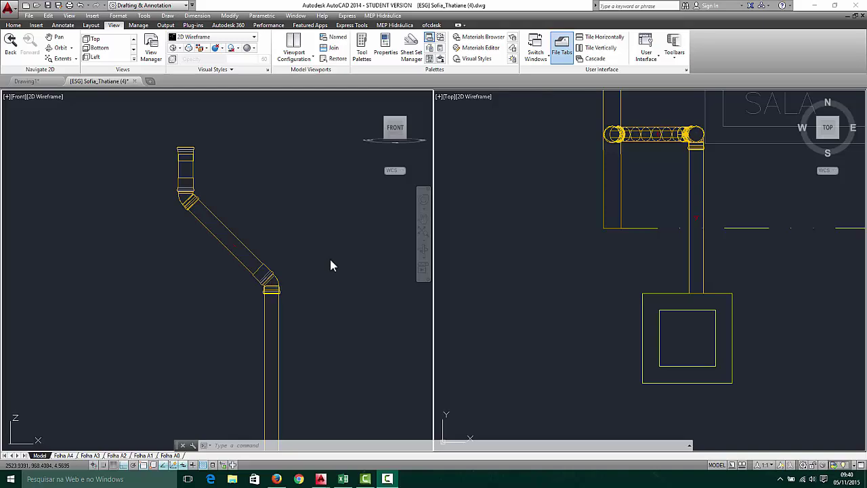
Switch the model space from two viewports to a single viewport showing the Top view
click(277, 178)
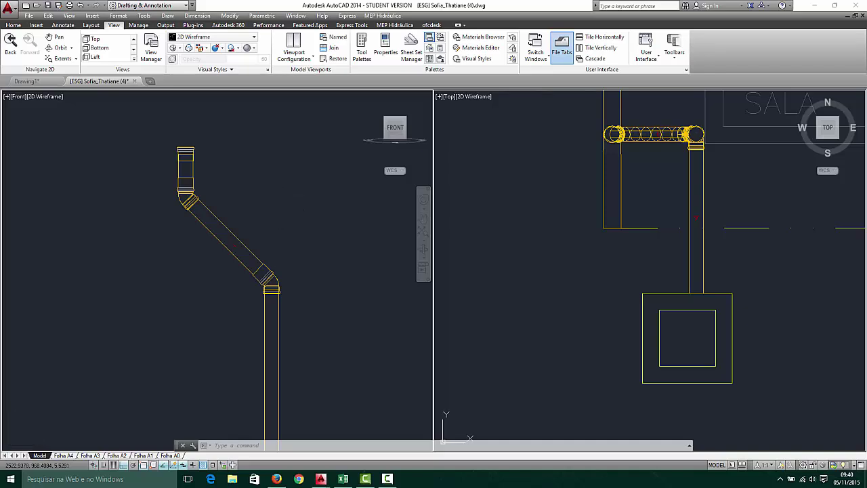
scroll(282, 192, down, 4)
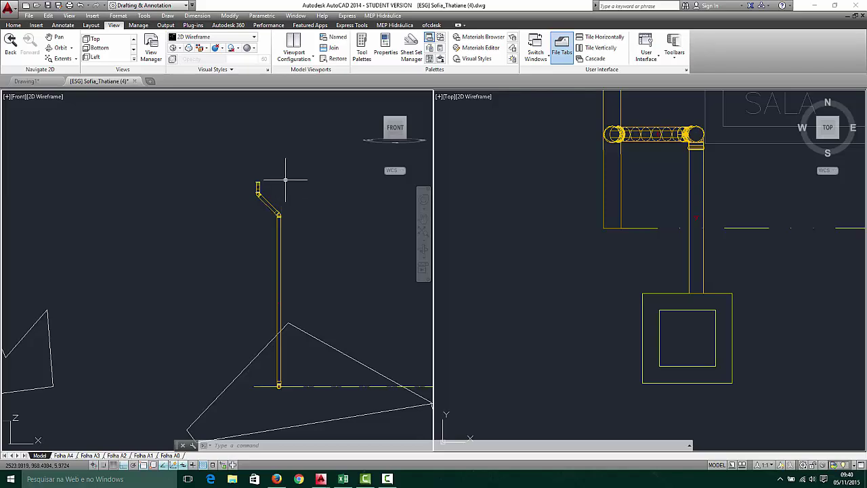
scroll(291, 193, up, 2)
scroll(292, 180, up, 2)
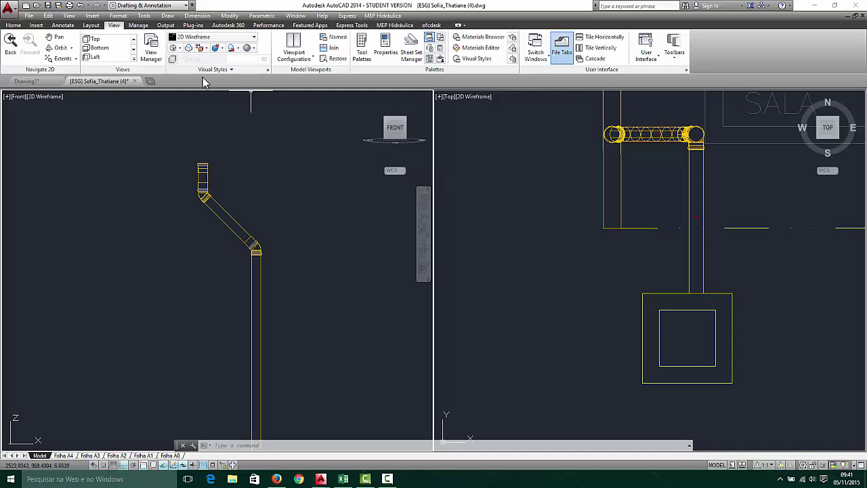
click(490, 152)
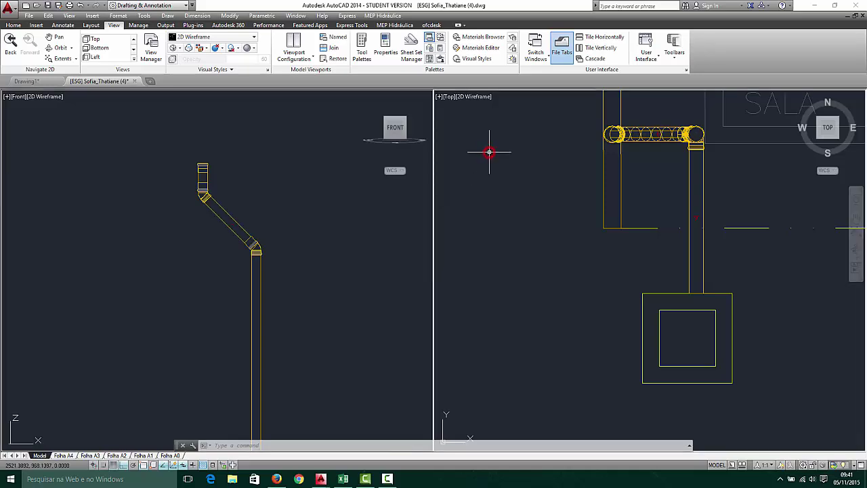
click(313, 56)
click(314, 77)
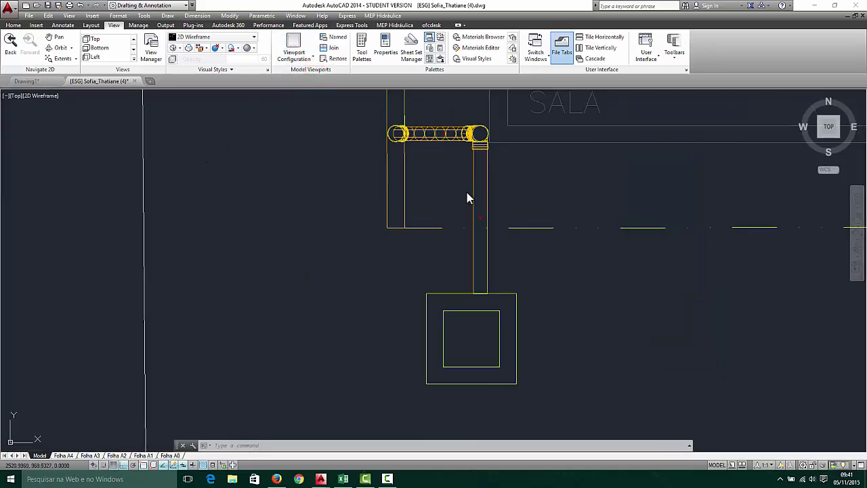
Erase the five DN40, DN50 and DN100 diameter and slope labels on the WC1 pipes in the first floor plan
scroll(261, 222, down, 6)
scroll(299, 239, down, 6)
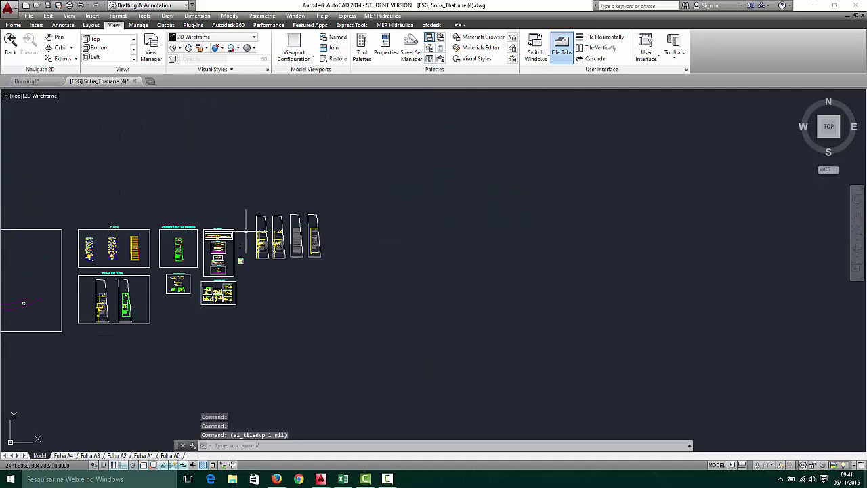
scroll(237, 247, up, 6)
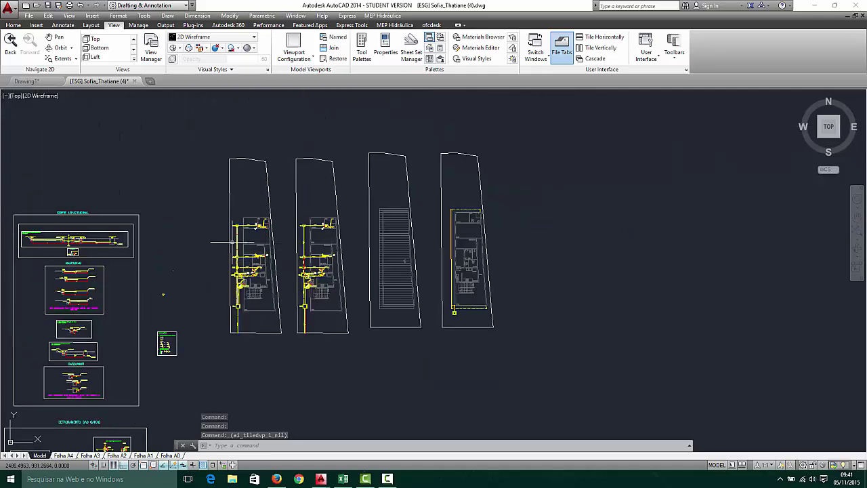
scroll(224, 265, up, 6)
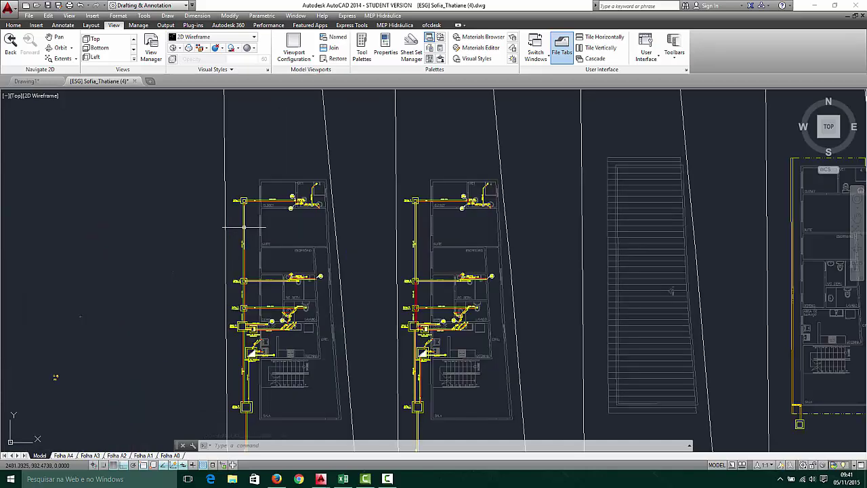
scroll(232, 139, down, 4)
scroll(261, 188, up, 7)
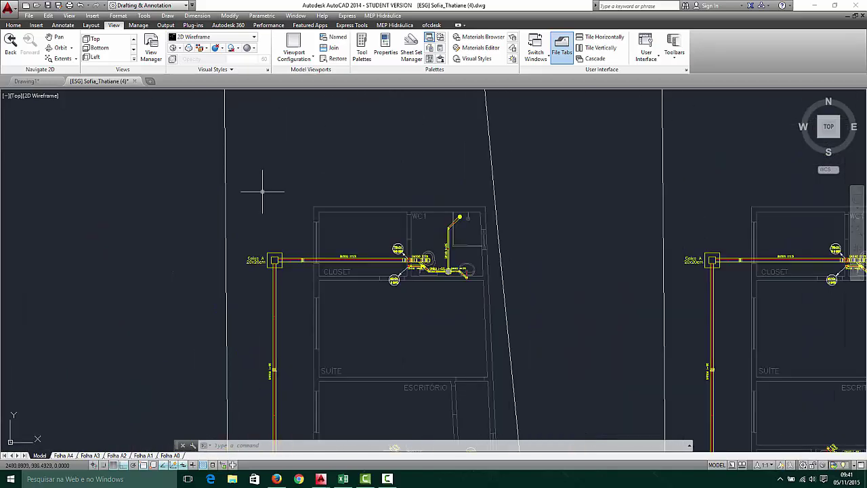
scroll(424, 266, up, 4)
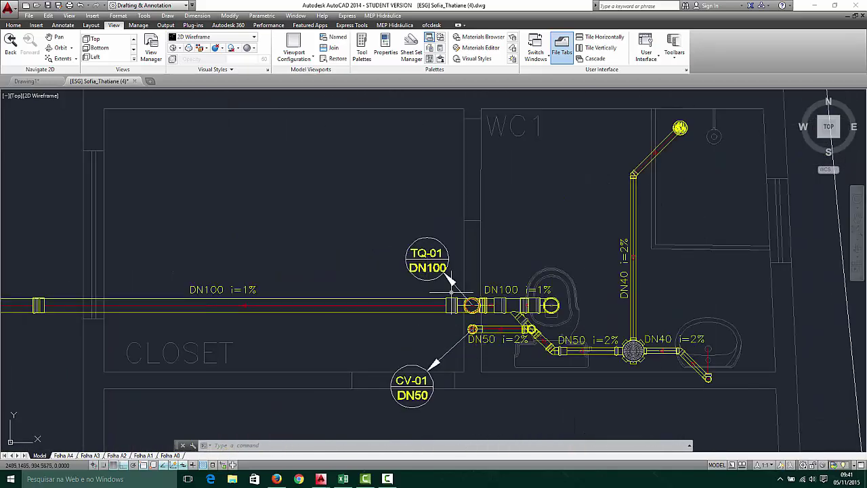
scroll(616, 294, up, 2)
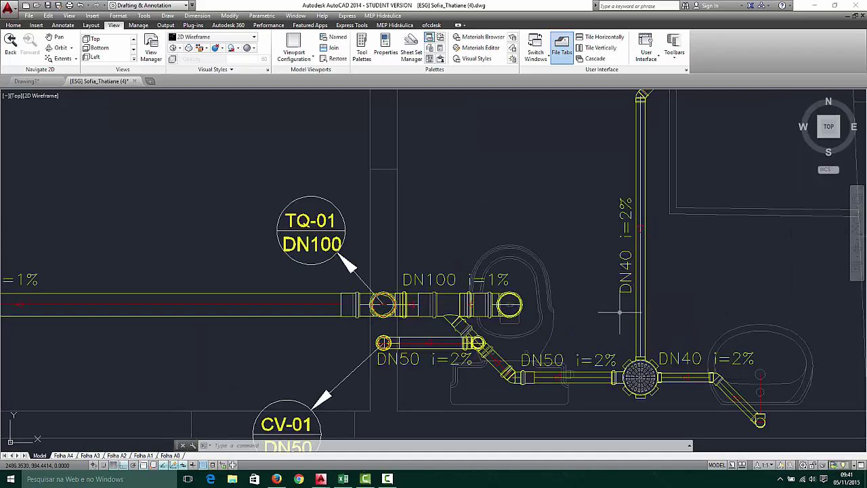
click(617, 311)
click(609, 249)
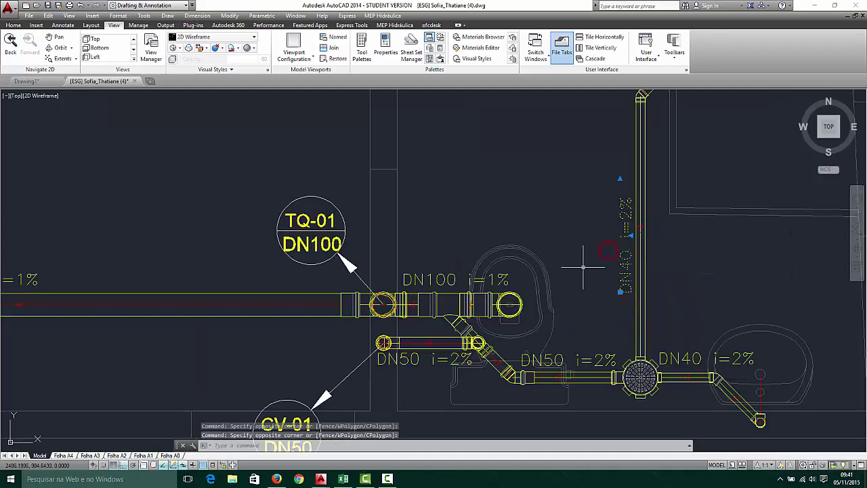
click(608, 346)
click(595, 354)
click(607, 342)
click(592, 359)
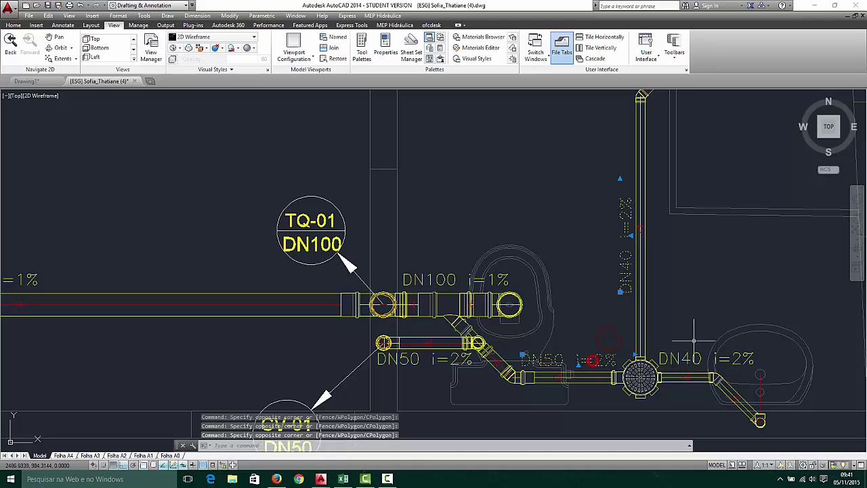
click(690, 340)
click(676, 360)
click(445, 254)
click(430, 279)
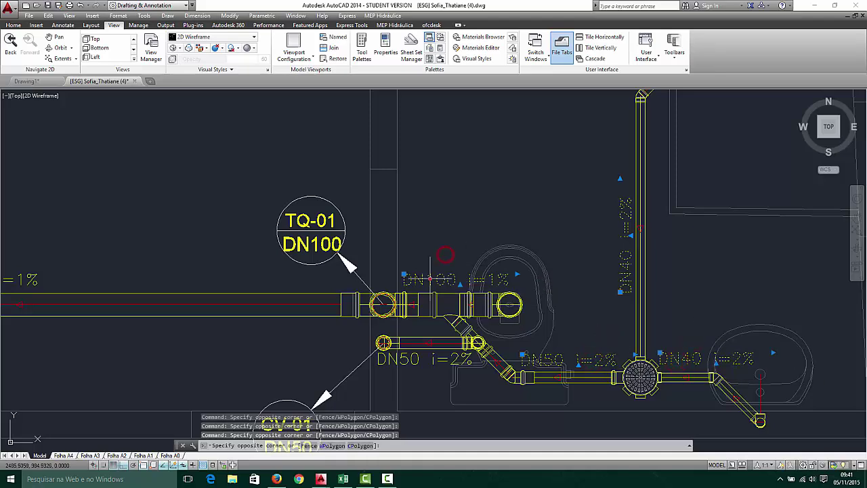
click(438, 382)
click(407, 361)
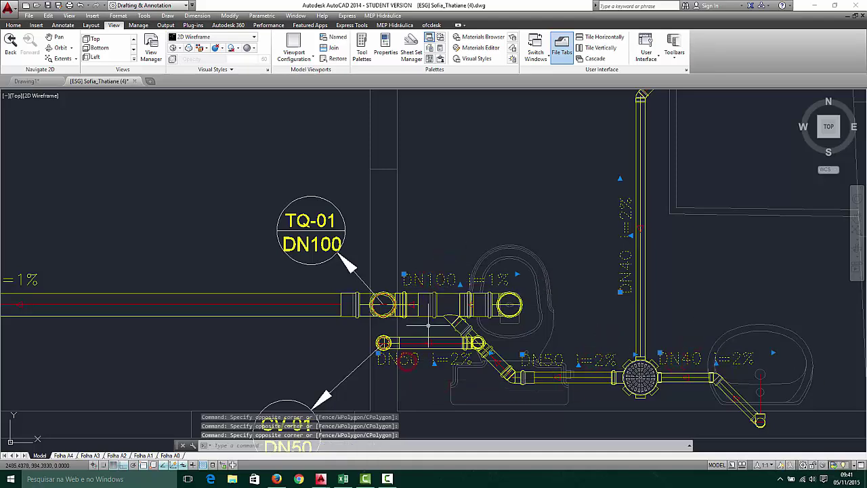
scroll(451, 287, down, 4)
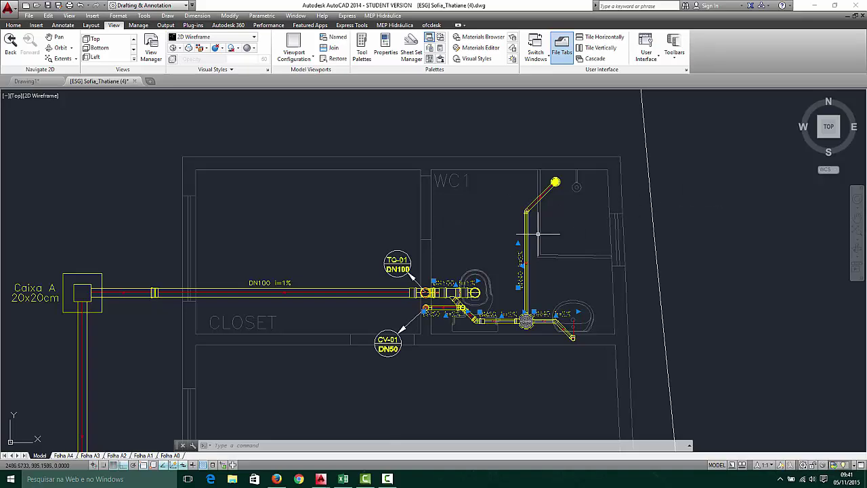
scroll(550, 296, up, 2)
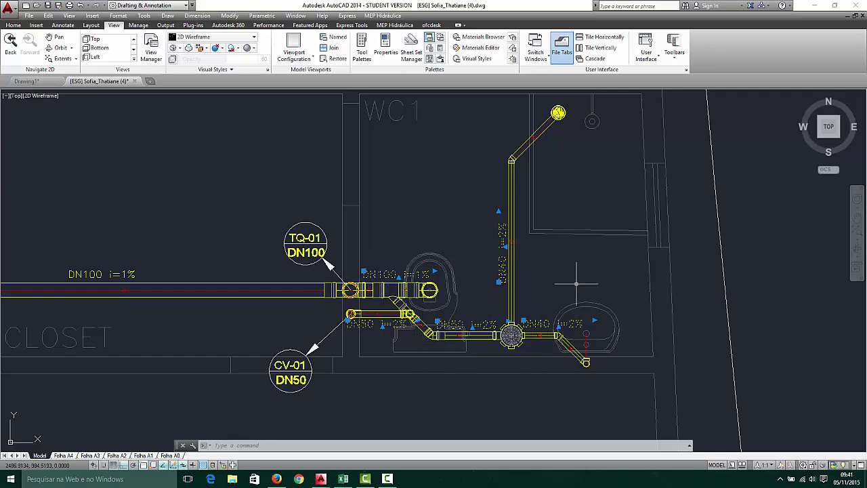
key(Delete)
Erase the red vertical line over the WC1 washbasin and the short red line inside the elbow below it
scroll(575, 366, up, 3)
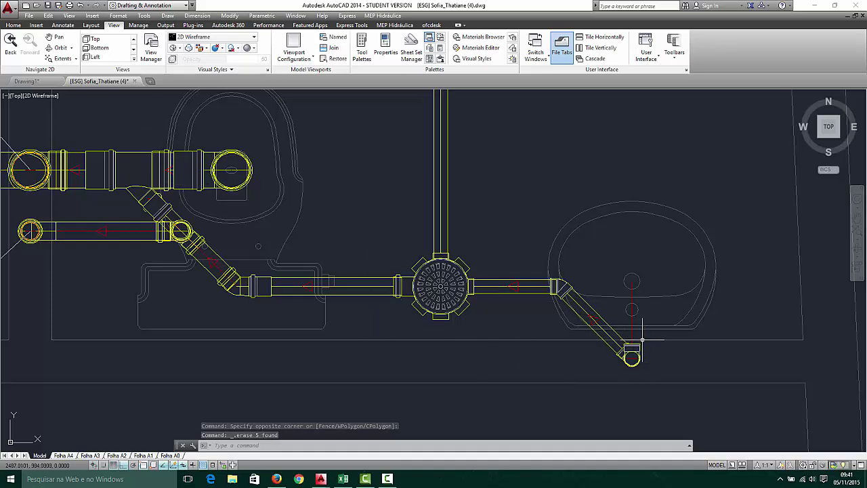
click(630, 294)
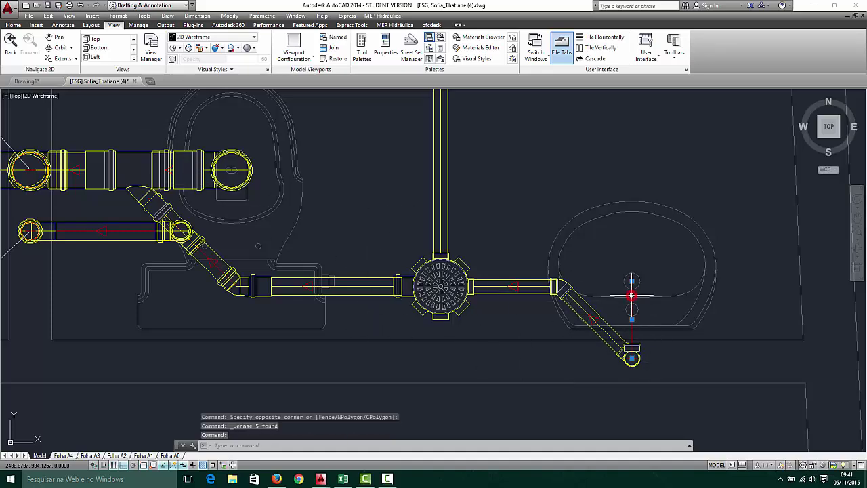
key(Delete)
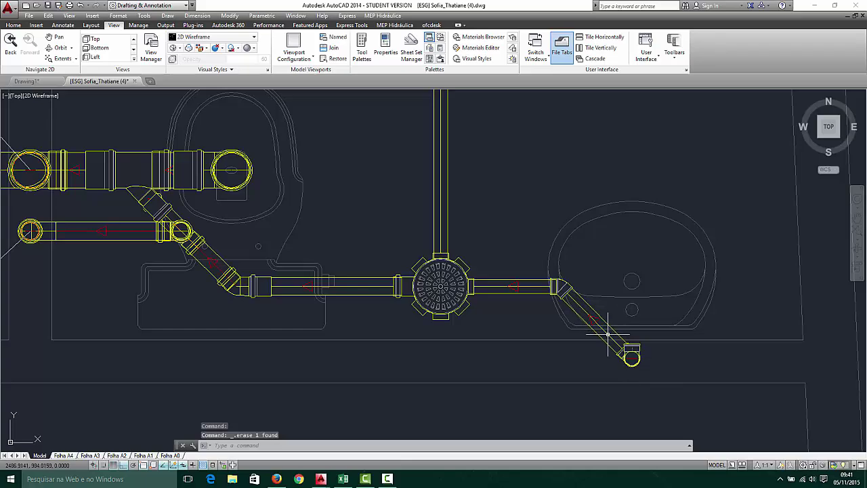
scroll(612, 335, up, 6)
click(620, 336)
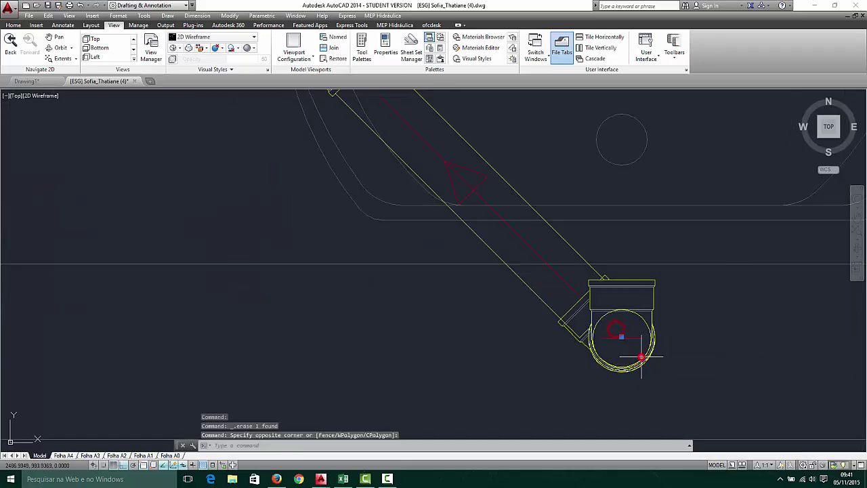
click(640, 355)
key(Delete)
Erase the red centerlines of the washbasin, shower and outlet pipes that meet at the WC1 floor drain
scroll(594, 314, down, 4)
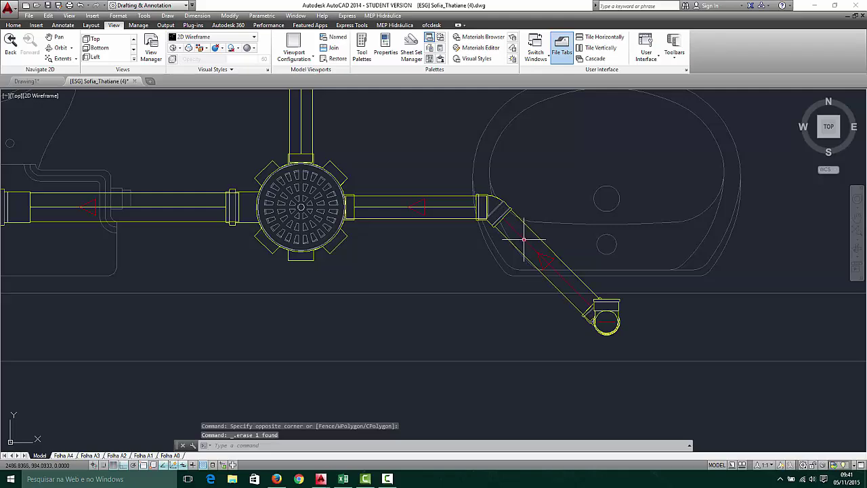
click(449, 212)
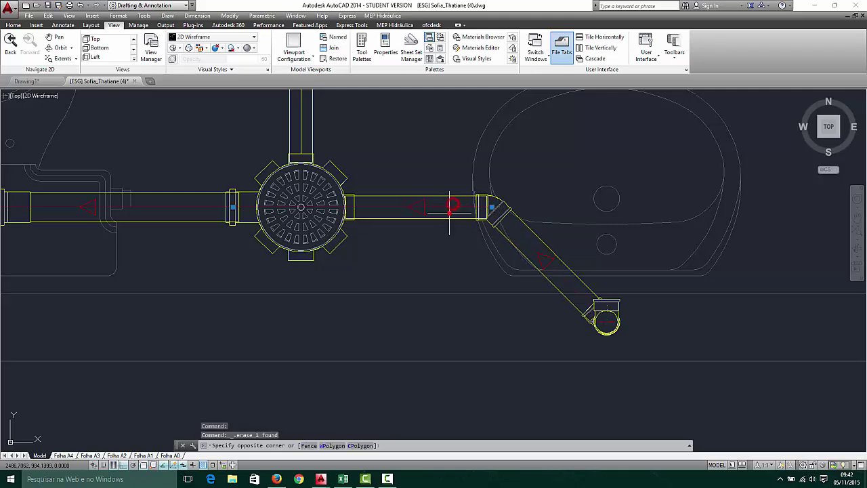
click(361, 152)
key(Delete)
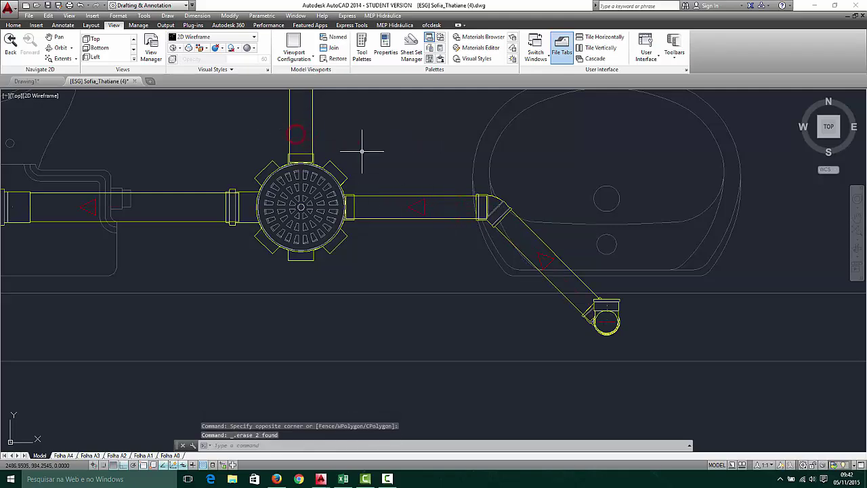
Erase the red centerline of the DN50 vent branch running to CV-01
scroll(361, 152, down, 4)
scroll(337, 164, up, 6)
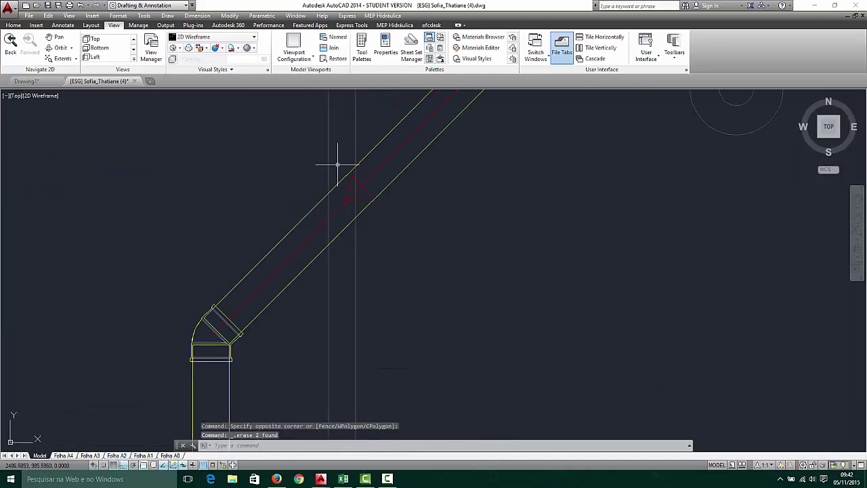
scroll(304, 228, down, 5)
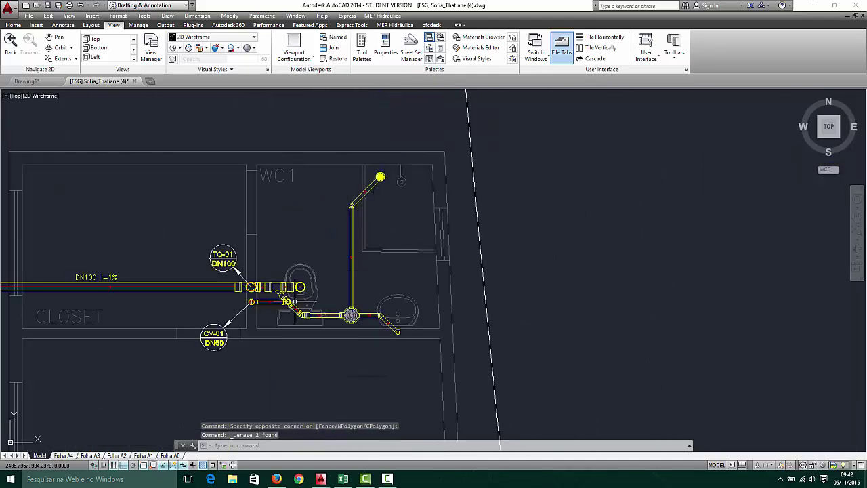
scroll(301, 315, up, 8)
scroll(230, 249, up, 3)
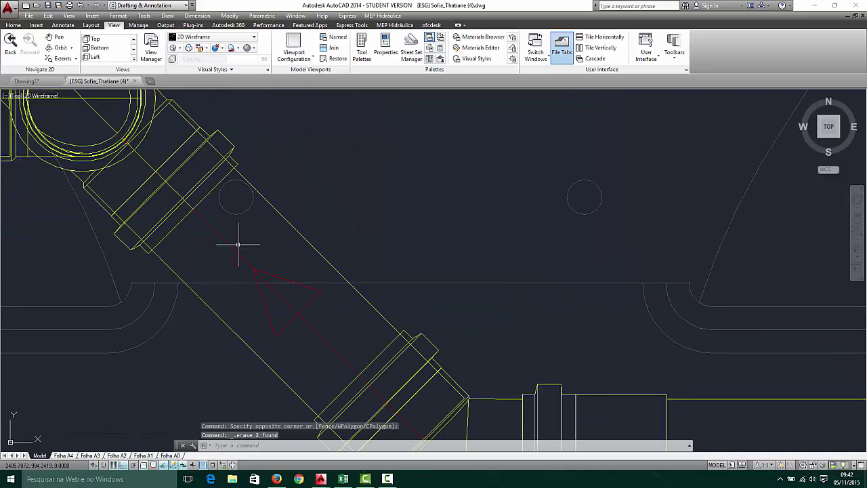
scroll(208, 254, down, 5)
scroll(219, 213, up, 4)
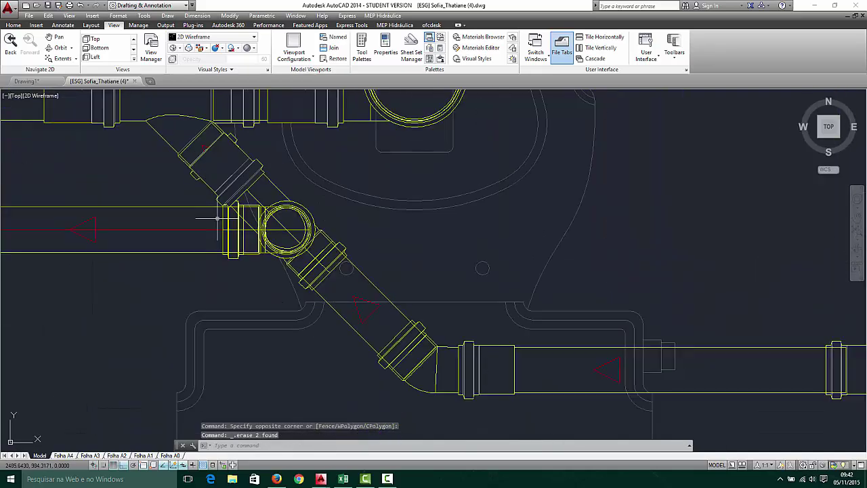
scroll(217, 214, down, 2)
click(173, 222)
click(159, 239)
key(Delete)
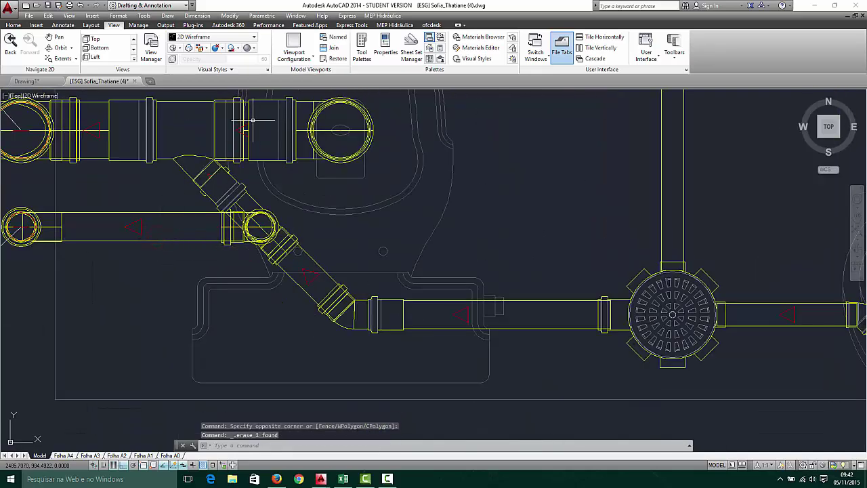
Erase the red centerlines of the DN100 pipe between the toilet outlet and TQ-01
click(102, 127)
click(99, 134)
key(Delete)
Erase the red centerline of the long DN100 pipe crossing the closet from TQ-01
scroll(84, 128, down, 5)
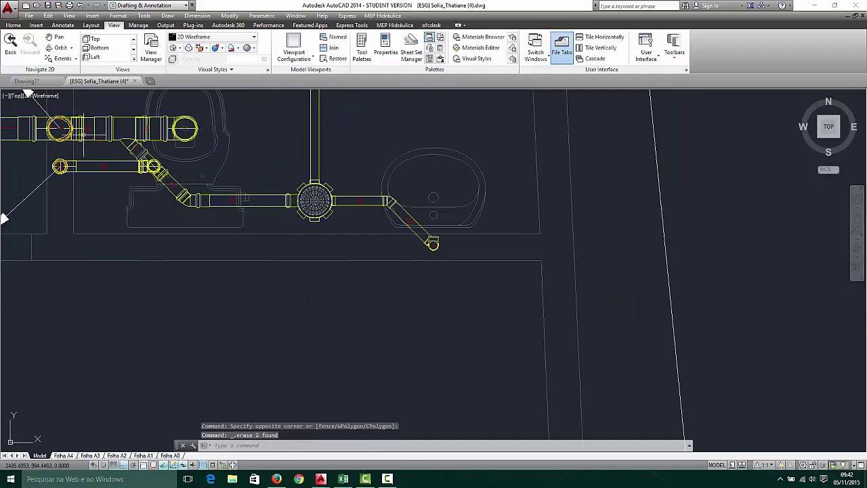
scroll(83, 133, up, 5)
scroll(41, 130, down, 5)
scroll(95, 169, up, 2)
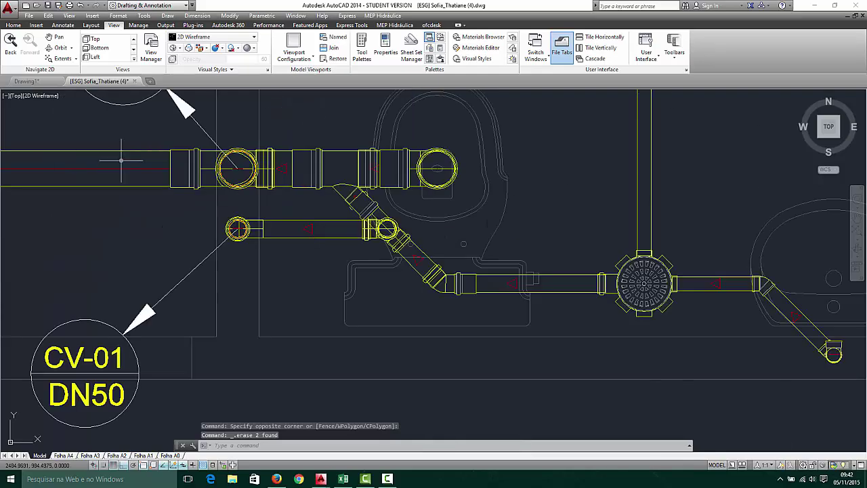
click(121, 161)
key(Delete)
Erase the "DN100 i=1%" label above the long closet pipe
scroll(138, 180, down, 5)
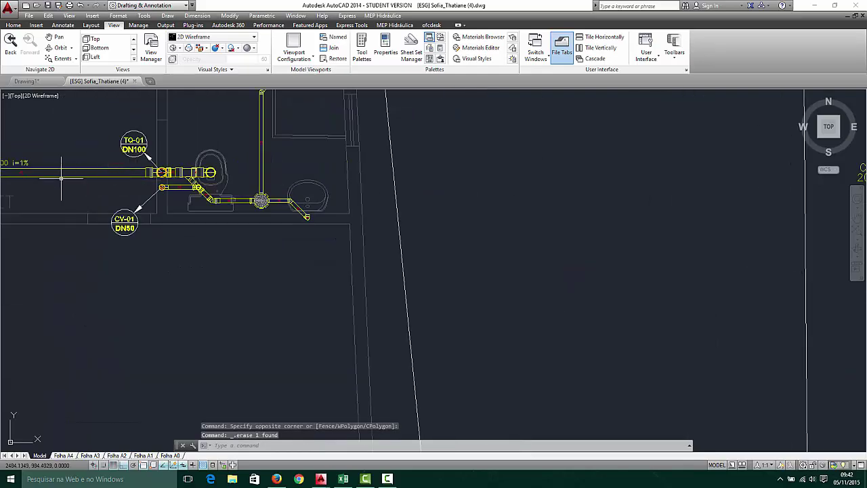
scroll(135, 158, up, 4)
scroll(525, 301, down, 6)
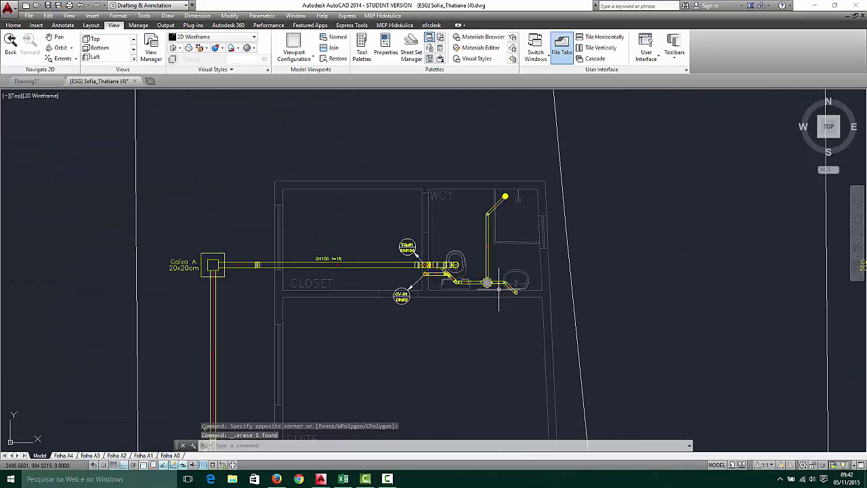
scroll(502, 235, up, 3)
scroll(521, 318, up, 2)
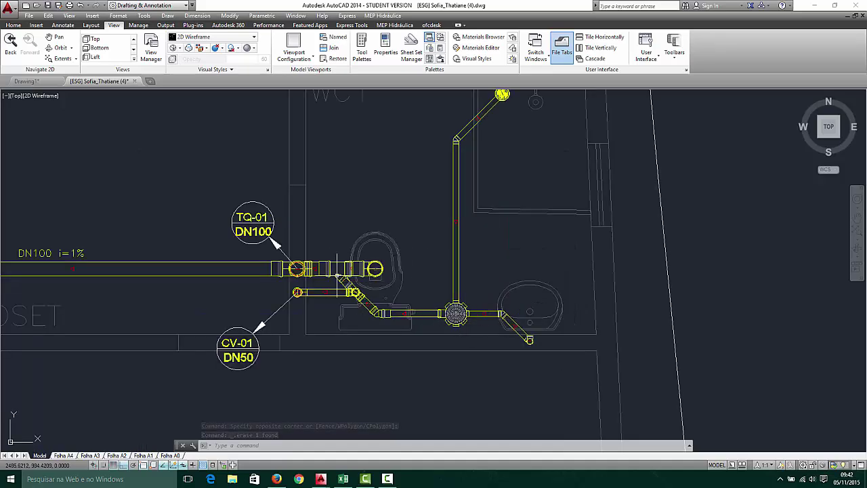
click(84, 236)
click(78, 251)
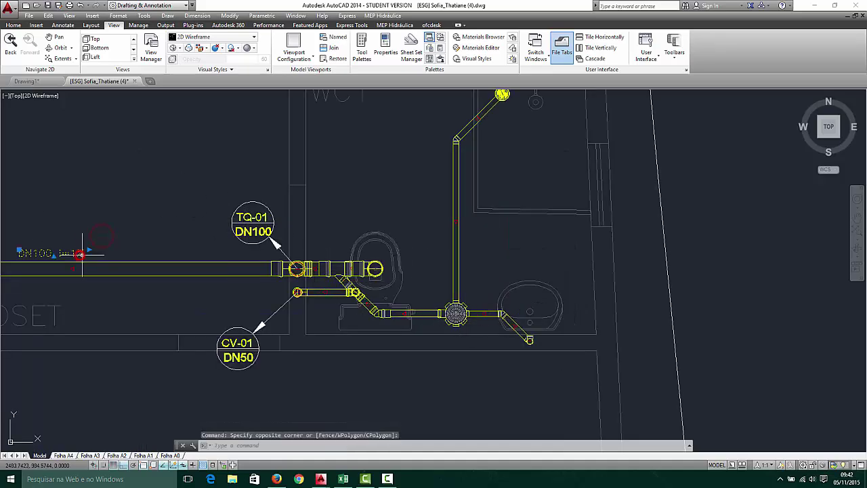
key(Delete)
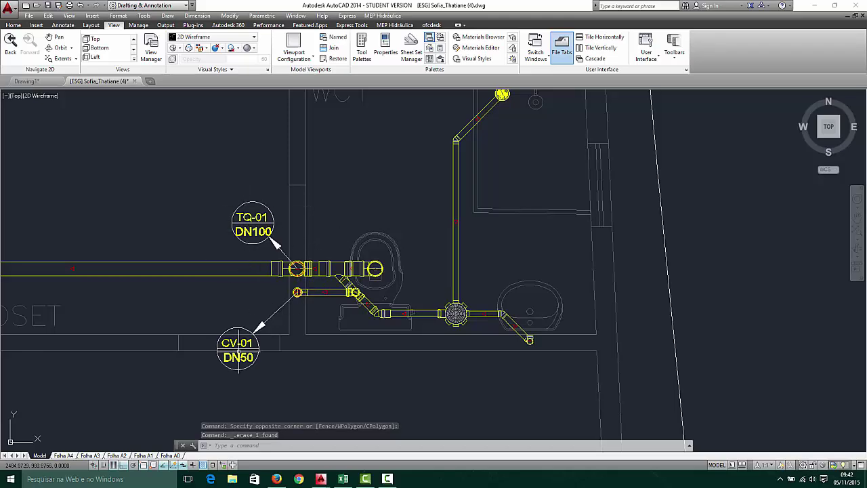
Examine the cleaned WC1 piping against the neighbouring plan copy that still carries its labels and centerlines
scroll(297, 268, down, 2)
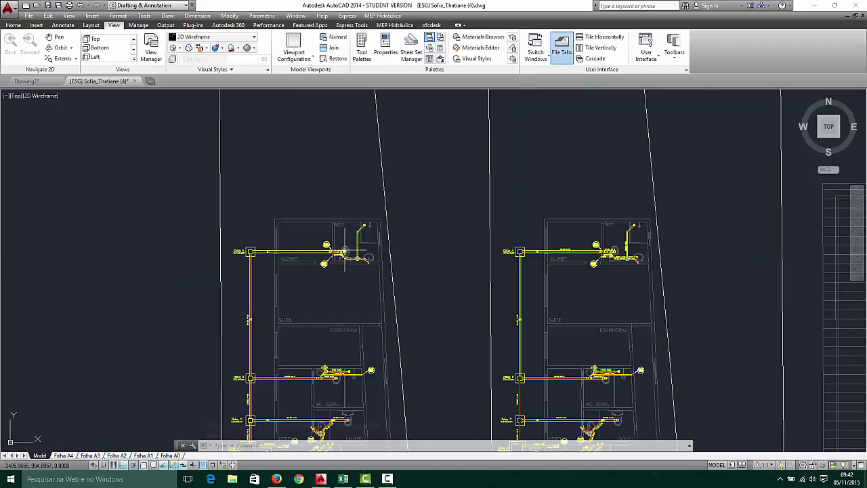
scroll(281, 264, down, 3)
scroll(281, 263, up, 3)
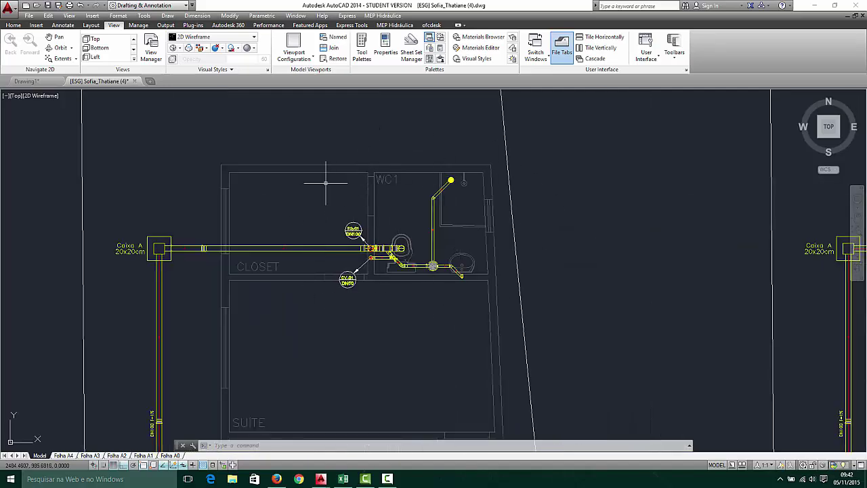
scroll(274, 188, down, 2)
scroll(326, 197, down, 2)
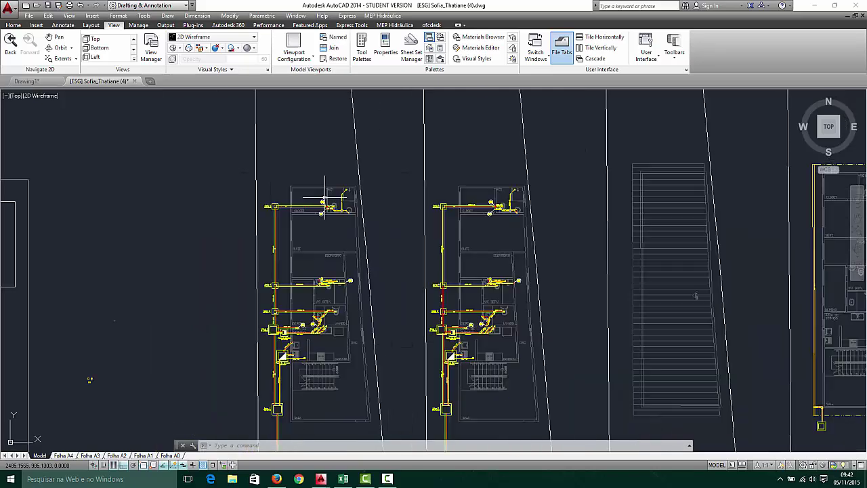
scroll(506, 197, up, 8)
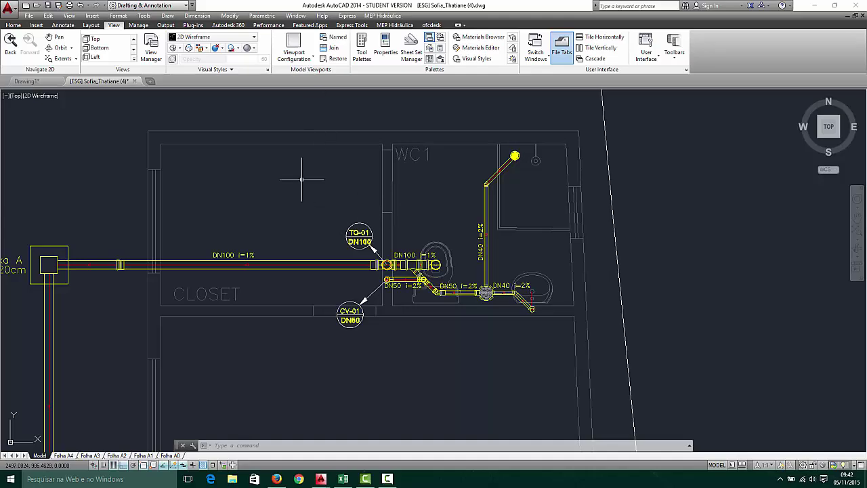
scroll(300, 178, down, 5)
scroll(310, 194, up, 5)
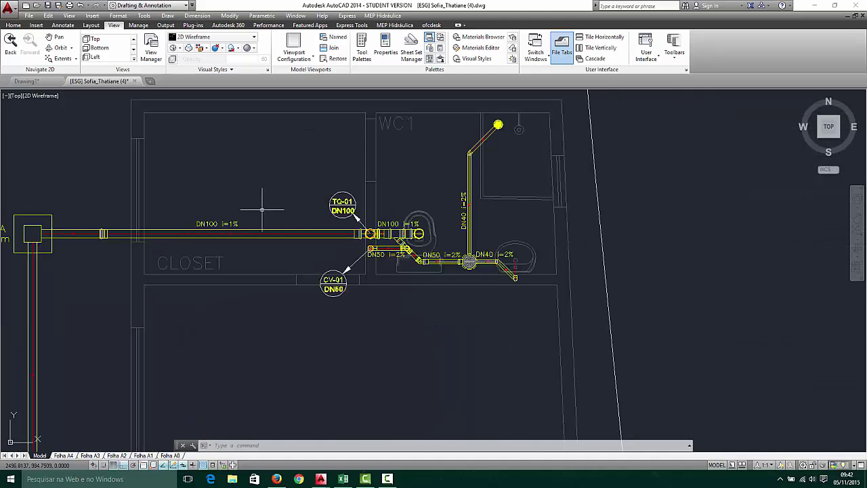
scroll(193, 227, down, 4)
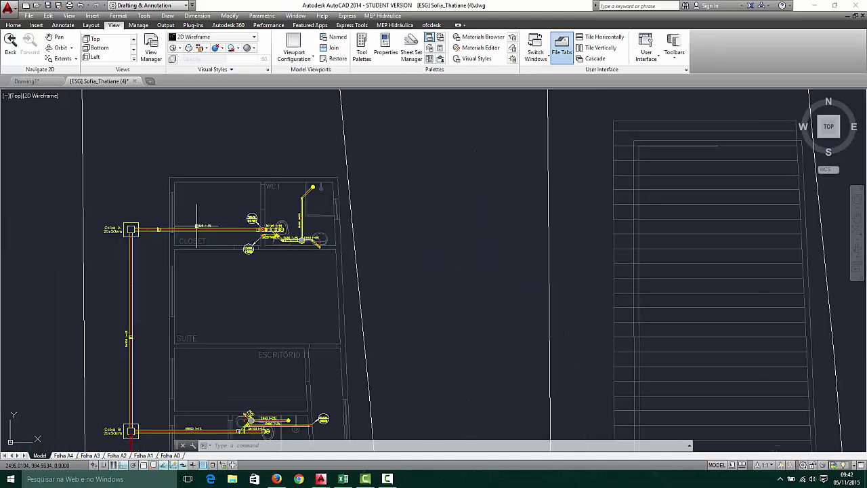
scroll(255, 189, up, 2)
click(227, 141)
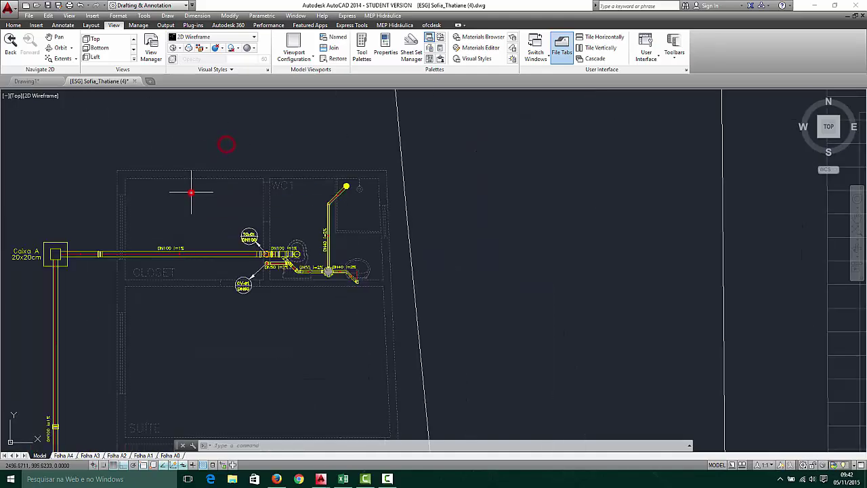
click(191, 193)
scroll(230, 169, down, 3)
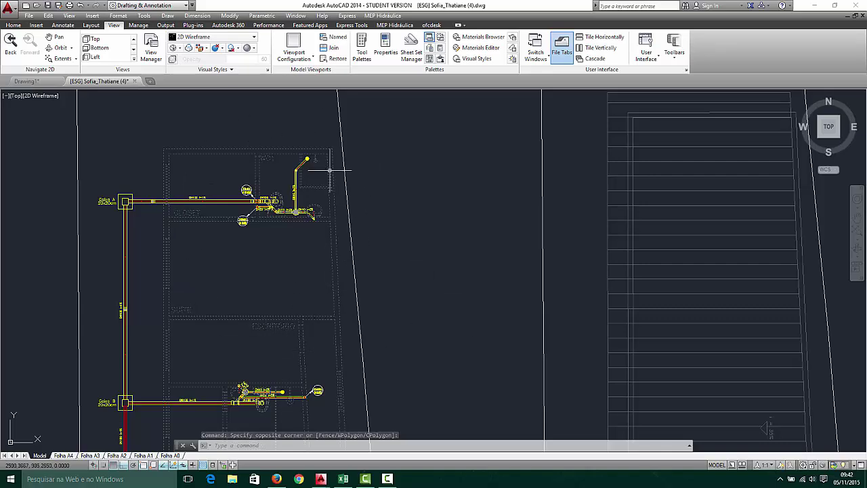
scroll(260, 159, up, 2)
key(Escape)
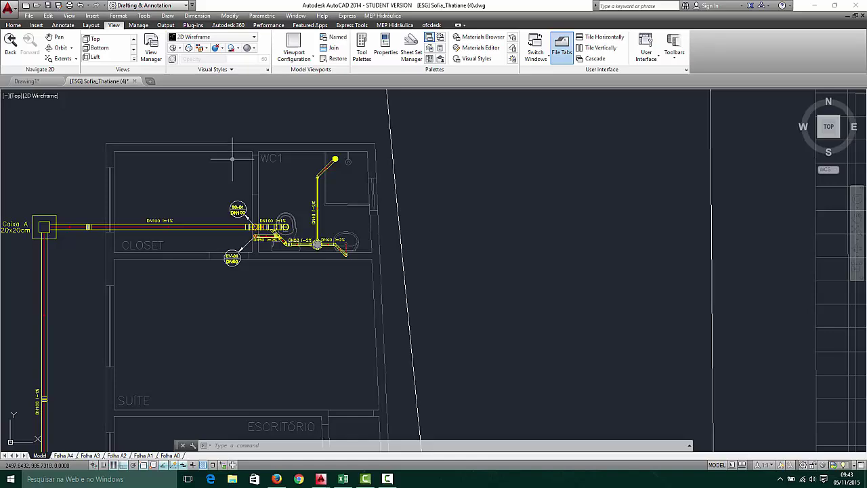
Erase the slanted lot boundary line beside WC1 in the labelled plan copy
click(400, 129)
click(378, 132)
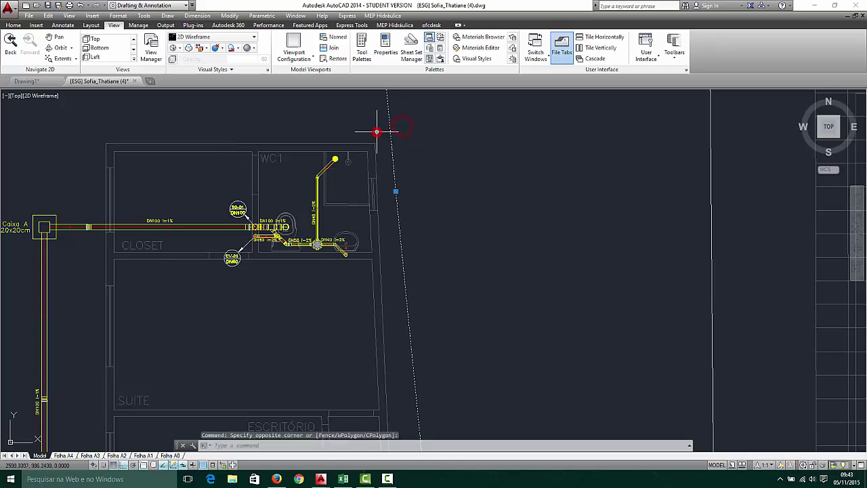
key(Delete)
Draw a rectangle of about 2.9 by 2.8 units around WC1, crossing the closet side and enclosing its sewage piping
scroll(377, 131, down, 2)
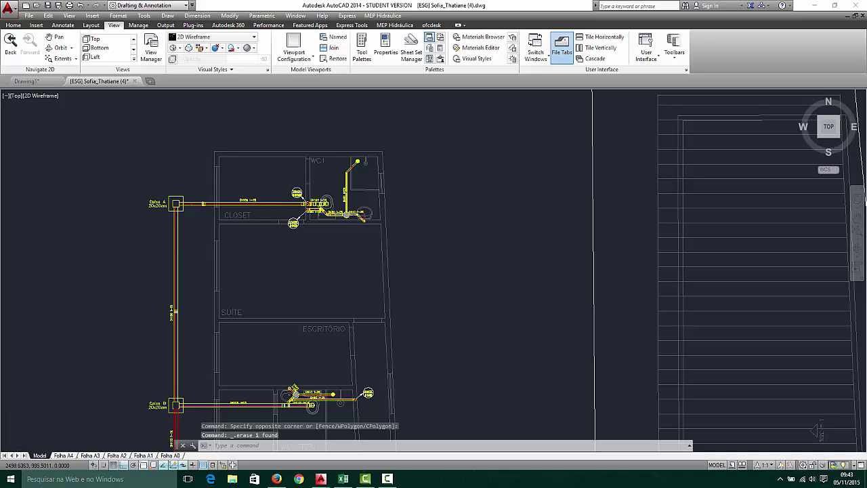
scroll(307, 203, up, 2)
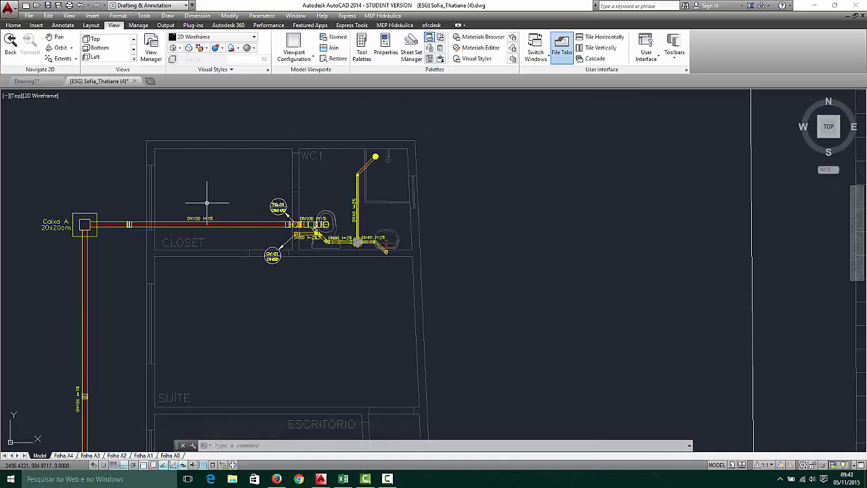
text(ec)
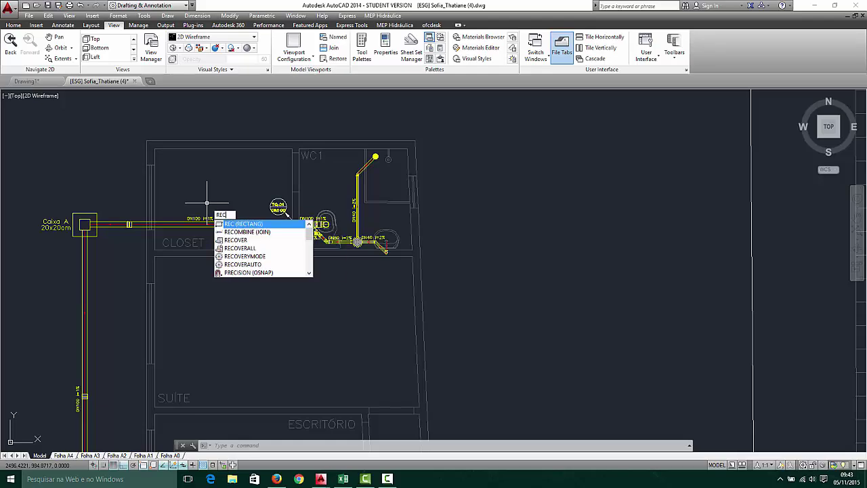
key(Return)
scroll(269, 140, up, 5)
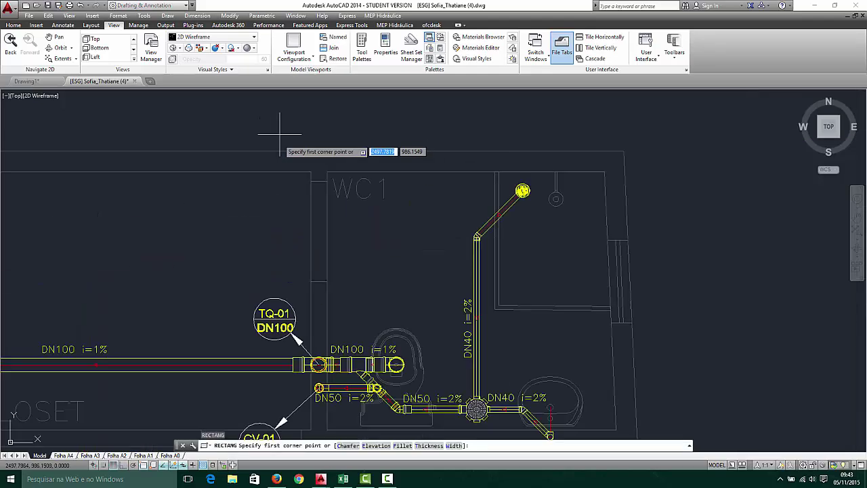
scroll(274, 140, down, 2)
scroll(279, 140, down, 4)
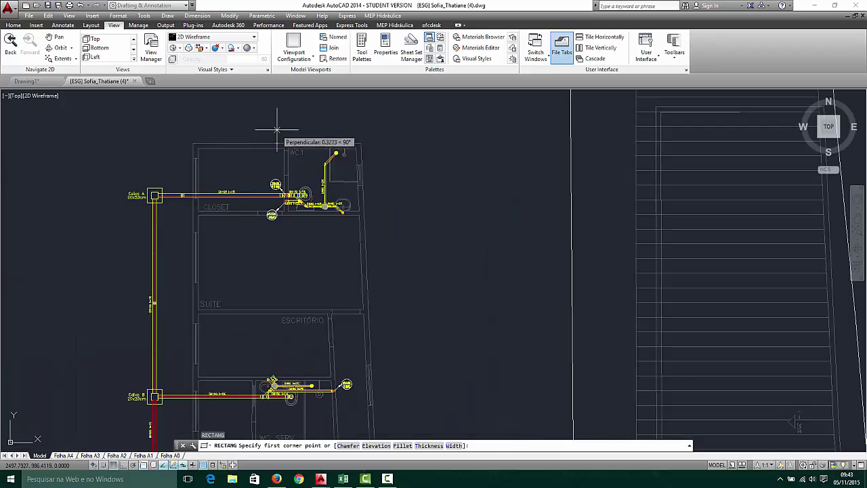
click(277, 129)
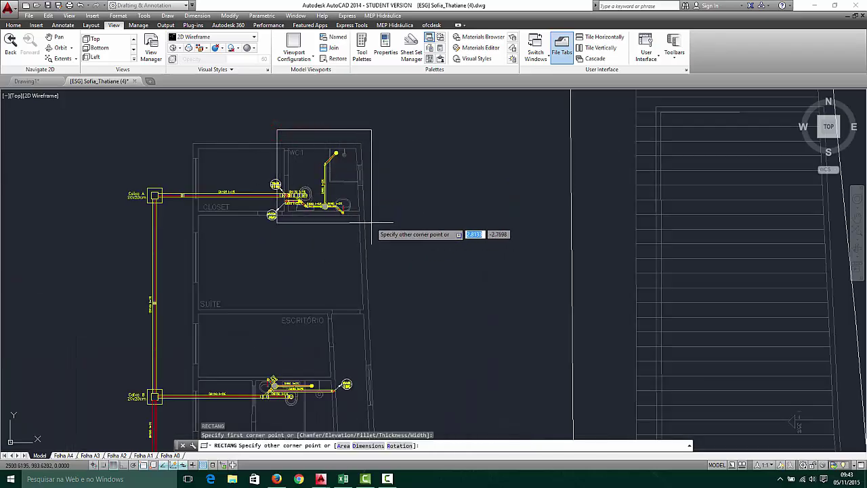
scroll(371, 227, up, 4)
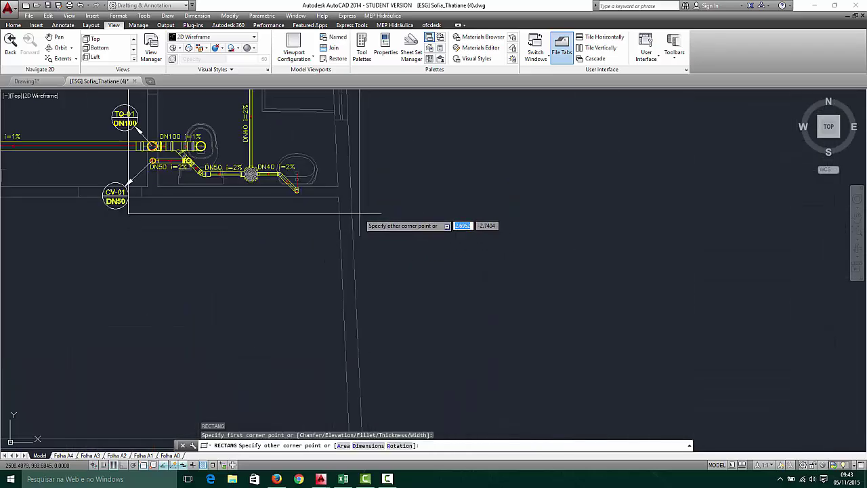
scroll(369, 224, down, 2)
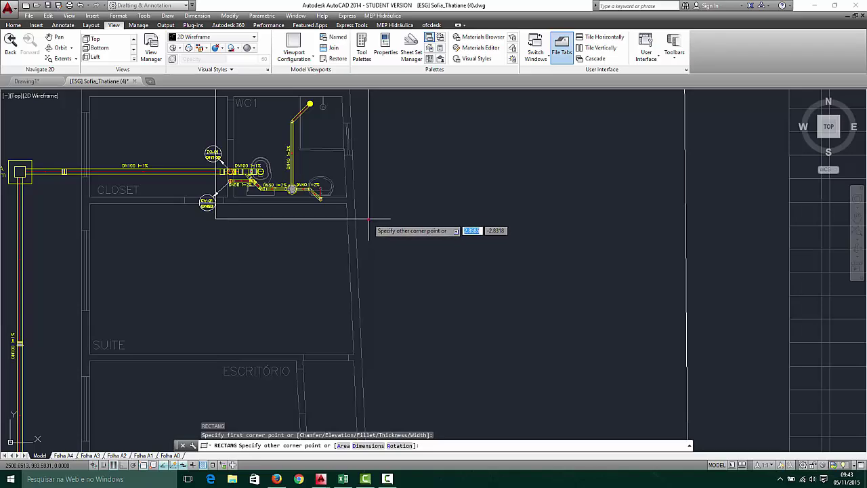
click(369, 220)
Explode the floor plan block in the labelled copy into separate lines
scroll(368, 210, down, 4)
scroll(345, 218, up, 4)
scroll(346, 218, down, 2)
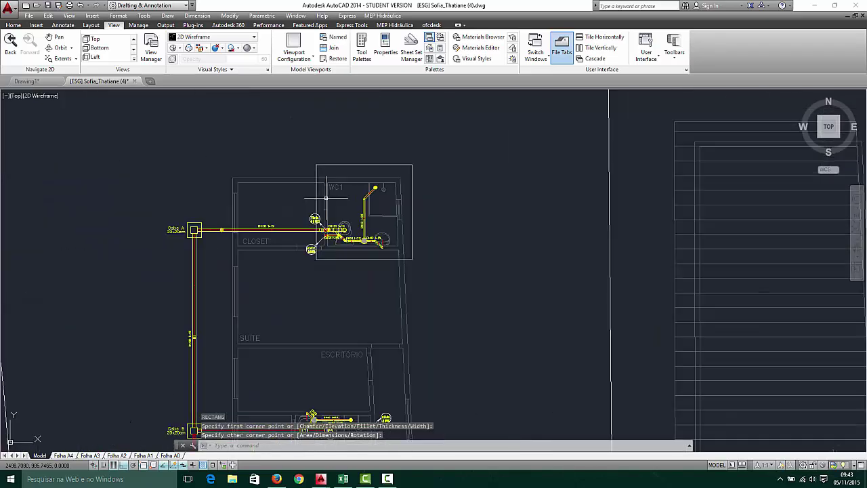
click(276, 194)
scroll(320, 201, up, 4)
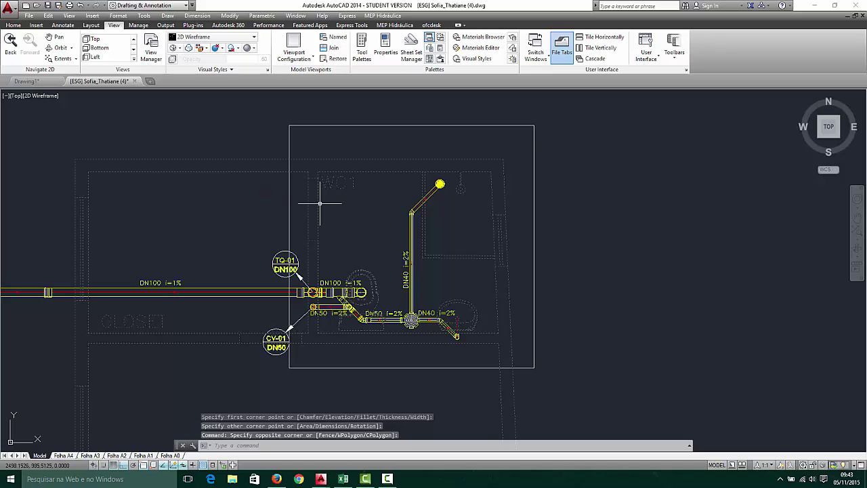
text(X)
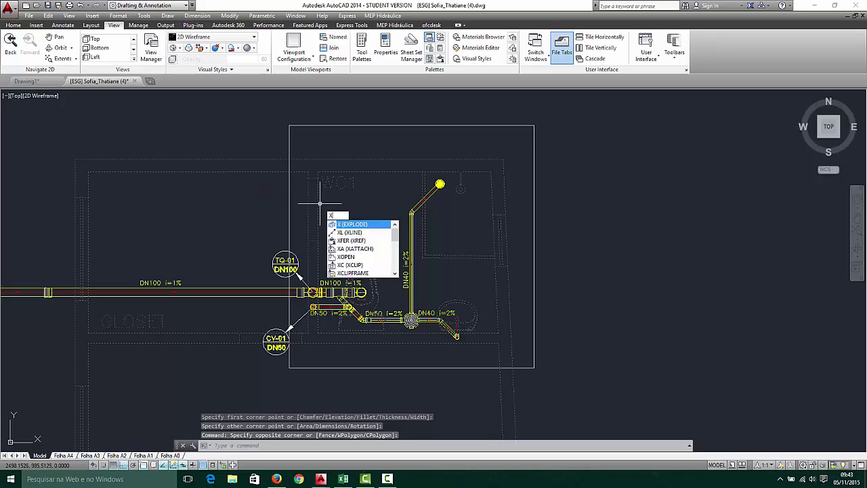
key(Return)
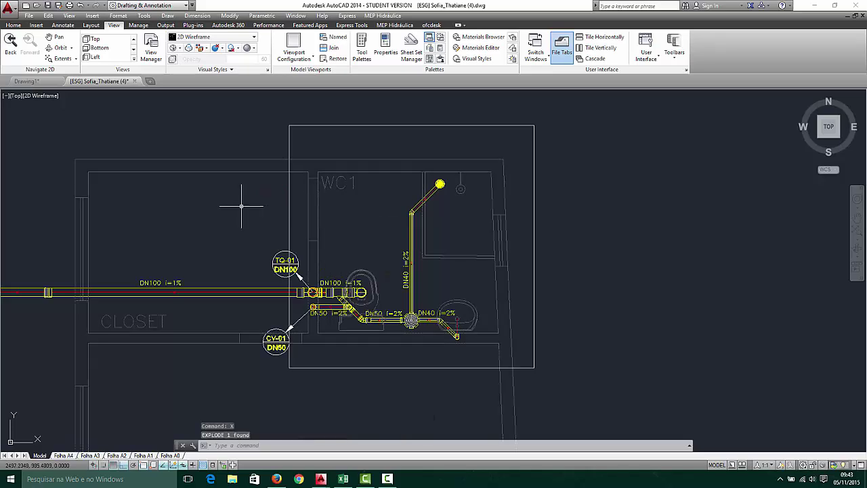
Trim the closet's upper wall lines back to the rectangle, using the rectangle as the cutting edge
text(tr)
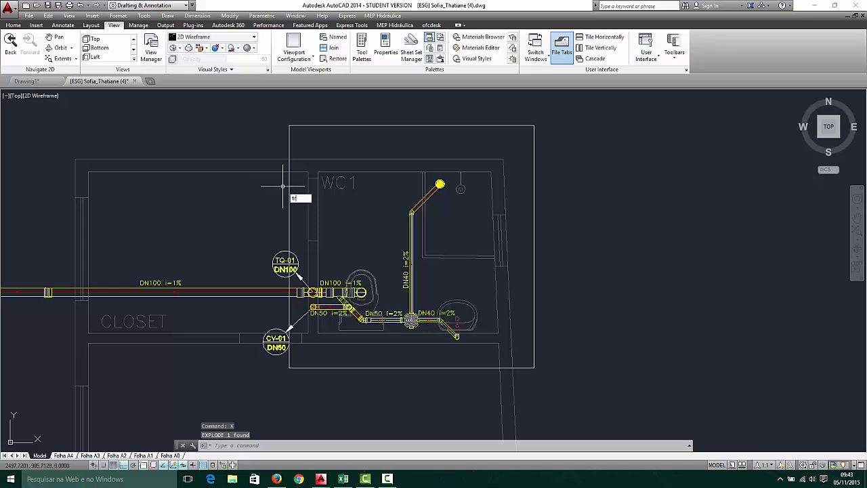
text(r)
key(BackSpace)
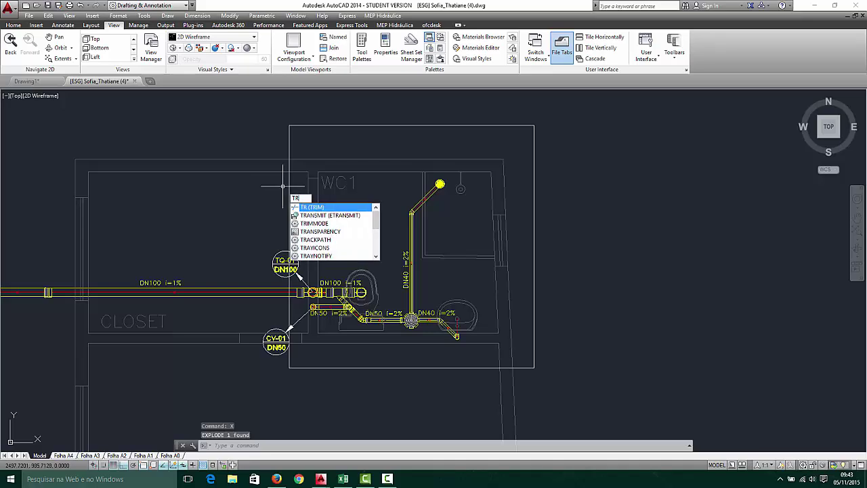
key(Return)
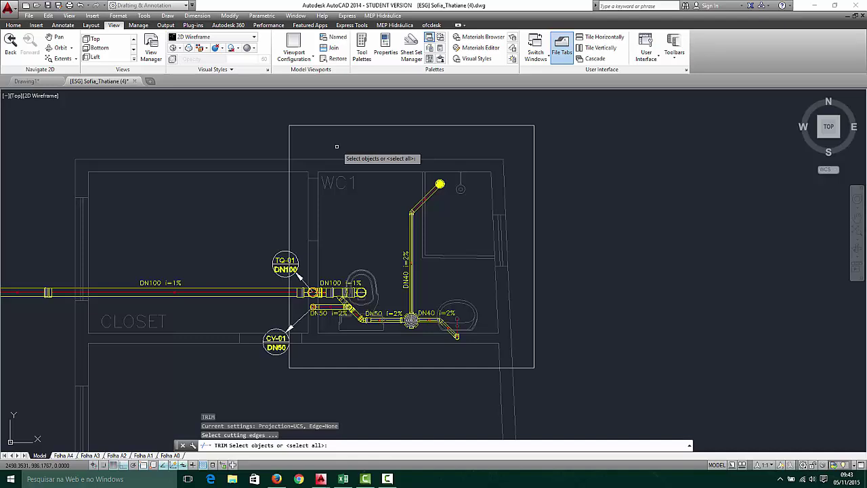
click(288, 139)
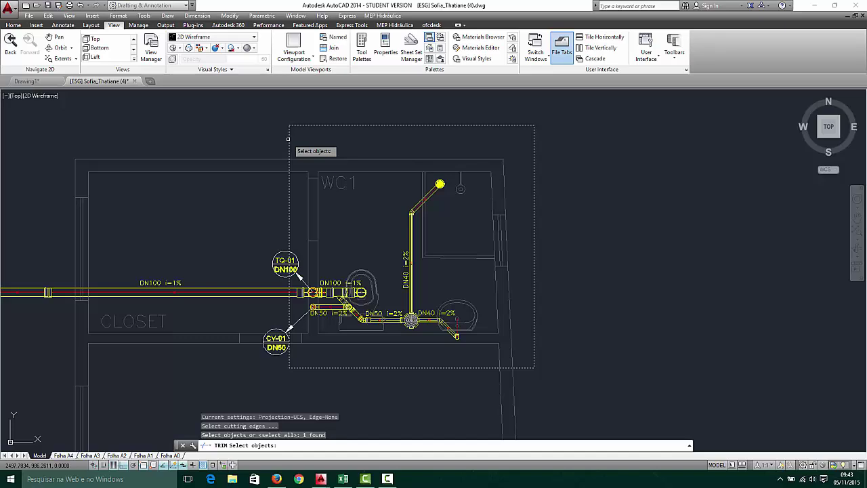
key(Return)
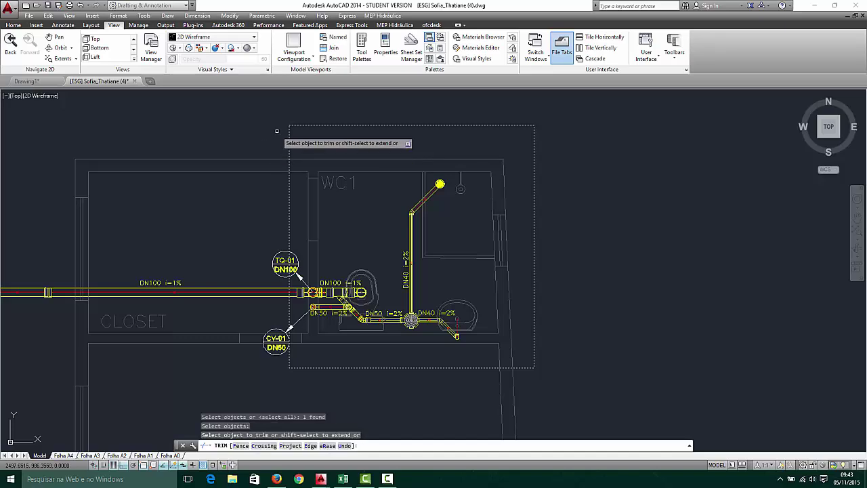
click(276, 132)
click(252, 188)
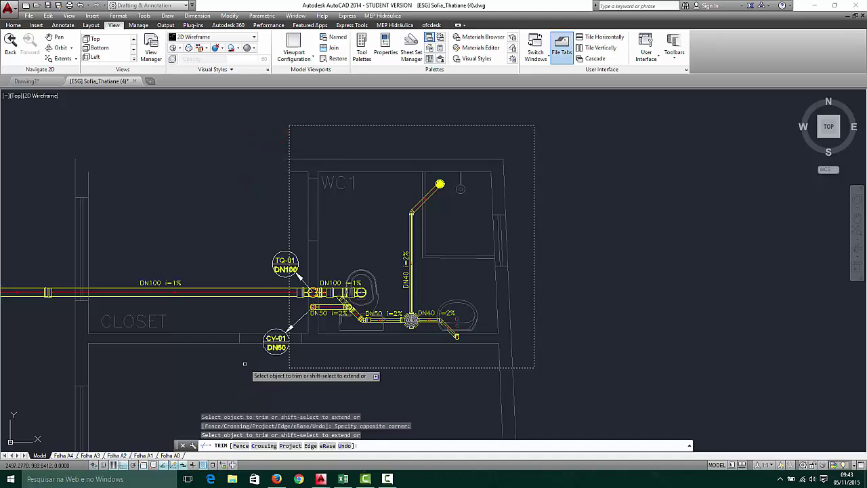
Trim the closet's lower wall lines and WC1's slanted outer wall lines back to the rectangle
scroll(253, 362, up, 2)
click(252, 297)
click(243, 352)
scroll(338, 330, down, 2)
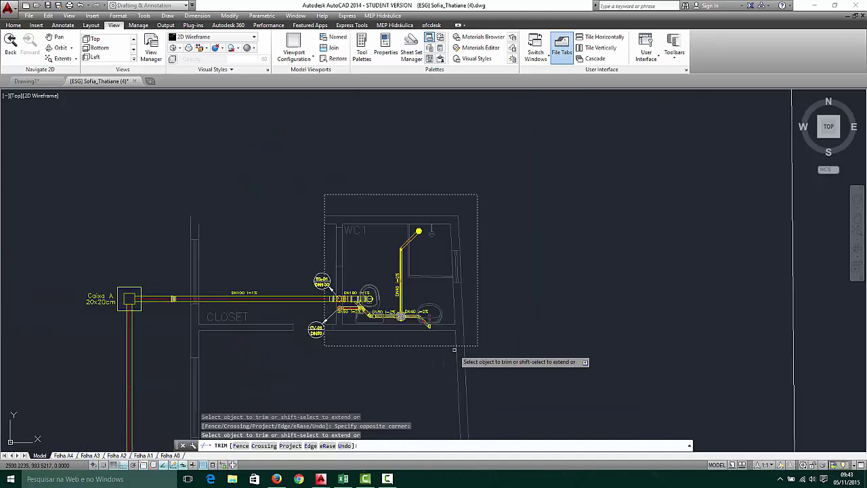
scroll(454, 351, up, 2)
scroll(470, 354, down, 3)
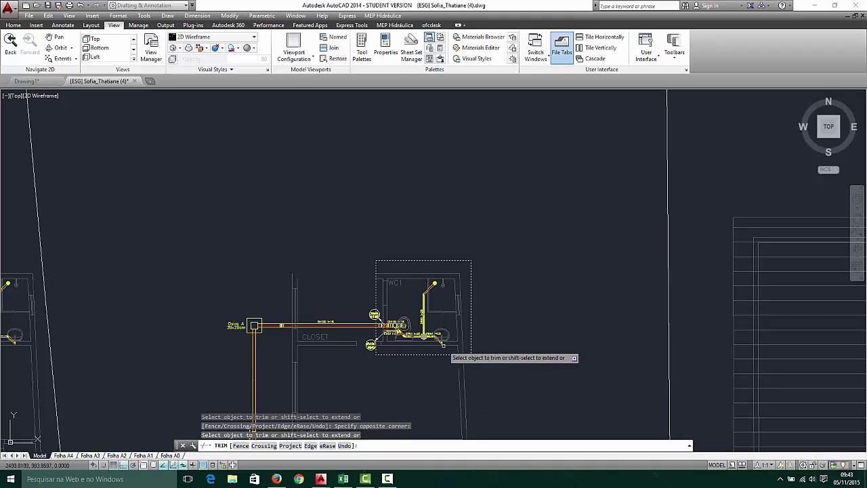
scroll(458, 386, up, 1)
key(Escape)
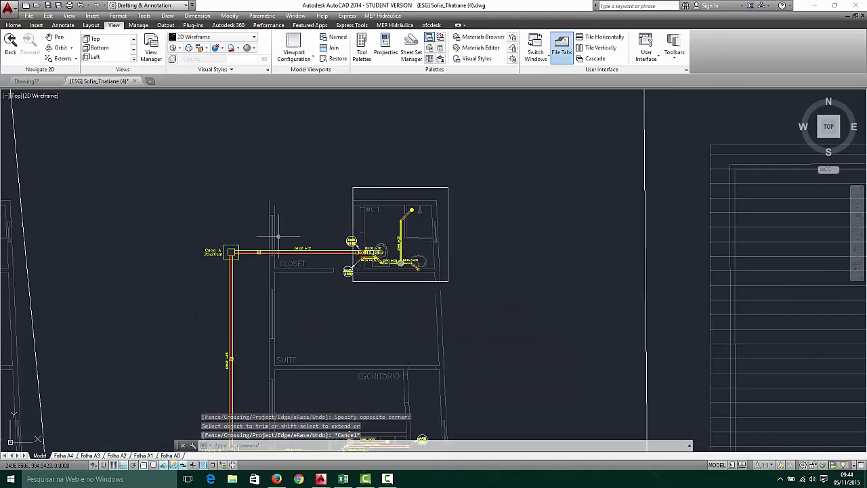
Erase the closet's leftover wall lines and the CLOSET room label outside the rectangle
scroll(342, 294, down, 4)
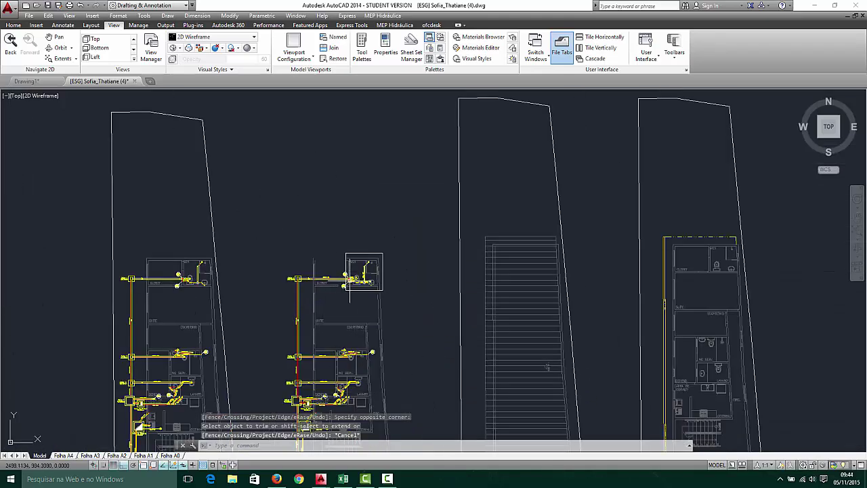
scroll(349, 279, up, 4)
click(290, 212)
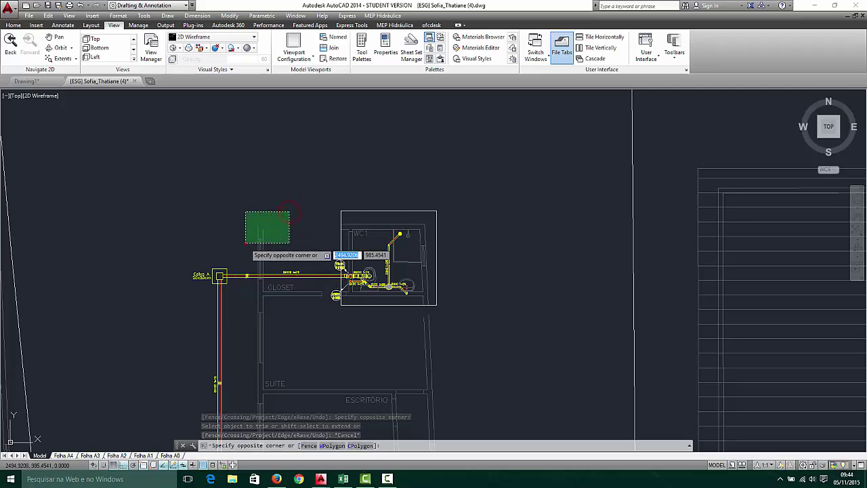
click(245, 242)
key(Delete)
scroll(274, 291, up, 4)
click(288, 272)
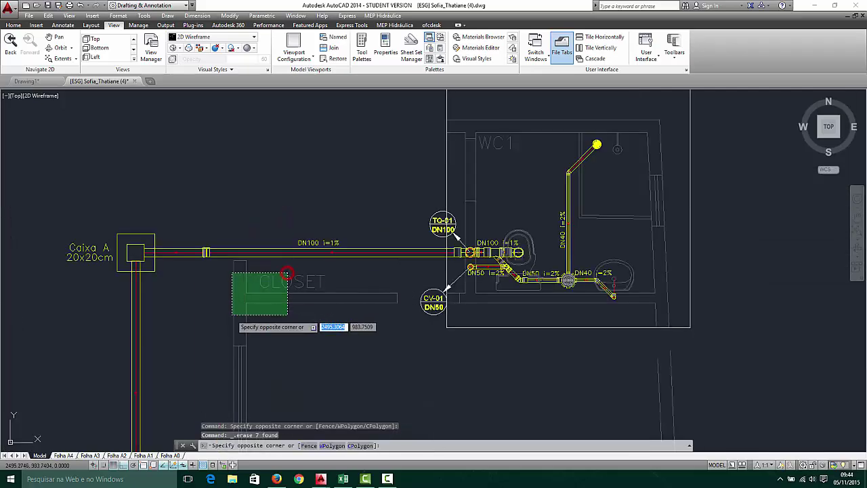
key(Escape)
scroll(254, 285, down, 4)
scroll(272, 256, up, 2)
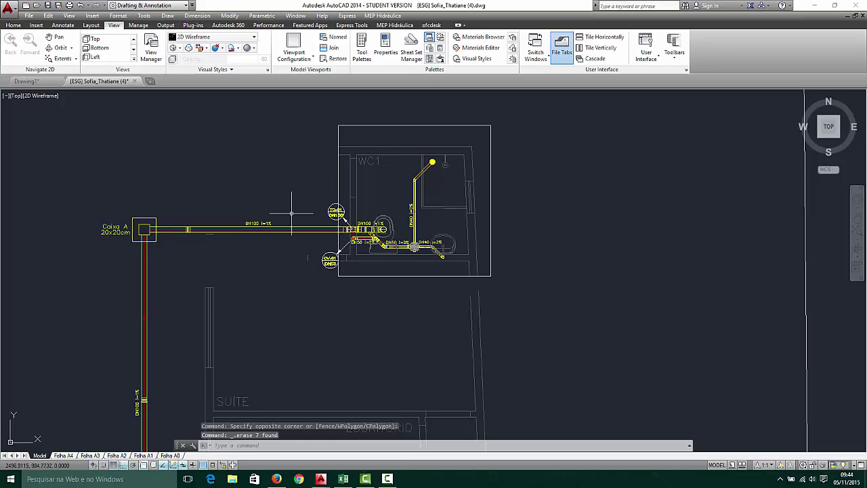
Erase the Caixa A inspection box together with its 20x20cm label in the cropped copy
scroll(293, 217, up, 4)
click(269, 228)
scroll(270, 228, down, 3)
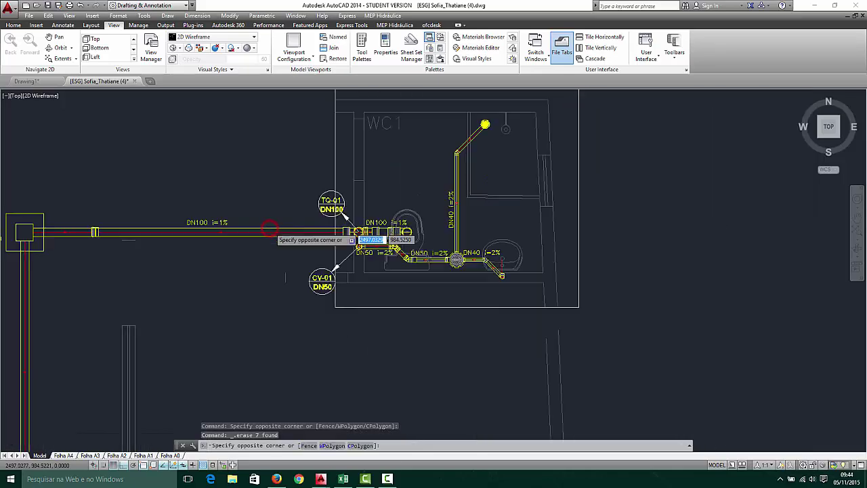
scroll(158, 233, up, 1)
scroll(157, 232, down, 4)
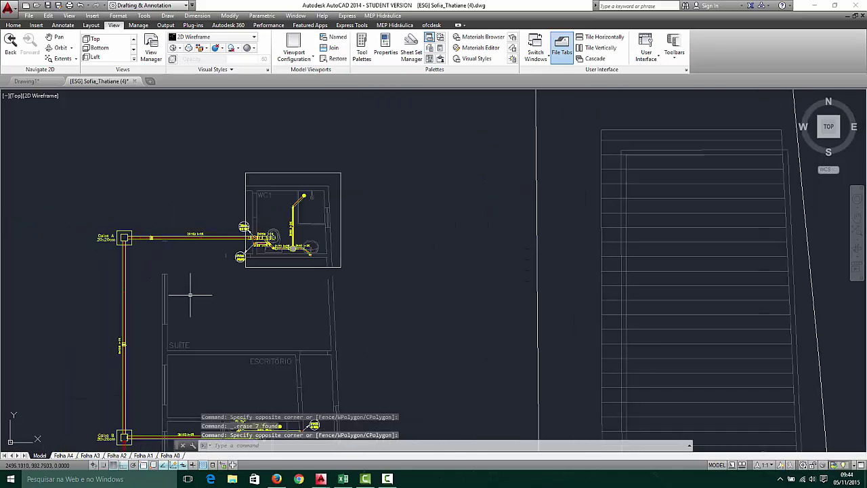
click(91, 214)
click(162, 287)
key(Delete)
Erase the floor plan and sewage piping below WC1 in the cropped copy with crossing and window selections
scroll(142, 207, down, 4)
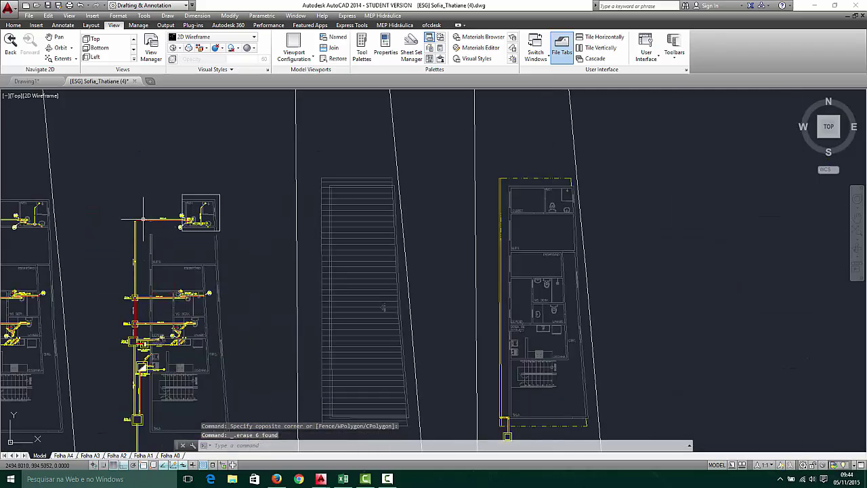
click(101, 250)
click(256, 406)
key(Delete)
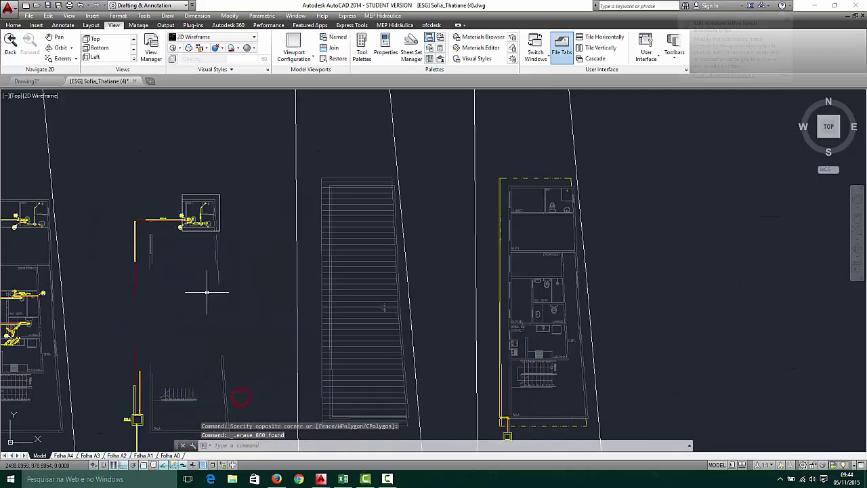
scroll(207, 284, down, 4)
scroll(165, 291, up, 2)
click(161, 285)
click(255, 397)
key(Delete)
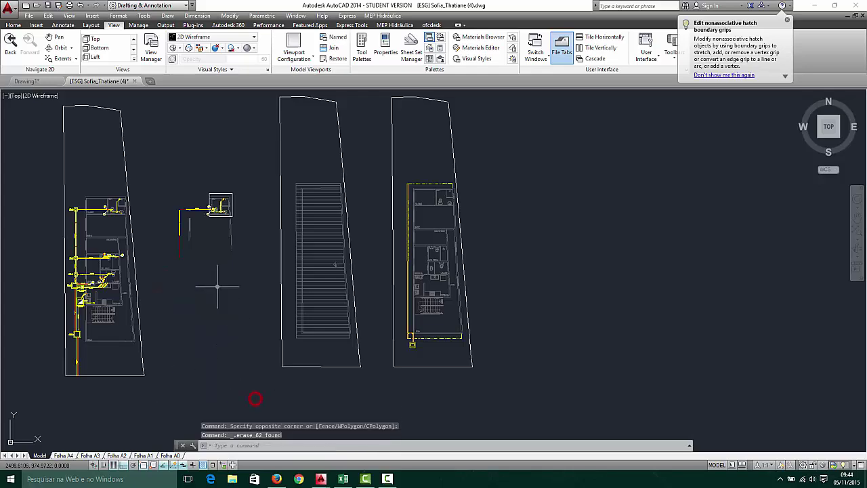
Erase the leftover pipe and wall pieces beside WC1 and the slanted outer wall lines below the rectangle
scroll(196, 254, up, 4)
click(199, 293)
click(137, 150)
key(Delete)
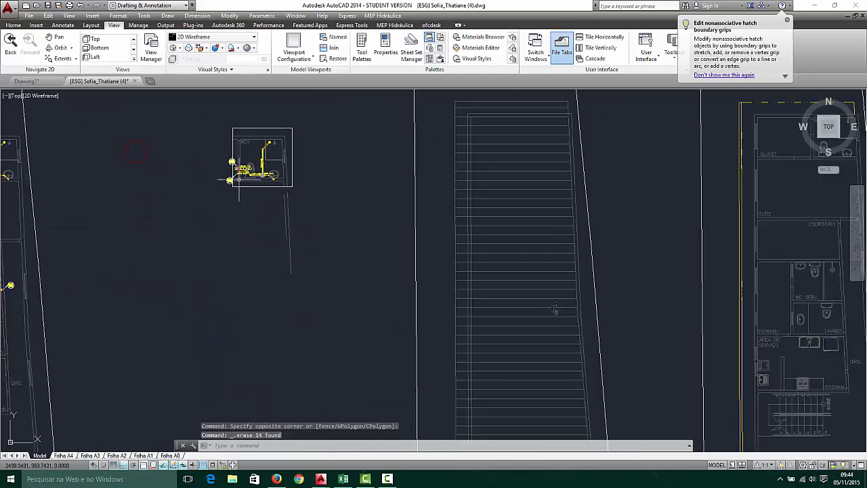
scroll(231, 165, up, 2)
scroll(231, 165, up, 4)
scroll(210, 198, down, 3)
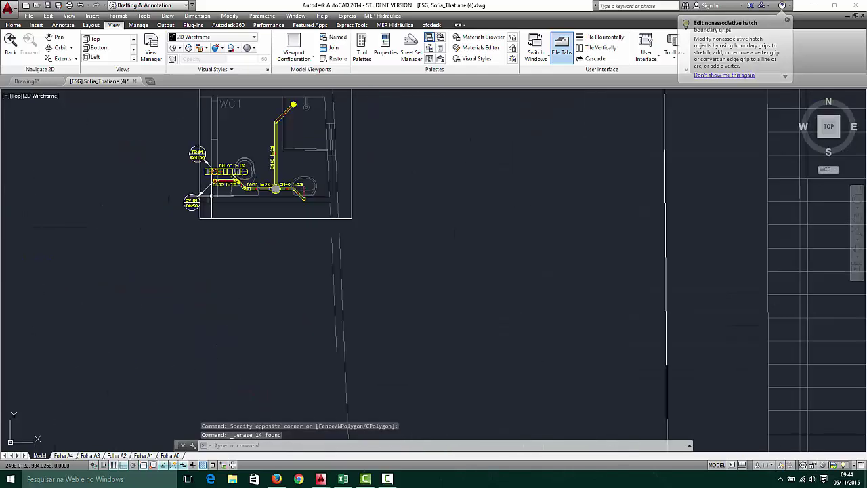
click(378, 261)
click(286, 316)
key(Delete)
Erase the stray line beside the CV-01 tag and the rectangle drawn around WC1
scroll(287, 269, down, 3)
scroll(268, 210, up, 5)
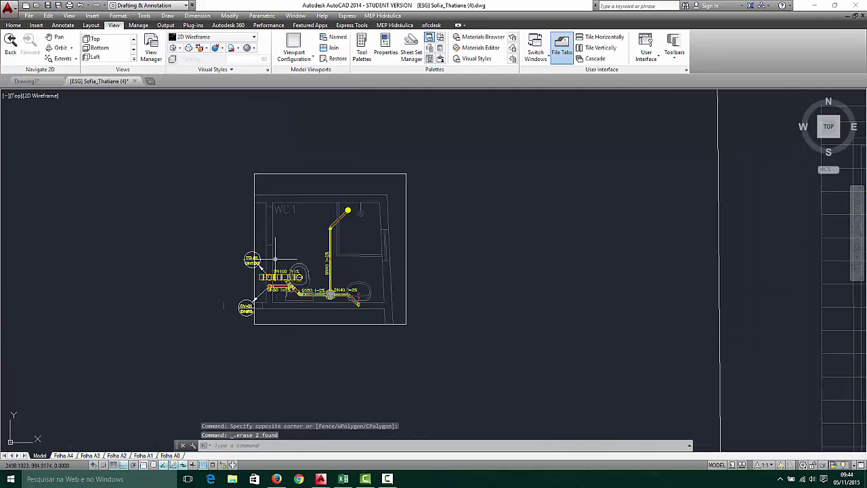
scroll(203, 335, up, 2)
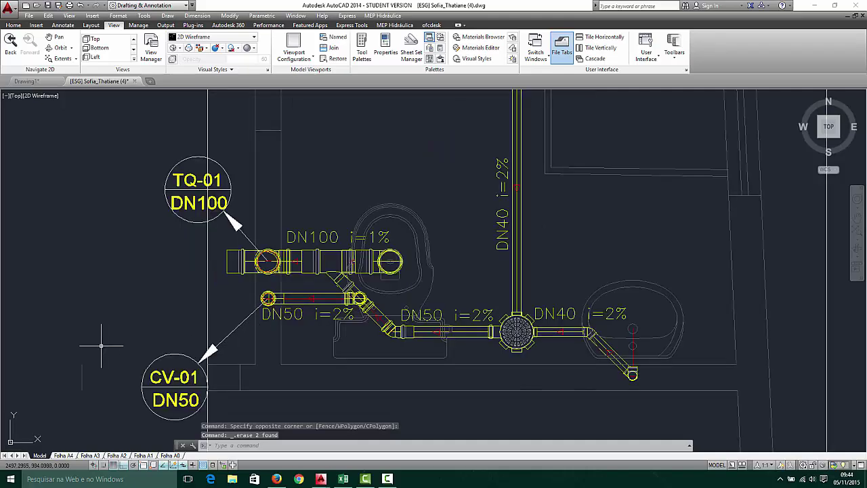
click(50, 335)
click(97, 419)
key(Delete)
scroll(124, 328, down, 4)
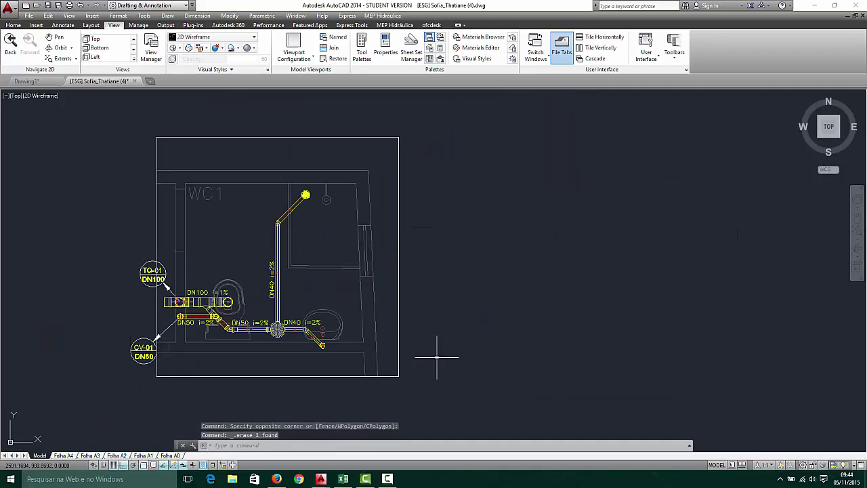
click(407, 124)
click(379, 159)
key(Delete)
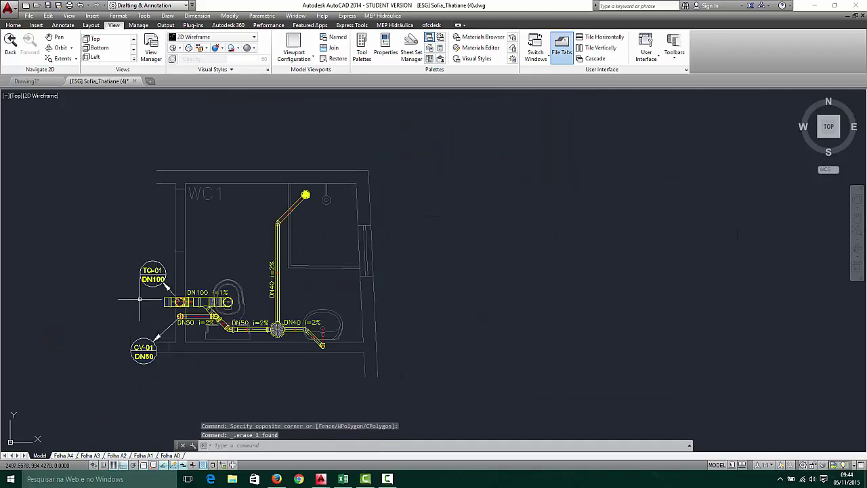
Compare the cropped WC1 copy with the existing WC1 detail, checking its flow arrows, wall break marks and "Segue para a caixa A" note
middle_drag(167, 302, 184, 302)
scroll(100, 331, up, 2)
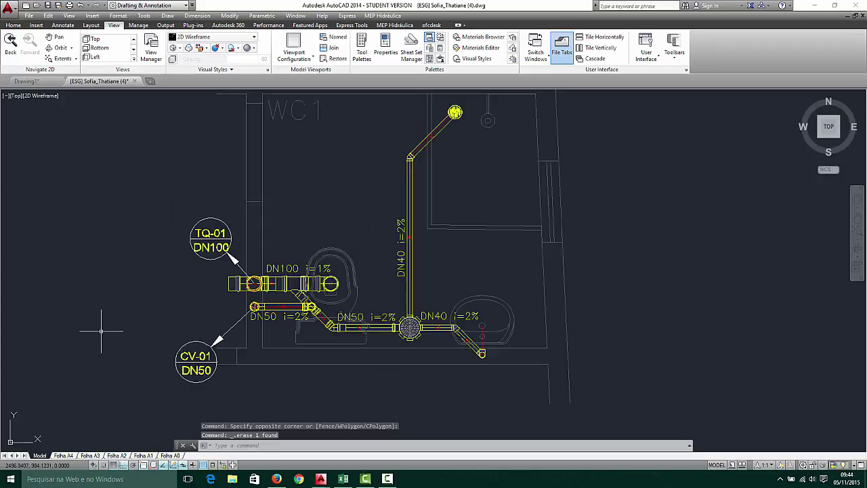
scroll(208, 252, down, 2)
scroll(174, 213, up, 2)
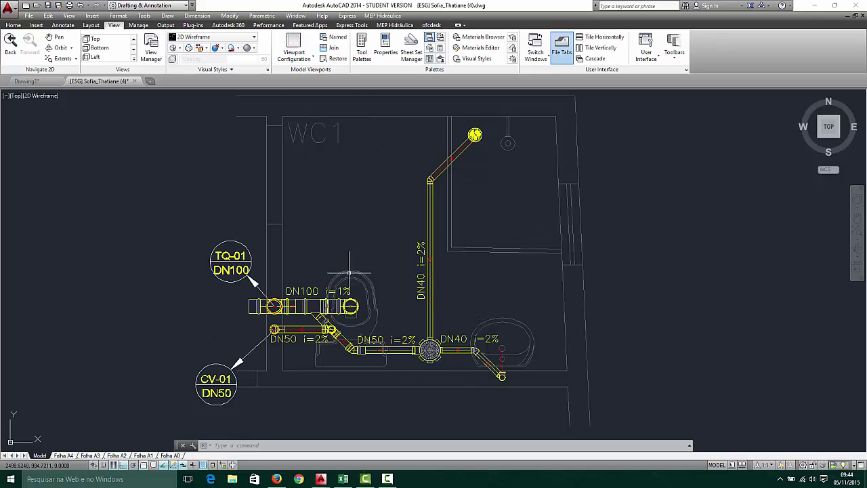
scroll(405, 249, down, 4)
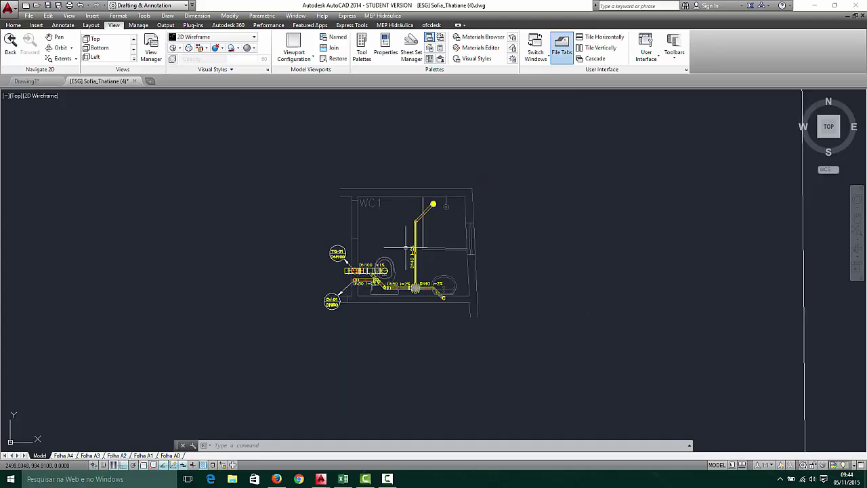
scroll(405, 249, down, 6)
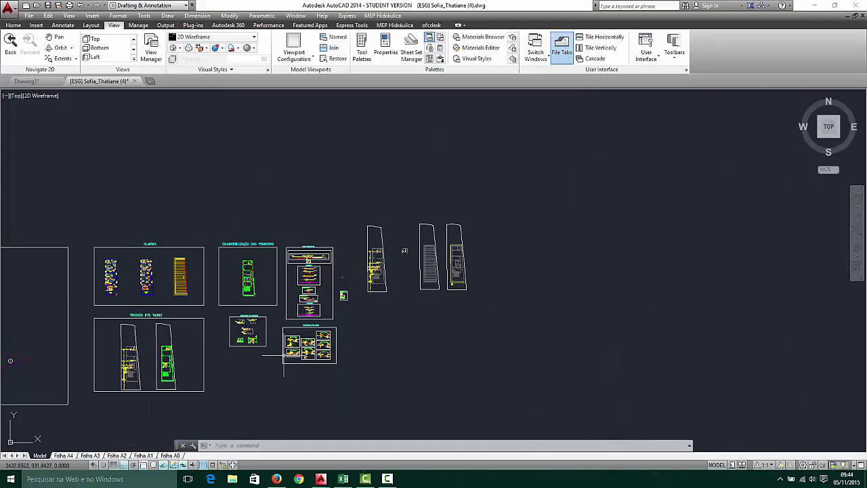
scroll(282, 350, up, 4)
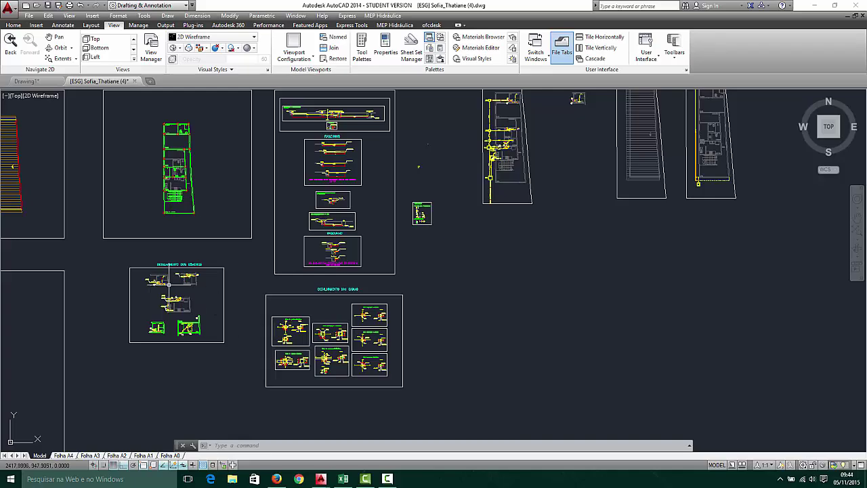
scroll(169, 278, up, 8)
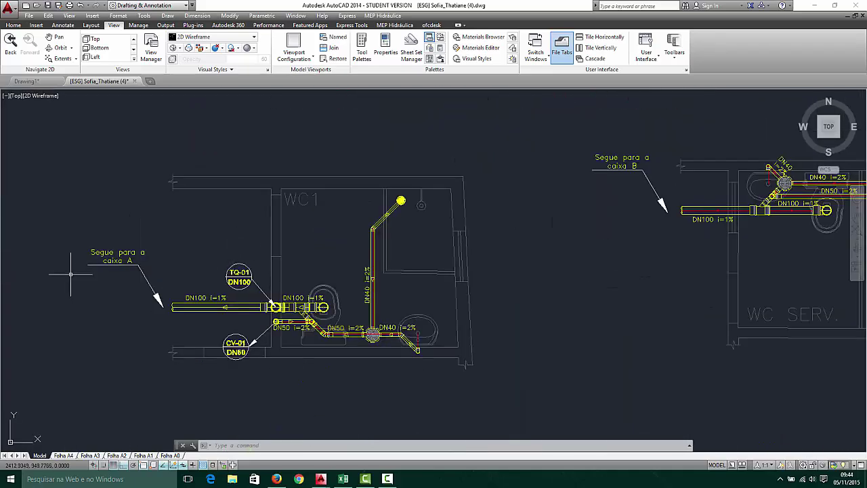
scroll(190, 302, up, 2)
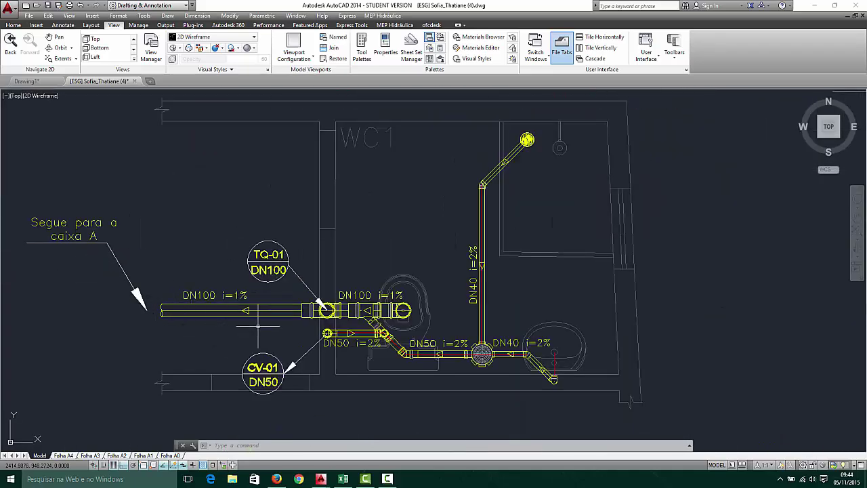
click(15, 187)
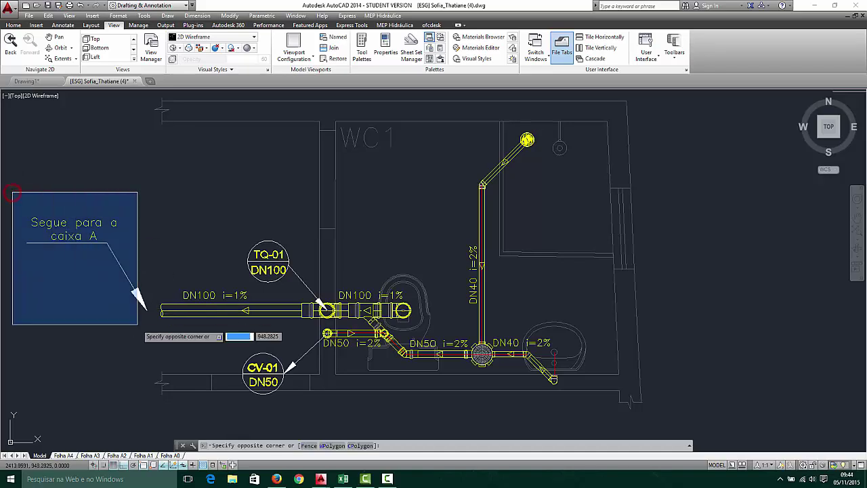
click(157, 330)
key(Escape)
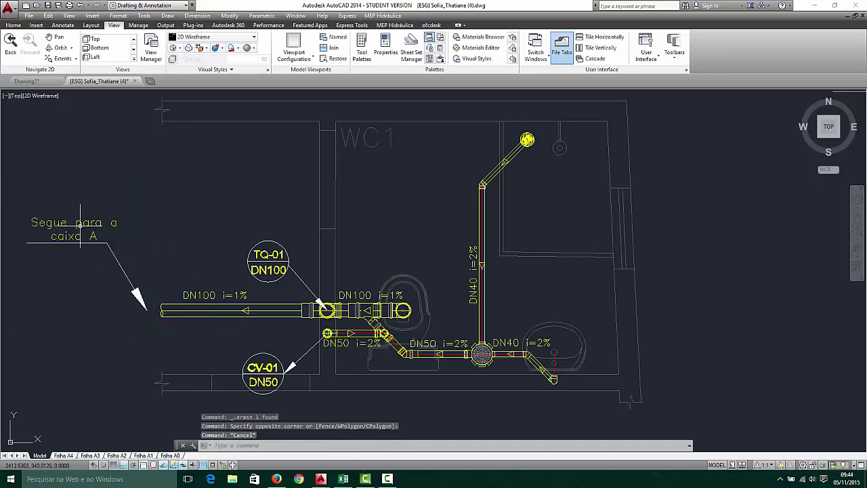
mouse_move(79, 223)
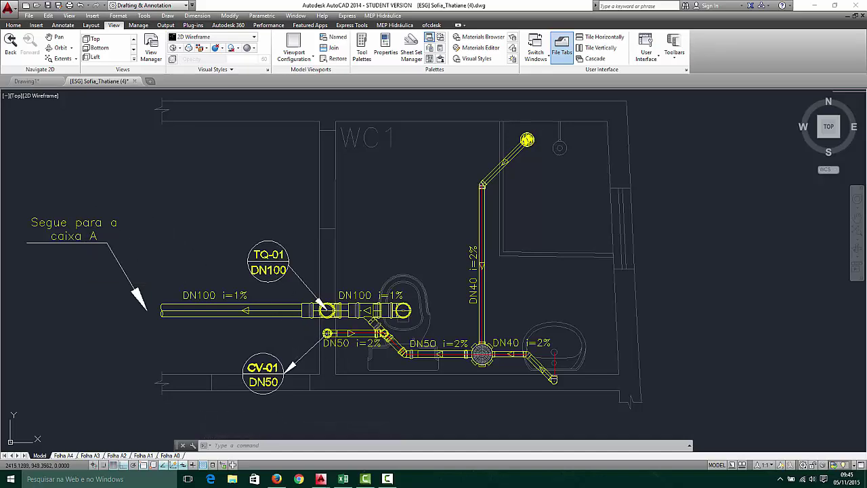
key(Escape)
Erase the centerlines of the diagonal and vertical DN40 shower pipes in the existing WC1 detail
scroll(499, 171, up, 4)
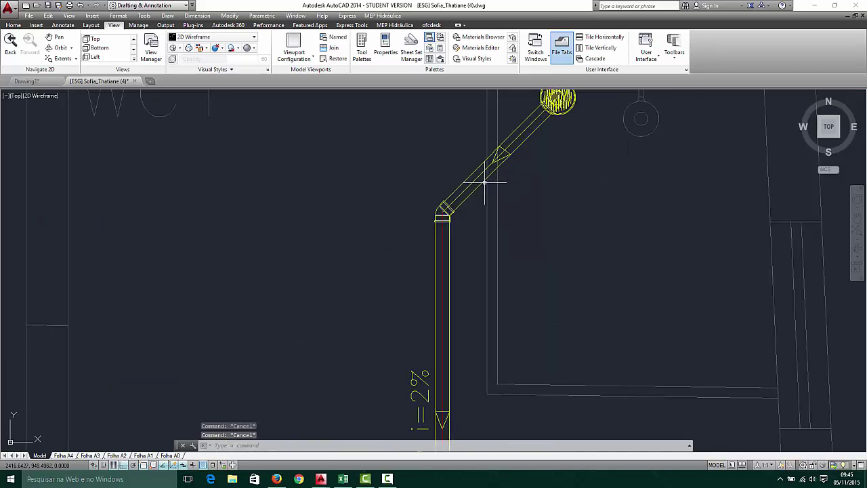
key(Delete)
click(476, 178)
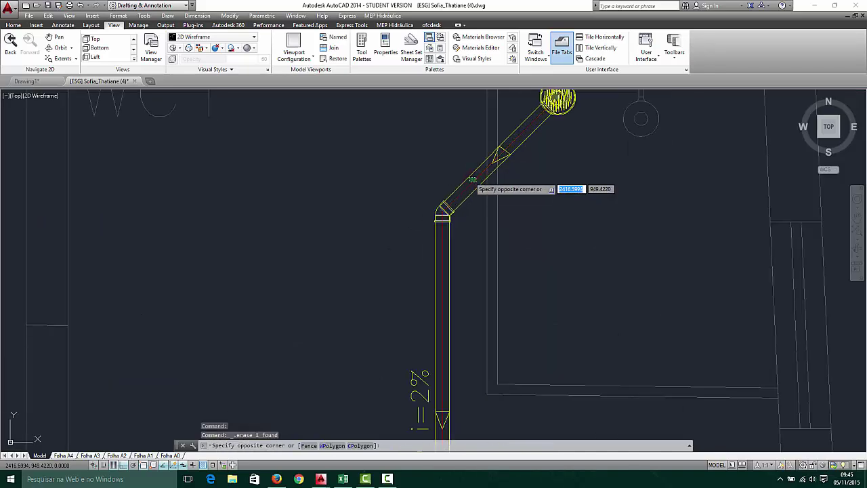
click(470, 178)
click(442, 240)
key(Delete)
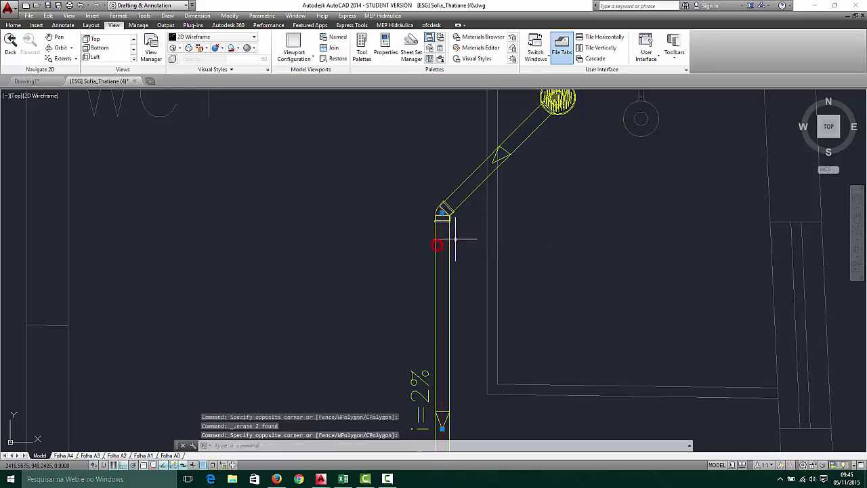
Erase the centerlines of the diagonal and horizontal DN40 washbasin pipes in the WC1 detail
scroll(447, 257, down, 5)
scroll(488, 339, up, 6)
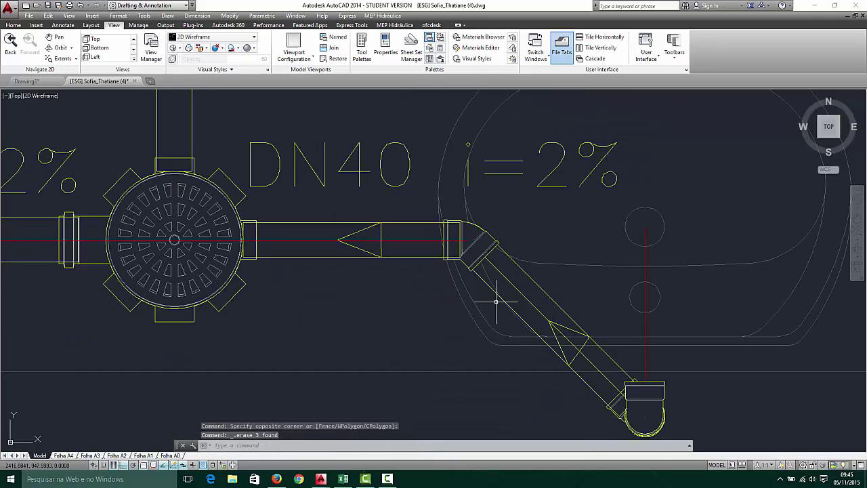
click(516, 292)
key(Delete)
click(424, 235)
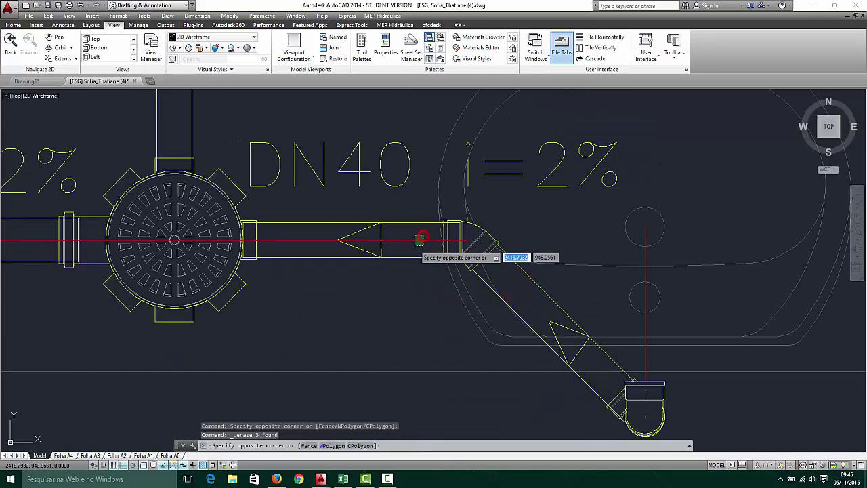
click(415, 246)
key(Delete)
Erase the centerlines of the horizontal and diagonal DN50 pipes running from the floor drain in the existing WC1 detail
scroll(415, 246, down, 6)
scroll(294, 237, up, 4)
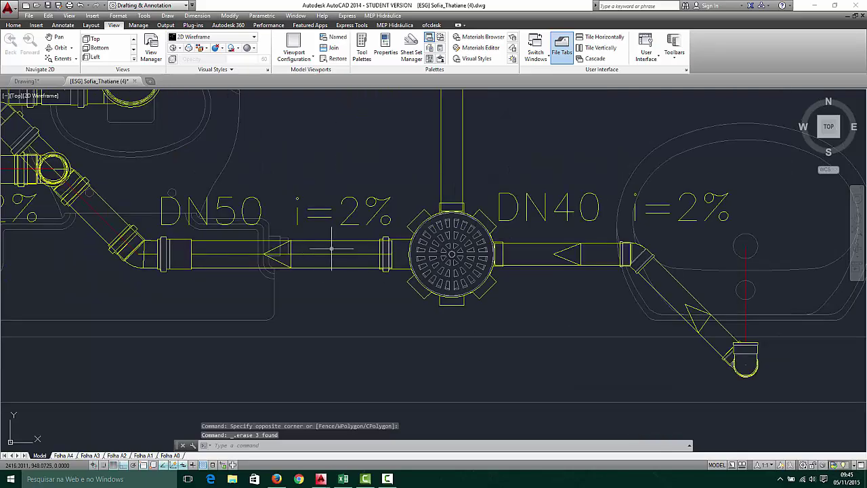
click(331, 249)
click(325, 259)
key(Delete)
scroll(111, 220, up, 4)
click(128, 233)
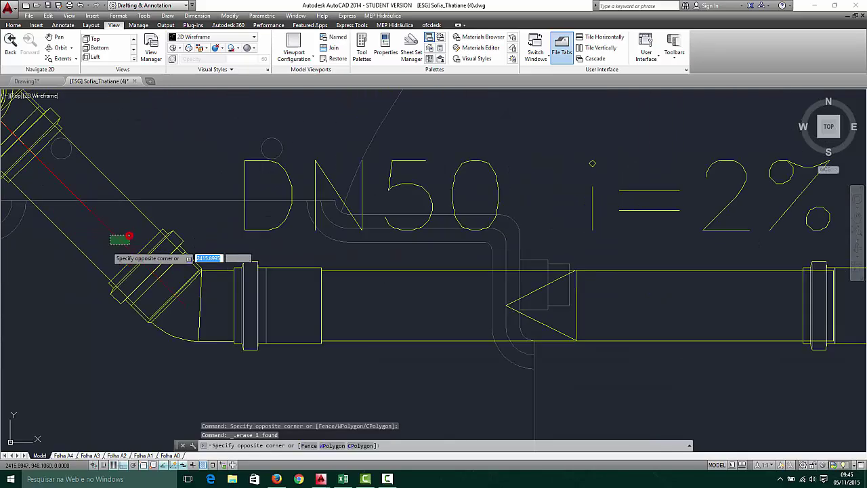
click(107, 244)
key(Delete)
Erase the centerline of the short horizontal DN50 pipe leading to the CV-01 column in the WC1 detail
scroll(141, 234, down, 10)
scroll(99, 215, up, 6)
scroll(115, 215, up, 4)
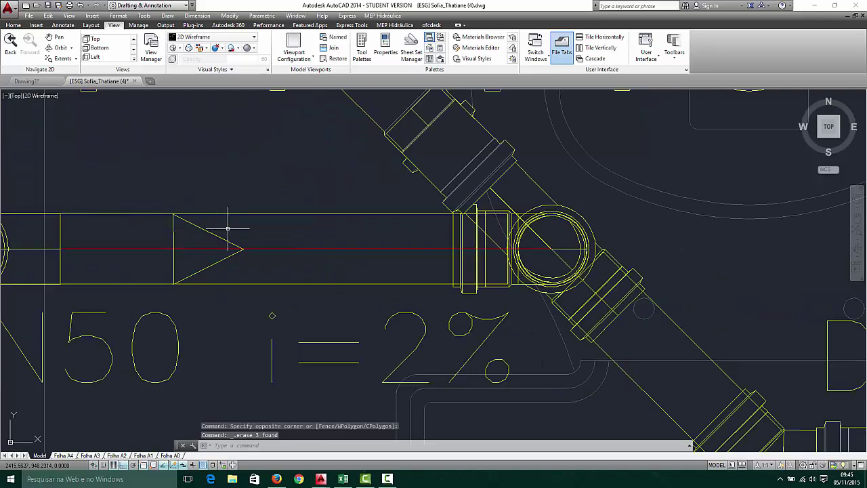
click(285, 236)
click(288, 256)
key(Delete)
Erase the centerline of the DN100 pipe running from TQ-01 toward caixa A
scroll(288, 256, down, 6)
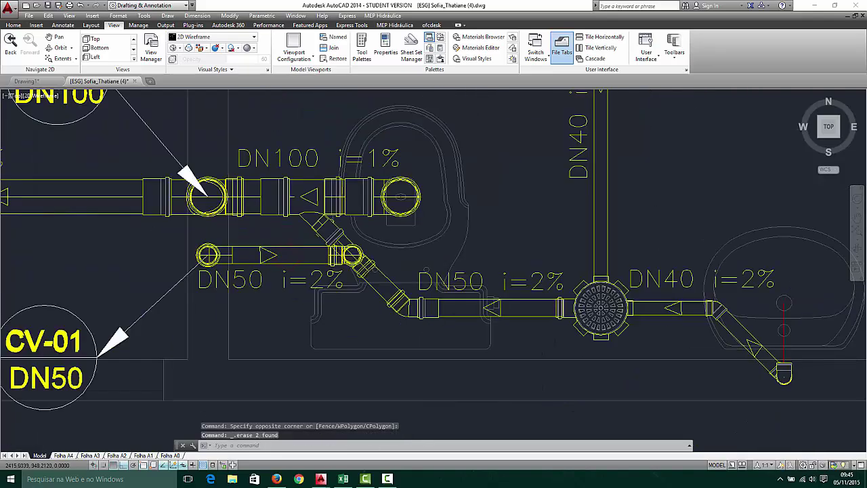
scroll(239, 220, up, 3)
click(129, 212)
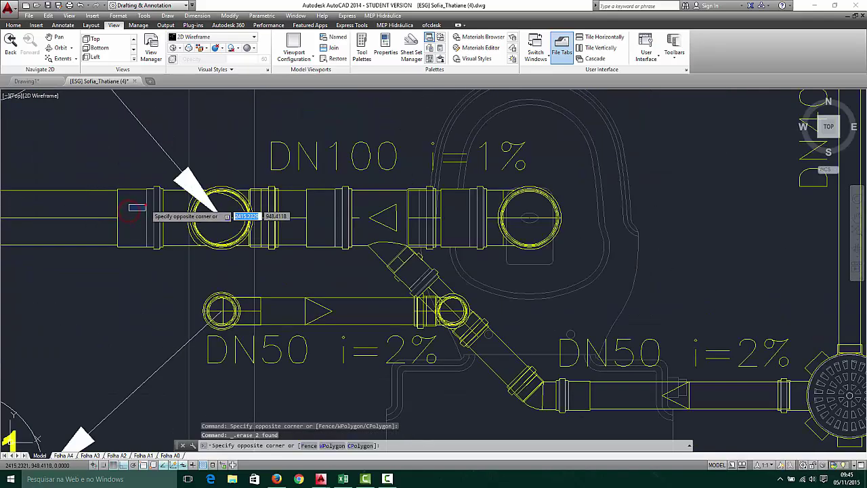
click(143, 202)
click(98, 202)
click(79, 221)
key(Delete)
Erase the red vertical line crossing the washbasin in the WC1 detail
scroll(143, 220, down, 6)
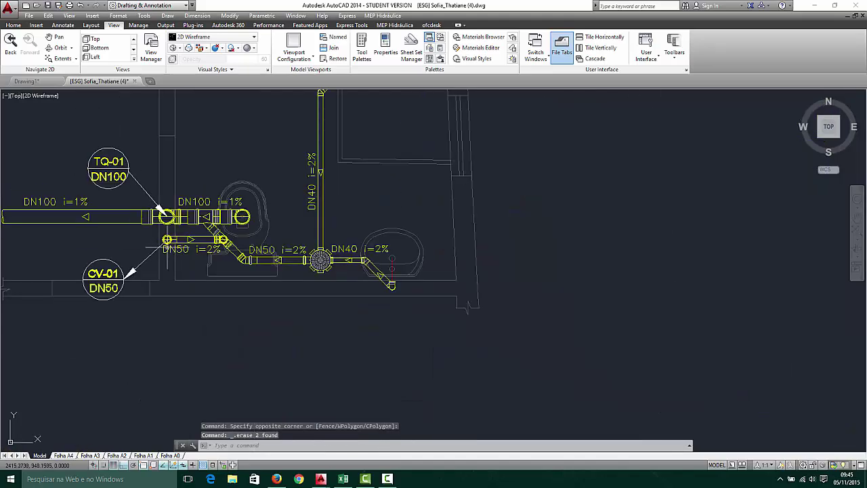
scroll(265, 245, up, 2)
scroll(219, 172, up, 4)
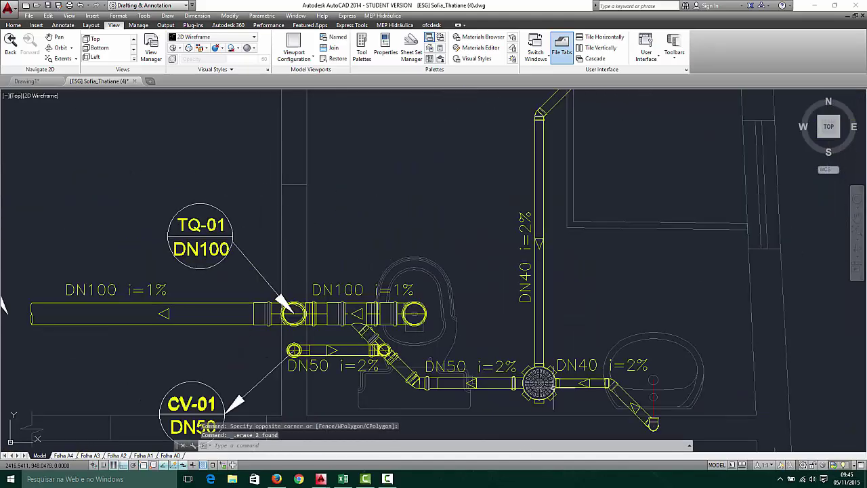
click(654, 385)
key(Delete)
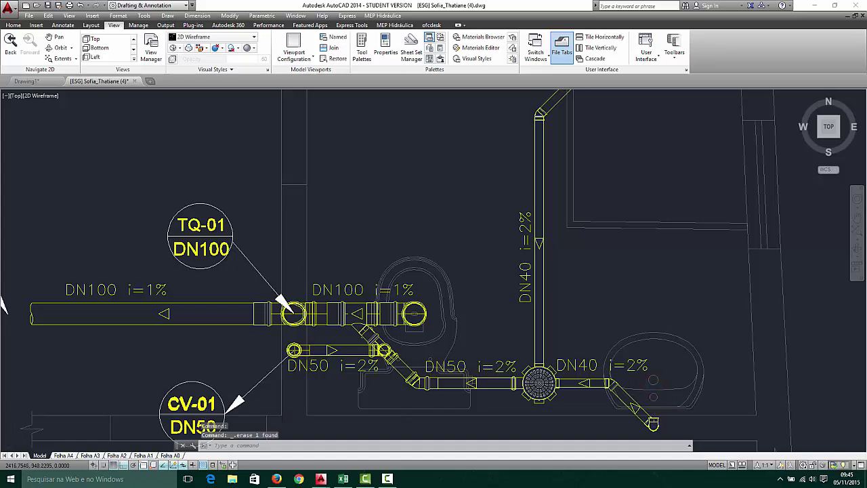
Erase the entire cropped WC1 copy standing beside the labelled full plan
scroll(590, 347, down, 4)
scroll(554, 329, up, 2)
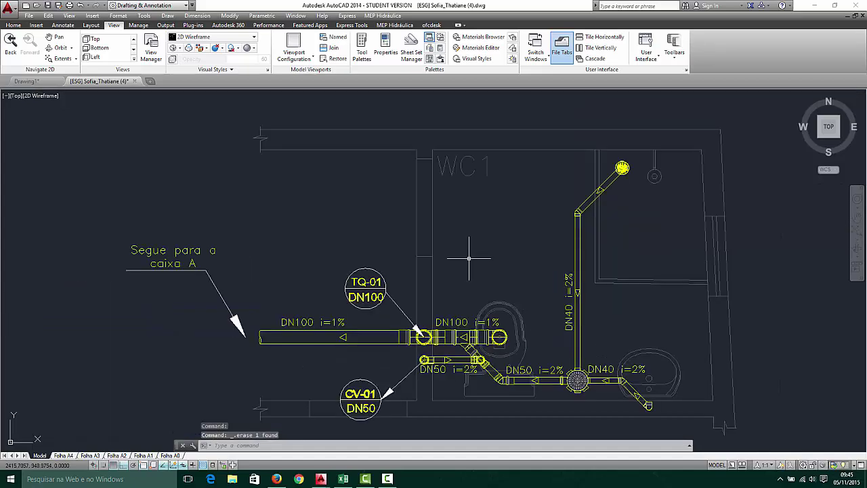
scroll(470, 271, down, 5)
scroll(484, 258, up, 3)
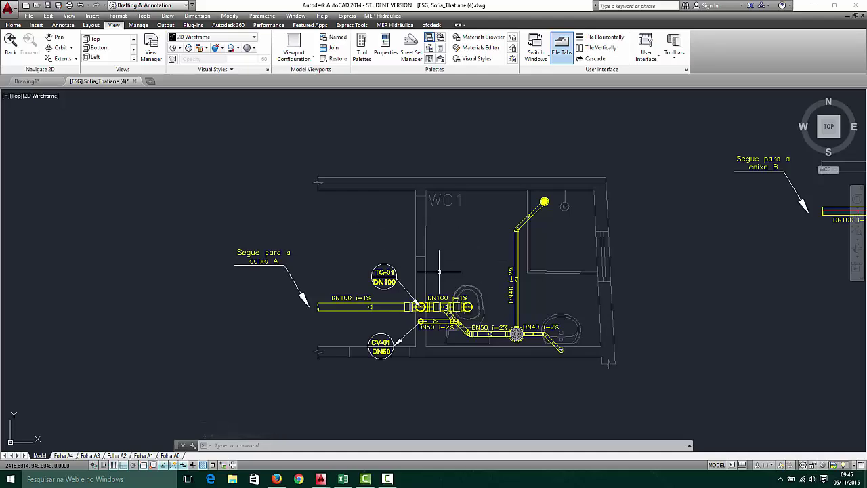
scroll(449, 245, down, 4)
scroll(452, 260, down, 6)
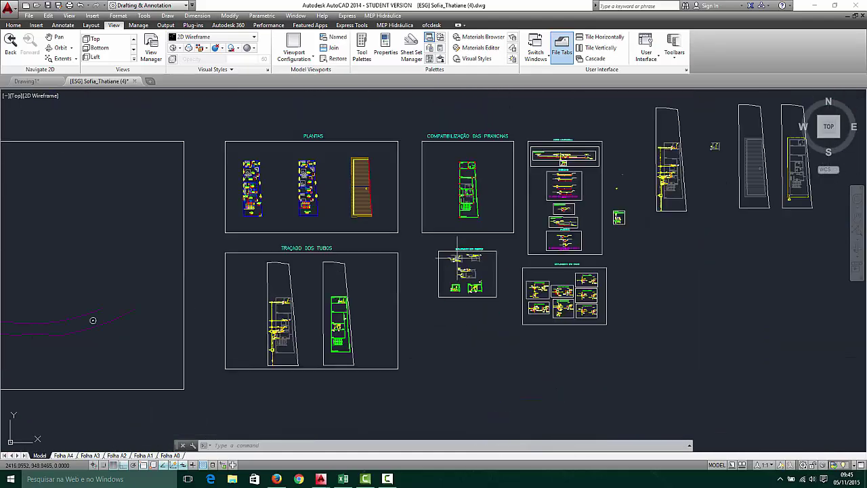
scroll(691, 154, up, 8)
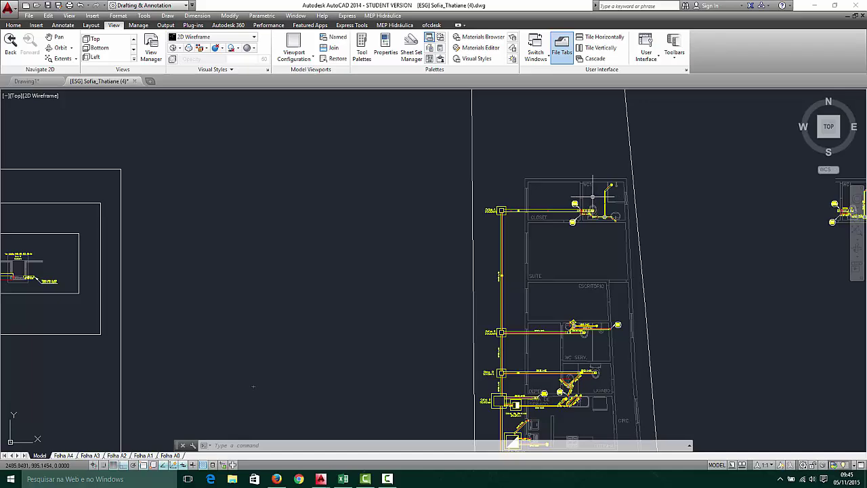
scroll(621, 158, up, 2)
scroll(610, 187, down, 4)
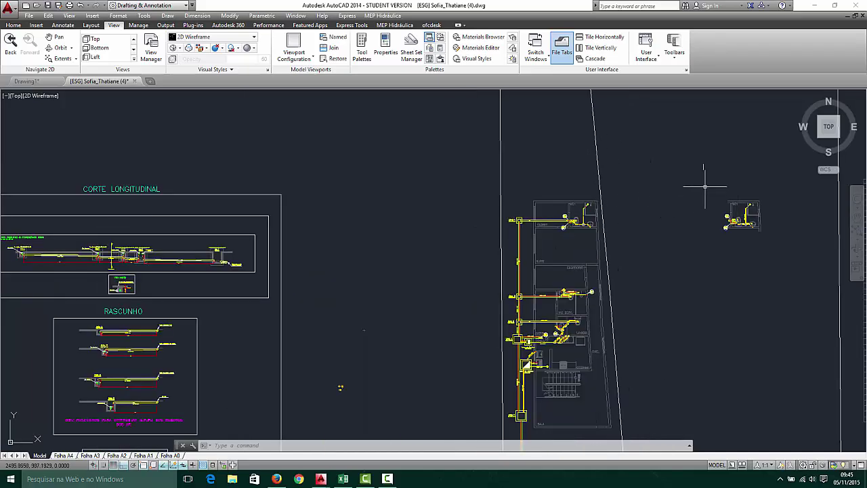
click(698, 182)
click(774, 260)
key(Delete)
Examine the plan's sewage run from the WC1 fixtures through TQ-01 and the closet to Caixa A
scroll(542, 196, up, 3)
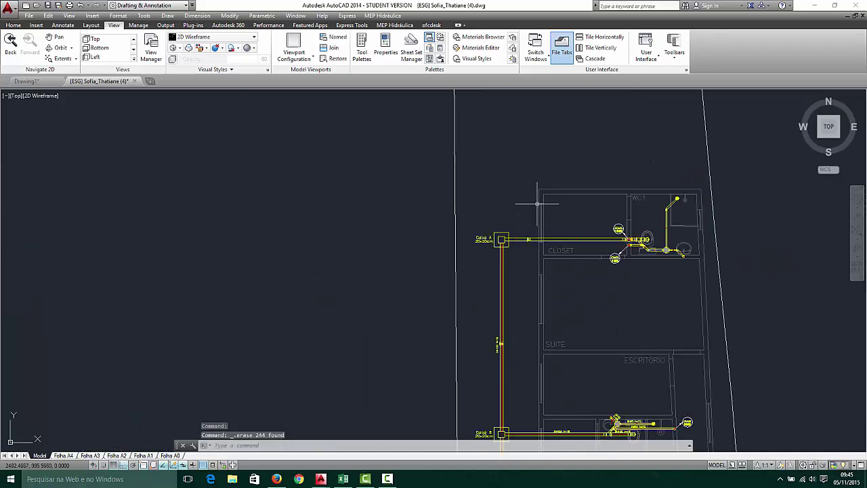
scroll(579, 227, down, 2)
scroll(617, 227, up, 4)
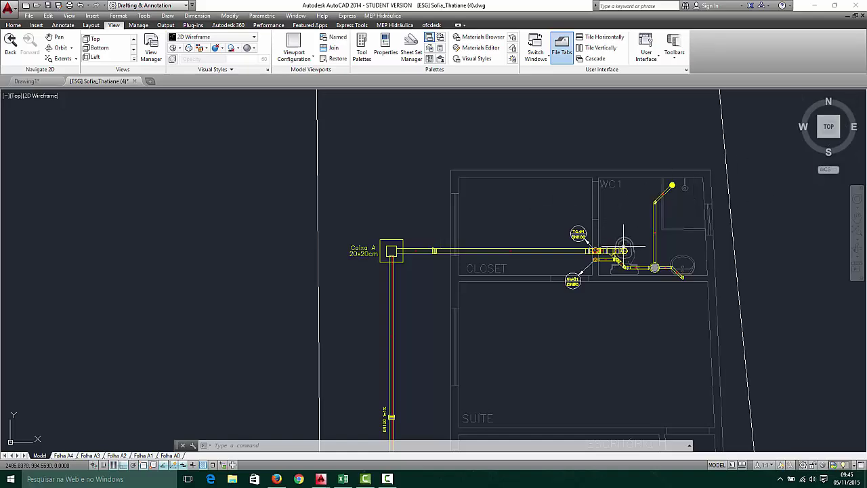
mouse_move(398, 251)
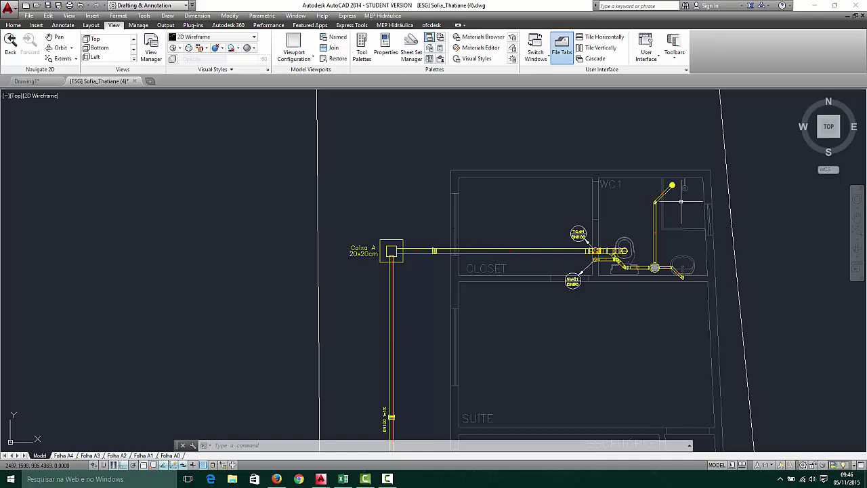
scroll(677, 196, down, 2)
scroll(671, 176, up, 4)
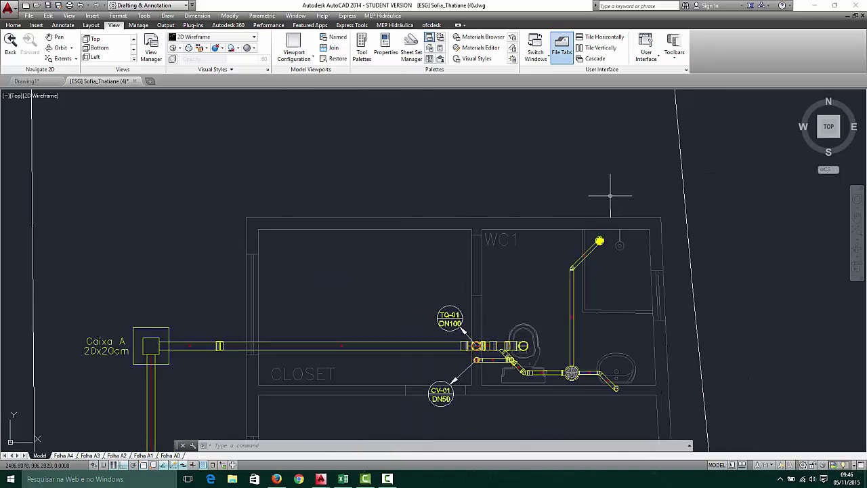
scroll(224, 178, down, 5)
click(160, 152)
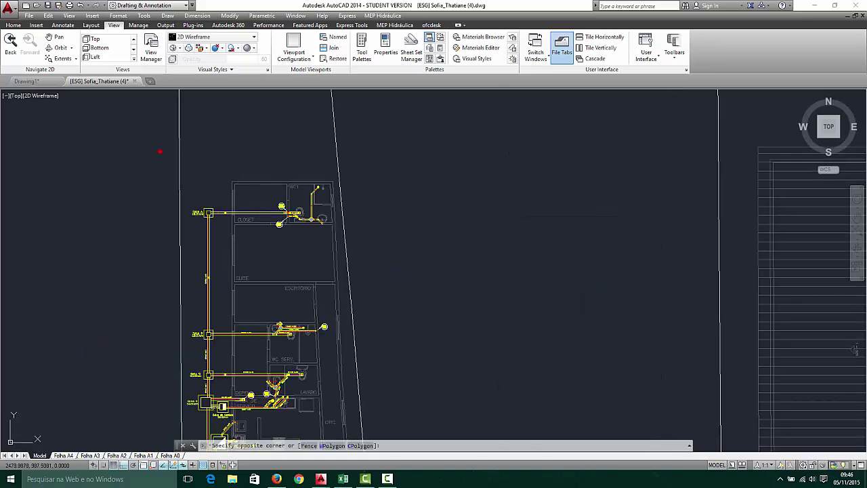
click(410, 262)
scroll(144, 157, up, 2)
key(Escape)
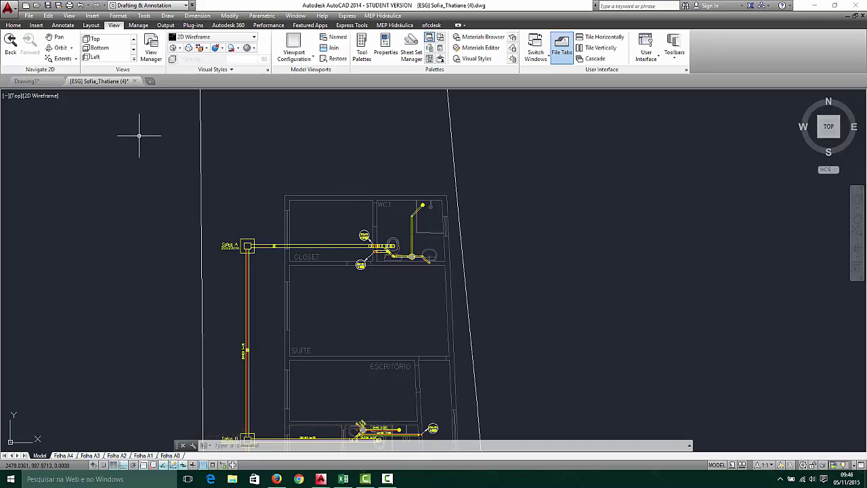
Rotate the plan view 180 degrees so that south faces up, and clear the selection around WC1 and Caixa A
click(155, 152)
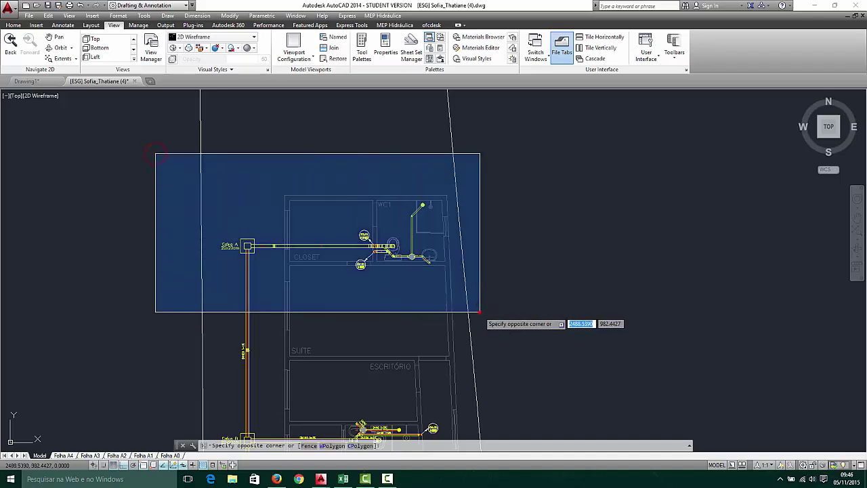
click(480, 340)
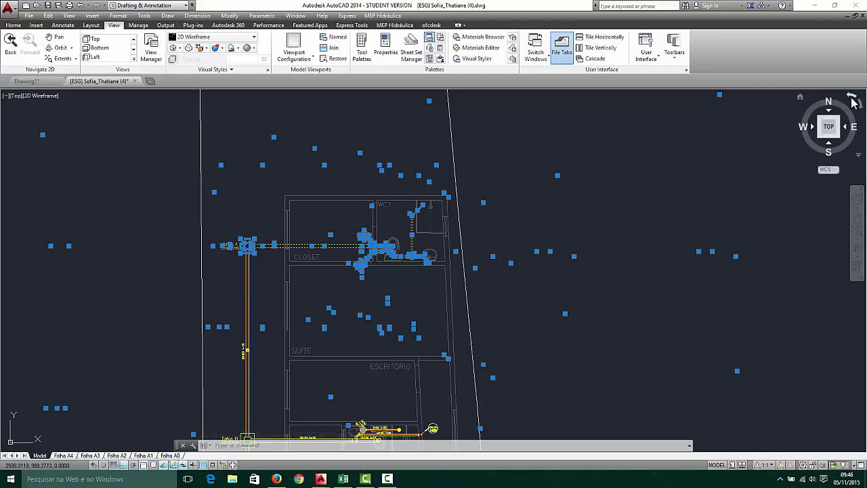
click(855, 97)
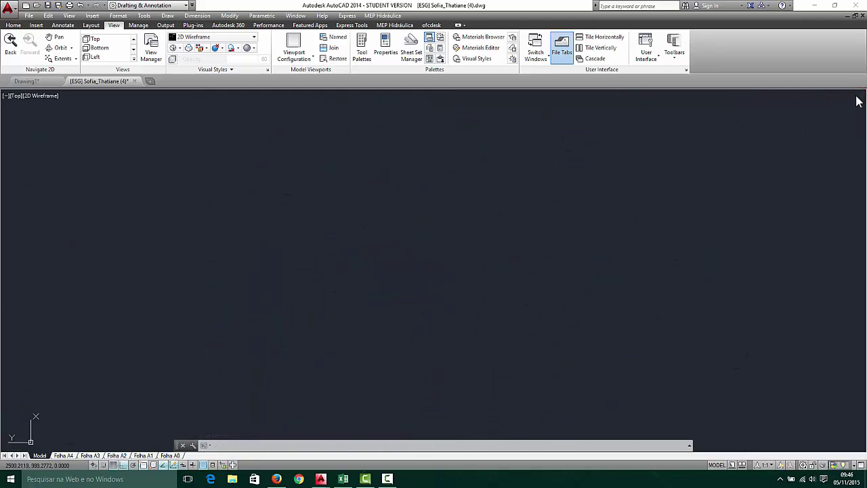
click(852, 100)
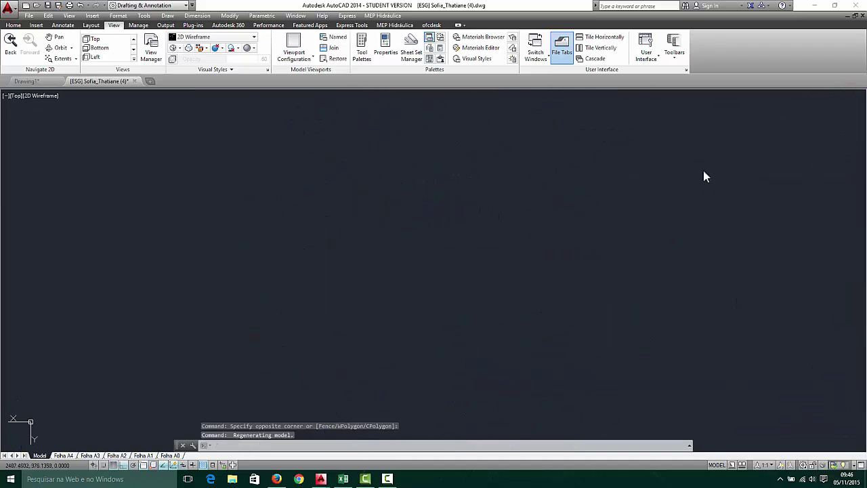
key(Escape)
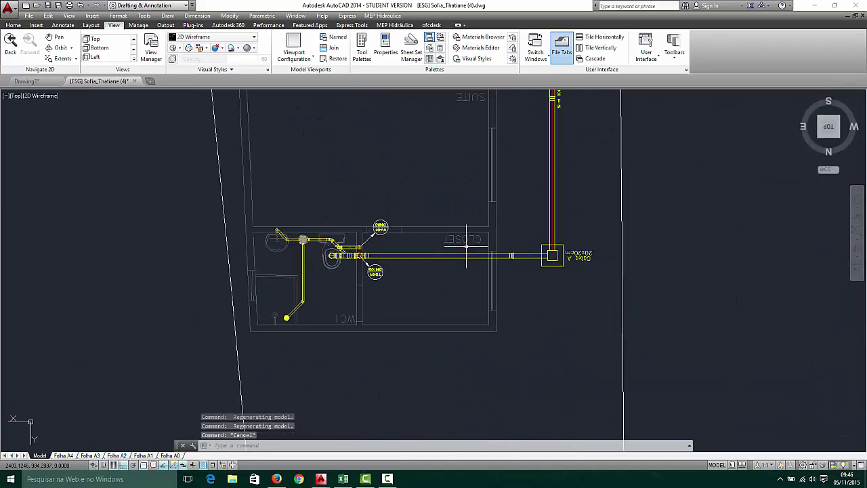
scroll(365, 296, up, 2)
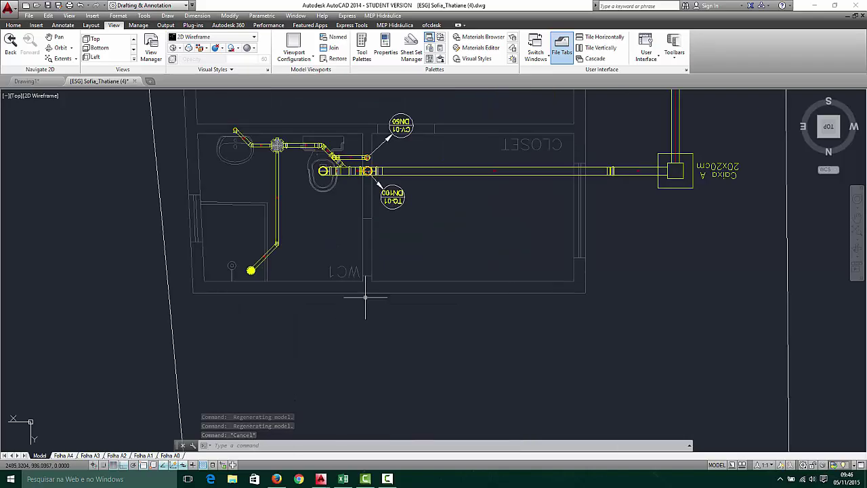
text(XL)
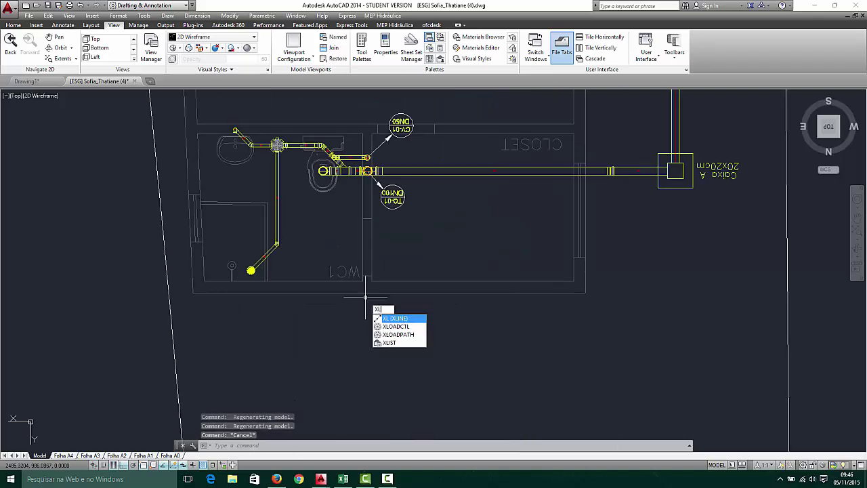
key(Return)
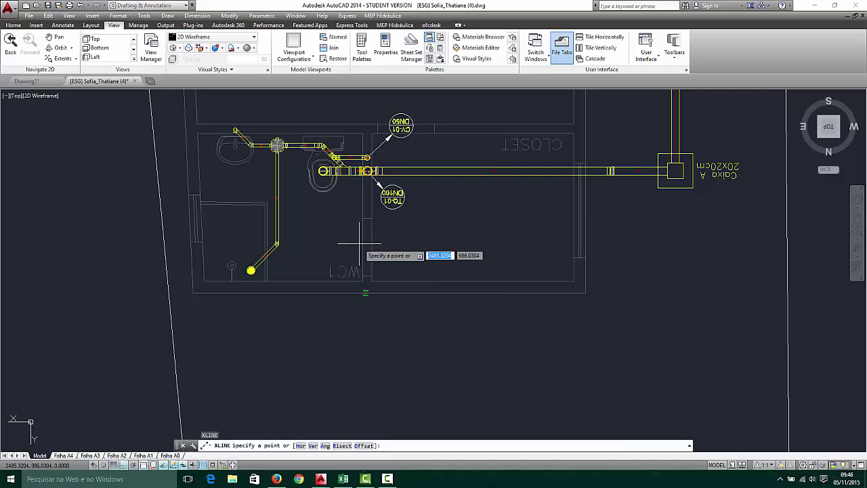
scroll(346, 199, up, 2)
scroll(345, 198, up, 10)
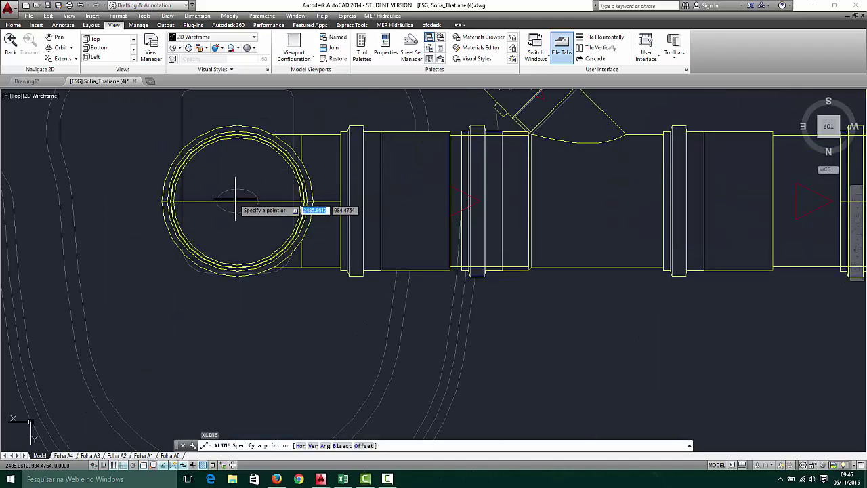
click(235, 200)
scroll(251, 315, down, 2)
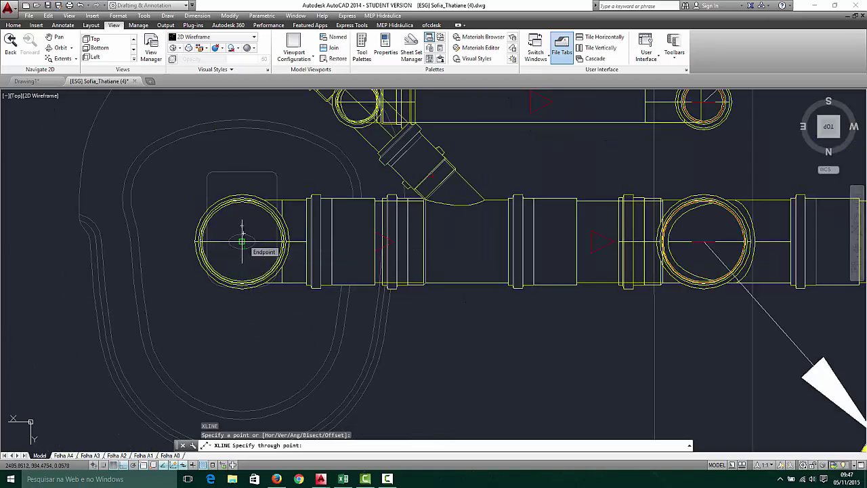
scroll(251, 348, down, 3)
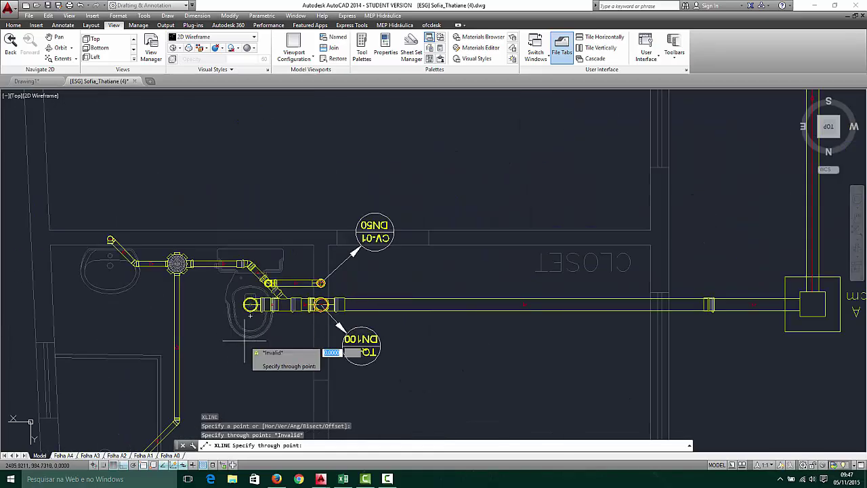
key(Escape)
key(Escape)
scroll(250, 315, up, 4)
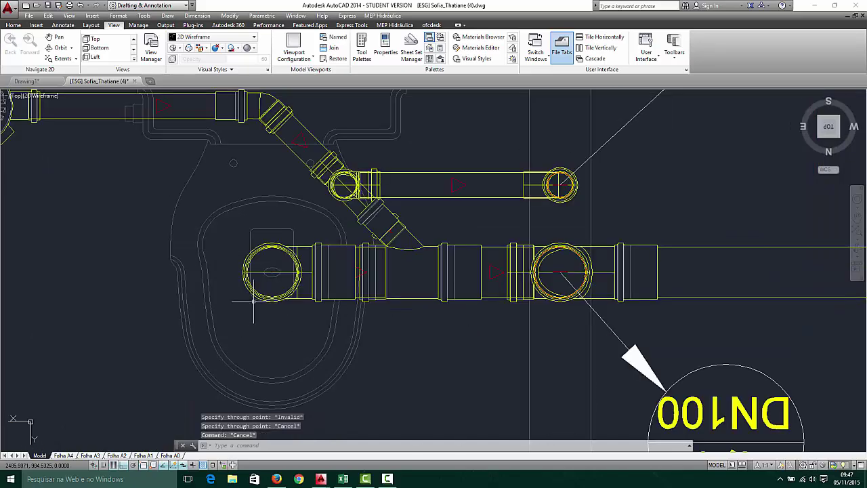
Draw a vertical construction line through the center of the toilet's DN100 outlet in the rotated plan
key(Return)
scroll(263, 273, up, 4)
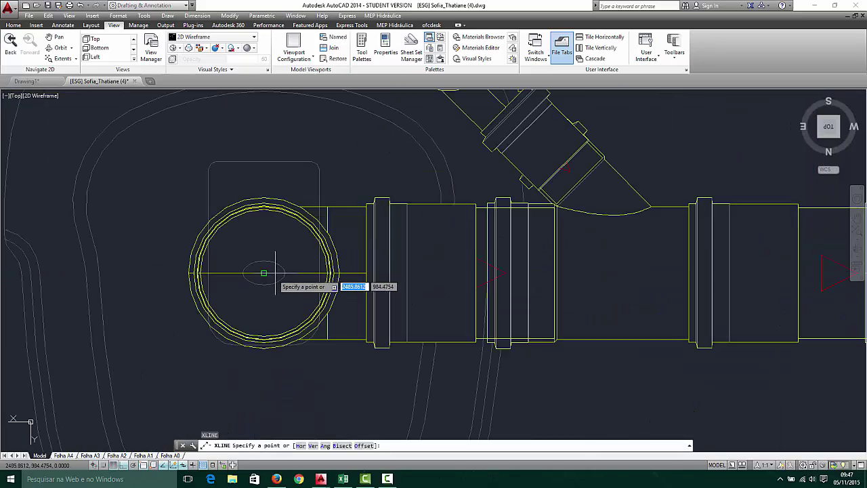
scroll(257, 336, down, 6)
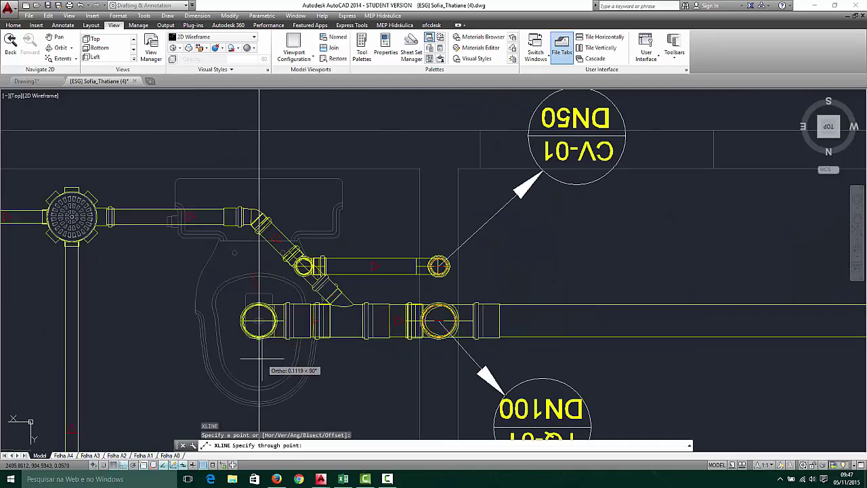
click(259, 359)
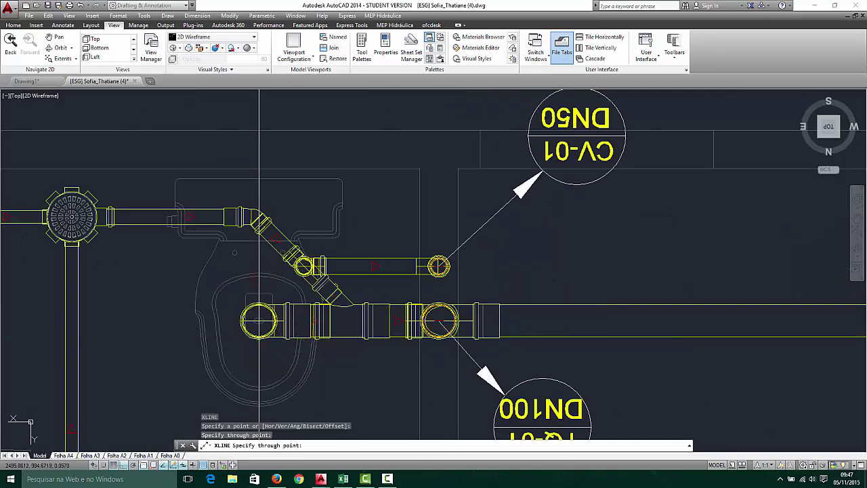
key(Escape)
scroll(441, 317, up, 2)
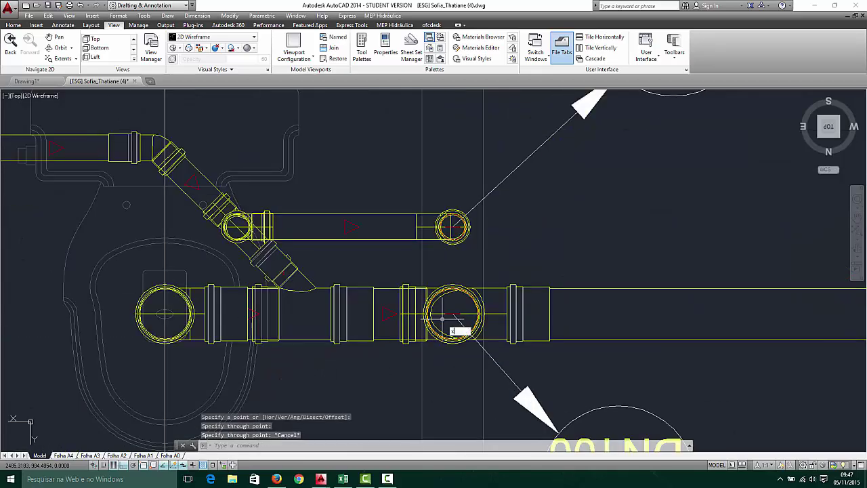
key(Return)
scroll(442, 317, up, 4)
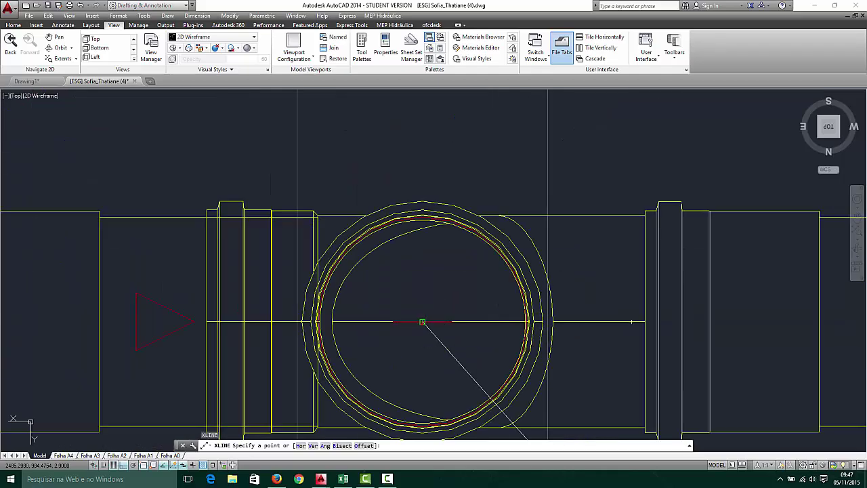
click(422, 321)
scroll(423, 339, down, 4)
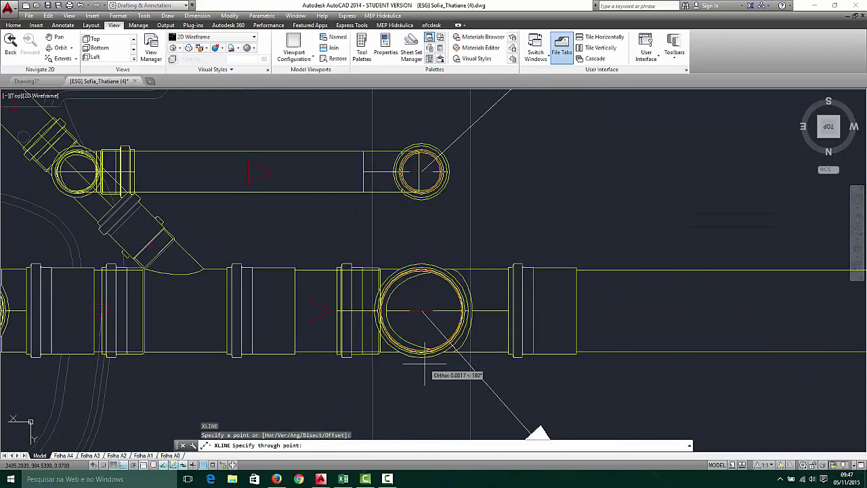
scroll(421, 360, up, 4)
key(Escape)
key(Escape)
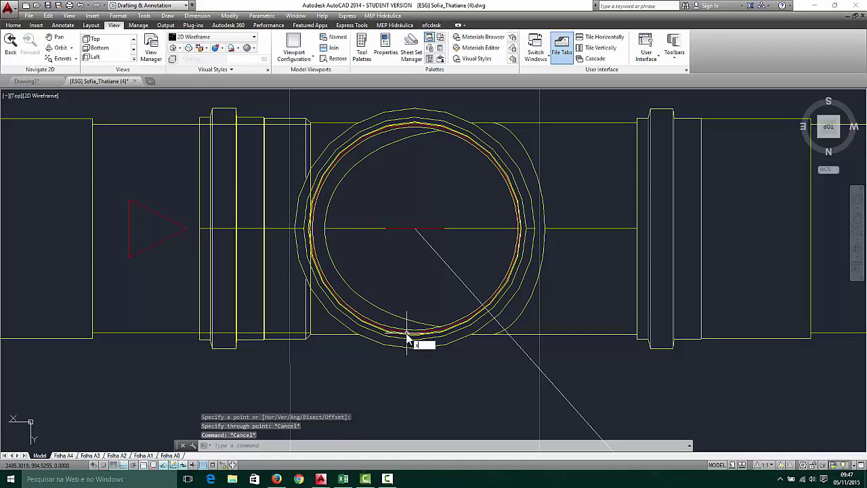
text(l)
key(Return)
click(415, 227)
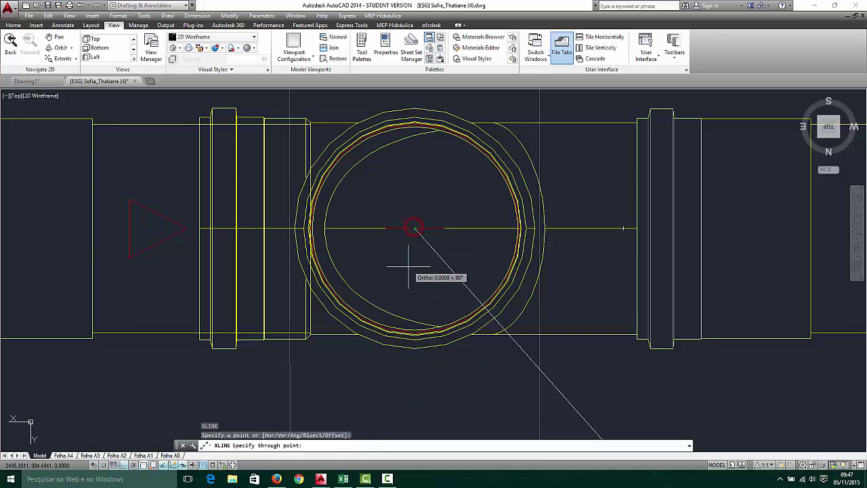
scroll(409, 266, down, 4)
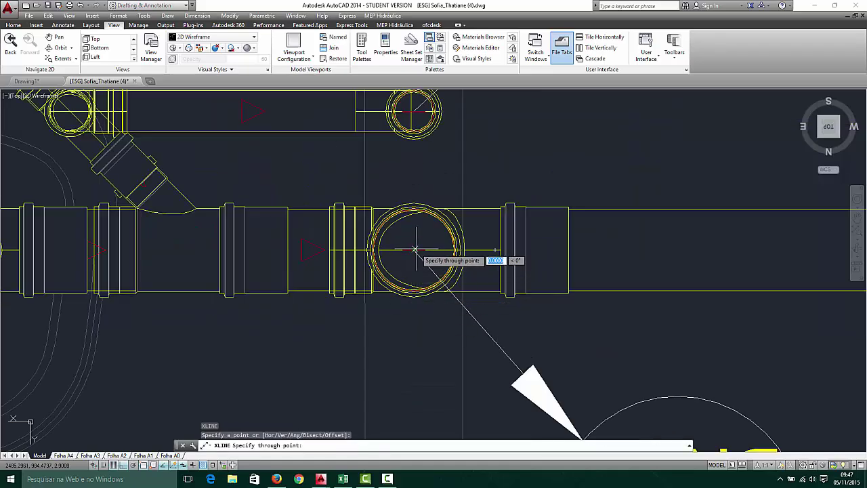
scroll(400, 362, down, 4)
scroll(406, 345, up, 2)
key(Escape)
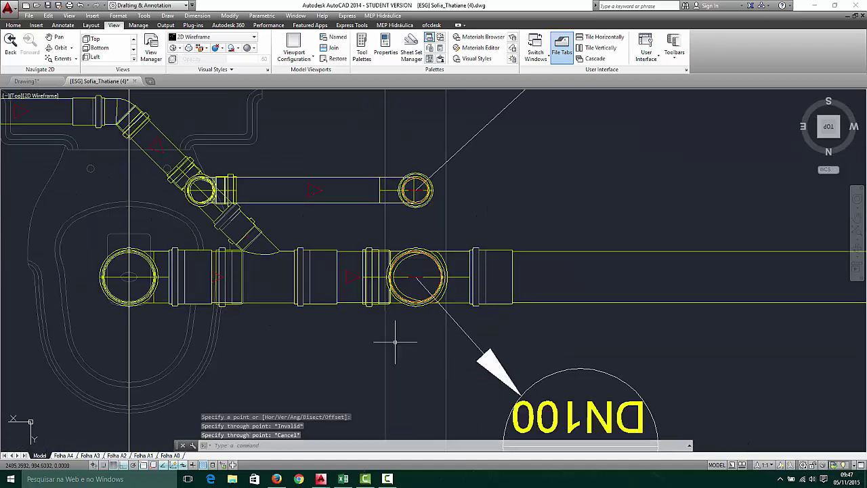
Copy the vertical construction line from the toilet outlet's center to the center of the TQ-01 DN100 stack
drag(144, 330, 100, 349)
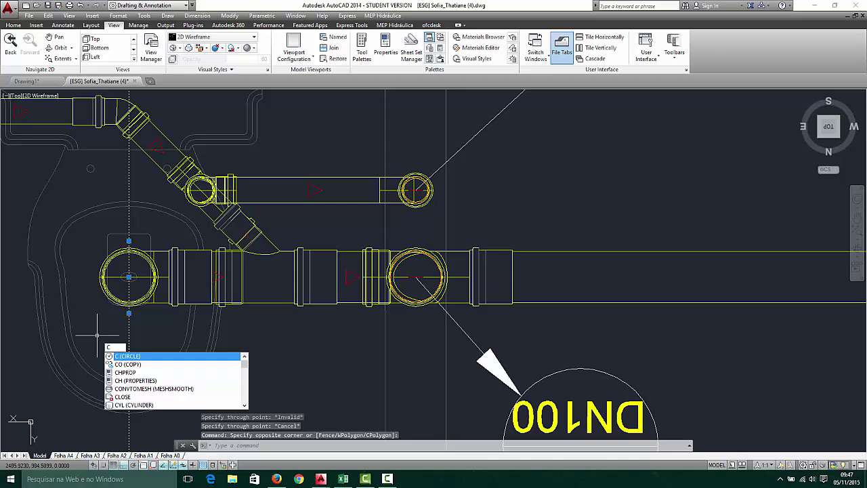
text(o)
key(Return)
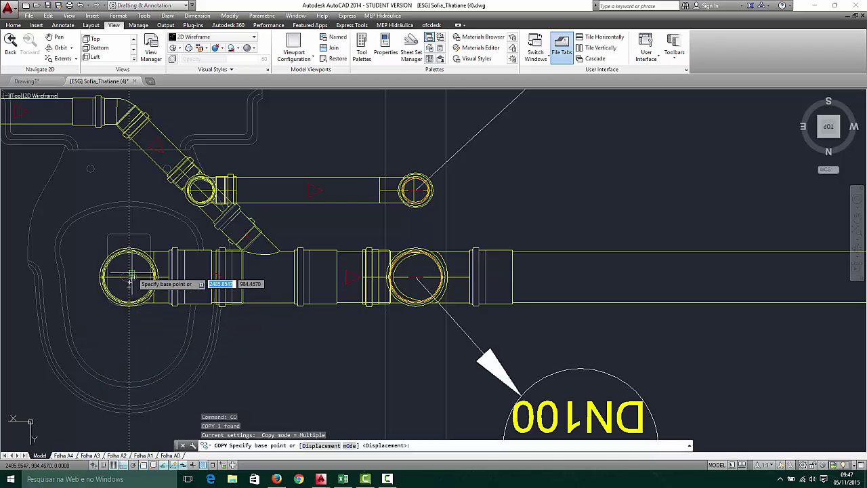
scroll(127, 277, up, 6)
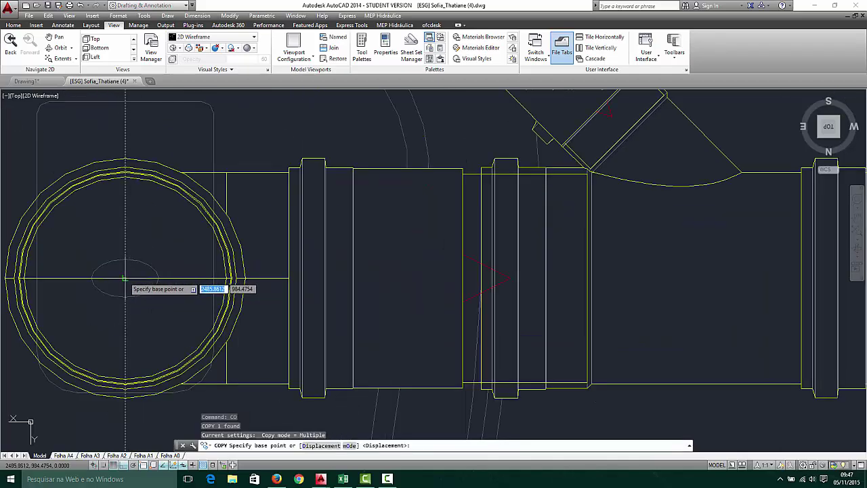
click(124, 277)
scroll(124, 278, down, 4)
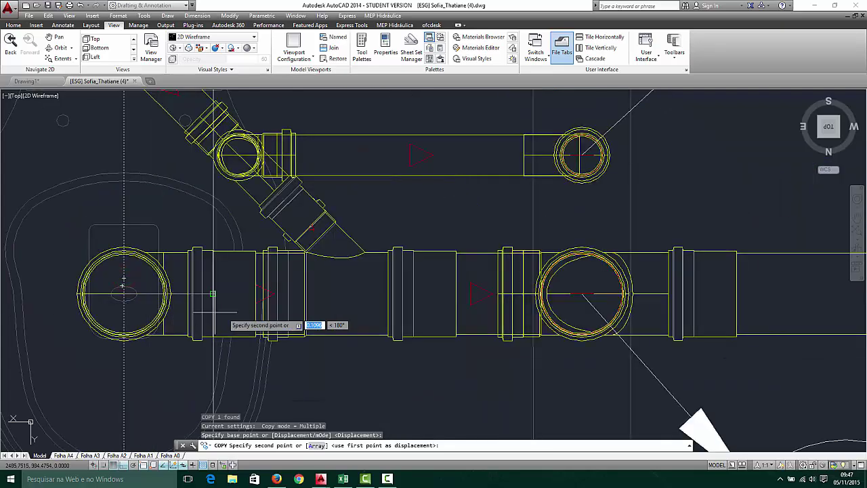
click(581, 294)
key(Escape)
Copy the TQ-01 construction line to both outer and both inner side walls of Caixa A
scroll(536, 354, down, 10)
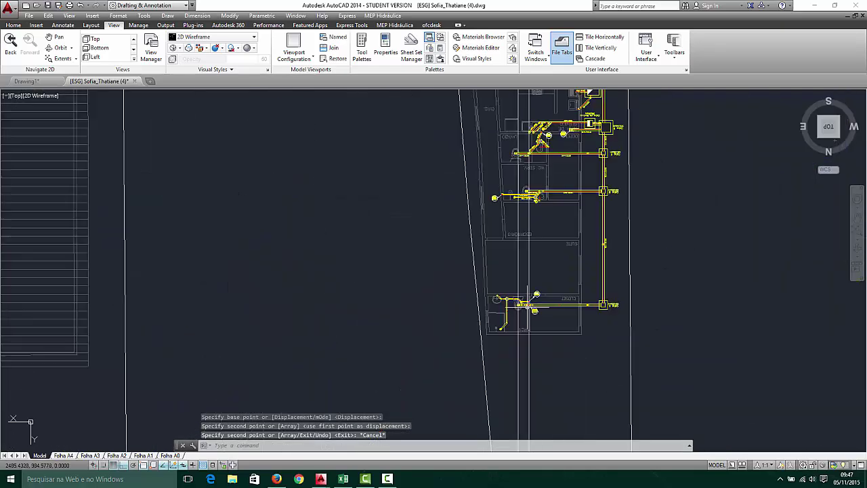
scroll(449, 309, up, 2)
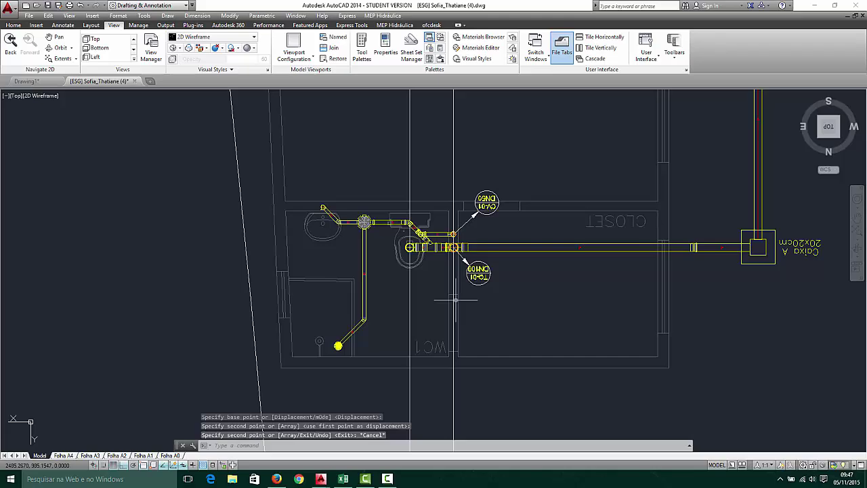
click(462, 174)
click(448, 179)
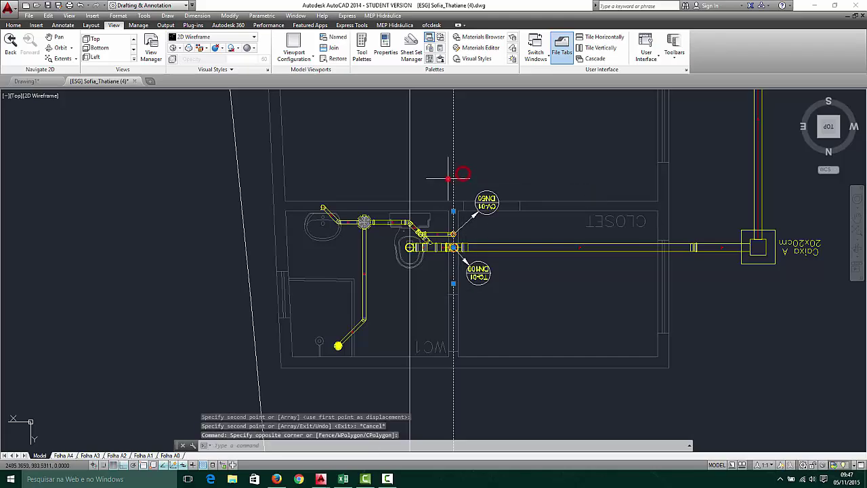
text(co)
key(Return)
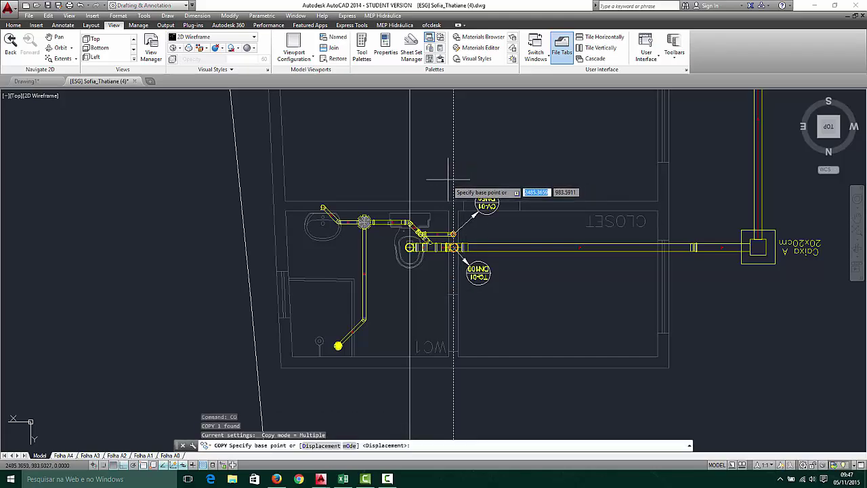
scroll(447, 241, up, 10)
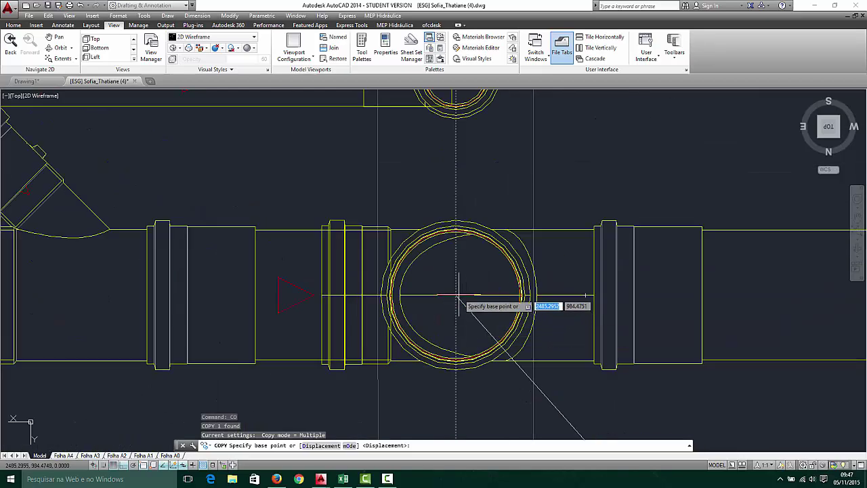
click(455, 296)
scroll(461, 298, down, 8)
scroll(709, 311, down, 3)
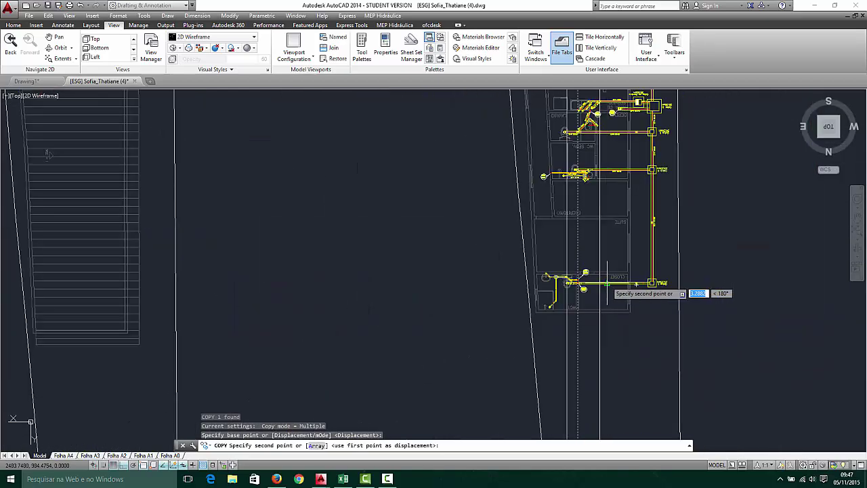
scroll(657, 294, up, 10)
scroll(575, 277, up, 2)
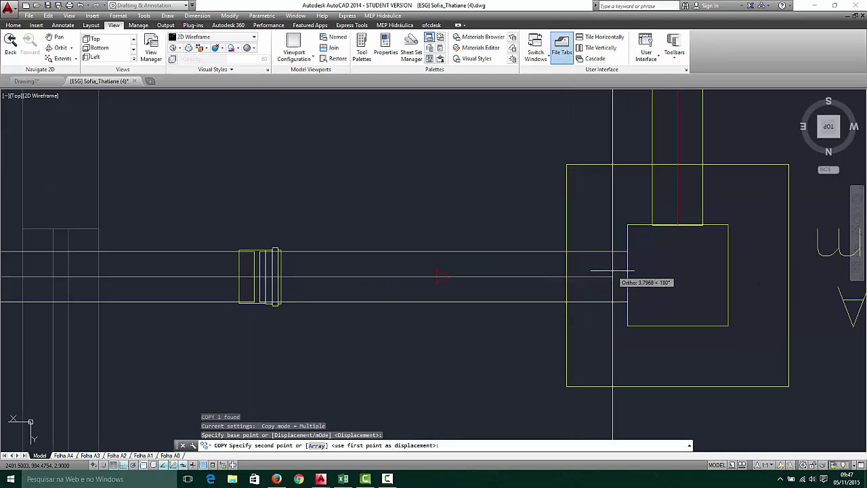
click(569, 277)
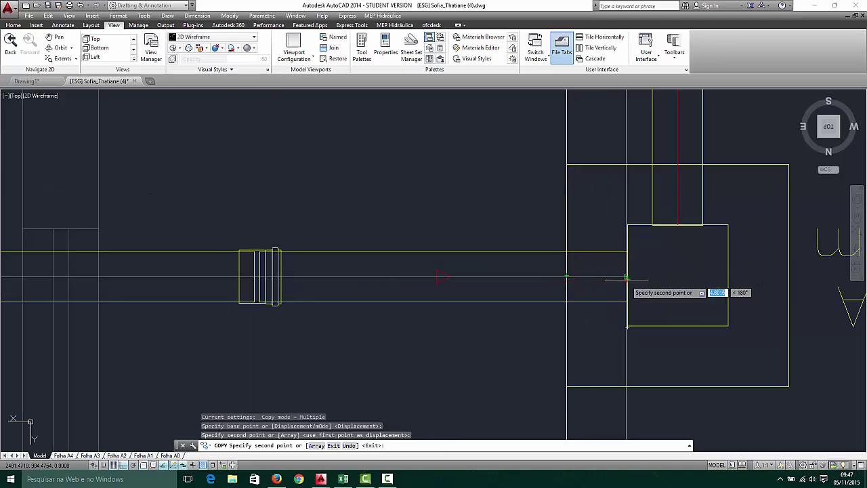
click(629, 280)
click(727, 274)
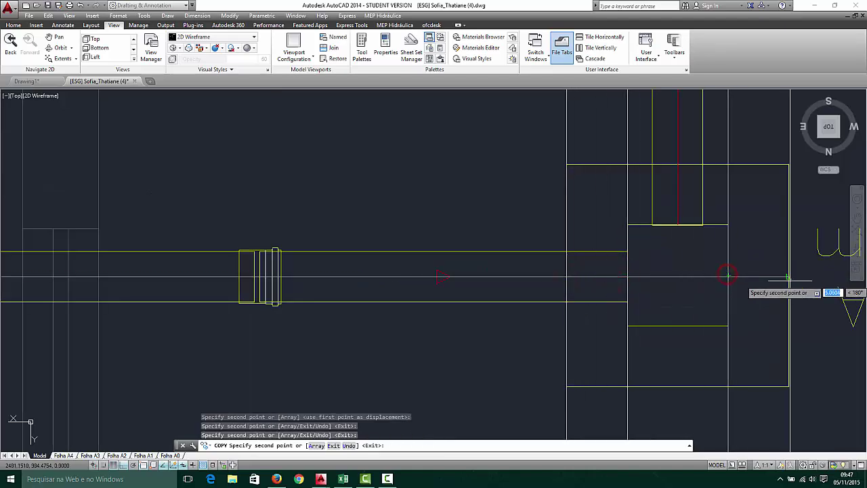
click(789, 275)
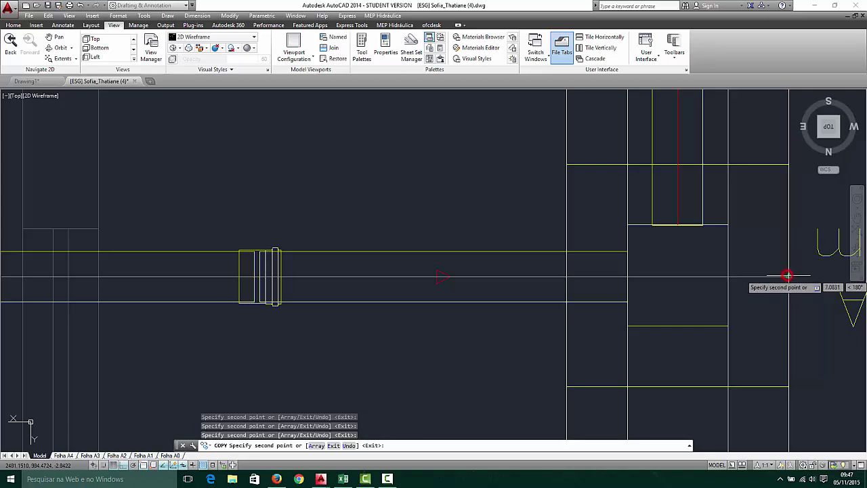
key(Escape)
Draw a horizontal line below the WC1 plan from the toilet's construction line to Caixa A's far outer wall line
scroll(696, 247, down, 12)
scroll(698, 303, up, 6)
scroll(545, 239, down, 4)
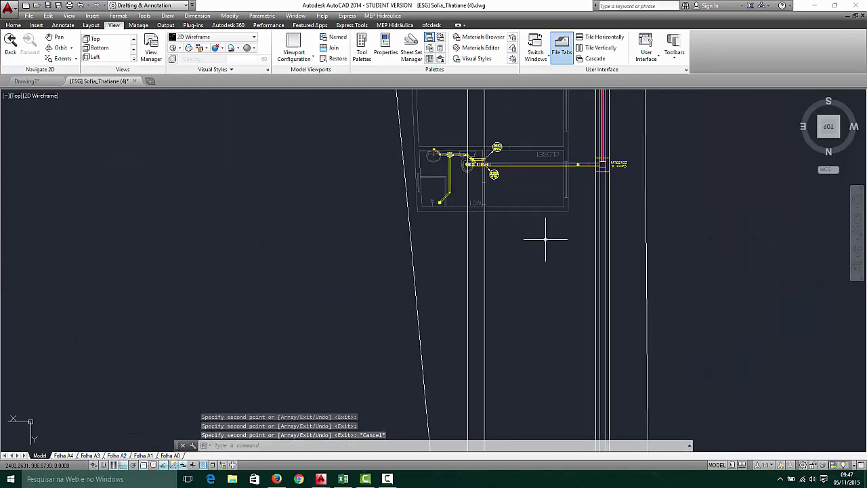
text(l)
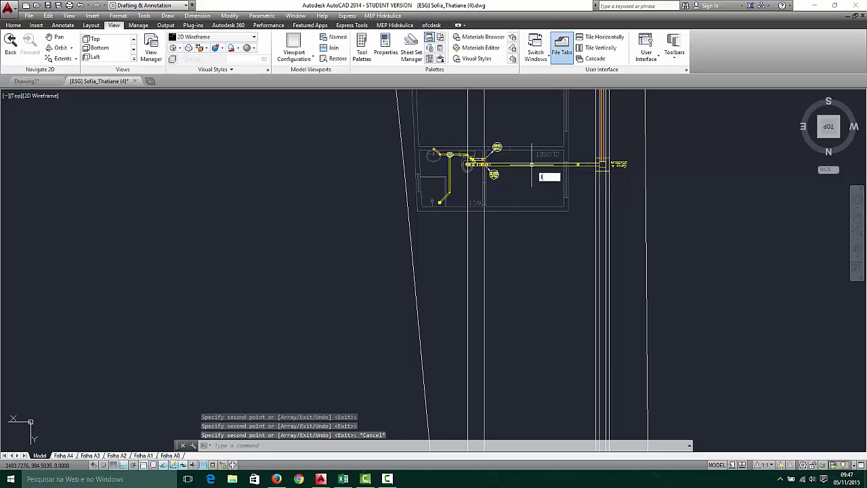
key(Return)
scroll(569, 164, up, 5)
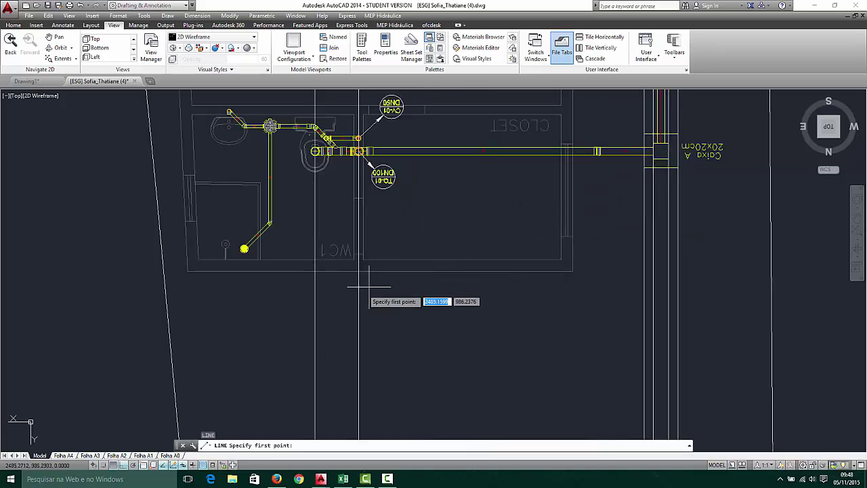
click(315, 316)
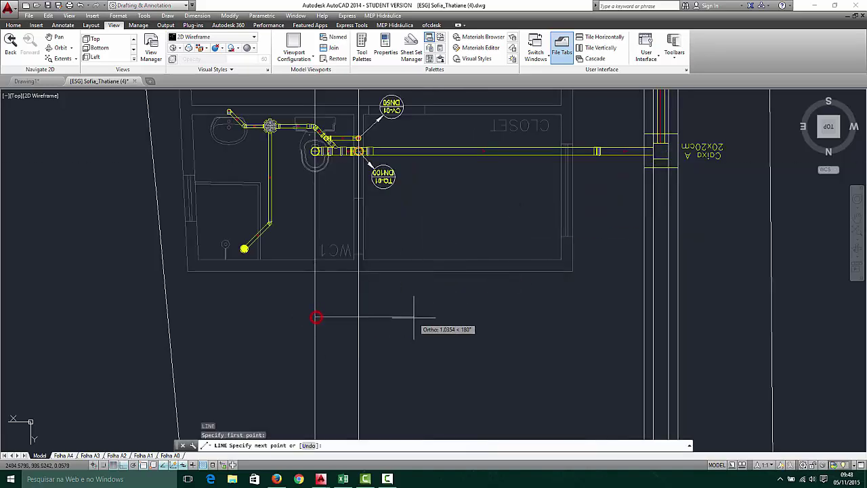
click(675, 317)
key(Escape)
Stretch both ends of the horizontal line past the outermost projected construction lines
click(574, 298)
click(539, 329)
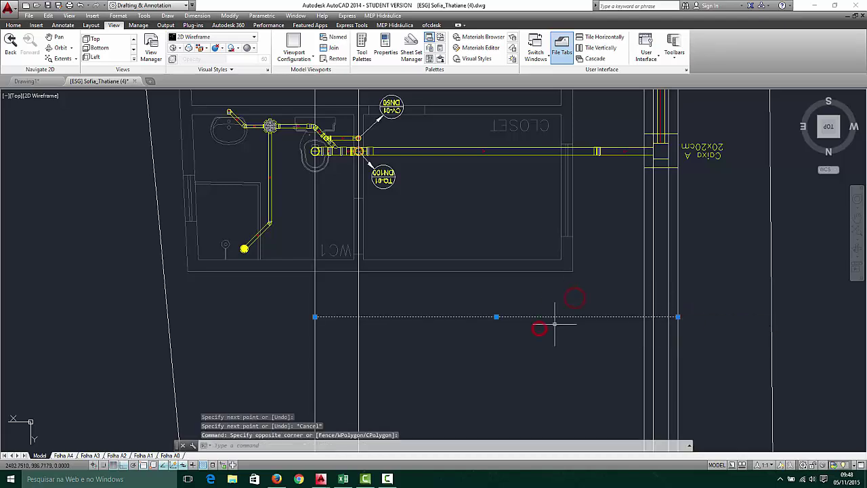
click(678, 316)
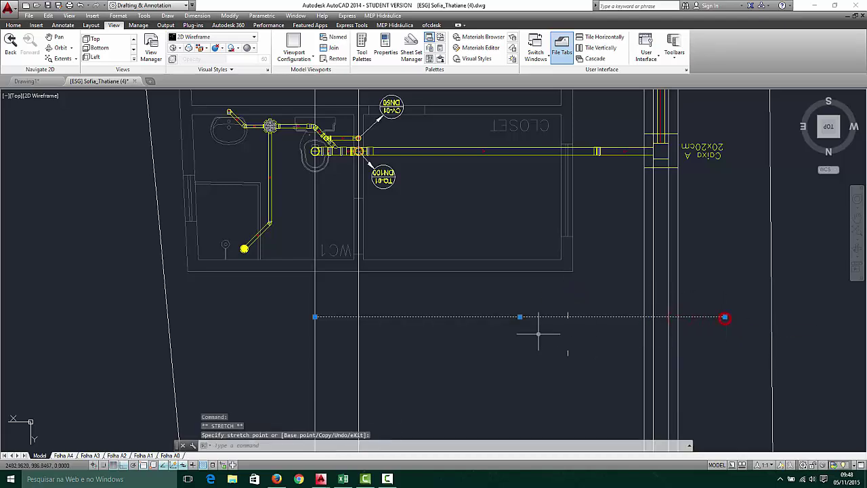
key(Escape)
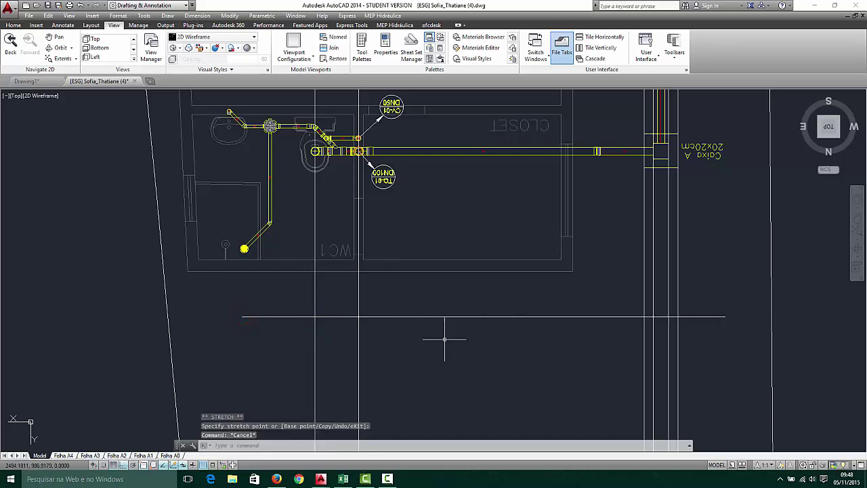
Offset the horizontal line by 0.1000 on the side away from the plan
key(Return)
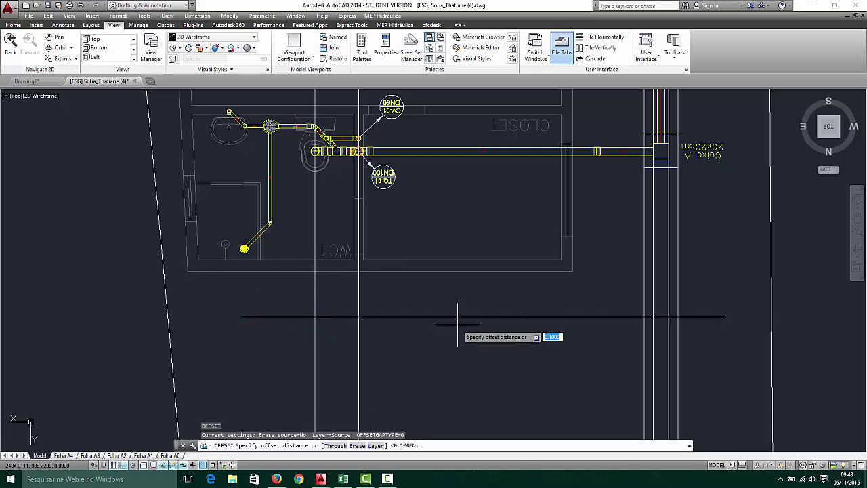
key(Return)
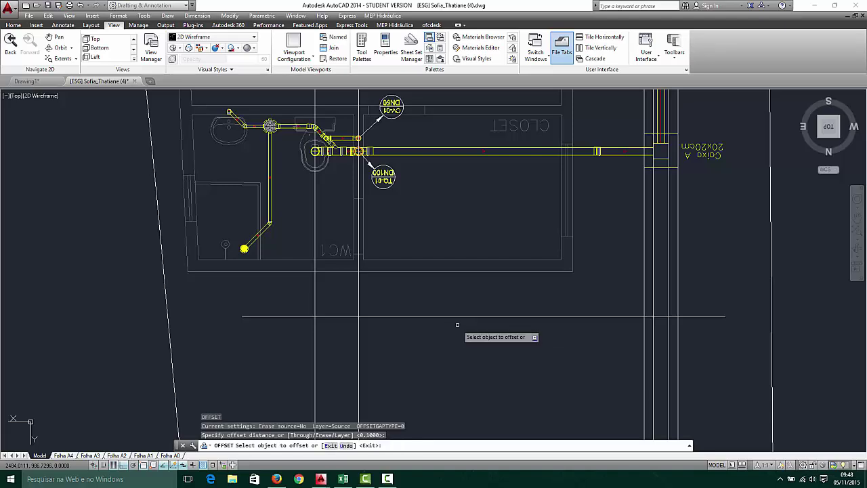
click(468, 316)
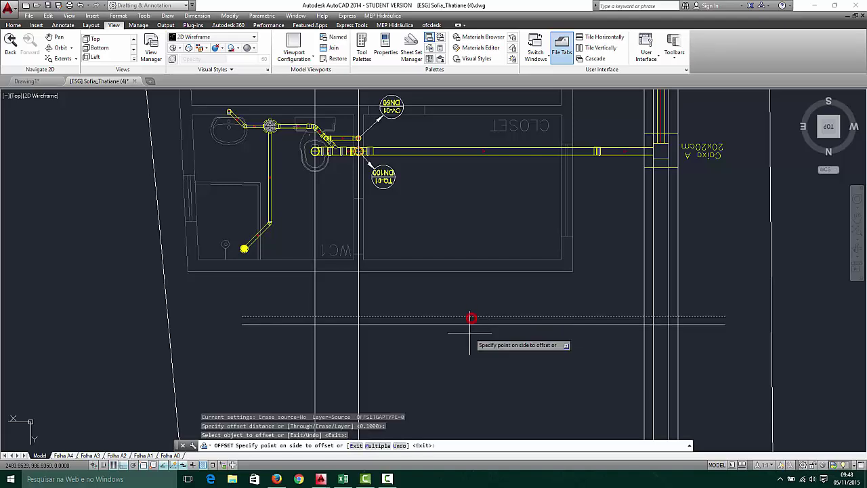
click(469, 342)
key(Escape)
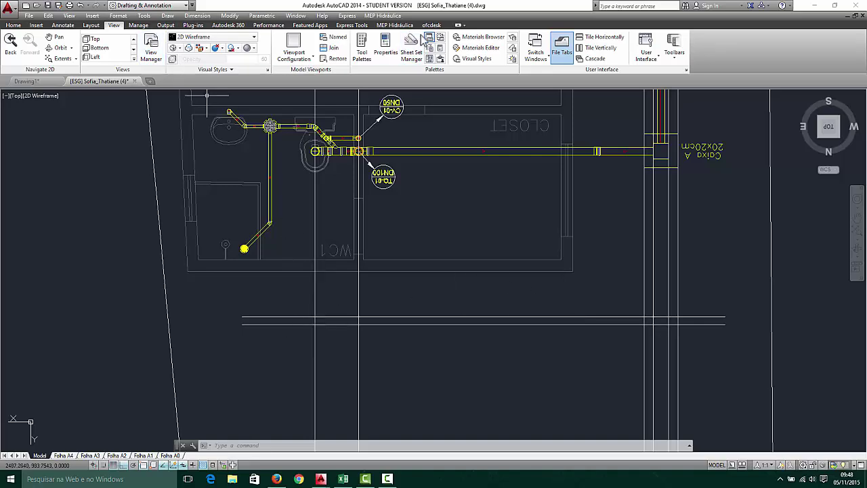
Insert the top view of the Tigre Esgoto Série Normal 90° elbow below the floor lines beside the toilet's construction line, socket facing the plan
click(394, 25)
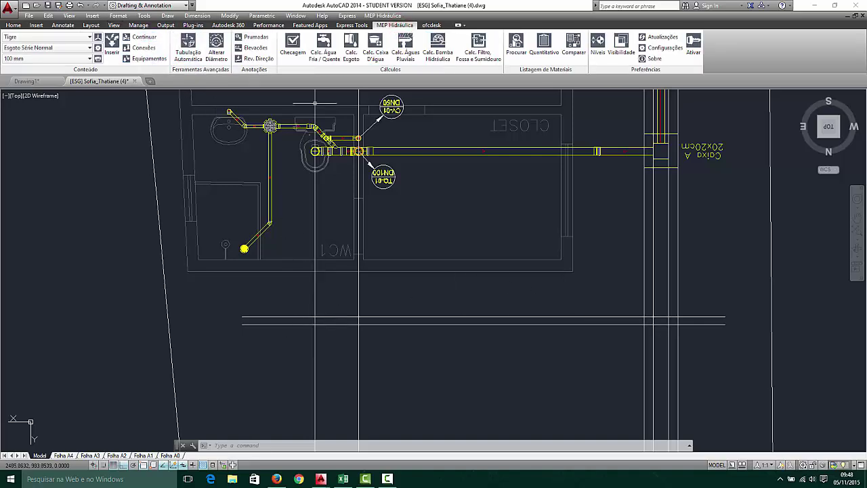
click(140, 38)
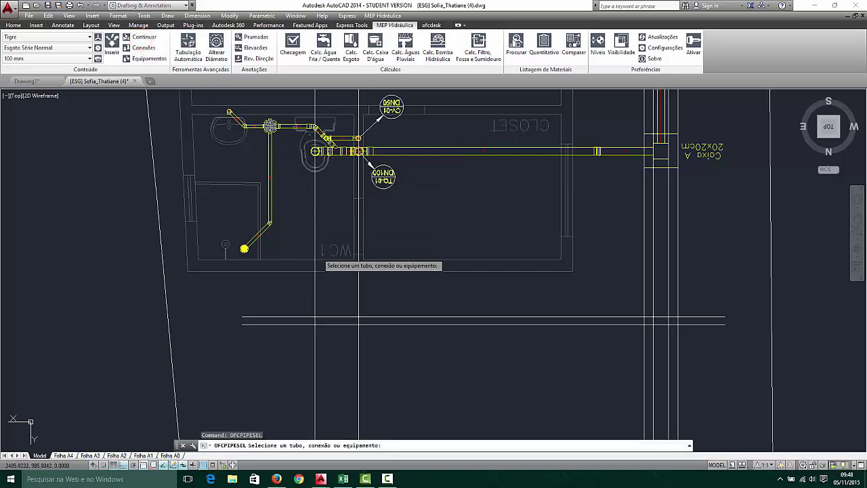
key(Escape)
click(143, 48)
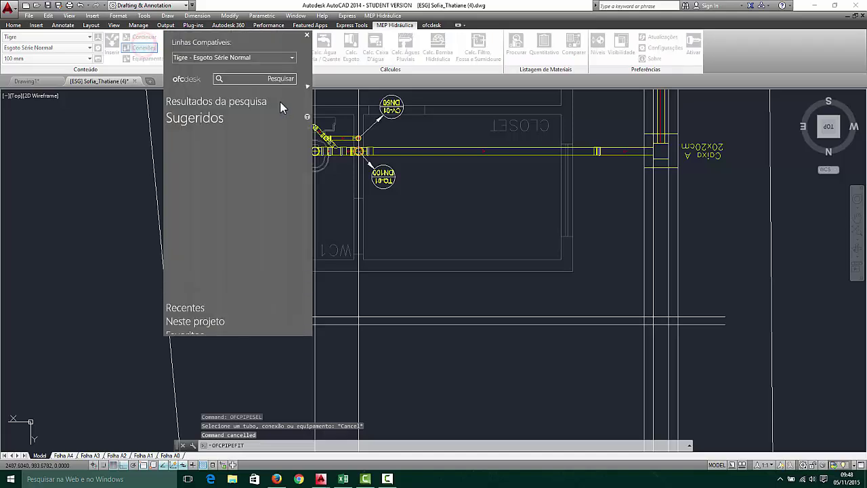
scroll(232, 234, down, 5)
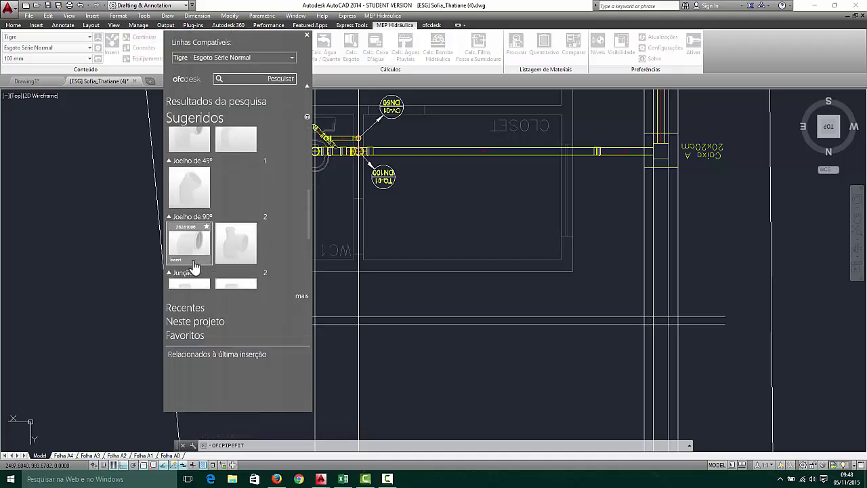
click(193, 261)
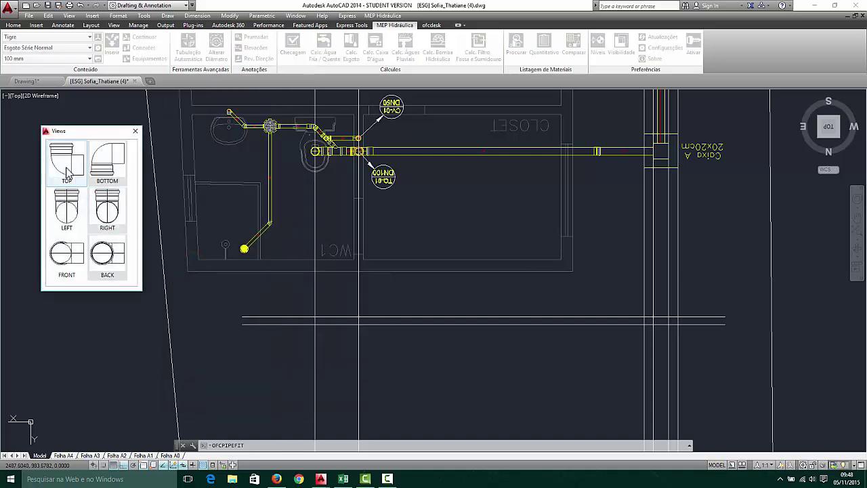
click(68, 164)
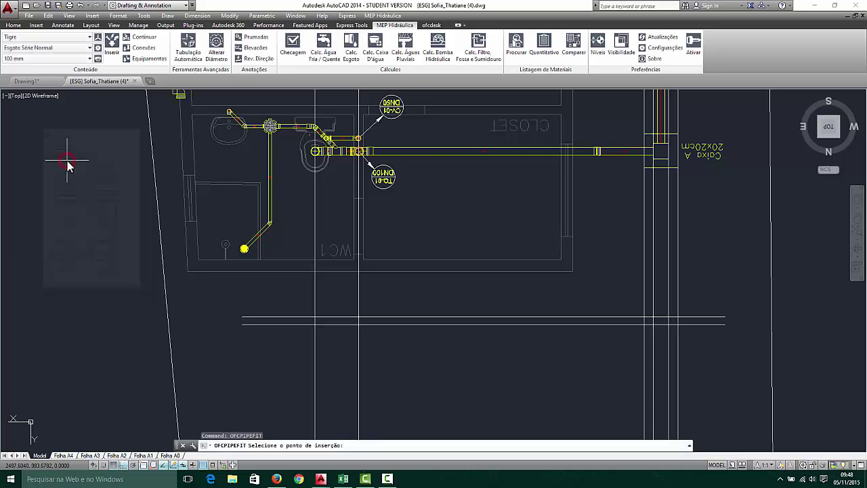
scroll(312, 345, up, 5)
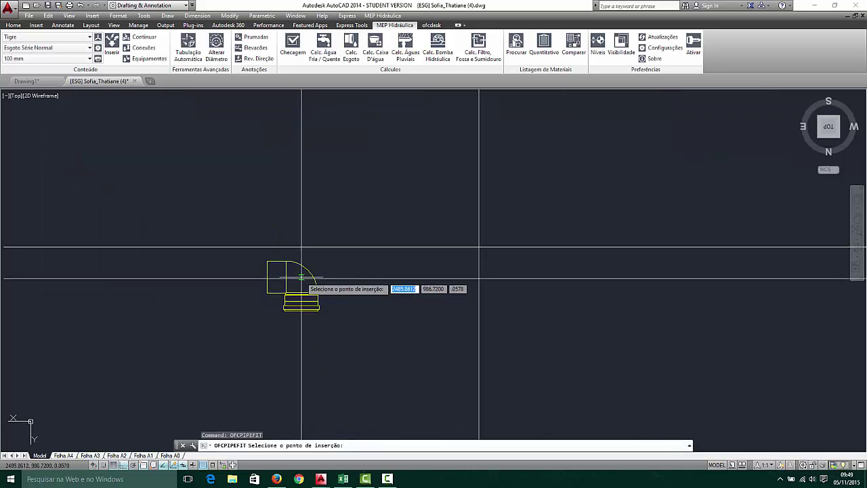
scroll(301, 291, up, 2)
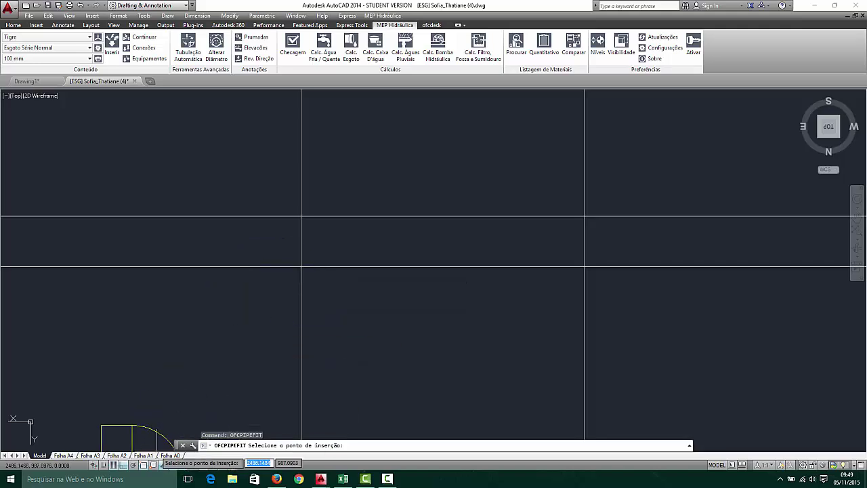
right_click(146, 464)
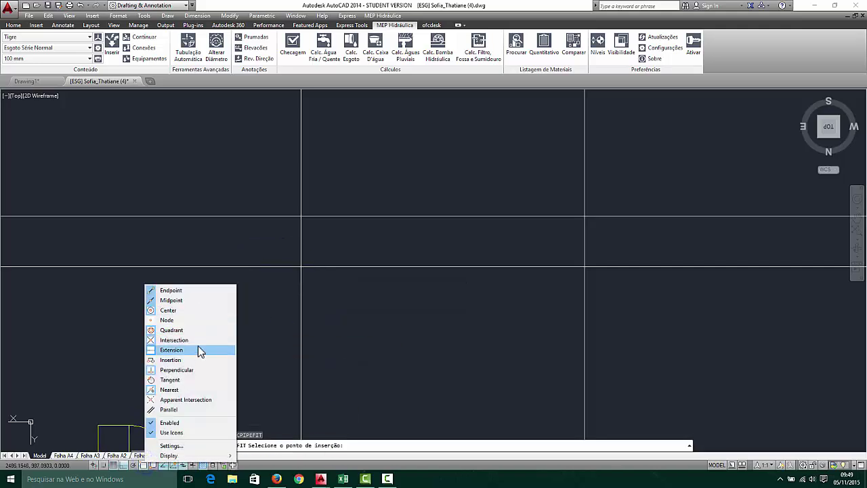
click(316, 304)
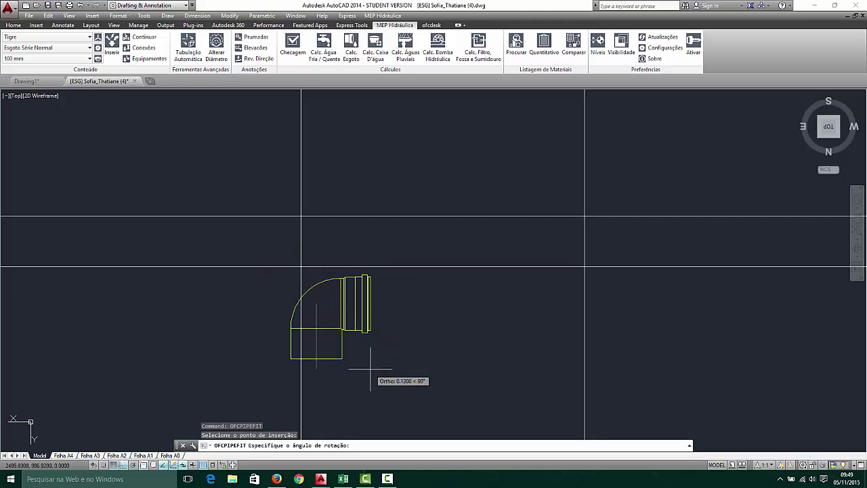
click(408, 300)
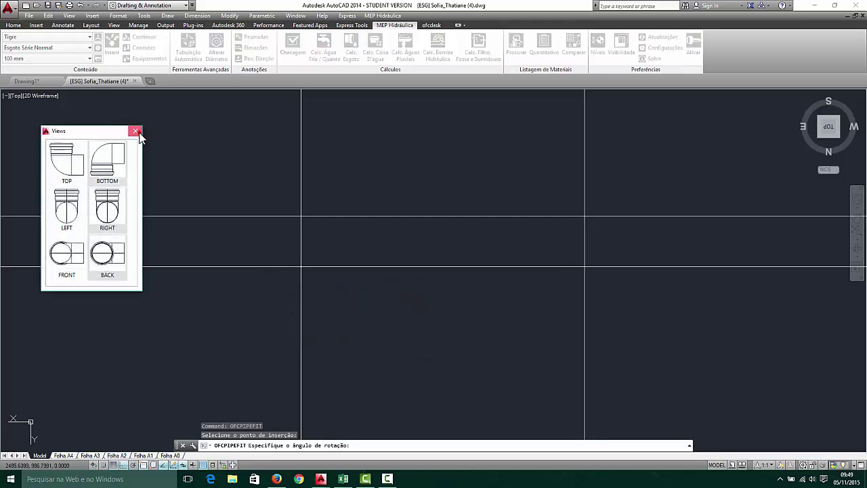
click(136, 130)
Move the elbow horizontally by its centre point onto the toilet's construction line
click(391, 283)
click(348, 337)
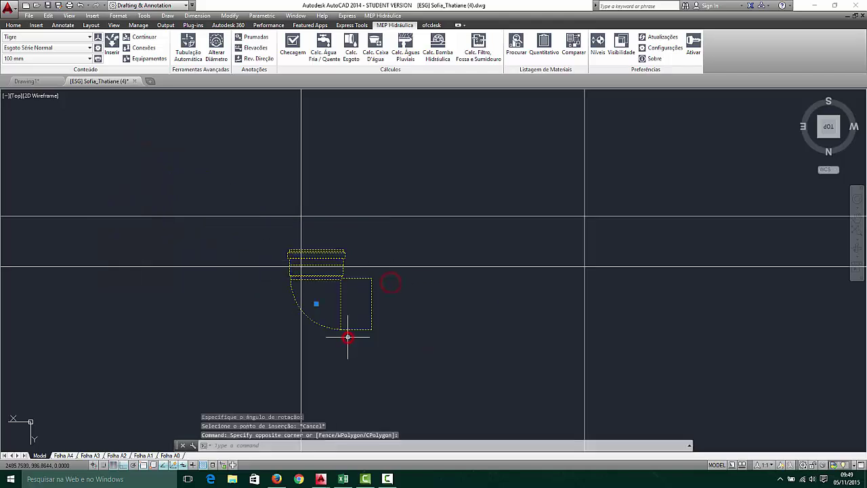
text(m)
key(Return)
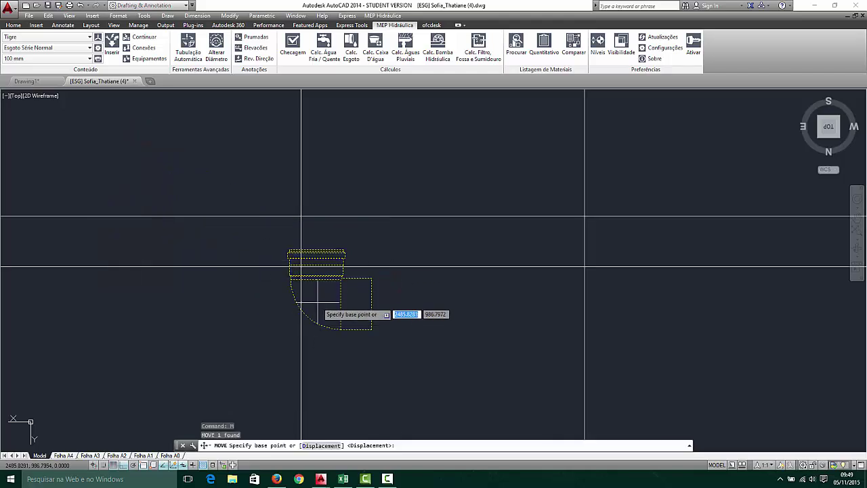
click(316, 304)
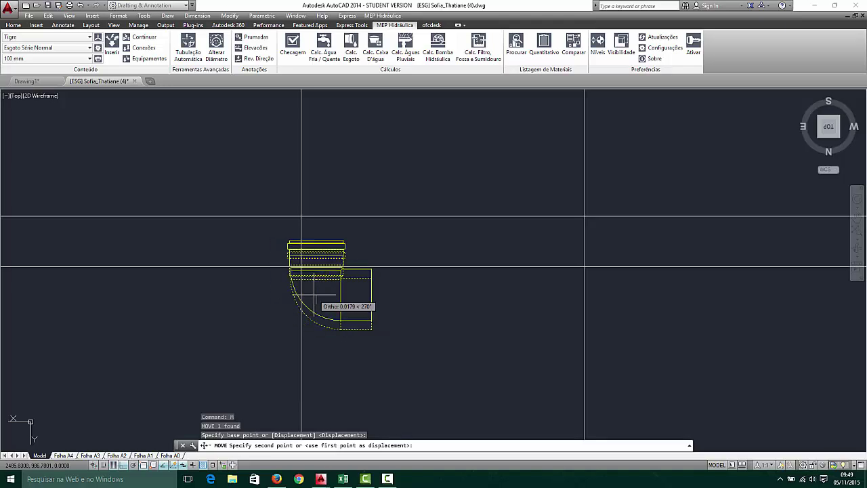
click(300, 305)
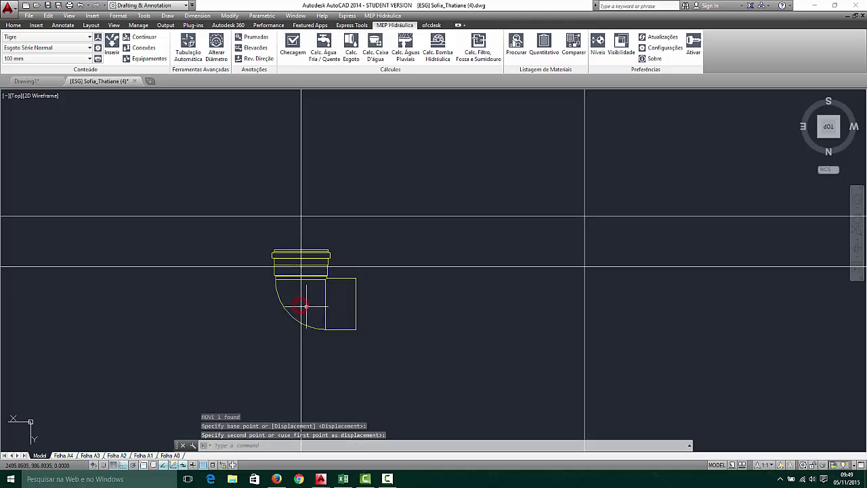
Move the elbow vertically along the construction line until its socket end meets the floor line farther from the plan
click(392, 309)
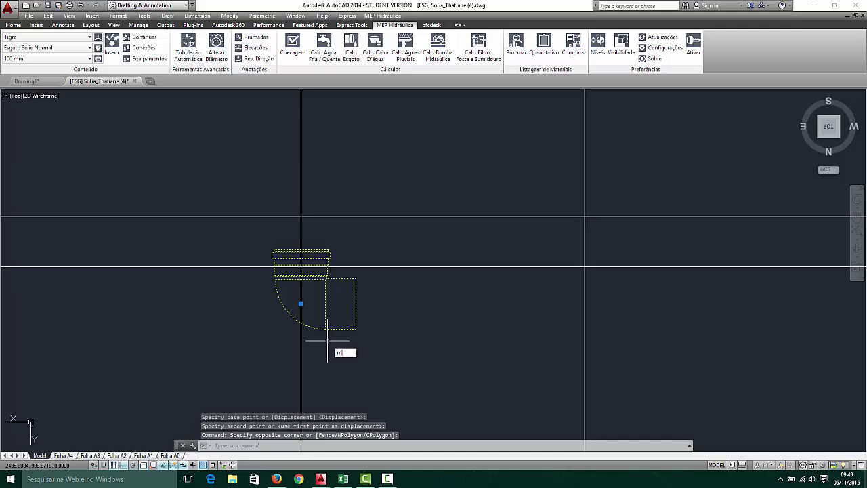
key(Return)
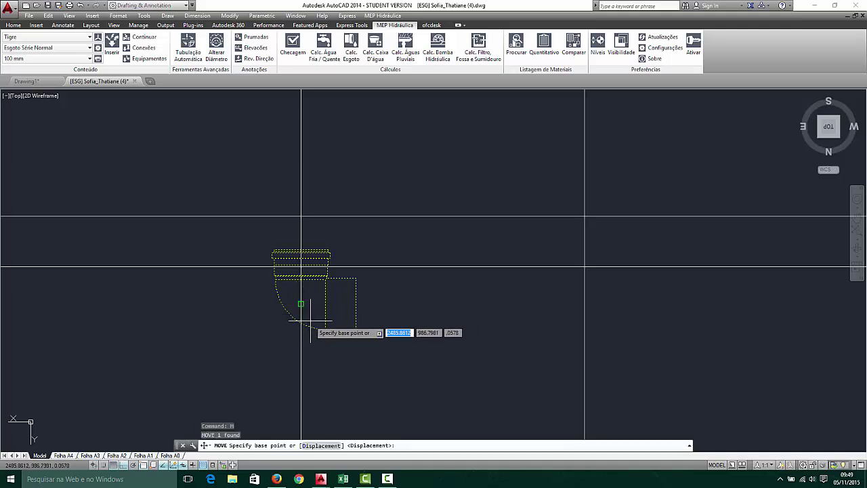
click(311, 321)
scroll(312, 327, up, 4)
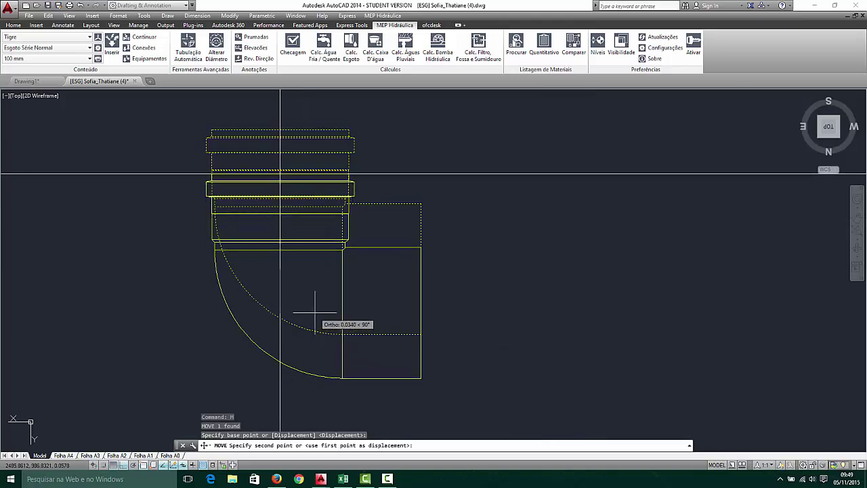
click(313, 313)
Examine the elbow's position against the WC1 plan and the projected lines running to Caixa A
scroll(318, 311, down, 8)
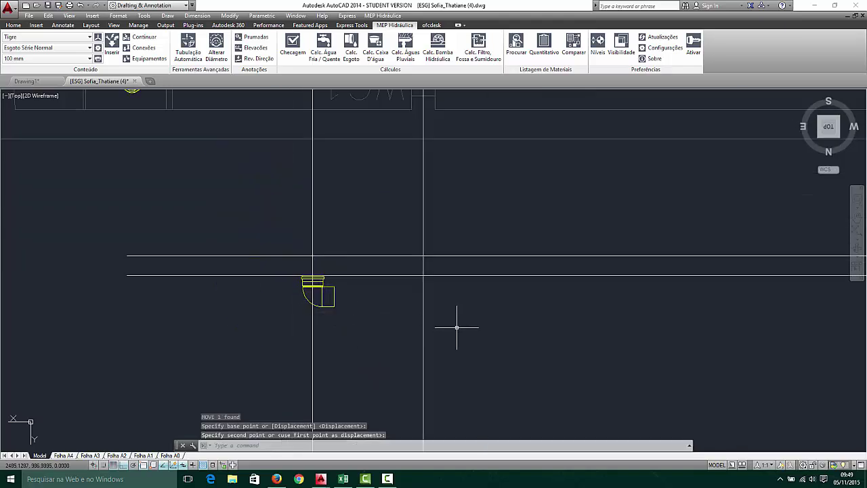
scroll(474, 317, up, 2)
scroll(474, 298, down, 8)
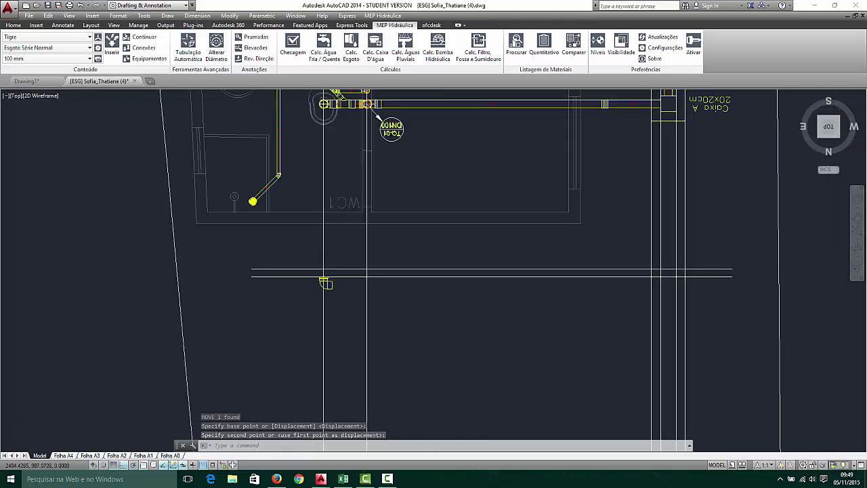
scroll(546, 272, up, 2)
scroll(287, 316, up, 2)
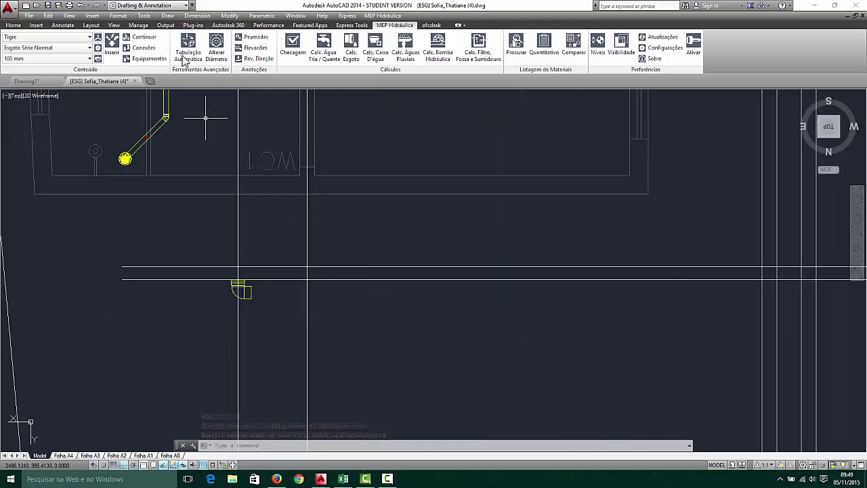
scroll(331, 276, up, 2)
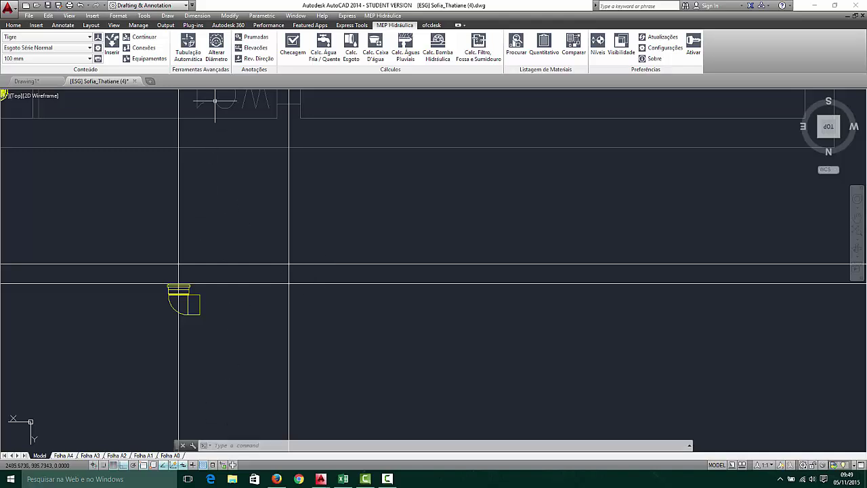
scroll(161, 242, down, 3)
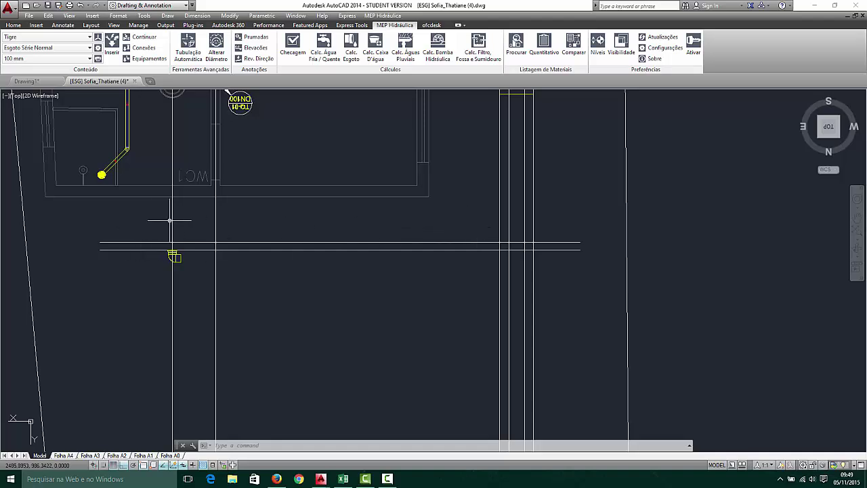
scroll(198, 224, down, 2)
scroll(189, 184, up, 3)
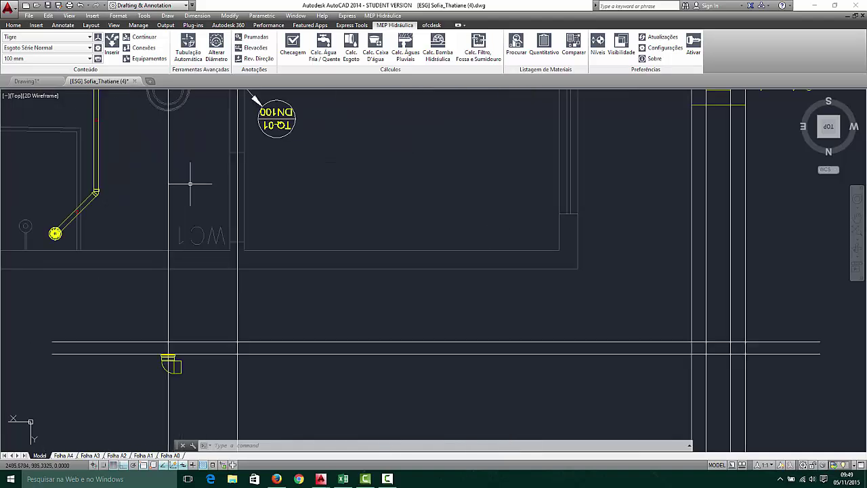
scroll(212, 222, down, 3)
scroll(323, 227, up, 2)
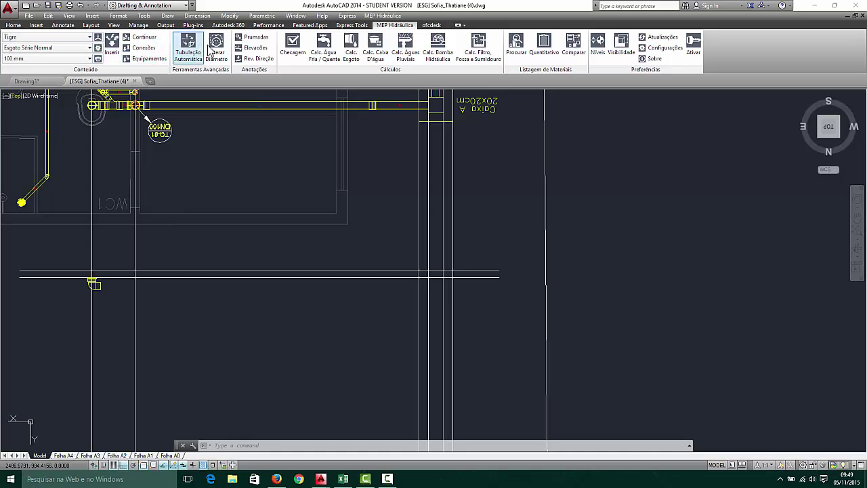
Add a horizontal linear dimension between the toilet's and TQ-01's construction lines, placed between the plan and the floor lines
click(63, 25)
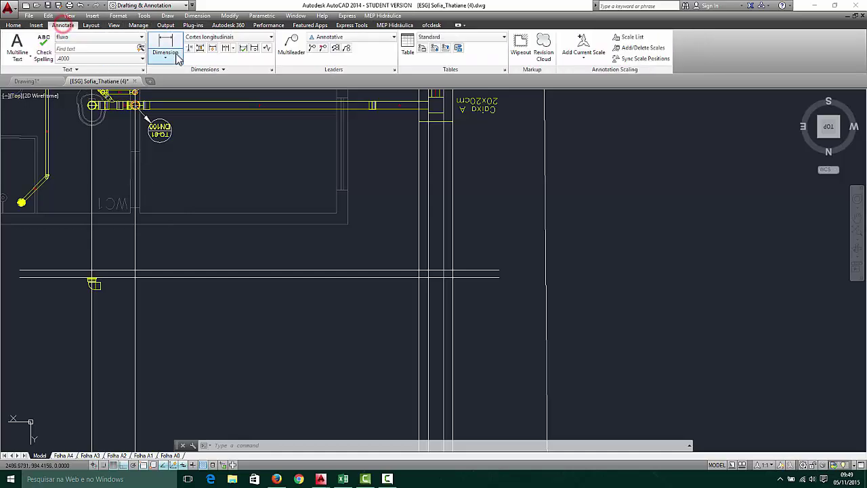
click(165, 46)
scroll(93, 251, up, 5)
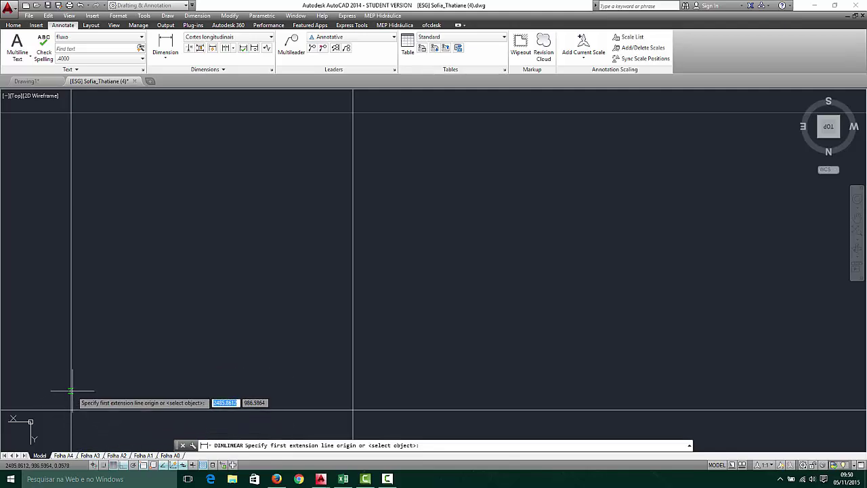
click(71, 390)
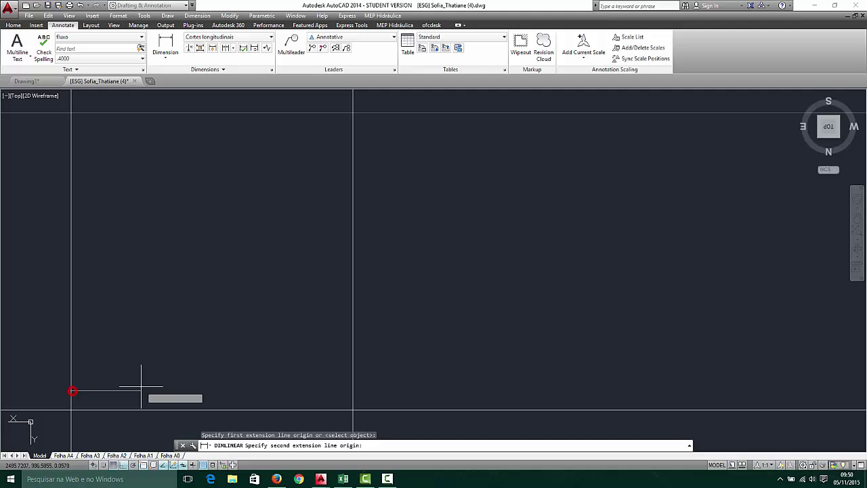
click(352, 389)
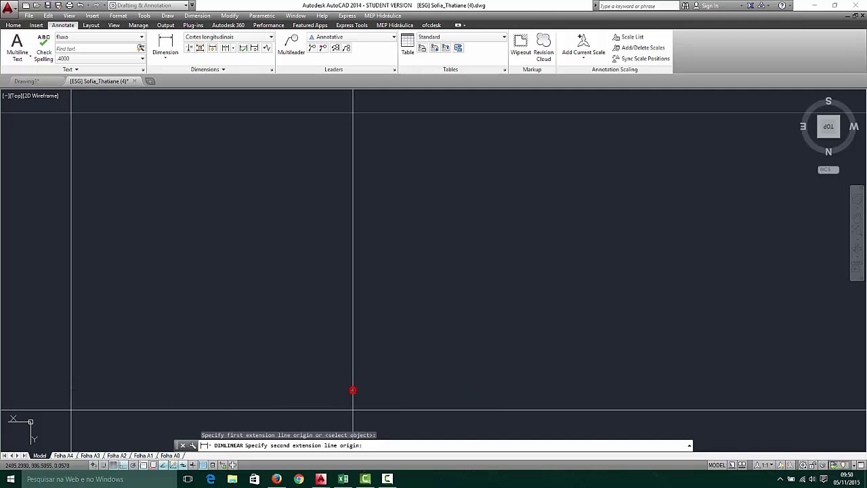
click(407, 330)
scroll(406, 325, down, 3)
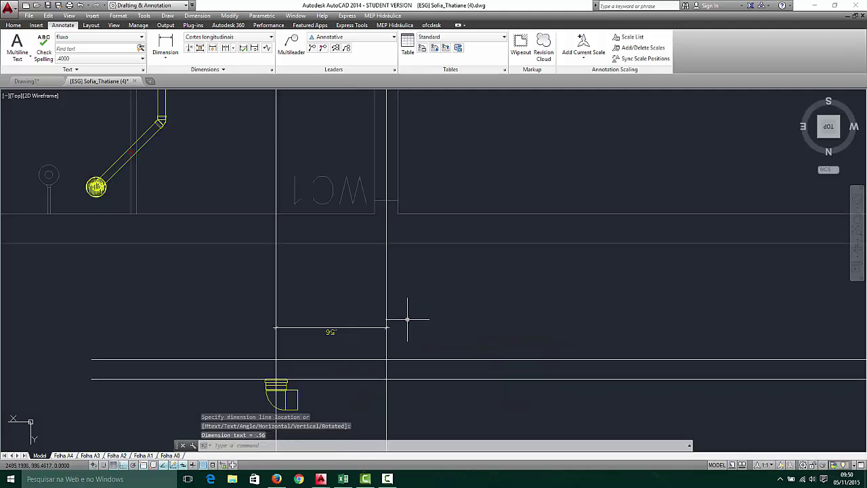
Continue the dimension chain from TQ-01's construction line to the second of Caixa A's construction lines, counted from WC1
click(223, 51)
scroll(405, 329, up, 4)
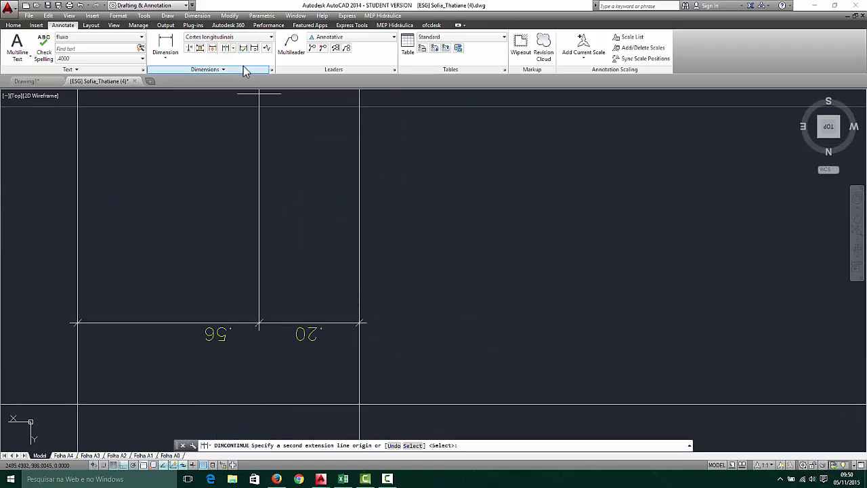
scroll(399, 311, down, 5)
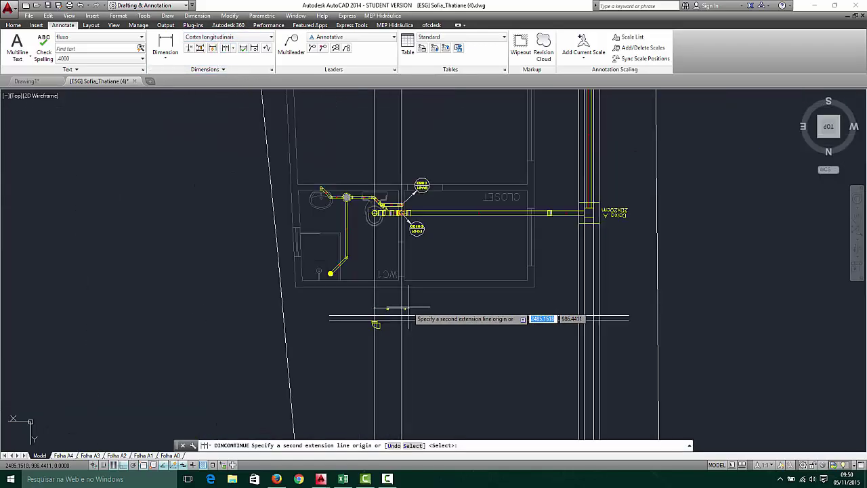
scroll(519, 312, up, 2)
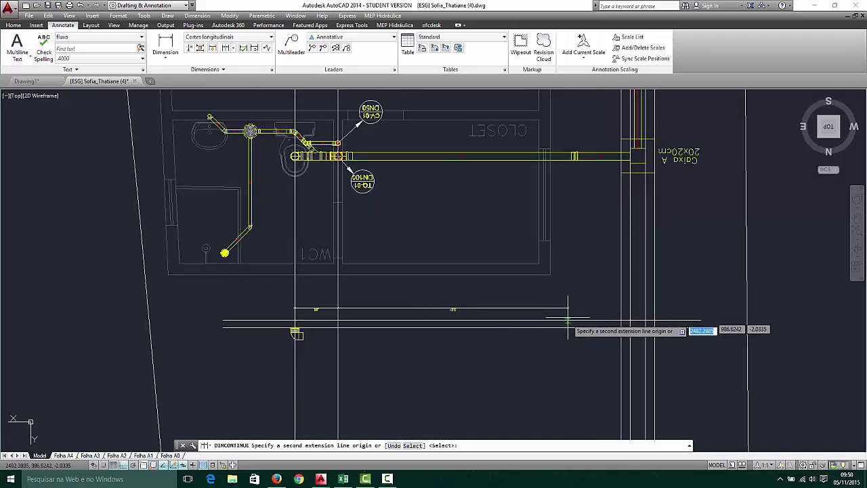
scroll(575, 312, up, 4)
scroll(498, 292, down, 3)
scroll(535, 291, up, 3)
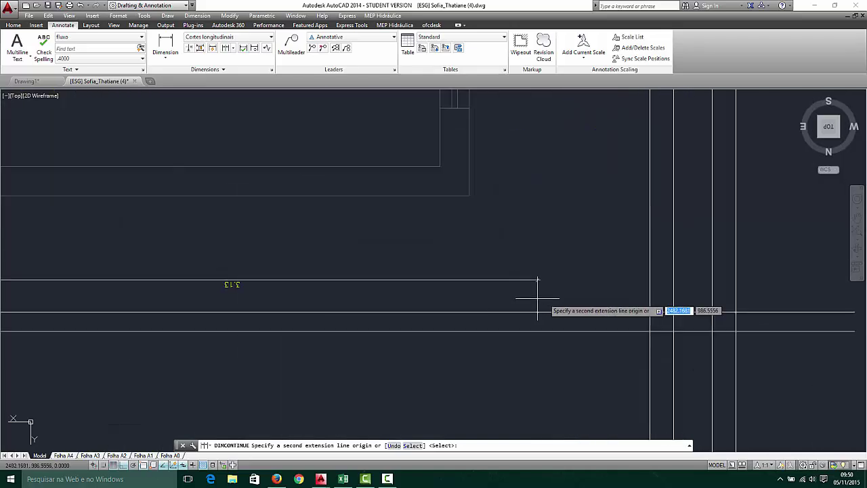
scroll(668, 280, up, 4)
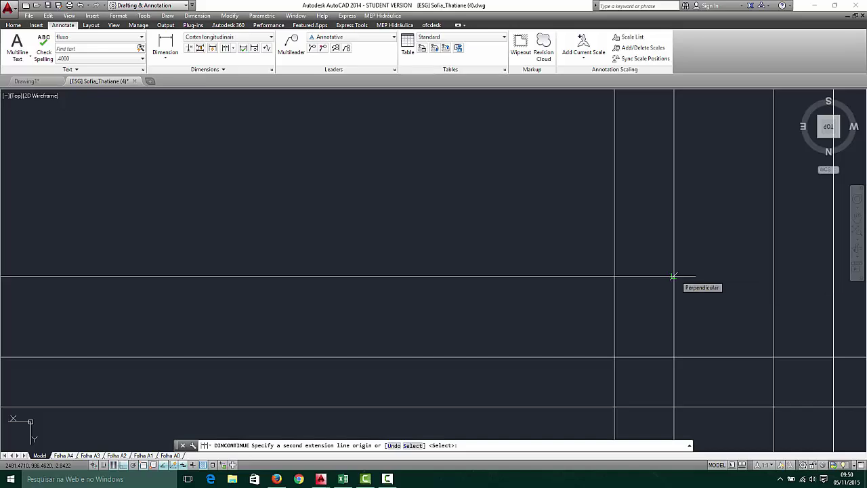
click(673, 276)
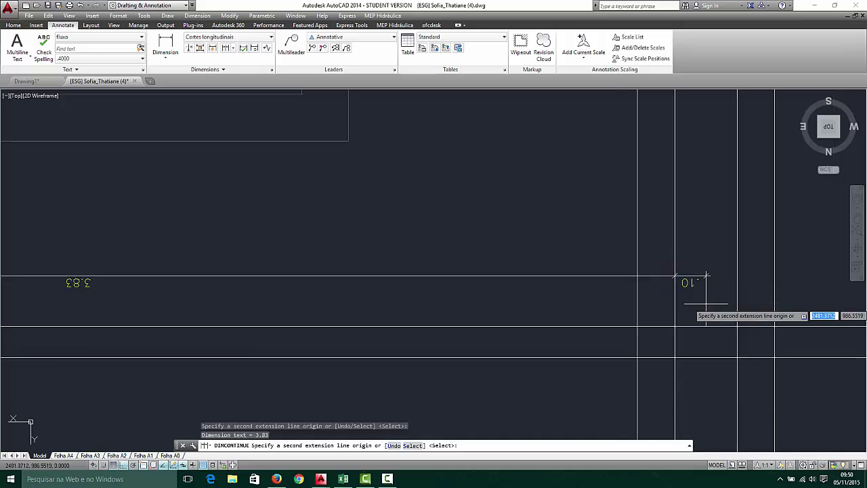
key(Escape)
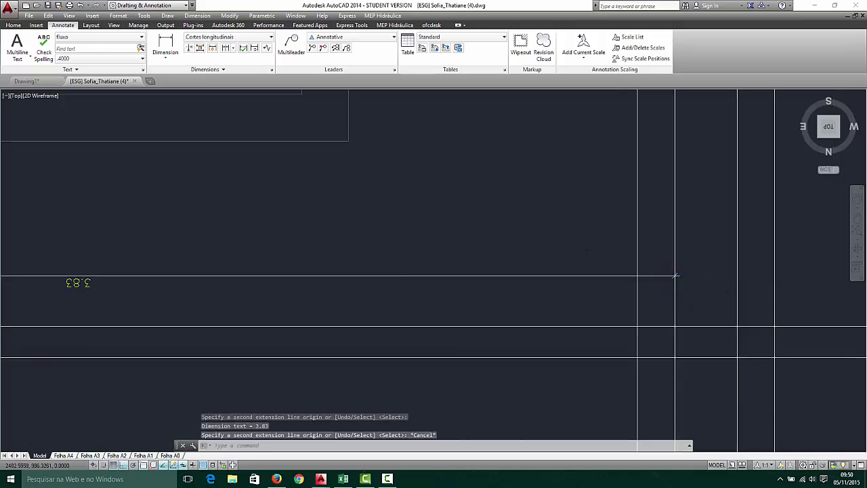
Examine the two chained horizontal dimensions between the toilet, TQ-01 and Caixa A construction lines
scroll(675, 275, down, 5)
scroll(110, 244, up, 4)
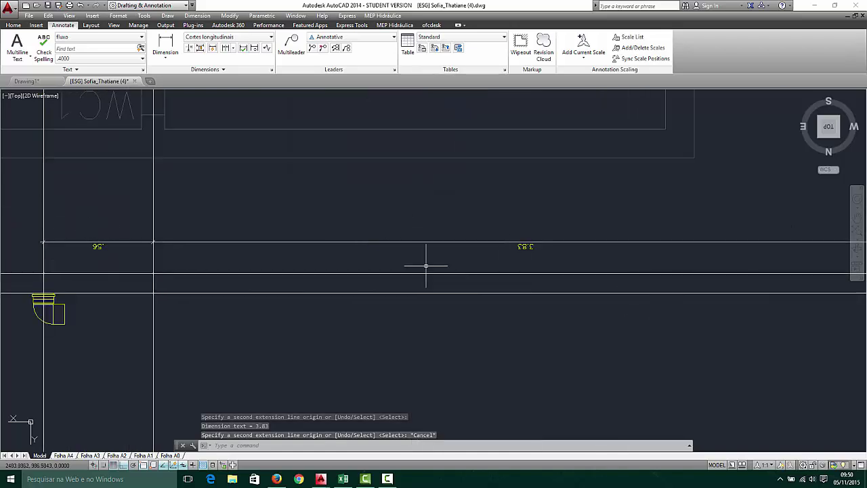
scroll(87, 246, up, 1)
scroll(109, 250, up, 2)
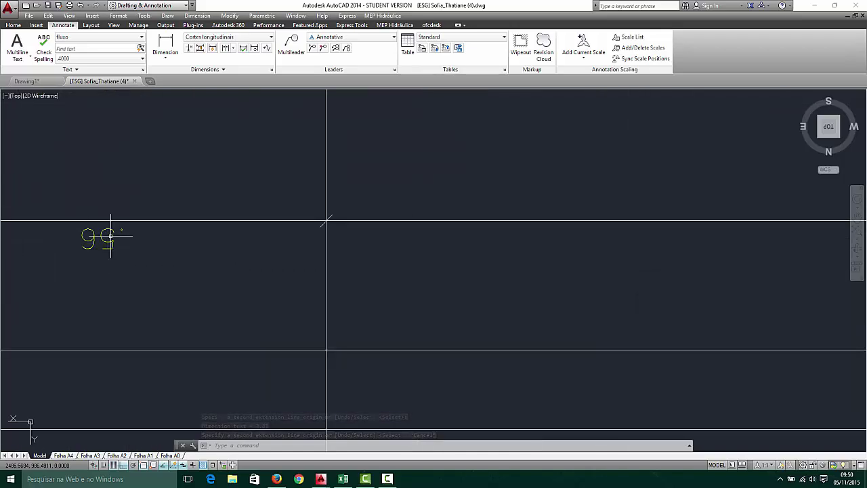
scroll(119, 249, down, 2)
scroll(747, 245, down, 3)
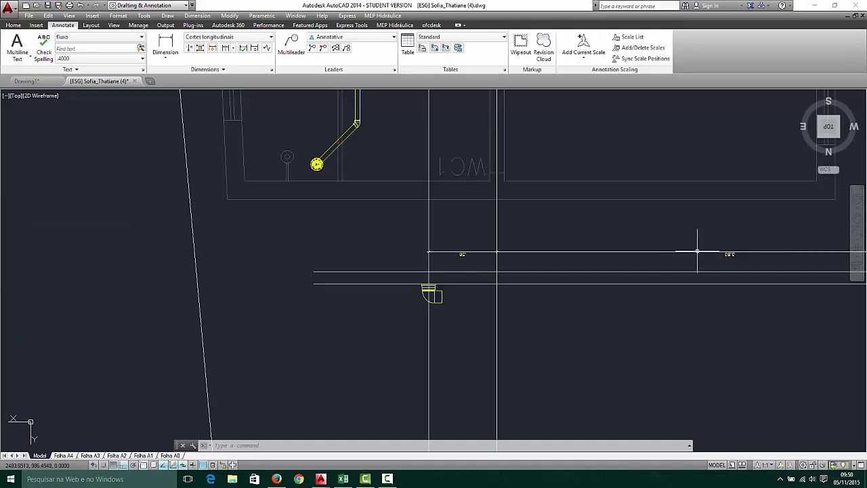
scroll(697, 248, up, 5)
scroll(767, 264, down, 6)
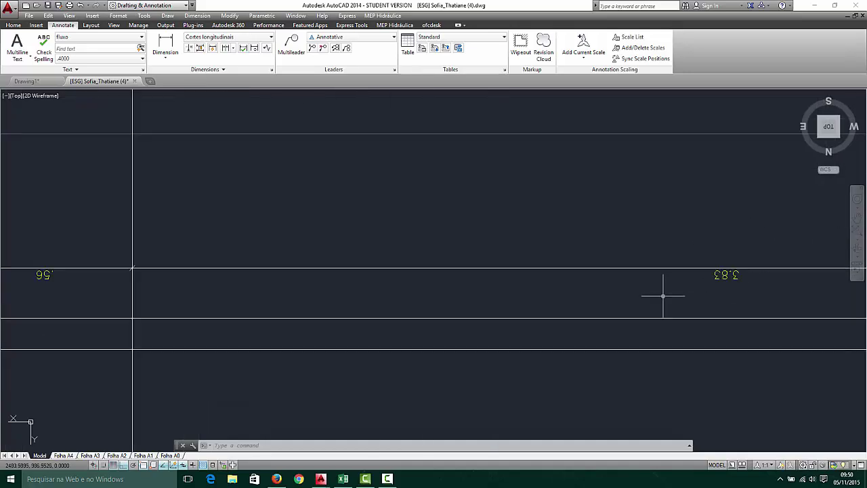
Continue a 100 mm pipe from the elbow's outlet toward TQ-01 with a distance of .56, inclined 1% on the Y axis
scroll(342, 309, up, 6)
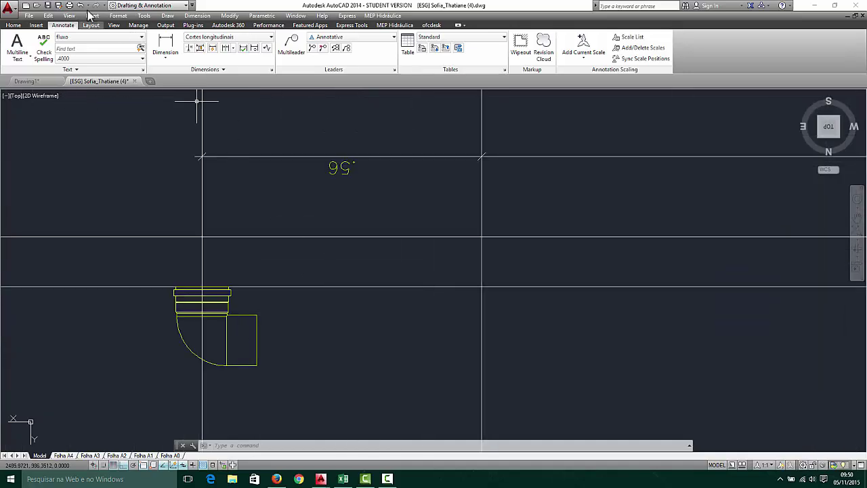
click(398, 25)
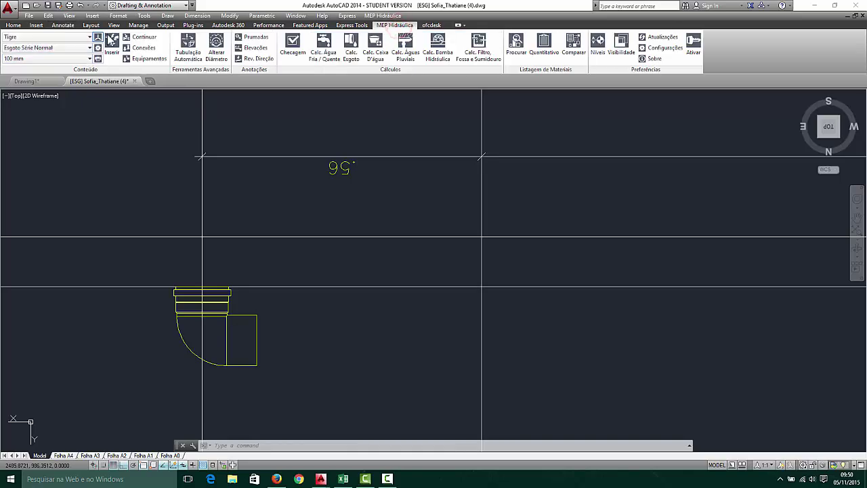
click(136, 38)
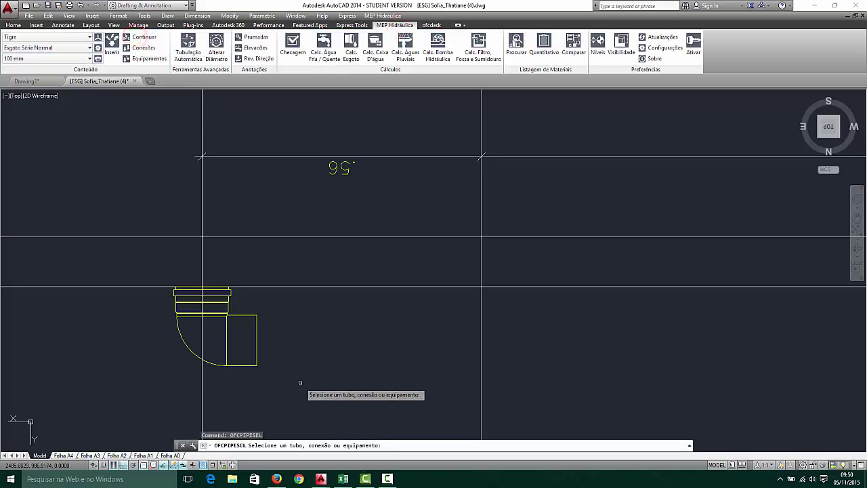
scroll(257, 342, down, 1)
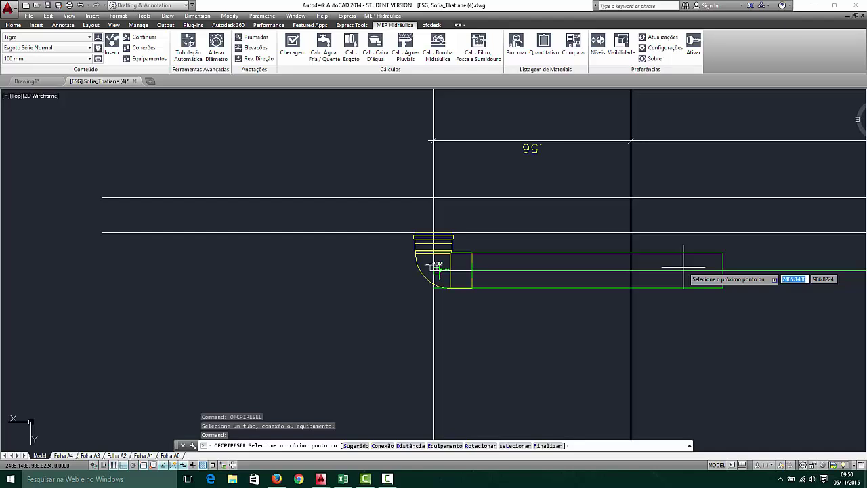
text(d)
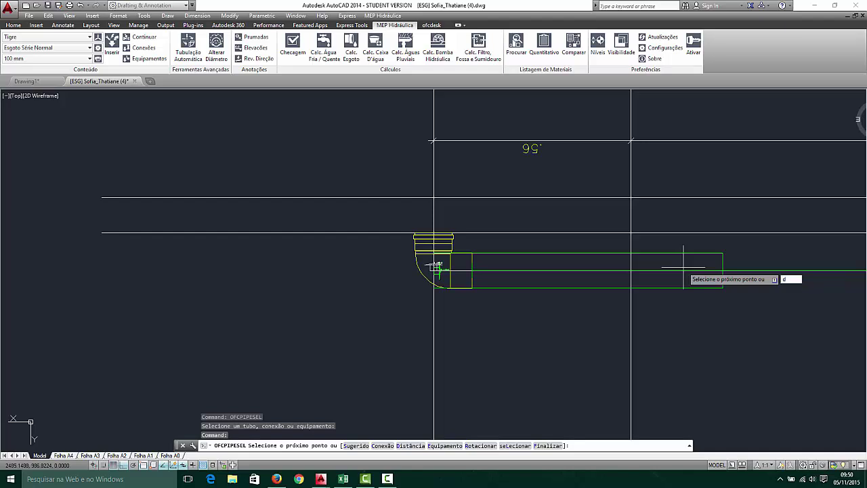
key(Return)
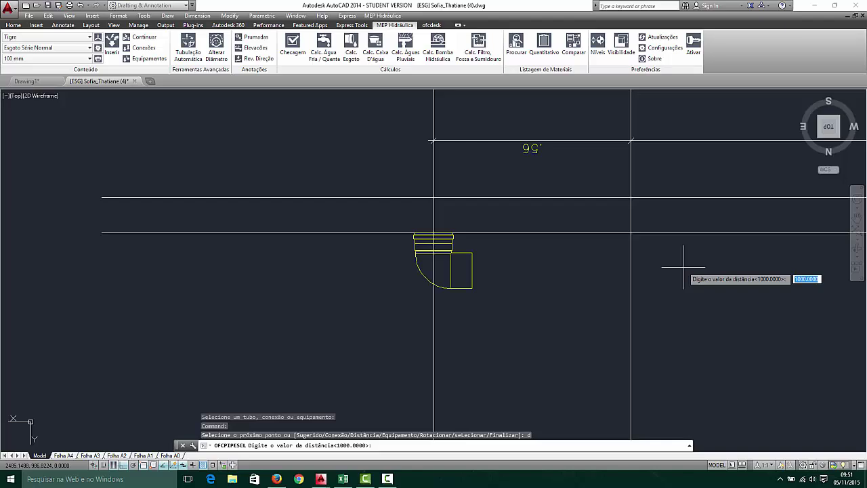
key(BackSpace)
text(.56)
key(Return)
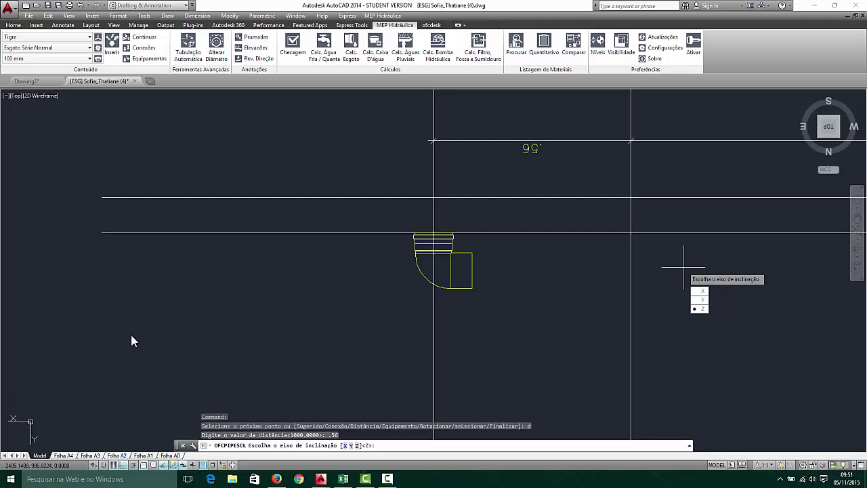
click(704, 299)
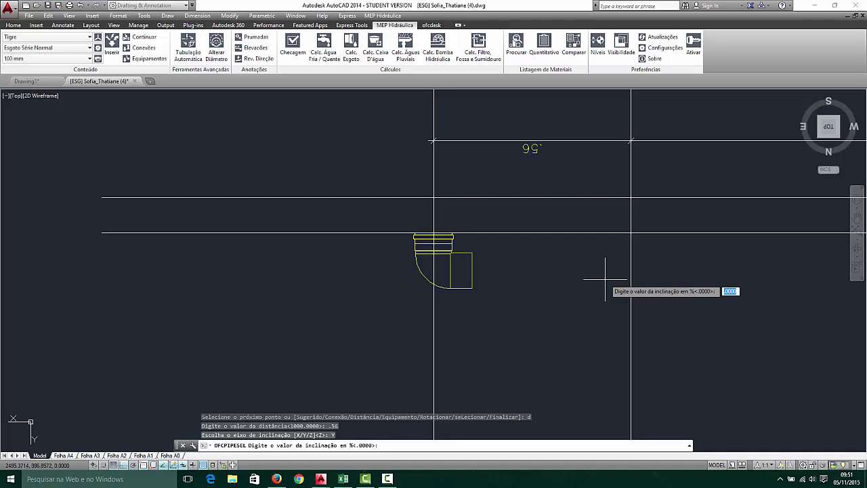
text(1)
key(Return)
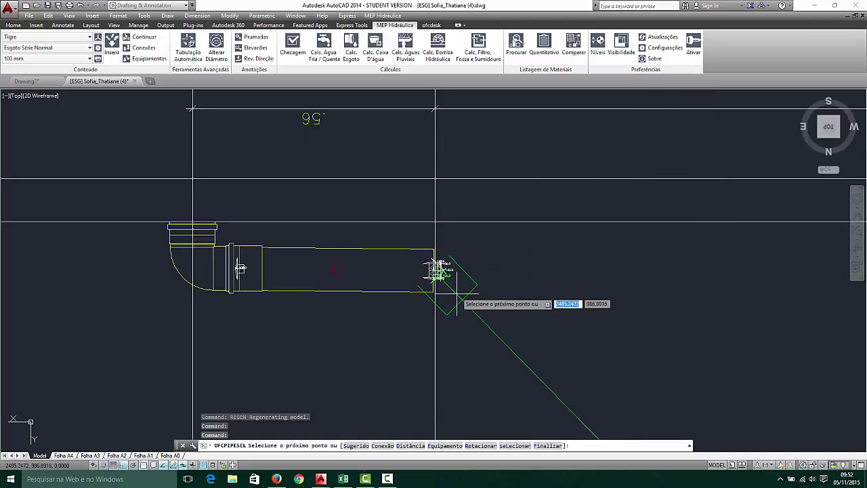
Insert the third suggested Tê fitting from the Tigre - Esgoto Série Normal line at the end of the sloped pipe
scroll(441, 281, up, 5)
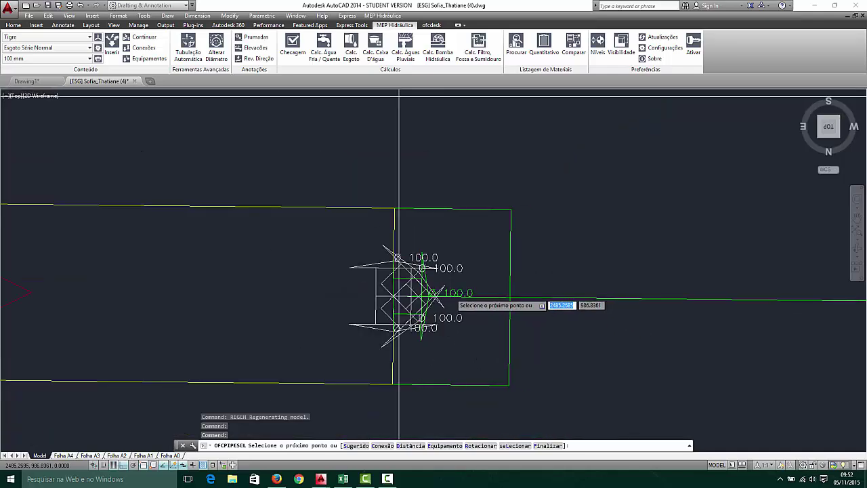
scroll(479, 291, down, 5)
scroll(427, 298, down, 3)
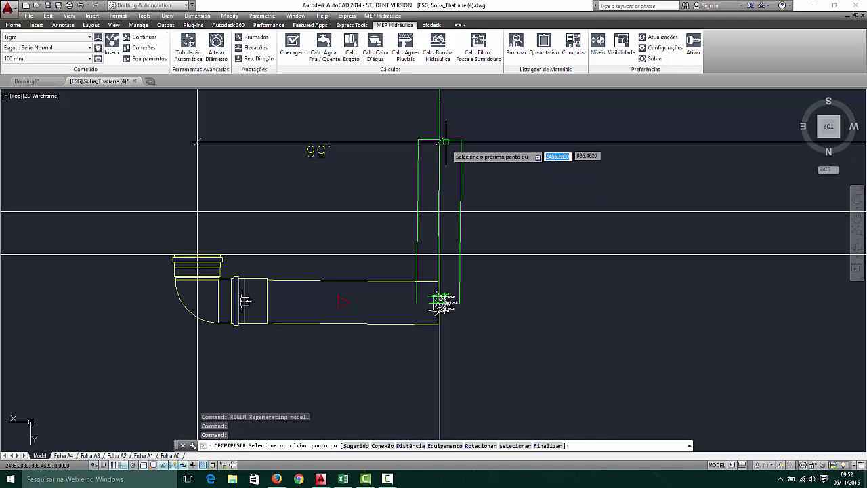
scroll(515, 294, down, 2)
scroll(516, 296, up, 4)
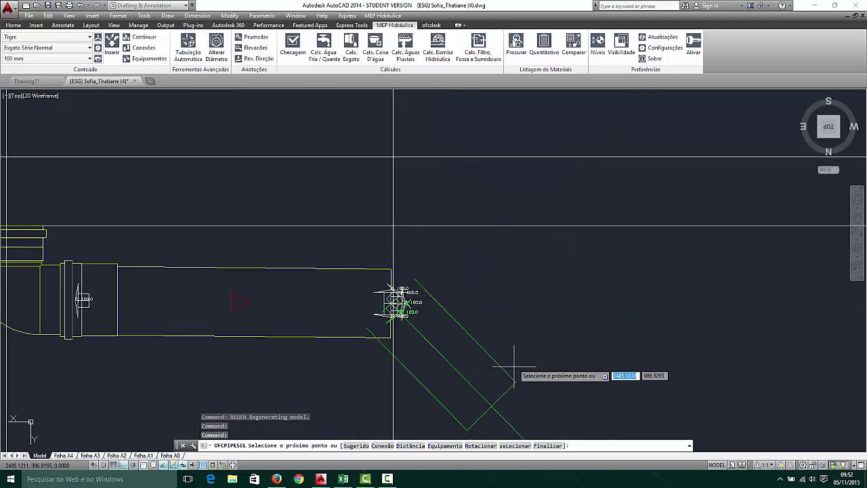
text(c)
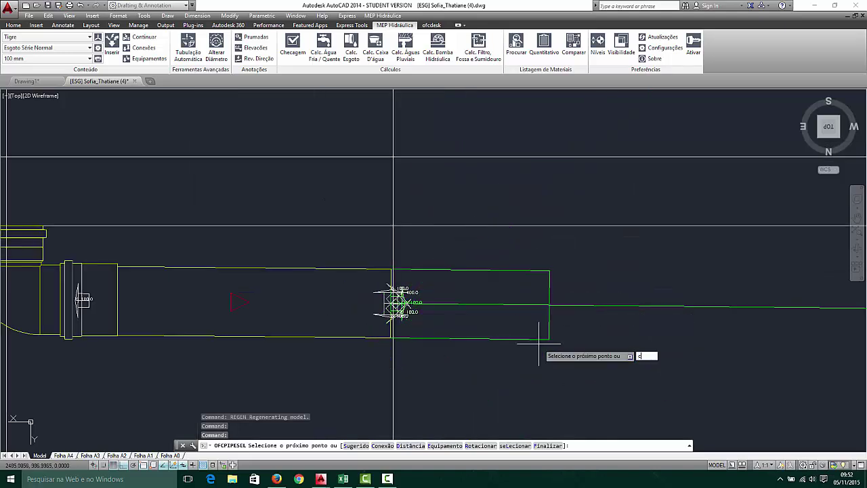
key(Return)
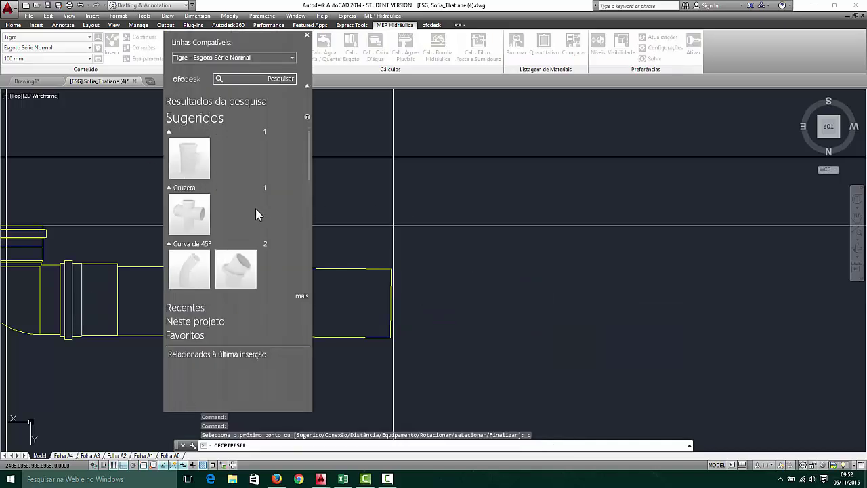
mouse_move(256, 208)
scroll(256, 210, down, 5)
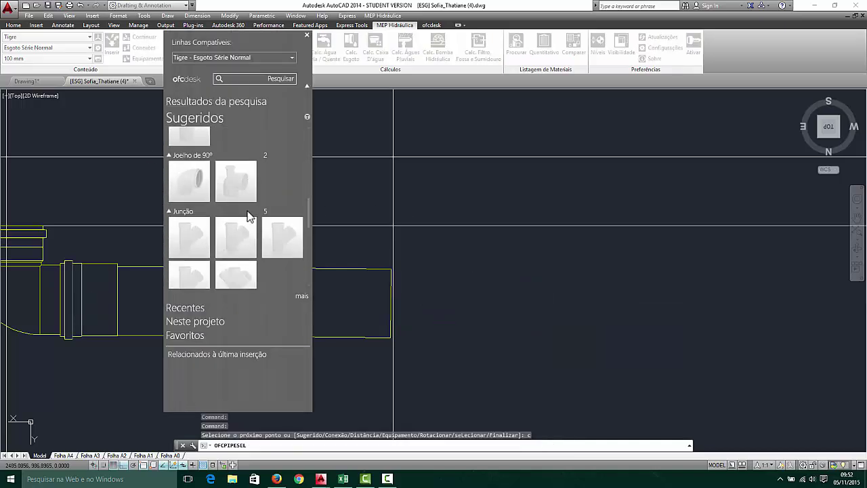
scroll(207, 232, down, 5)
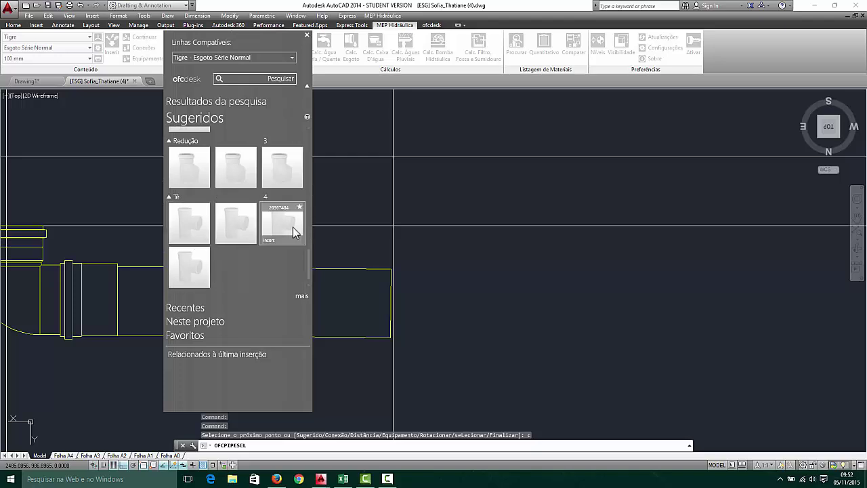
click(277, 243)
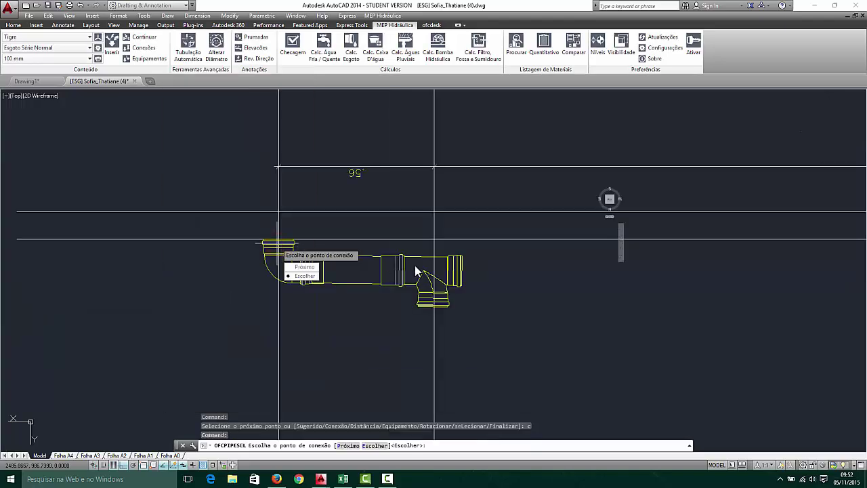
Cycle the tee's connection point until its side branch faces the floor lines and its straight outlet faces Caixa A, and accept it
scroll(413, 269, up, 4)
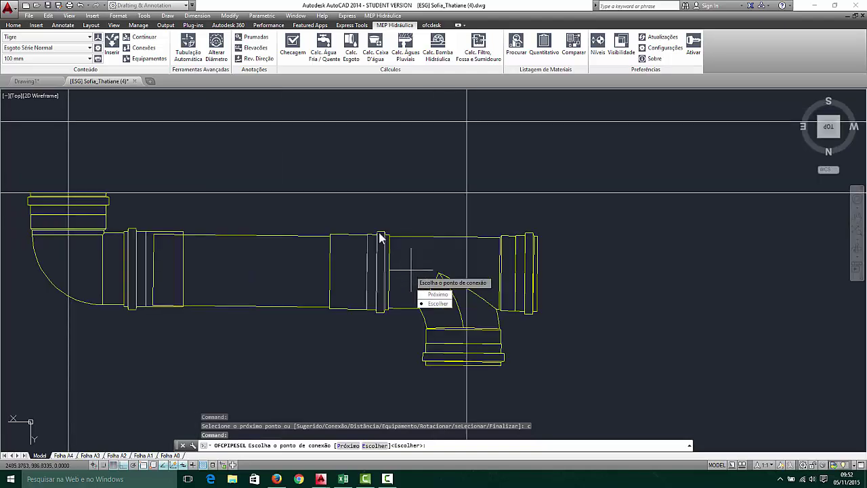
scroll(401, 276, down, 4)
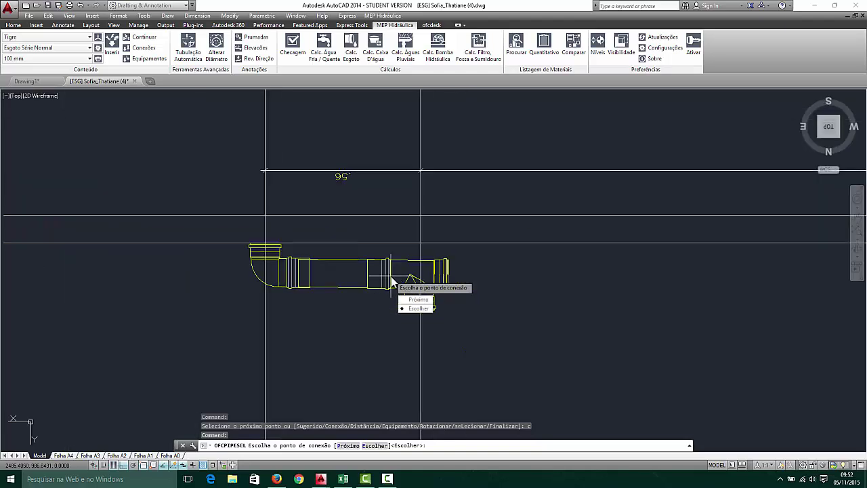
scroll(549, 233, up, 5)
scroll(615, 242, down, 5)
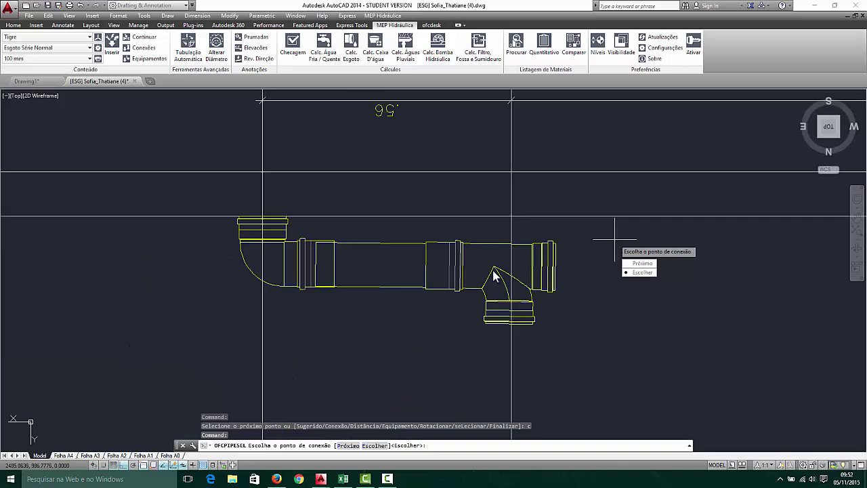
click(640, 263)
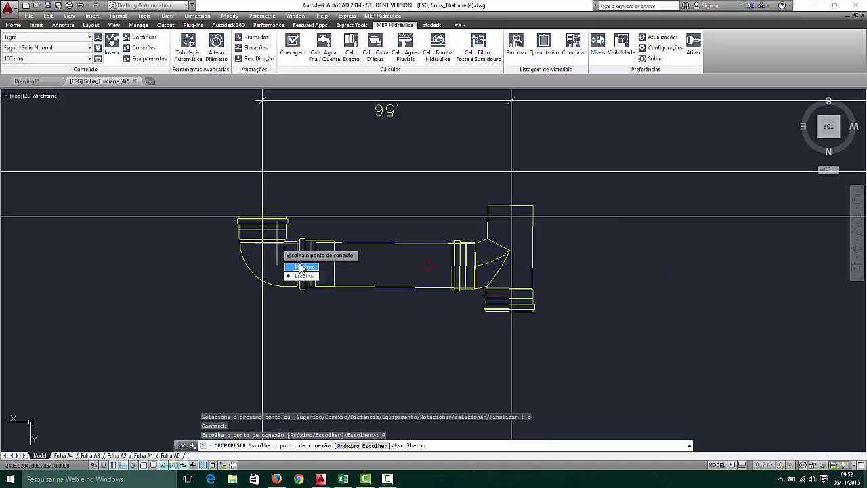
click(302, 267)
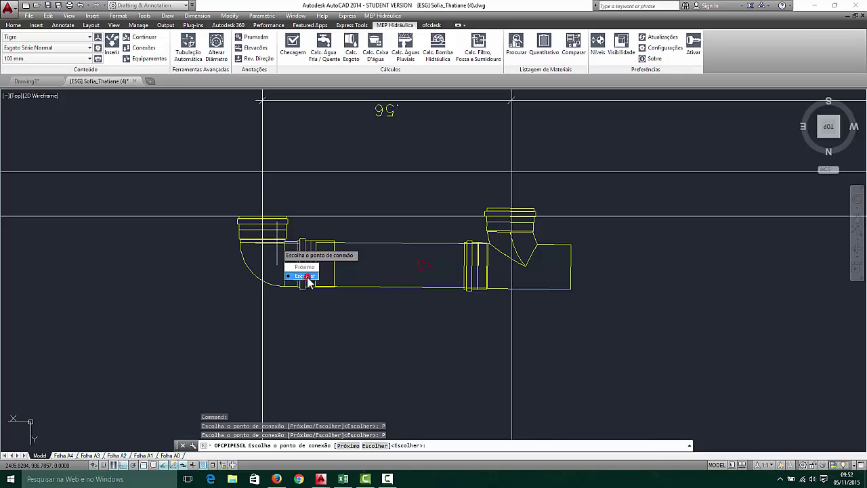
click(308, 276)
Try to continue the 100 mm pipe from the tee's straight outlet to a freehand point beyond the Caixa A lines
scroll(308, 278, down, 2)
scroll(447, 270, down, 2)
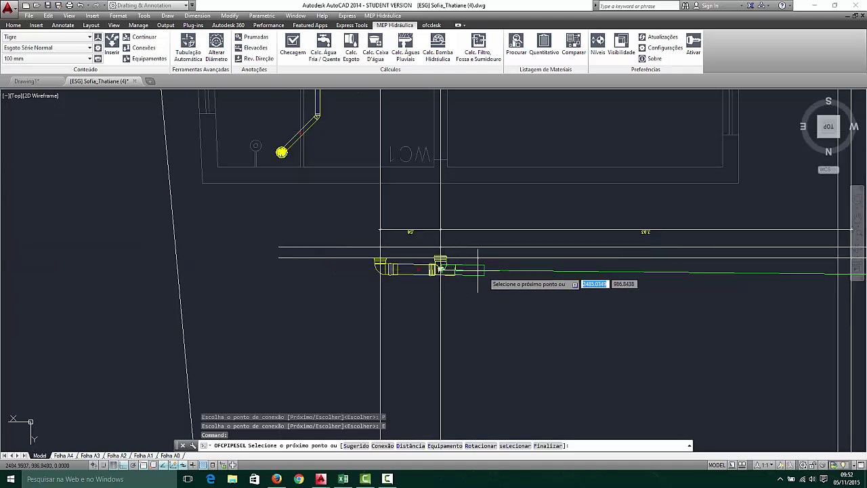
scroll(508, 275, up, 2)
scroll(341, 260, up, 2)
scroll(312, 254, down, 3)
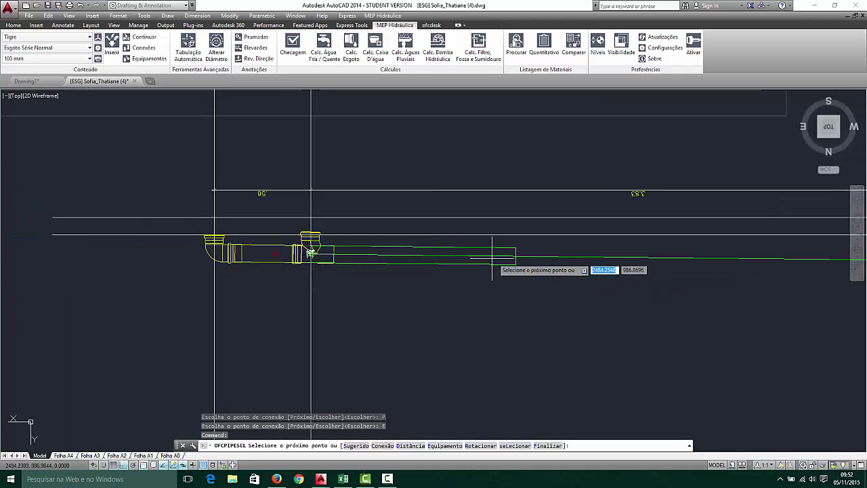
scroll(516, 265, up, 2)
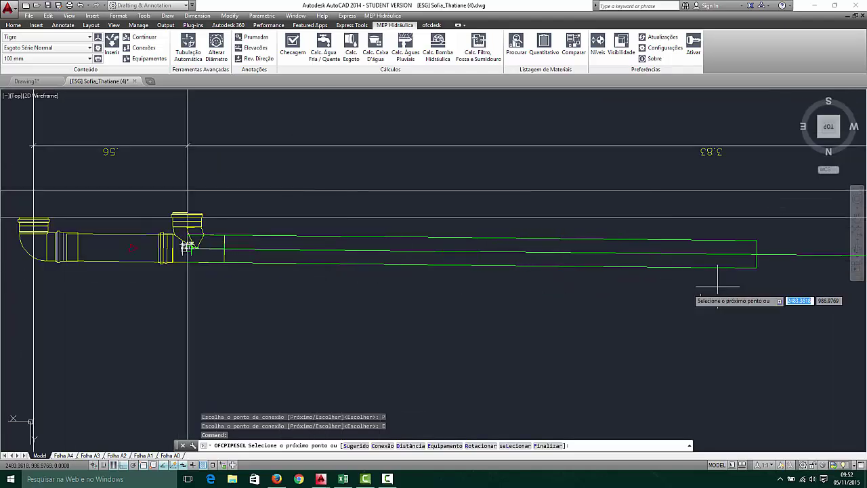
scroll(486, 290, up, 2)
scroll(490, 288, down, 4)
scroll(542, 288, down, 4)
scroll(677, 288, up, 3)
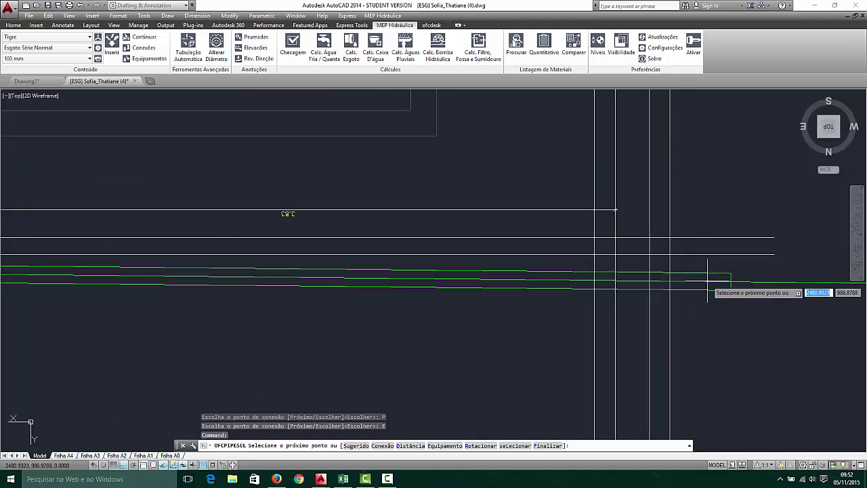
scroll(596, 298, up, 3)
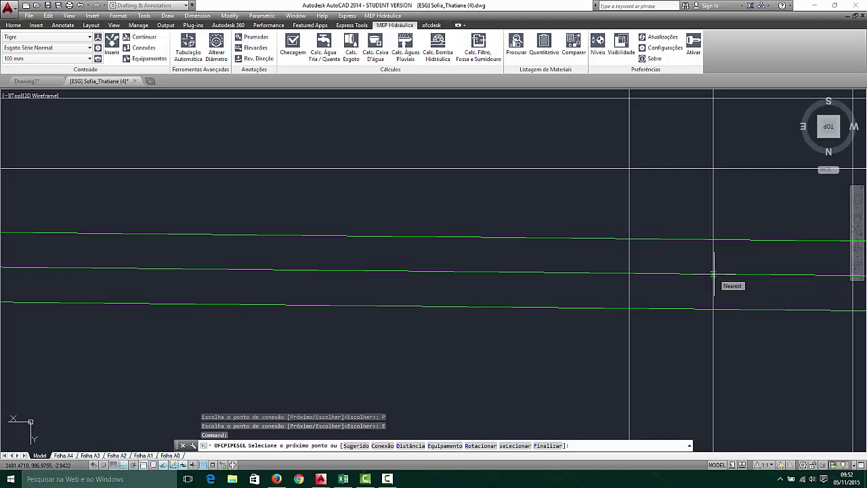
scroll(713, 274, down, 5)
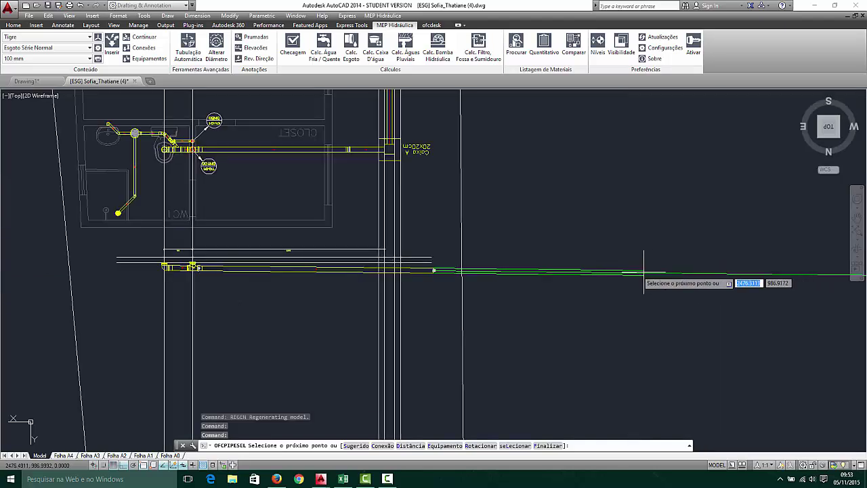
scroll(393, 271, up, 5)
key(Escape)
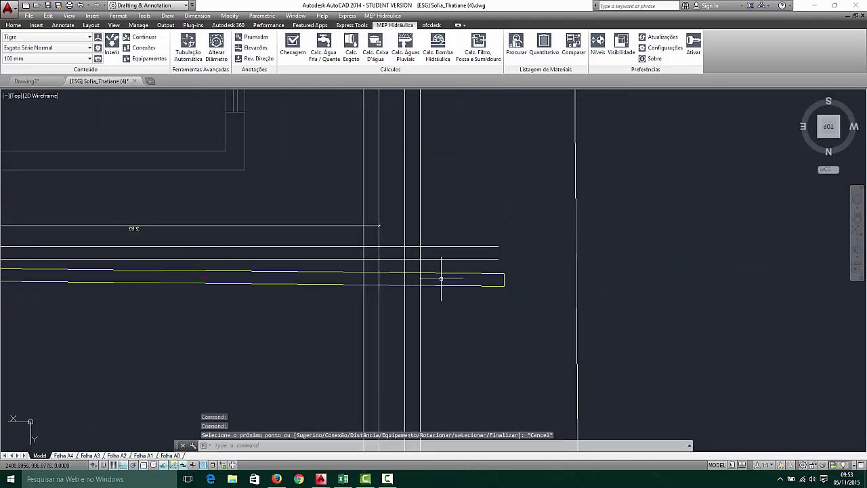
Delete the overlong pipe running from the tee past the Caixa A lines
click(392, 294)
click(386, 280)
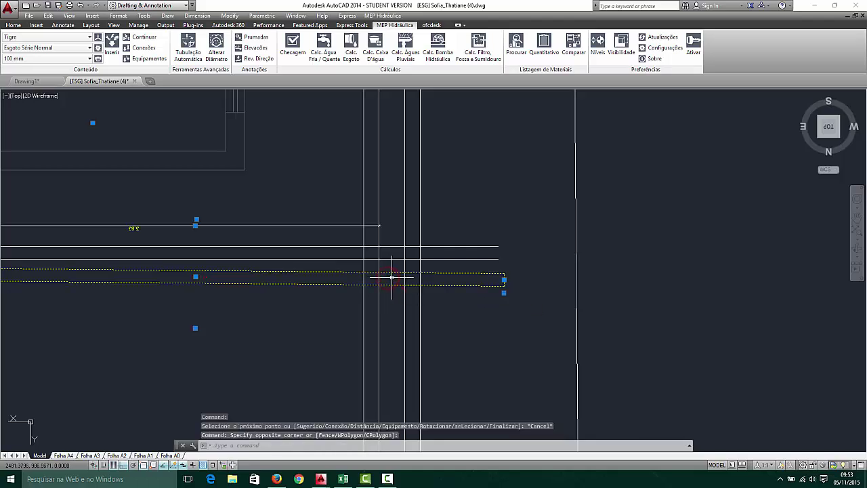
scroll(390, 279, down, 3)
scroll(306, 279, up, 3)
scroll(392, 280, up, 2)
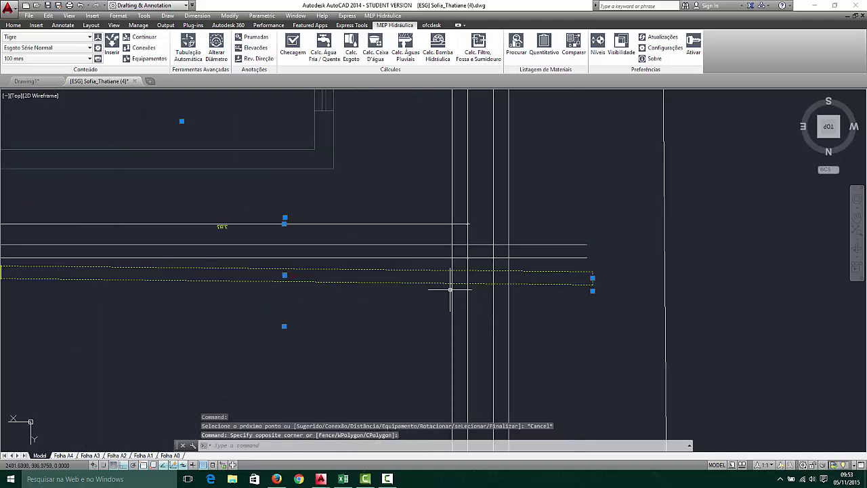
scroll(393, 284, down, 2)
scroll(437, 286, up, 2)
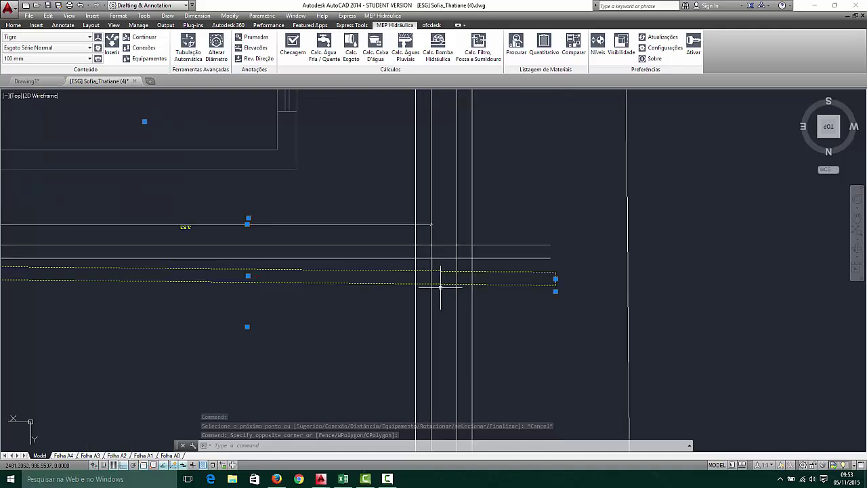
key(Delete)
scroll(162, 272, down, 2)
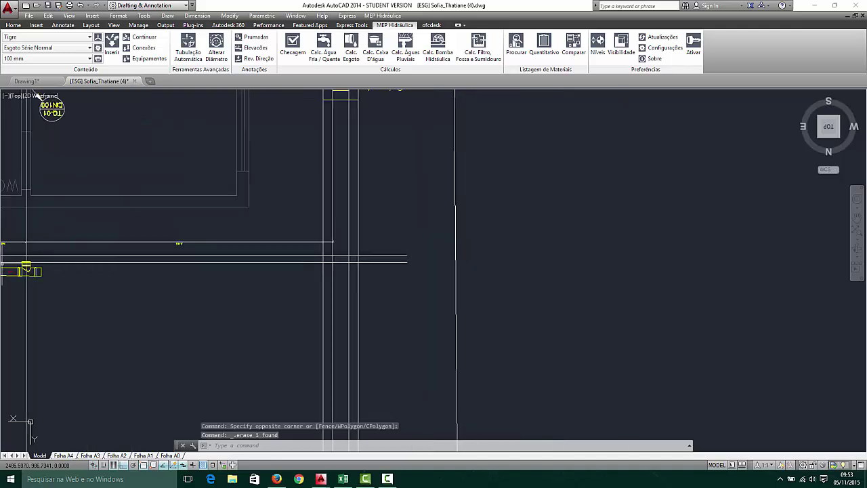
Continue a 100 mm pipe from the coupling at the tee's outlet with a distance of 3.83, inclined 1% on the Y axis
scroll(33, 265, up, 4)
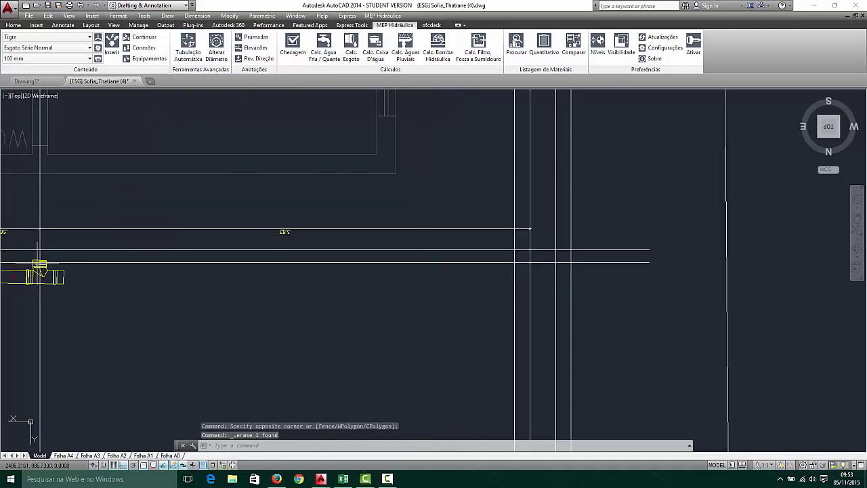
click(143, 38)
click(78, 280)
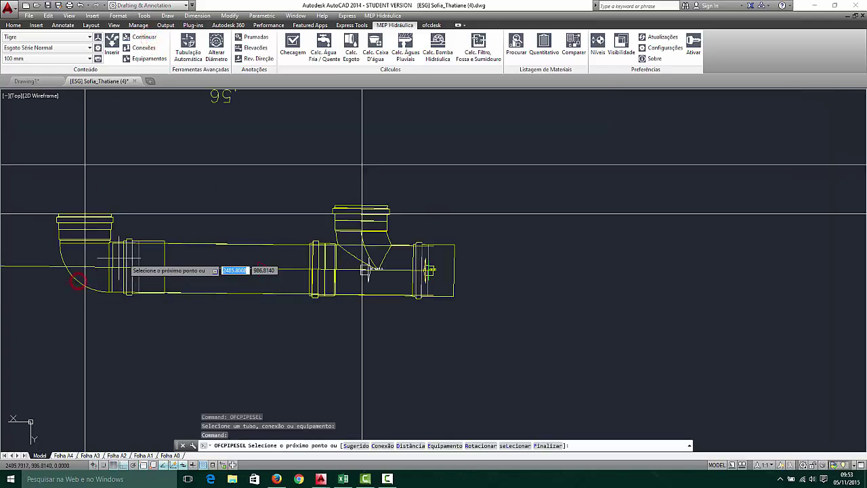
scroll(245, 269, down, 1)
scroll(381, 297, down, 3)
scroll(382, 289, down, 1)
scroll(478, 279, up, 2)
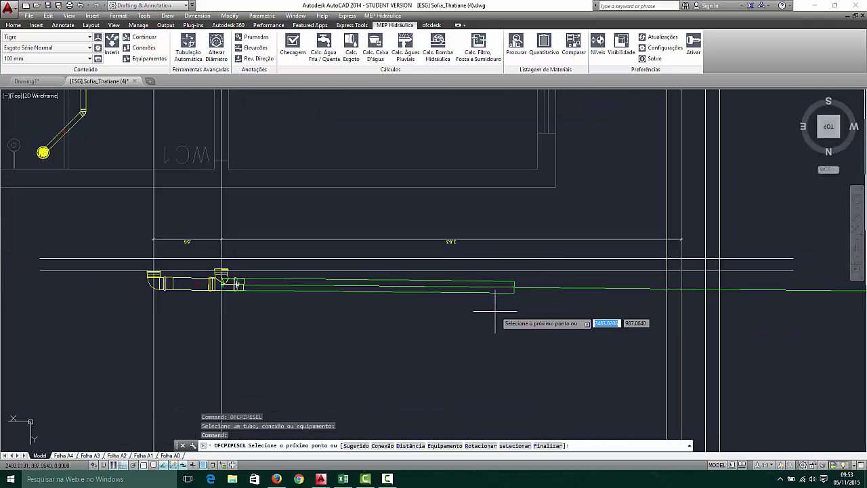
scroll(608, 305, up, 3)
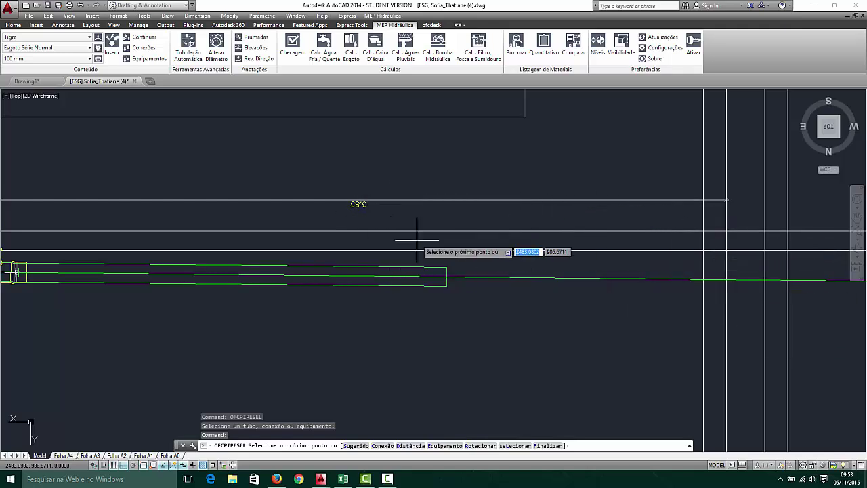
text(d)
key(Return)
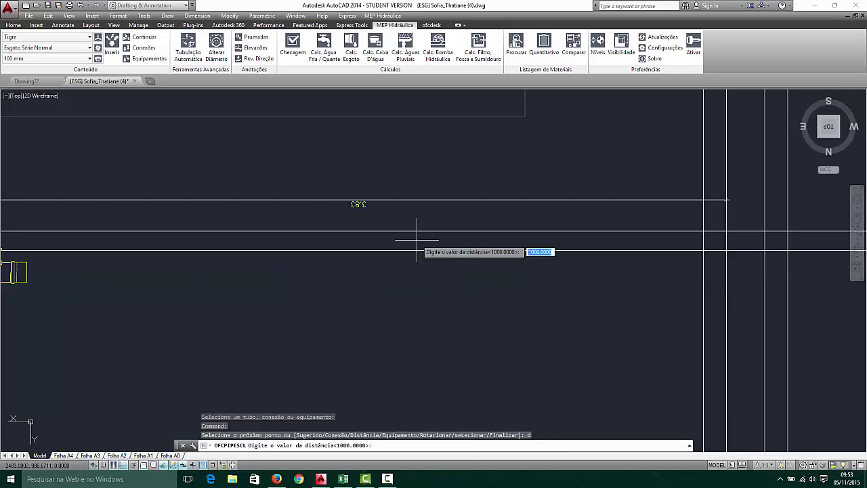
text(3.83)
key(Return)
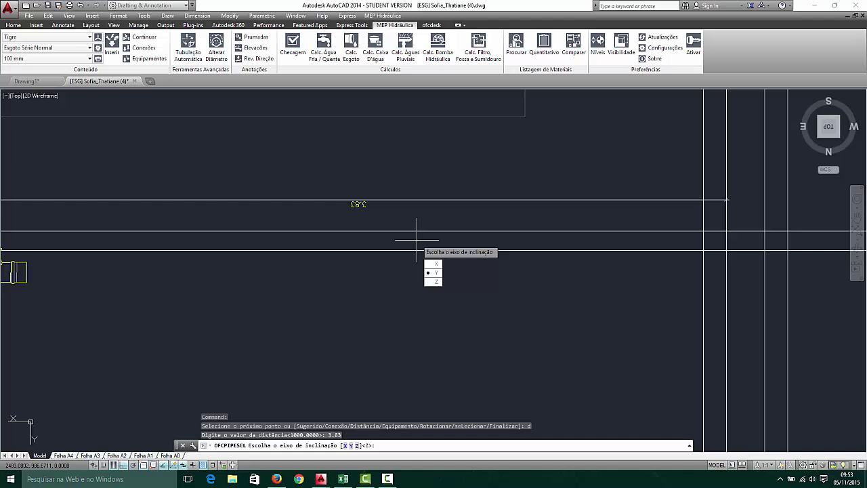
text(y)
key(Return)
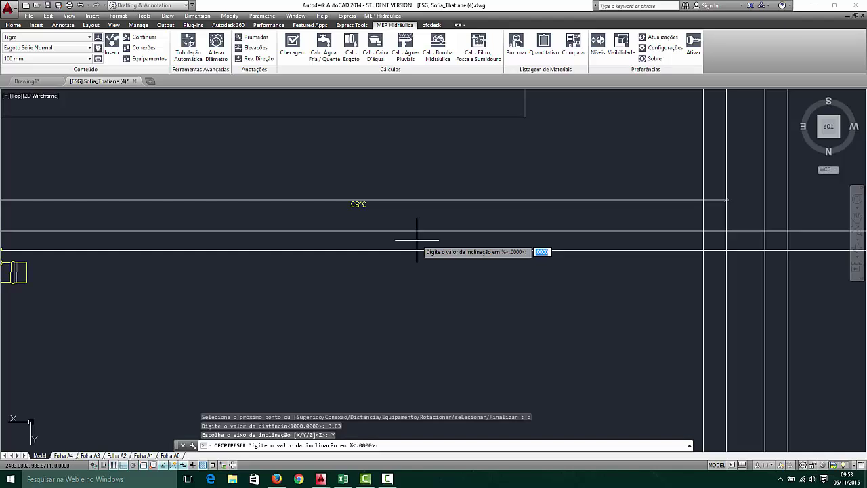
text(1)
key(Return)
scroll(486, 278, up, 3)
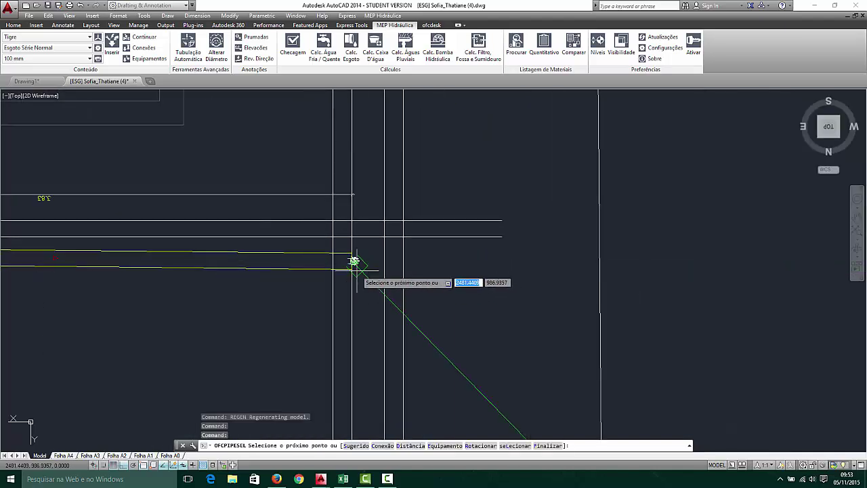
scroll(338, 254, up, 2)
key(Escape)
Draw a horizontal line about 0.39 long from the lower corner of the pipe's end across the Caixa A lines
scroll(356, 257, up, 2)
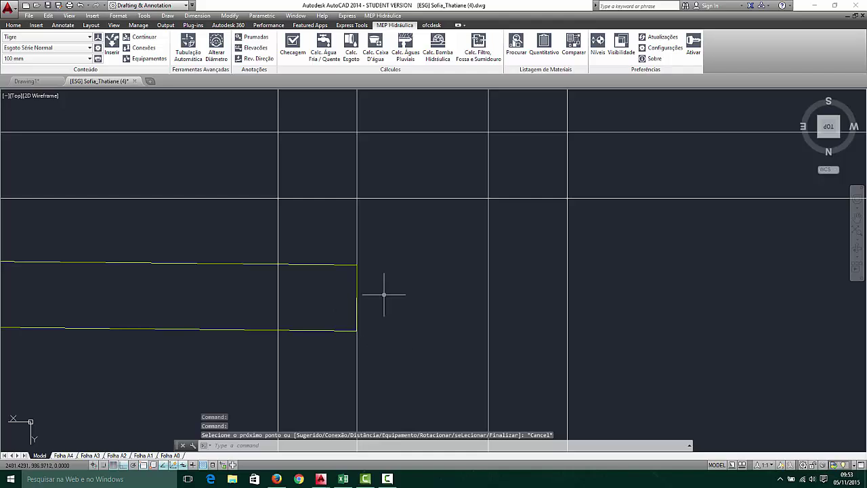
scroll(384, 294, down, 4)
scroll(387, 304, up, 3)
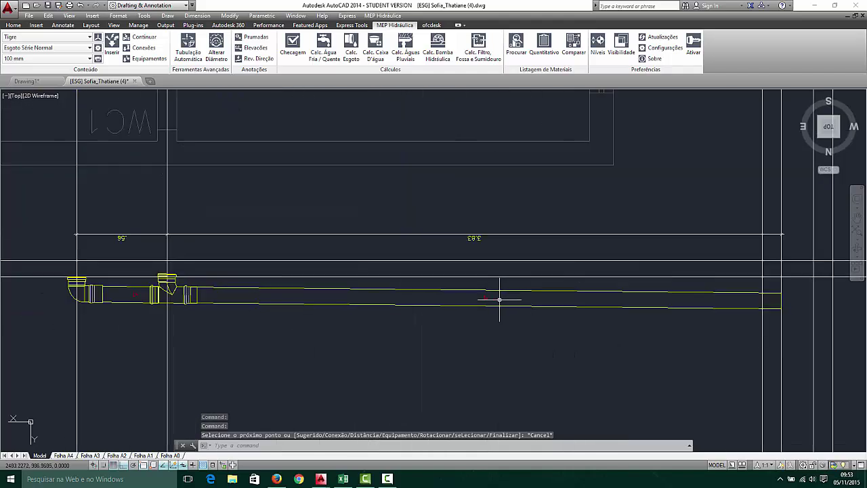
scroll(810, 306, up, 5)
scroll(644, 285, down, 2)
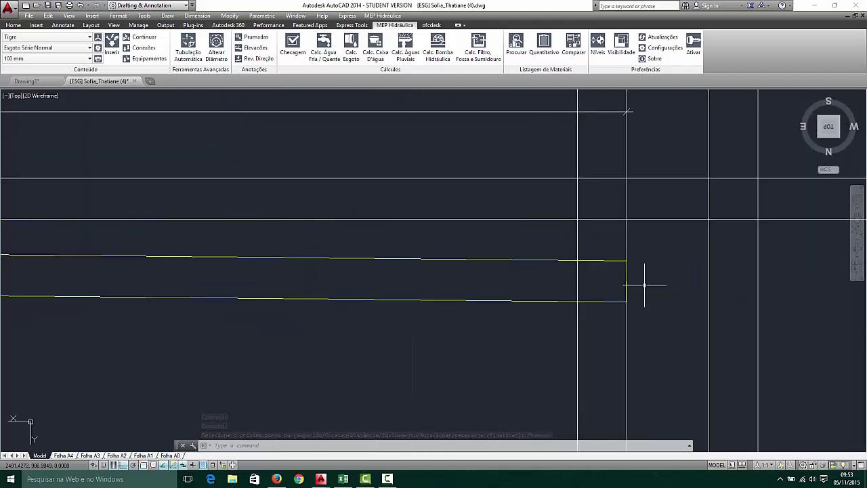
scroll(790, 300, up, 2)
text(l)
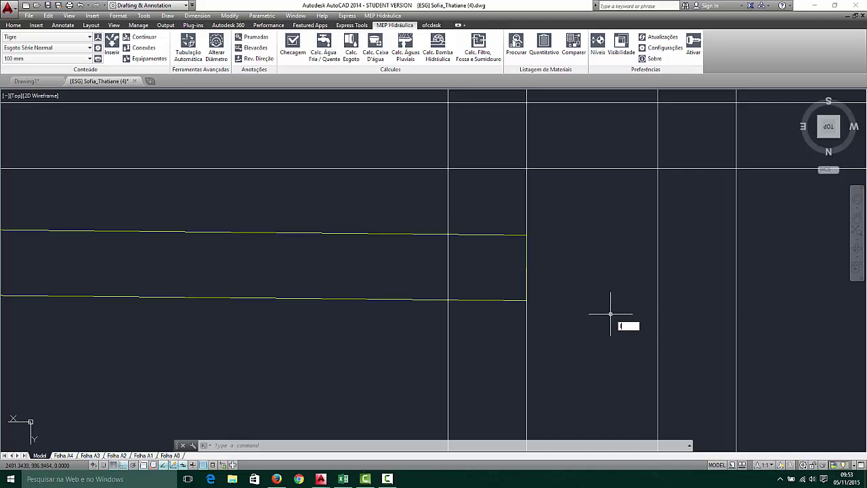
key(Return)
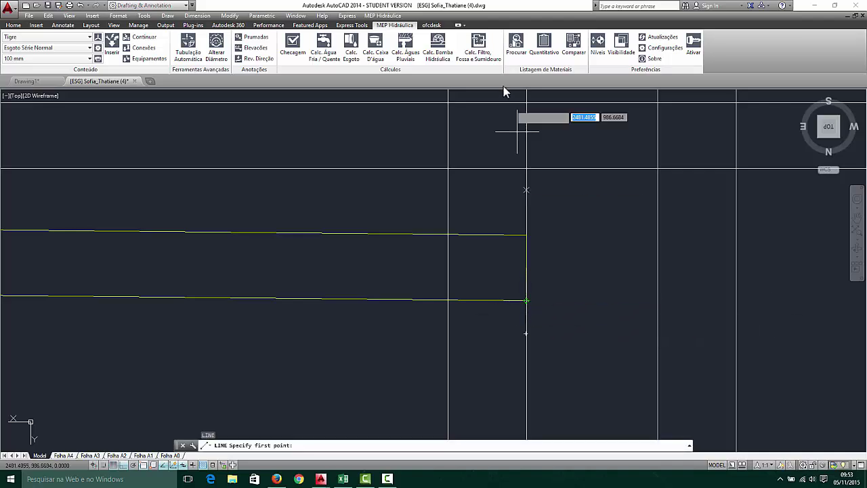
click(527, 299)
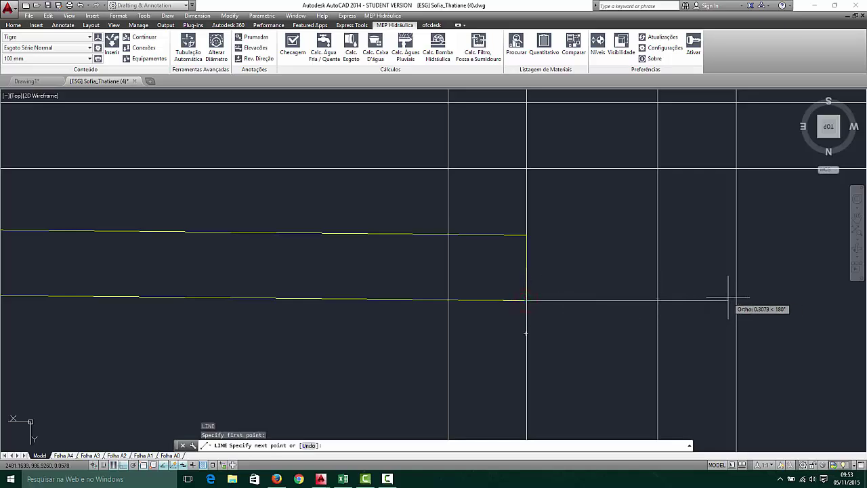
click(782, 306)
key(Escape)
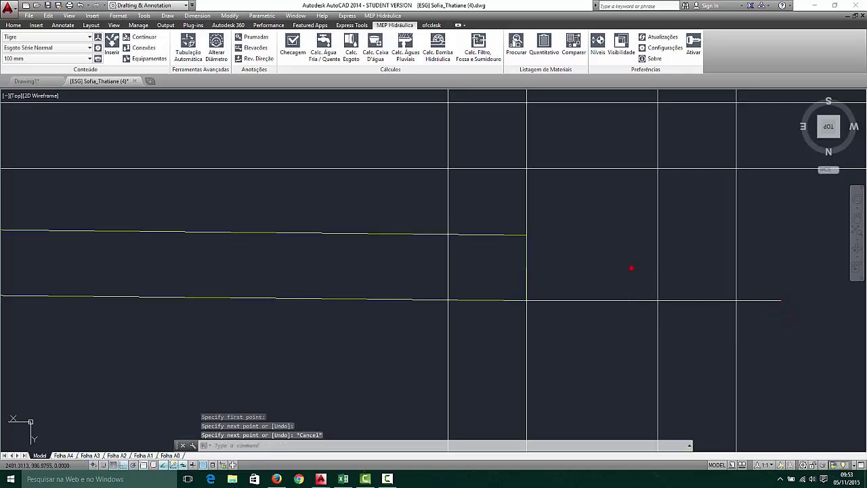
Offset the horizontal line at the pipe's end by 0.1 downward
click(632, 267)
click(617, 266)
click(619, 275)
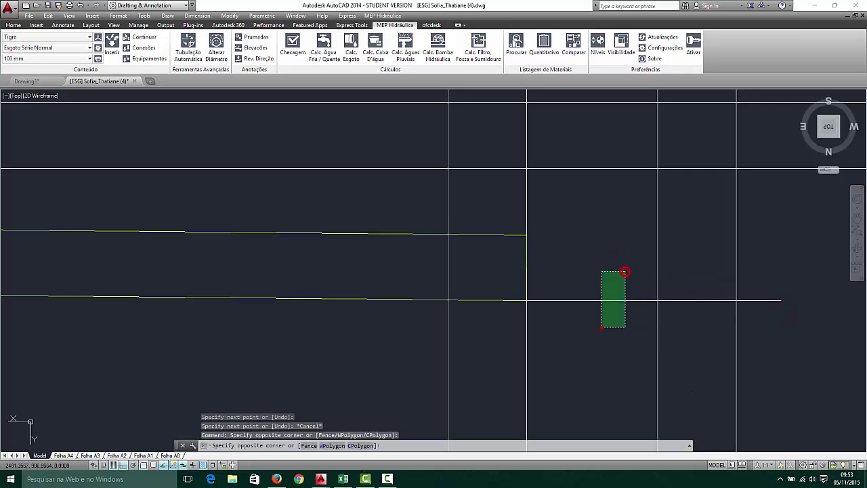
click(601, 327)
text(o)
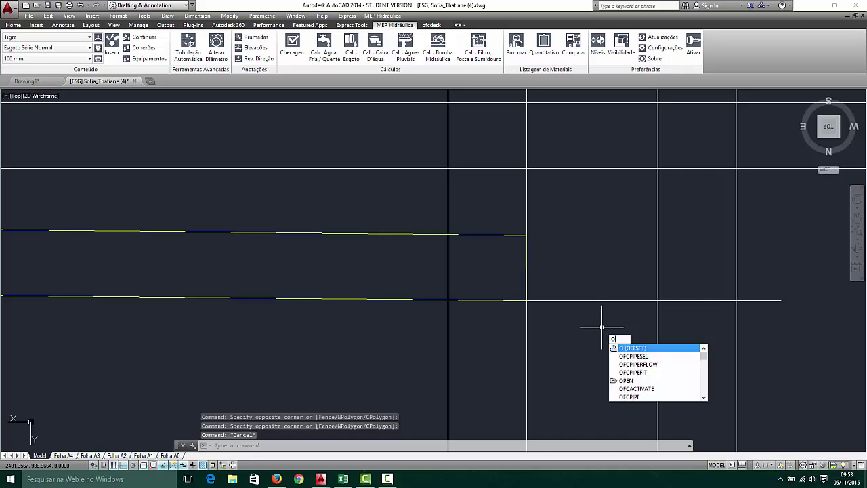
key(Return)
key(Return)
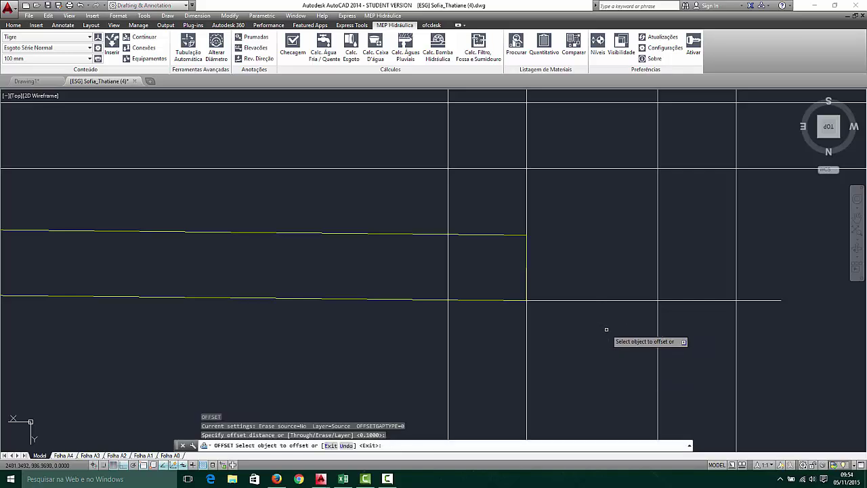
click(607, 301)
click(611, 376)
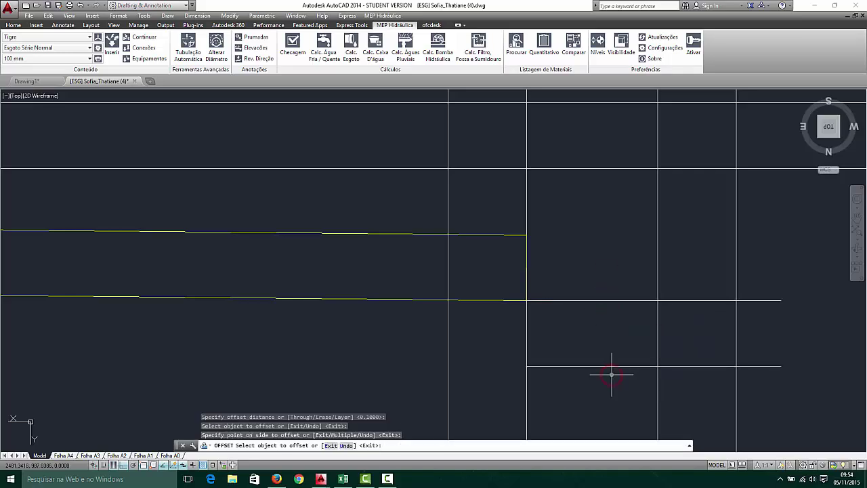
key(Escape)
Delete the original horizontal line that starts at the pipe's lower corner
click(629, 324)
click(607, 284)
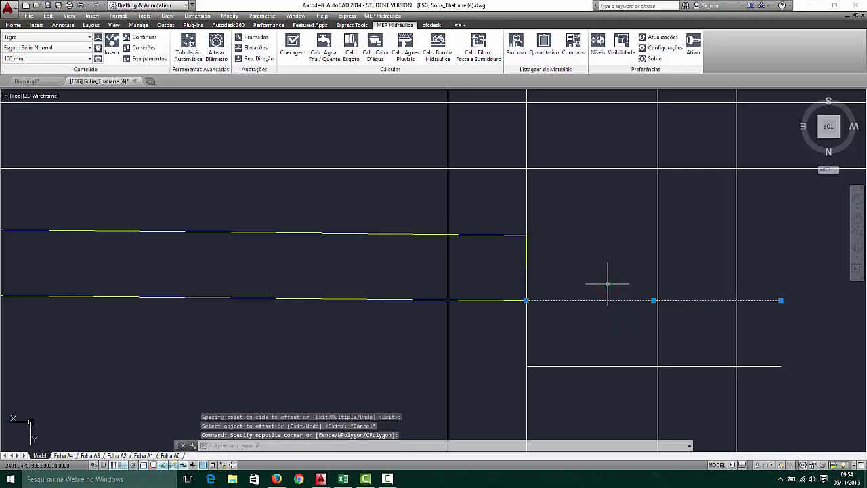
key(Delete)
Stretch both ends of the offset line to the outer vertical lines of Caixa A to form the box's bottom
click(601, 334)
click(581, 385)
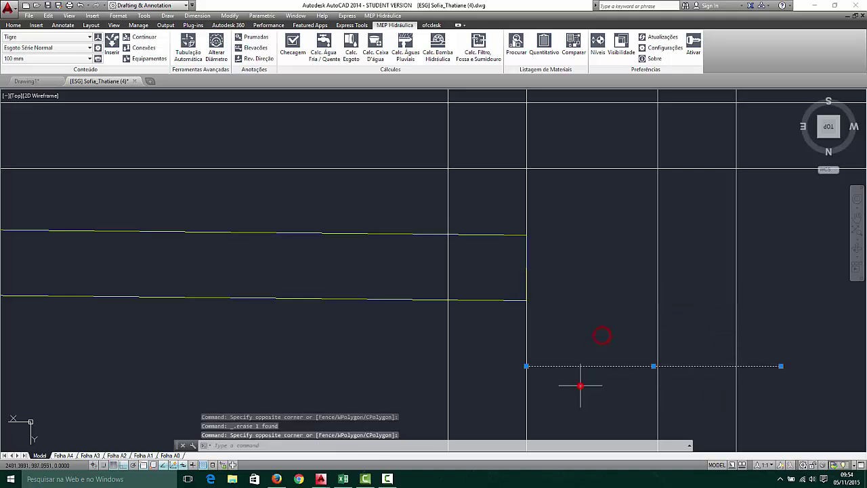
click(526, 366)
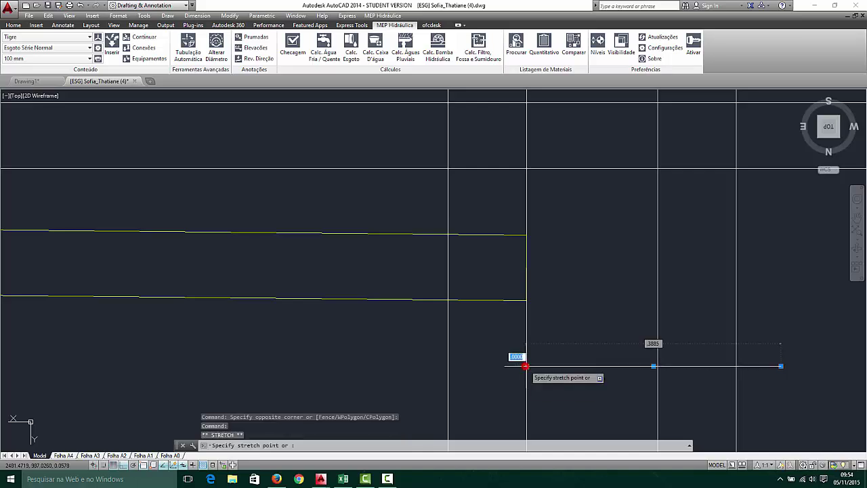
click(446, 365)
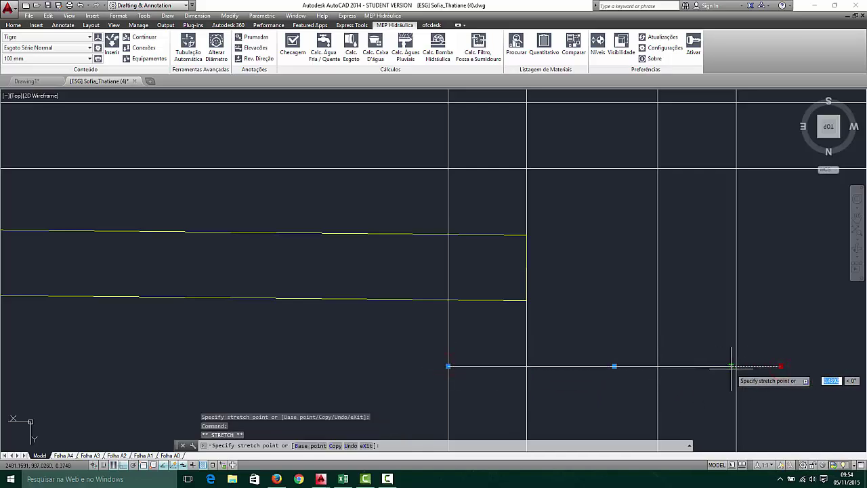
key(Escape)
scroll(619, 200, down, 5)
scroll(668, 184, up, 3)
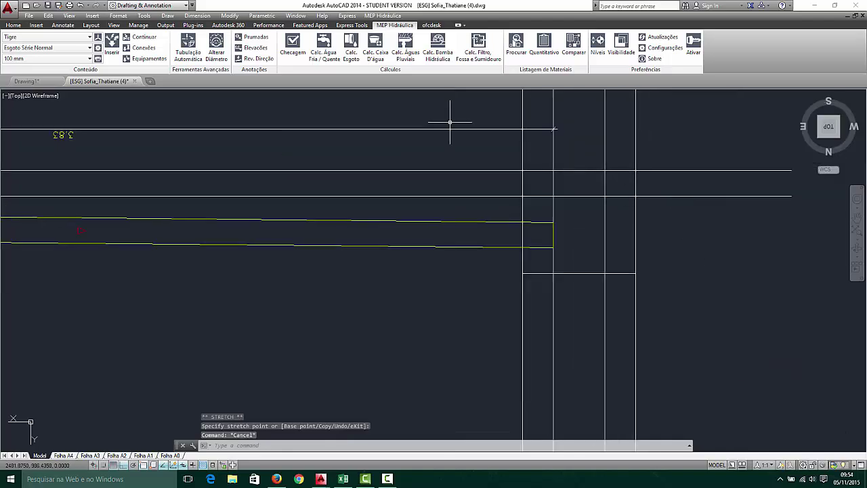
Delete the long pipe's length dimension and the short dimension between the two fittings above the section
click(393, 111)
click(370, 142)
key(Delete)
scroll(436, 211, down, 5)
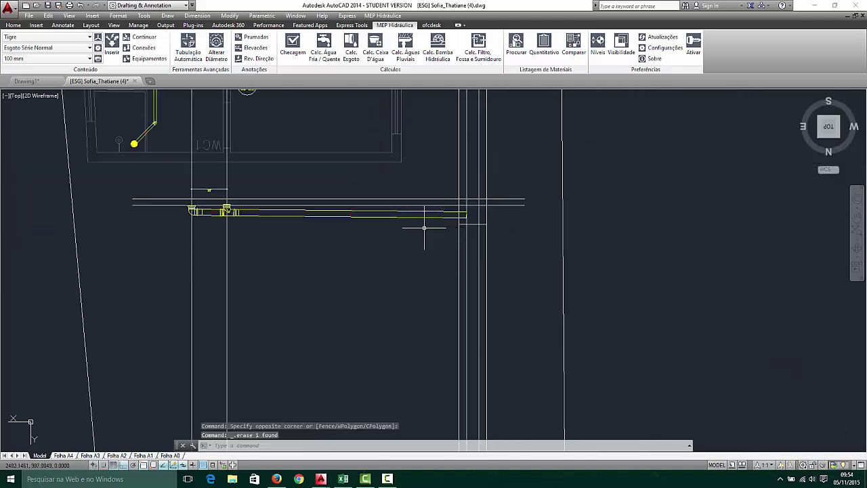
scroll(198, 177, up, 5)
click(246, 188)
click(205, 234)
key(Delete)
Delete the two vertical construction lines that run through the elbow and the junction fitting
click(384, 159)
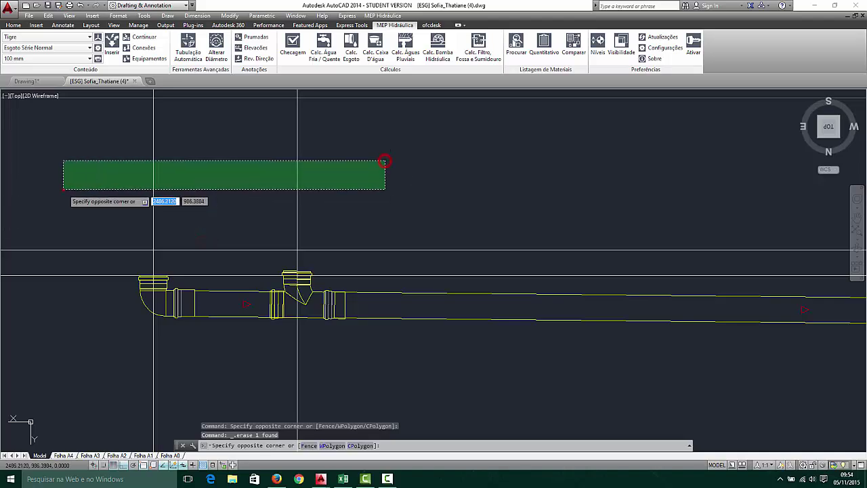
click(63, 189)
key(Delete)
Offset Caixa A's bottom line by 0.1 downward to give the box floor its thickness
scroll(203, 207, down, 5)
scroll(670, 256, up, 6)
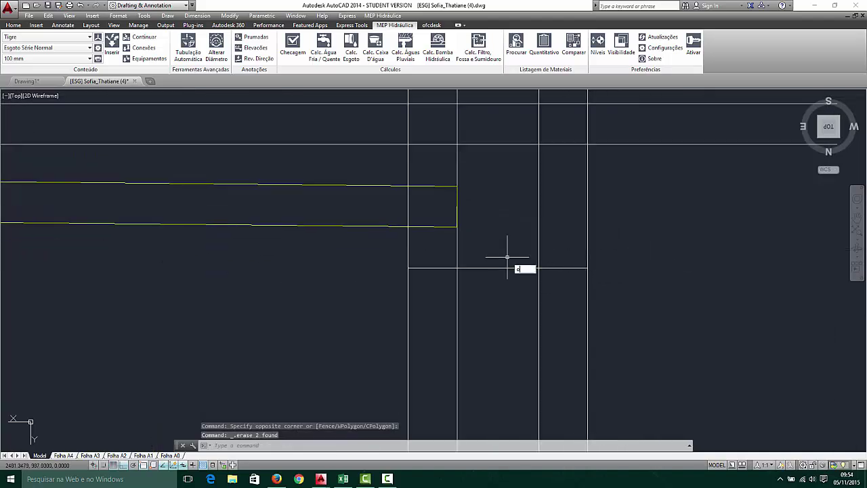
key(Return)
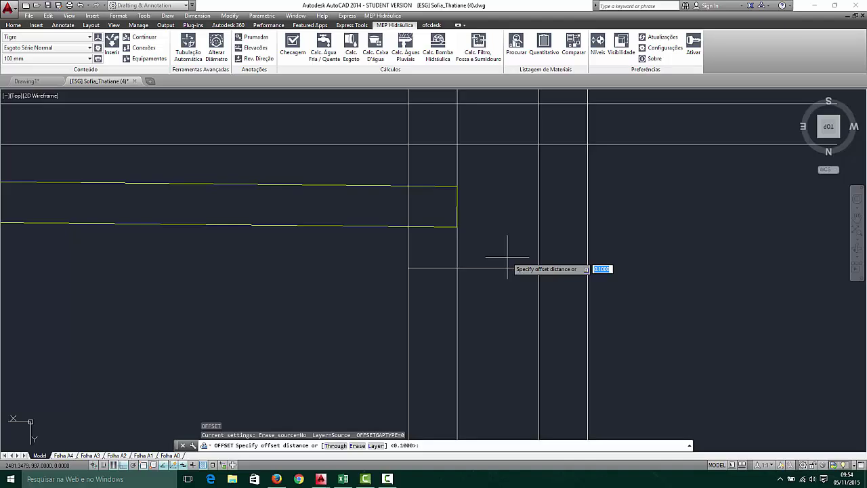
key(Return)
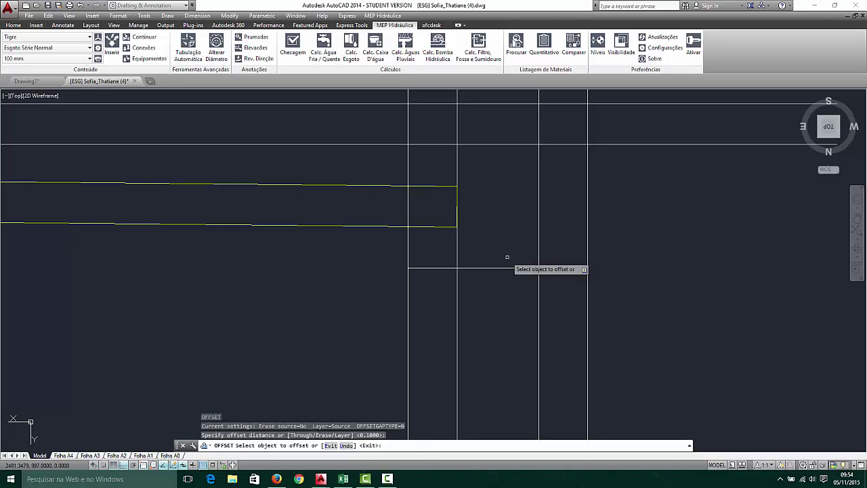
click(502, 268)
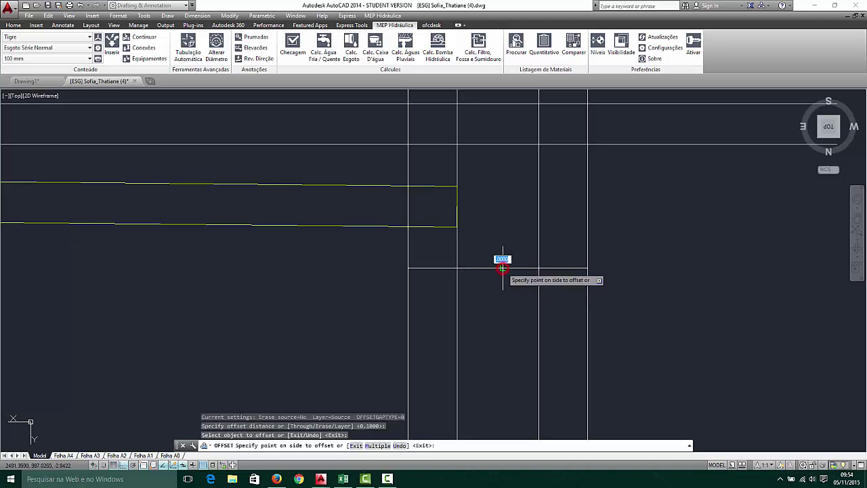
click(641, 316)
key(Escape)
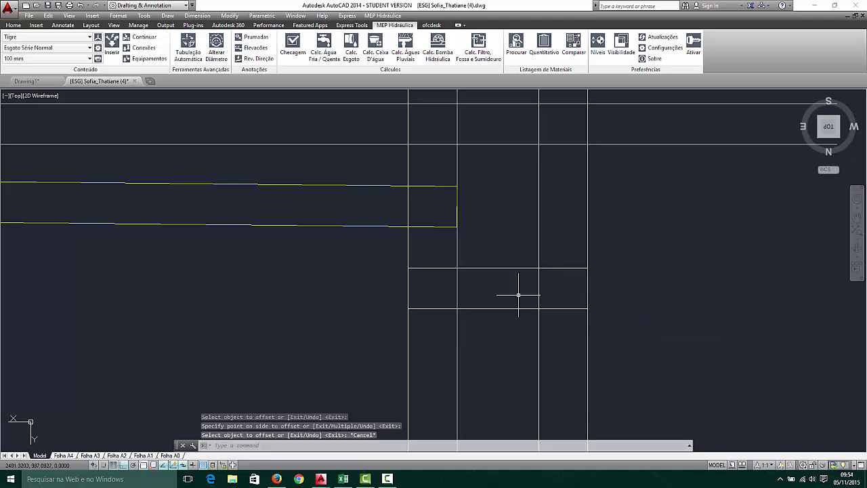
Trim the four vertical lines of Caixa A below the outer bottom line, using that line as cutting edge
text(ts or)
key(Return)
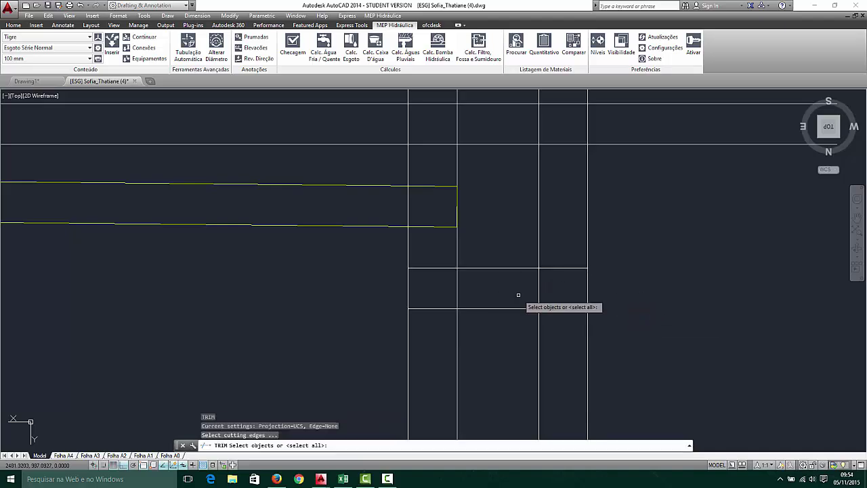
scroll(518, 295, down, 5)
scroll(519, 288, up, 3)
click(508, 272)
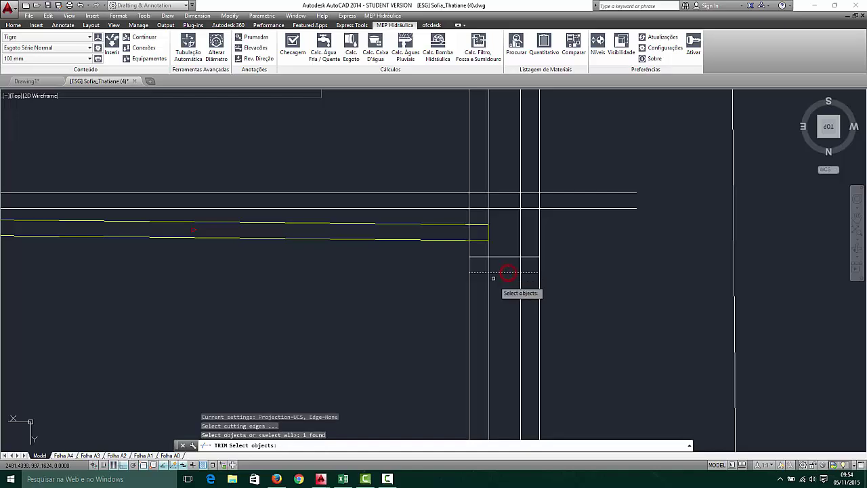
key(Return)
click(594, 302)
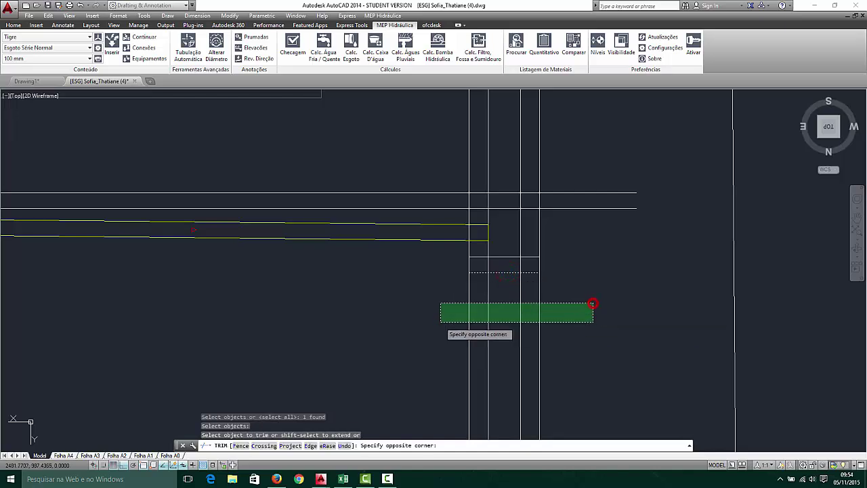
click(441, 321)
key(Escape)
Trim the inner bottom line within the wall thickness and the inner wall lines below it, leaving a U-shaped box outline
scroll(526, 269, up, 4)
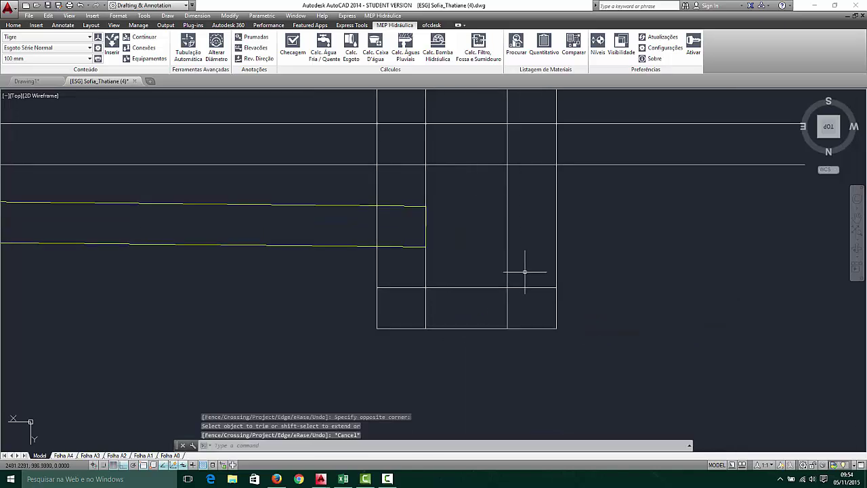
text(tr)
key(Return)
key(Return)
click(543, 273)
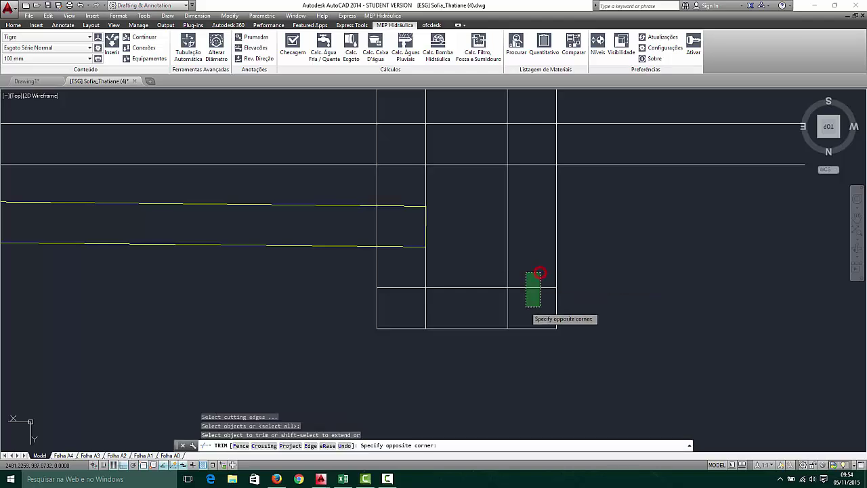
click(525, 308)
click(393, 313)
click(397, 313)
click(402, 286)
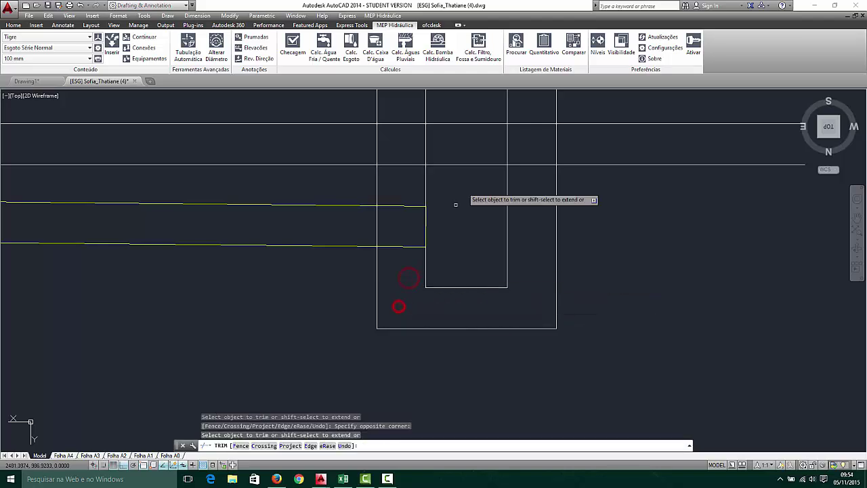
Remove the lower floor line inside Caixa A by trimming it within both walls and deleting the piece between them
click(542, 152)
click(524, 183)
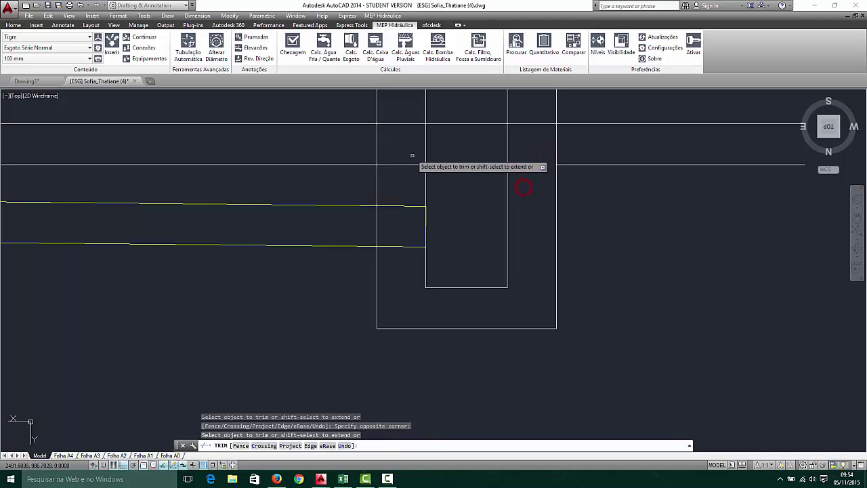
click(411, 150)
click(390, 174)
key(Escape)
click(482, 195)
click(461, 161)
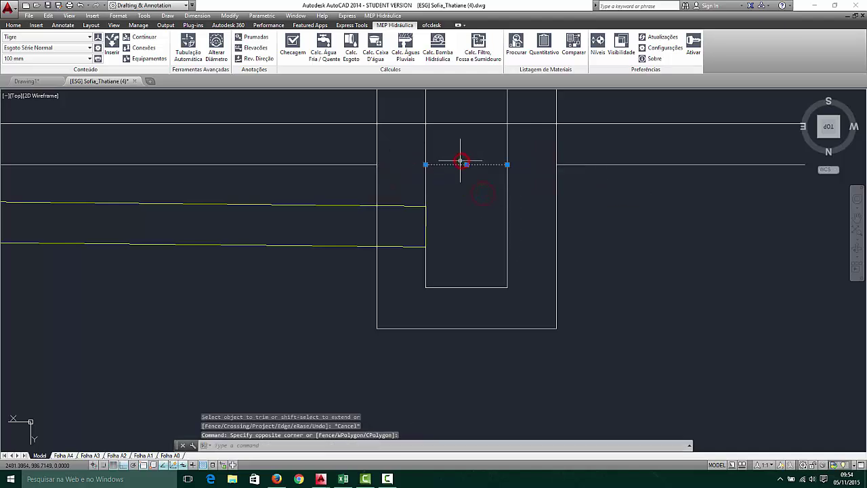
key(Delete)
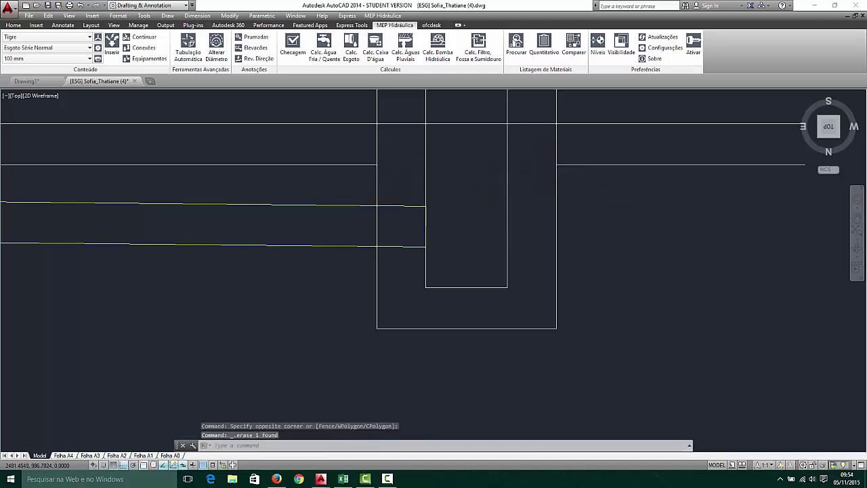
Trim Caixa A's vertical lines above the upper floor line and cut that line away between the inner walls
scroll(428, 189, down, 4)
key(Return)
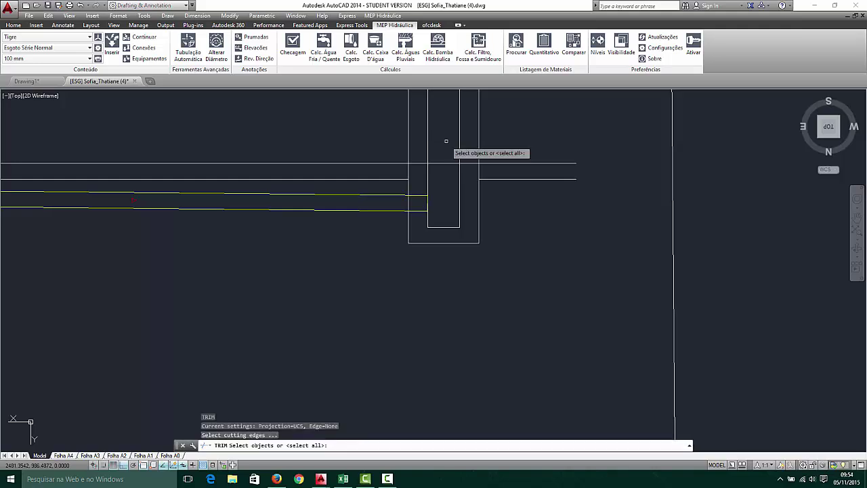
click(447, 142)
click(439, 192)
key(Return)
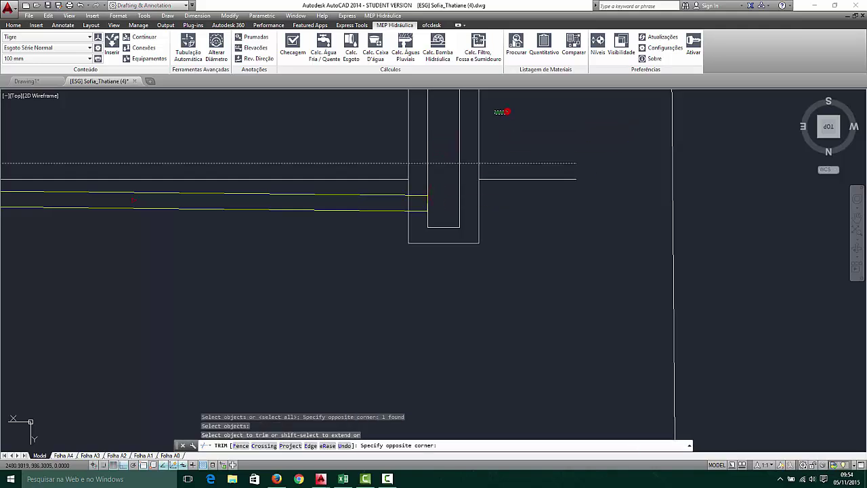
click(501, 110)
click(383, 138)
key(Escape)
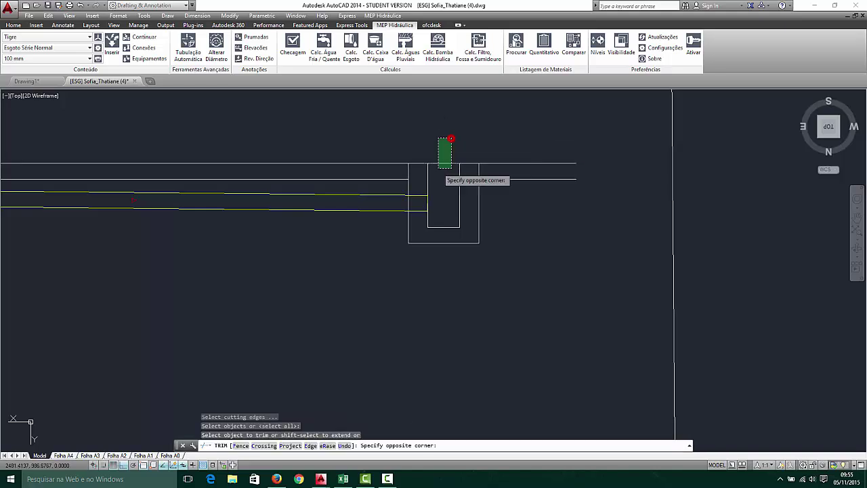
scroll(444, 157, up, 2)
scroll(447, 166, down, 2)
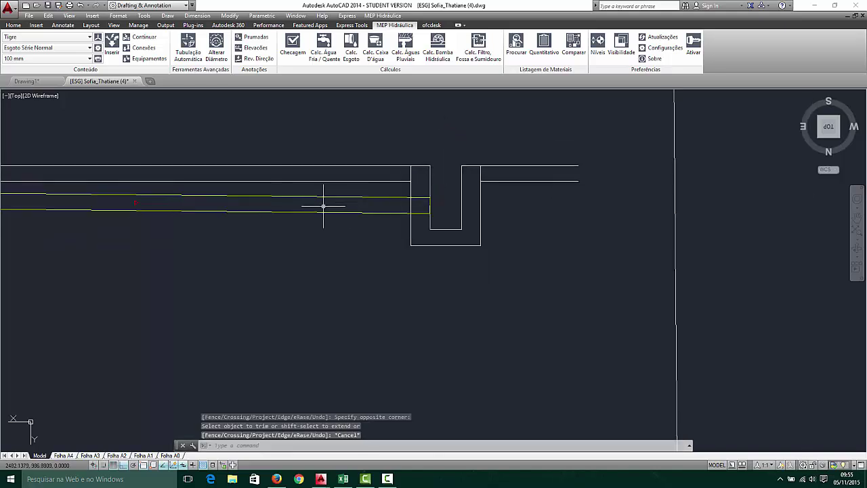
Examine the Caixa A outline at the pipe's end and its alignment with the plan above
key(ctrl+z)
key(ctrl+z)
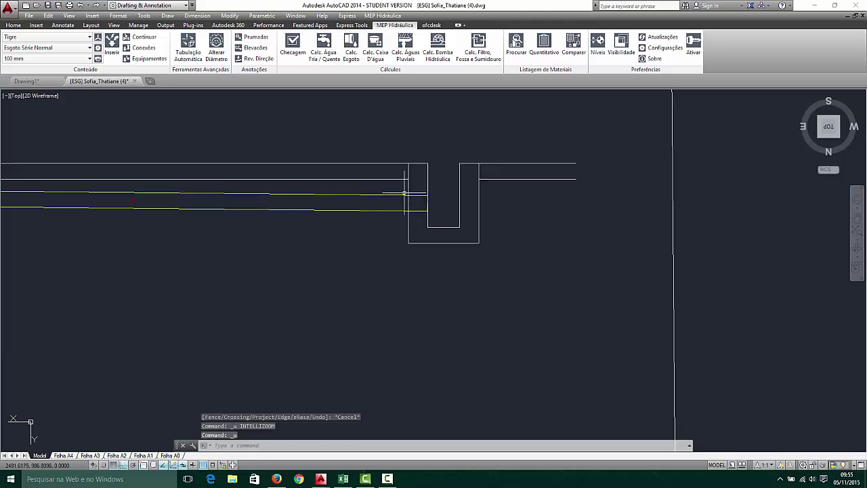
scroll(427, 189, up, 2)
scroll(555, 189, down, 4)
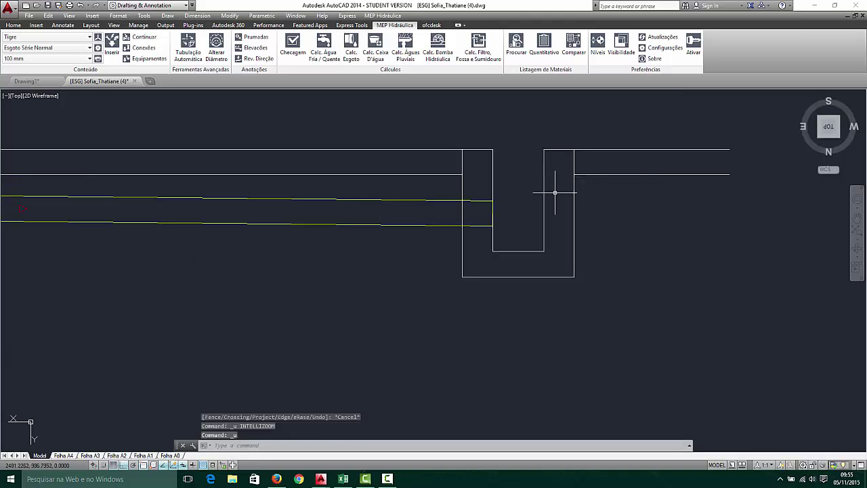
scroll(430, 137, up, 2)
scroll(433, 139, up, 1)
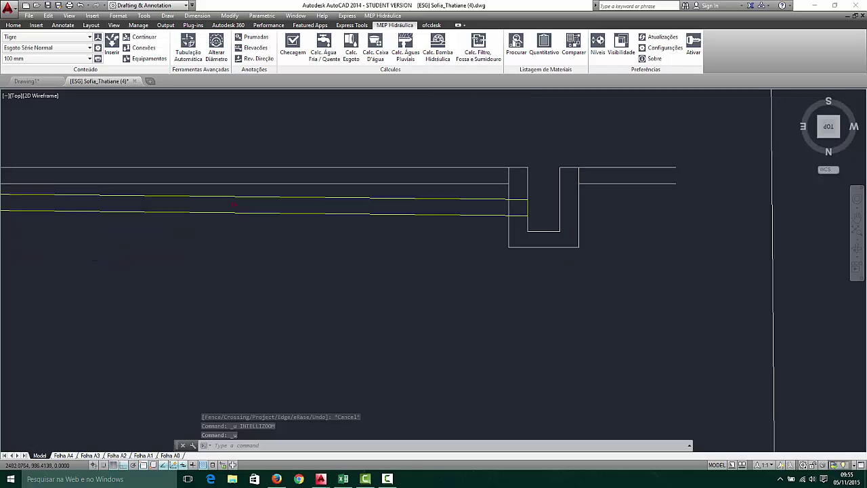
scroll(454, 148, down, 5)
scroll(463, 153, down, 2)
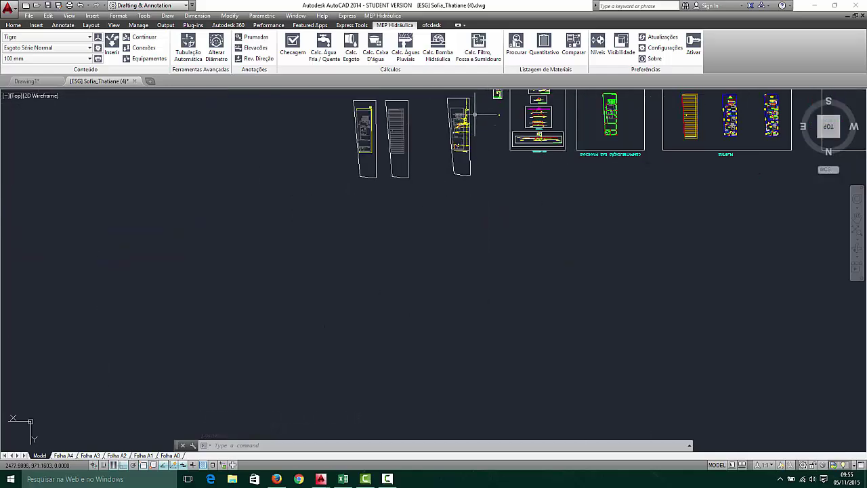
scroll(470, 144, up, 2)
scroll(476, 140, down, 2)
scroll(476, 139, up, 6)
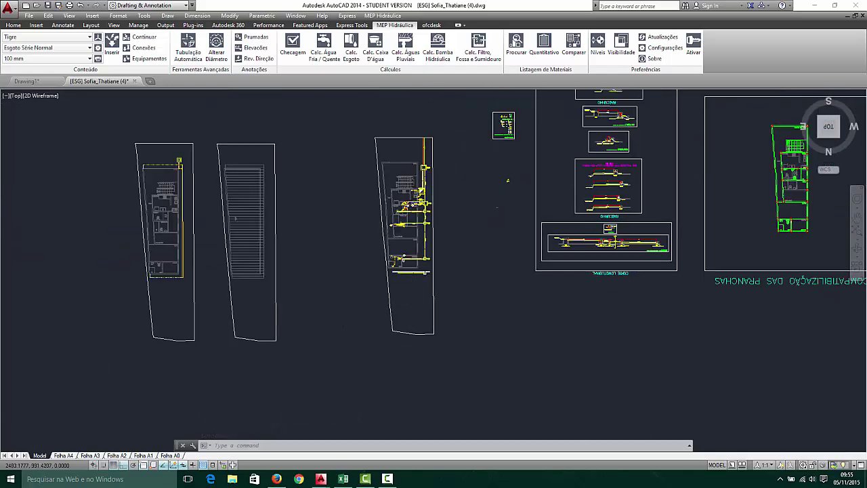
scroll(422, 251, up, 2)
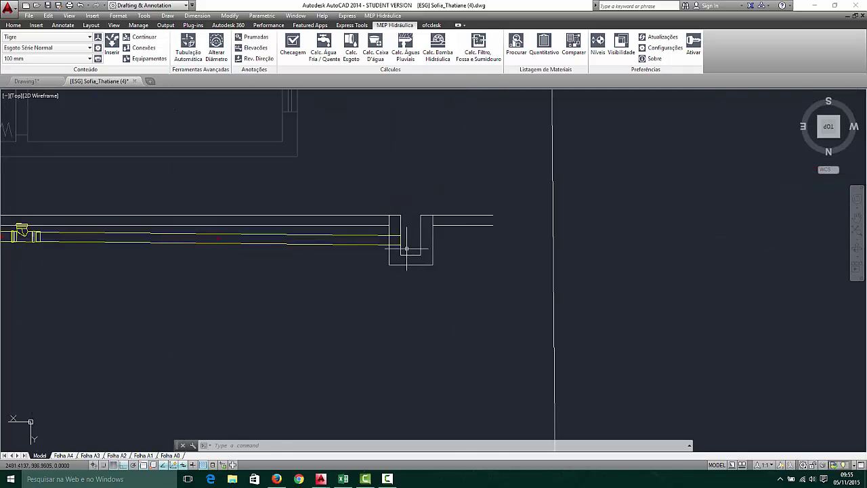
scroll(409, 250, down, 5)
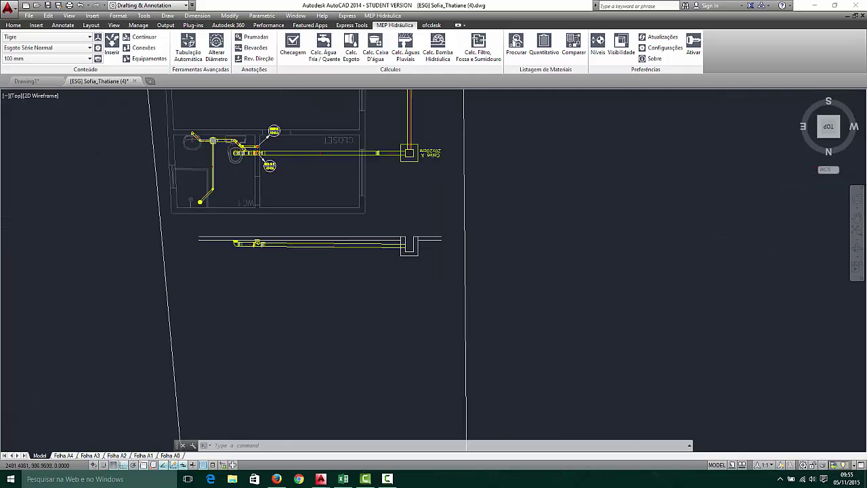
Copy the DN 100 pipe-end symbol from section AA of the 60x60cm inspection box E detail to beside the Caixa A section
scroll(459, 220, down, 3)
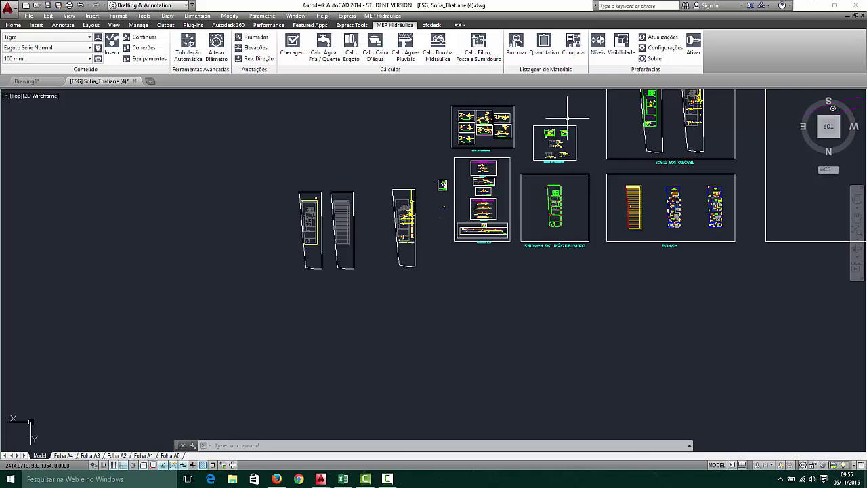
scroll(555, 142, down, 3)
scroll(548, 182, up, 4)
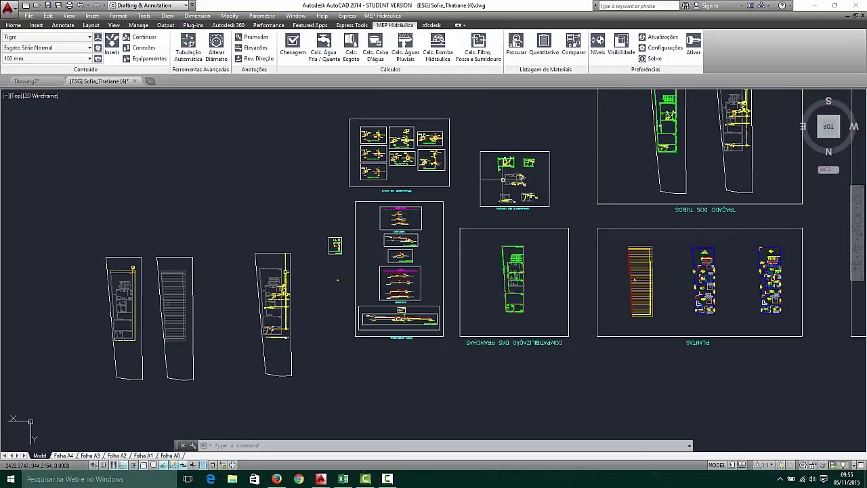
scroll(503, 172, up, 2)
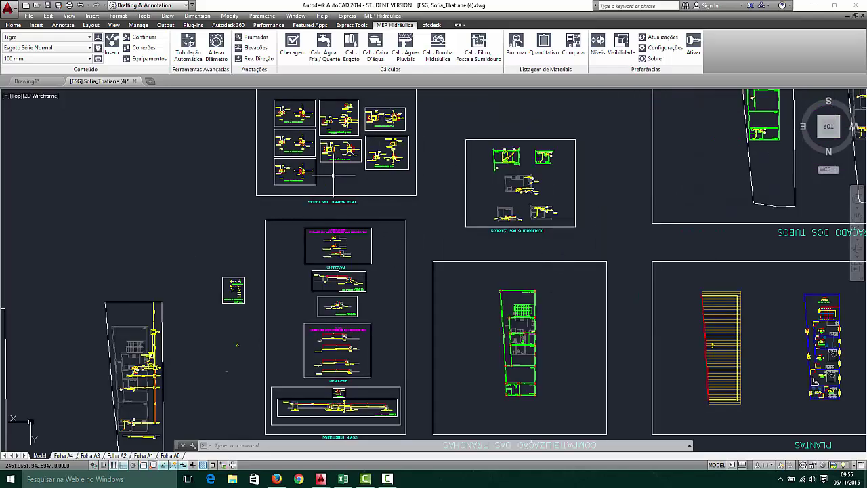
scroll(315, 146, up, 9)
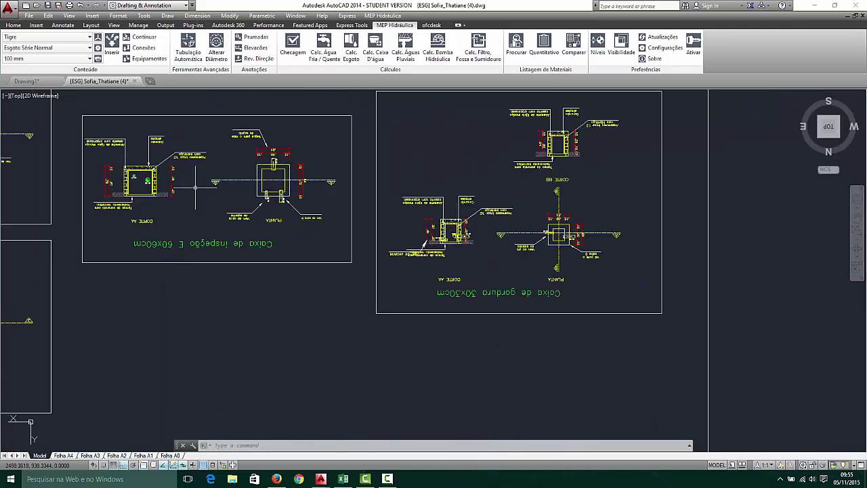
scroll(145, 182, up, 6)
click(155, 177)
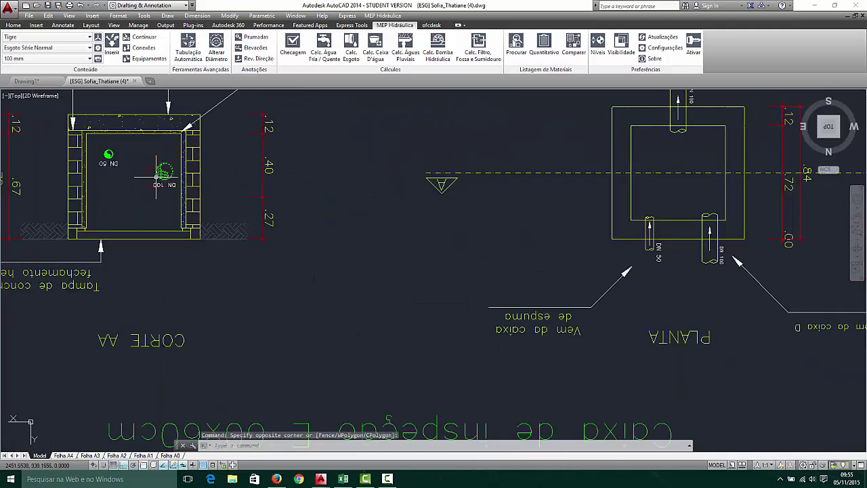
text(co)
key(Return)
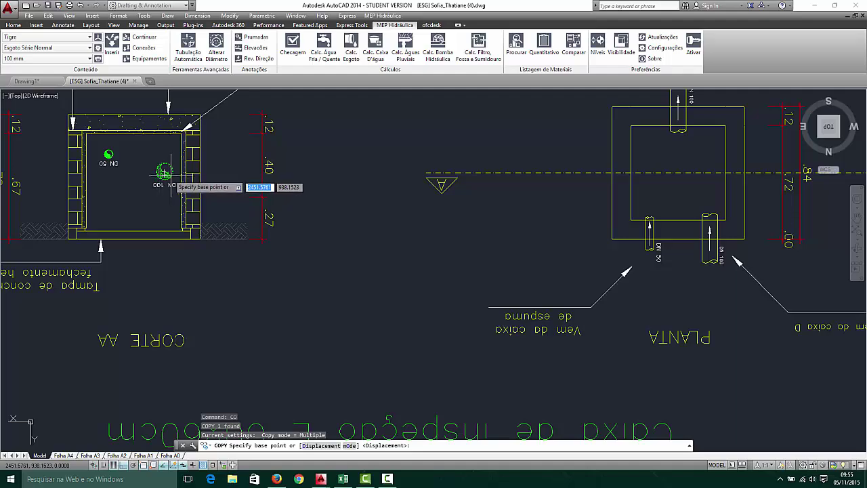
click(164, 172)
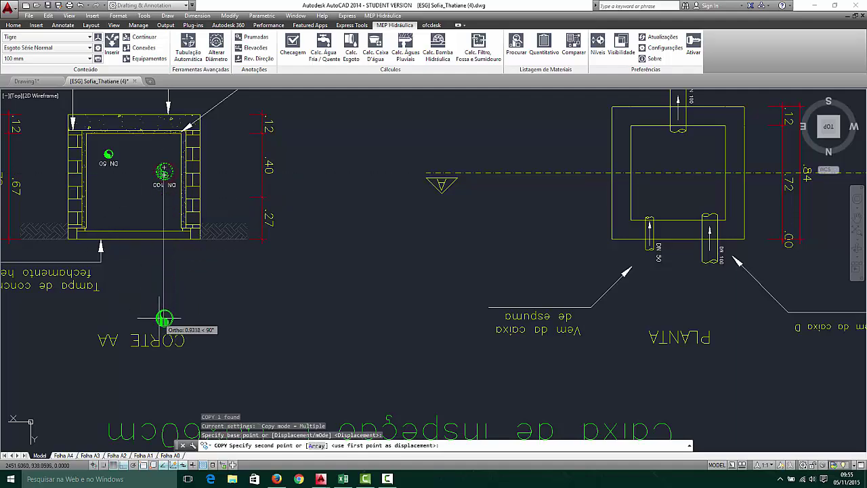
scroll(164, 307, down, 10)
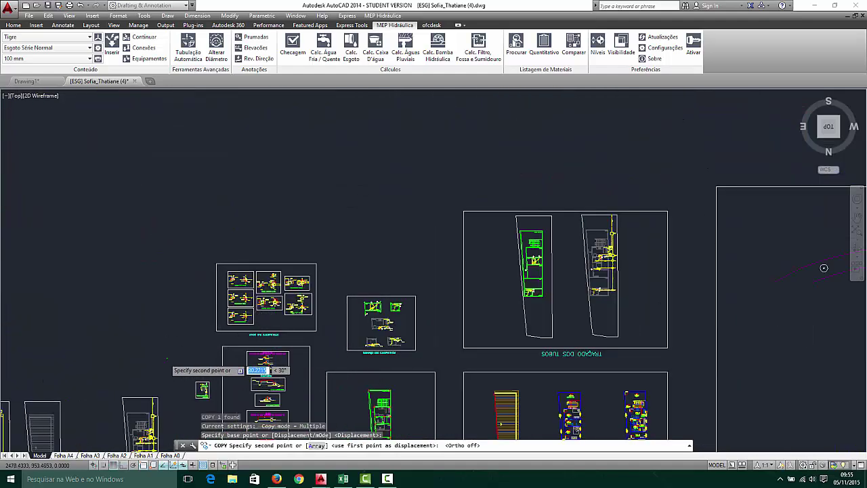
scroll(145, 441, up, 10)
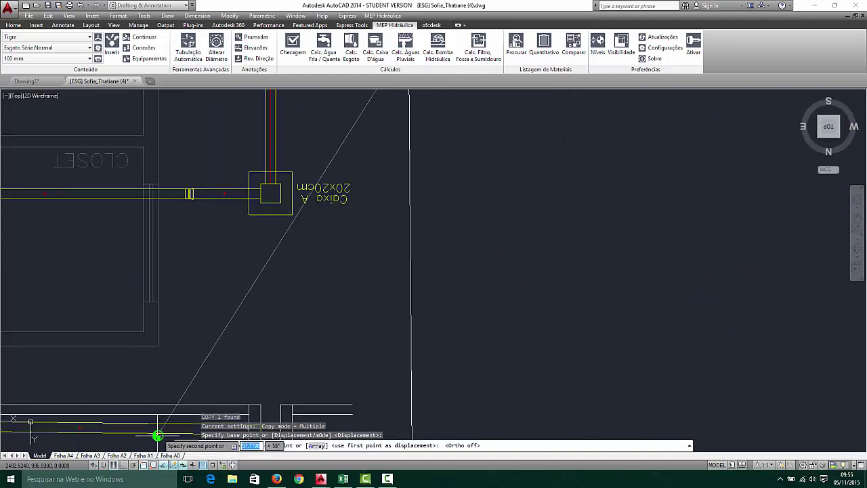
scroll(206, 342, up, 3)
key(Escape)
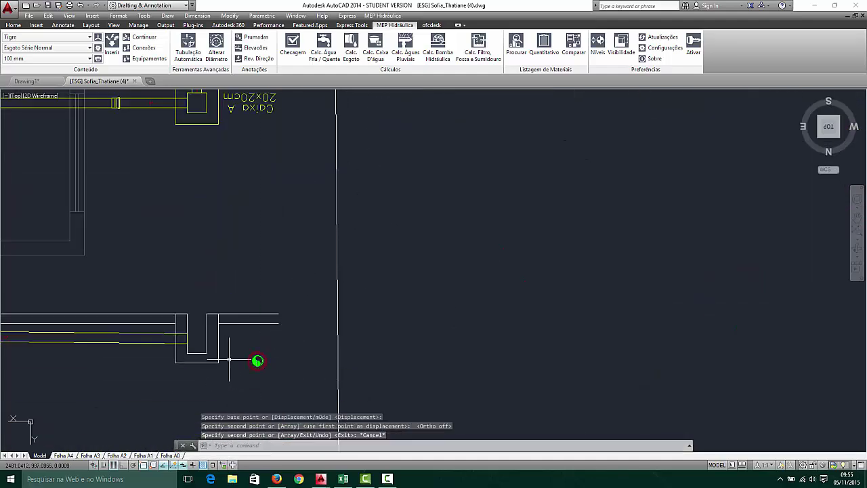
Move the copied pipe-end symbol by its lowest point onto the inner floor line of the Caixa A section
click(238, 349)
click(278, 381)
scroll(243, 369, up, 4)
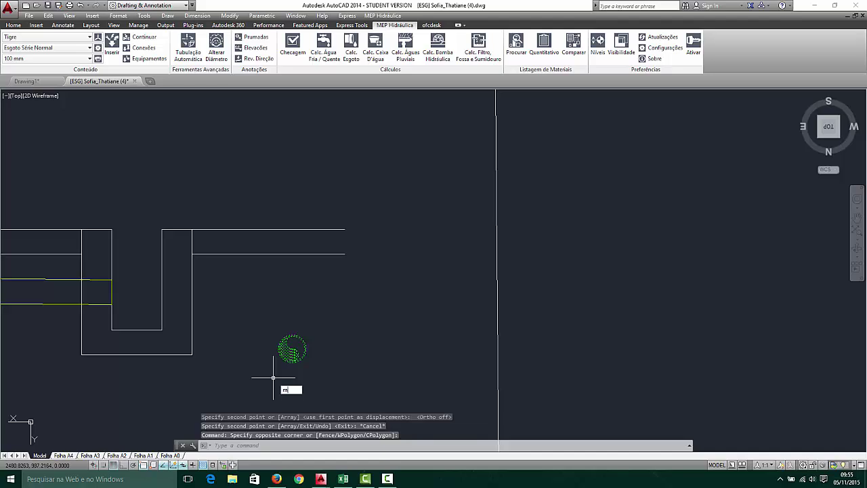
key(Return)
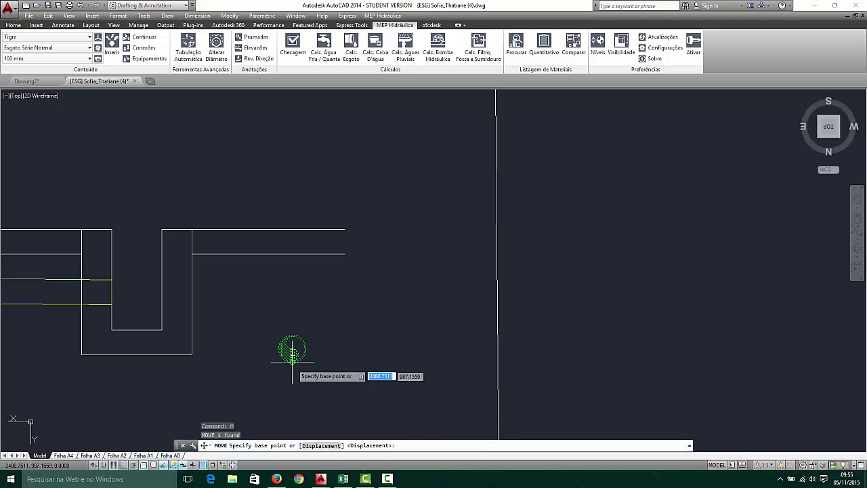
click(291, 364)
scroll(139, 319, up, 4)
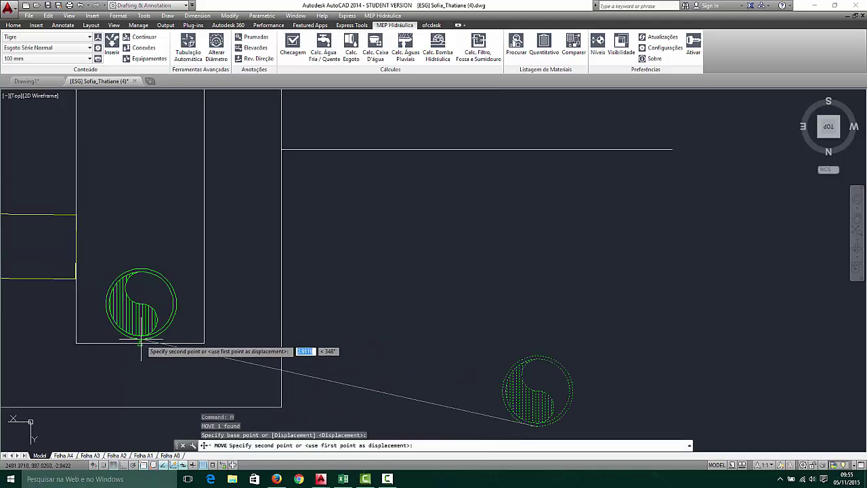
click(140, 342)
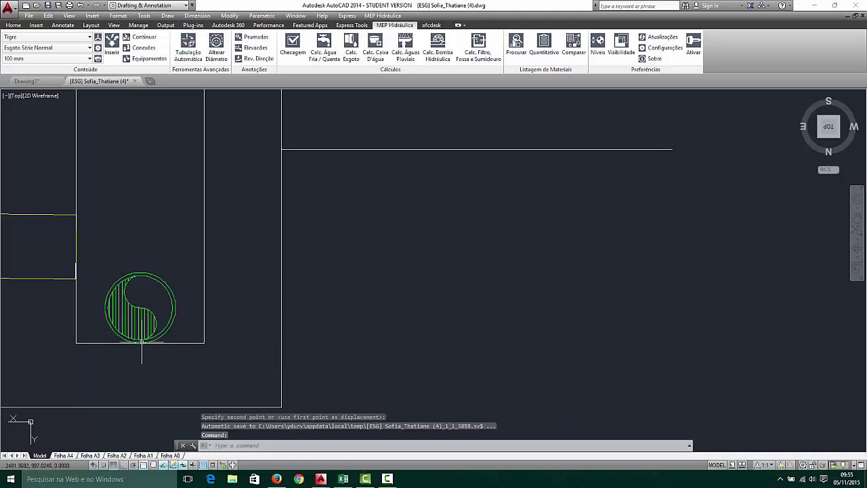
scroll(256, 204, down, 5)
key(Escape)
Check the pipe-end symbol's alignment with a temporary vertical line from the centre of the vertical pipe at Caixa A in the plan
scroll(257, 204, up, 6)
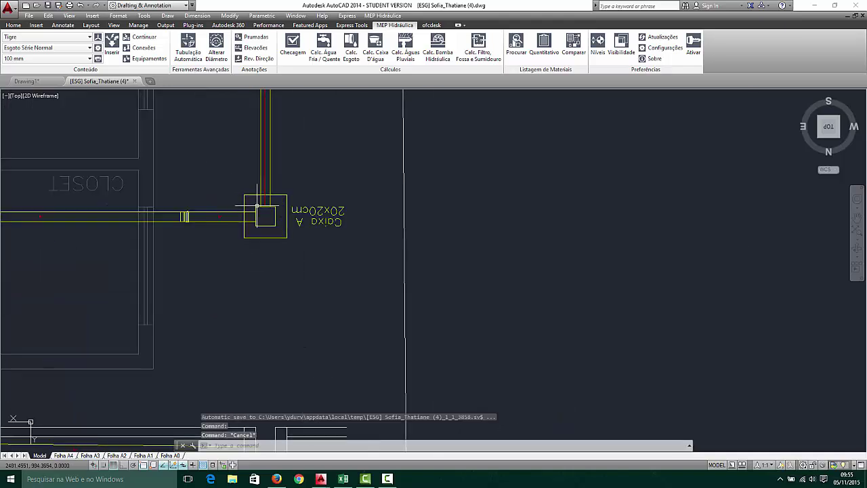
text(l)
key(Return)
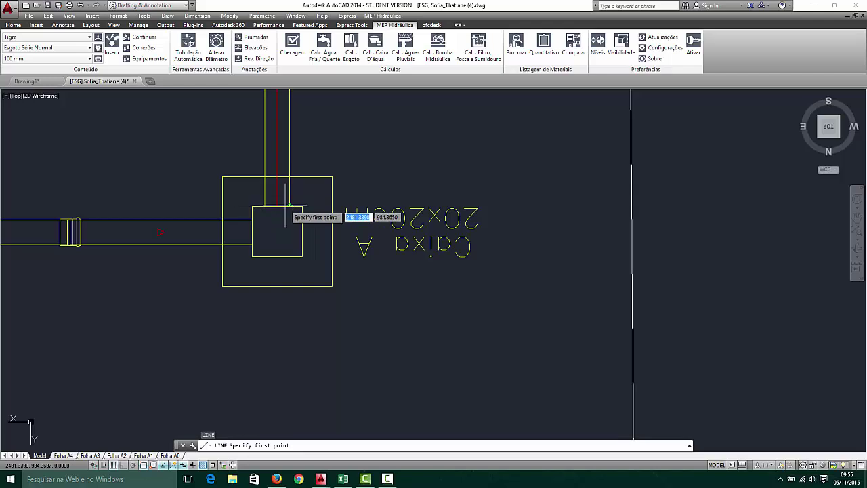
click(275, 206)
scroll(282, 246, down, 5)
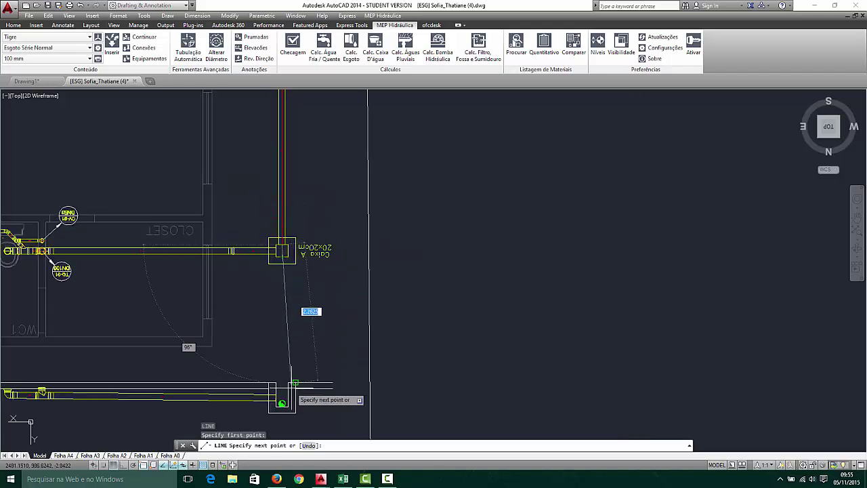
scroll(284, 401, up, 5)
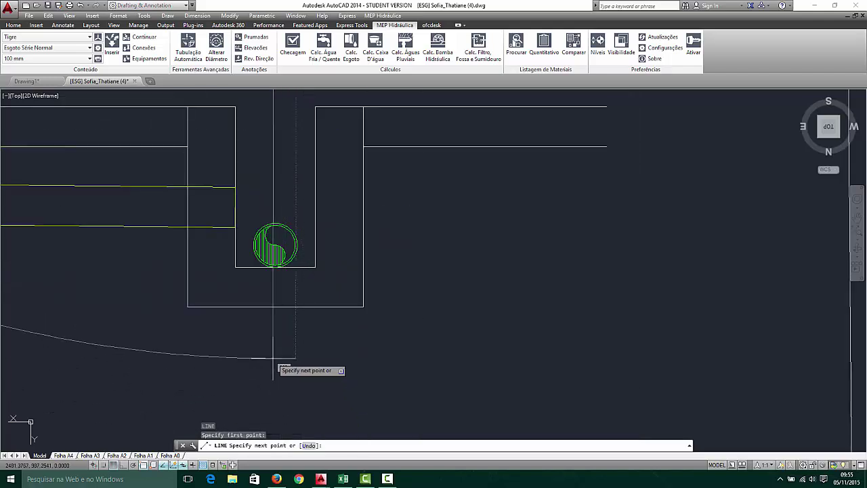
key(F8)
scroll(276, 252, up, 4)
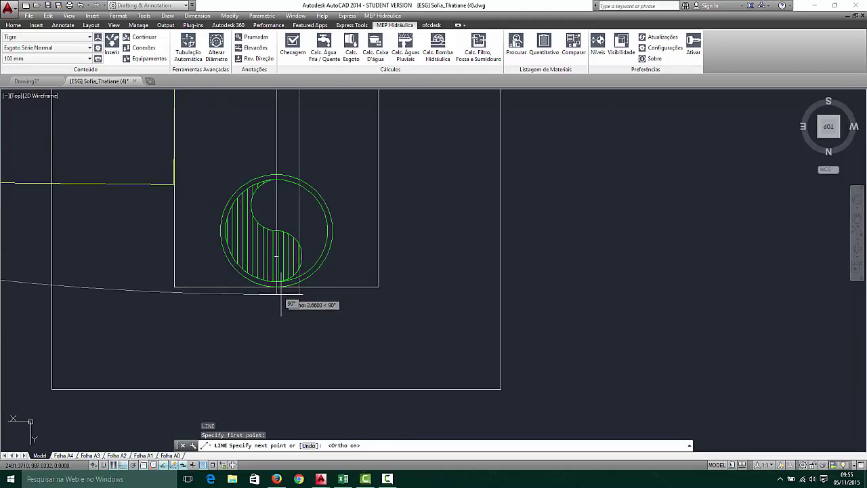
key(Escape)
scroll(281, 270, down, 9)
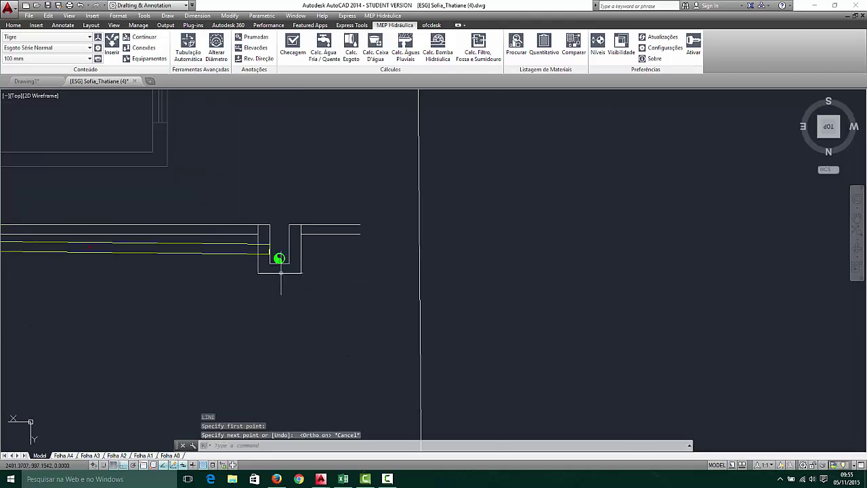
scroll(287, 237, up, 2)
scroll(298, 257, down, 4)
scroll(95, 221, up, 2)
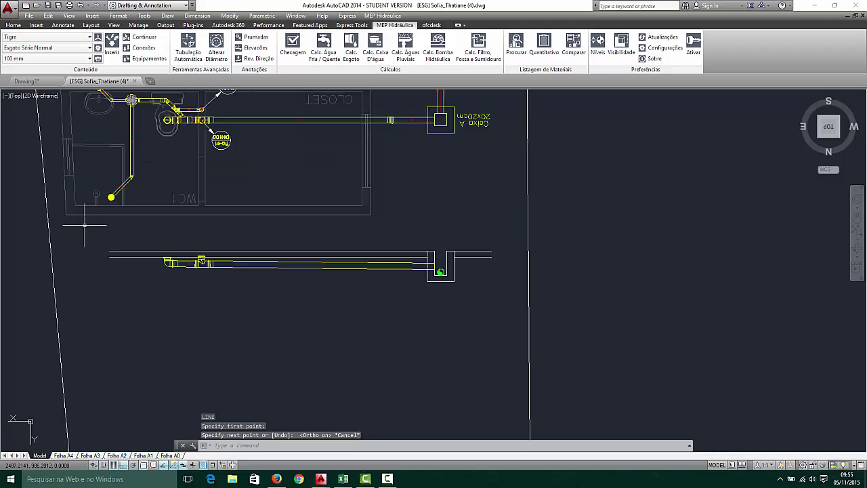
click(84, 229)
click(504, 304)
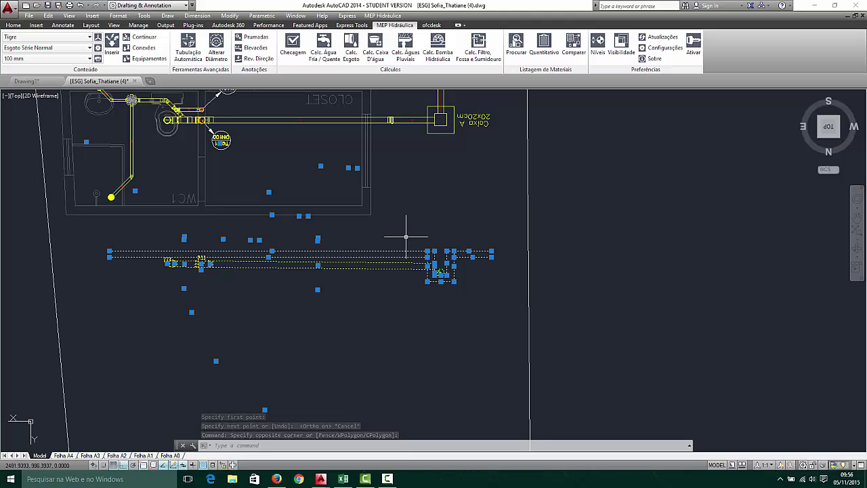
key(Escape)
Select the WC1-to-Caixa A plan run together with its section and rotate the top view 90° clockwise
scroll(431, 222, down, 3)
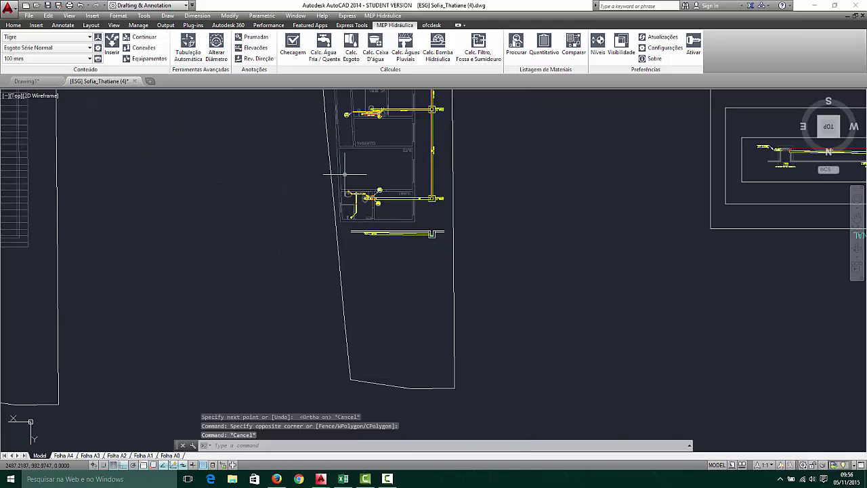
click(277, 164)
click(478, 252)
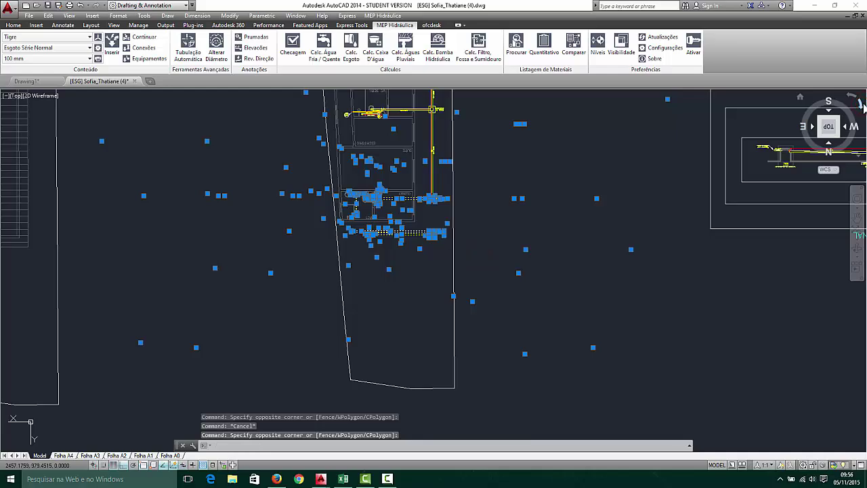
click(859, 101)
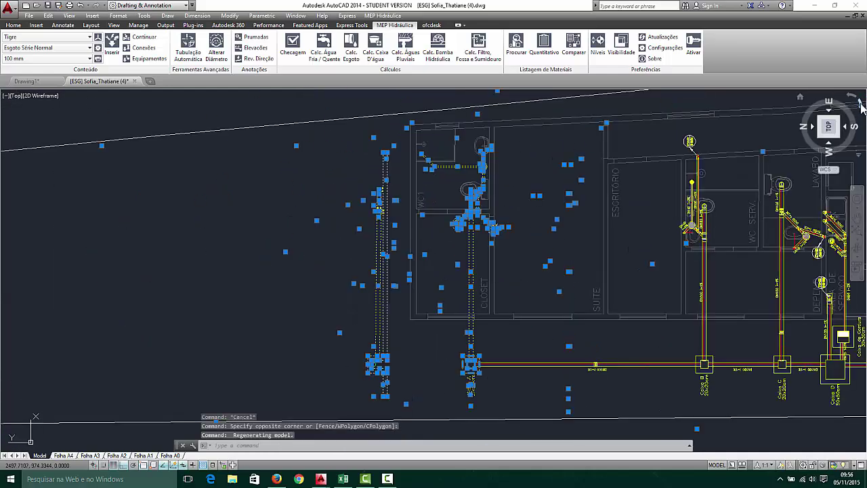
Rotate the box and pipe section profile above the closet by 180° about the end of its ground line
click(859, 102)
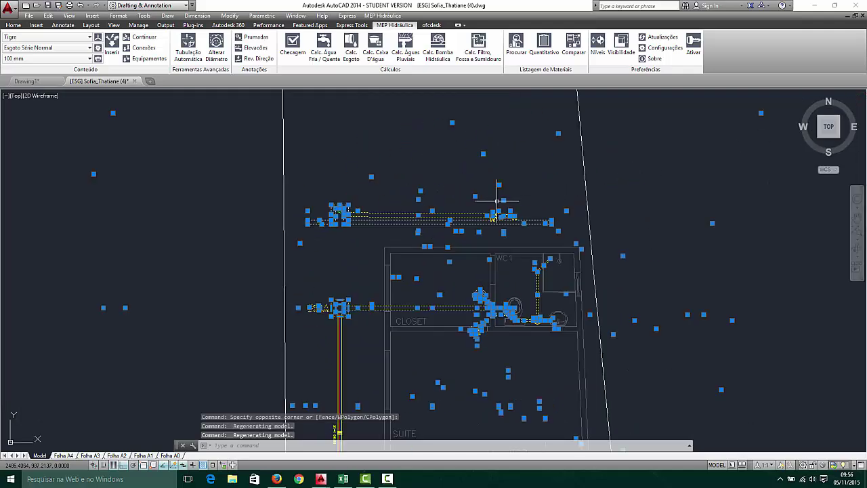
key(Escape)
click(195, 180)
click(582, 242)
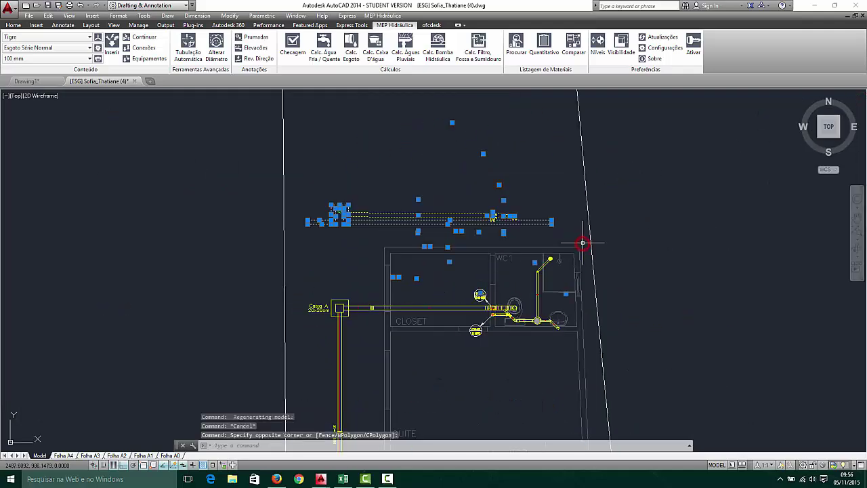
text(ro)
key(Return)
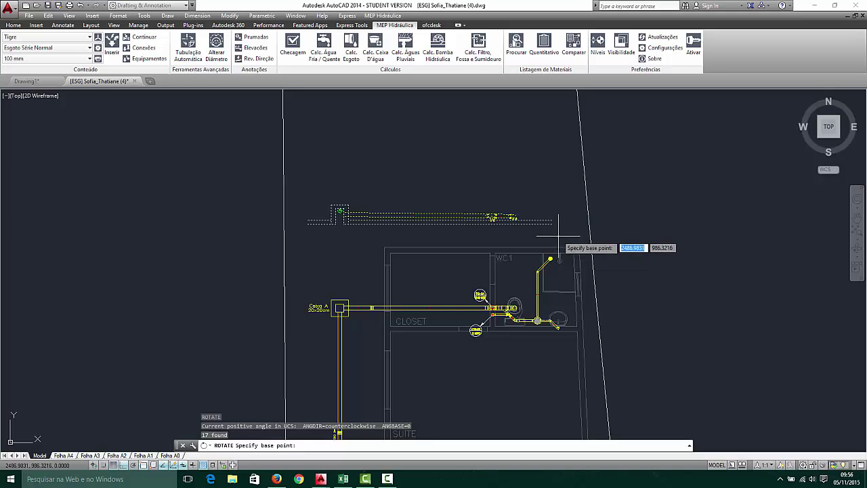
click(553, 224)
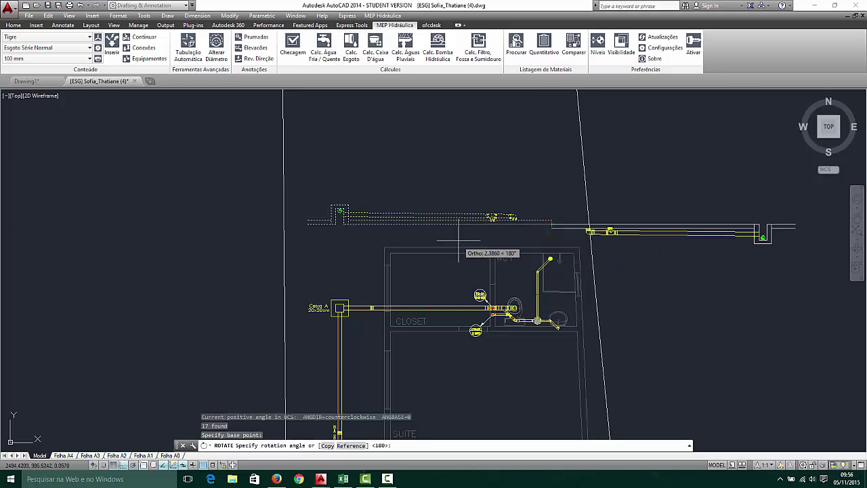
key(Escape)
Move the rotated section profile horizontally to the empty area beyond the plot's west boundary
click(502, 184)
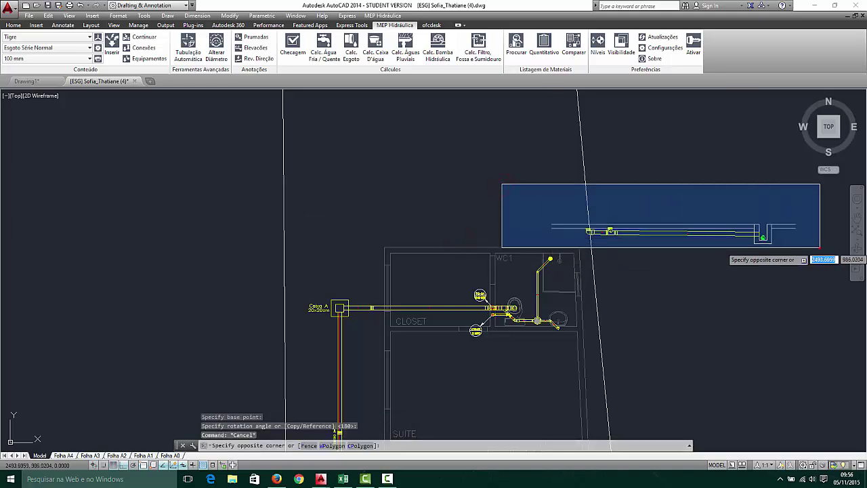
click(819, 248)
key(Return)
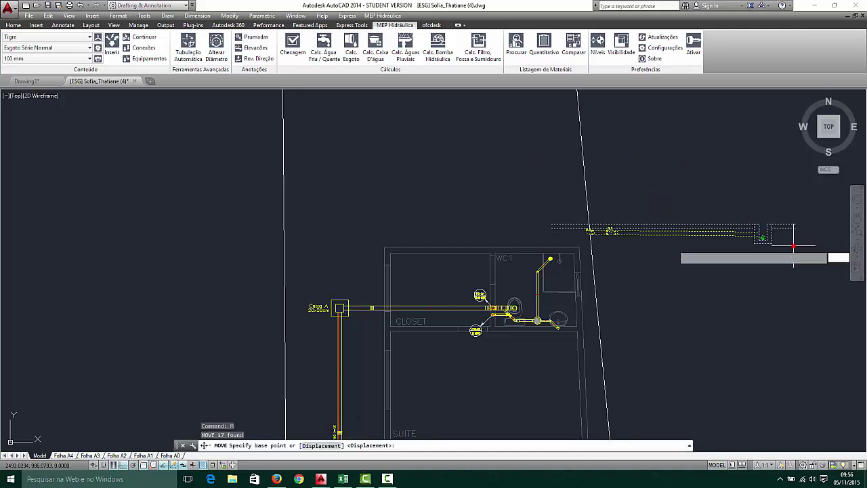
click(794, 245)
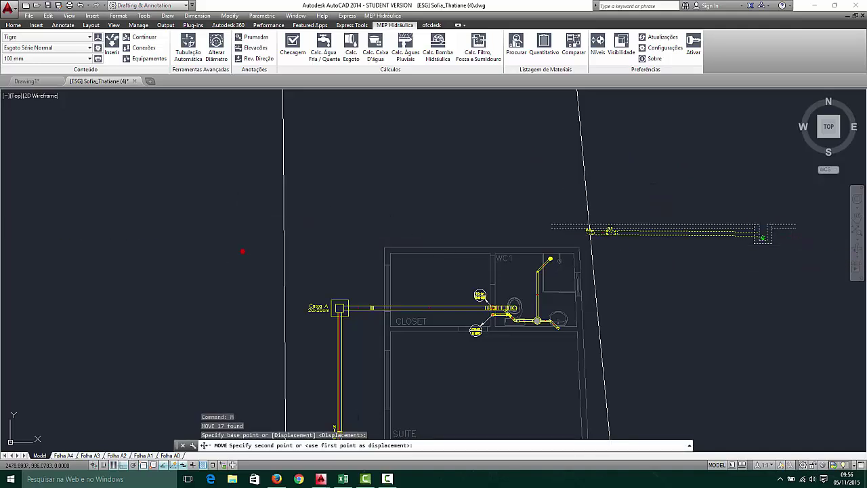
key(Escape)
Erase the whole section profile lying west of the plot
scroll(272, 236, down, 5)
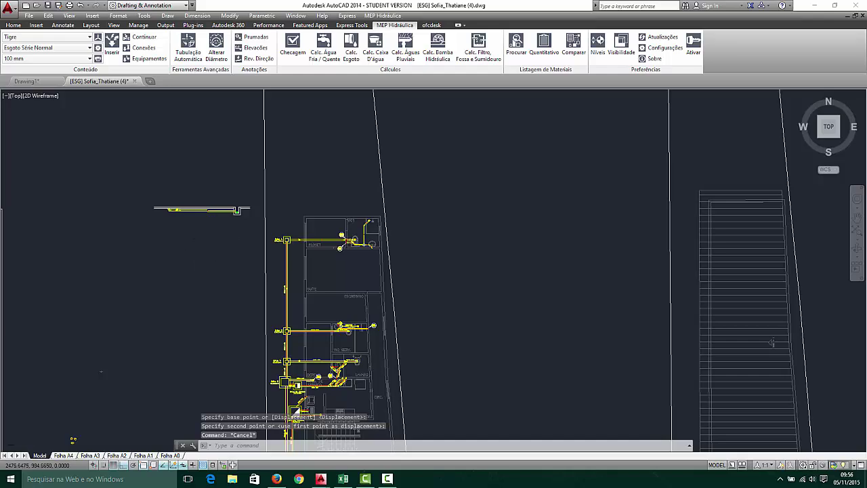
scroll(212, 233, up, 2)
scroll(212, 232, down, 4)
scroll(155, 232, up, 4)
click(163, 148)
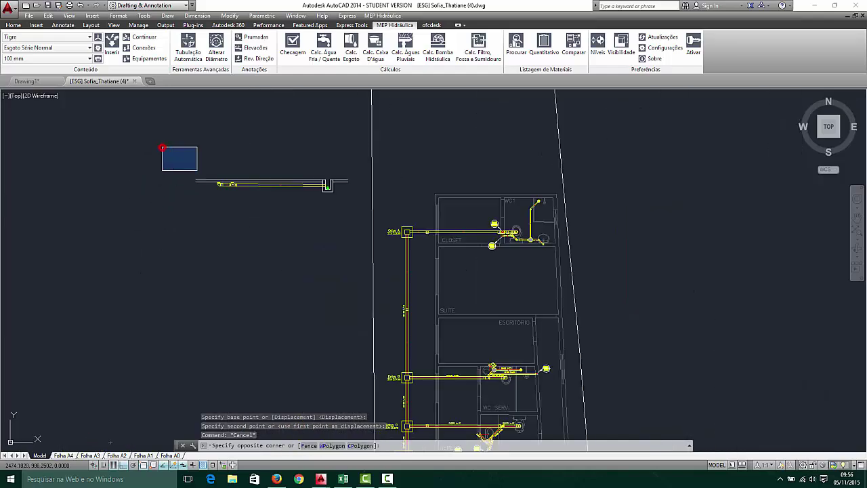
click(366, 211)
key(Delete)
Examine the project's finished box details in the DETALHAMENTO DAS CAIXAS frame near the longitudinal sections
scroll(282, 201, down, 3)
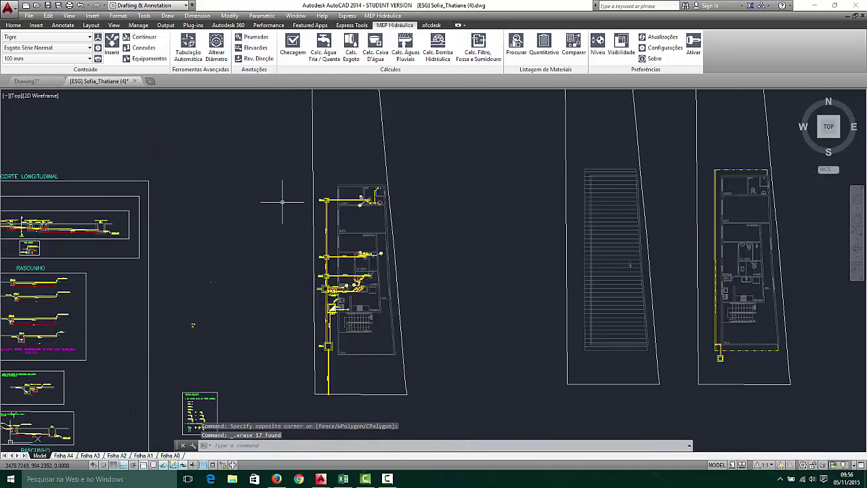
scroll(206, 208, down, 4)
scroll(124, 308, up, 2)
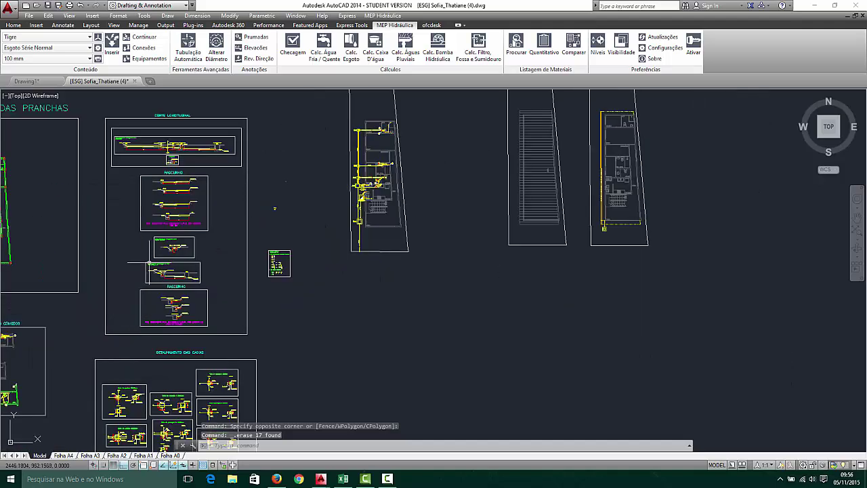
scroll(150, 262, down, 4)
scroll(83, 328, up, 4)
scroll(162, 301, up, 4)
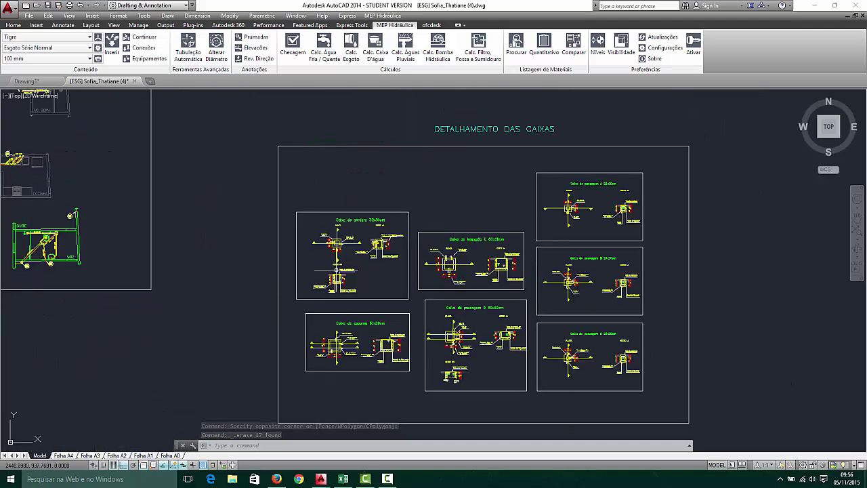
Look through the template's passage, grease and inspection box models under DETALHAMENTO DAS CAIXAS
scroll(104, 297, down, 8)
scroll(174, 286, up, 5)
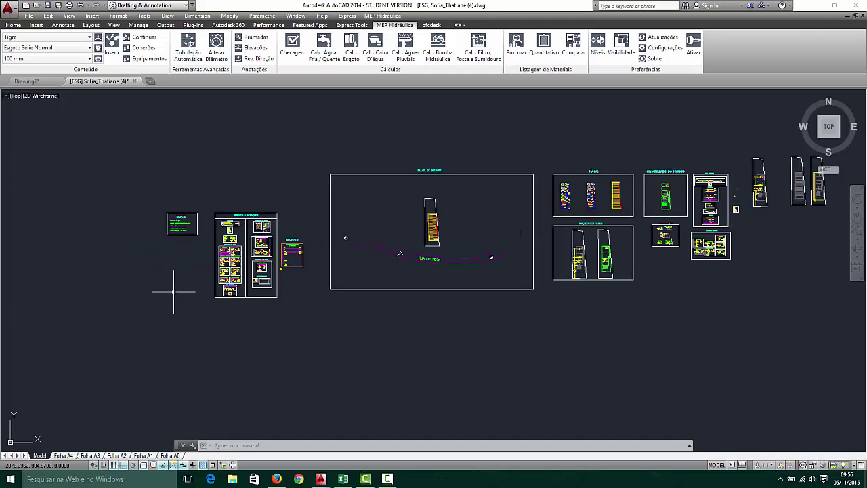
scroll(250, 157, up, 5)
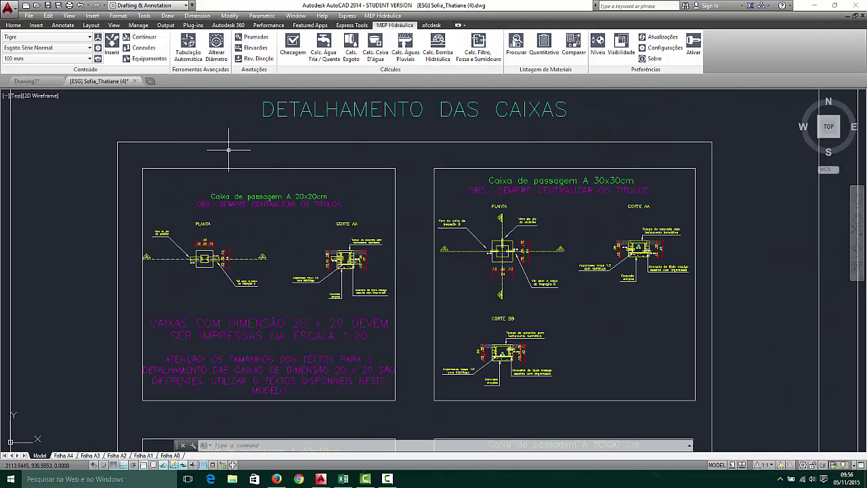
scroll(469, 252, down, 4)
scroll(439, 347, up, 8)
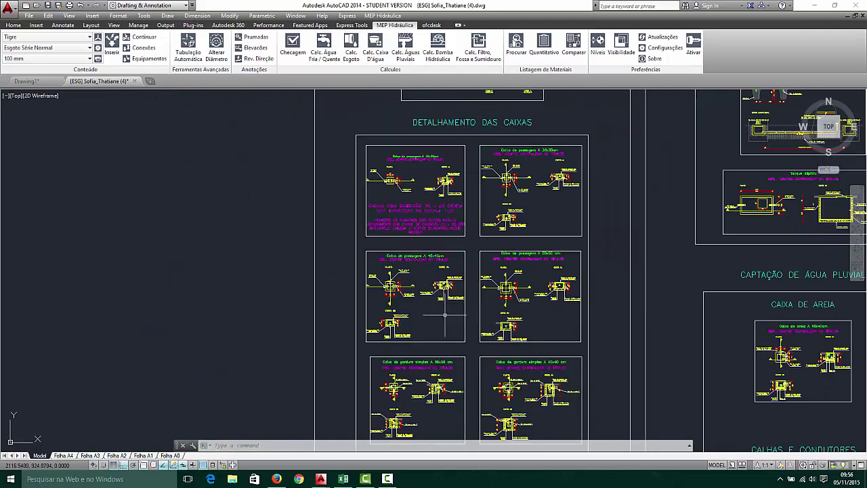
scroll(506, 269, down, 3)
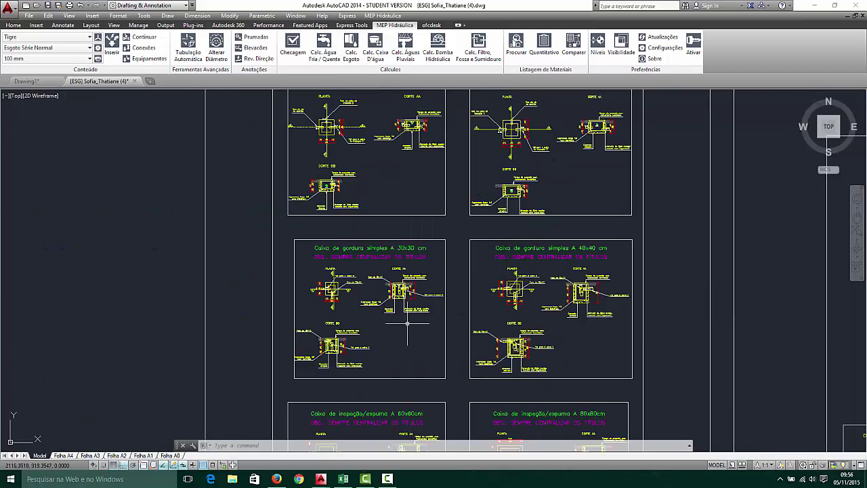
scroll(407, 323, down, 5)
scroll(412, 355, up, 6)
scroll(419, 399, down, 3)
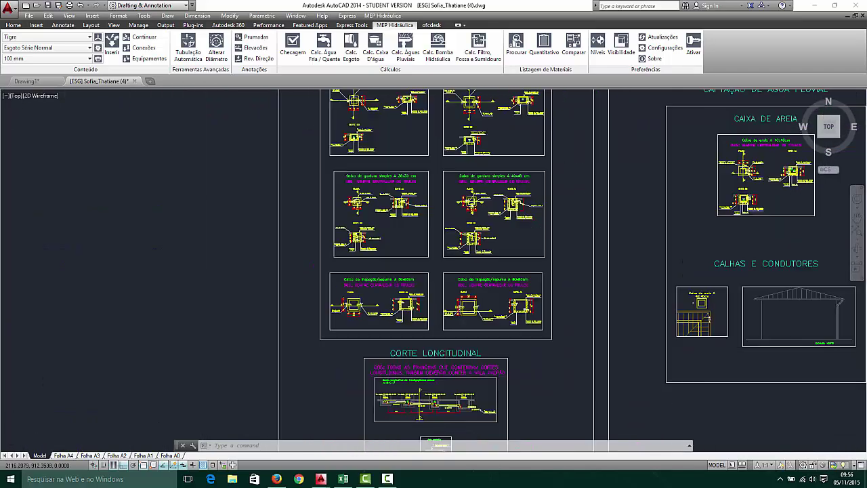
scroll(706, 203, down, 4)
scroll(335, 269, up, 7)
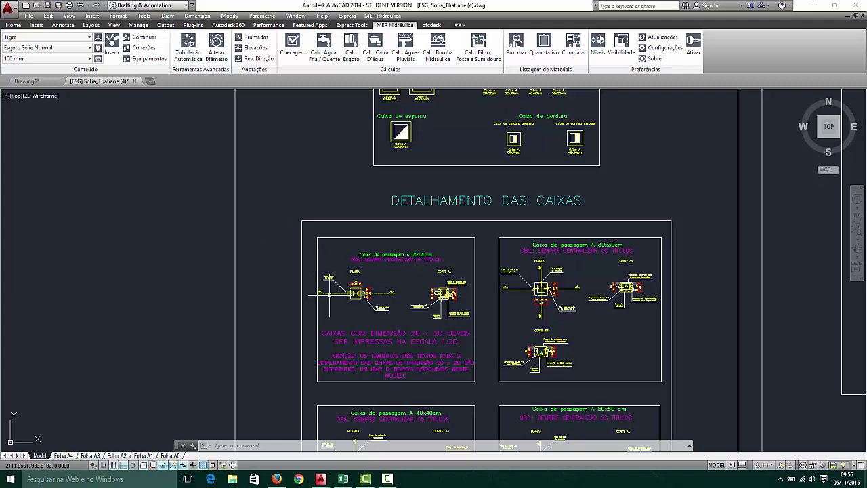
scroll(379, 278, up, 8)
scroll(377, 252, down, 6)
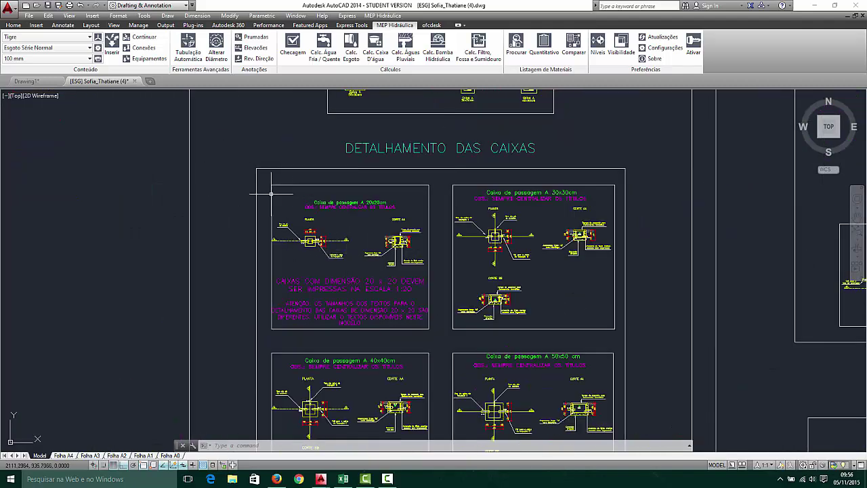
scroll(369, 235, down, 6)
scroll(547, 226, up, 2)
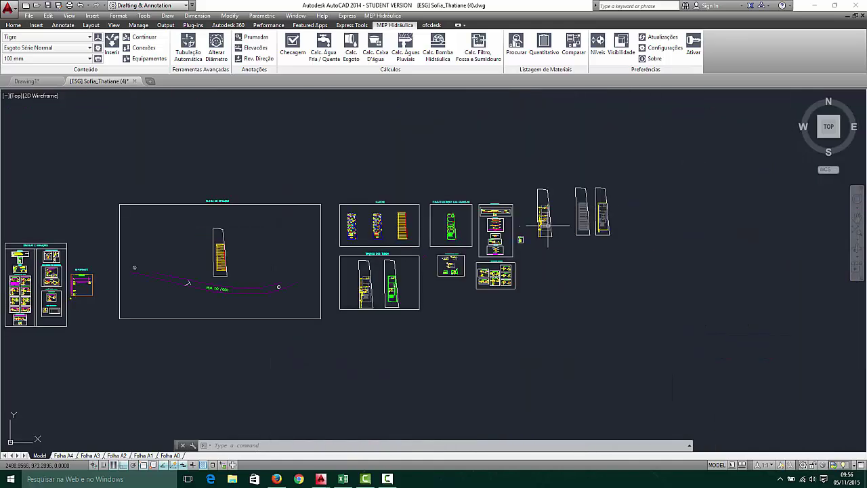
scroll(401, 248, down, 6)
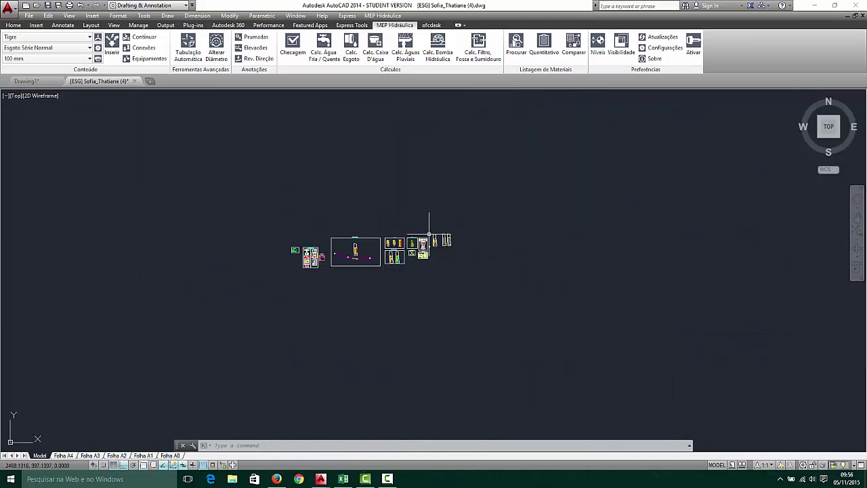
Undo the view changes and the erasure of the section profile west of the plot
key(ctrl+z)
key(ctrl+z)
key(ctrl+z)
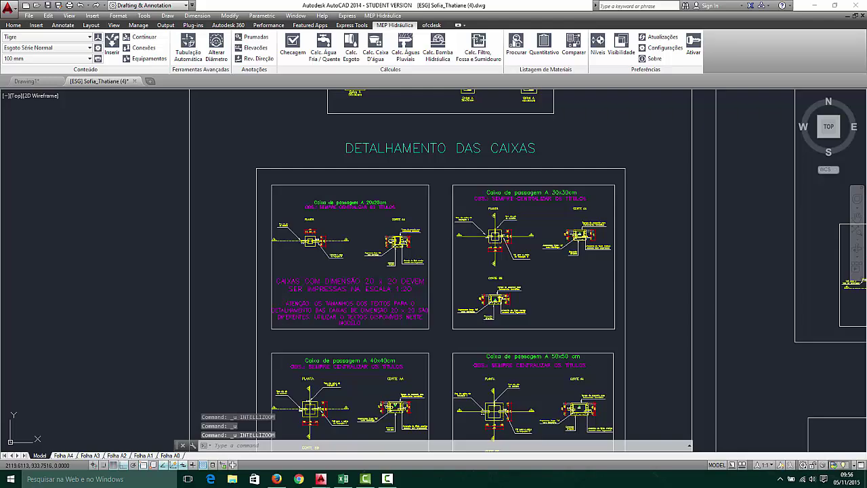
key(ctrl+z)
key(ctrl+z)
key(ctrl+z)
key(ctrl+z)
key(ctrl+z)
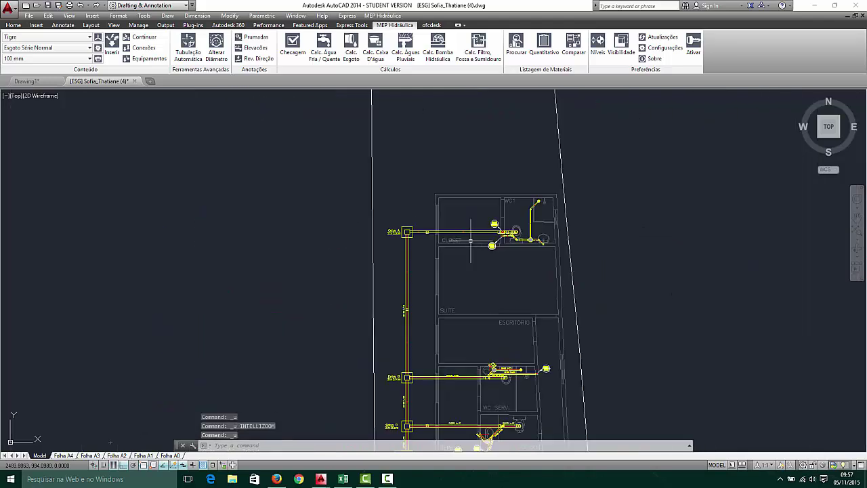
key(ctrl+z)
scroll(255, 162, up, 4)
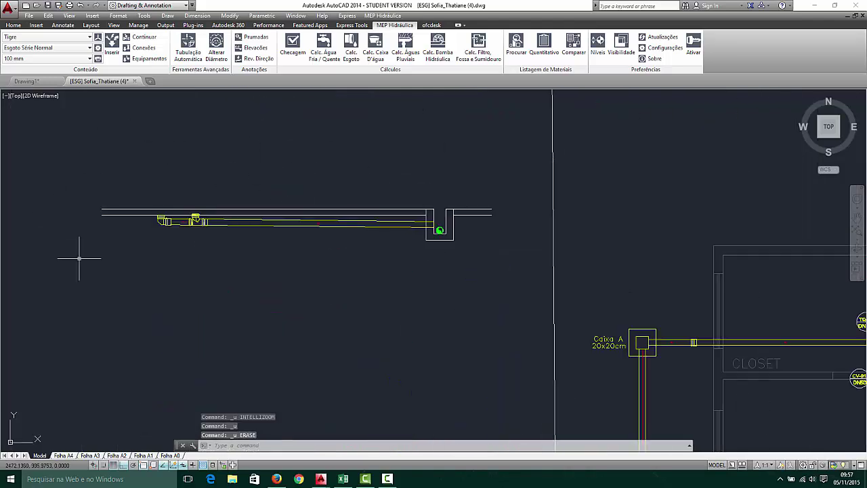
scroll(441, 215, up, 4)
click(370, 176)
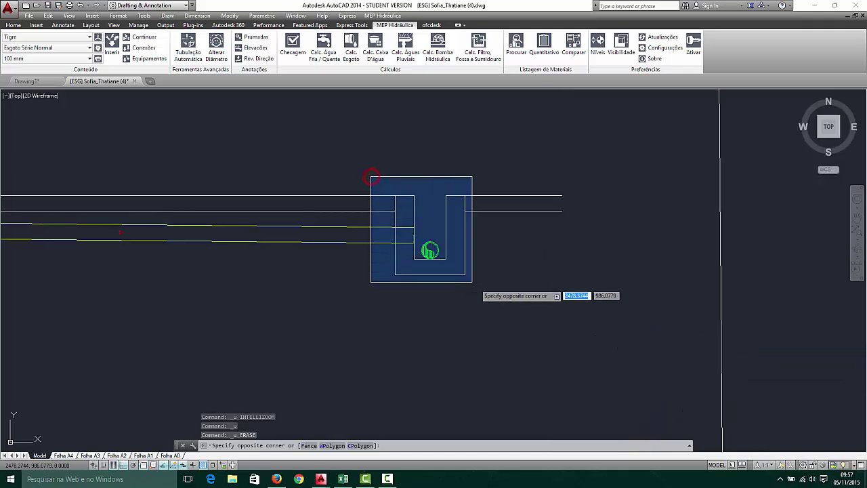
click(482, 285)
scroll(450, 249, down, 10)
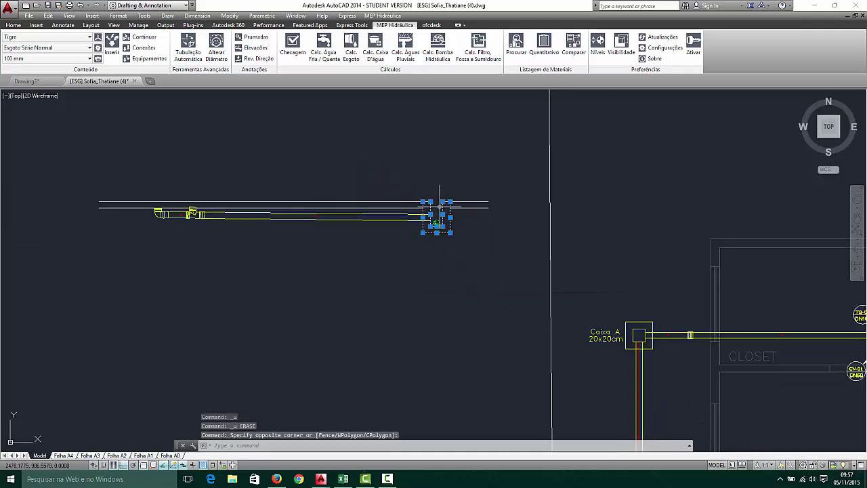
key(Escape)
Measure the box's inner depth in the section profile, from the ground line down to the inner floor corner
scroll(463, 178, down, 3)
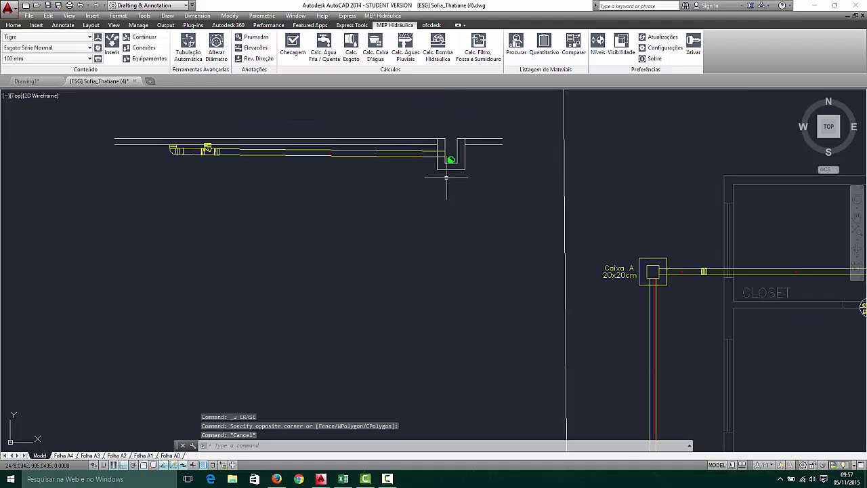
scroll(461, 128, up, 5)
key(Return)
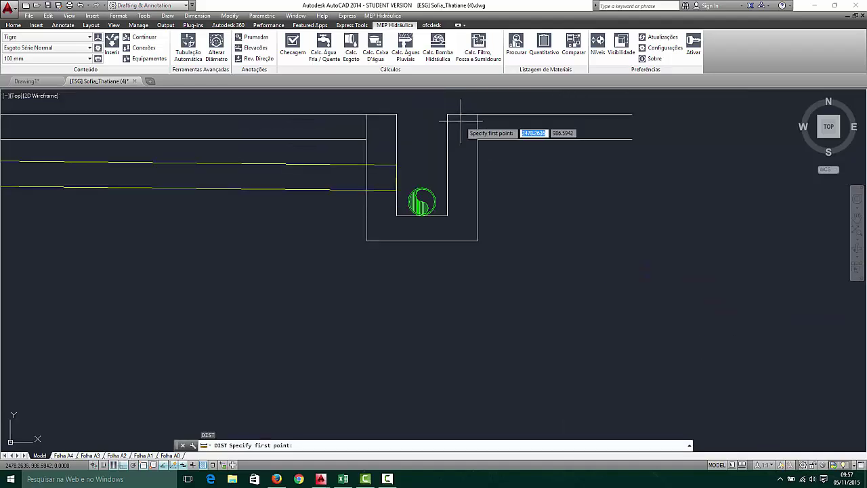
click(447, 114)
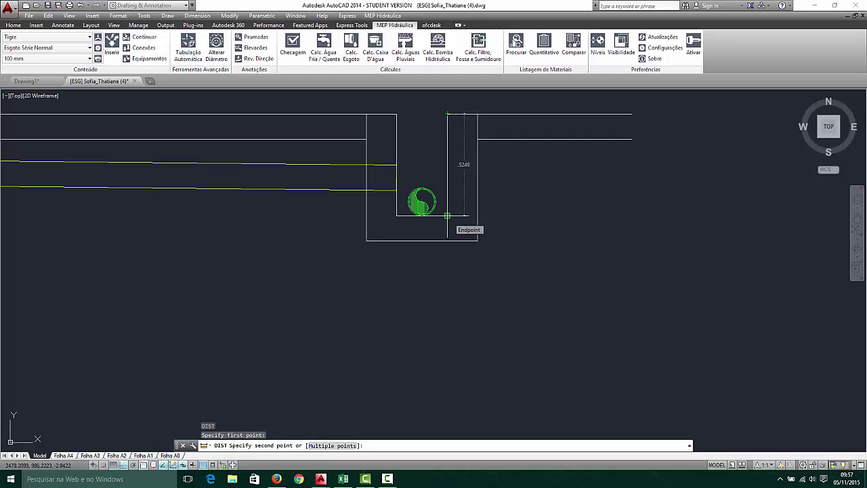
key(Escape)
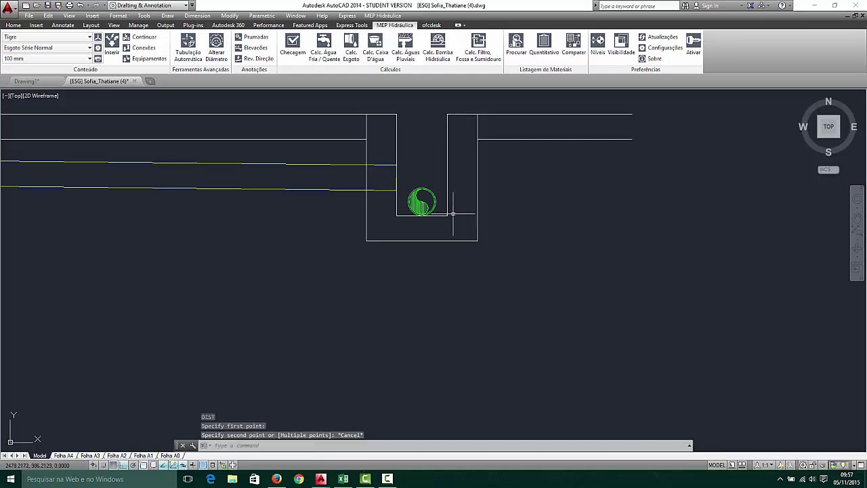
Examine the template detail of the 20x20cm passage box, including its plan, section AA and 1:20 scale note
scroll(513, 215, down, 10)
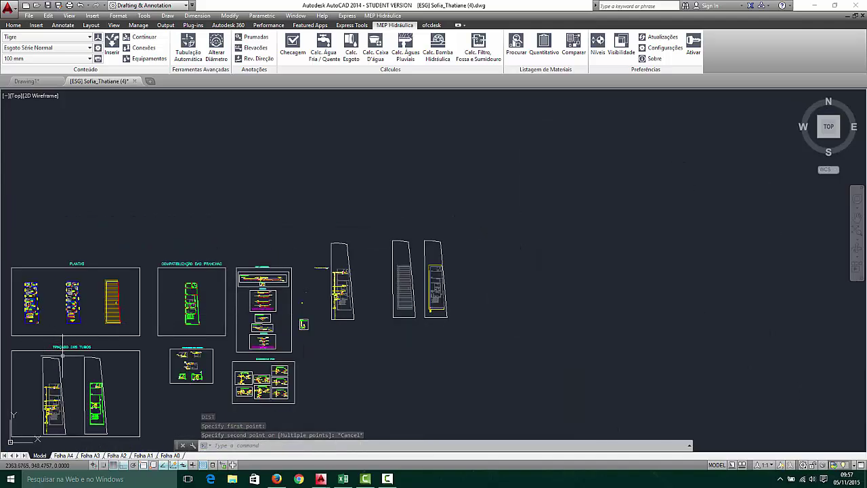
scroll(149, 290, down, 2)
scroll(33, 336, up, 3)
scroll(136, 279, down, 2)
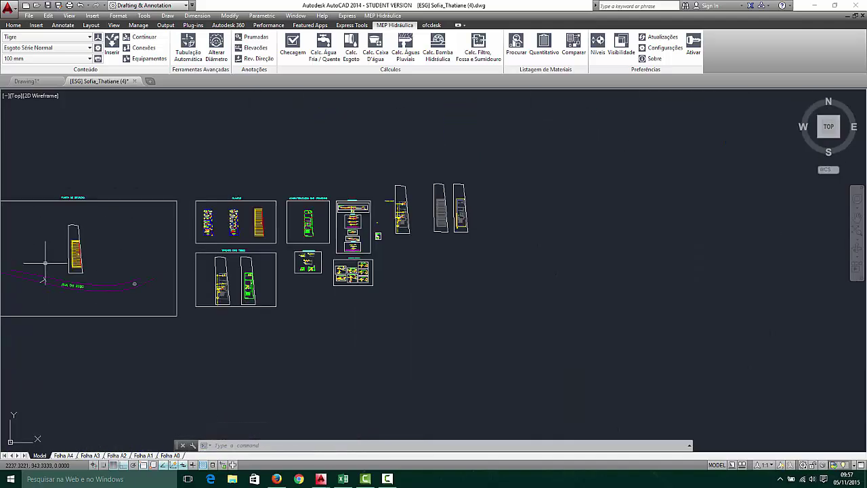
key(Return)
drag(192, 275, 552, 274)
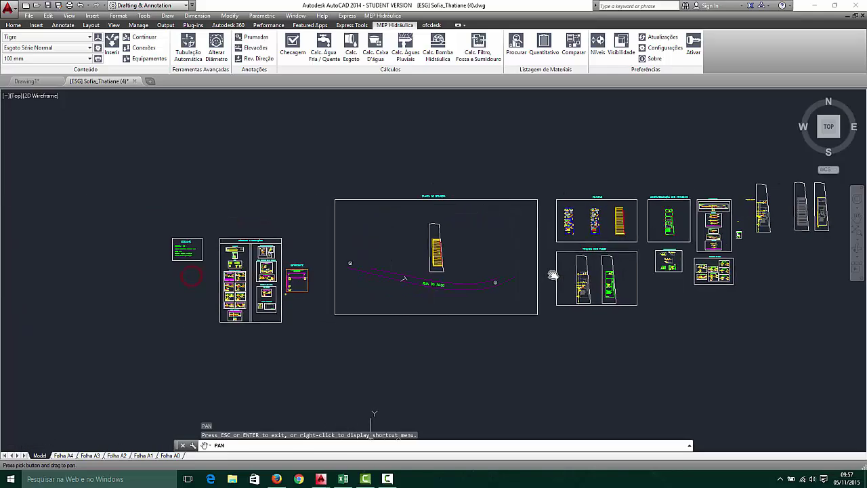
scroll(227, 298, up, 2)
scroll(254, 322, up, 1)
key(Escape)
scroll(224, 232, up, 3)
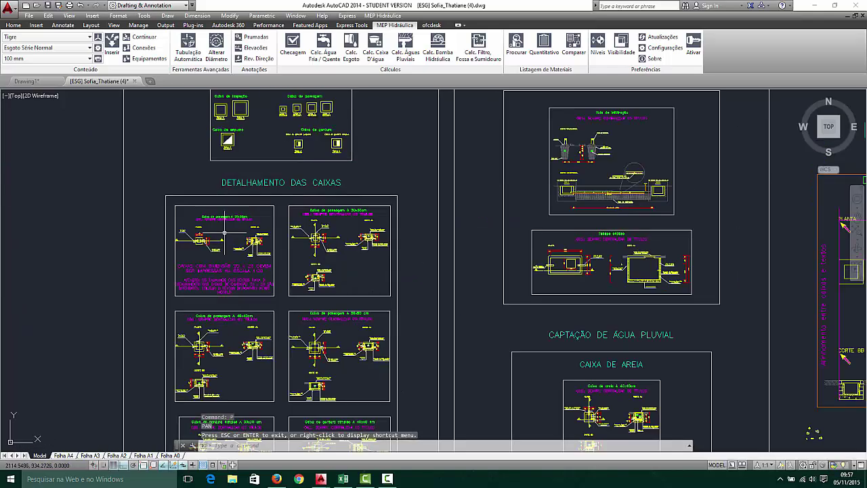
scroll(166, 222, up, 4)
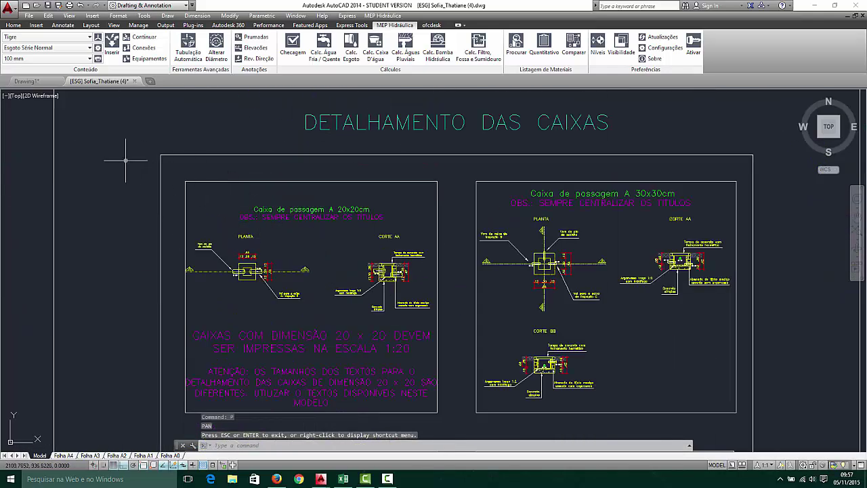
Copy the template's Caixa de passagem A 30x30cm detail with its frame to the empty area above the sewer section profile
click(467, 176)
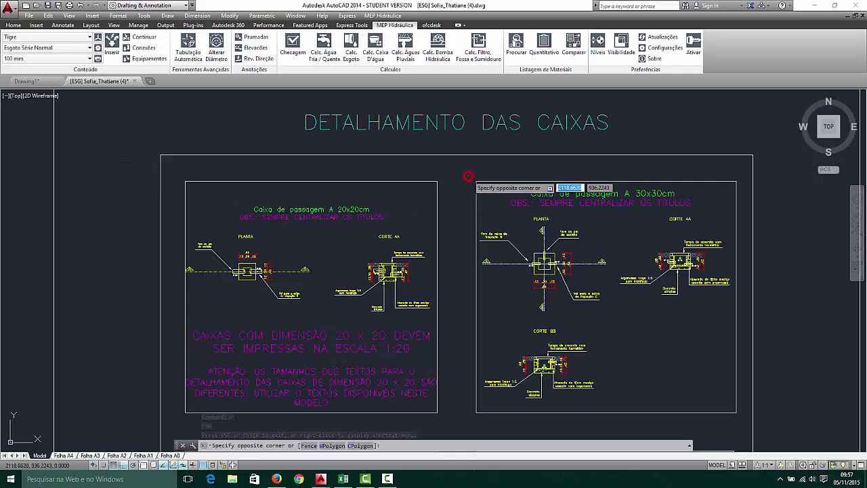
click(743, 421)
text(co)
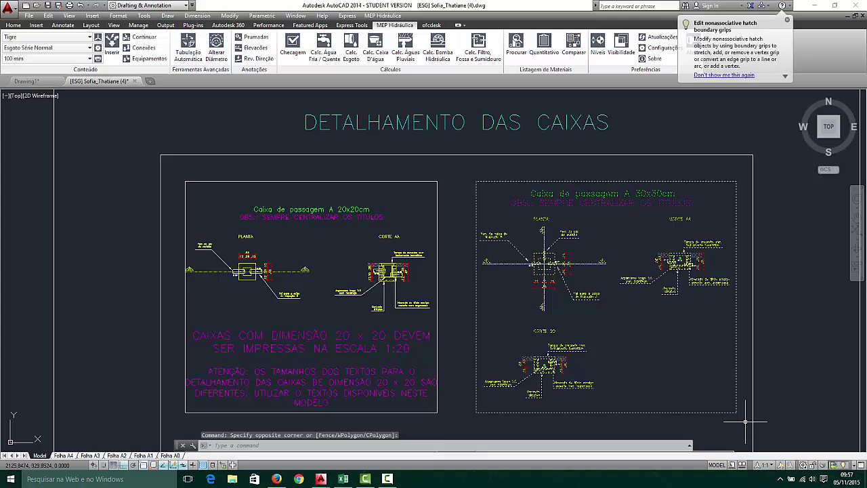
key(Return)
click(744, 413)
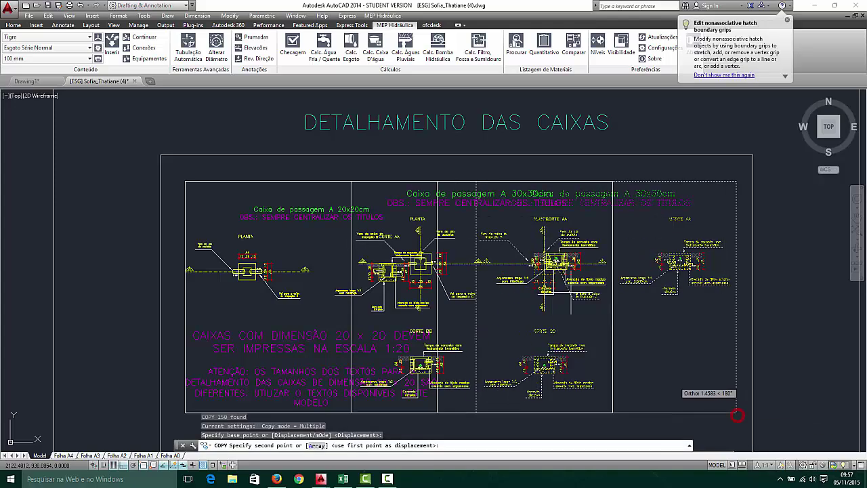
scroll(760, 367, down, 5)
scroll(759, 367, down, 3)
scroll(780, 308, up, 2)
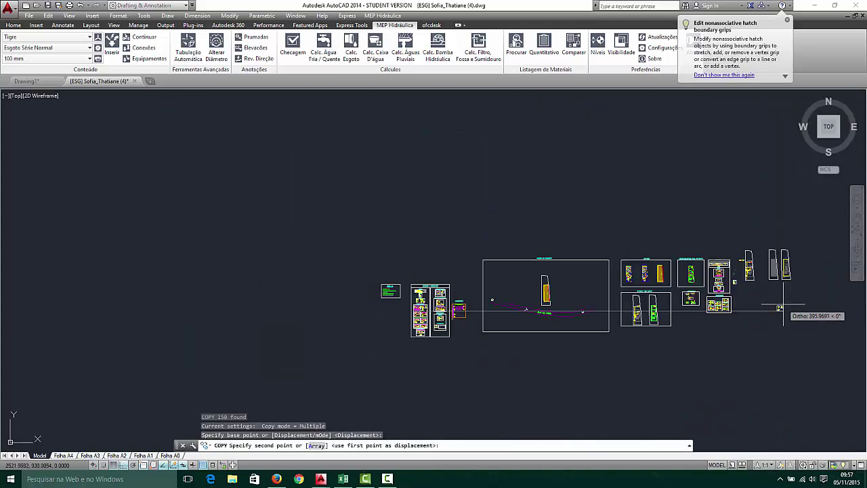
key(F8)
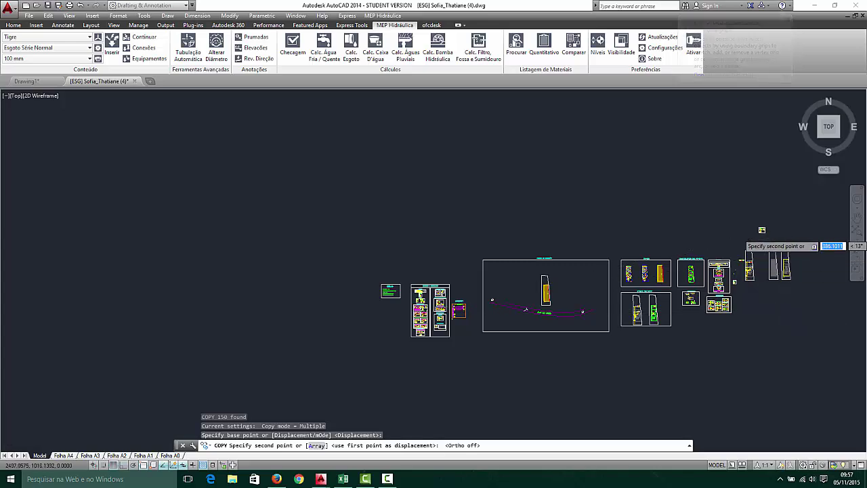
scroll(722, 293, up, 4)
scroll(728, 288, up, 6)
click(708, 352)
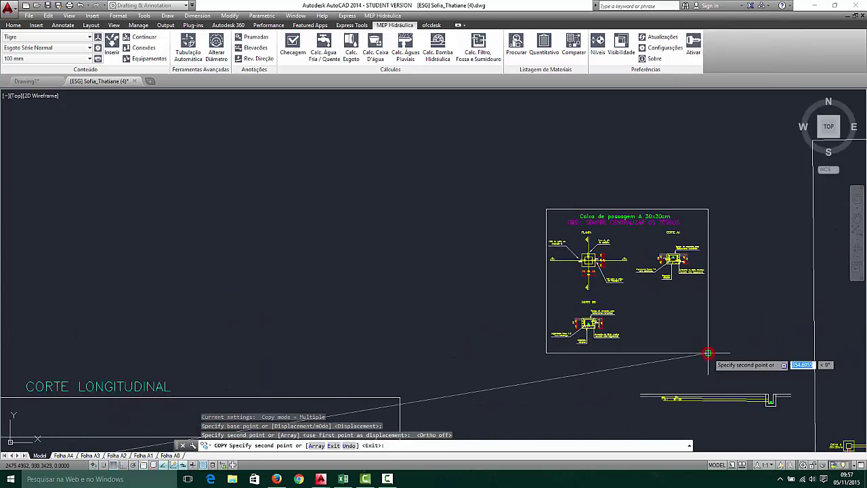
key(Escape)
Compare the copied 30x30cm box detail with the sewer section profile drawn below it
scroll(745, 353, down, 1)
scroll(727, 314, up, 5)
scroll(728, 313, down, 4)
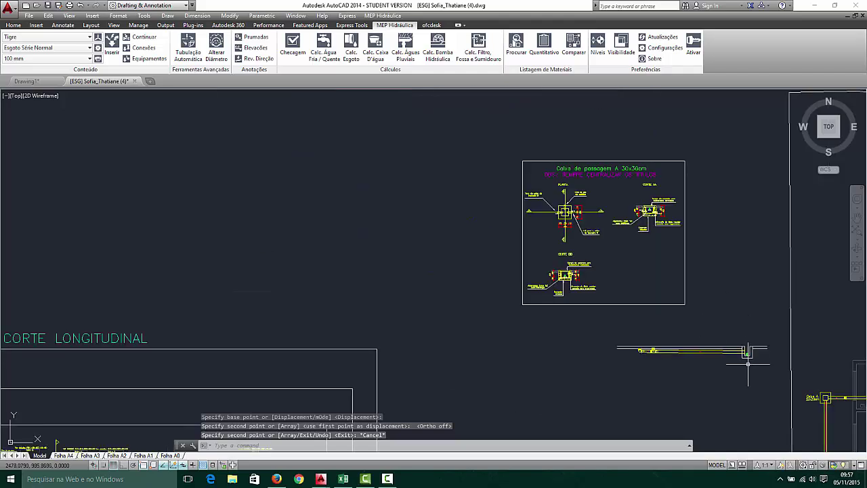
scroll(732, 308, up, 4)
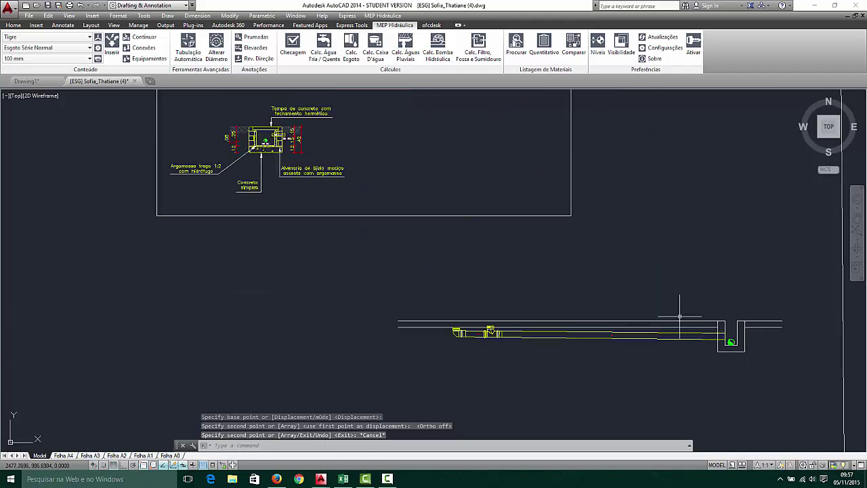
scroll(679, 315, down, 2)
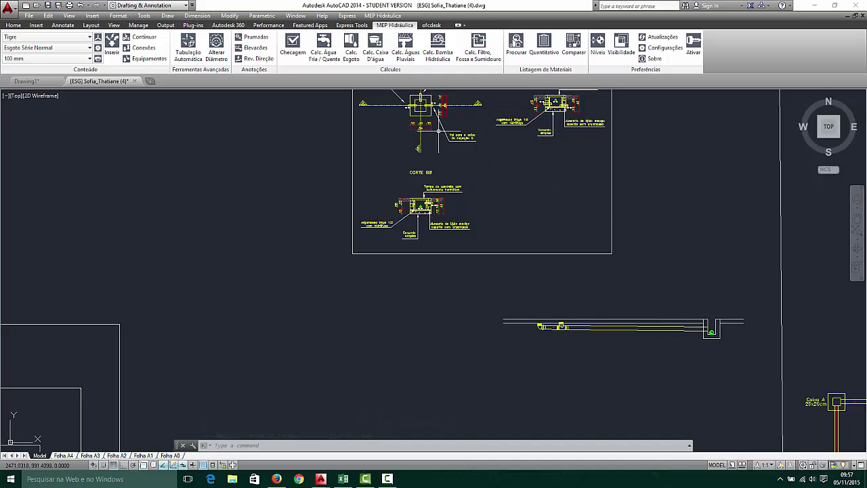
scroll(452, 185, down, 2)
scroll(442, 139, up, 4)
scroll(420, 156, down, 3)
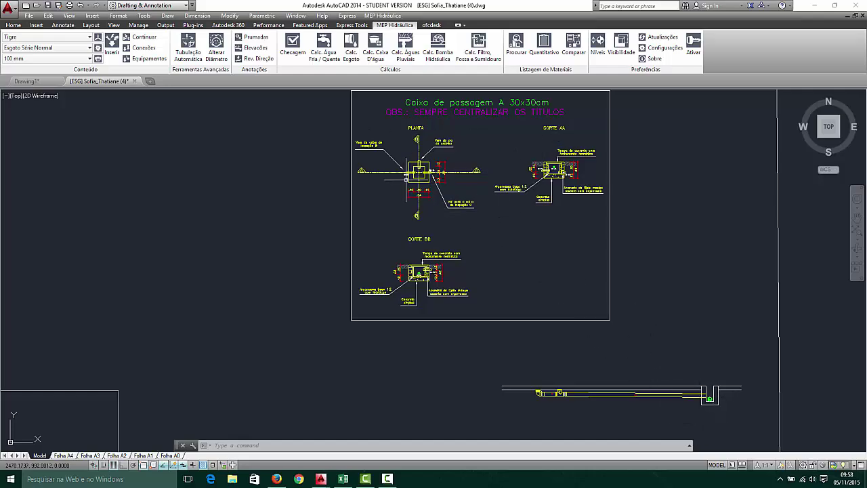
scroll(440, 138, up, 2)
scroll(420, 162, down, 2)
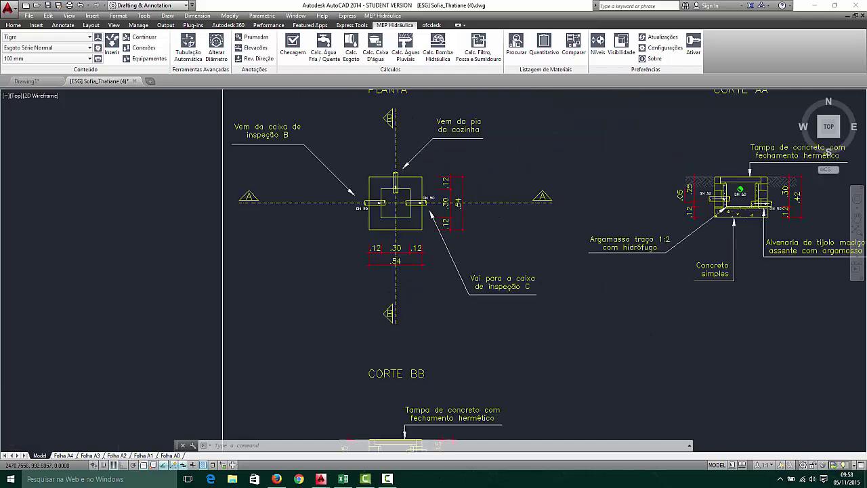
Examine the section profile and the pipes connecting to Caixa A in the floor plan
scroll(713, 424, up, 3)
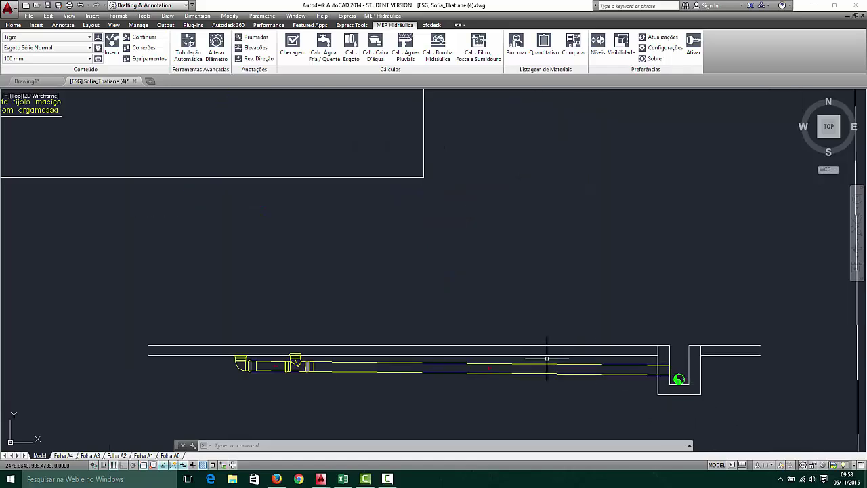
scroll(528, 322, down, 3)
scroll(658, 414, up, 3)
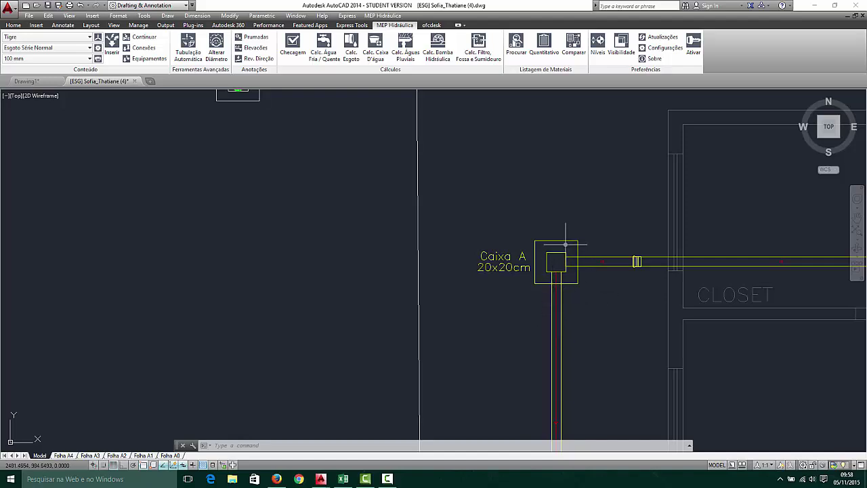
scroll(573, 278, down, 5)
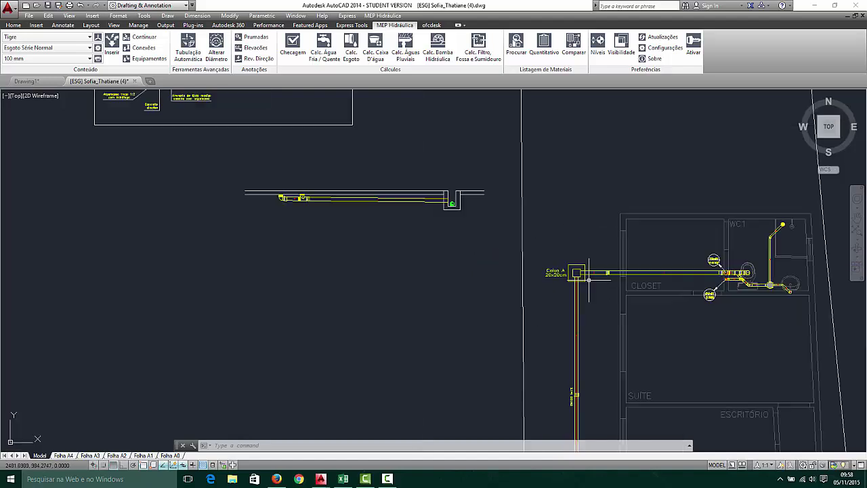
scroll(586, 279, up, 4)
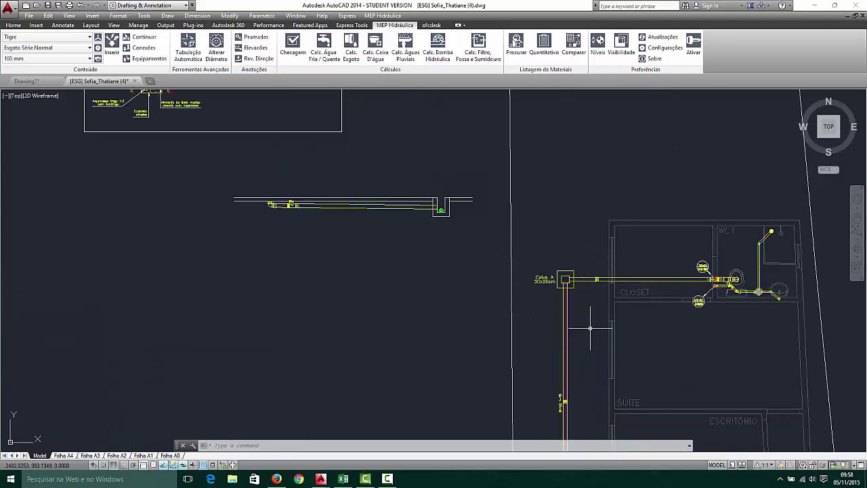
scroll(569, 286, down, 5)
Examine the inlet and outlet pipes in the PLANTA view of the copied box detail
scroll(485, 218, up, 8)
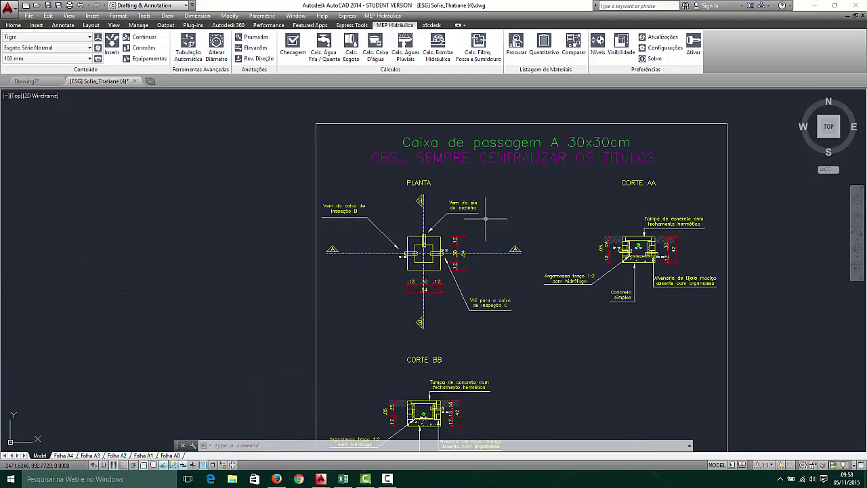
scroll(428, 245, up, 6)
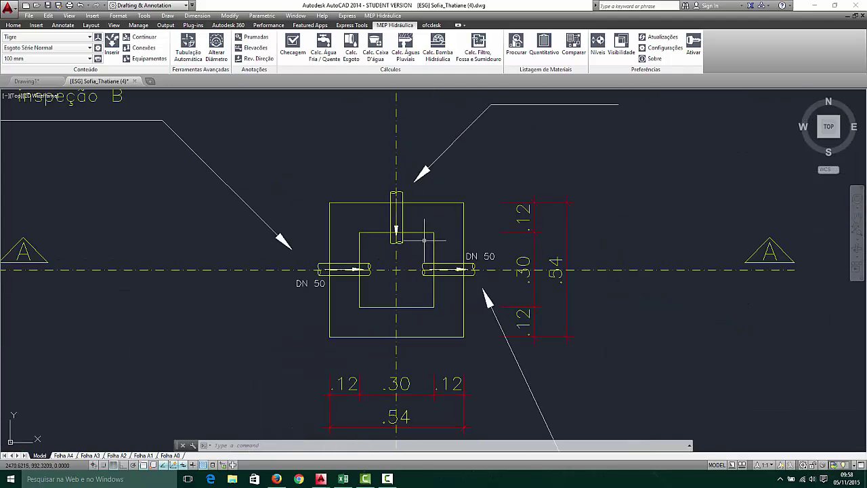
scroll(424, 239, down, 5)
scroll(416, 245, up, 5)
scroll(420, 245, down, 4)
scroll(422, 250, up, 3)
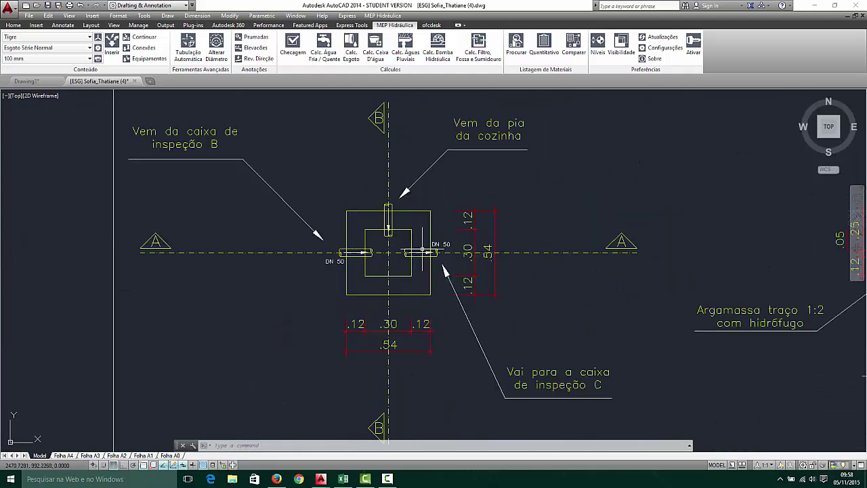
scroll(378, 245, down, 4)
scroll(382, 244, up, 5)
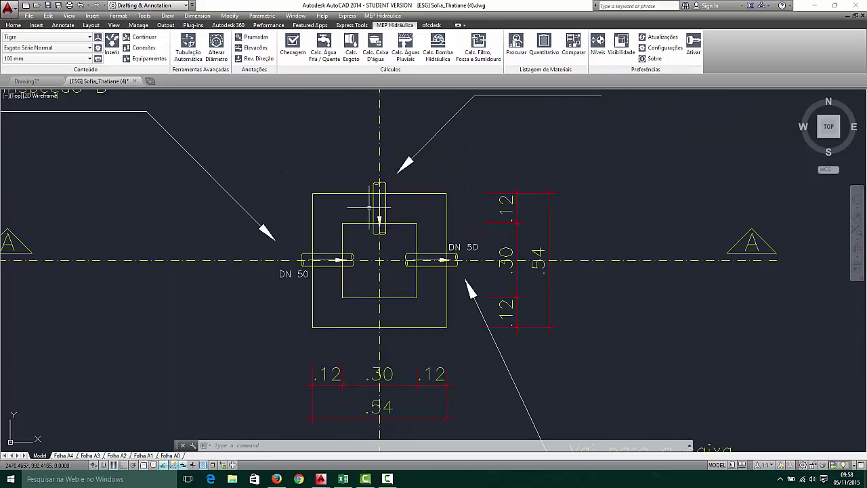
scroll(379, 182, up, 3)
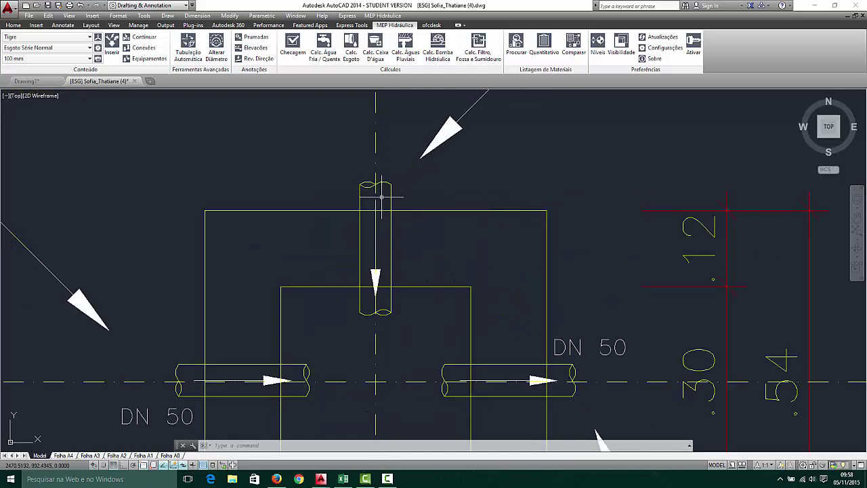
scroll(376, 189, down, 3)
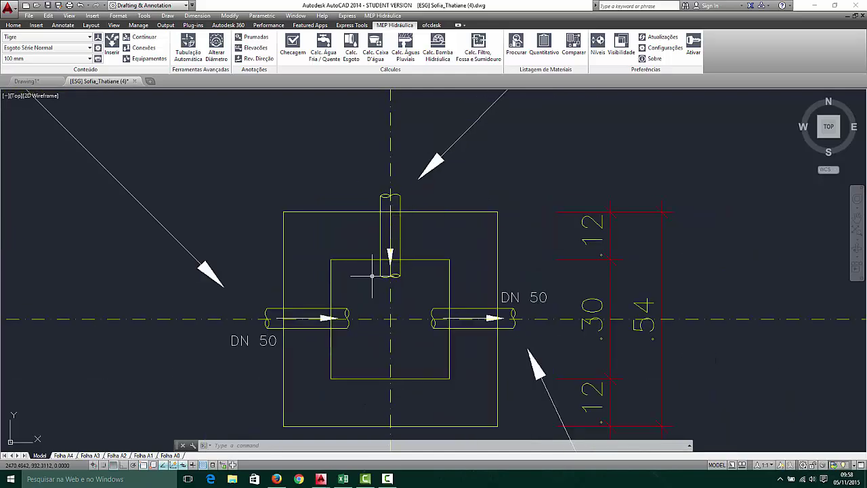
scroll(396, 223, down, 2)
Erase the west inlet pipe and its DN 50 label from the PLANTA view of the copied detail
scroll(368, 238, up, 6)
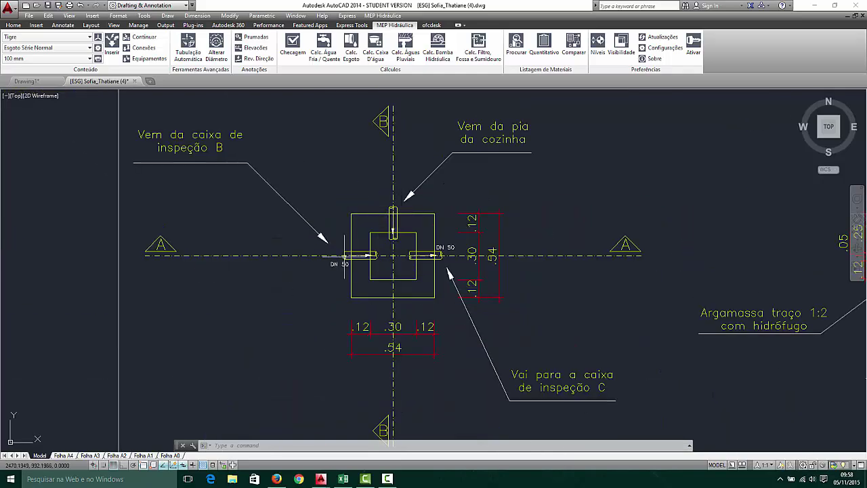
click(346, 241)
click(354, 297)
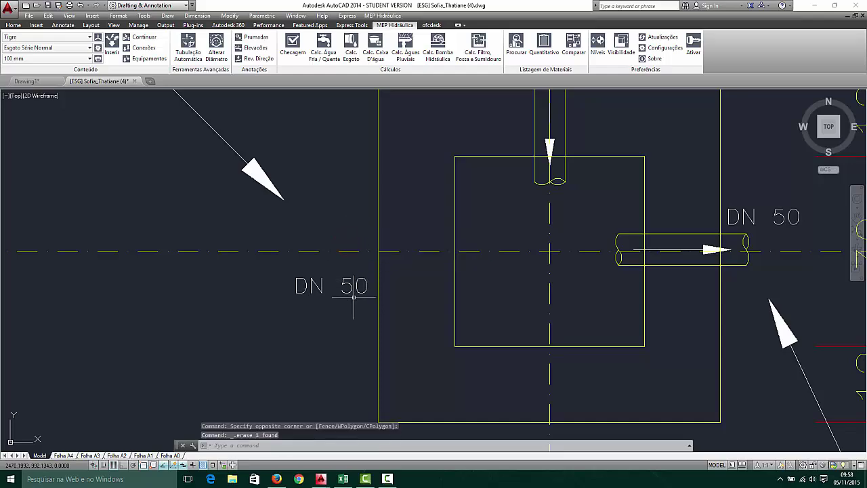
key(Delete)
scroll(359, 266, down, 4)
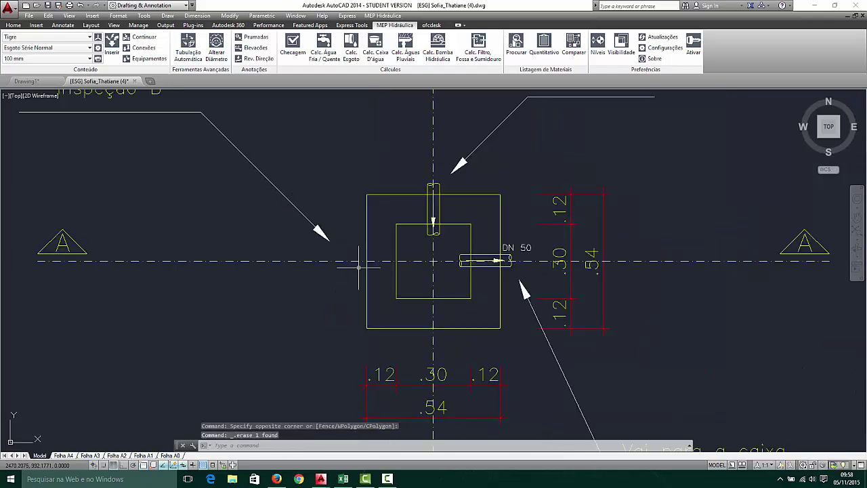
Erase the vertical BB section line and both of its B markers from the PLANTA view
scroll(358, 266, down, 5)
scroll(448, 249, up, 2)
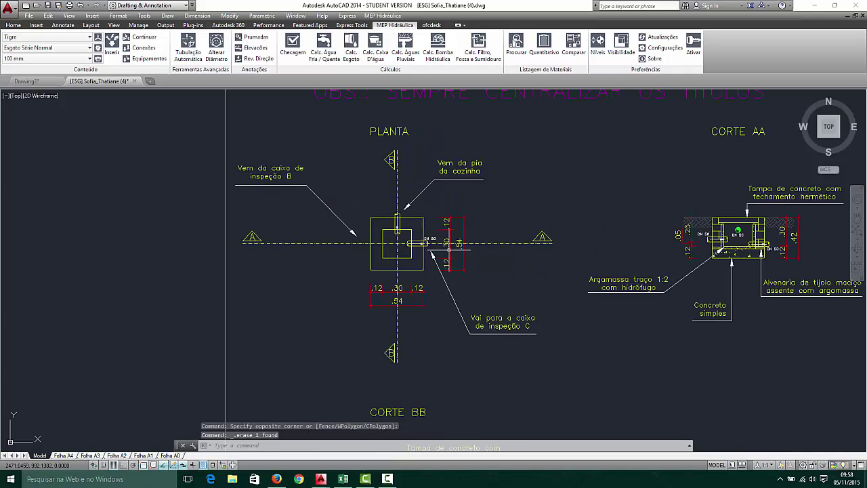
scroll(448, 250, up, 2)
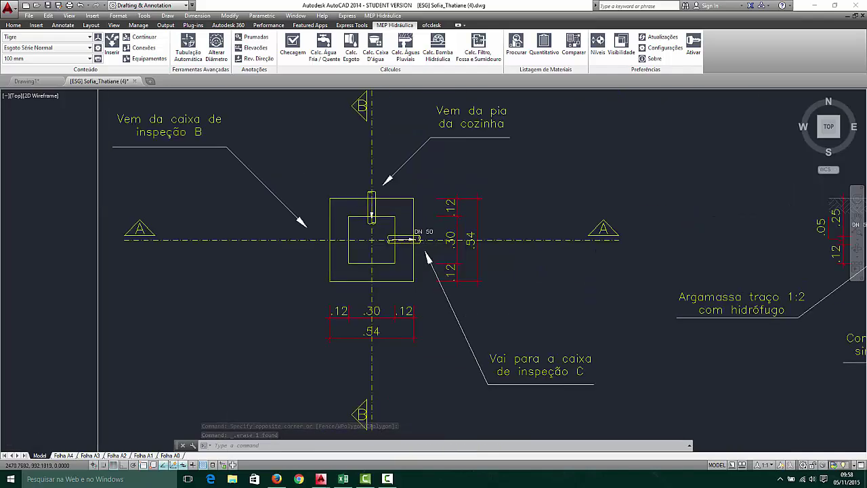
scroll(420, 237, down, 6)
scroll(400, 251, up, 6)
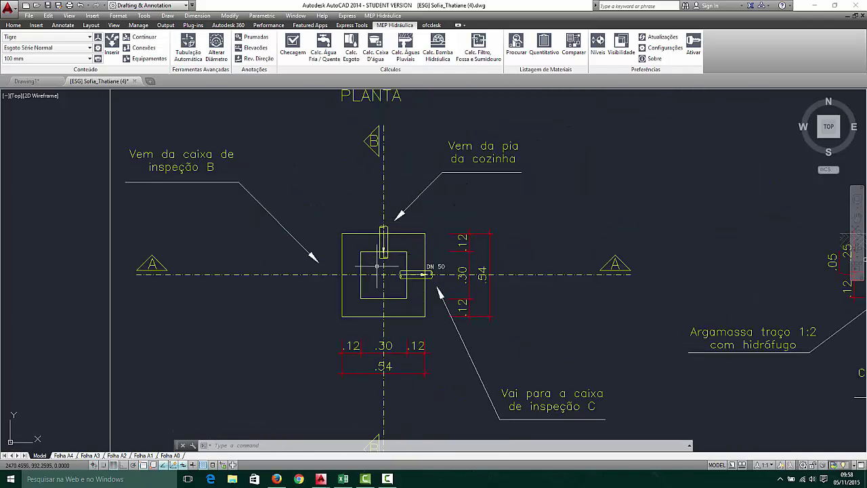
click(399, 122)
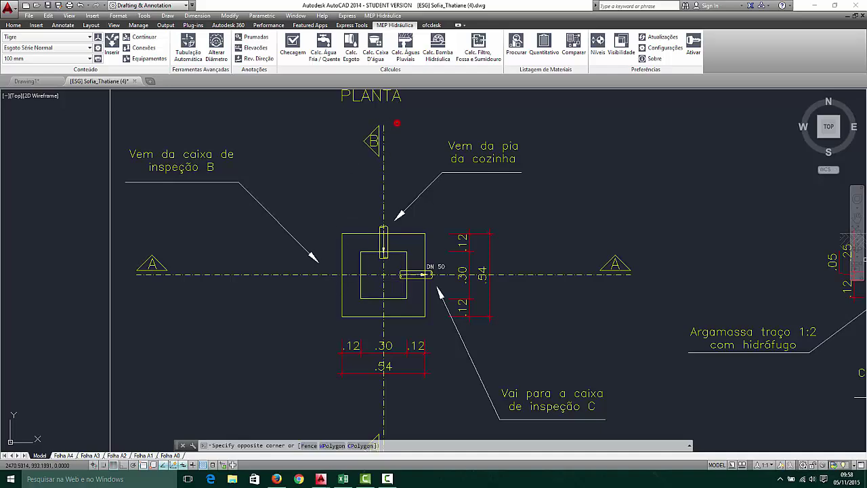
click(354, 163)
scroll(401, 164, down, 6)
scroll(392, 228, up, 4)
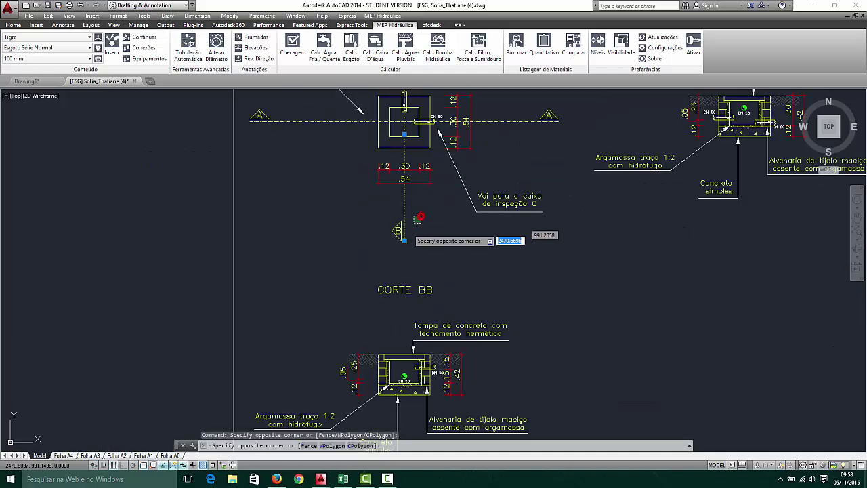
key(Delete)
Erase the whole CORTE BB section with its title, dimensions and notes from the copied detail
scroll(434, 169, down, 5)
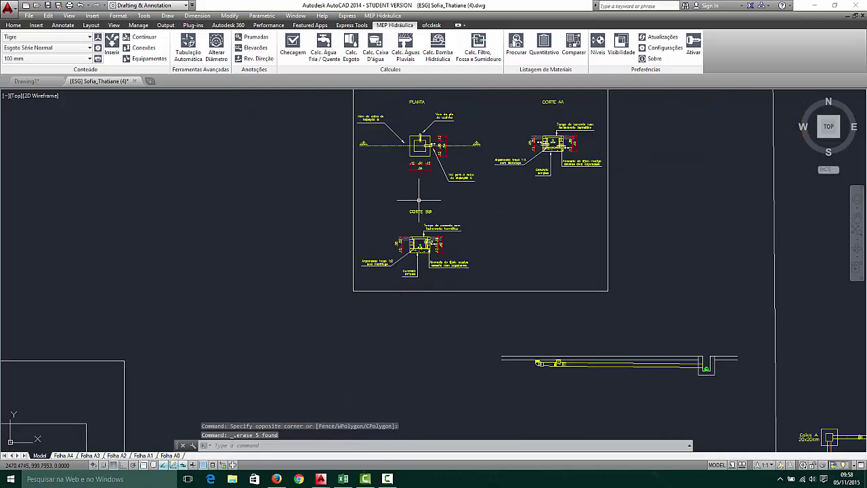
click(326, 199)
click(487, 313)
key(Delete)
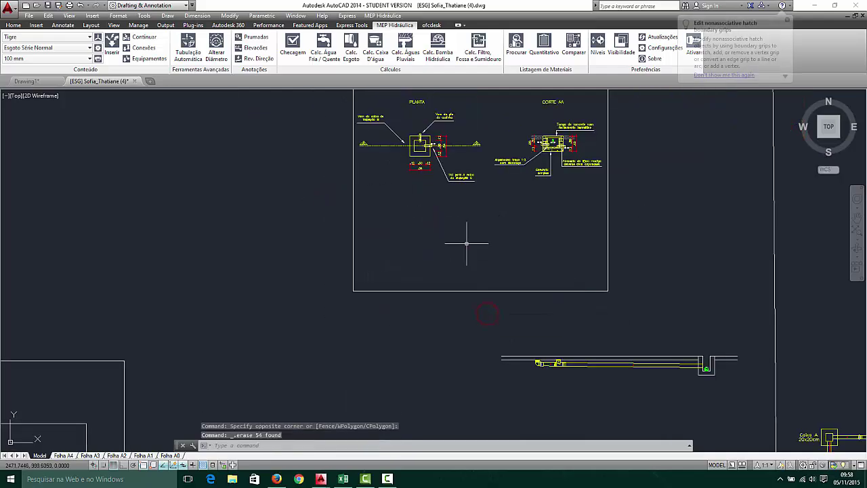
Erase the west inlet pipe and its DN 50 label from the CORTE AA section
scroll(464, 242, down, 3)
scroll(456, 177, up, 5)
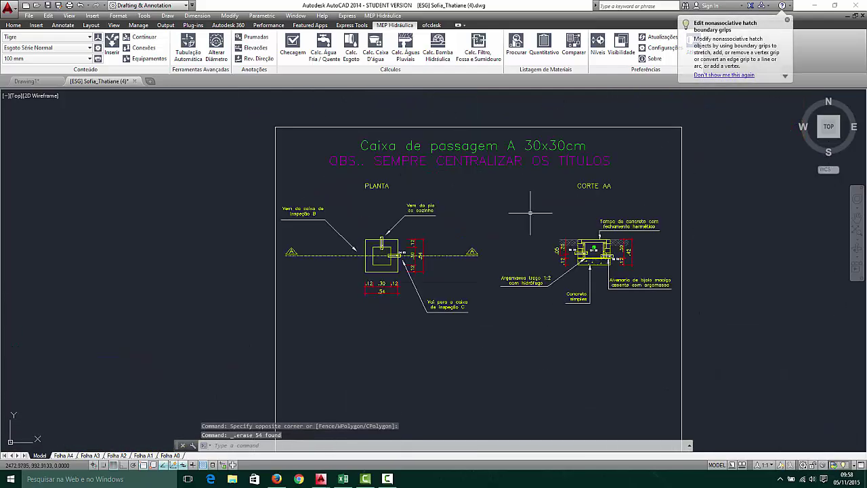
scroll(592, 255, up, 8)
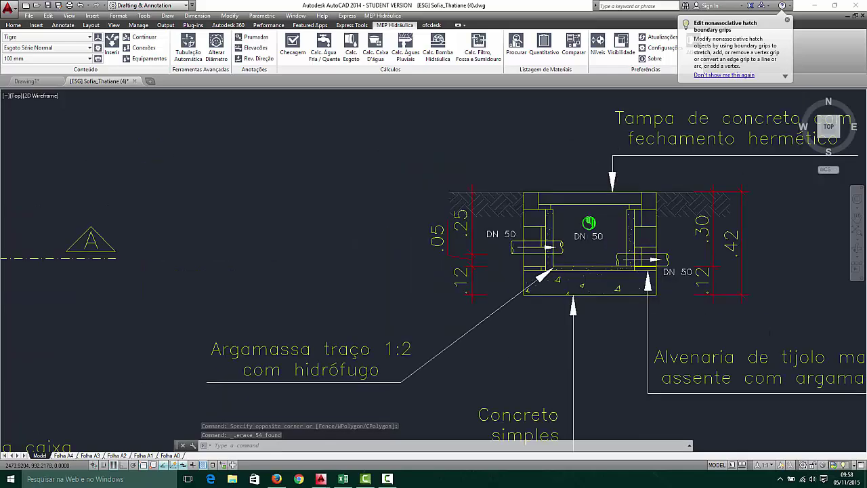
click(437, 207)
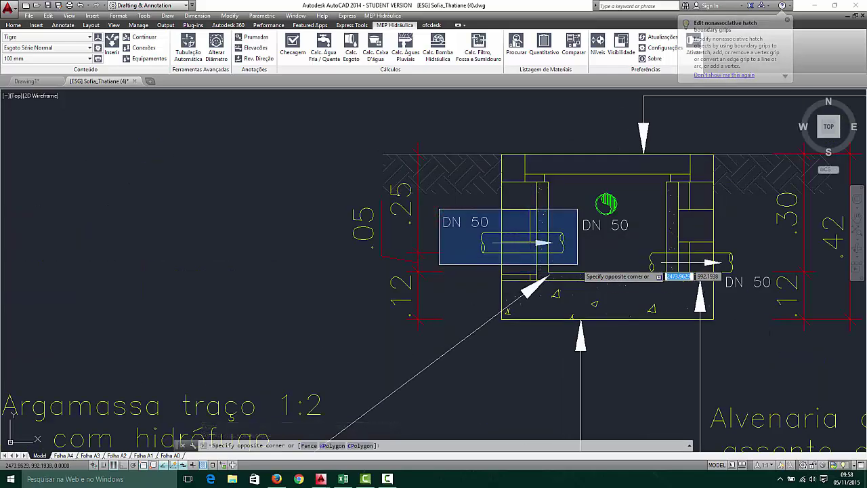
click(573, 261)
key(Delete)
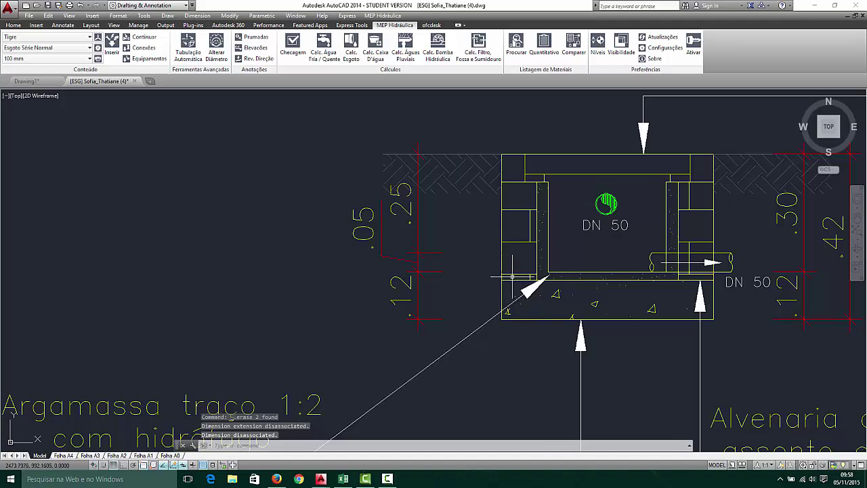
Change the pipe label below the green pipe symbol inside the CORTE AA box to DN 100
scroll(511, 249, down, 5)
scroll(611, 278, up, 5)
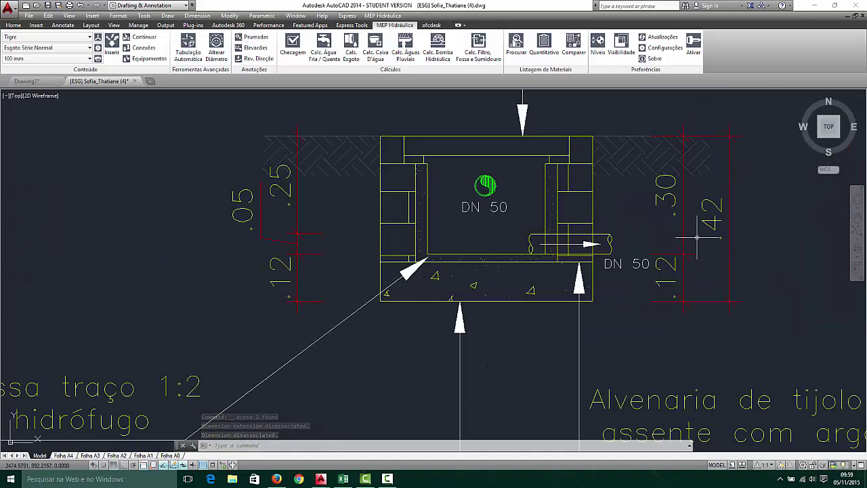
click(687, 199)
click(661, 218)
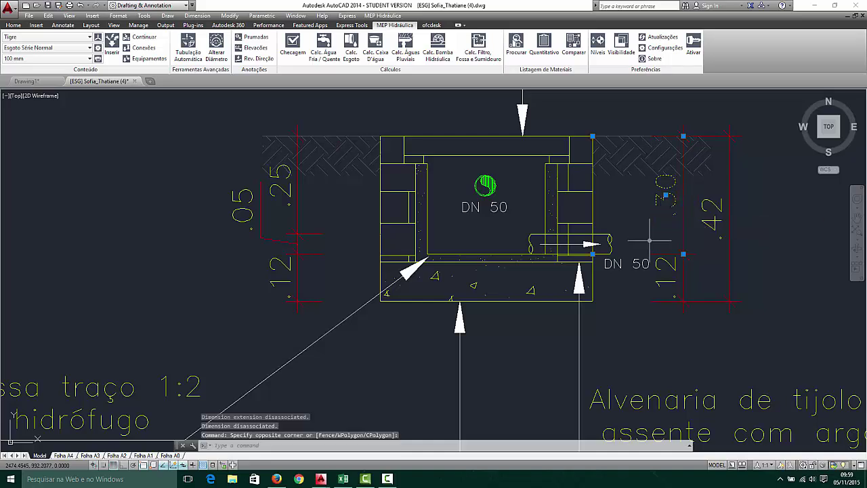
key(Escape)
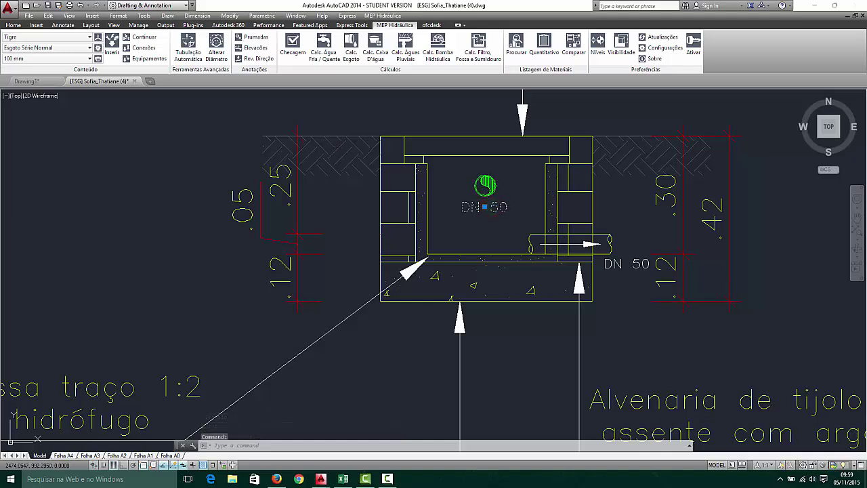
double_click(488, 214)
text(10)
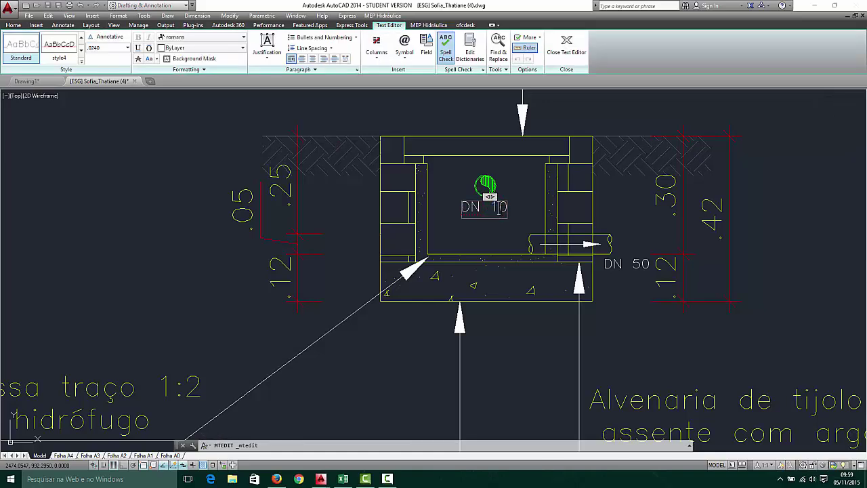
text(00)
key(BackSpace)
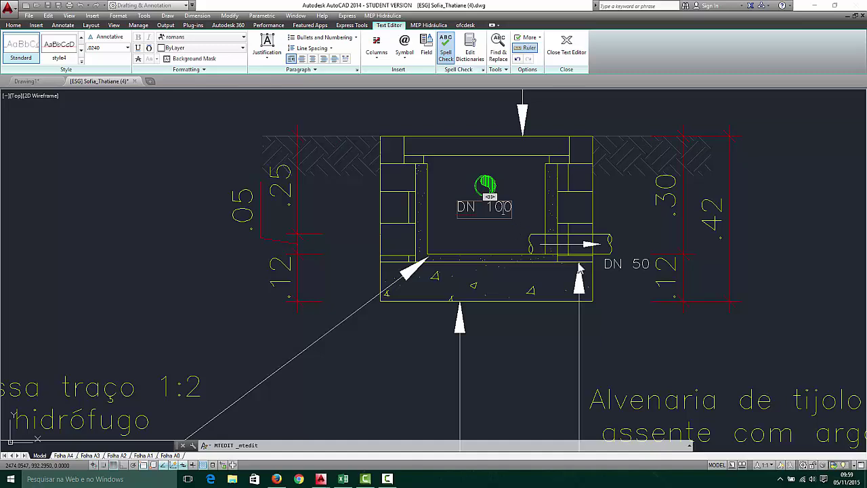
click(629, 271)
Change the label of the east outlet pipe in CORTE AA to DN 100
click(622, 267)
click(614, 265)
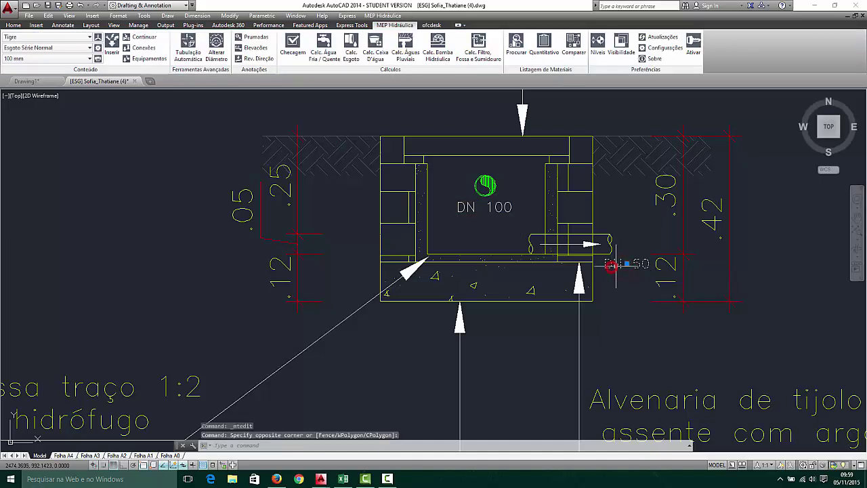
double_click(620, 266)
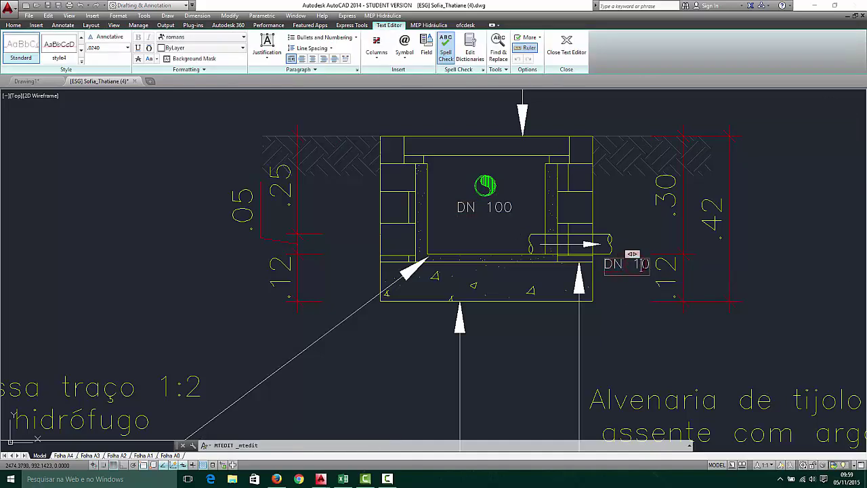
text(00)
key(BackSpace)
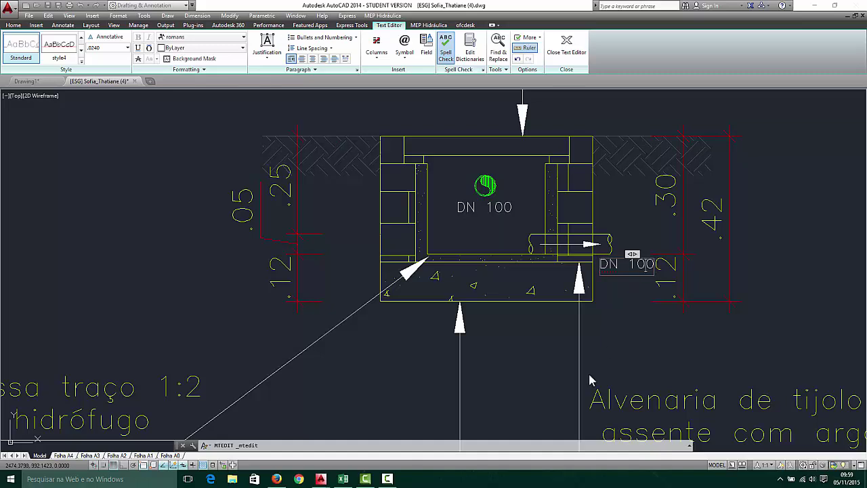
click(643, 345)
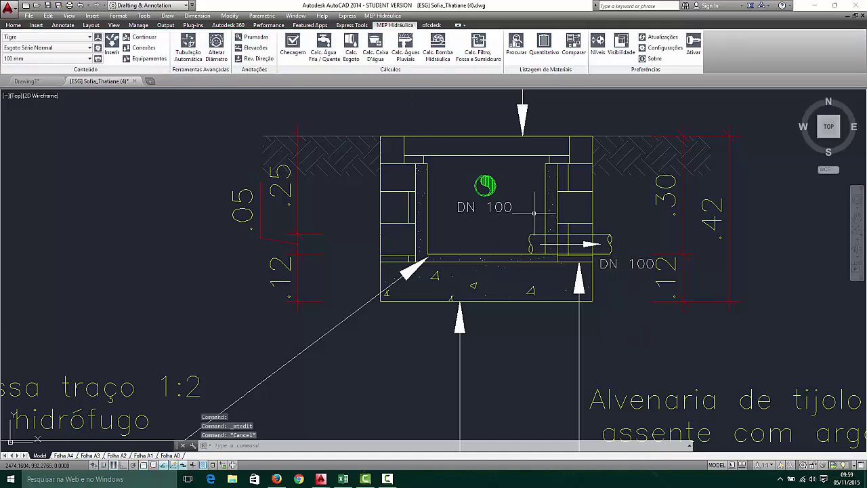
Measure the clear width between the inner wall faces of the box in CORTE AA
scroll(418, 274, down, 3)
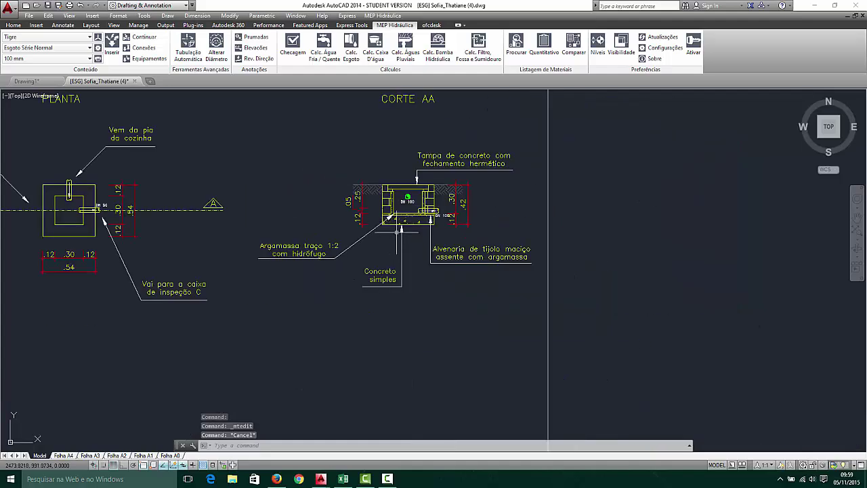
scroll(399, 217, up, 2)
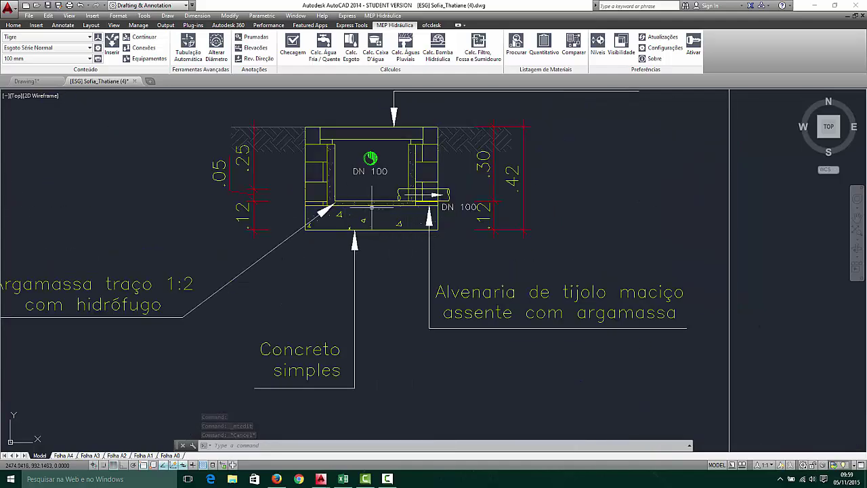
scroll(314, 173, down, 4)
scroll(316, 172, up, 4)
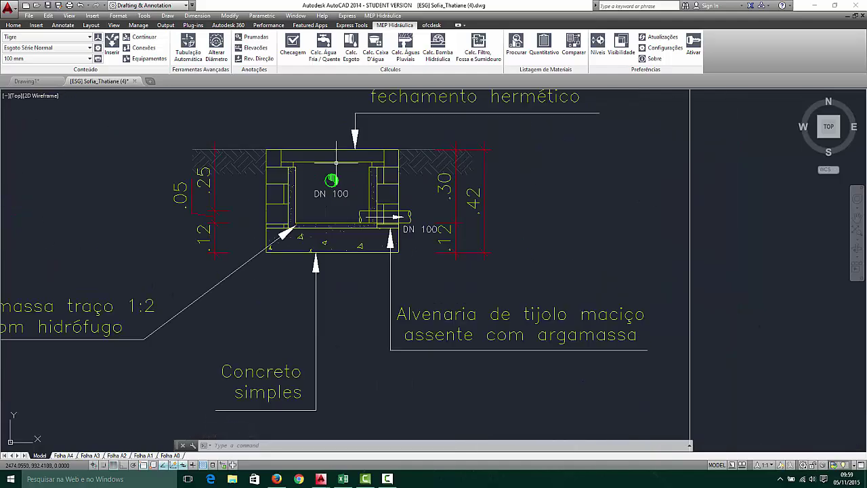
text(d)
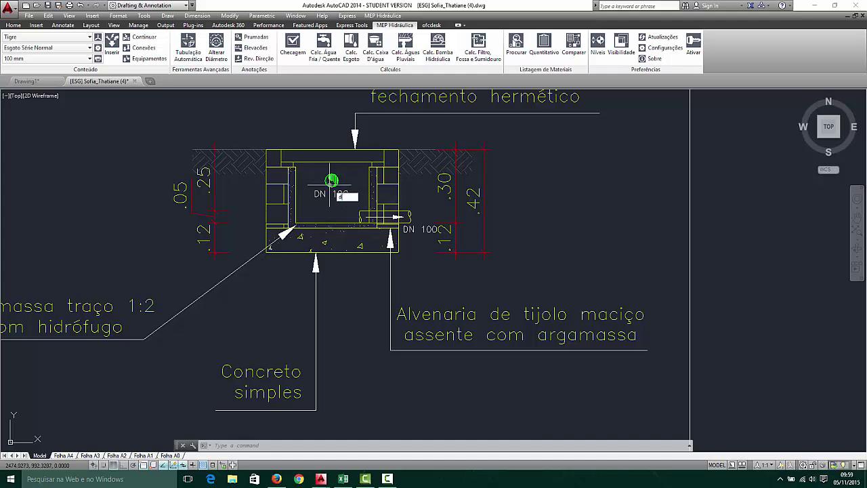
text(i)
key(Return)
scroll(331, 187, up, 4)
scroll(329, 205, down, 4)
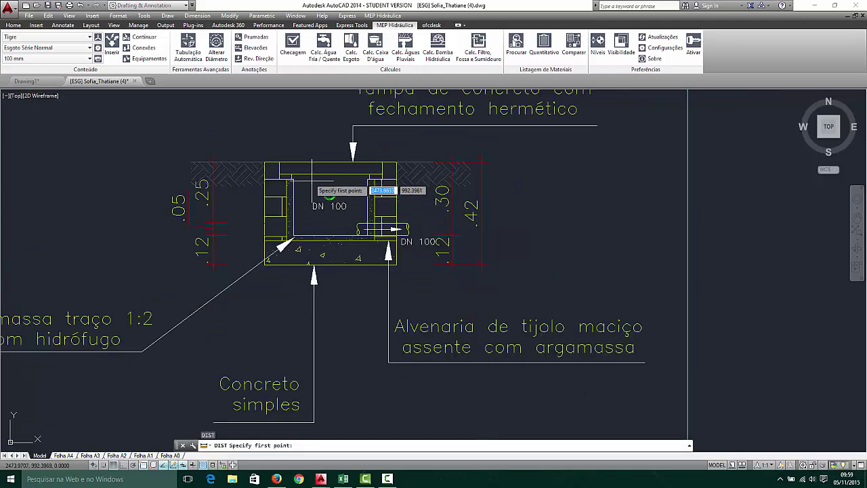
scroll(312, 183, up, 4)
click(283, 208)
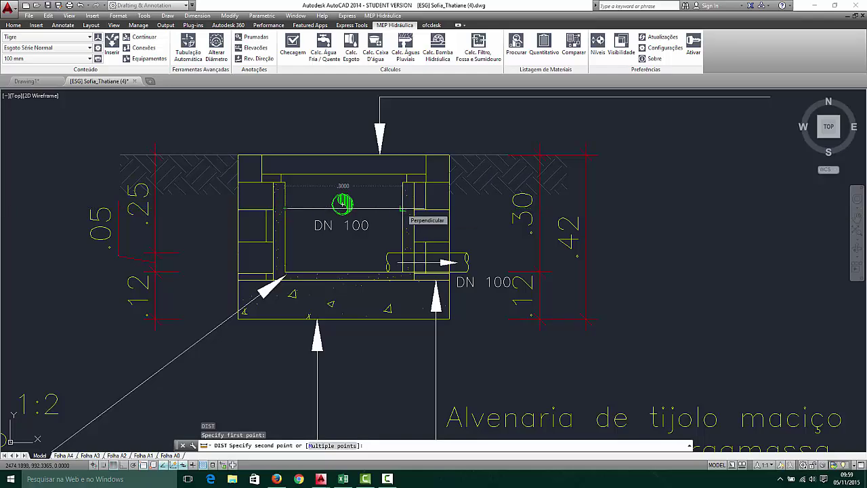
key(Escape)
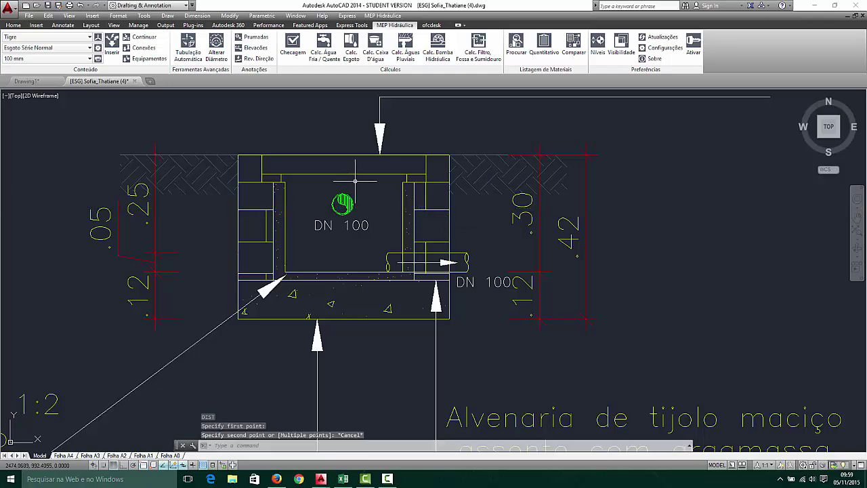
Review the passage box A detail and try to check the CORTE AA inner width again from the west wall face
scroll(355, 181, down, 6)
scroll(345, 194, up, 5)
scroll(347, 194, down, 7)
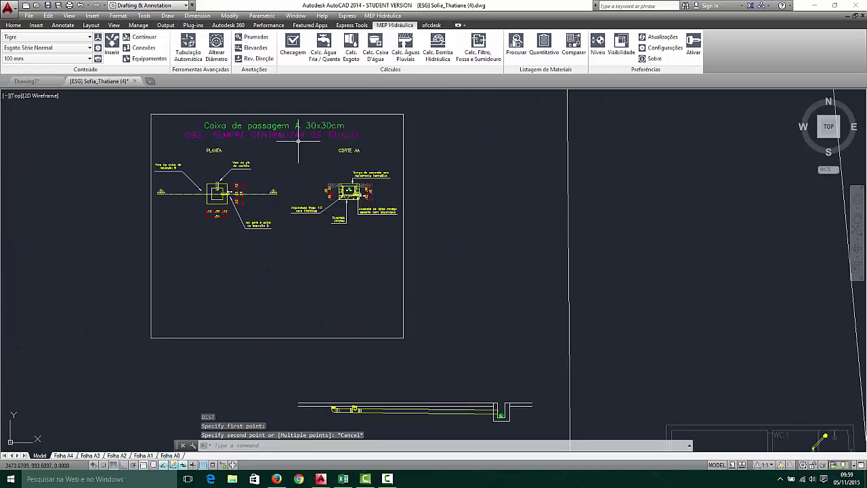
scroll(298, 141, up, 6)
scroll(384, 153, down, 4)
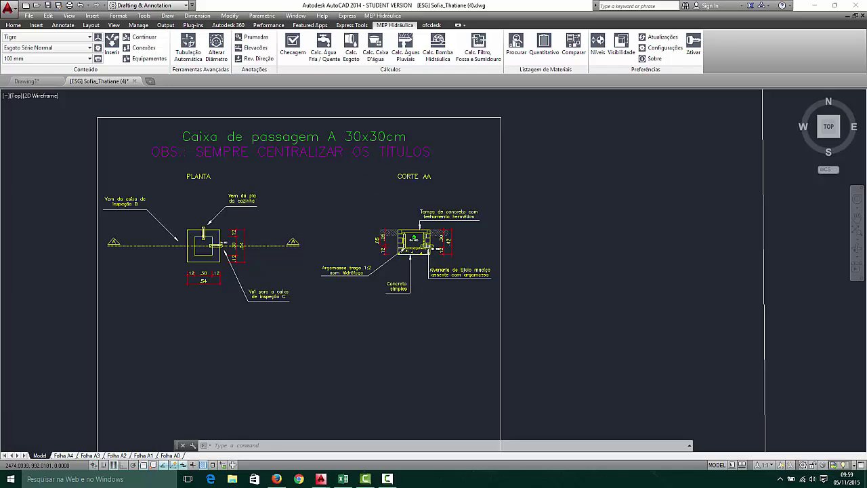
scroll(412, 254, up, 2)
scroll(410, 243, up, 4)
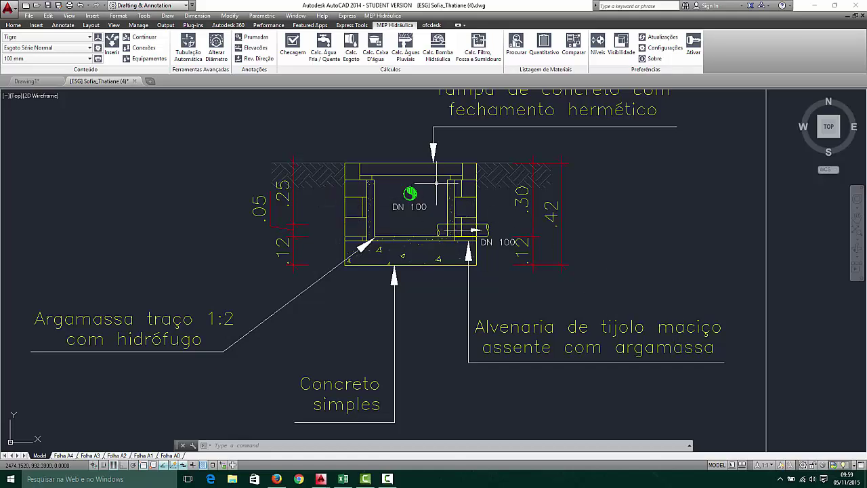
scroll(412, 187, up, 2)
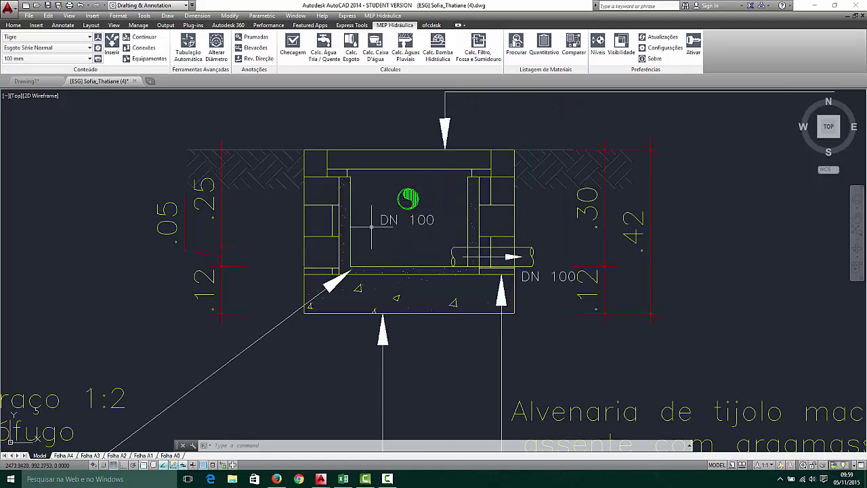
text(ist)
key(Return)
click(351, 245)
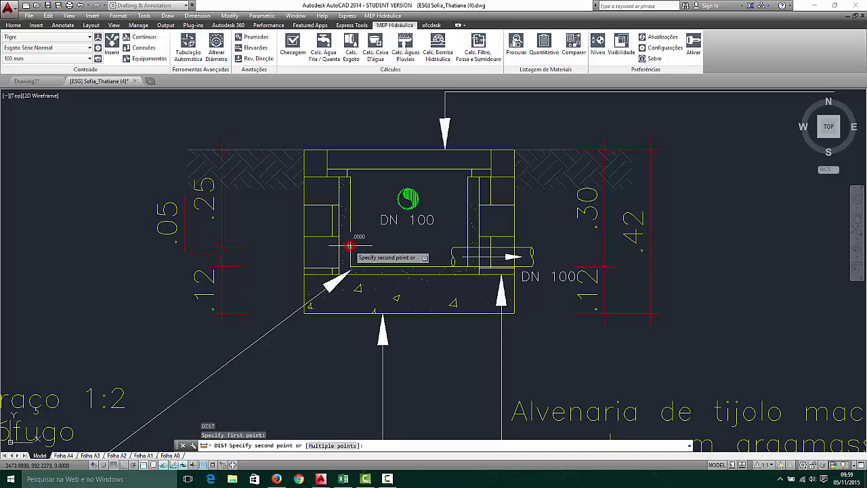
key(Escape)
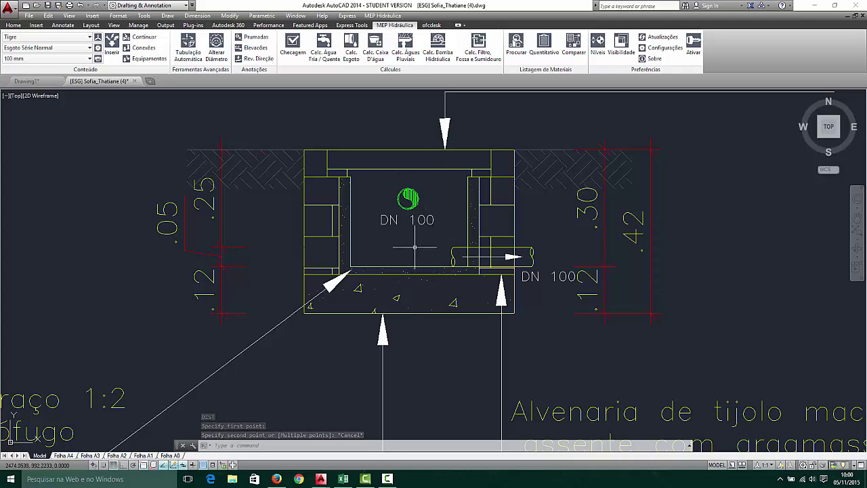
Measure the inner depth of the box in the section profile, from the wall's top edge down to the floor
scroll(406, 237, down, 5)
scroll(457, 234, up, 5)
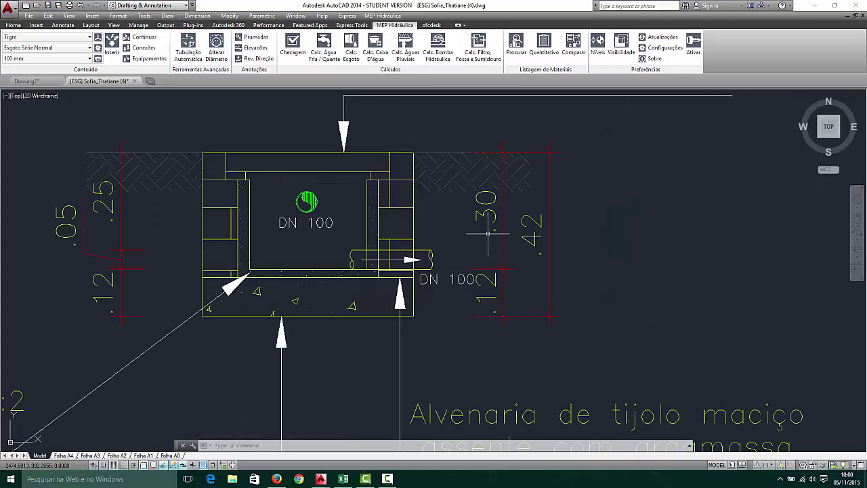
scroll(495, 175, down, 10)
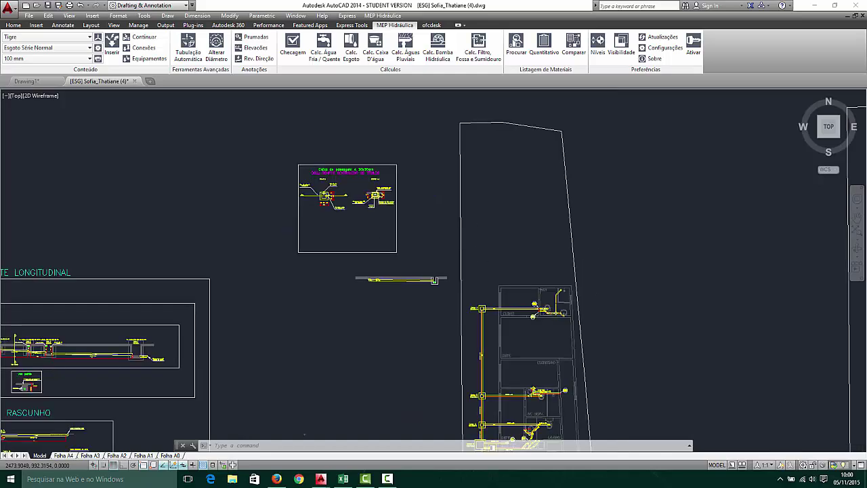
scroll(409, 245, up, 10)
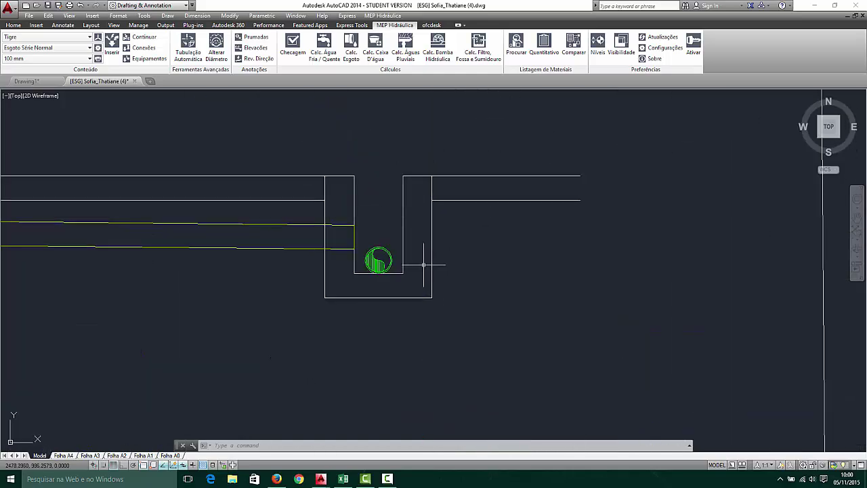
text(st)
key(Return)
scroll(433, 223, up, 4)
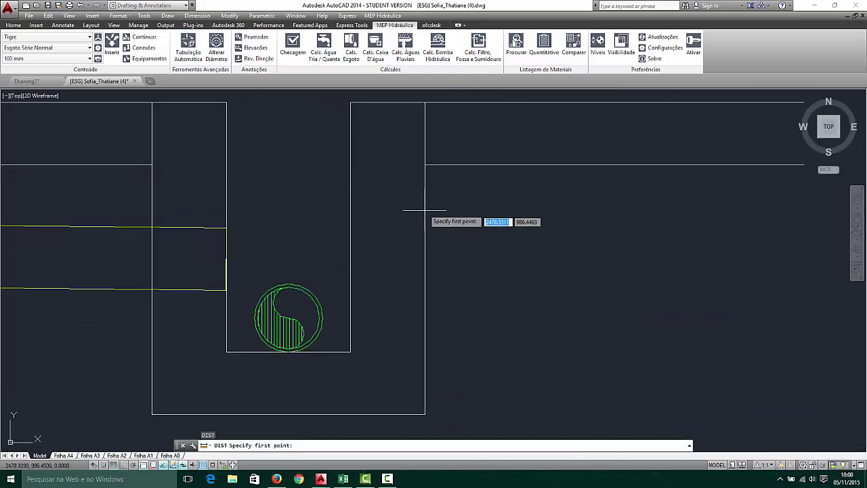
click(349, 101)
click(350, 351)
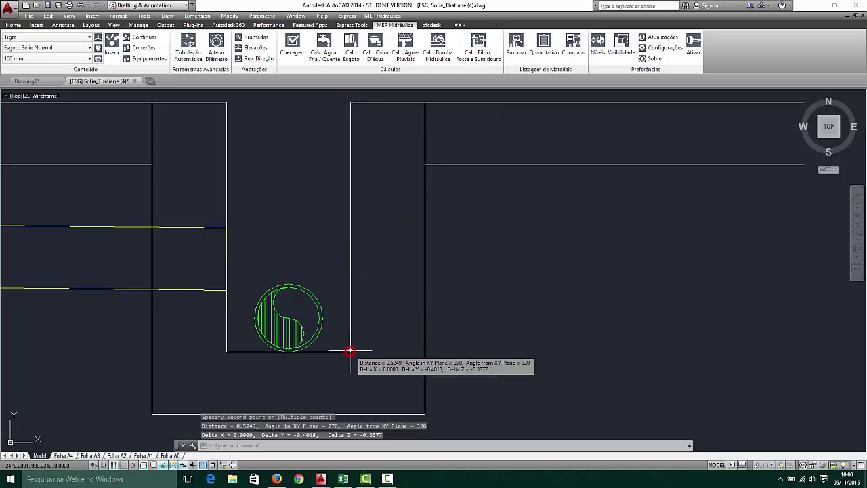
scroll(357, 284, down, 6)
key(Escape)
Move the floor line, mortar hatch and concrete base of the box in CORTE AA straight down by .22
scroll(296, 189, up, 8)
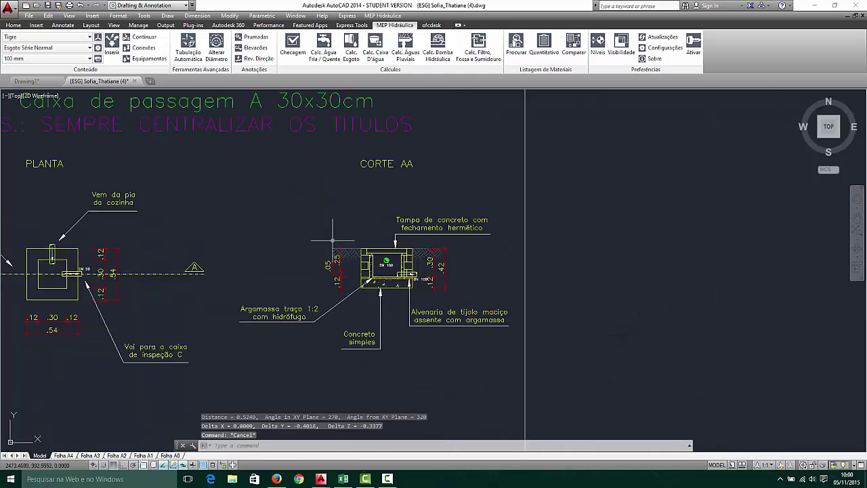
scroll(485, 306, up, 4)
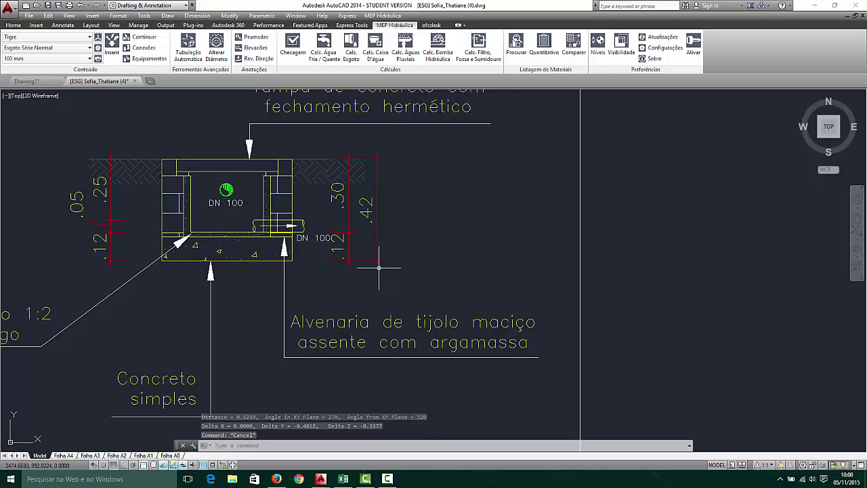
scroll(208, 241, up, 4)
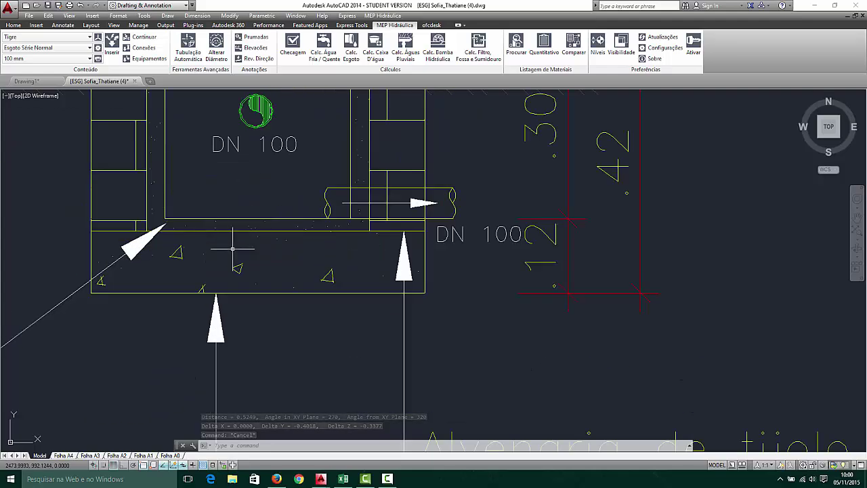
click(262, 212)
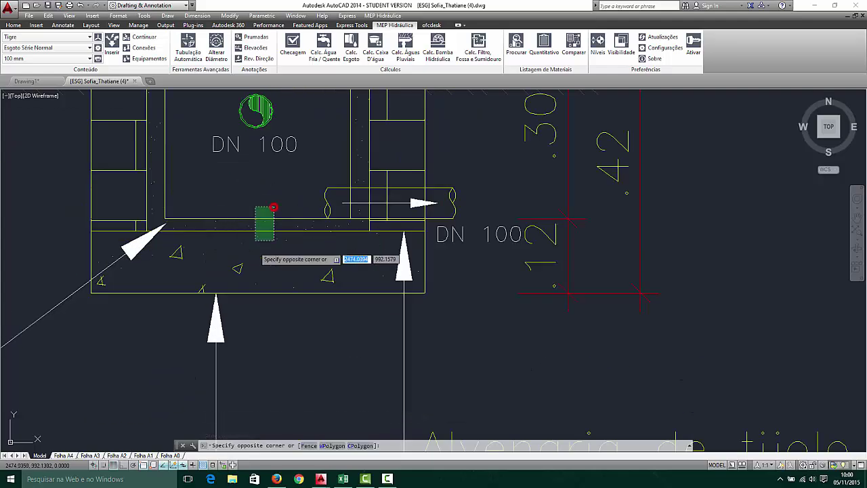
click(253, 324)
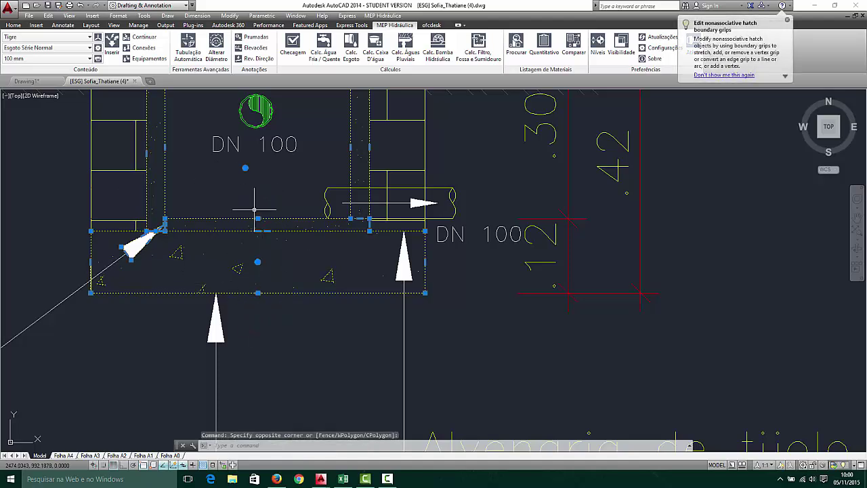
key(Escape)
click(292, 202)
click(279, 230)
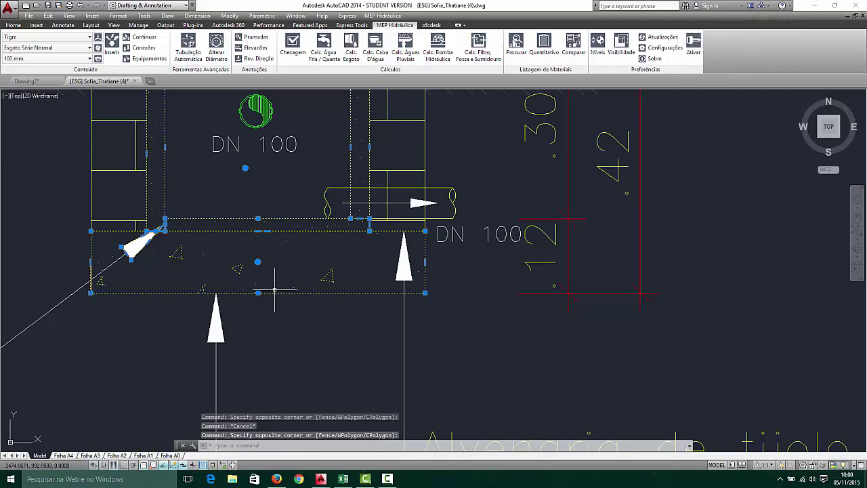
scroll(269, 261, down, 2)
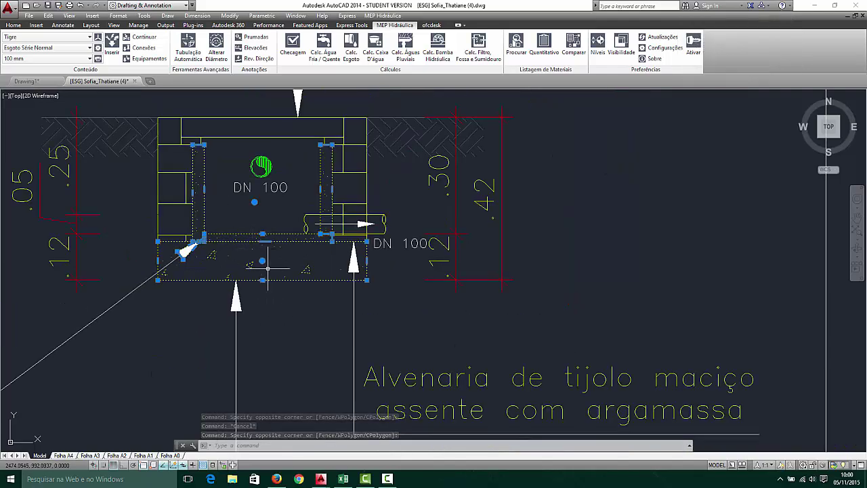
text(m)
key(Return)
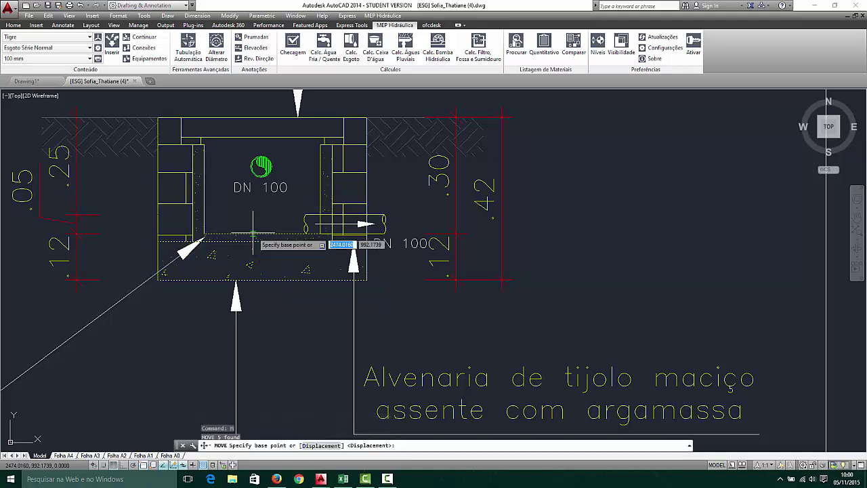
click(261, 280)
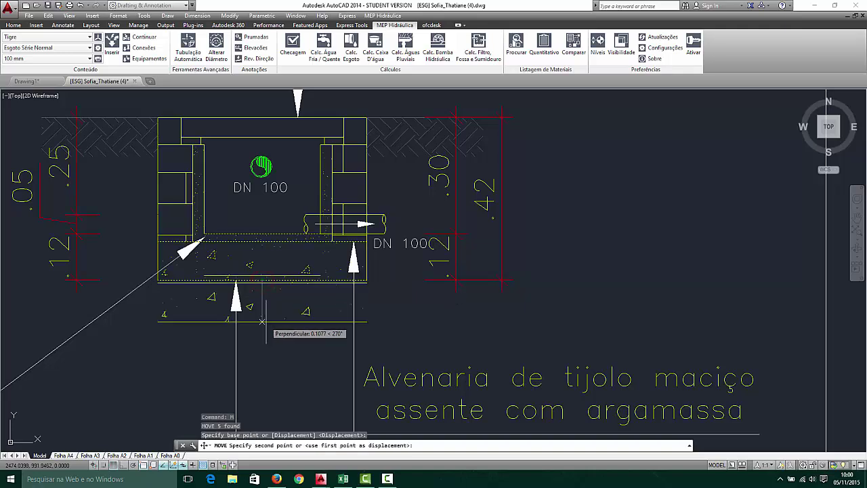
text(.2)
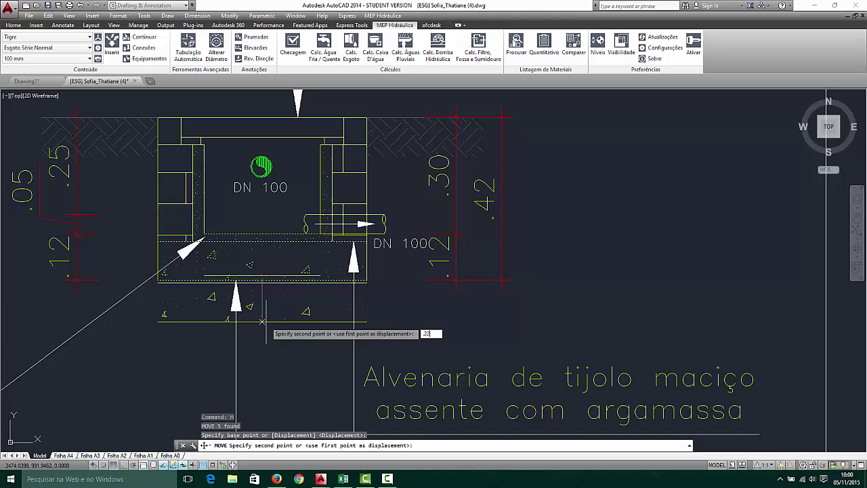
text(2)
key(Return)
key(Escape)
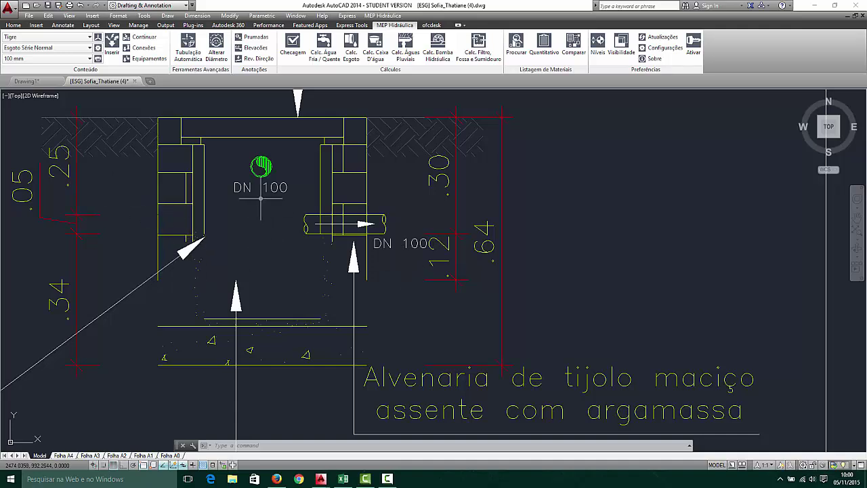
Delete the chain of three vertical dimensions on the west side of the box in CORTE AA
click(113, 205)
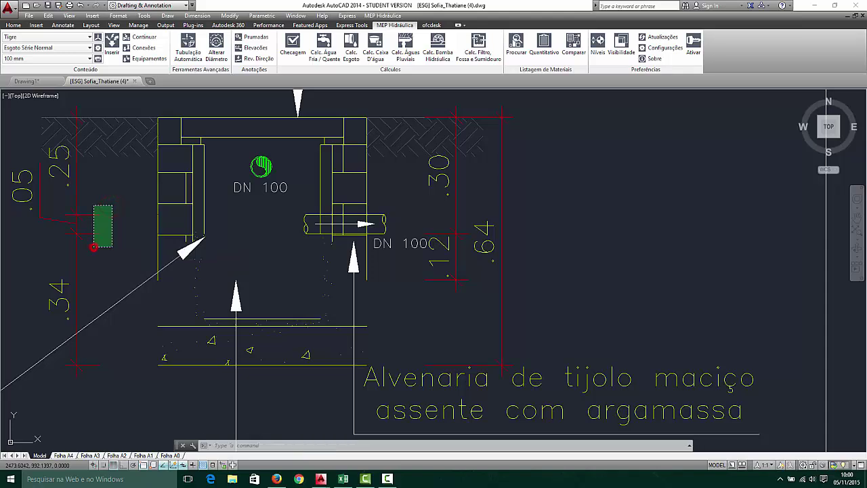
click(59, 265)
key(Escape)
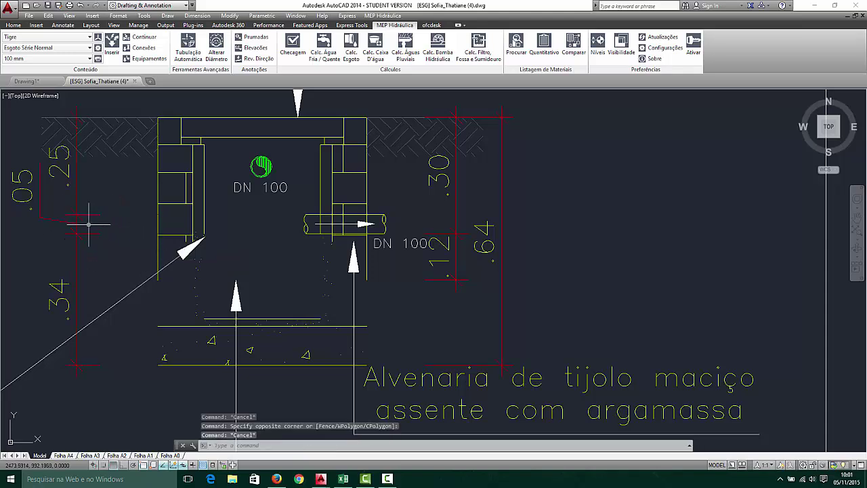
click(96, 222)
click(57, 227)
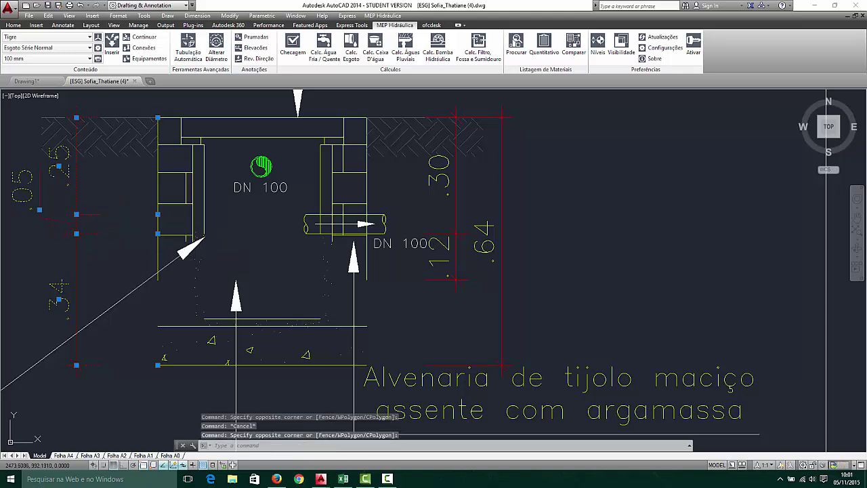
key(Delete)
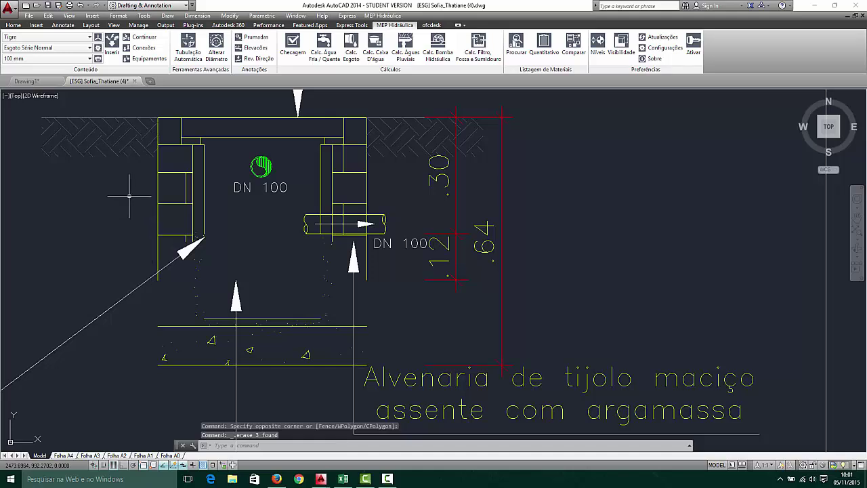
Stretch the upper end of the AR-SAND mortar hatch in the west wall up to the top of the plaster strip
scroll(216, 250, up, 2)
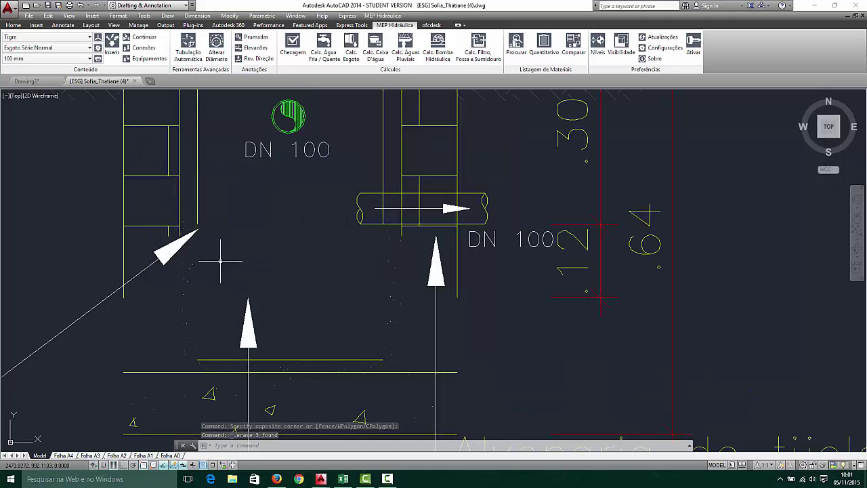
click(193, 265)
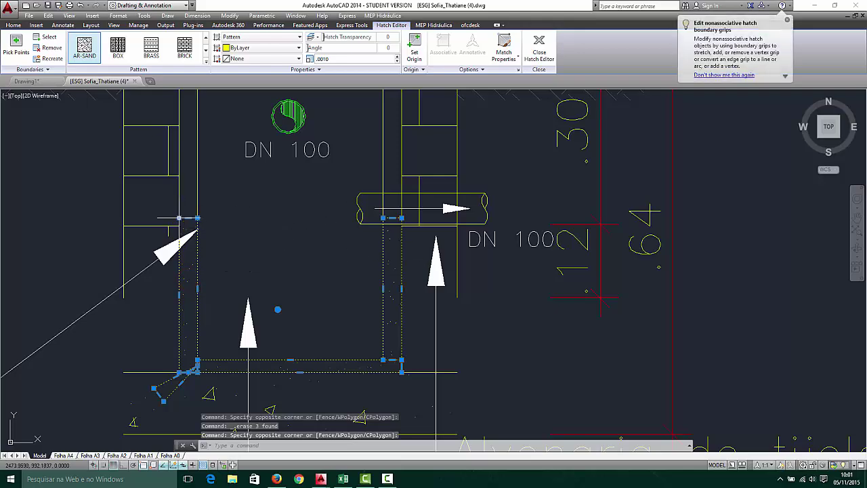
mouse_move(179, 218)
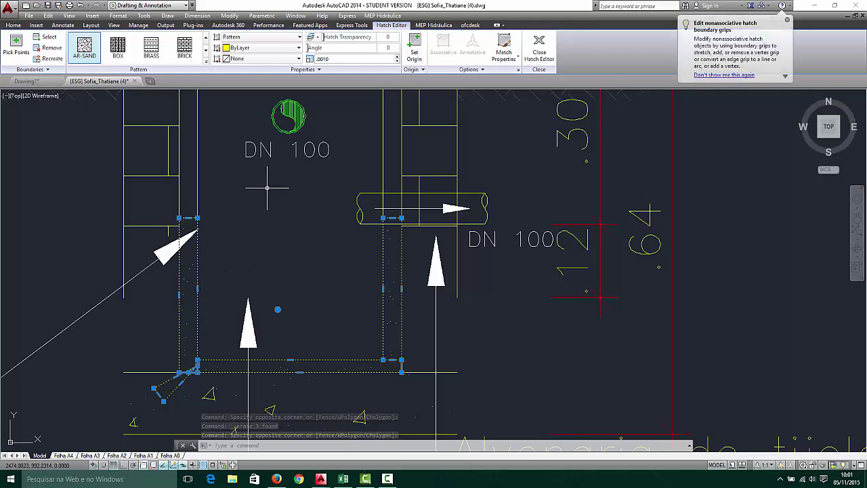
scroll(196, 217, down, 5)
scroll(210, 257, up, 5)
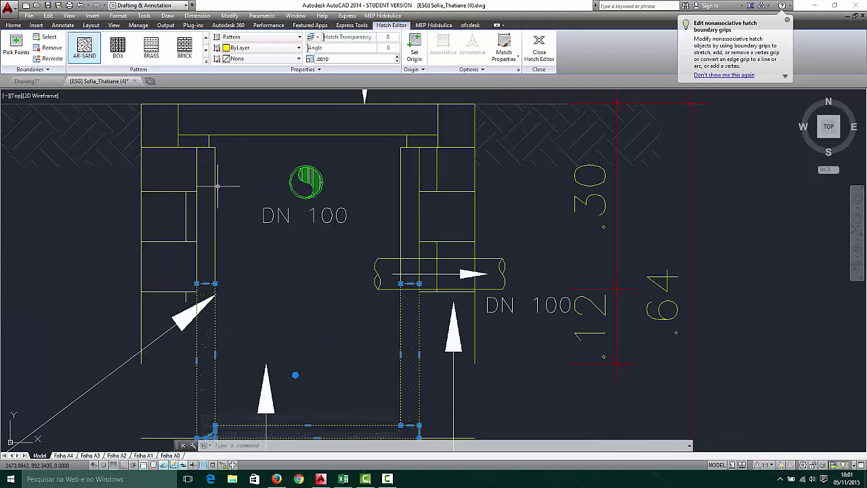
click(215, 283)
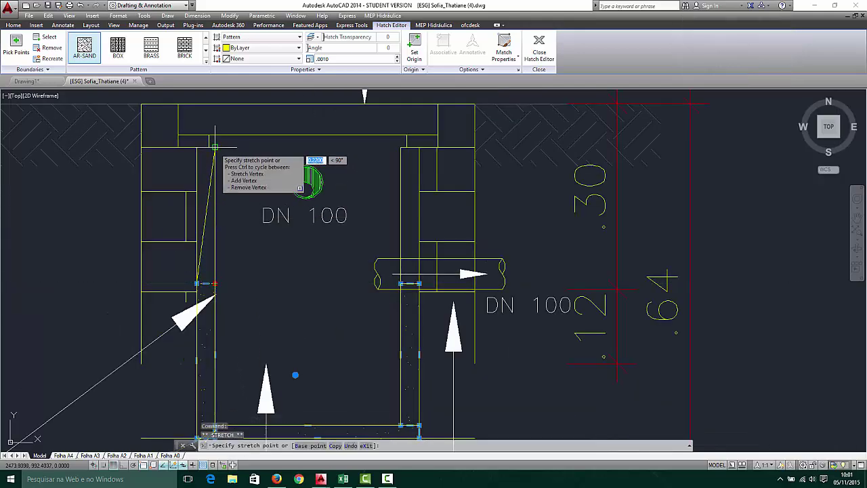
scroll(200, 308, up, 2)
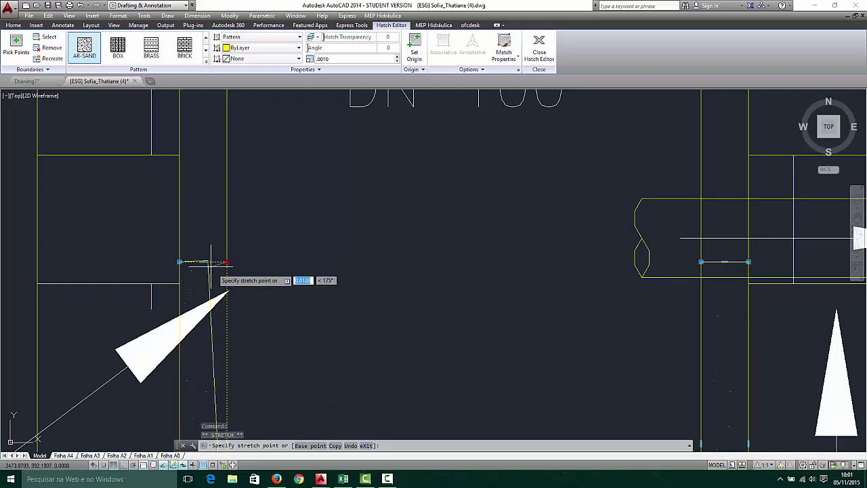
scroll(228, 260, down, 2)
scroll(228, 261, down, 2)
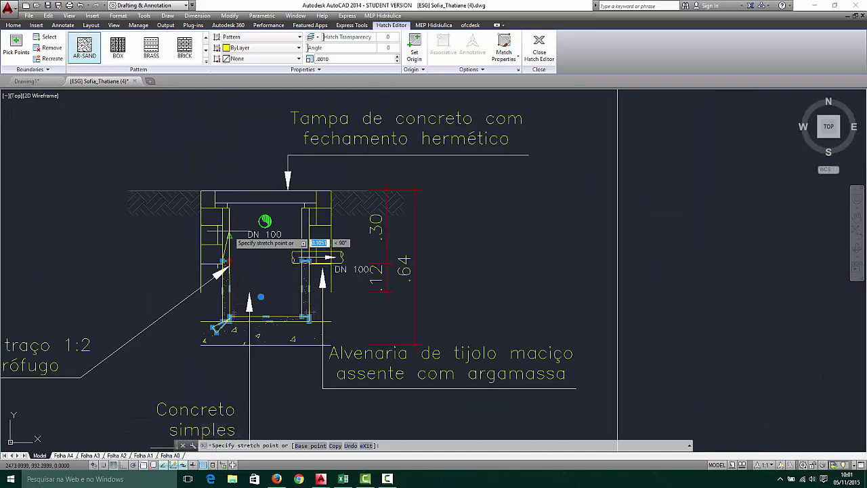
scroll(226, 230, up, 2)
click(228, 170)
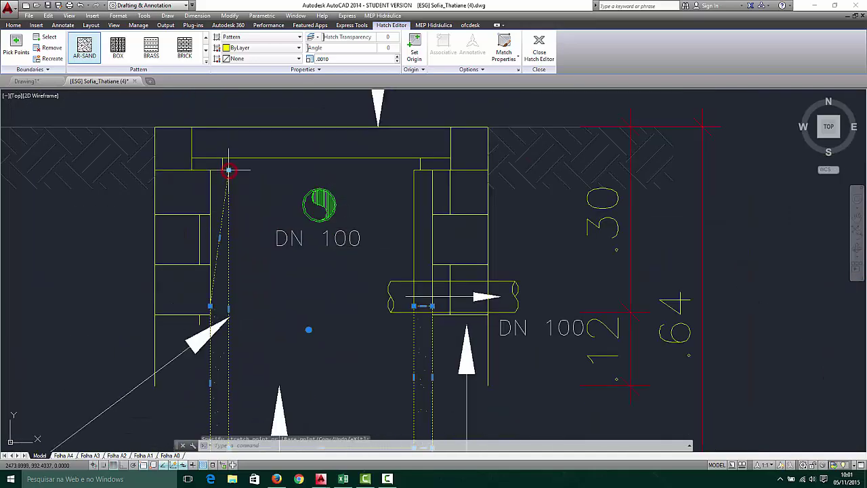
click(210, 304)
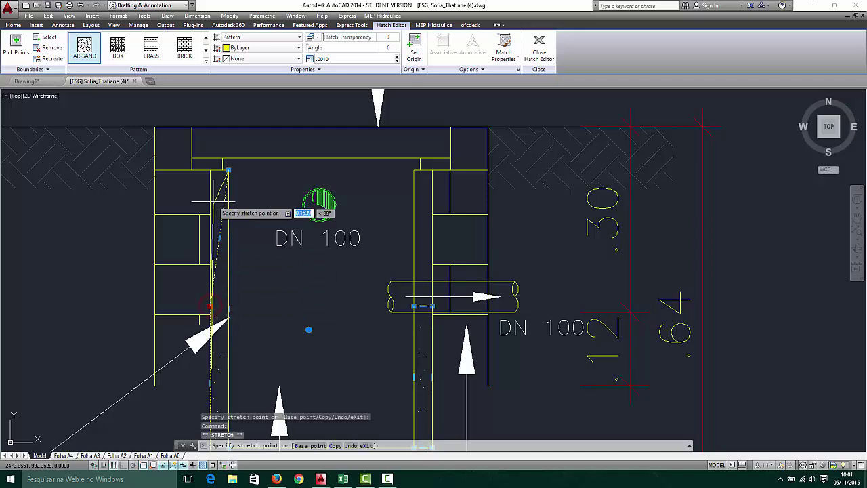
click(211, 170)
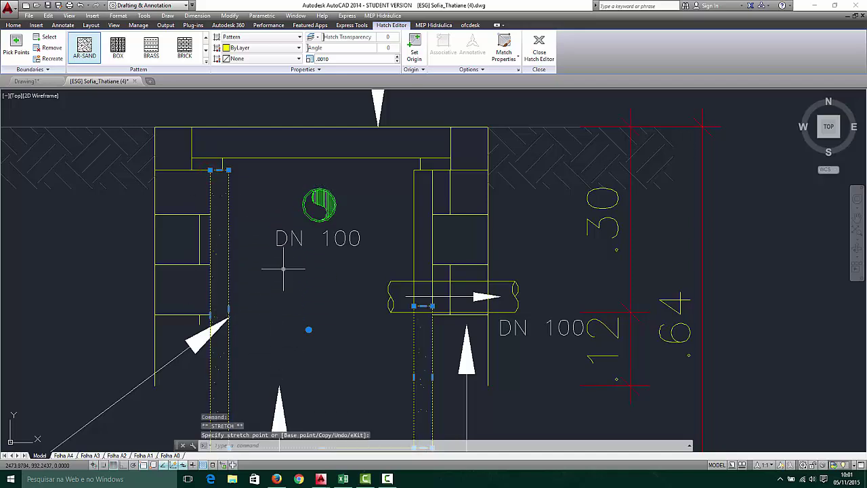
key(Escape)
Stretch the upper end of the AR-SAND mortar hatch in the east wall up to the top of its plaster strip
click(440, 346)
click(428, 353)
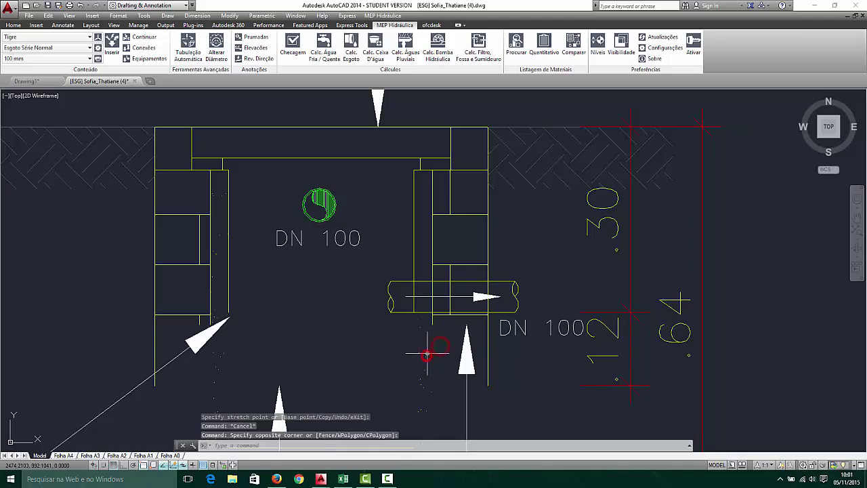
click(441, 340)
click(408, 363)
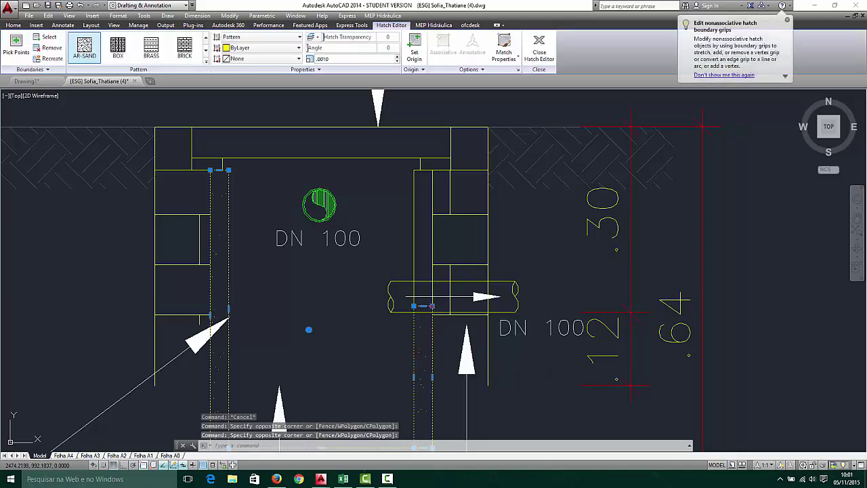
click(432, 306)
click(432, 170)
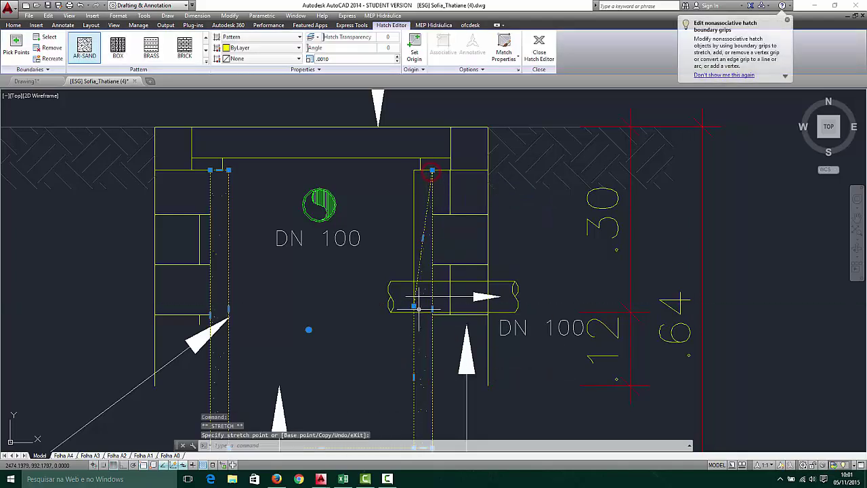
click(414, 170)
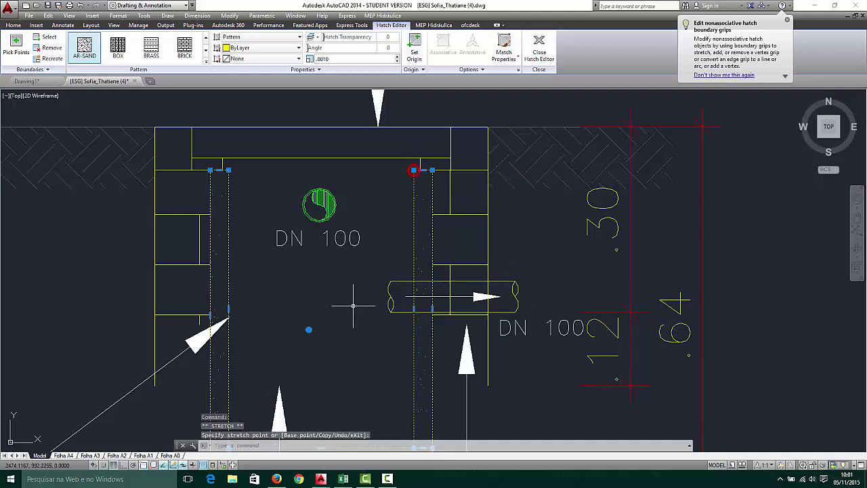
key(Escape)
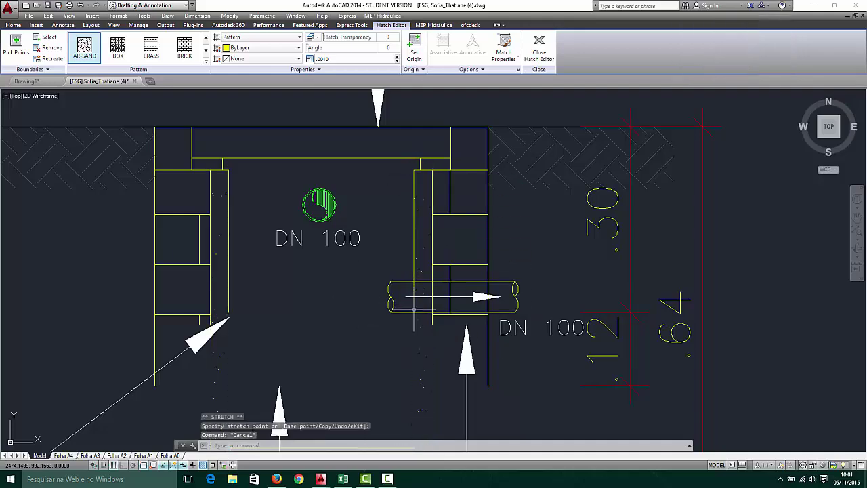
Extend the west wall's inner plaster, outer plaster and outer brick lines down to the top line of the concrete base in CORTE AA
scroll(324, 292, down, 4)
scroll(292, 316, up, 2)
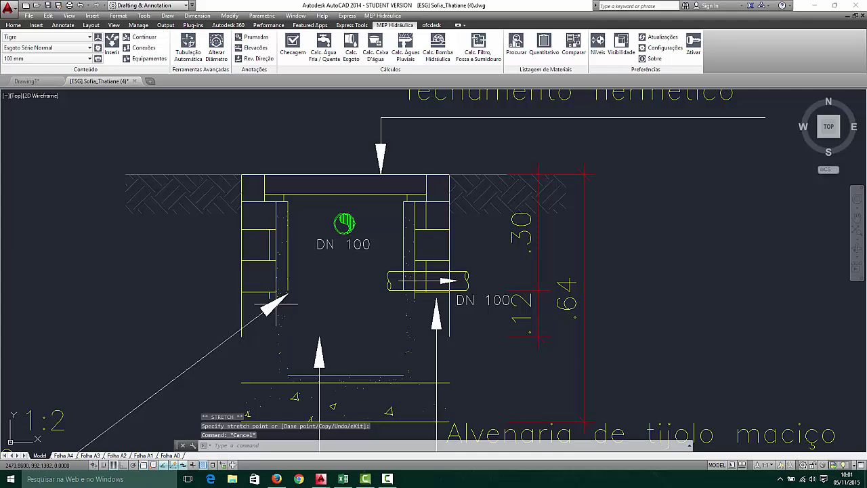
scroll(276, 303, up, 2)
scroll(242, 348, down, 2)
scroll(262, 312, up, 2)
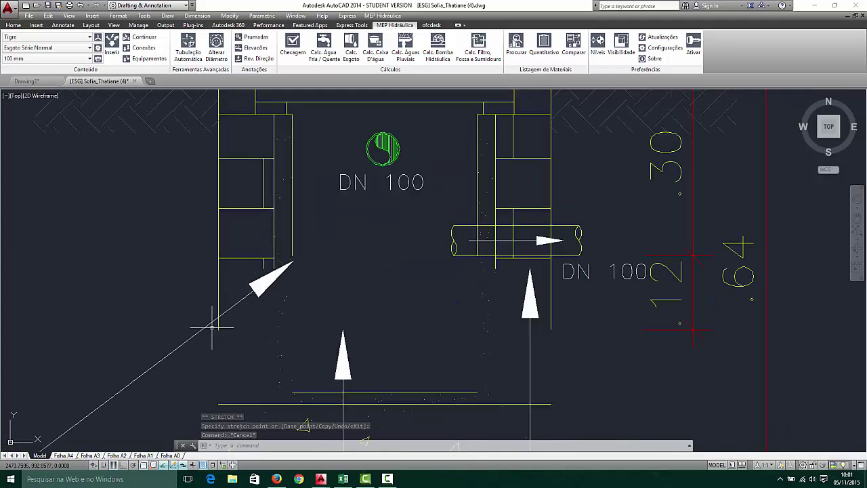
text(ex)
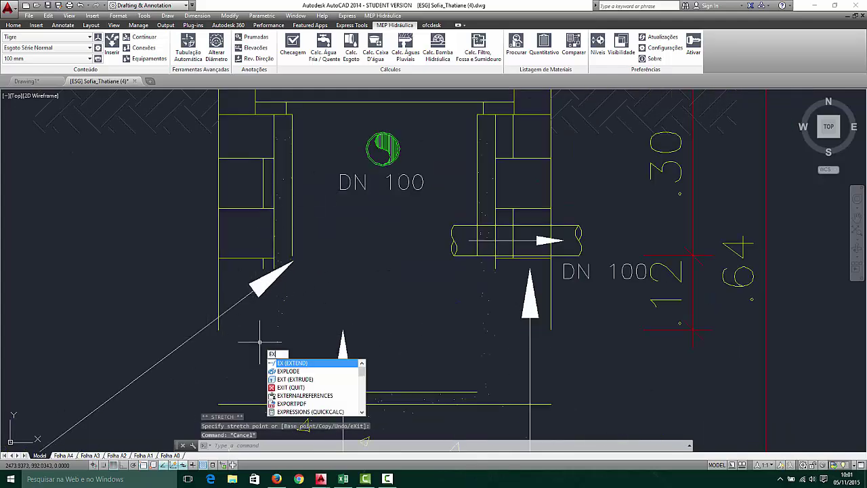
key(Return)
click(314, 391)
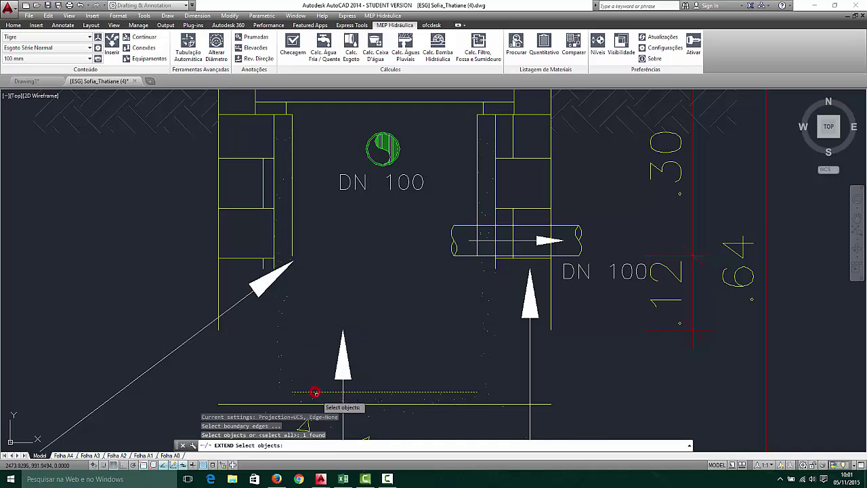
click(325, 406)
click(321, 402)
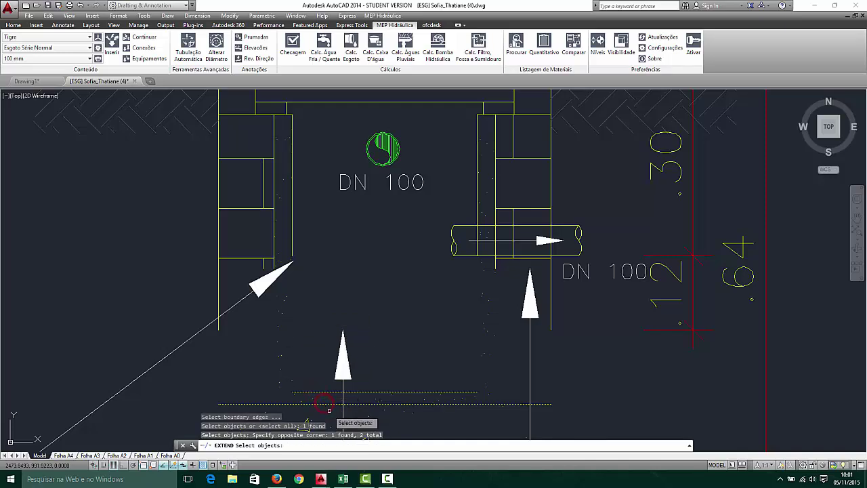
key(Return)
click(292, 244)
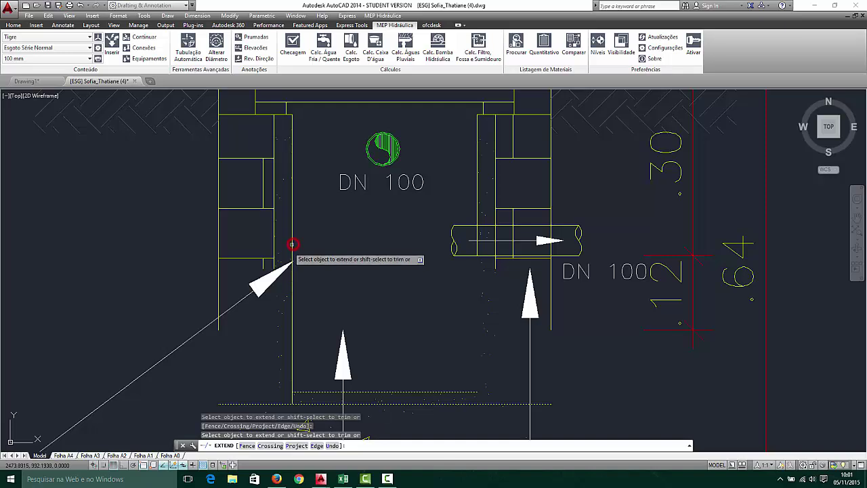
click(274, 252)
click(252, 280)
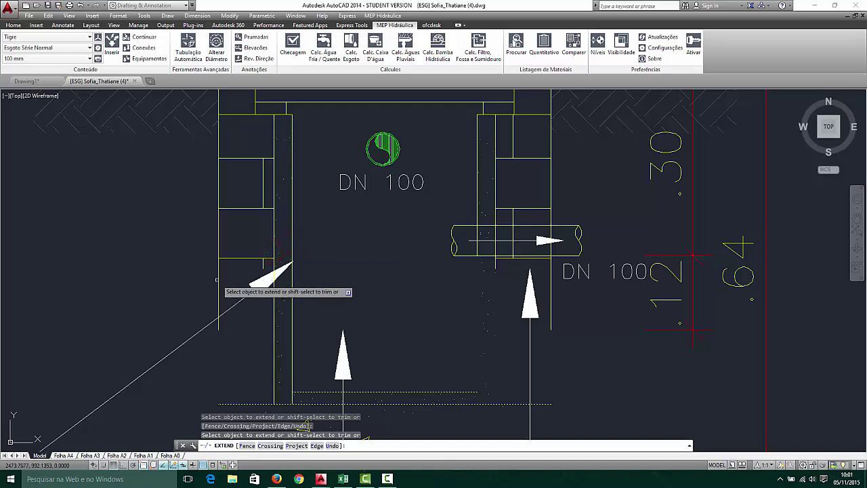
click(216, 283)
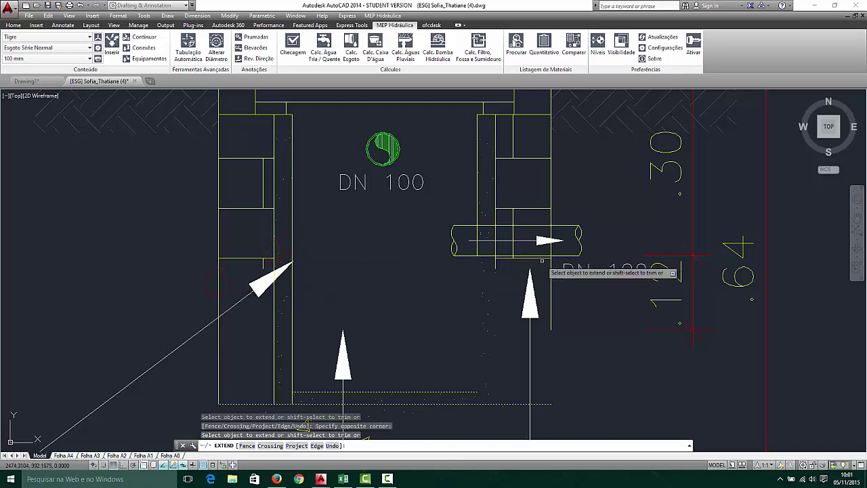
Extend the east wall's inner plaster line to the floor line and its other two lines to the top of the concrete base
click(477, 250)
click(495, 267)
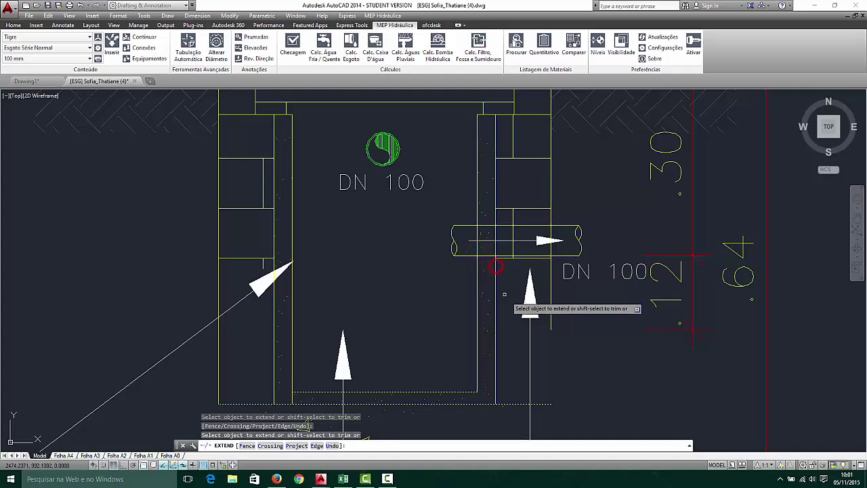
click(551, 310)
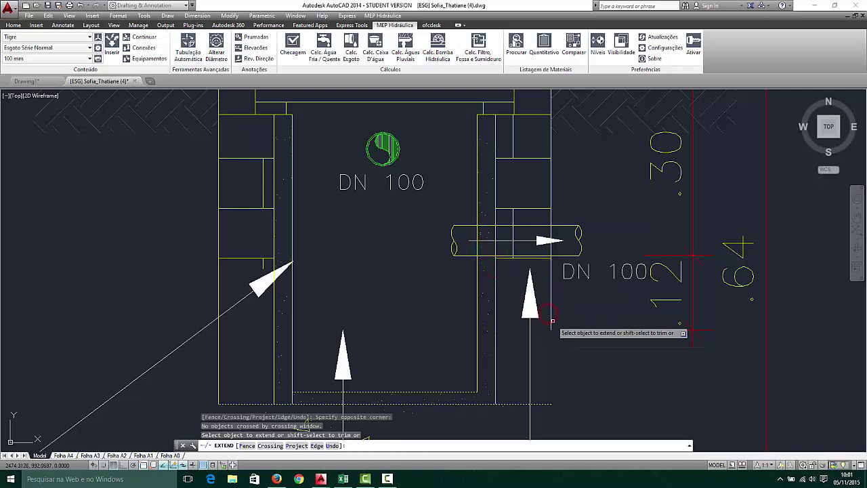
scroll(535, 342, down, 4)
key(Escape)
Shorten the west wall's inner plaster line so its lower end meets the corner of the box floor line
scroll(459, 360, up, 10)
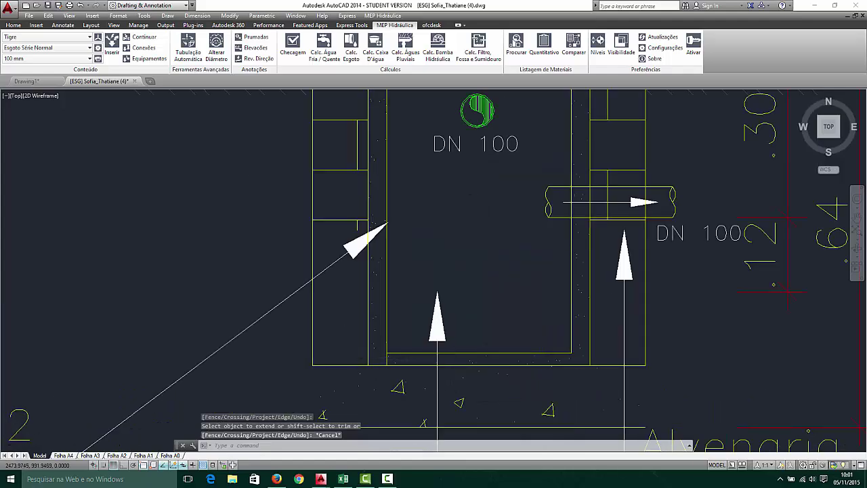
scroll(367, 344, down, 4)
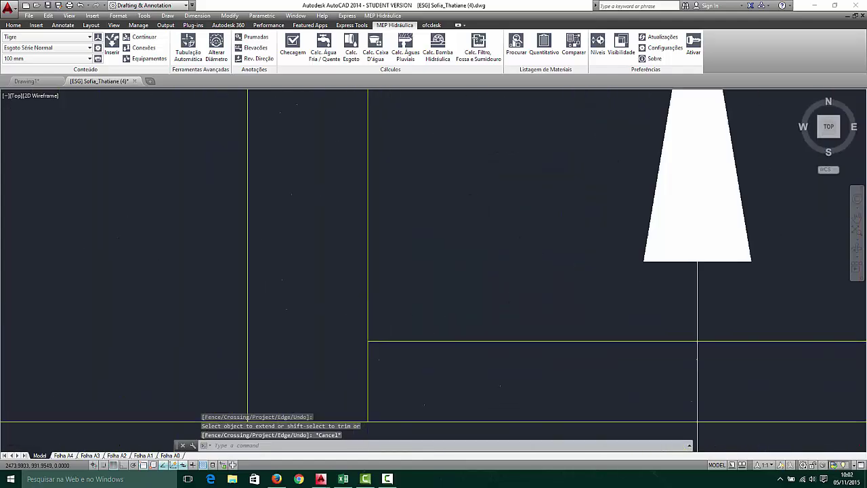
click(368, 352)
click(368, 371)
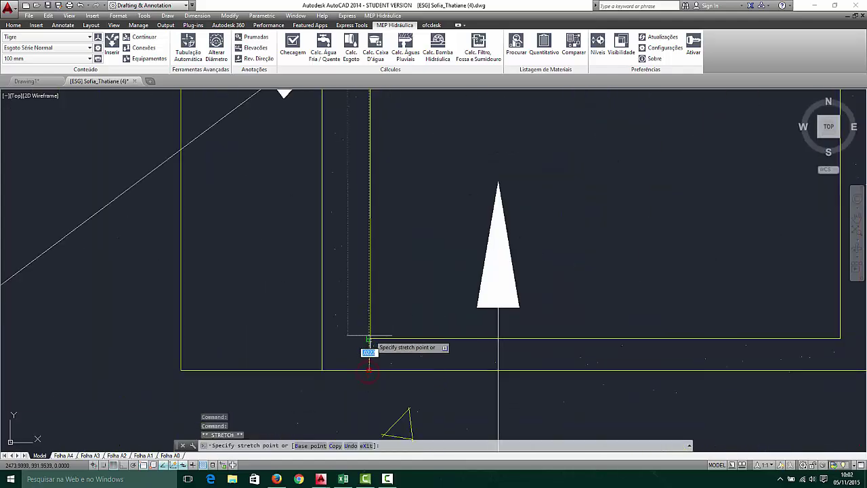
key(Escape)
scroll(412, 203, down, 5)
scroll(460, 299, up, 5)
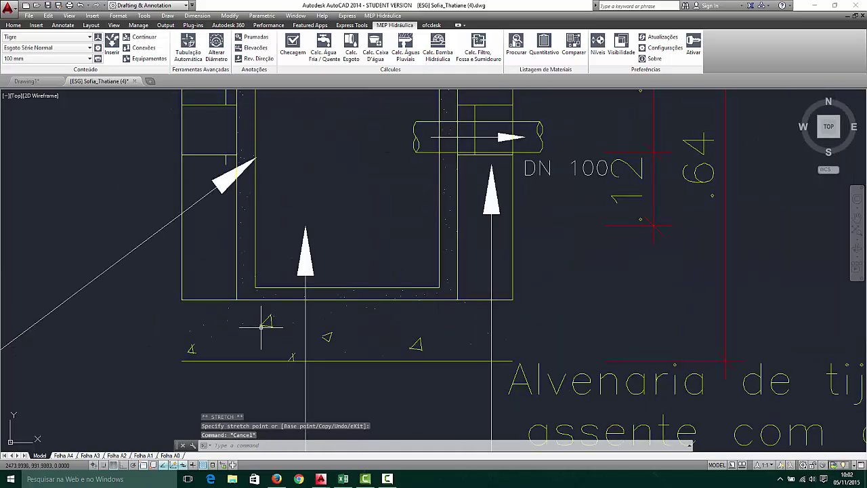
text(ex)
key(Return)
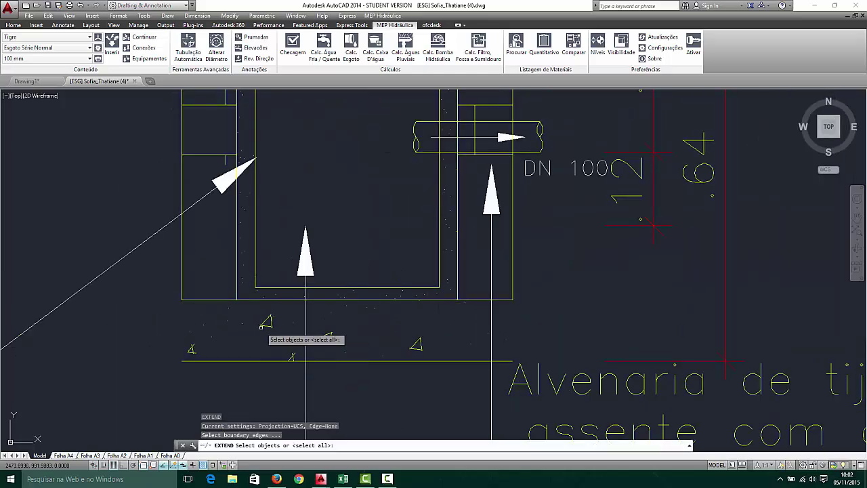
click(249, 361)
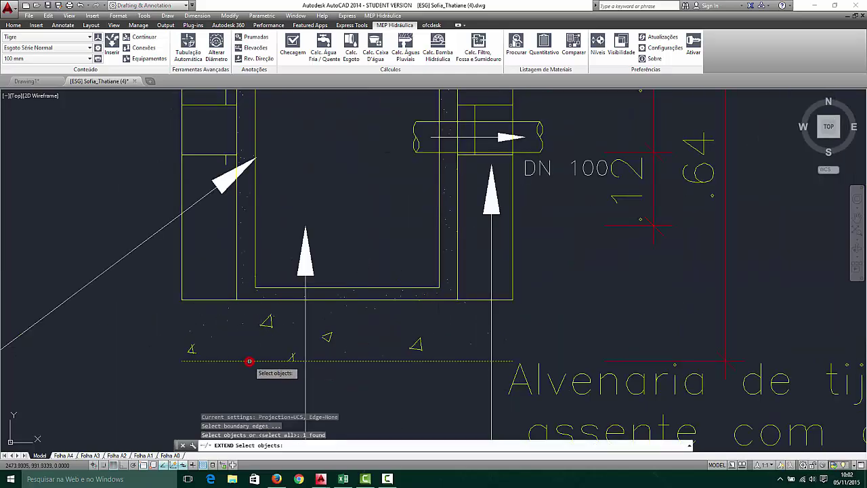
click(180, 277)
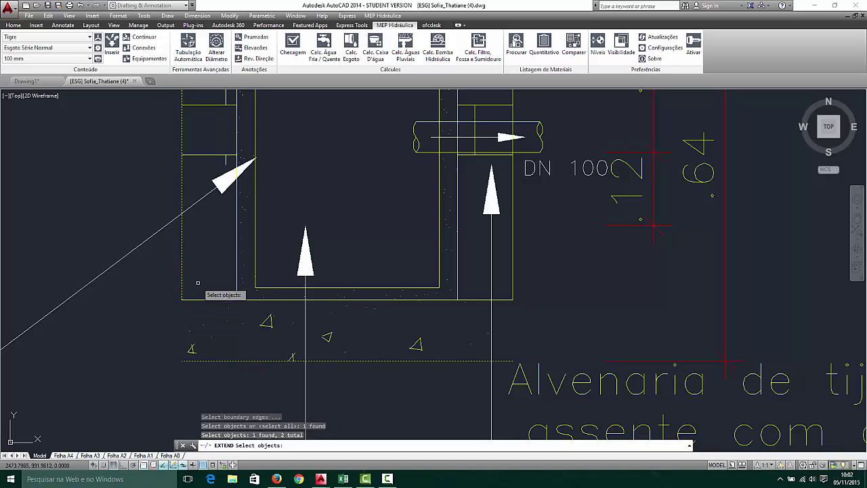
key(Escape)
key(Escape)
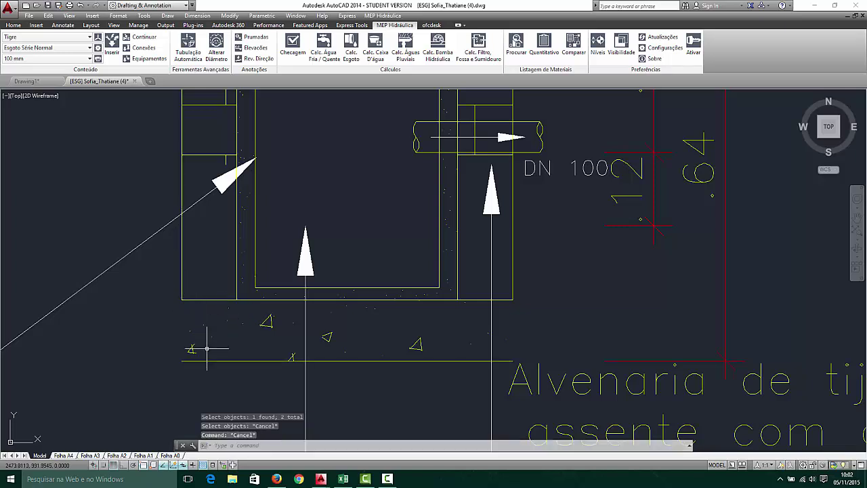
Extend the outer lines of the west and east walls down to the bottom line of the concrete base
text(ex)
key(Return)
click(216, 357)
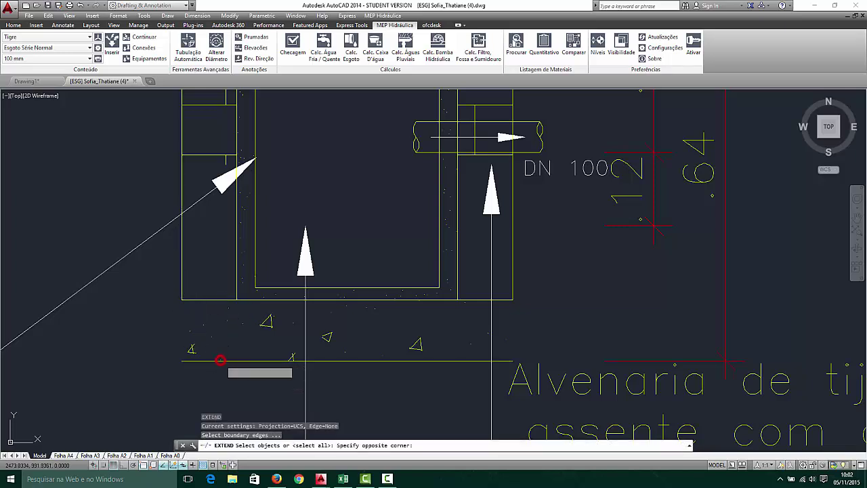
click(220, 362)
key(Return)
click(183, 288)
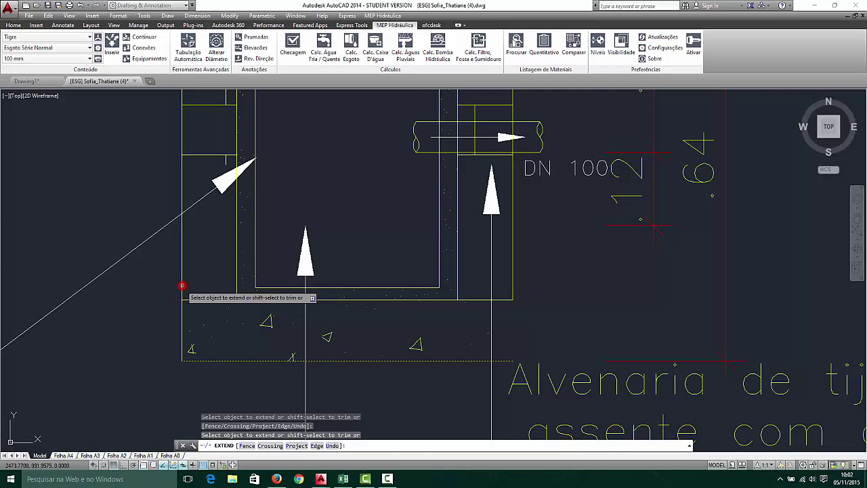
click(514, 289)
key(Escape)
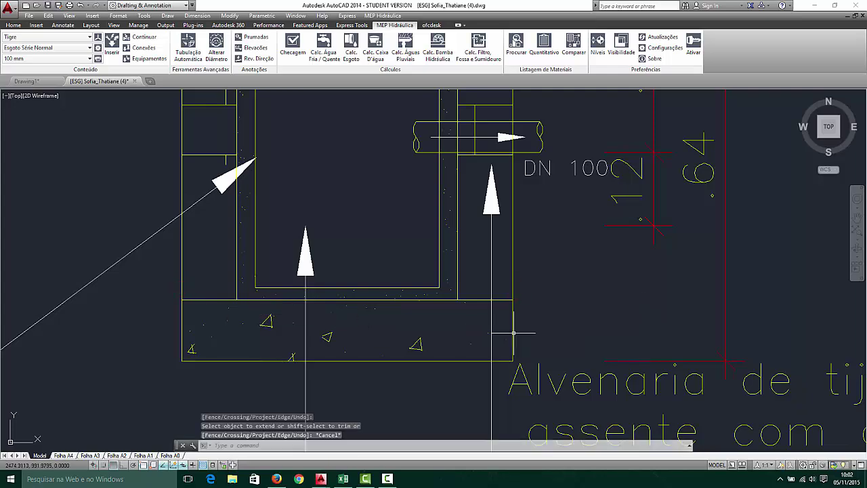
Stretch the lower corners of the AR-B816 brick hatch in both walls down to the top of the concrete base
scroll(507, 293, down, 6)
scroll(487, 267, up, 4)
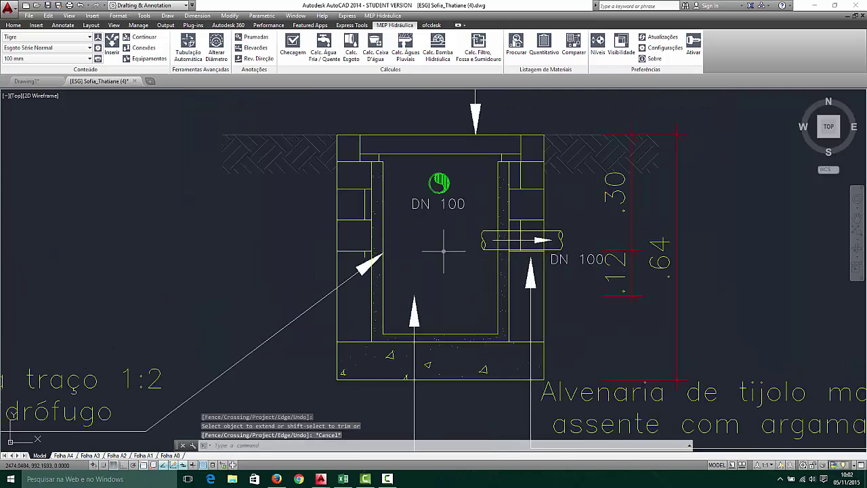
click(358, 250)
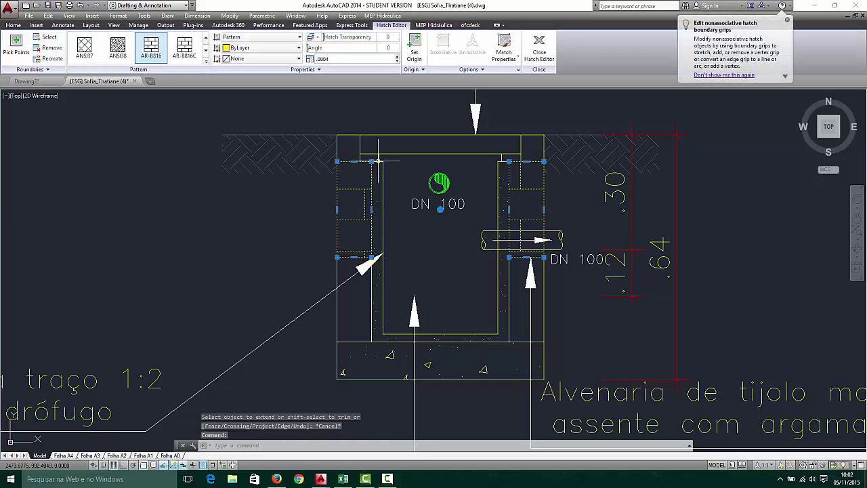
click(336, 257)
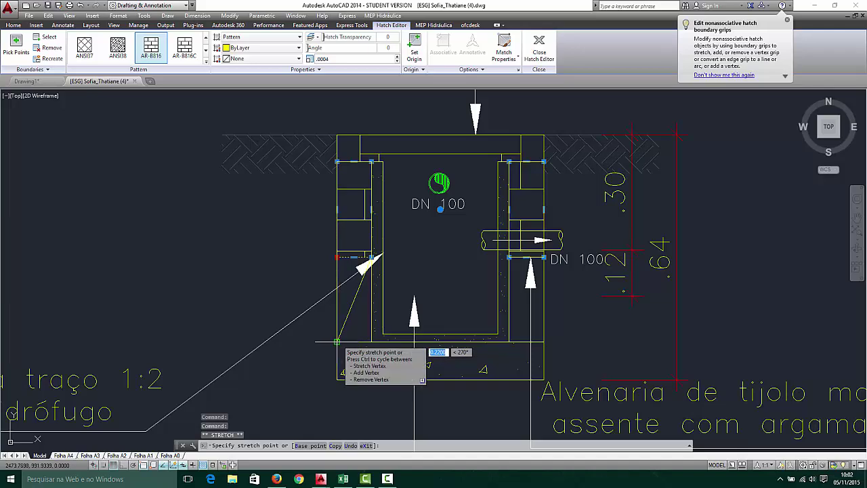
click(371, 256)
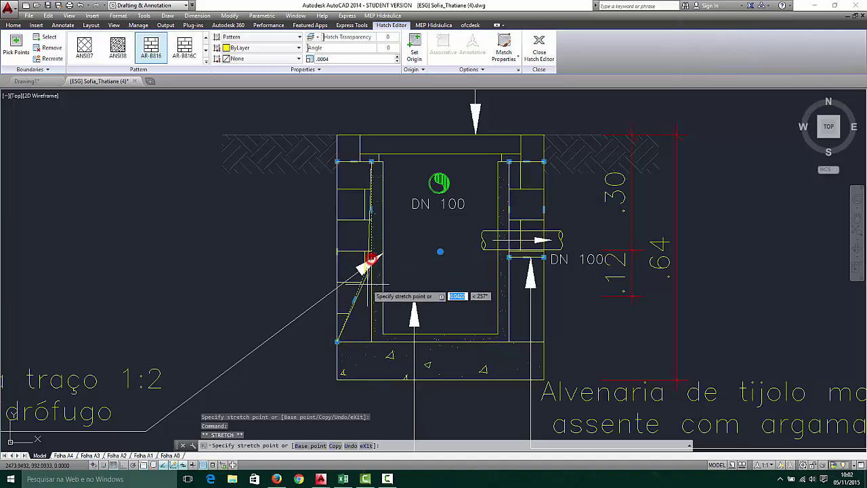
click(371, 342)
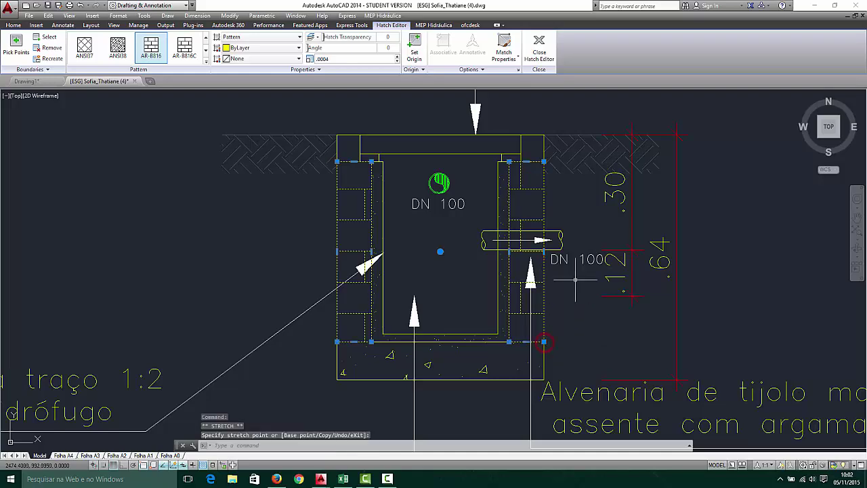
scroll(548, 265, down, 4)
scroll(549, 248, up, 5)
key(Escape)
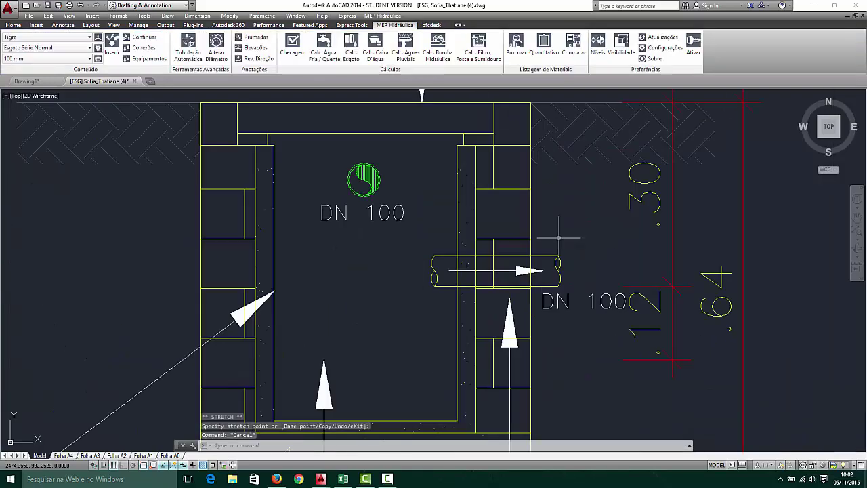
Move the outlet pipe with its flow arrow and DN 100 label, plus the masonry note and leader, straight down so the pipe rests at floor level
click(403, 241)
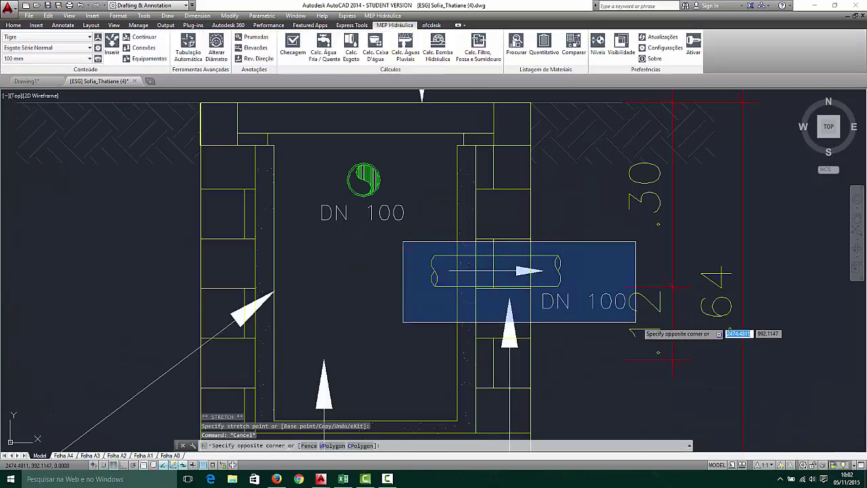
click(635, 322)
scroll(562, 345, down, 4)
scroll(548, 310, up, 4)
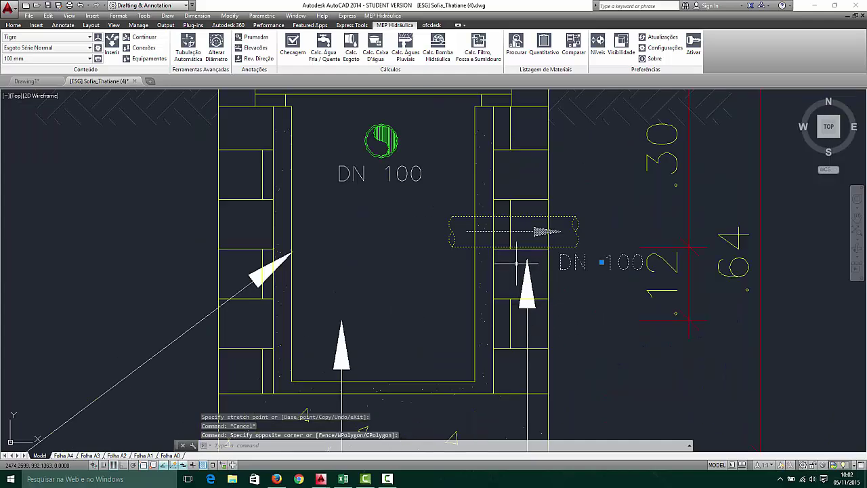
click(449, 248)
scroll(511, 326, down, 4)
click(535, 412)
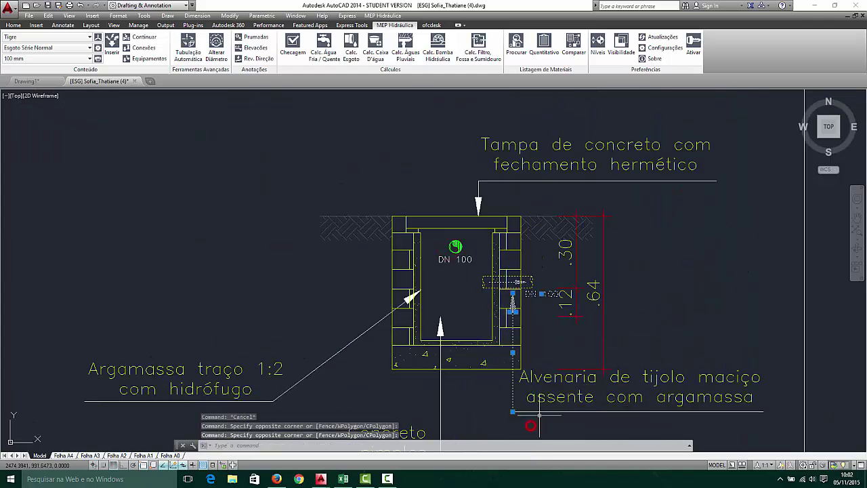
click(637, 428)
click(593, 394)
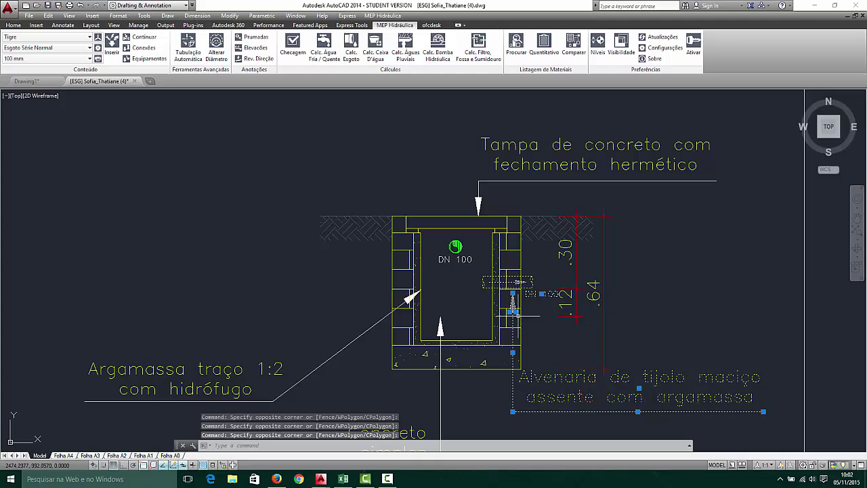
scroll(513, 311, down, 8)
scroll(488, 305, up, 14)
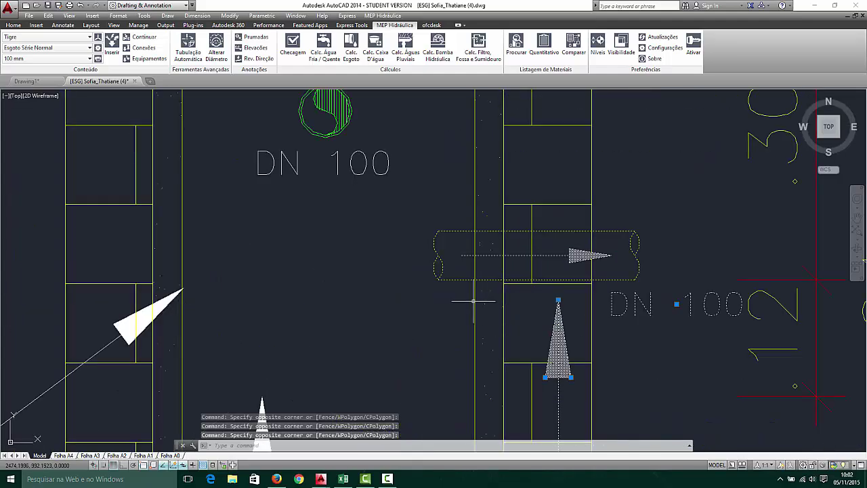
text(m)
key(Return)
click(473, 284)
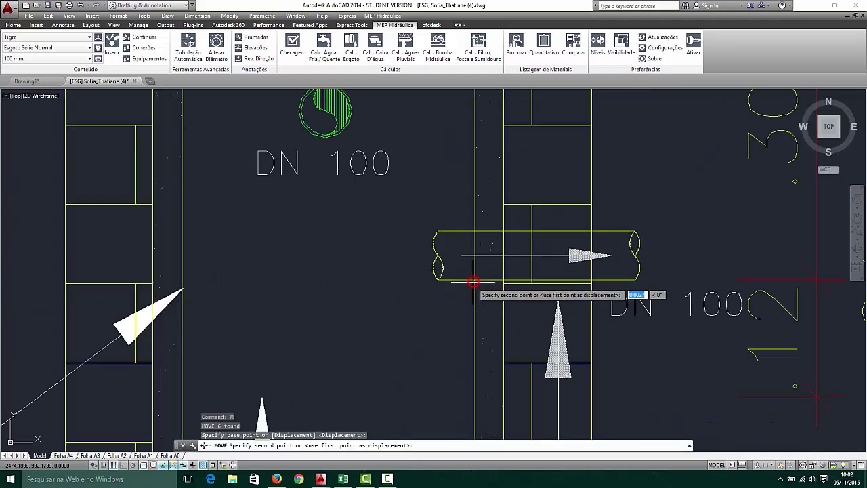
scroll(477, 359, down, 6)
scroll(477, 363, up, 6)
click(462, 362)
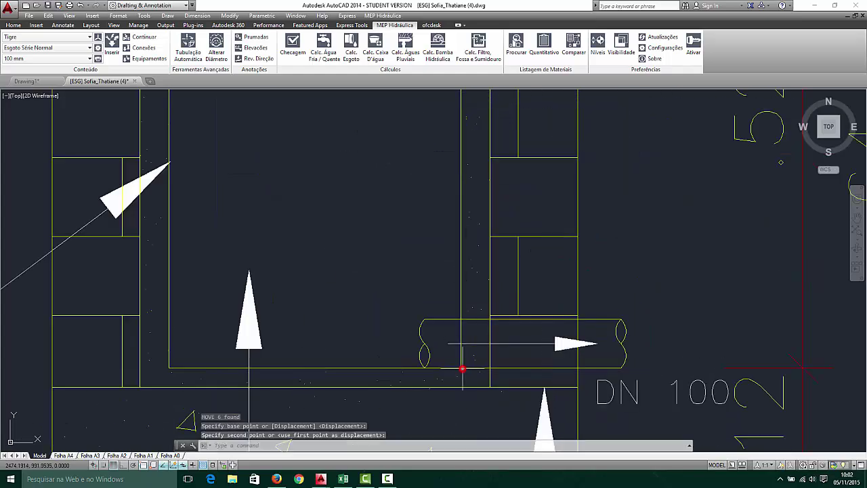
scroll(464, 366, down, 4)
scroll(522, 244, down, 2)
scroll(509, 248, down, 6)
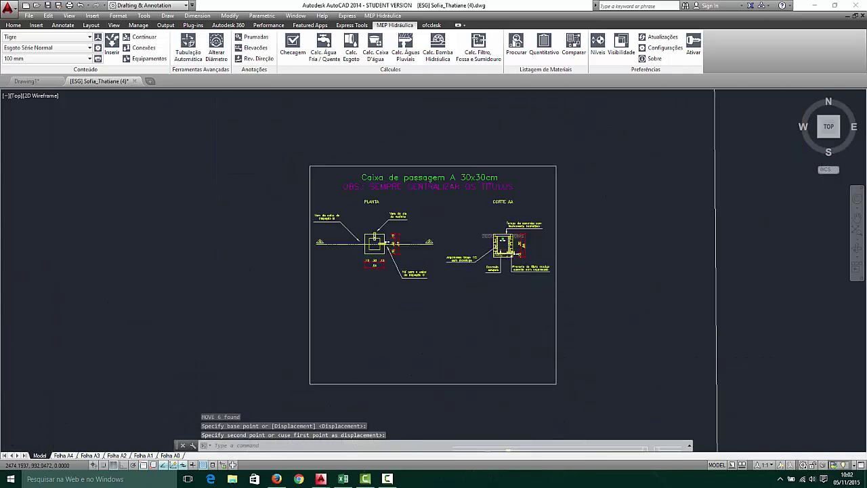
Measure the vertical distance from the bottom of the inlet pipe's end to the box floor in the section profile
scroll(510, 248, up, 6)
scroll(621, 291, down, 10)
scroll(510, 303, up, 10)
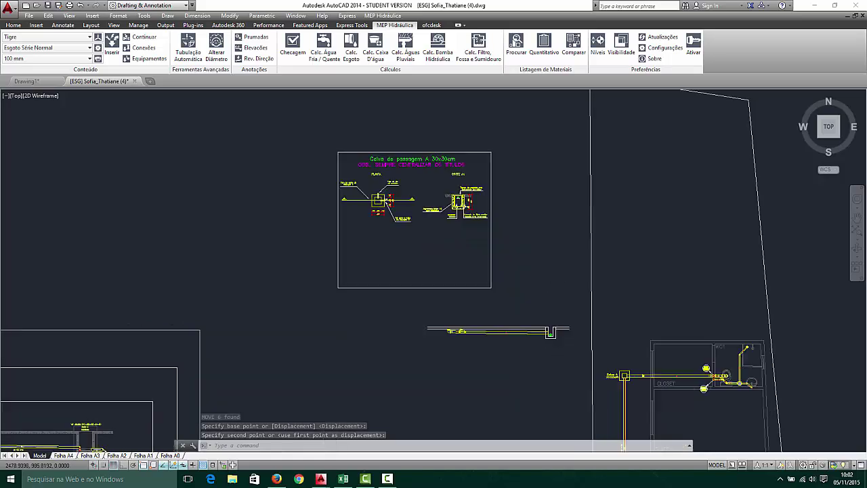
scroll(461, 313, up, 4)
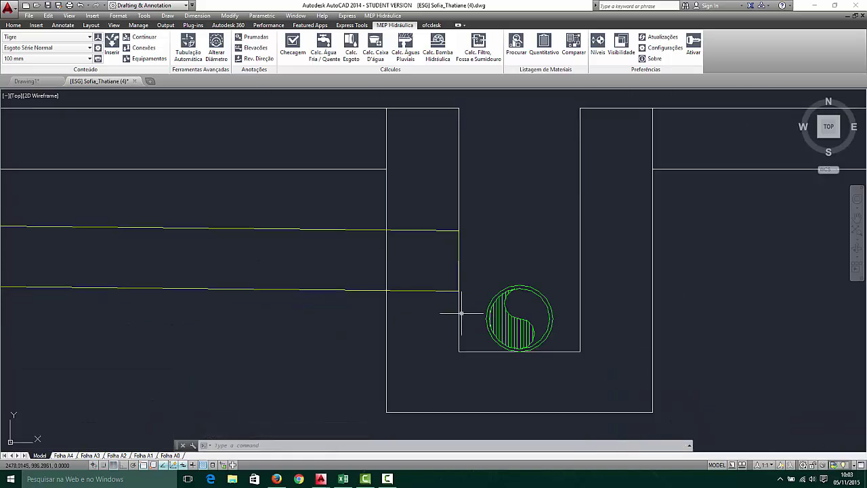
text(dist)
key(Return)
scroll(460, 308, up, 3)
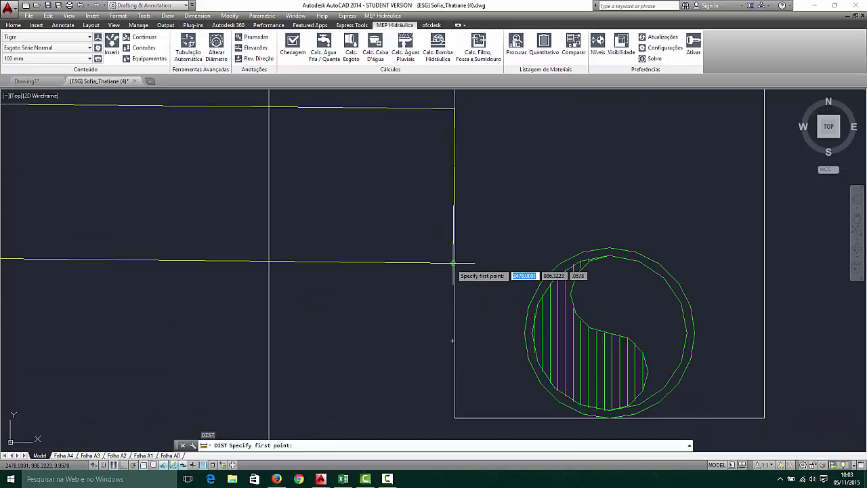
click(459, 290)
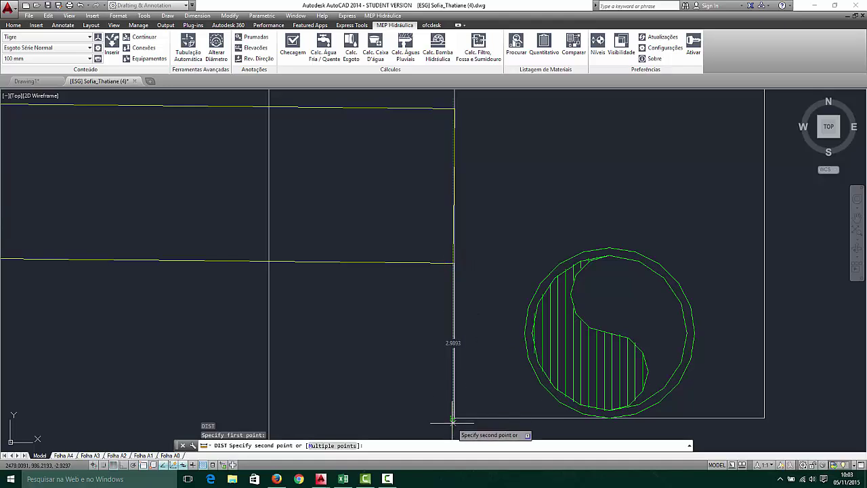
key(Escape)
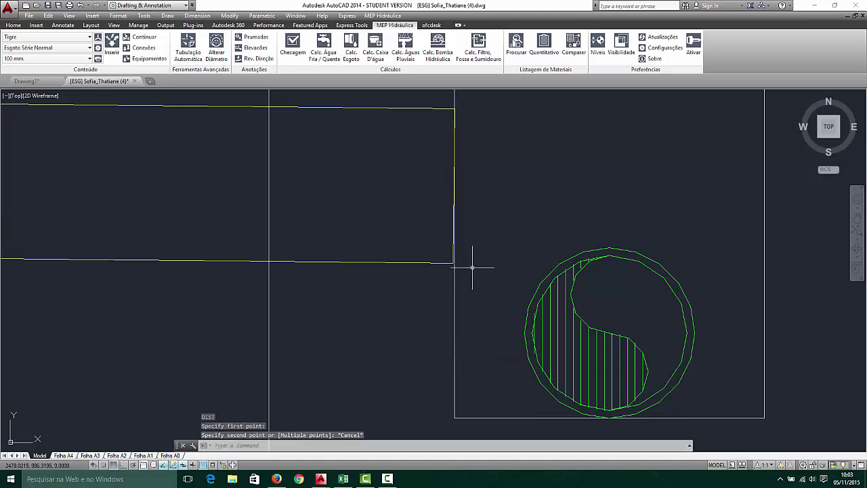
scroll(492, 252, down, 2)
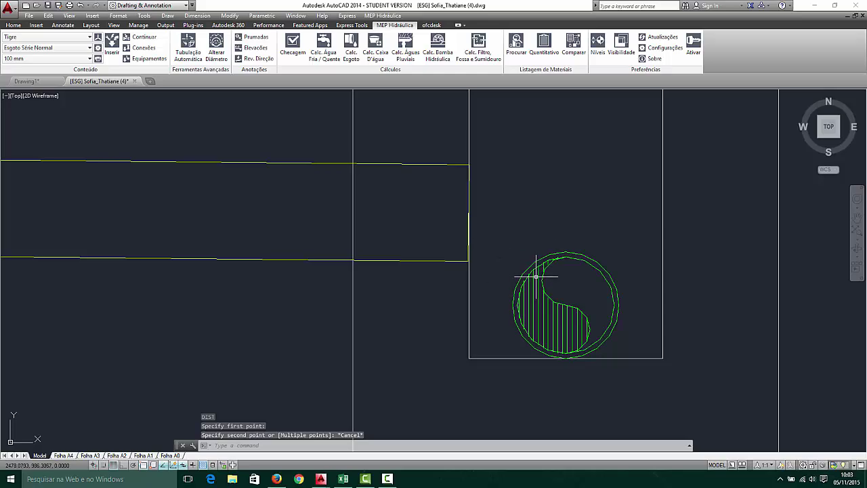
scroll(520, 269, down, 6)
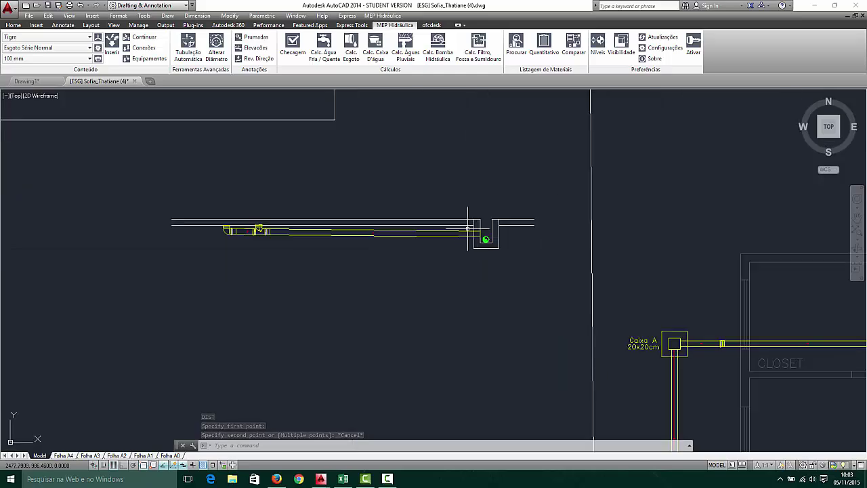
scroll(468, 242, up, 5)
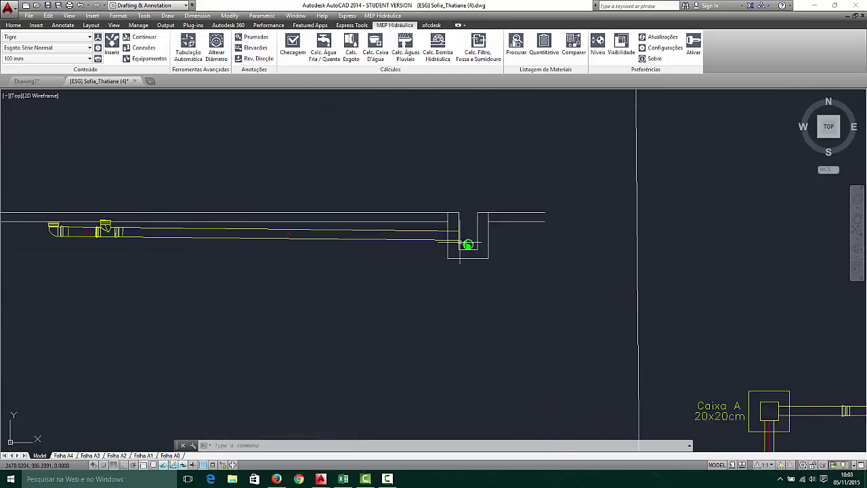
Draw a vertical helper line 0.1 long upward from the midpoint of the box floor in CORTE AA
scroll(468, 242, down, 9)
scroll(427, 170, up, 12)
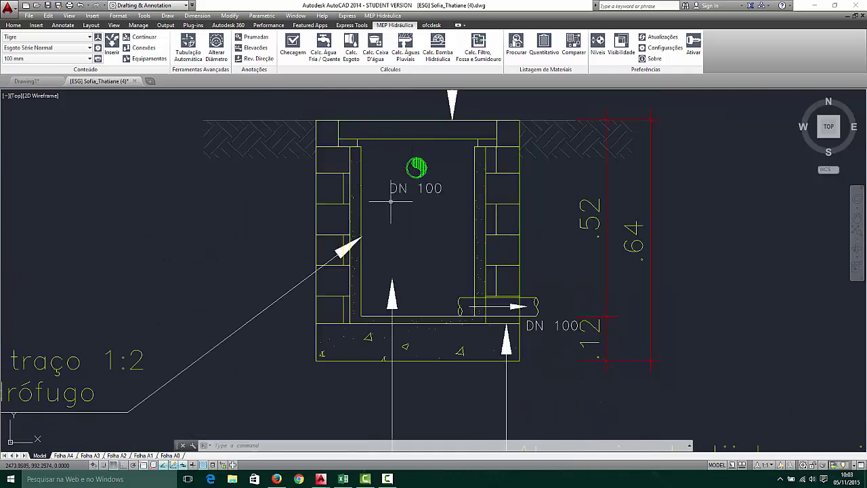
text(l)
key(Return)
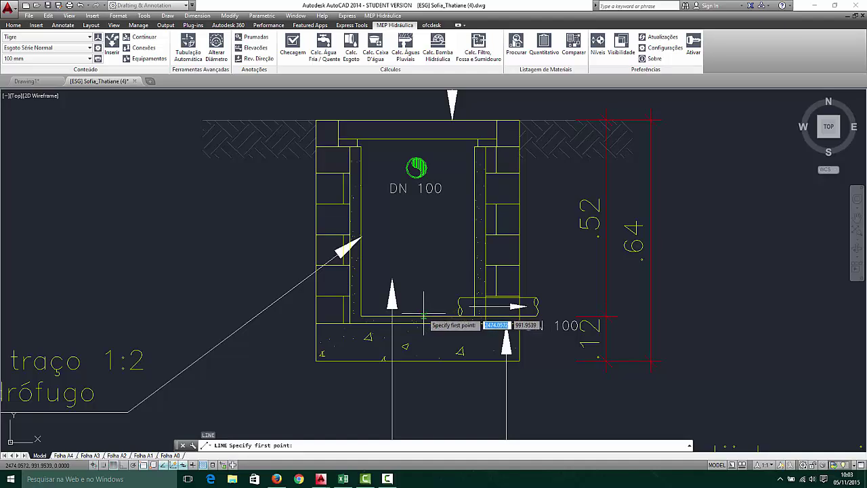
click(417, 315)
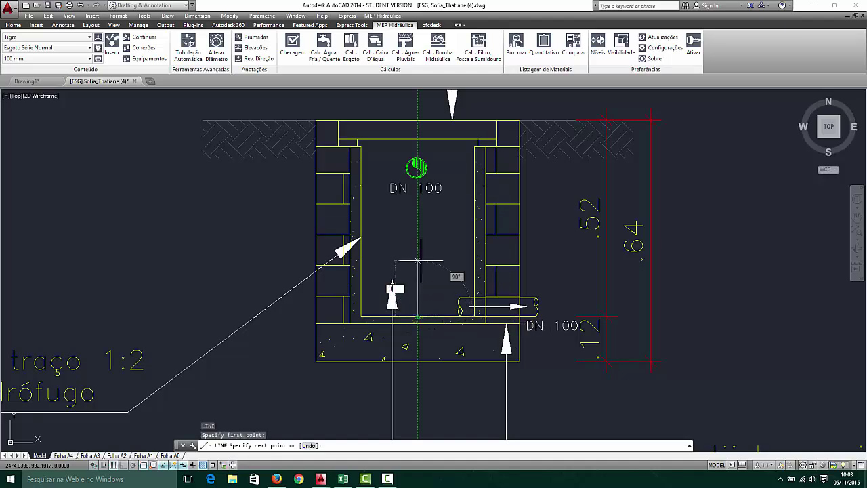
text(.1)
key(Return)
key(Escape)
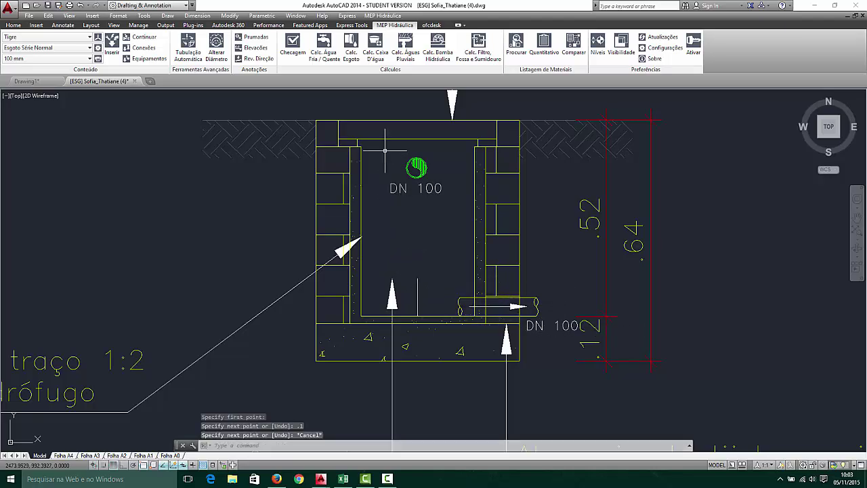
Move the round green pipe symbol and its DN 100 label straight down so the circle's bottom rests on the helper line's upper end
click(373, 145)
click(455, 221)
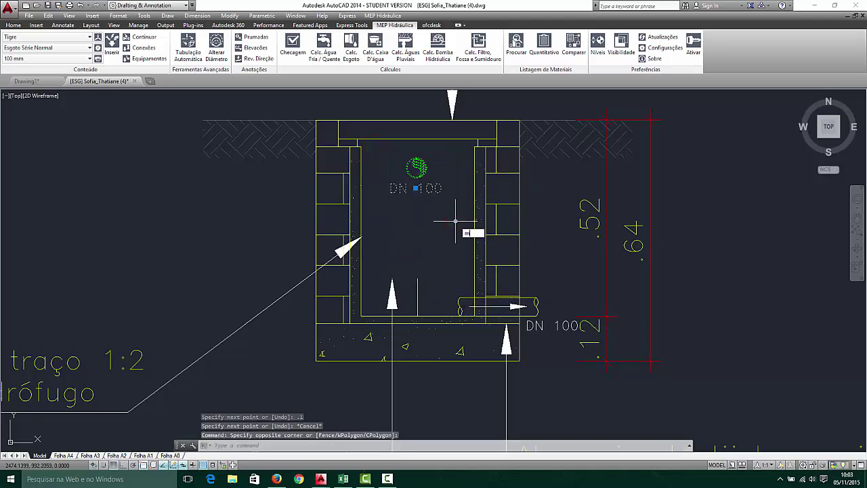
key(Return)
scroll(474, 230, up, 4)
scroll(379, 156, down, 2)
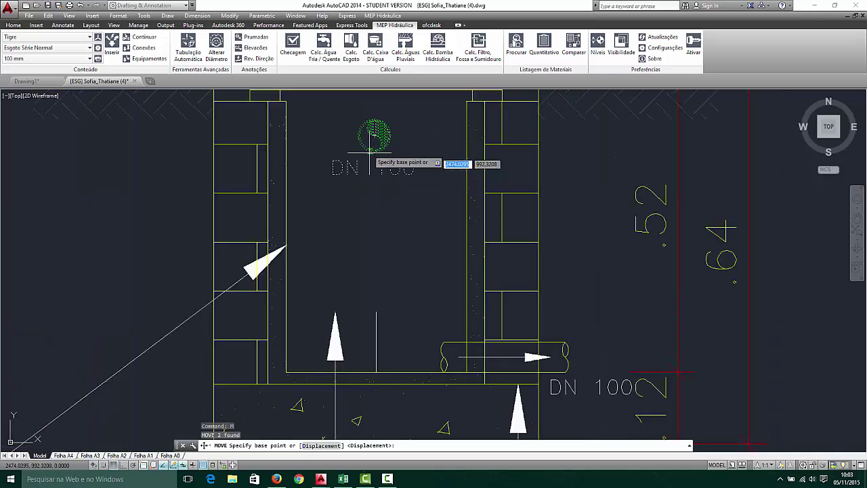
scroll(370, 142, up, 2)
click(374, 151)
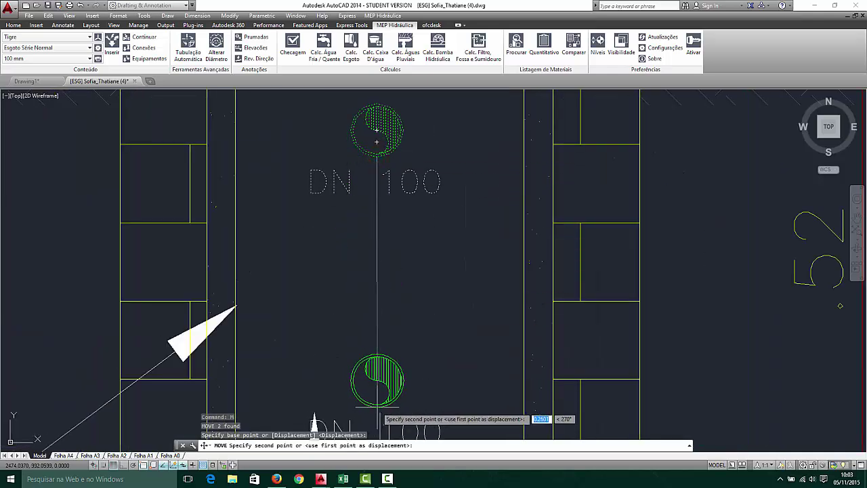
click(380, 411)
scroll(416, 297, down, 3)
scroll(405, 363, up, 2)
key(Escape)
key(Escape)
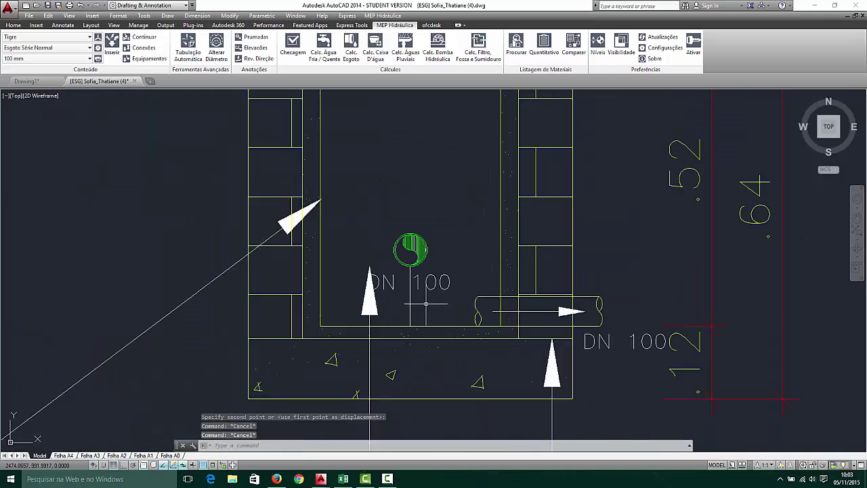
Delete the vertical helper line below the round pipe symbol
click(426, 302)
click(401, 304)
key(Delete)
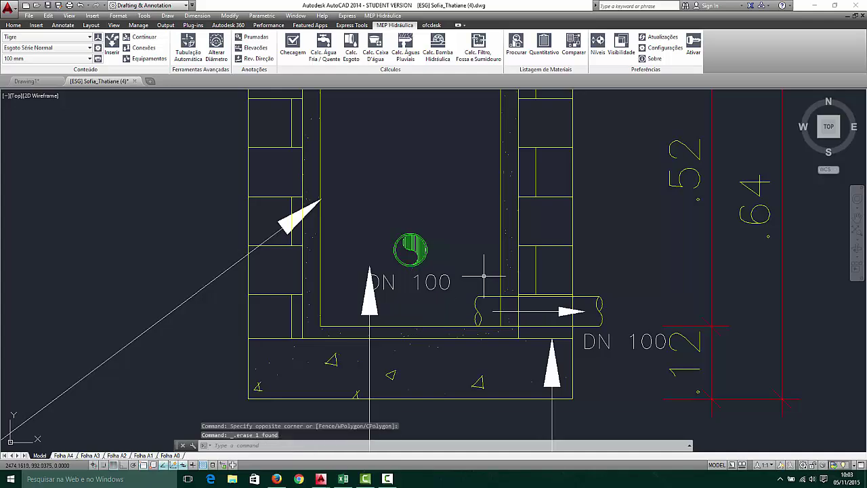
Move the "Concreto simples" note with its leader and arrowhead straight down so the arrow tip lands inside the concrete base
scroll(483, 276, down, 3)
scroll(491, 285, up, 2)
scroll(448, 397, down, 2)
scroll(426, 344, up, 1)
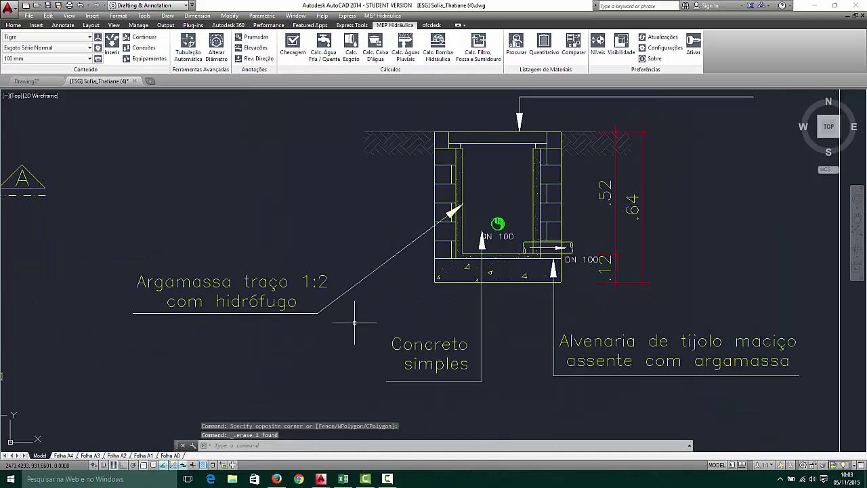
click(498, 325)
click(386, 398)
scroll(459, 261, up, 3)
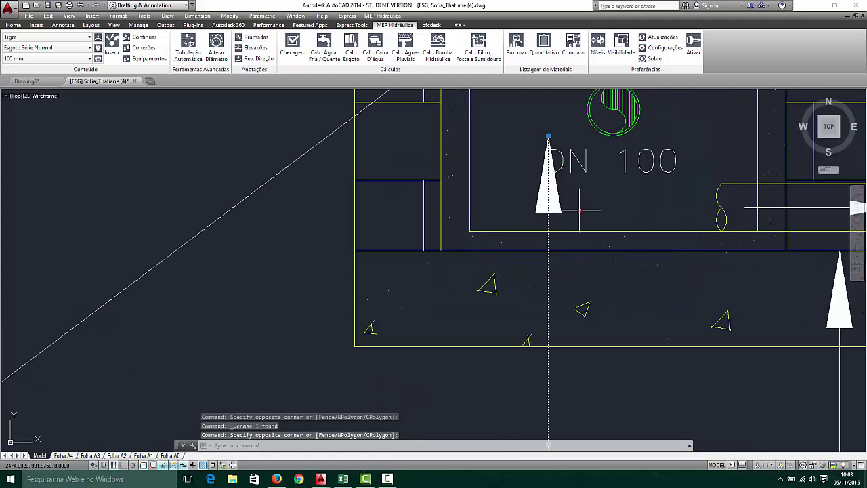
click(579, 210)
click(522, 204)
text(m)
key(Return)
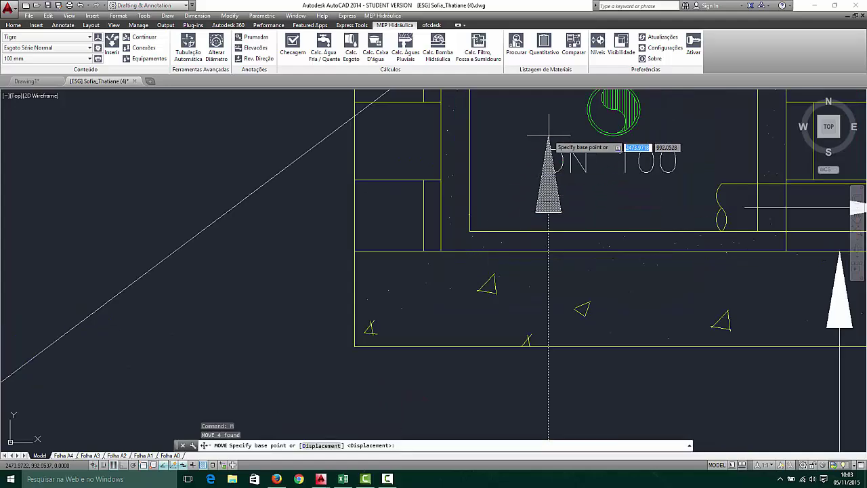
click(548, 137)
click(549, 285)
scroll(542, 286, down, 3)
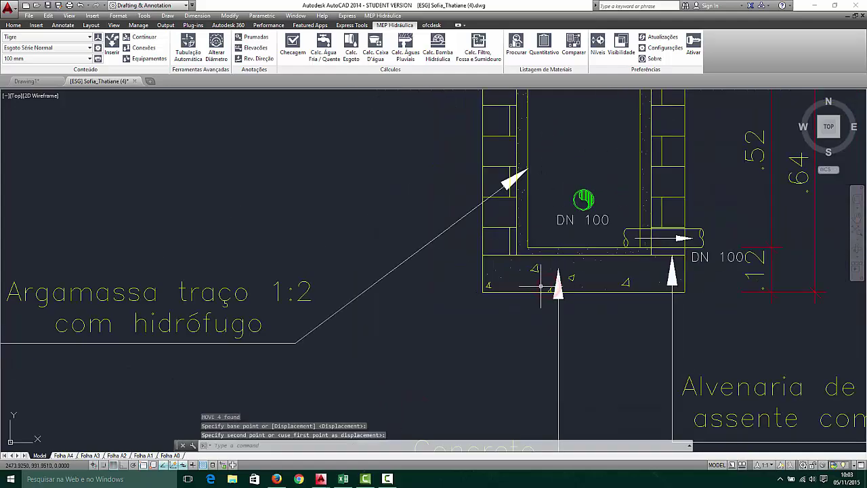
Move the "Argamassa traço 1:2 com hidrófugo" note with its leader and arrowhead so the tip points into the west wall's plaster layer
scroll(343, 243, down, 3)
click(182, 219)
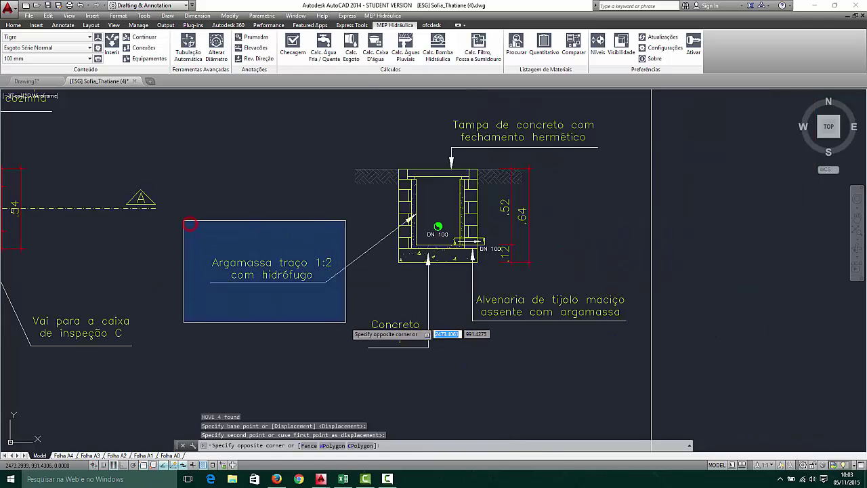
click(346, 321)
scroll(407, 240, up, 2)
click(358, 293)
click(323, 243)
scroll(416, 206, up, 12)
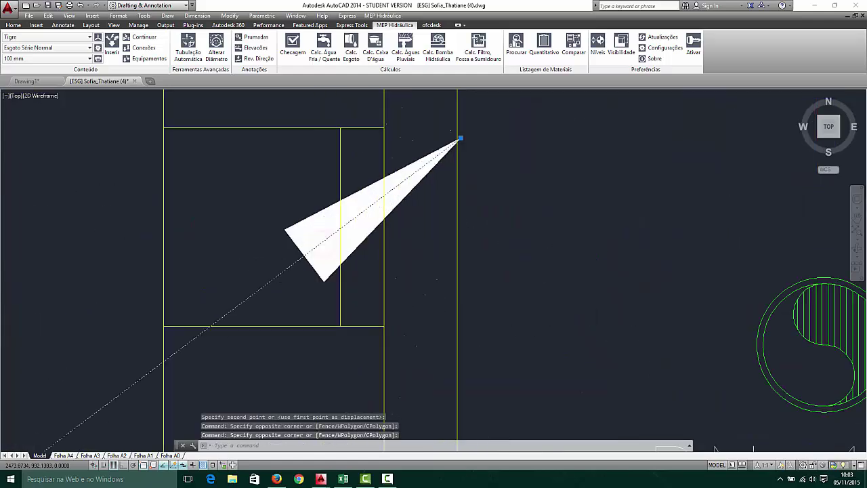
click(415, 206)
scroll(353, 257, down, 4)
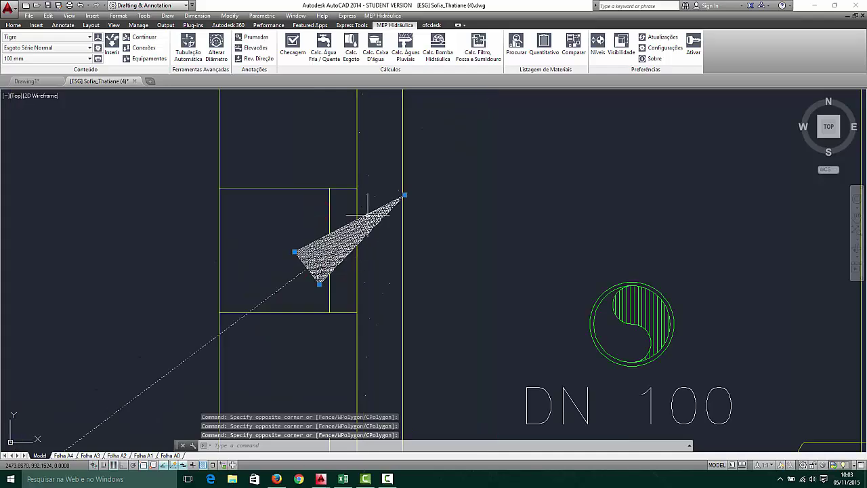
text(m)
key(Return)
click(404, 195)
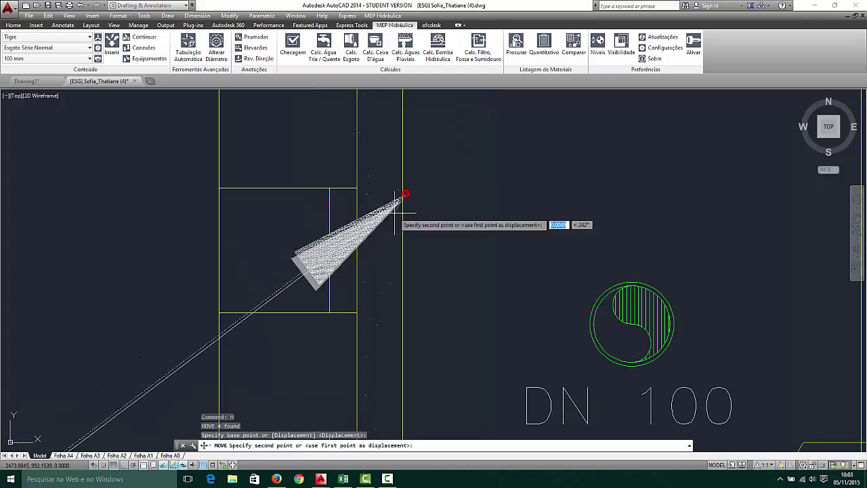
click(379, 268)
scroll(381, 271, down, 5)
Examine the PLANTA and CORTE AA views of box A, checking the depth dimensions, pipe labels and notes
scroll(402, 257, up, 6)
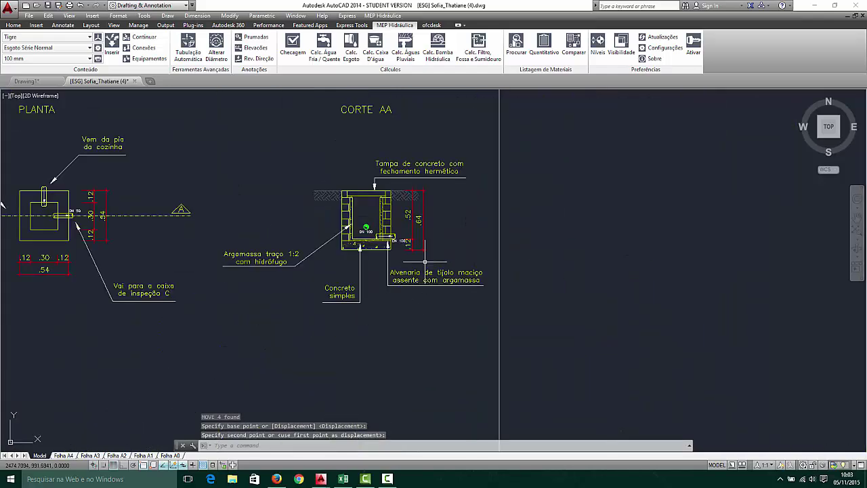
scroll(409, 215, up, 2)
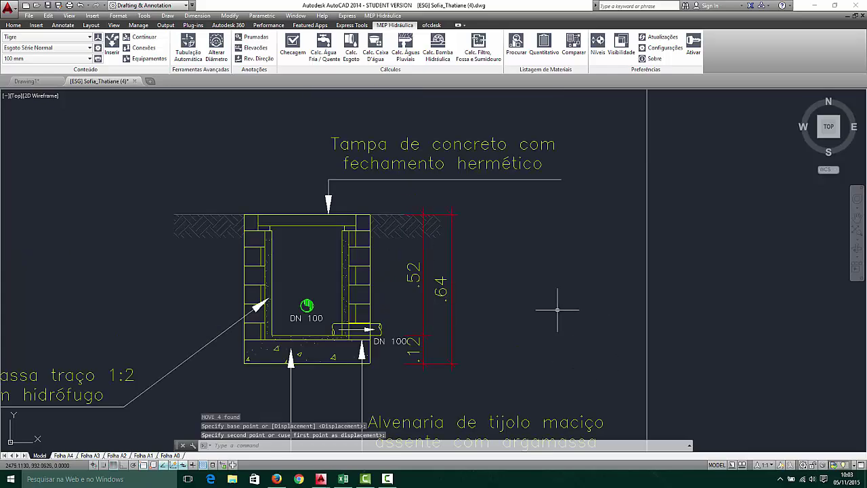
scroll(295, 305, down, 4)
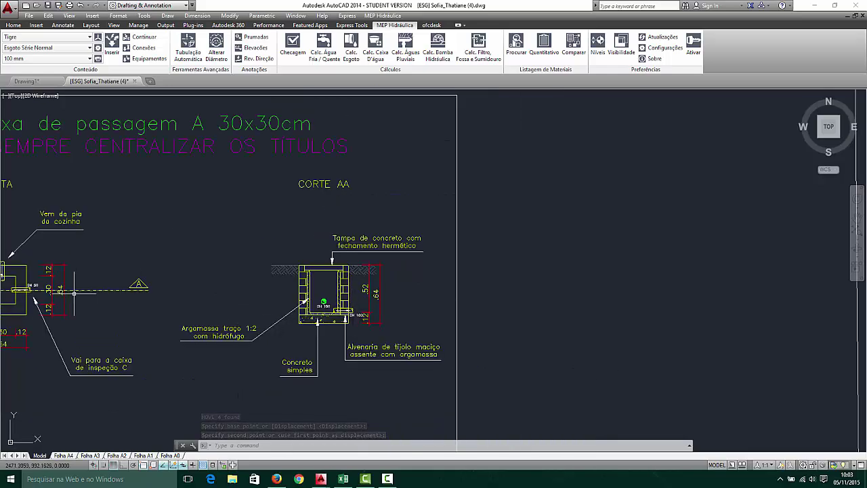
scroll(82, 295, up, 3)
scroll(257, 311, down, 3)
scroll(88, 298, up, 2)
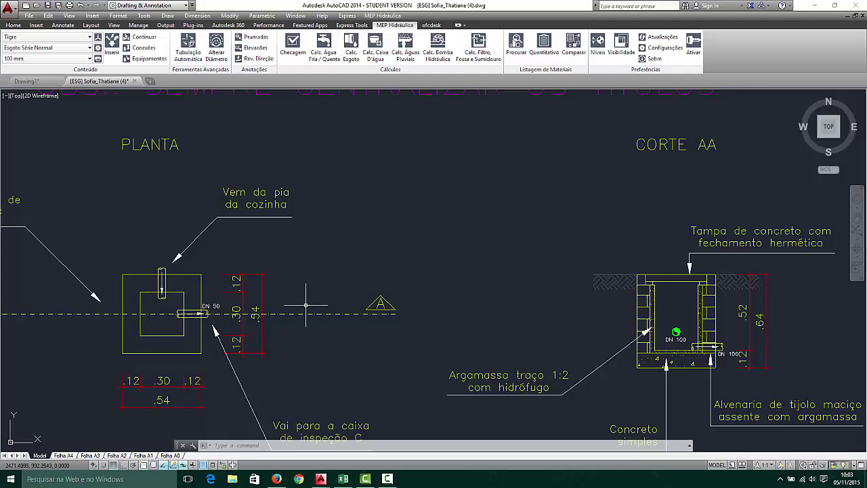
scroll(304, 306, down, 2)
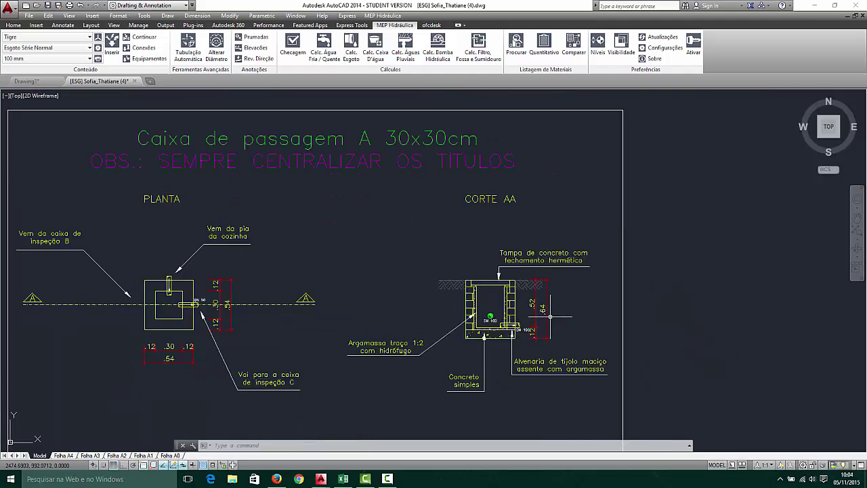
scroll(528, 296, up, 2)
scroll(500, 292, up, 2)
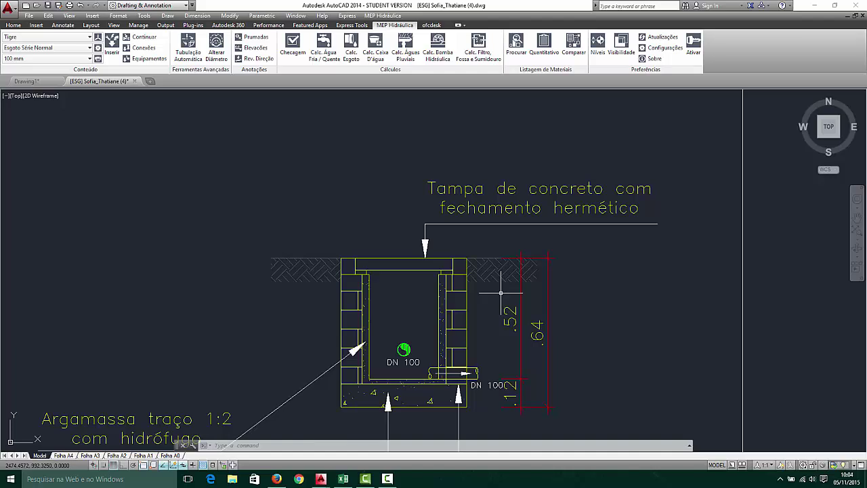
click(388, 479)
click(387, 478)
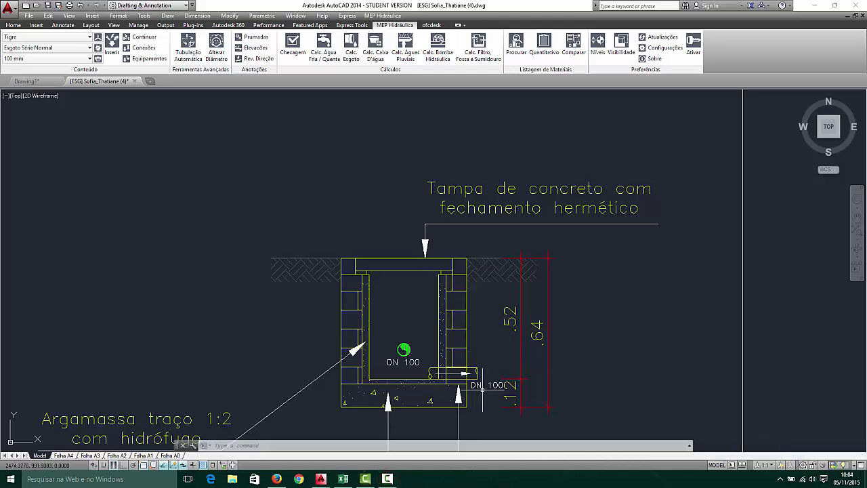
scroll(431, 391, up, 2)
scroll(451, 301, down, 5)
scroll(445, 259, up, 4)
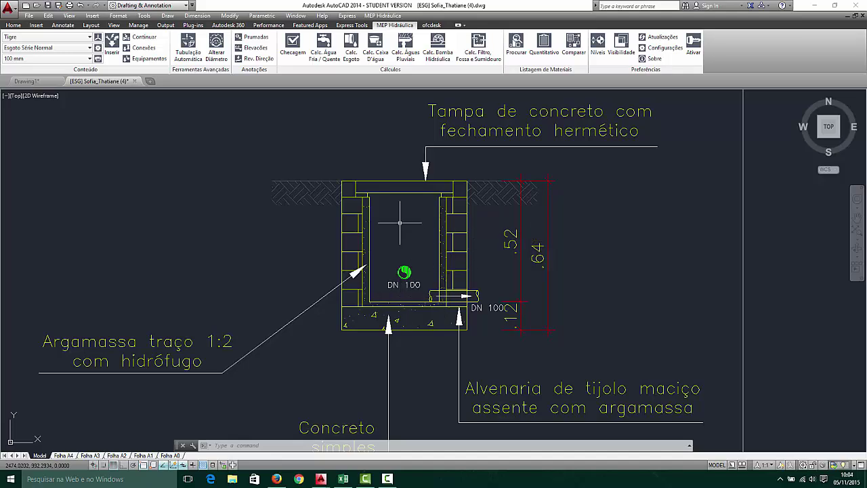
scroll(371, 239, up, 2)
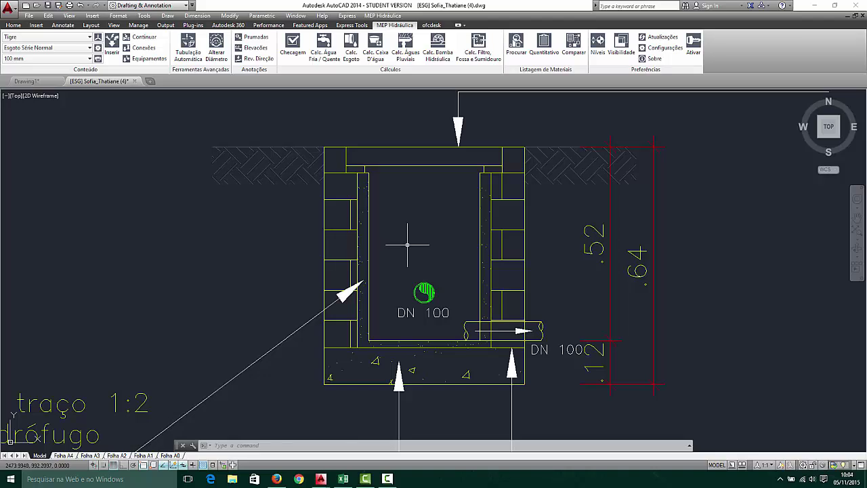
scroll(406, 200, down, 2)
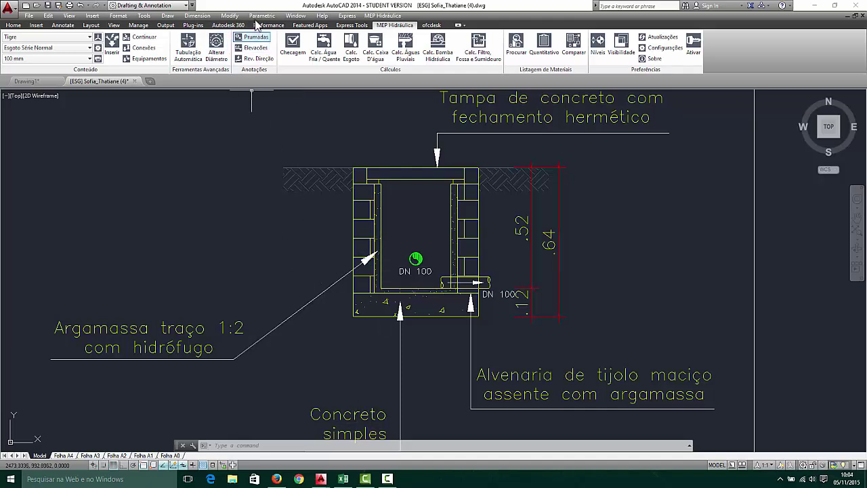
Make COTA the current layer for dimensioning
click(63, 25)
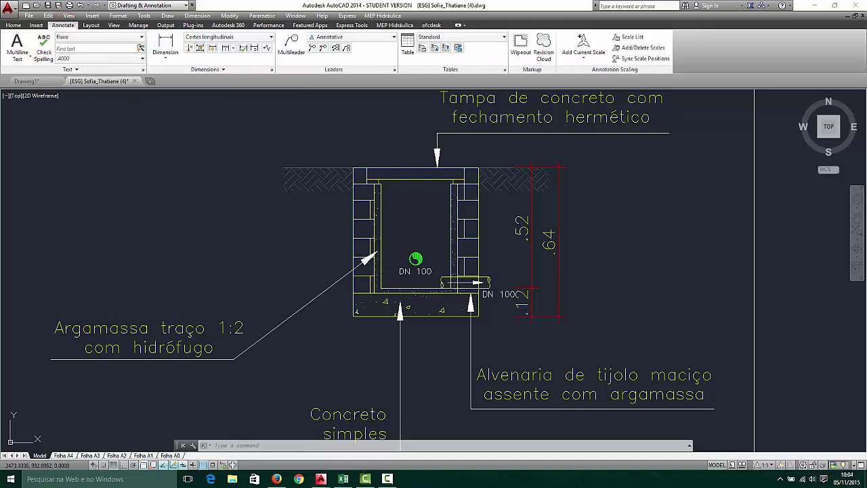
key(Escape)
key(Escape)
click(13, 25)
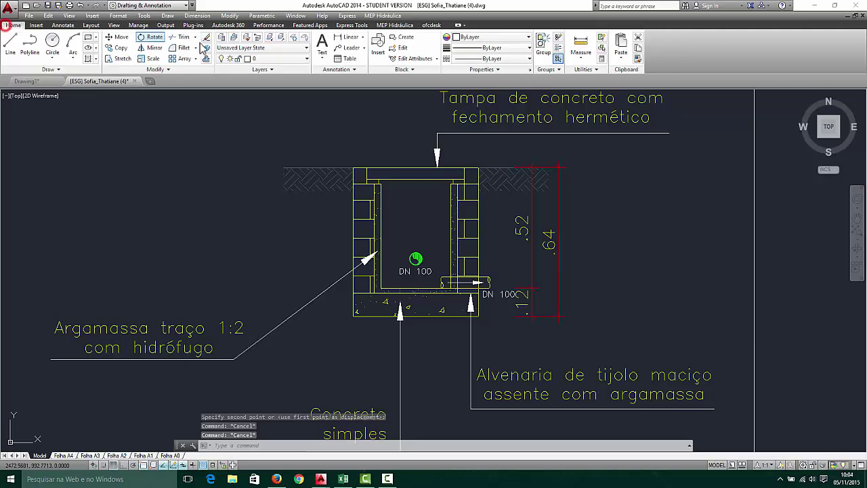
click(268, 59)
click(261, 200)
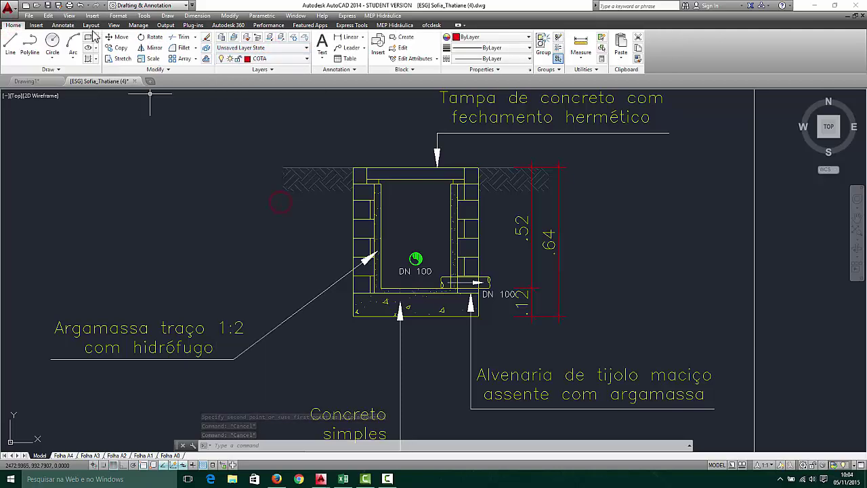
Add a vertical linear dimension west of the CORTE AA section, from the box's top corner to the top of the round DN 100 pipe
click(63, 25)
click(165, 45)
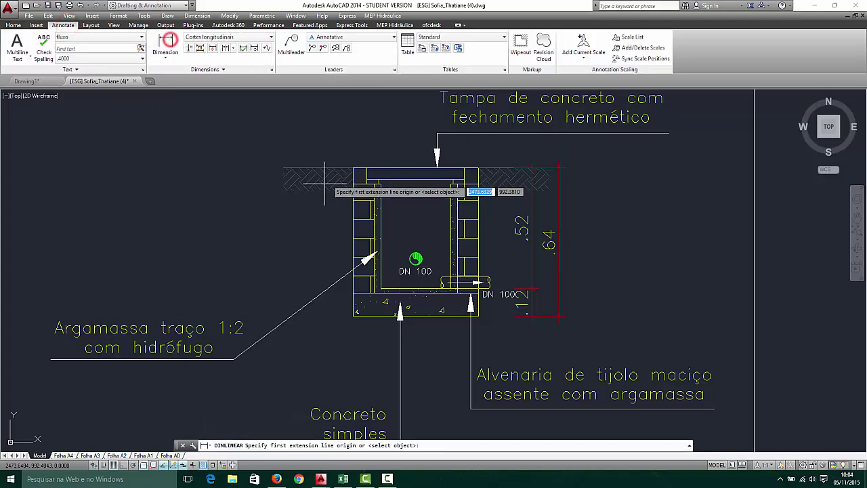
scroll(355, 173, up, 4)
click(344, 168)
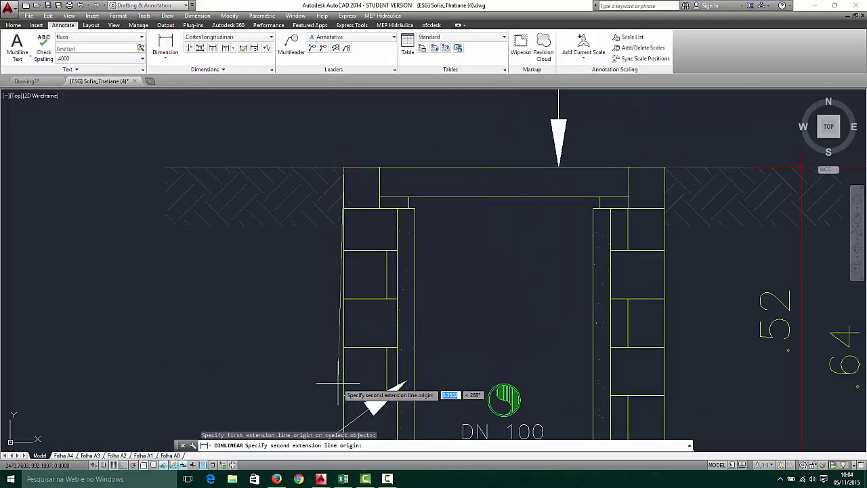
scroll(354, 391, down, 4)
scroll(405, 381, up, 2)
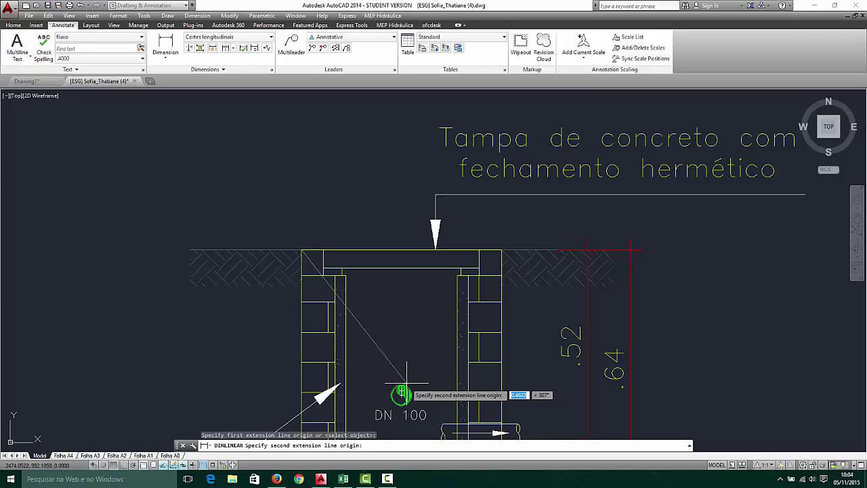
click(345, 385)
scroll(274, 388, down, 4)
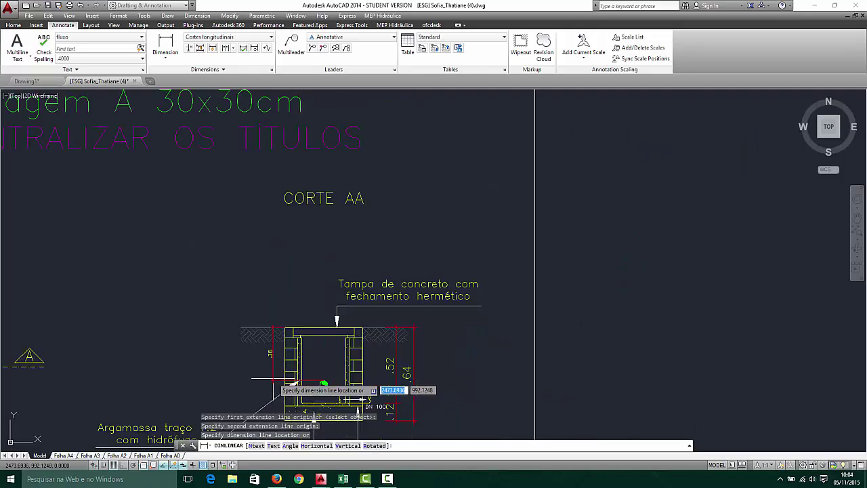
scroll(268, 392, up, 6)
click(281, 359)
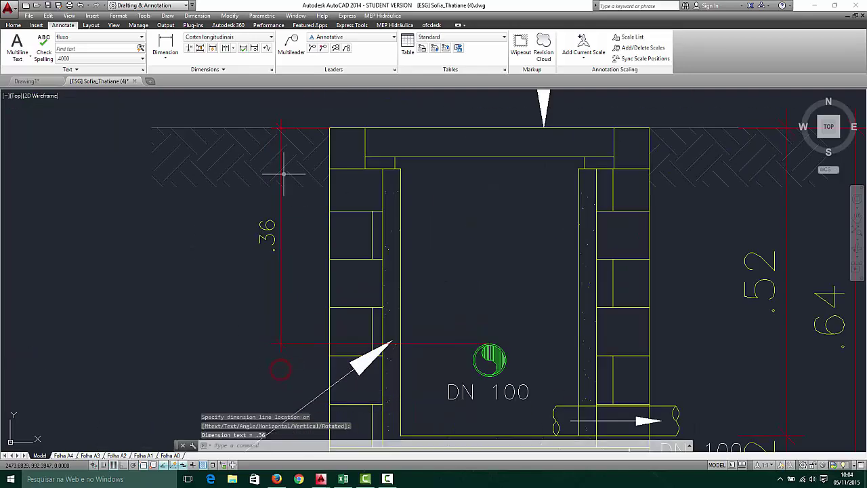
Continue the west dimension chain to the bottom of the round pipe and down to the concrete base's lower corner
click(165, 46)
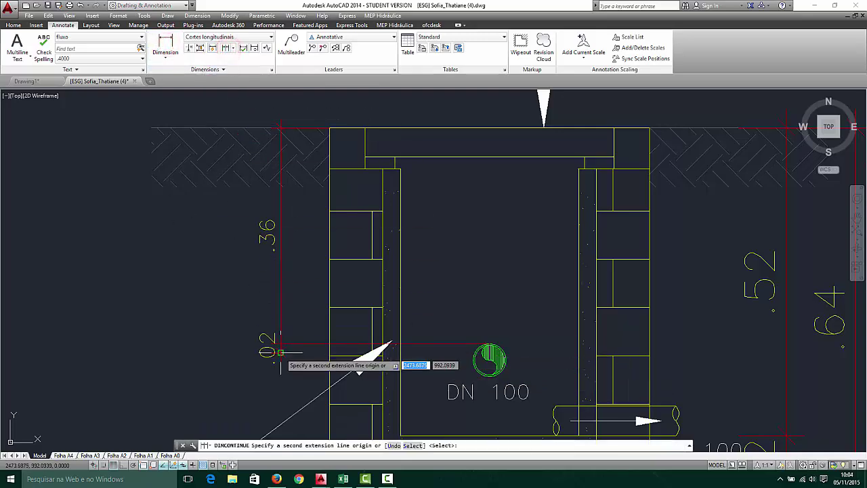
scroll(284, 372, down, 3)
scroll(325, 390, up, 3)
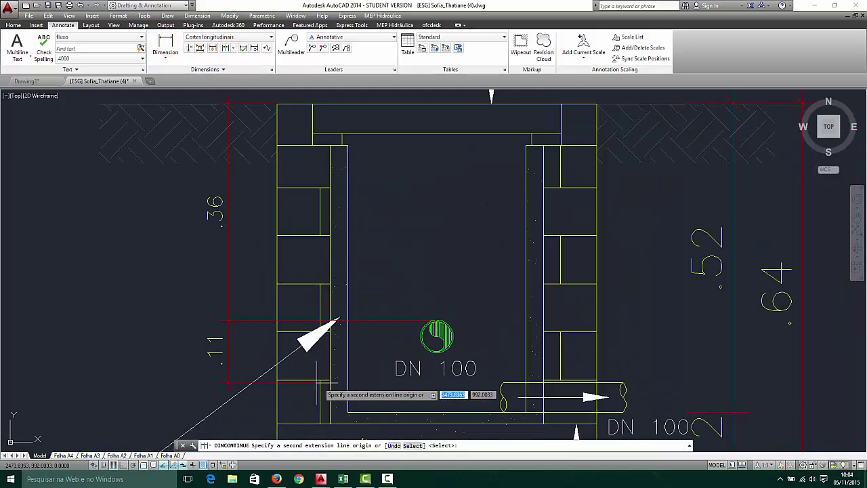
click(434, 350)
scroll(210, 352, down, 3)
scroll(249, 420, up, 3)
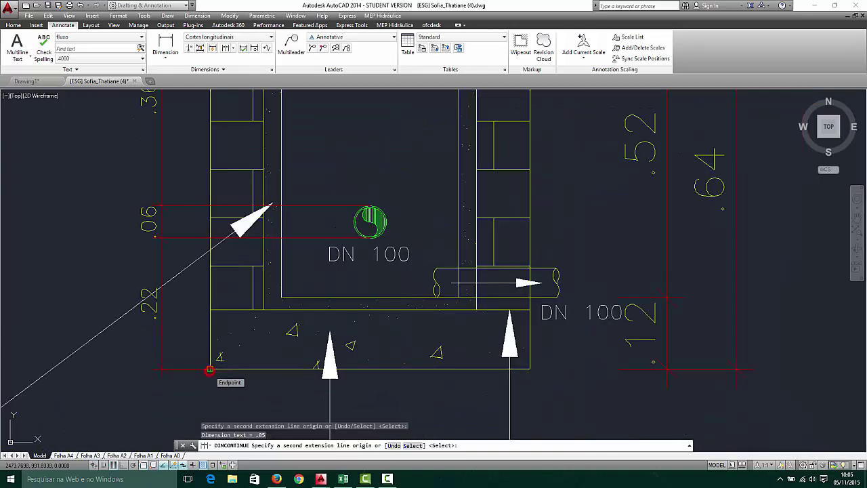
click(209, 370)
scroll(209, 370, down, 3)
key(Escape)
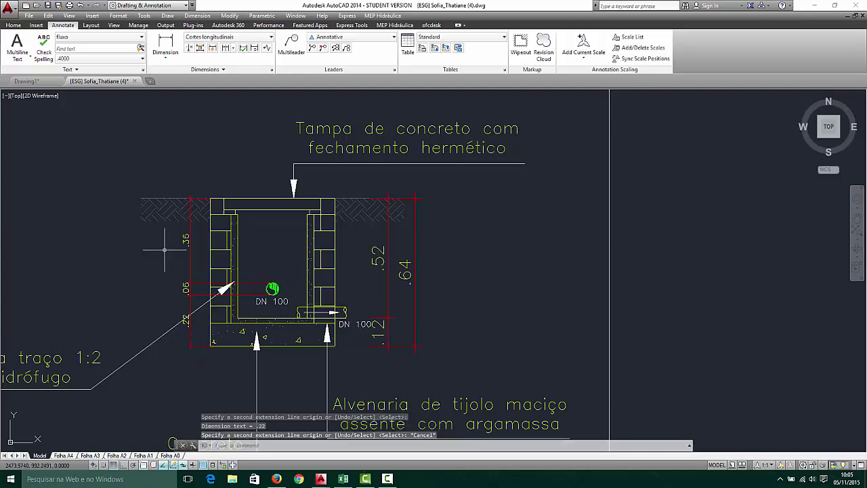
Delete the three chained dimensions on the west side of the CORTE AA section
scroll(157, 284, up, 2)
scroll(190, 256, down, 2)
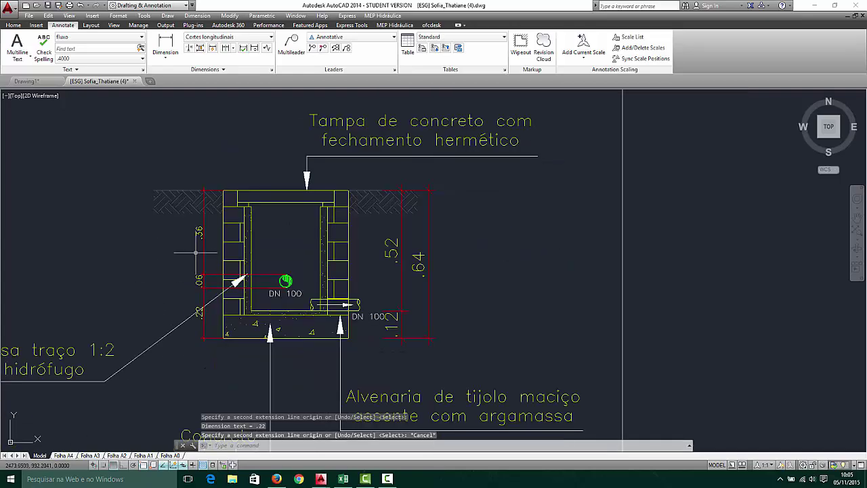
click(214, 240)
click(187, 283)
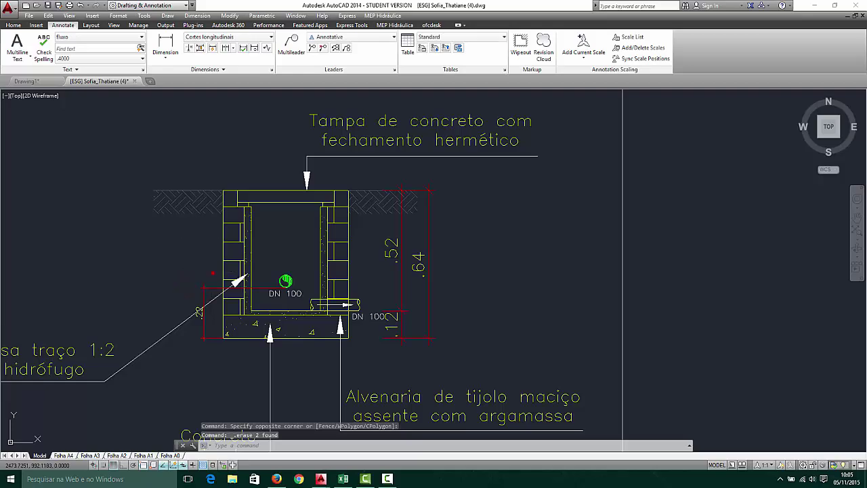
key(Delete)
scroll(189, 288, down, 2)
scroll(183, 295, down, 3)
scroll(203, 244, up, 4)
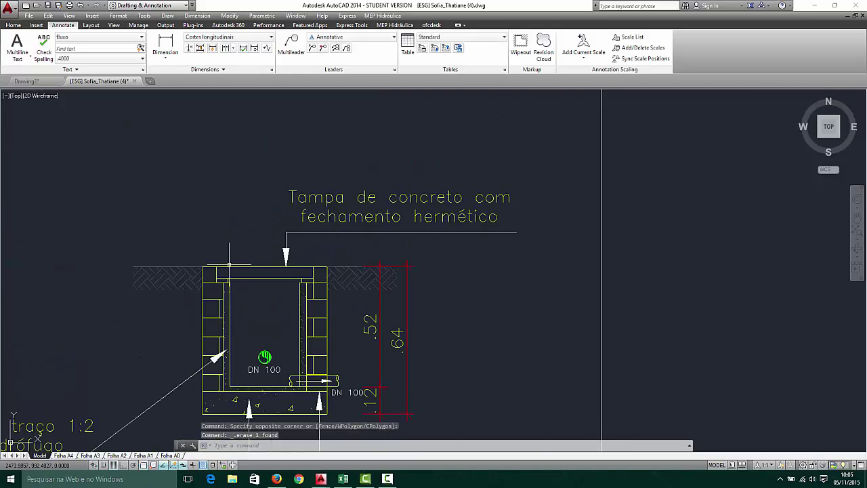
Examine the overall model space layout, from the box A detail across the framed sheets to the roof and rainwater plans
scroll(271, 271, down, 2)
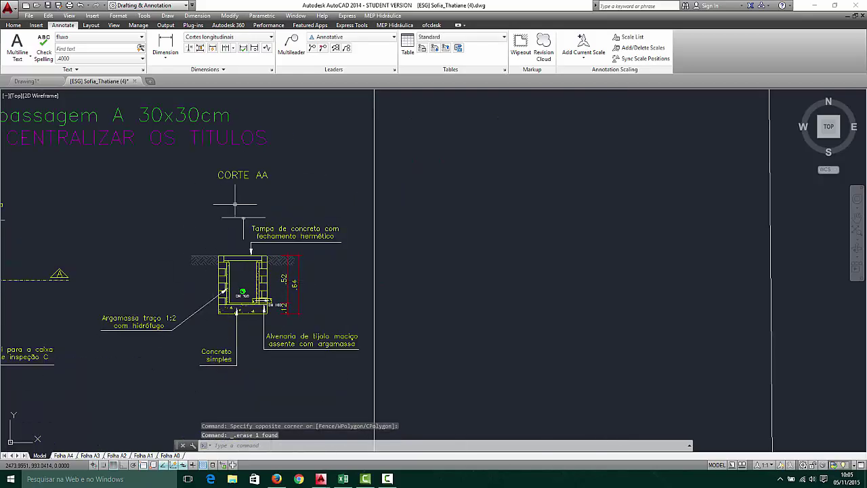
scroll(223, 254, down, 4)
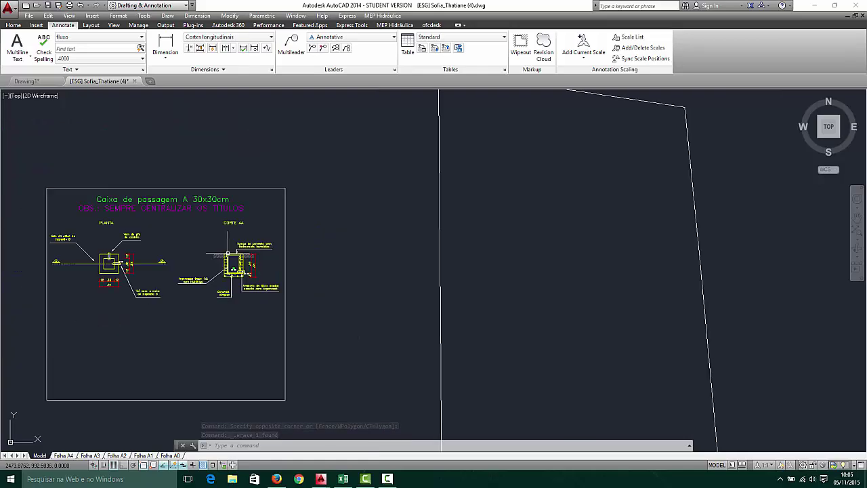
scroll(268, 252, down, 2)
scroll(359, 227, down, 3)
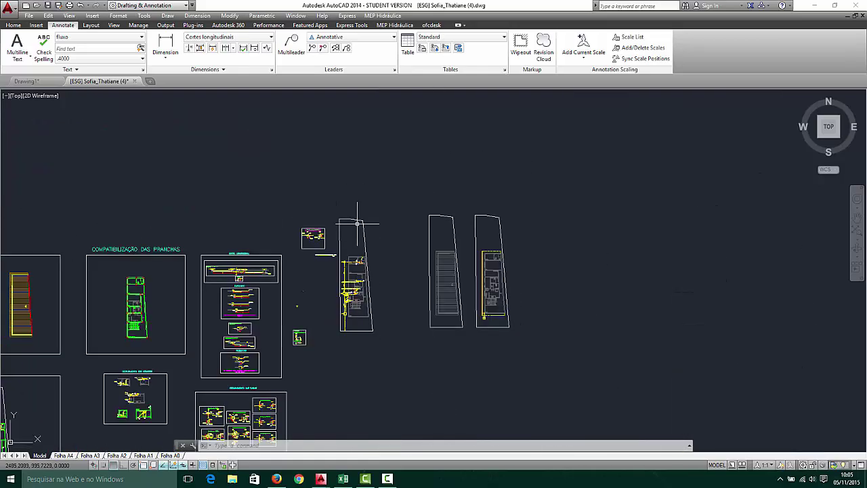
scroll(403, 281, up, 2)
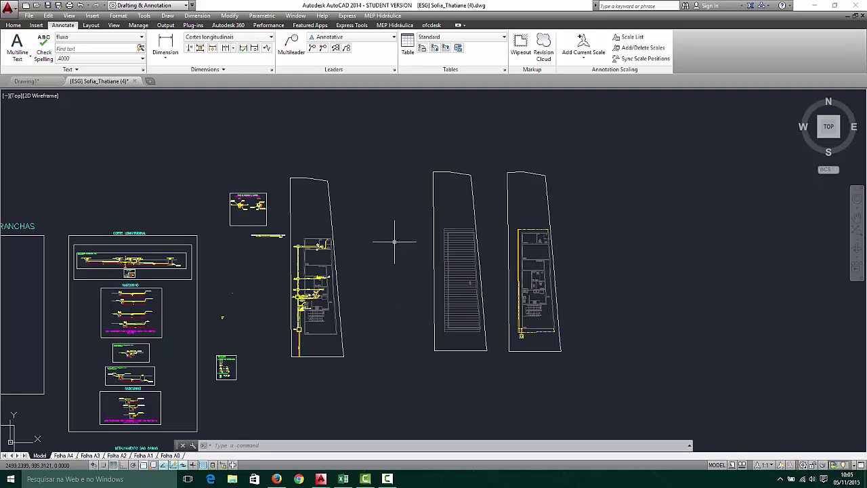
scroll(395, 239, down, 4)
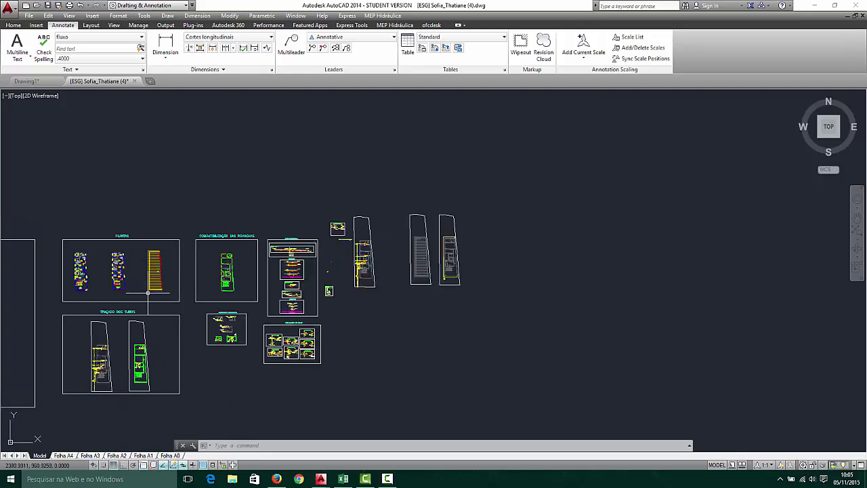
scroll(95, 288, down, 3)
scroll(91, 292, up, 4)
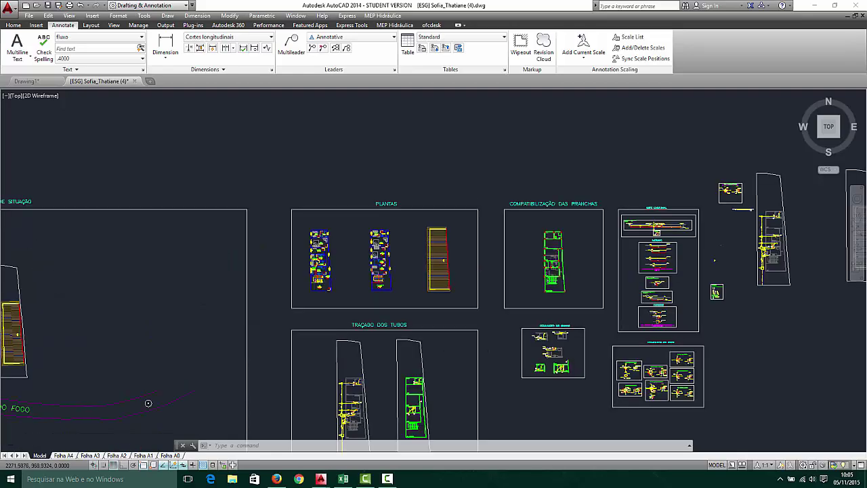
scroll(87, 303, down, 5)
scroll(87, 303, up, 6)
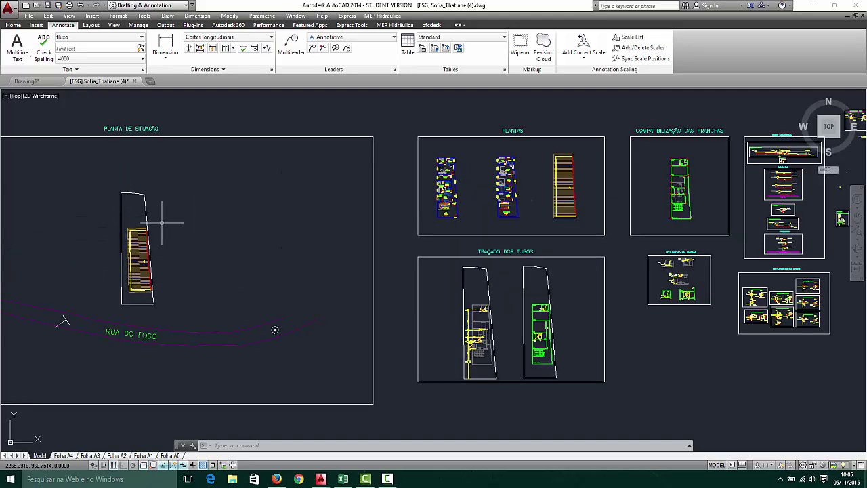
scroll(275, 330, down, 4)
scroll(333, 236, up, 10)
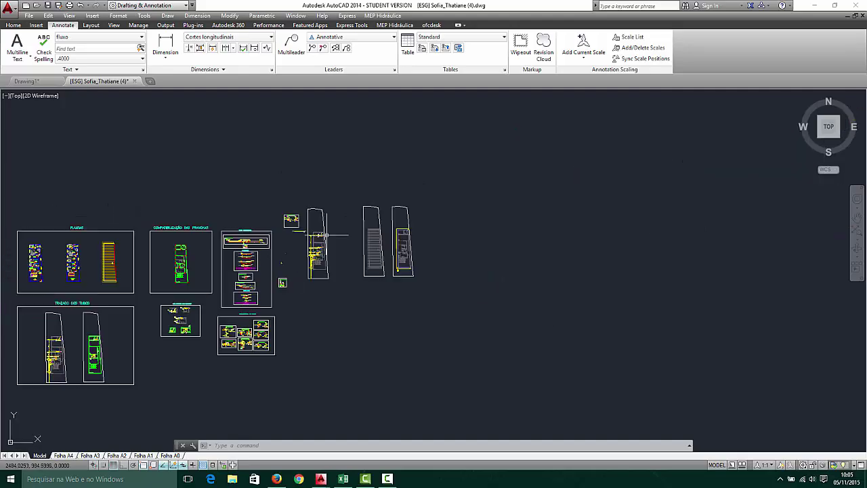
scroll(358, 265, down, 3)
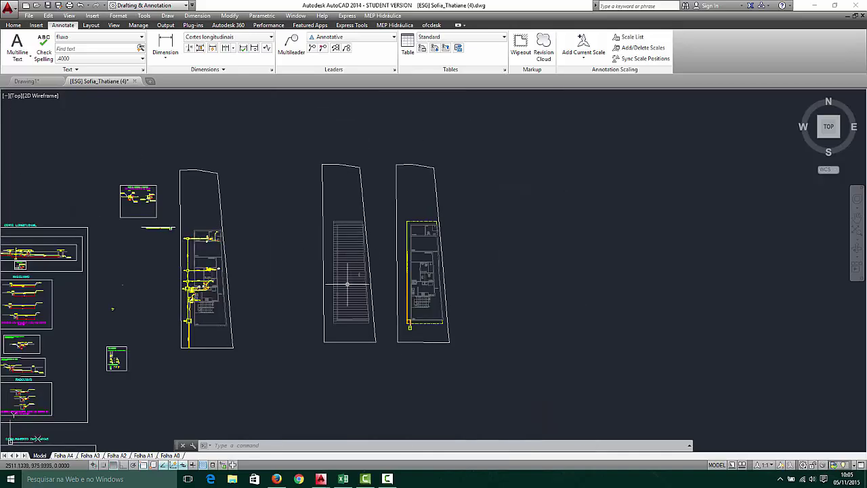
scroll(345, 277, up, 1)
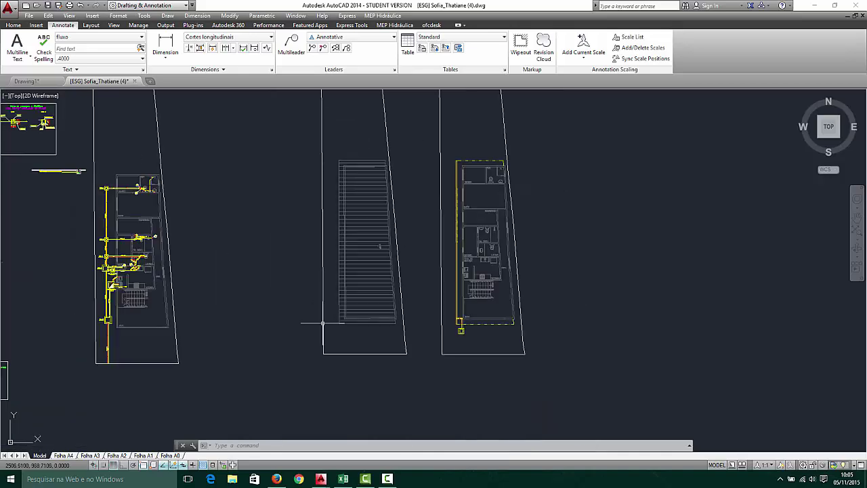
Examine the roof plan, checking its outline and the slope label beside the fall arrow
click(332, 153)
click(344, 154)
click(364, 144)
click(346, 196)
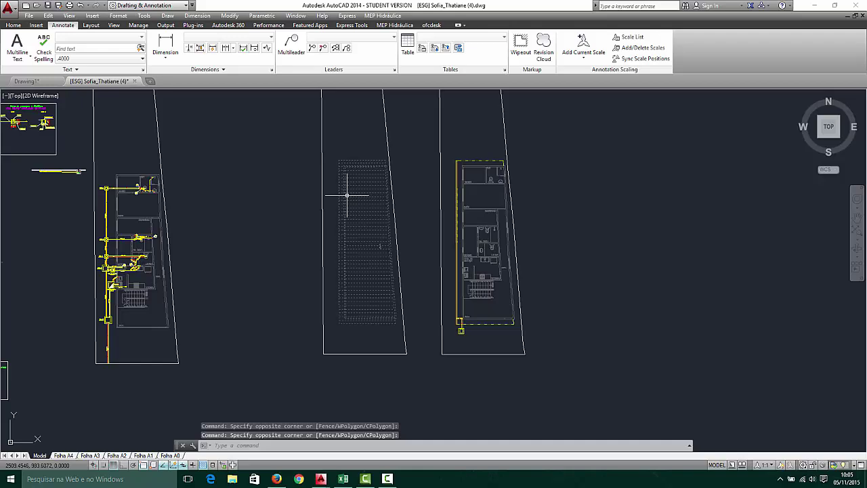
key(Escape)
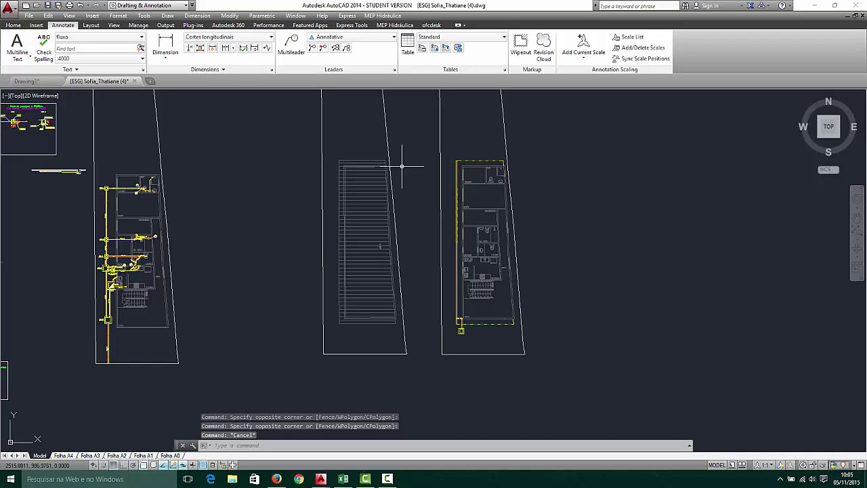
scroll(373, 213, up, 5)
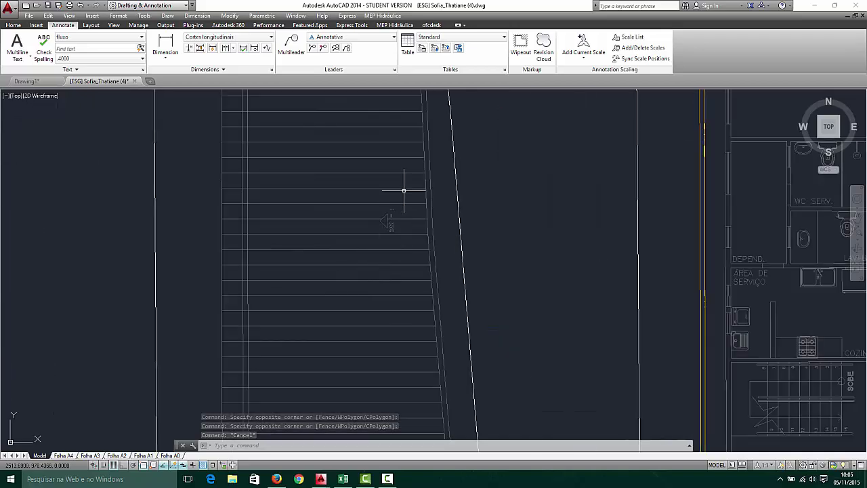
scroll(404, 191, up, 4)
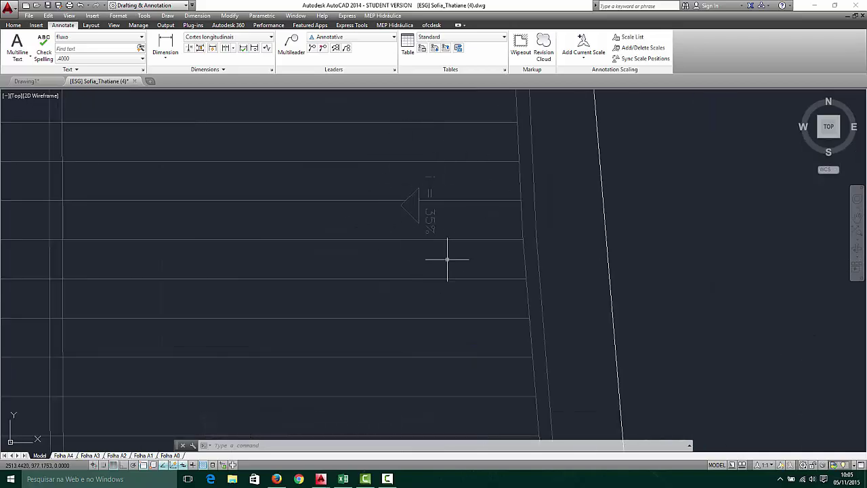
scroll(408, 151, down, 5)
scroll(397, 153, up, 1)
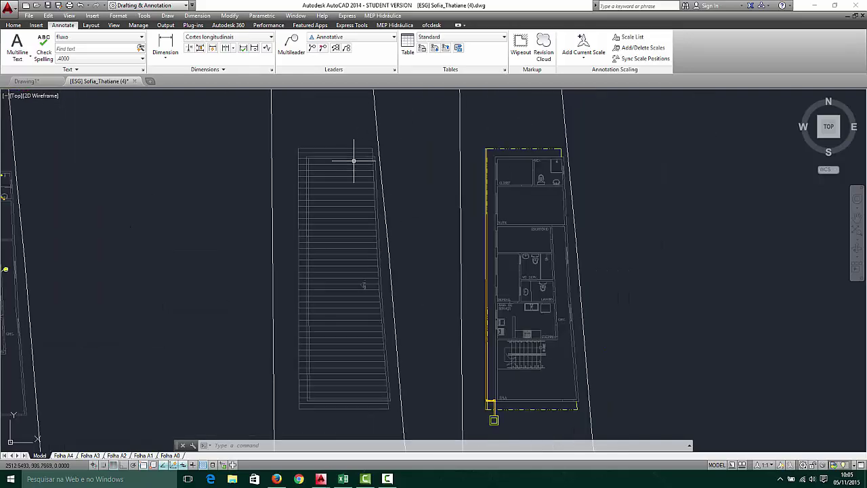
Switch to the Excel sewer spreadsheet and open the Águas Pluviais sheet at the contribution area under Vazão do projeto
click(345, 480)
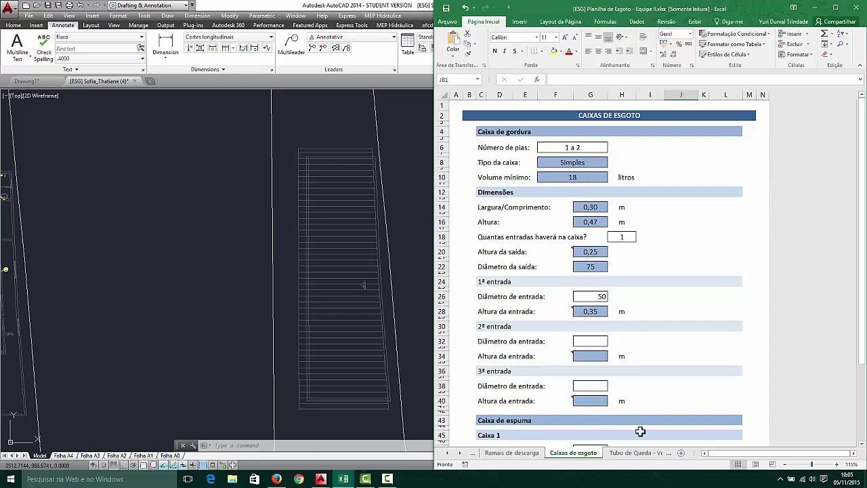
click(640, 453)
scroll(641, 460, down, 10)
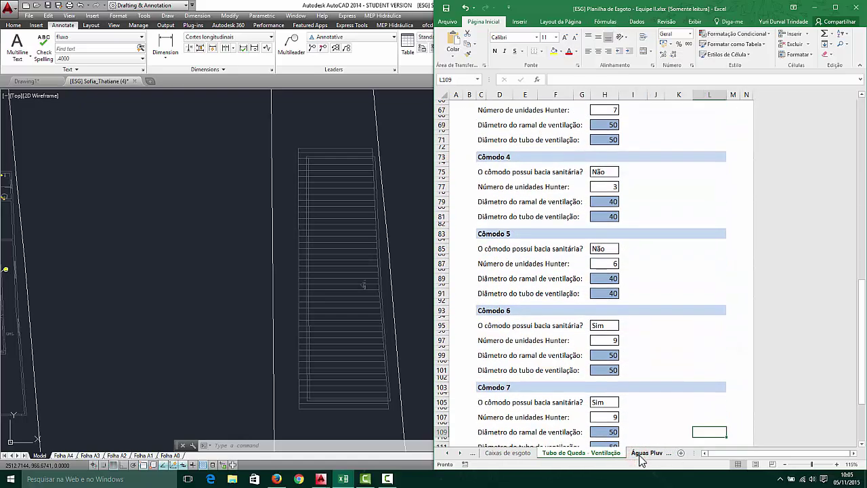
click(640, 453)
scroll(556, 345, up, 8)
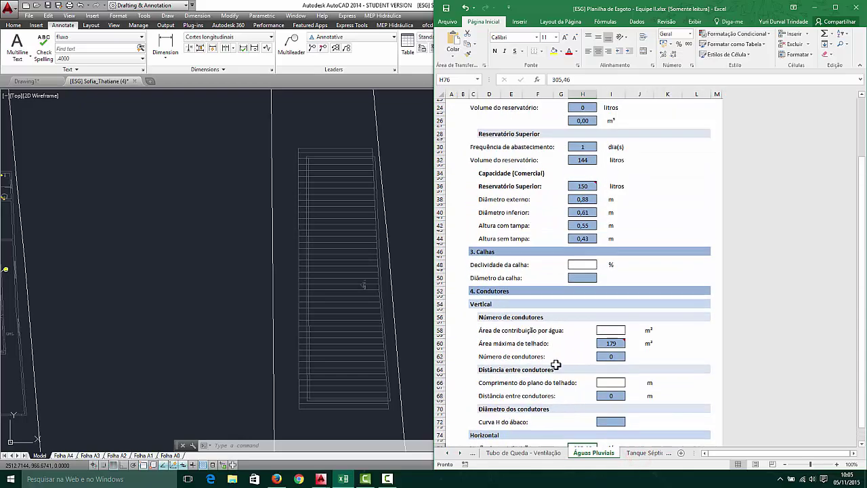
scroll(555, 364, up, 3)
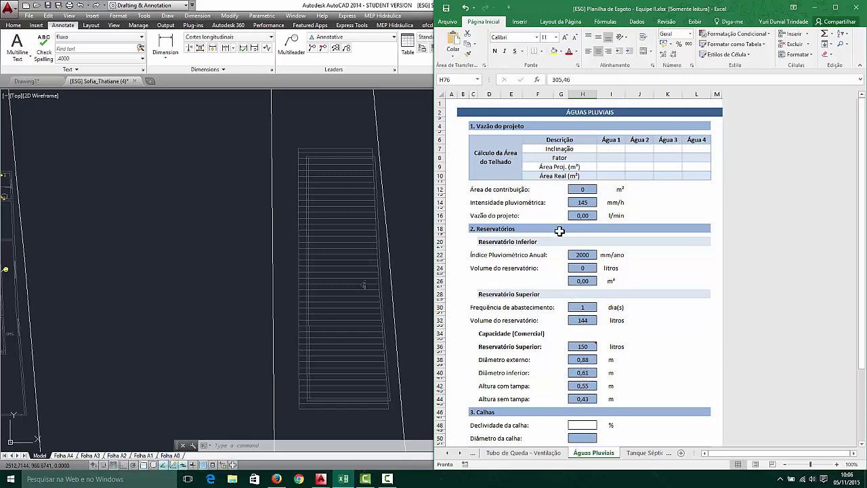
click(589, 190)
click(590, 195)
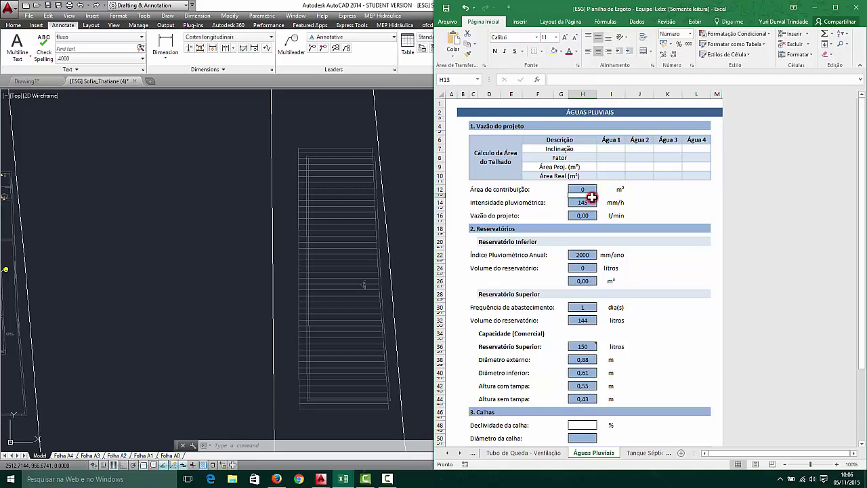
Examine the Águas Pluviais sheet, checking the Água 1 roof cells and the gutter slope cell under Calhas
click(591, 220)
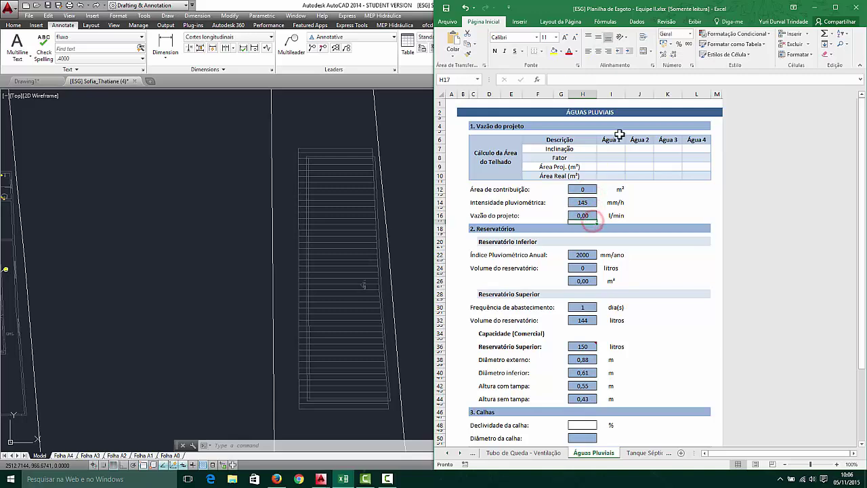
click(618, 148)
click(617, 157)
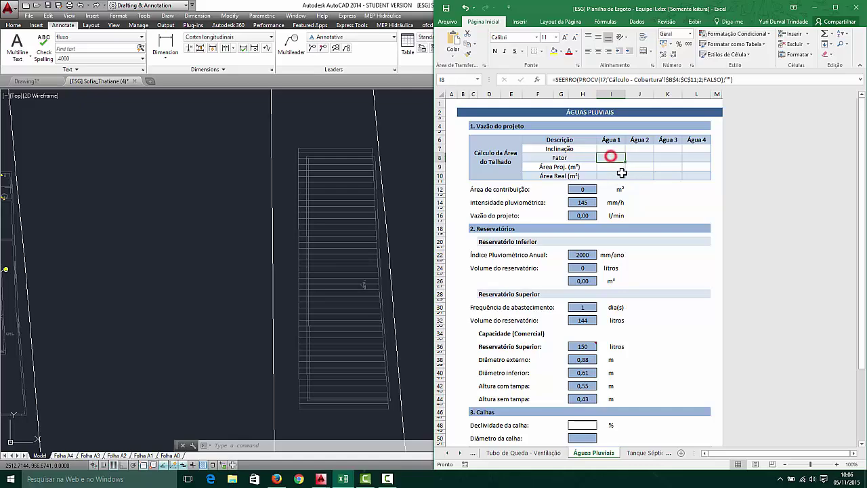
click(620, 175)
scroll(623, 270, down, 2)
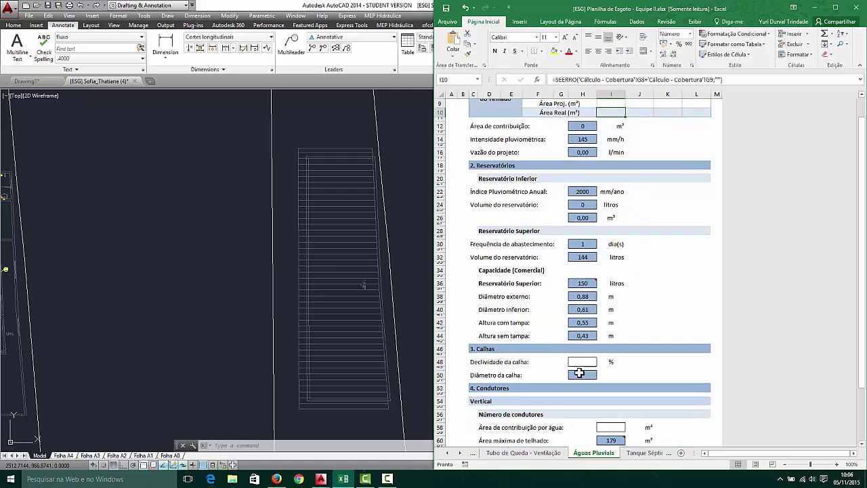
scroll(596, 305, up, 3)
click(617, 166)
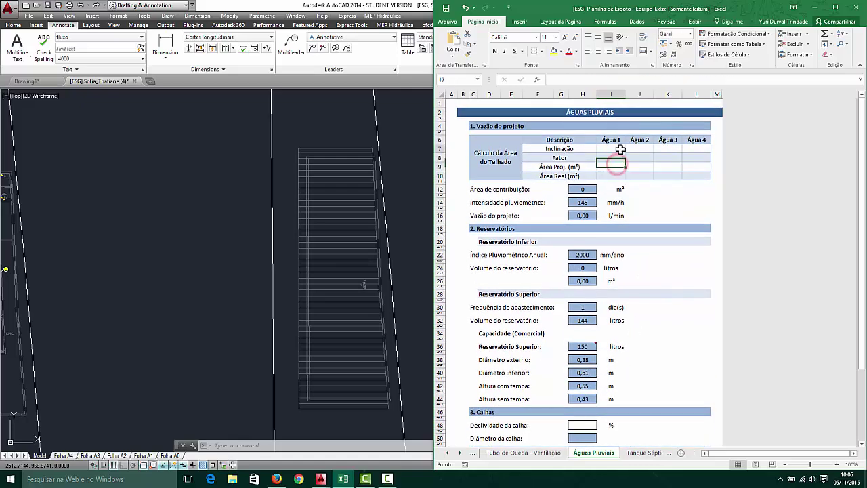
scroll(577, 319, down, 2)
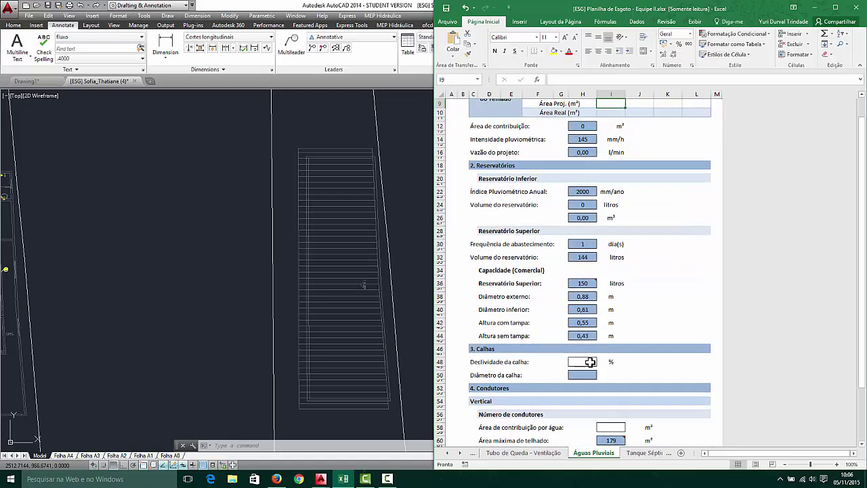
click(590, 362)
scroll(592, 354, down, 1)
scroll(591, 348, up, 3)
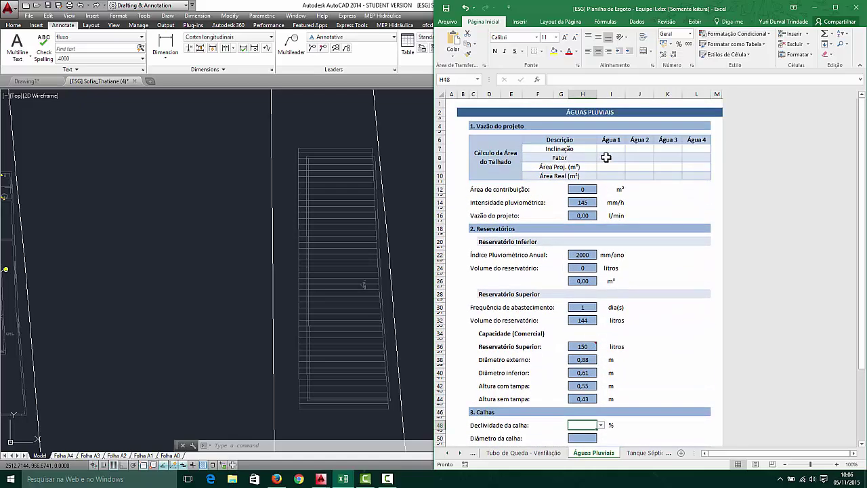
Set the Inclinação of Água 1 to 35, check its Fator, and select the Água 1 Área Proj. cell
click(612, 149)
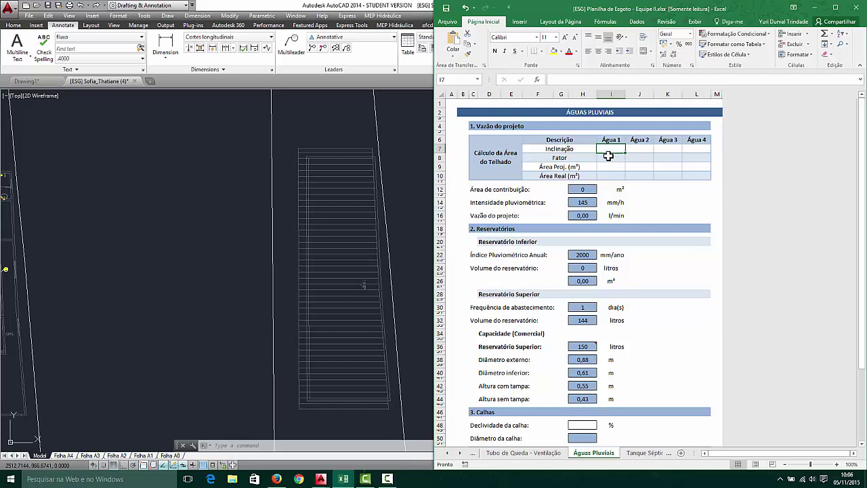
drag(617, 150, 636, 147)
text(35)
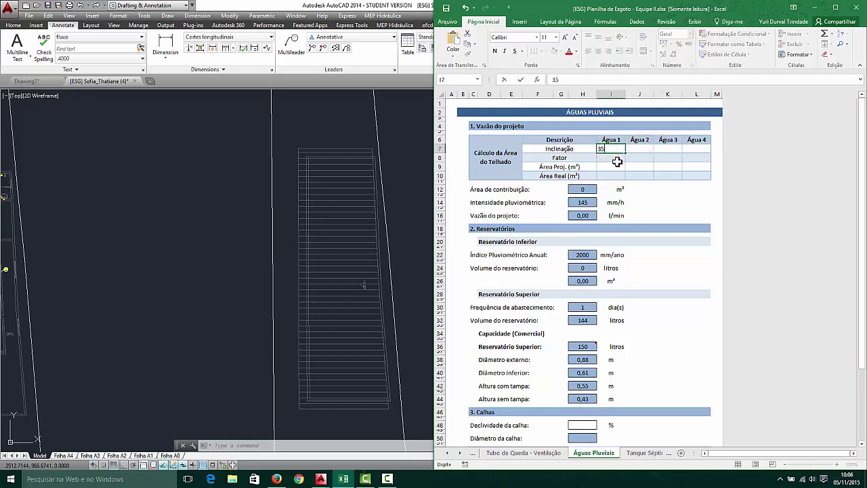
click(618, 164)
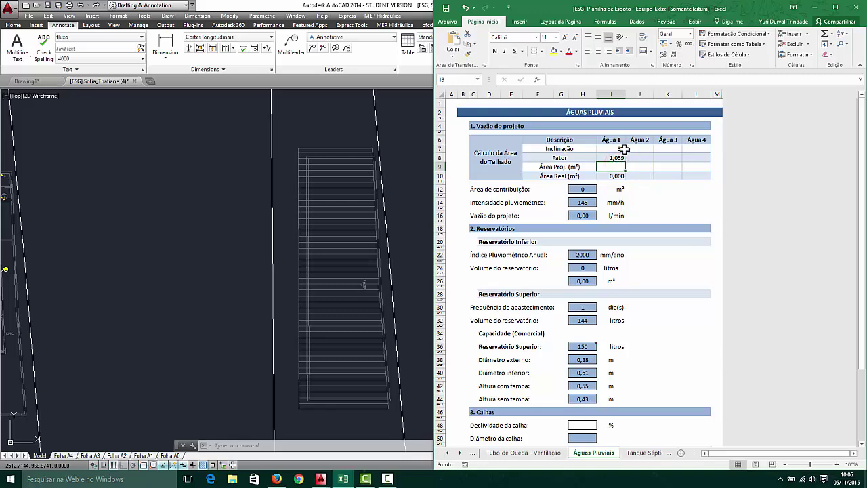
click(622, 149)
click(618, 157)
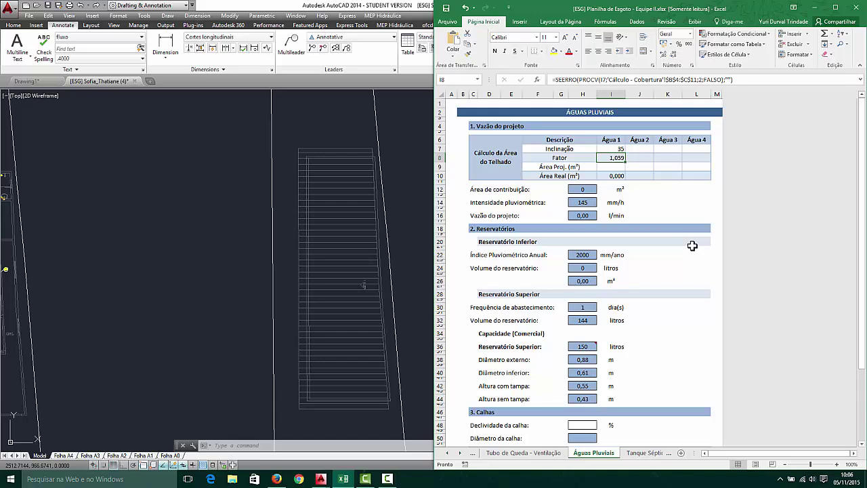
click(617, 168)
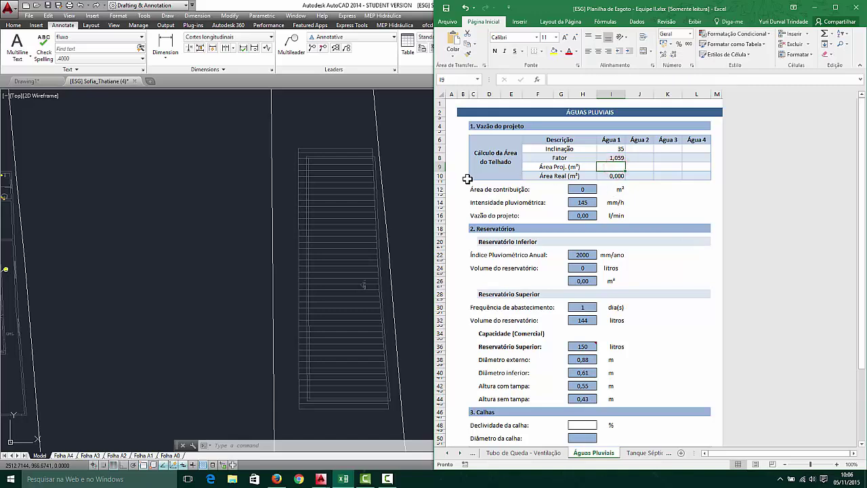
Switch to AutoCAD and measure the roof plan's area with the Area command, picking the four corners of its hatched outline
click(243, 204)
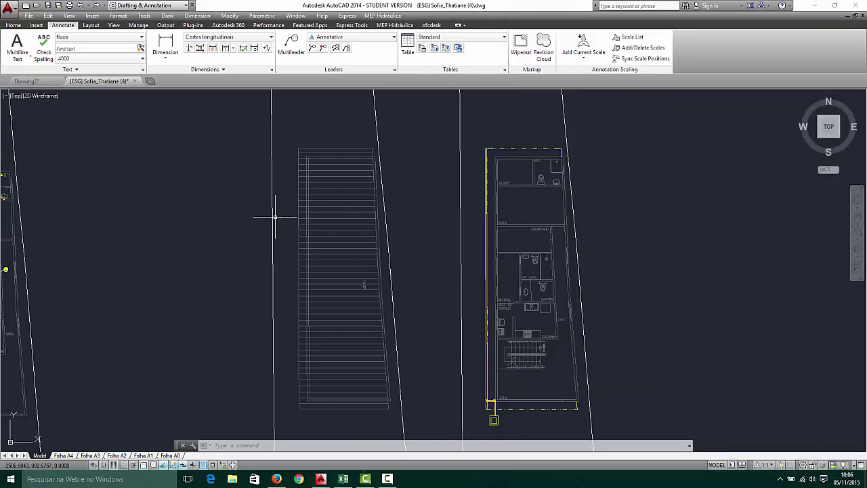
text(aa)
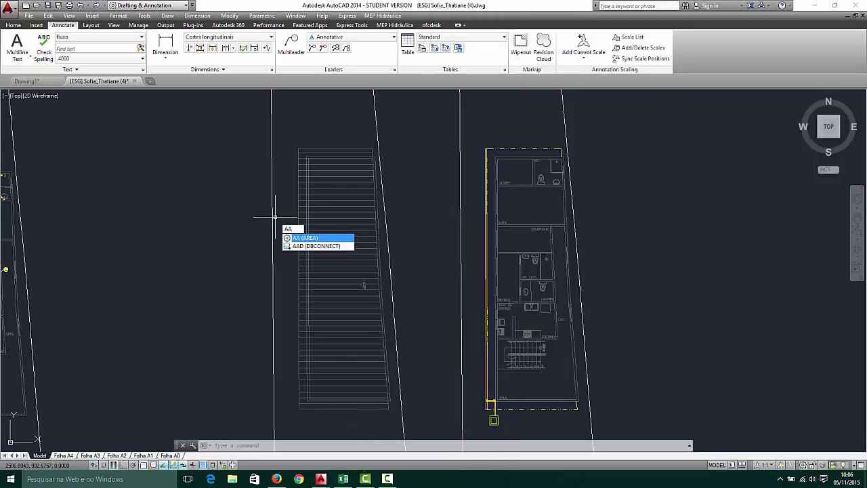
key(Return)
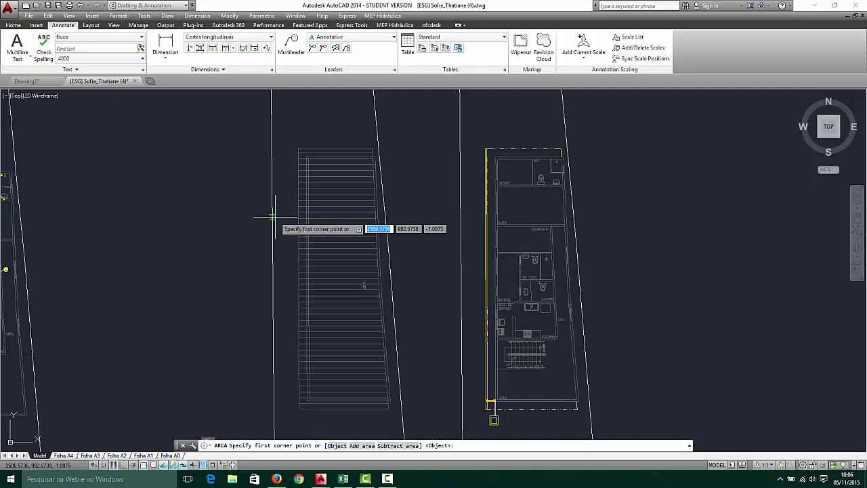
scroll(381, 147, up, 8)
click(373, 148)
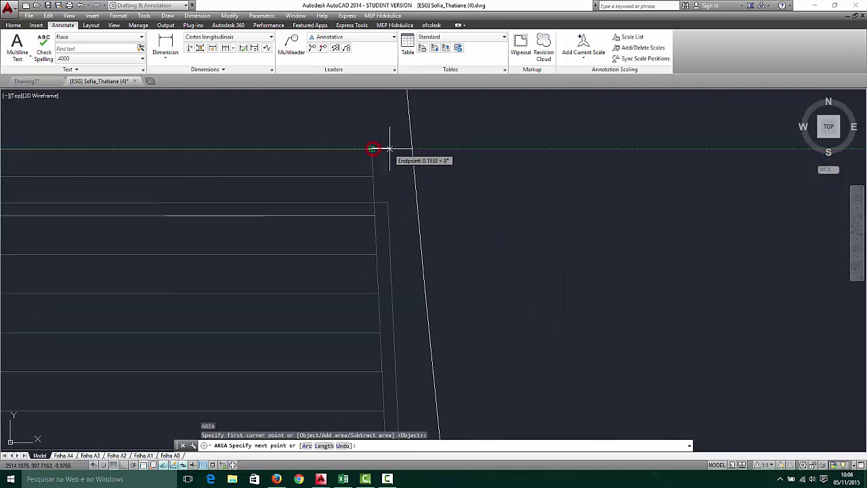
scroll(404, 149, down, 7)
scroll(275, 151, up, 2)
click(263, 151)
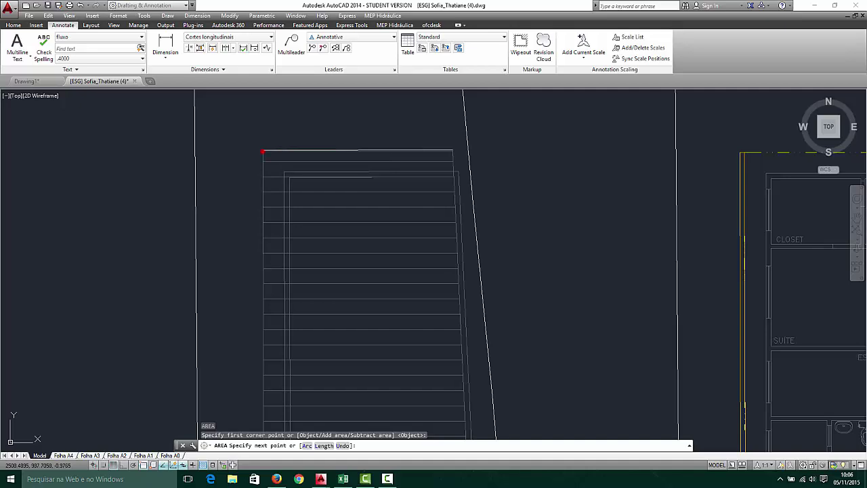
scroll(263, 151, down, 6)
scroll(260, 305, up, 6)
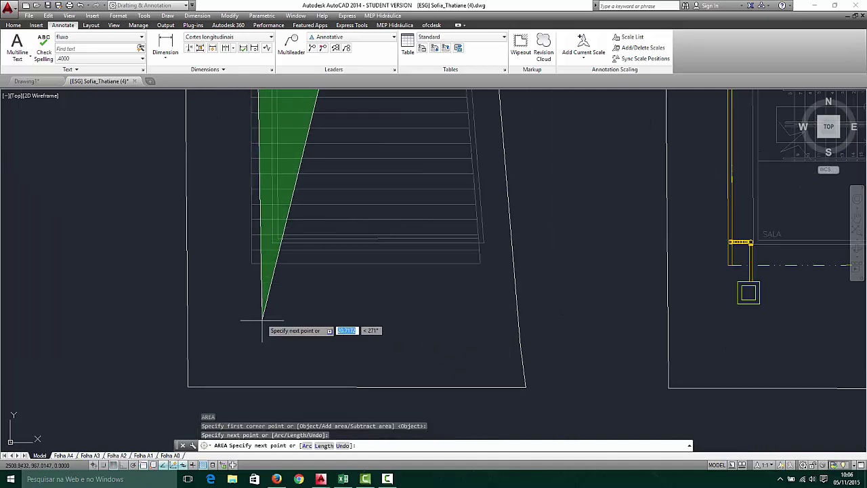
click(250, 262)
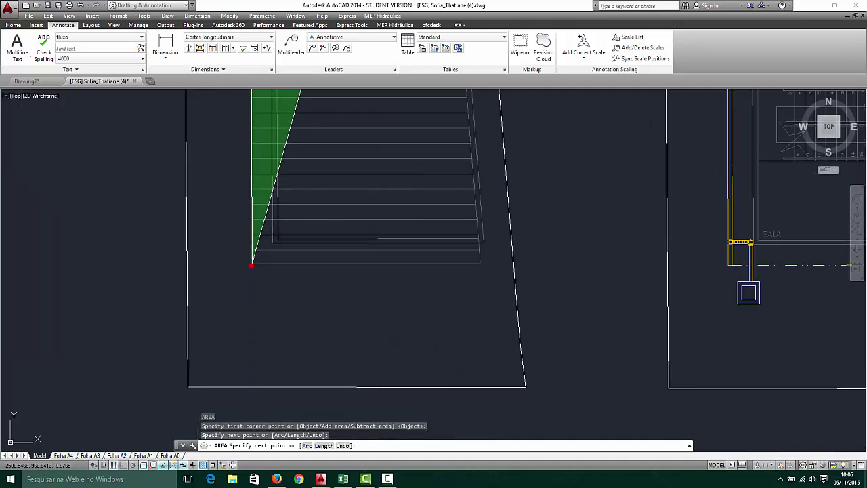
click(479, 262)
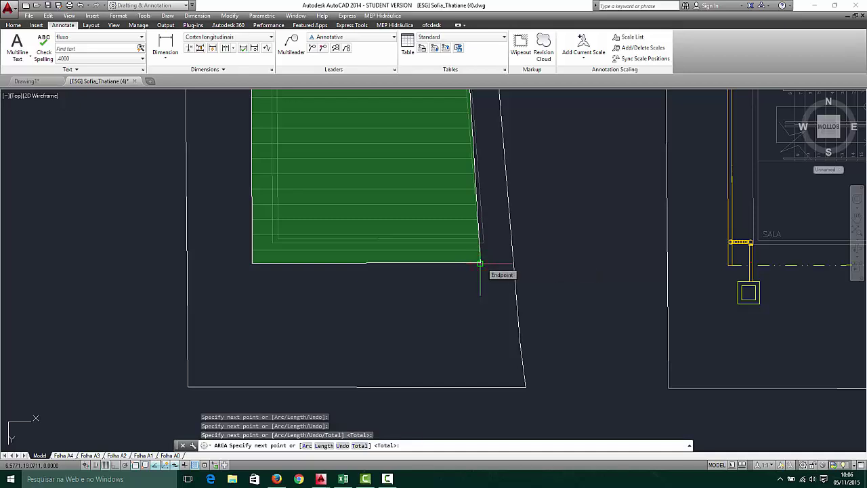
key(Return)
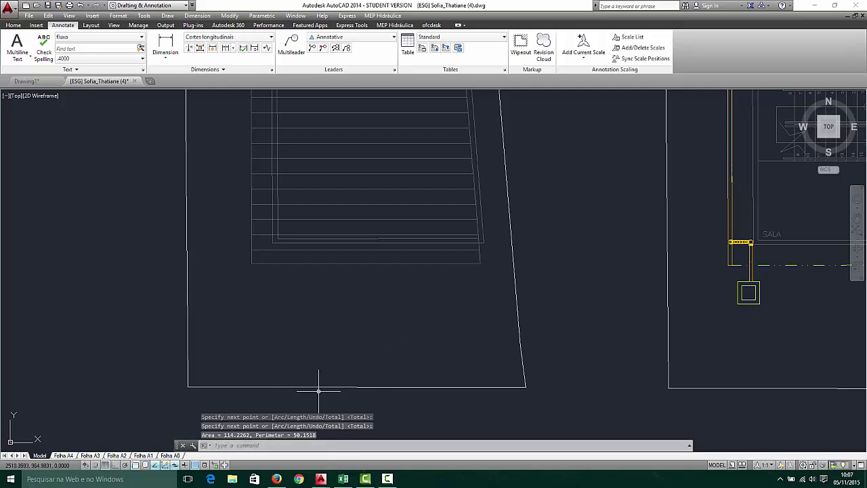
Switch to Excel, enter 114,22 m² as the Água 1 projected area, and review the contribution area, rainfall intensity and project flow
click(344, 479)
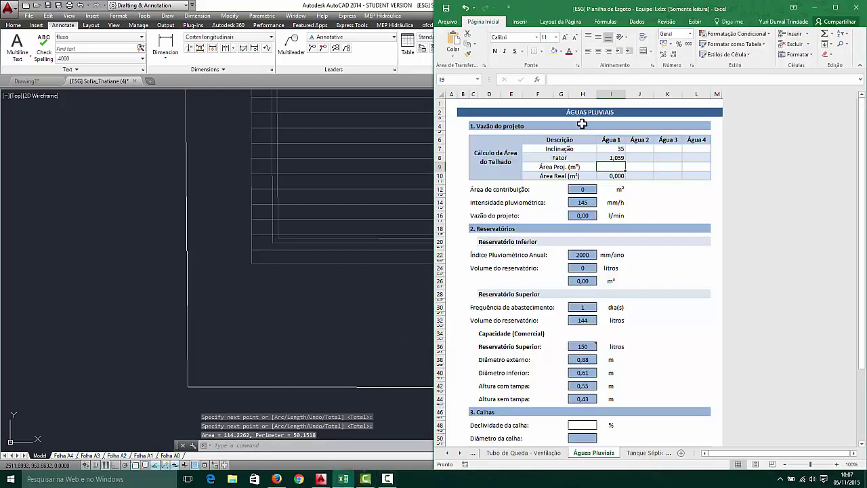
text(11)
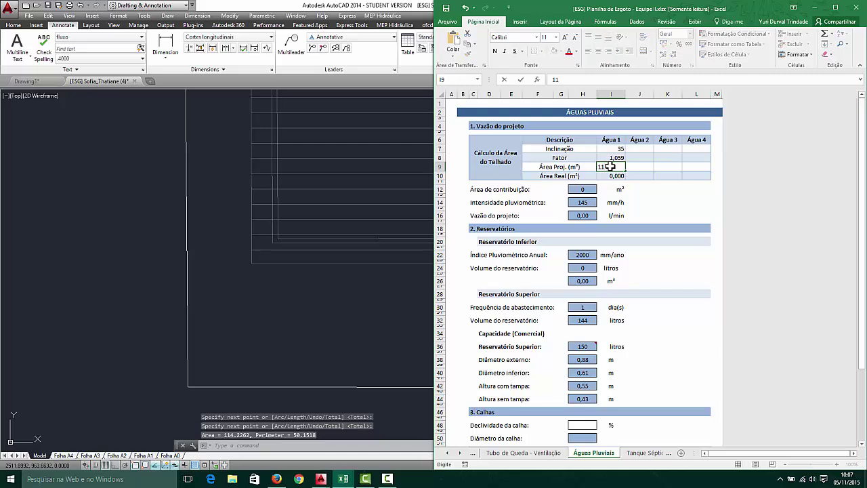
text(4,2)
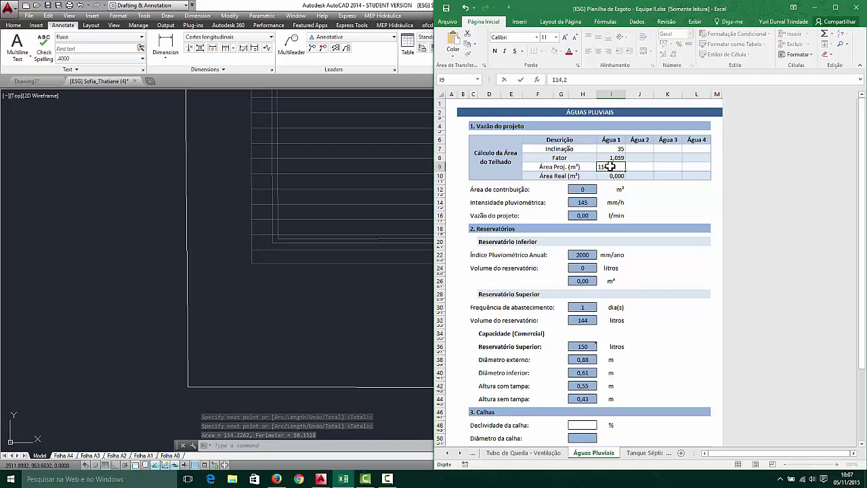
text(2)
click(619, 179)
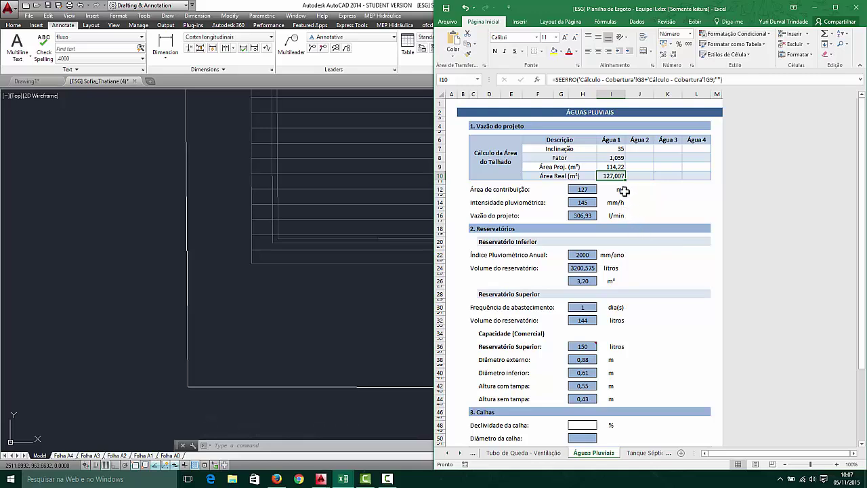
click(585, 190)
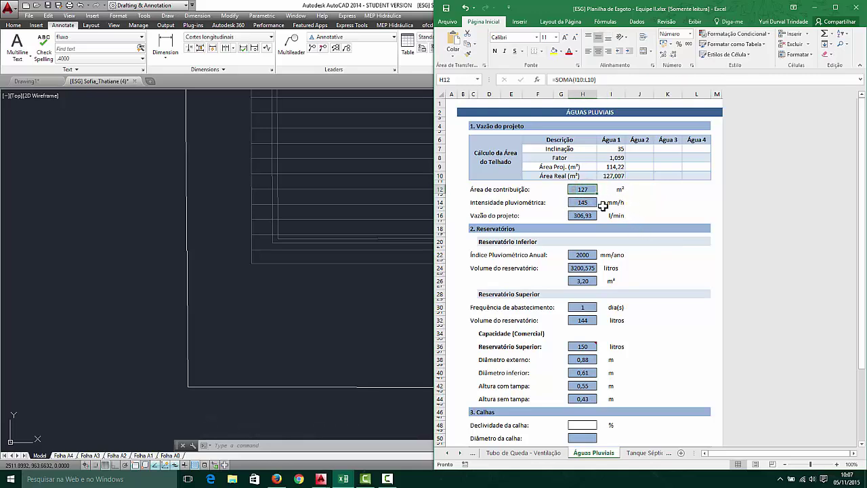
click(581, 202)
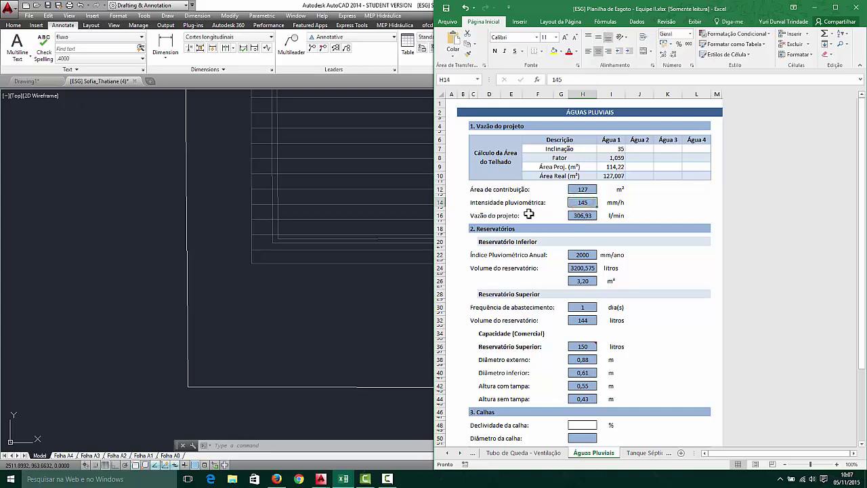
click(585, 214)
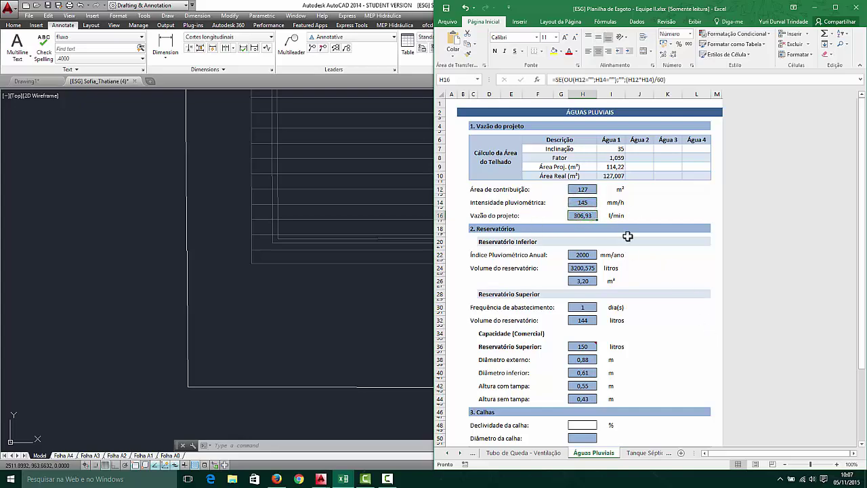
Set the Declividade da calha to 1 % in the Calhas section and check the gutter diameter cell
scroll(598, 227, down, 3)
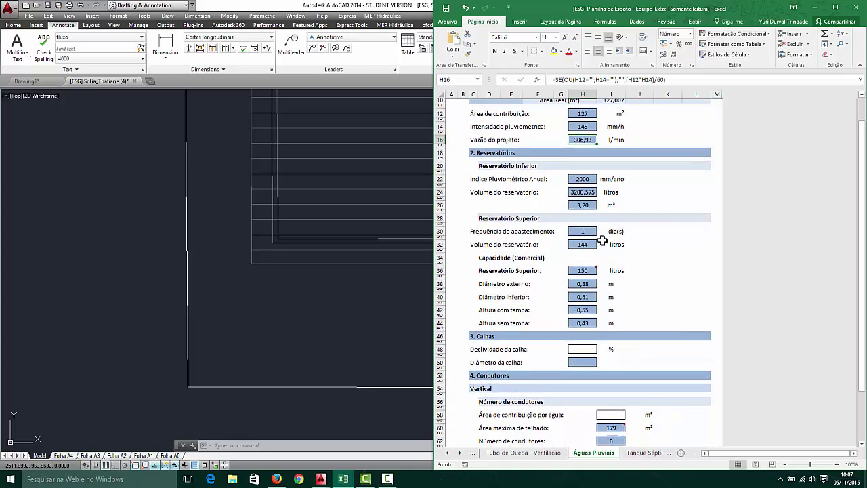
scroll(607, 230, down, 2)
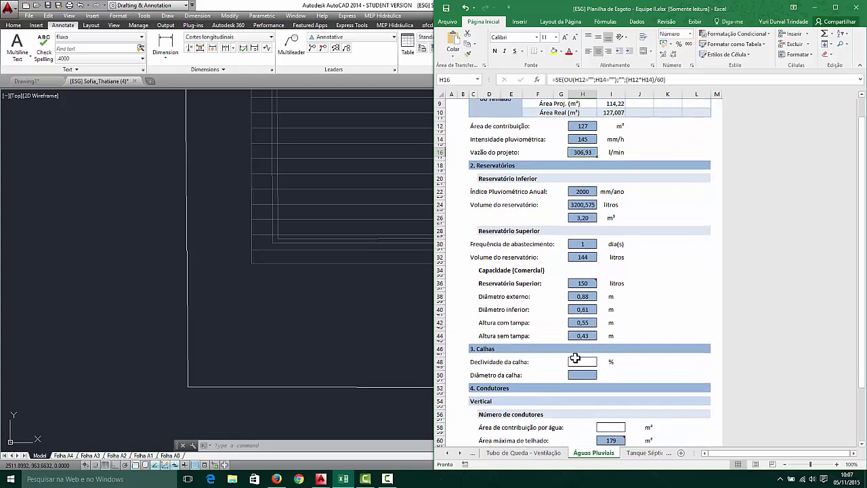
click(589, 342)
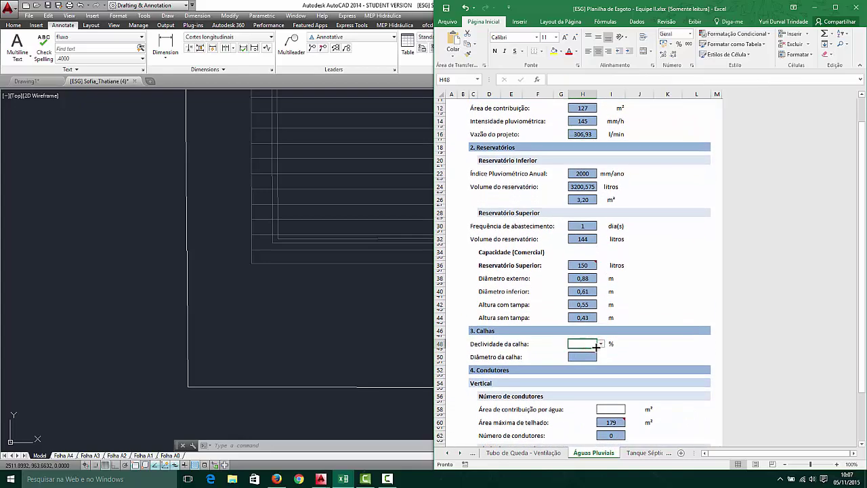
click(601, 344)
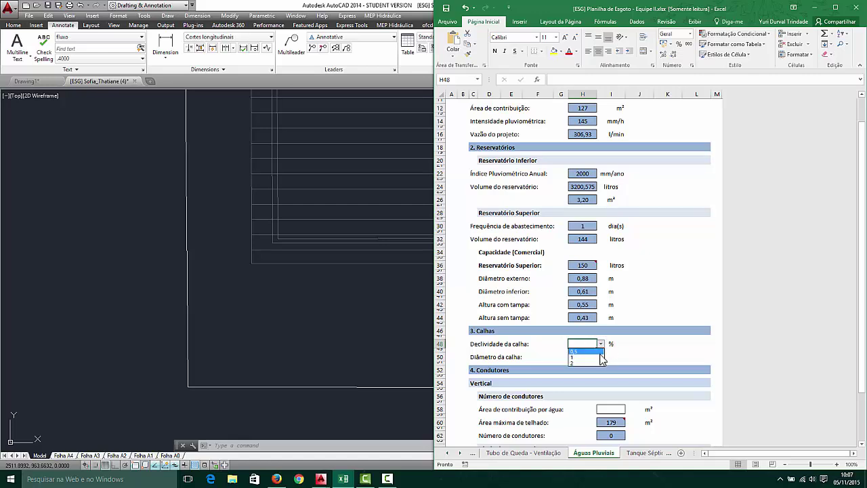
click(598, 359)
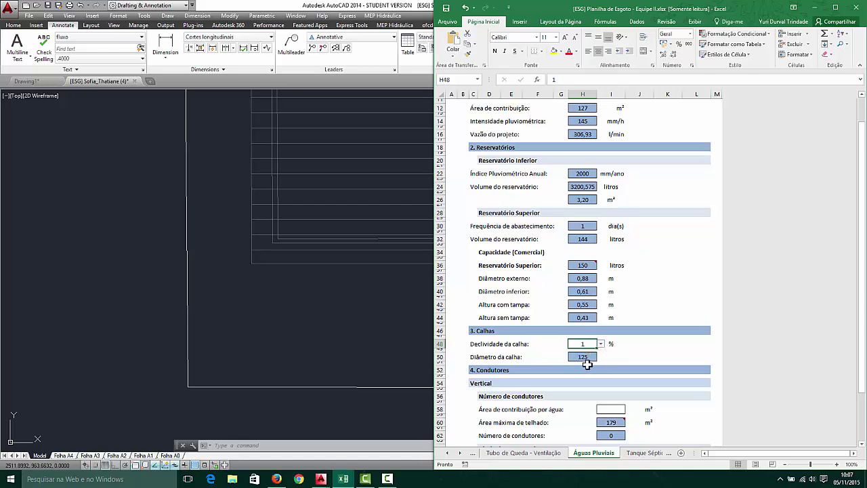
click(586, 361)
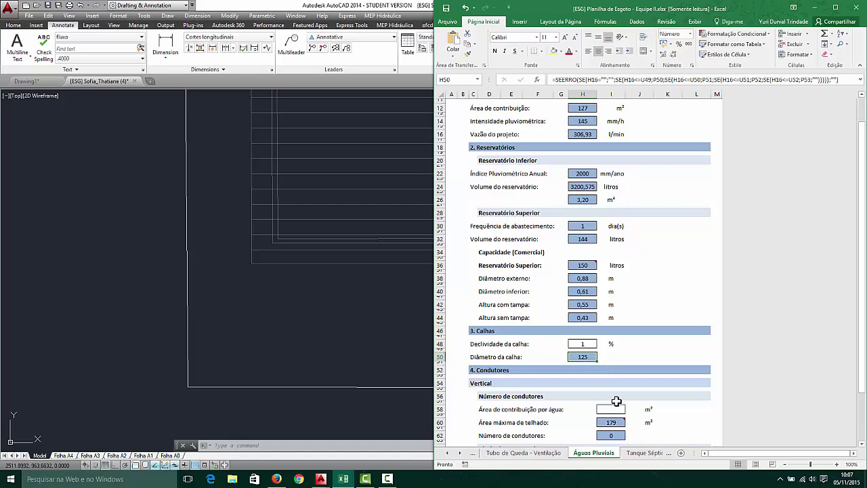
Review the Água 1 to Água 4 columns of the roof area table, then switch to AutoCAD and examine the roof plan
scroll(608, 355, down, 3)
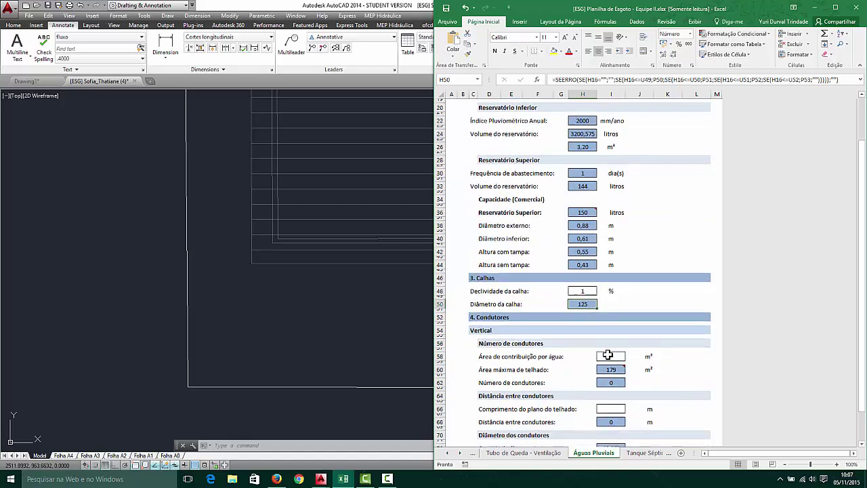
click(611, 357)
scroll(619, 360, up, 2)
scroll(613, 342, up, 4)
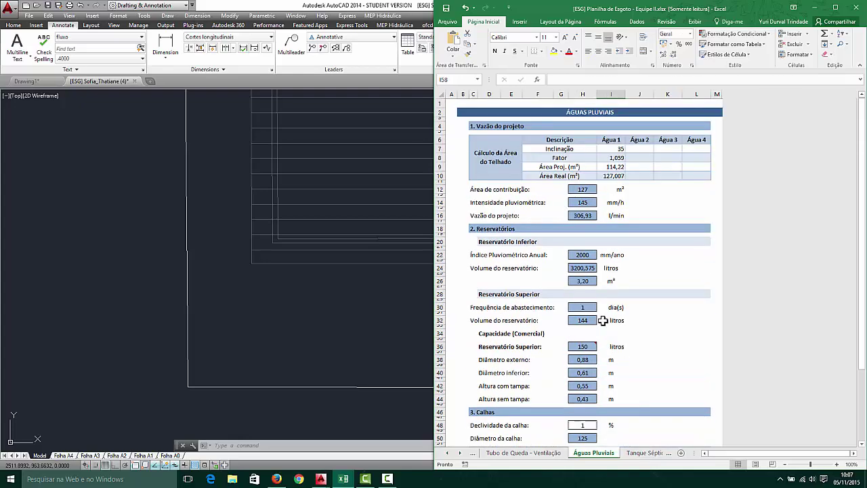
click(622, 148)
click(656, 147)
click(709, 147)
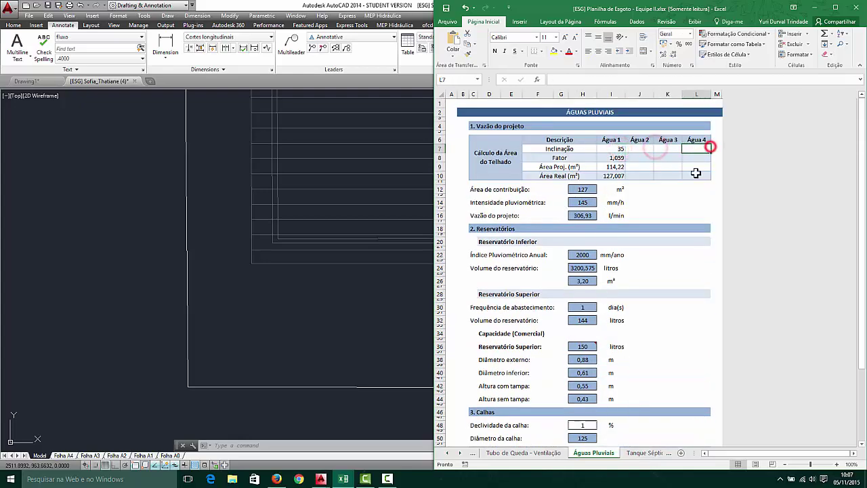
click(677, 178)
click(356, 164)
scroll(293, 250, down, 5)
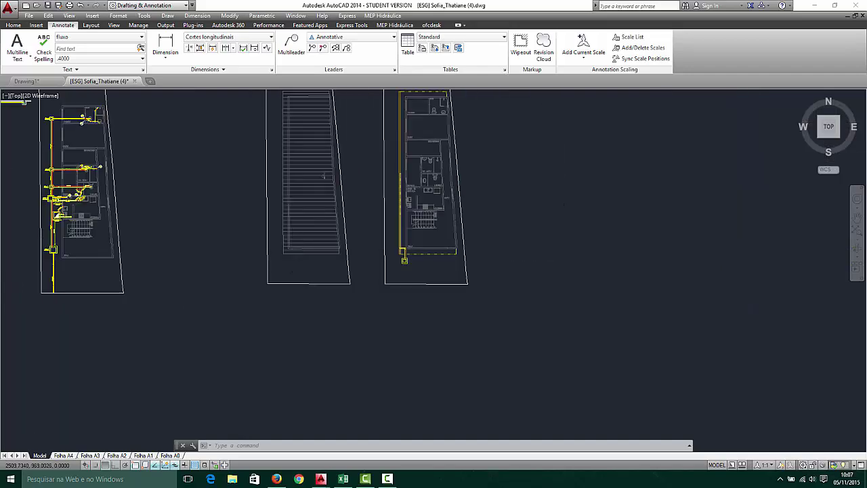
scroll(304, 203, up, 4)
Switch to Excel, set the vertical conductors' Área de contribuição por água to 127 m², and check the Número de condutores cell
click(344, 478)
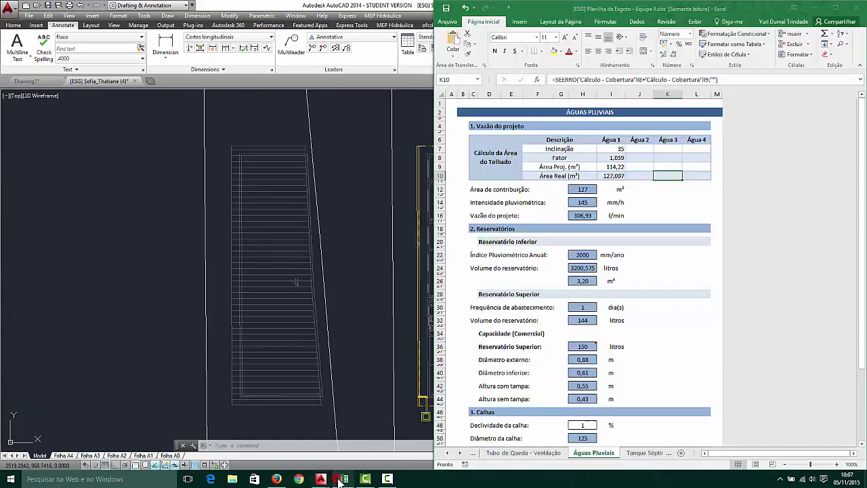
click(601, 176)
scroll(632, 193, down, 3)
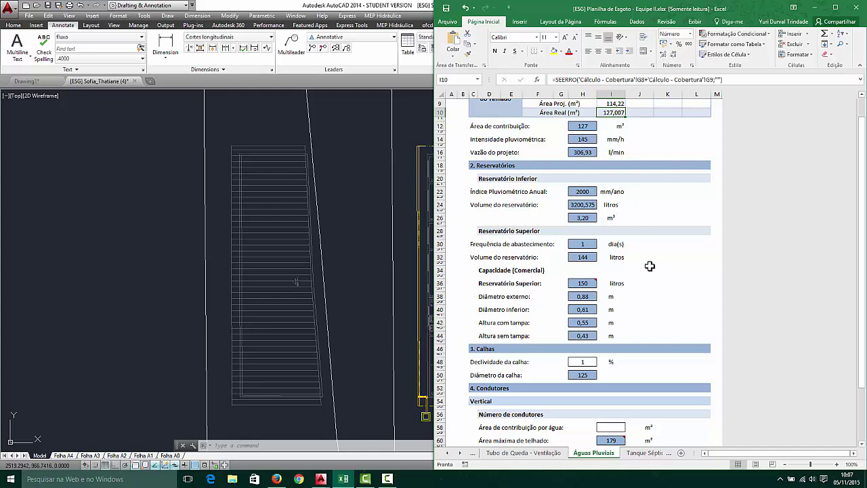
scroll(615, 359, down, 2)
click(611, 382)
scroll(635, 361, down, 1)
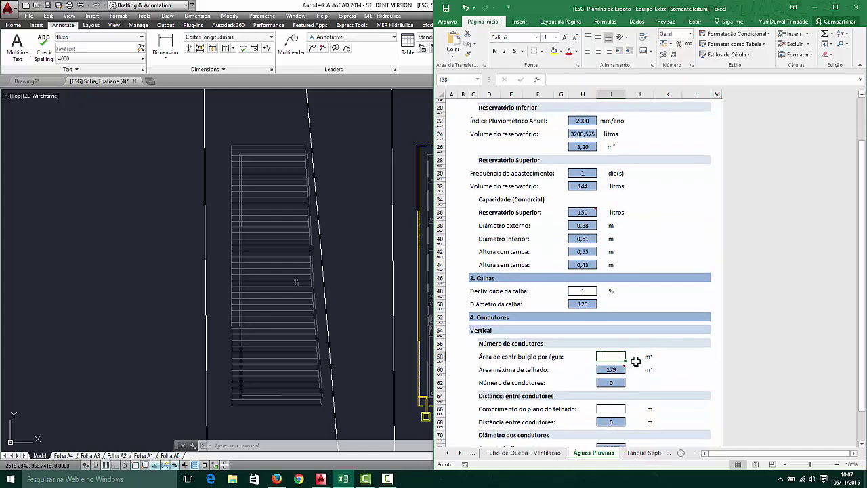
text(127)
click(612, 377)
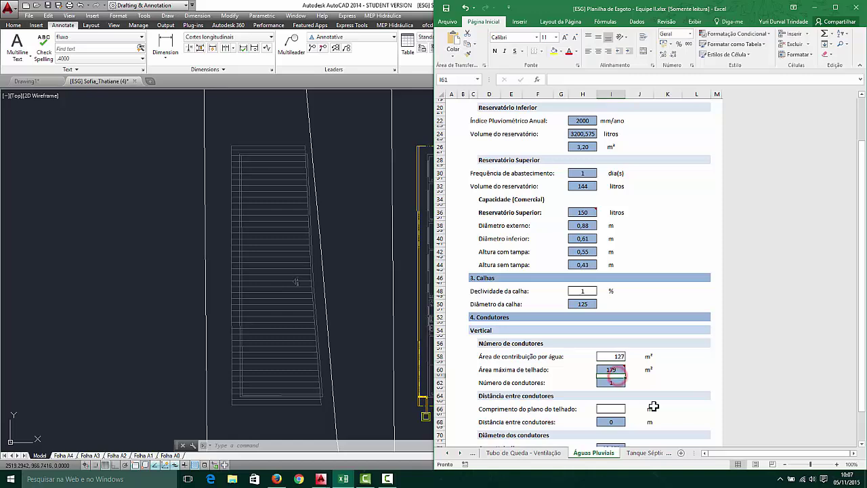
click(611, 383)
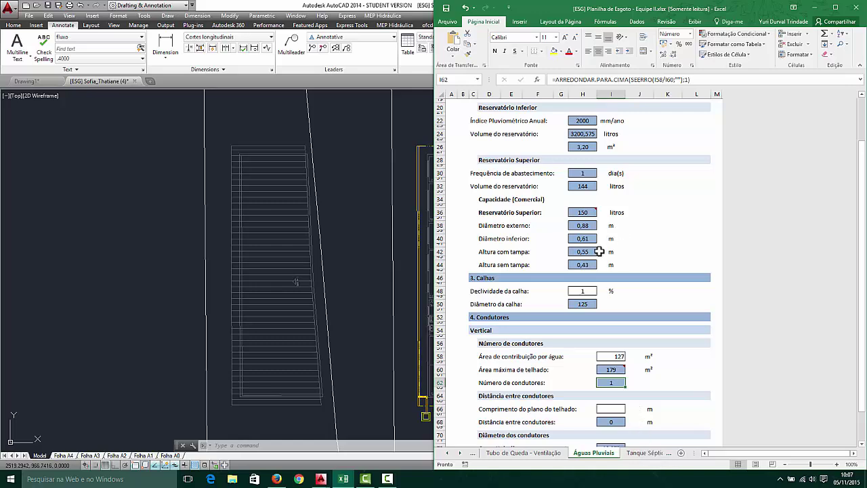
Select the Comprimento do plano do telhado cell, then switch to AutoCAD and measure the roof plan's long straight vertical edge with Dist
click(615, 410)
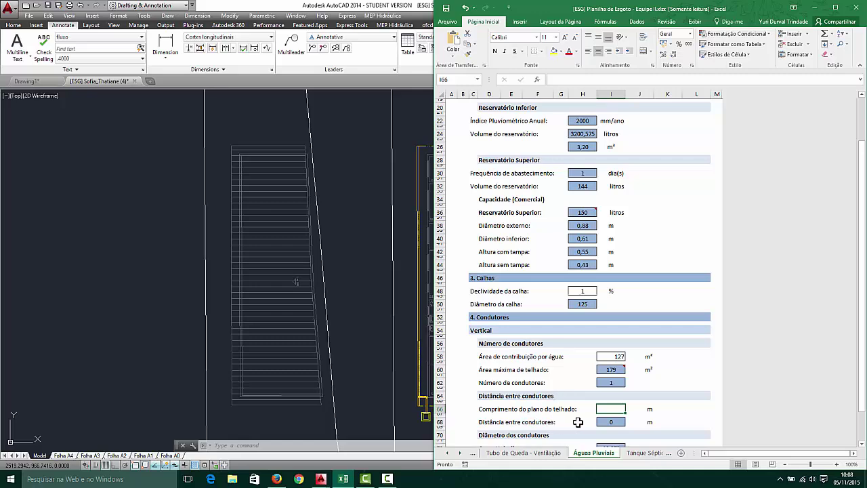
click(165, 207)
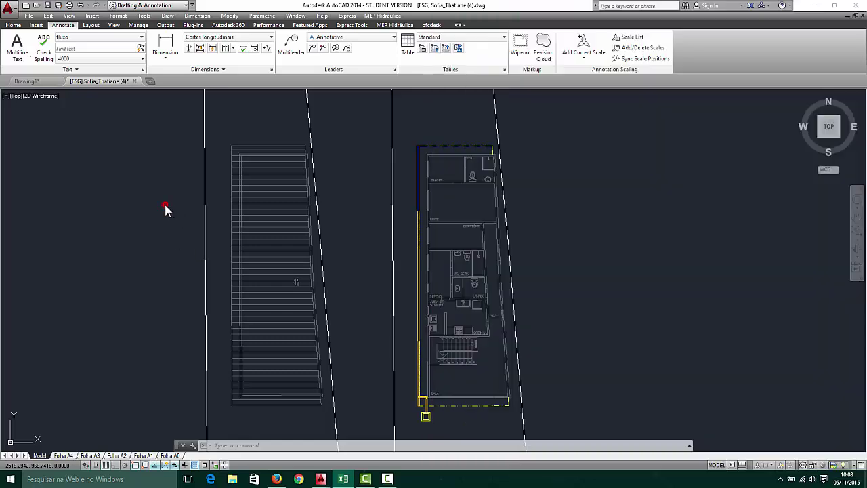
text(di)
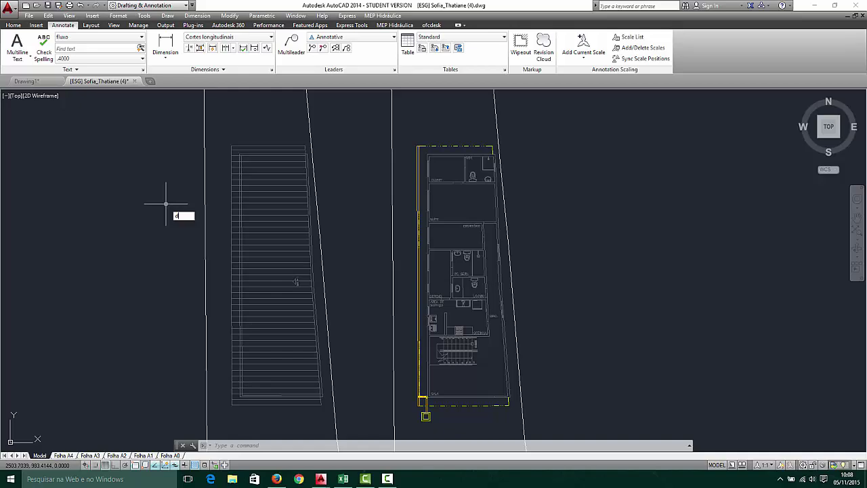
key(Return)
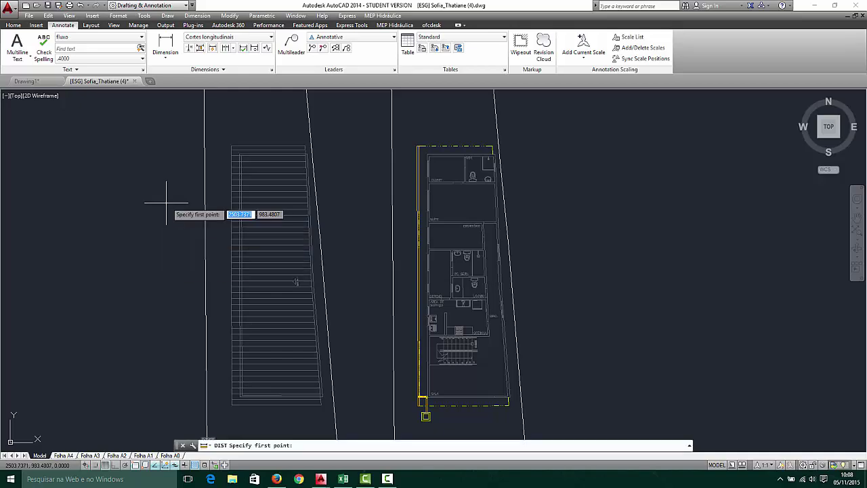
click(231, 146)
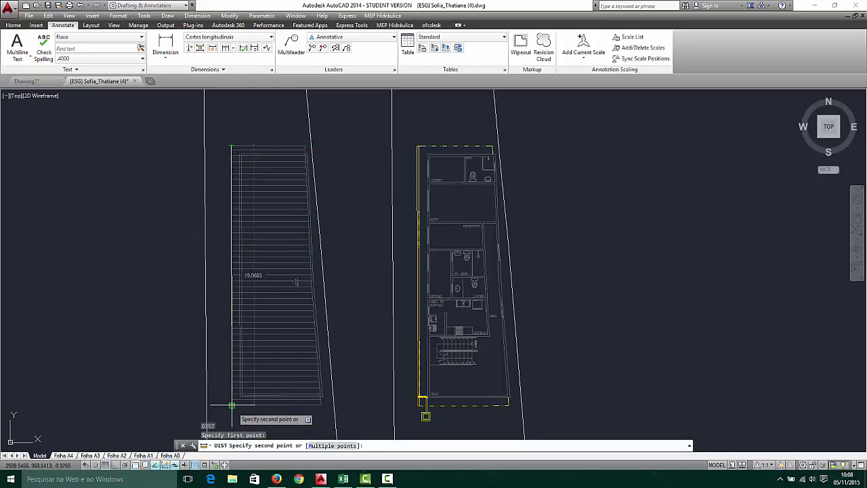
scroll(232, 404, up, 2)
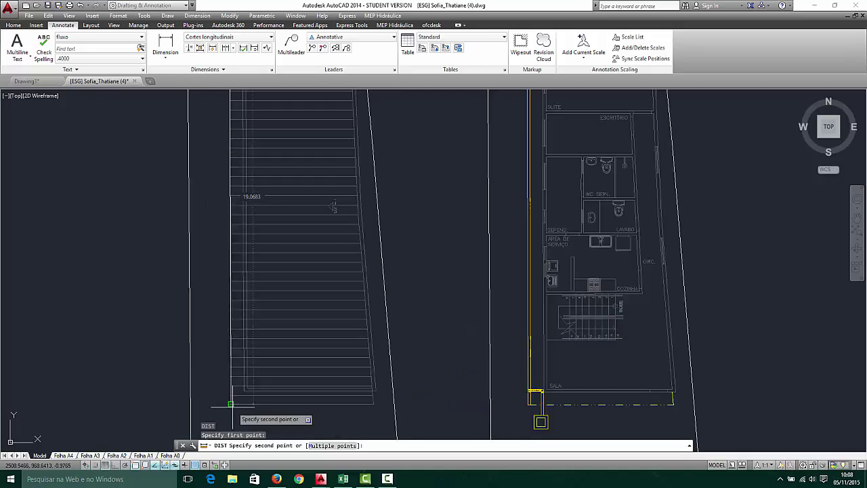
click(232, 405)
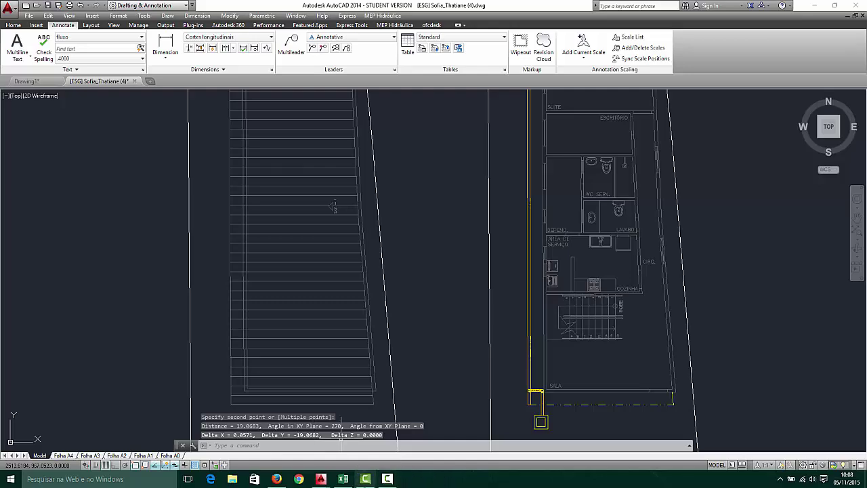
Switch to Excel, set Comprimento do plano do telhado to 19,06 m, and check the Distância entre condutores and Curva H do ábaco cells
click(343, 478)
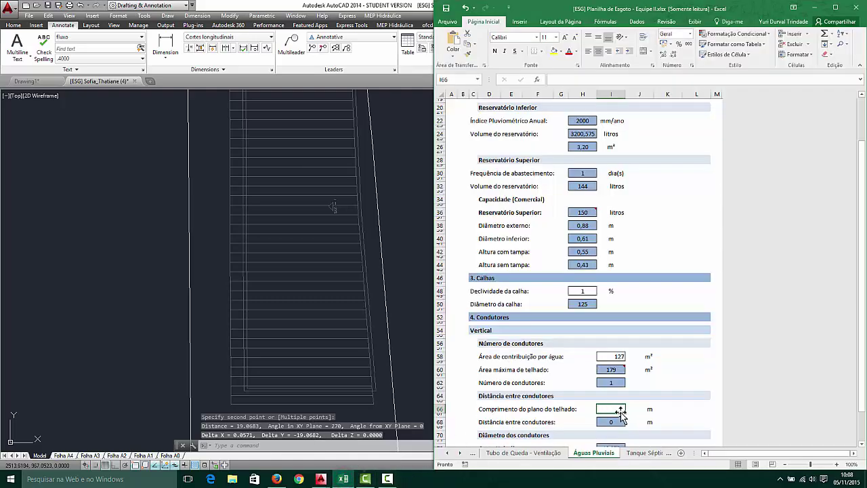
text(19,06)
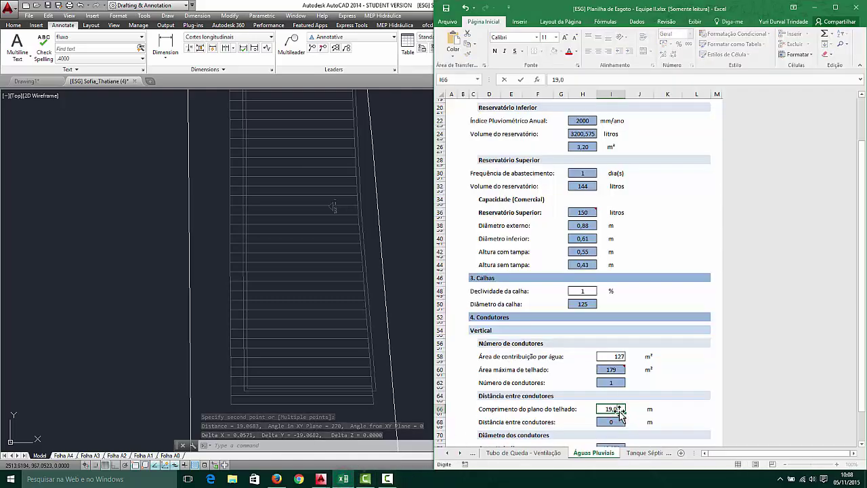
click(616, 423)
scroll(613, 413, down, 3)
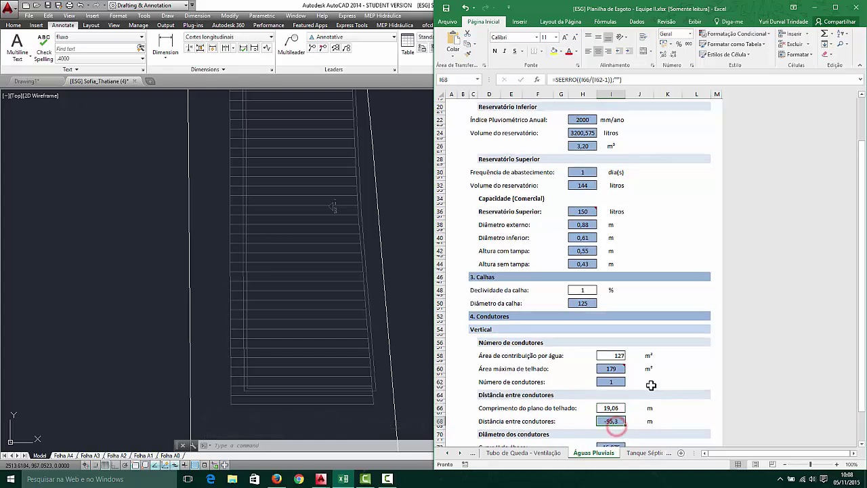
scroll(613, 386, down, 1)
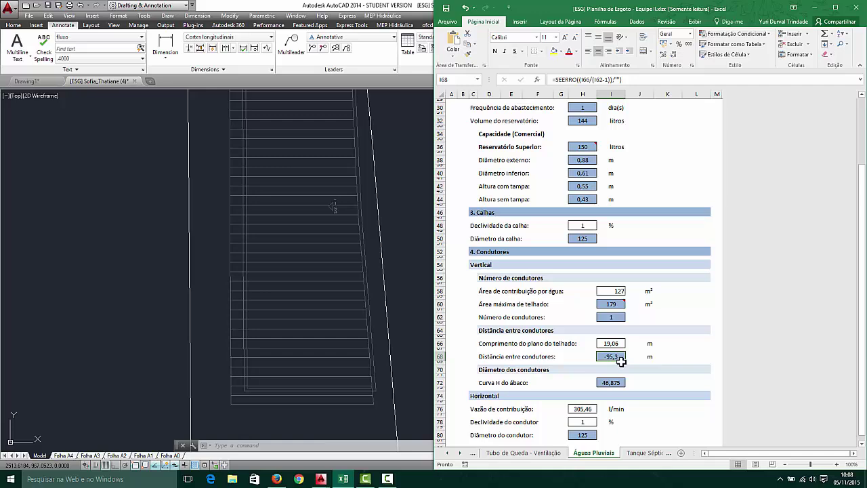
click(612, 381)
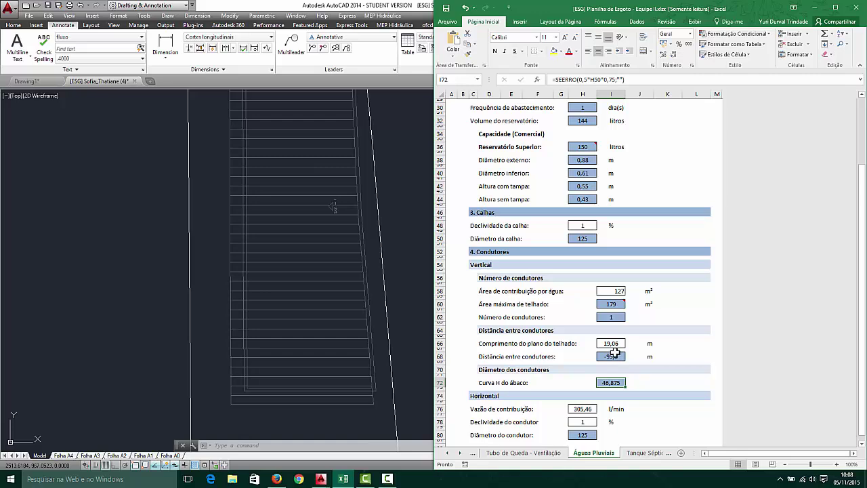
click(620, 356)
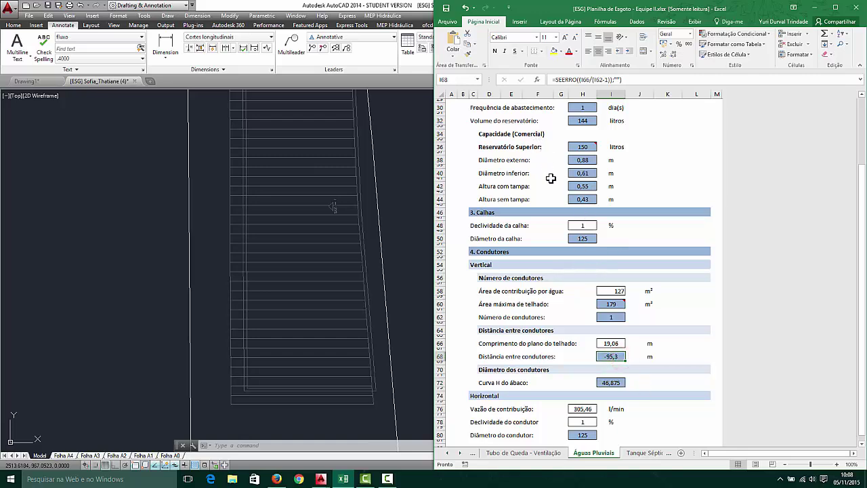
Examine the Horizontal conductors' Vazão de contribuição and Declividade do condutor cells, and look over the rest of the Águas Pluviais sheet
scroll(588, 351, down, 2)
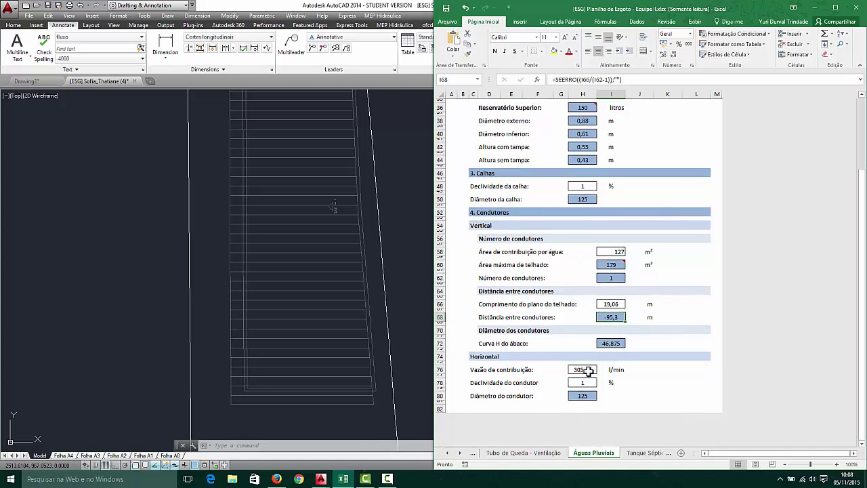
click(587, 370)
scroll(618, 371, up, 1)
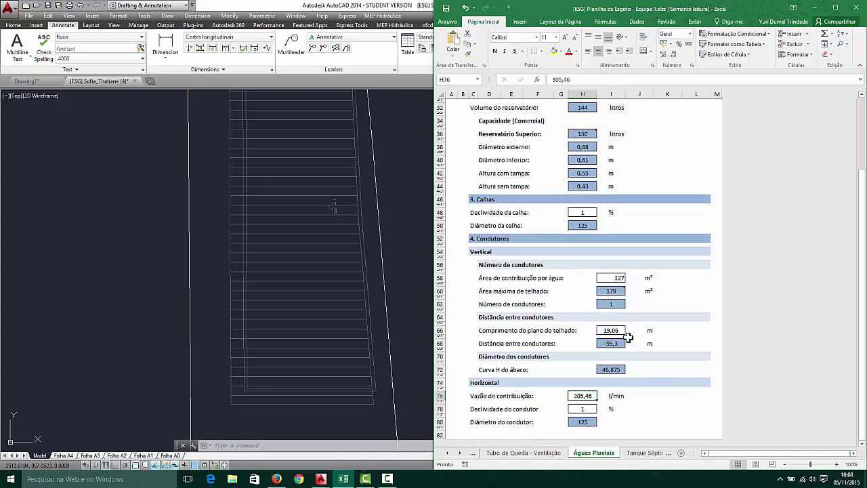
scroll(589, 339, down, 1)
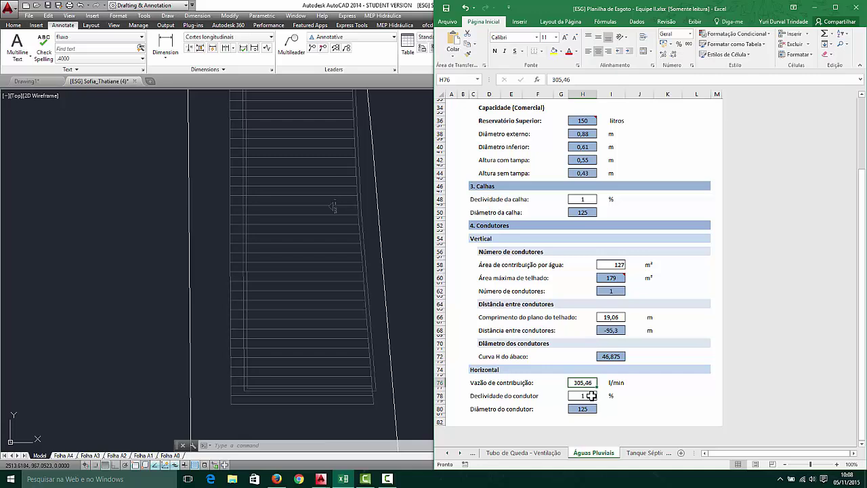
click(591, 396)
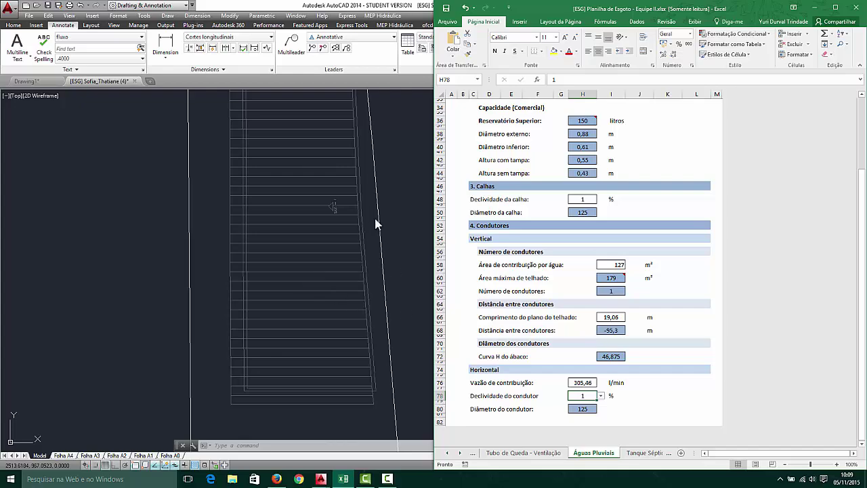
scroll(585, 325, up, 7)
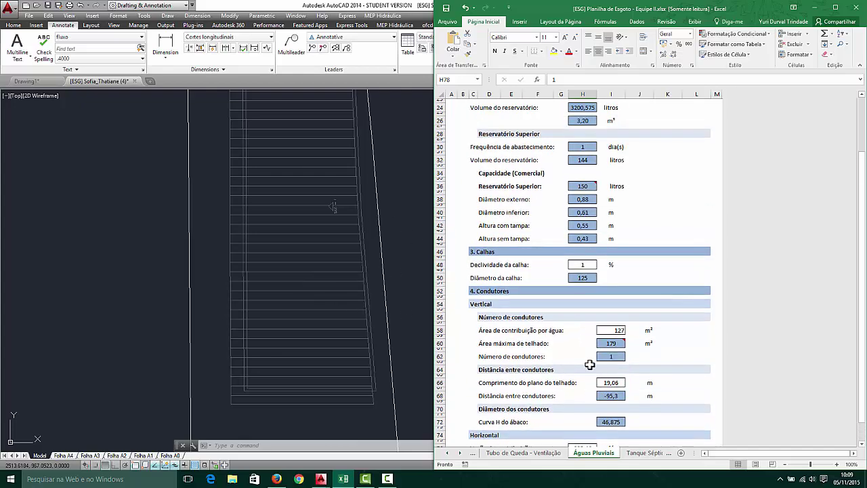
scroll(596, 359, up, 3)
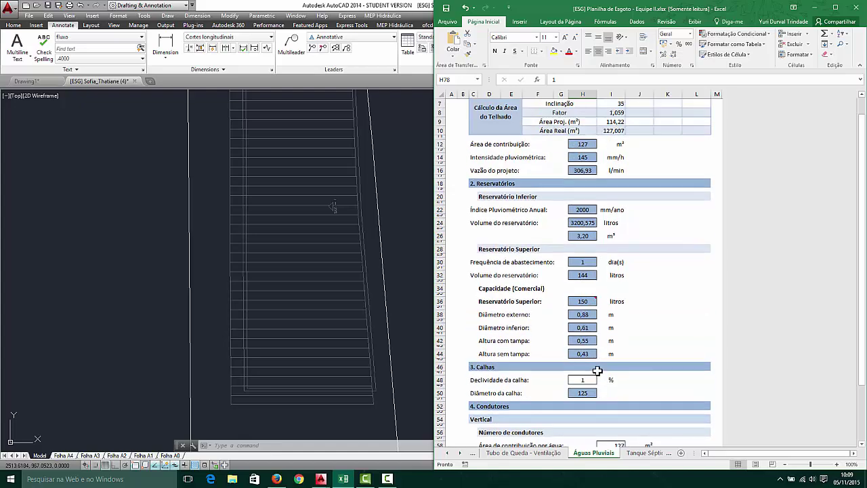
scroll(579, 407, down, 10)
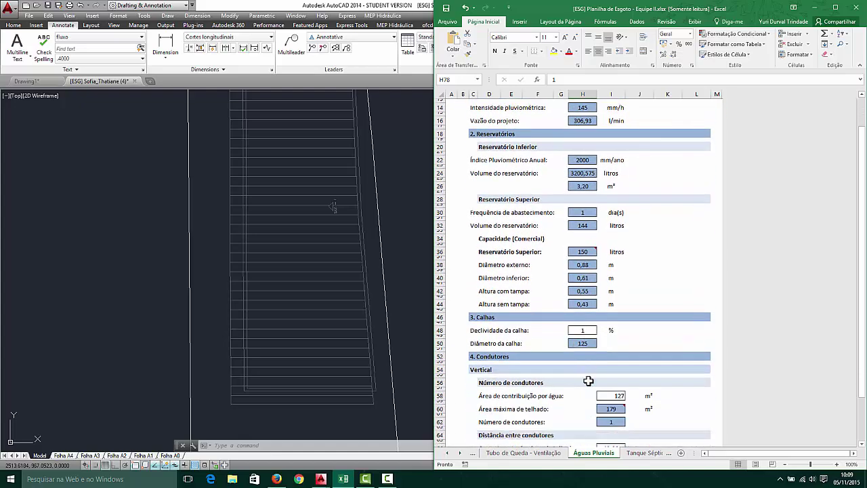
scroll(610, 339, up, 5)
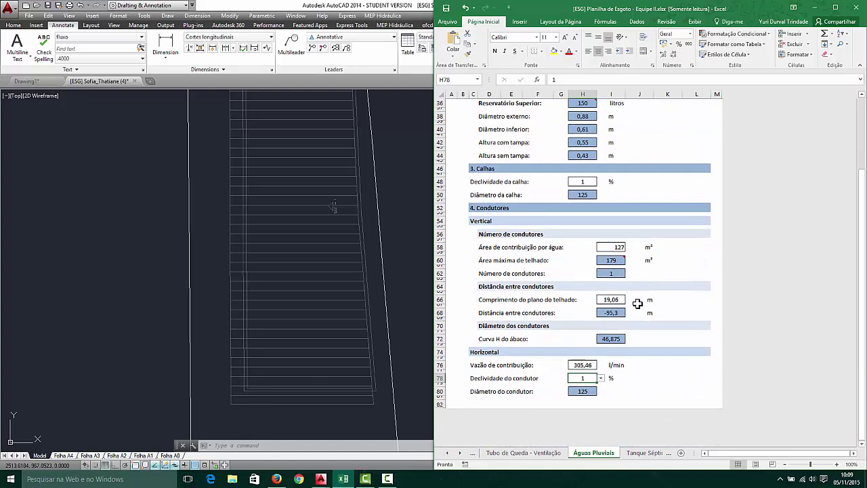
scroll(600, 310, up, 8)
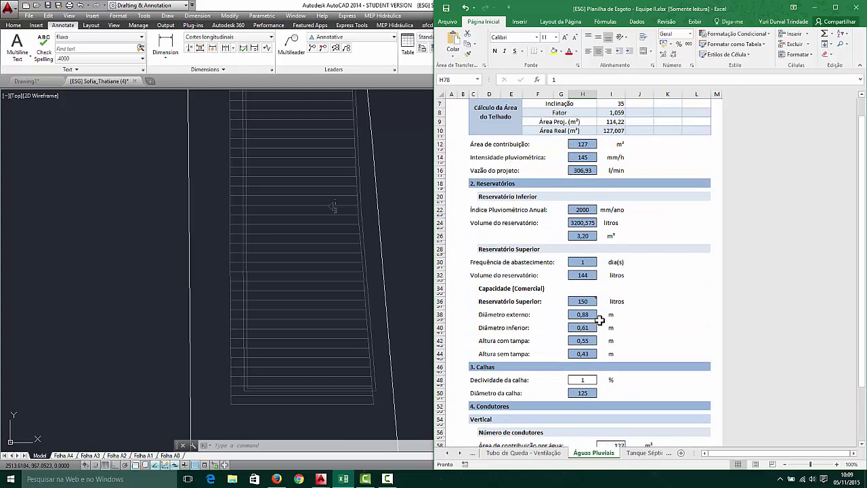
Switch to AutoCAD and examine the yellow gutter, vertical conductor and inspection box beside the SALA on the floor plan
click(819, 8)
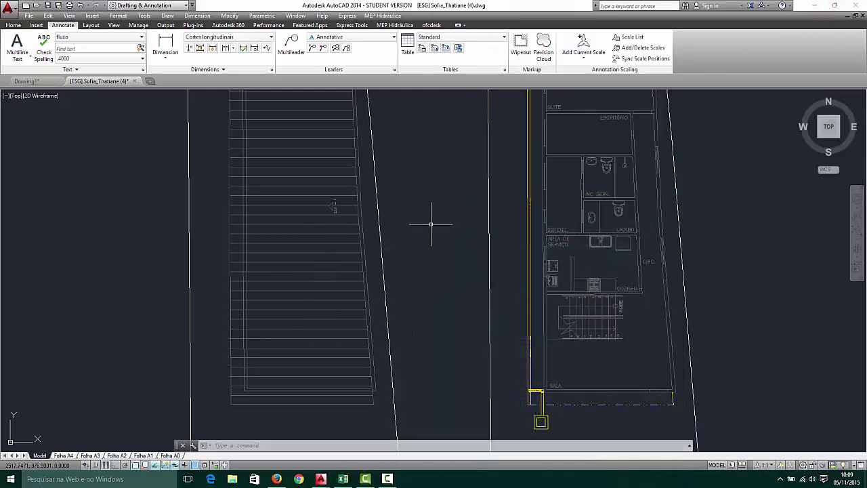
scroll(433, 230, down, 5)
scroll(454, 247, up, 4)
scroll(477, 298, up, 7)
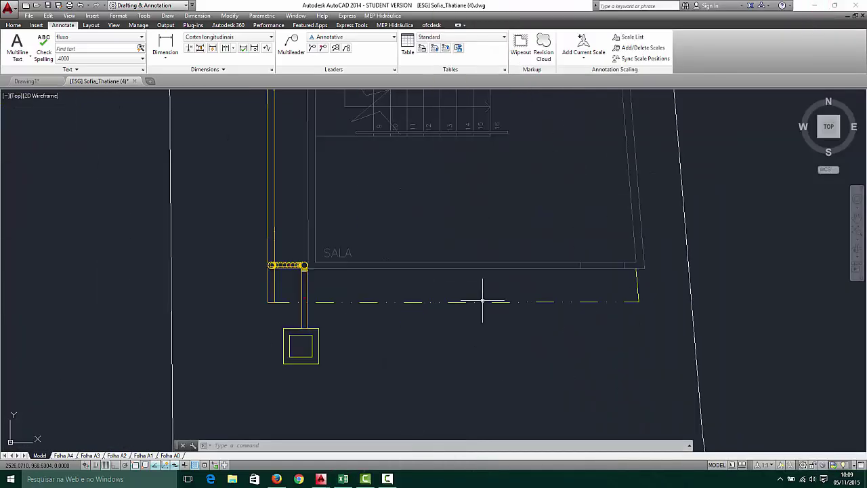
scroll(257, 296, up, 2)
scroll(279, 269, down, 6)
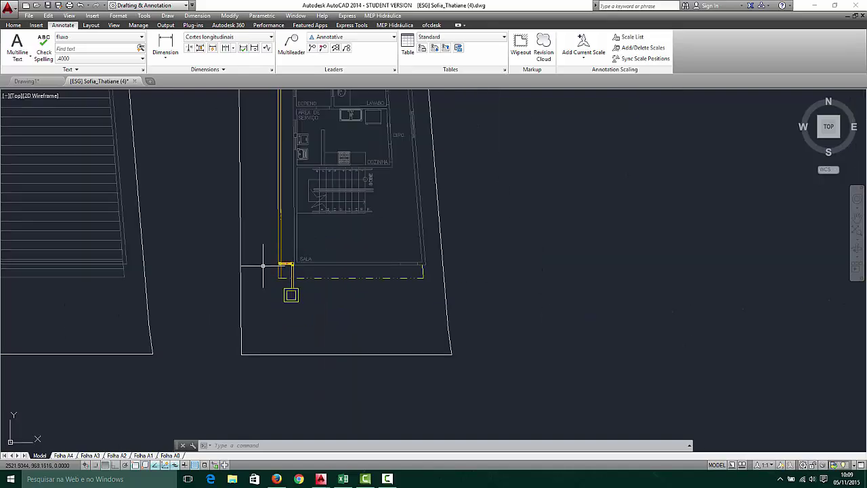
scroll(264, 261, down, 4)
scroll(172, 219, up, 2)
scroll(303, 300, up, 6)
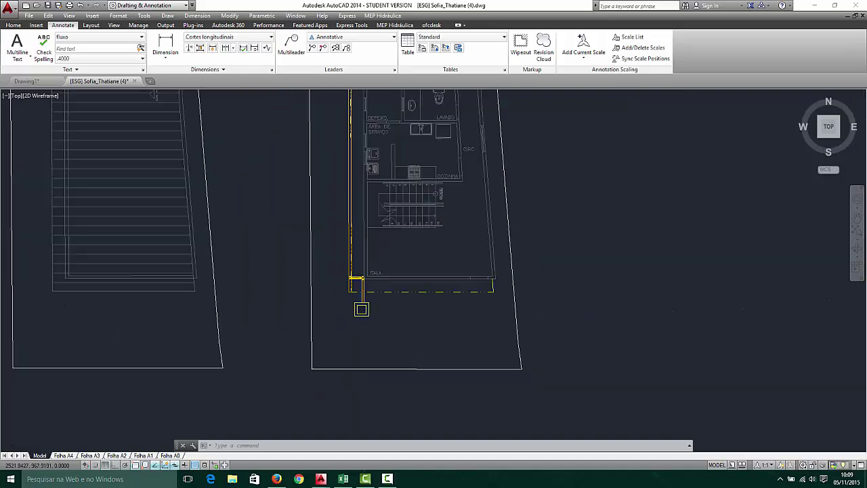
Select the dash-dot roof outline around the floor plan and examine it along the yellow gutter, from the SALA to the CLOSET end
scroll(349, 262, down, 4)
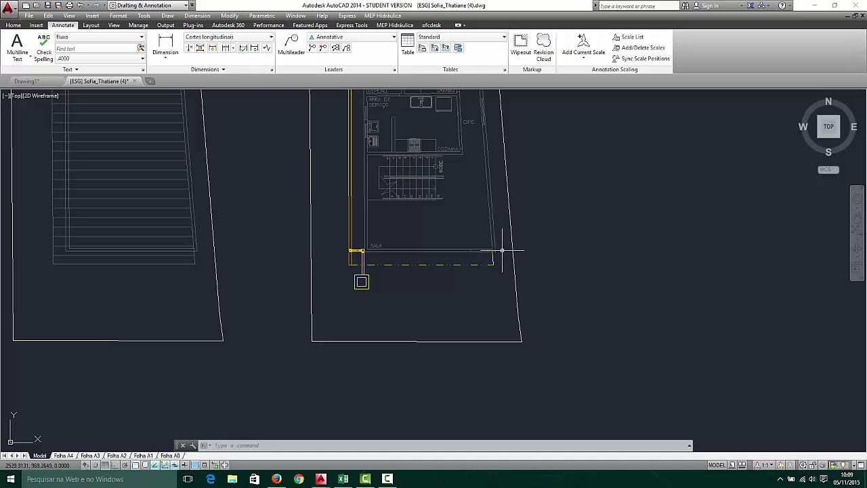
scroll(497, 252, up, 2)
click(494, 263)
click(457, 310)
scroll(494, 284, down, 5)
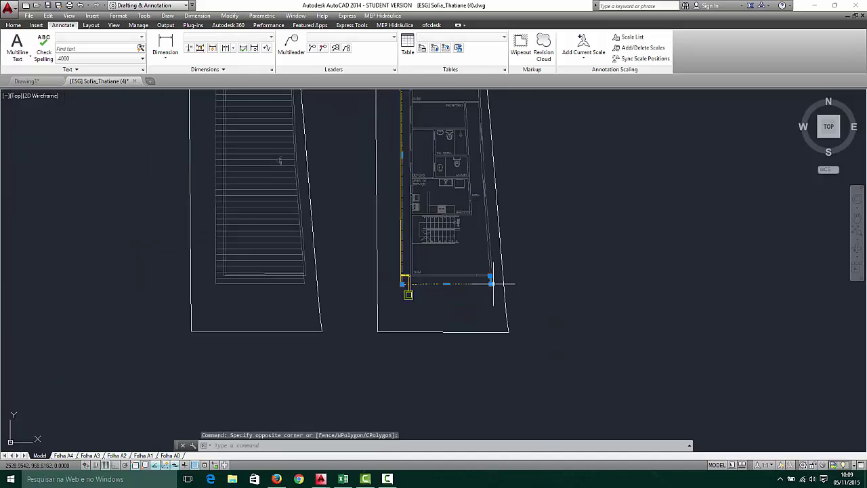
scroll(474, 169, up, 6)
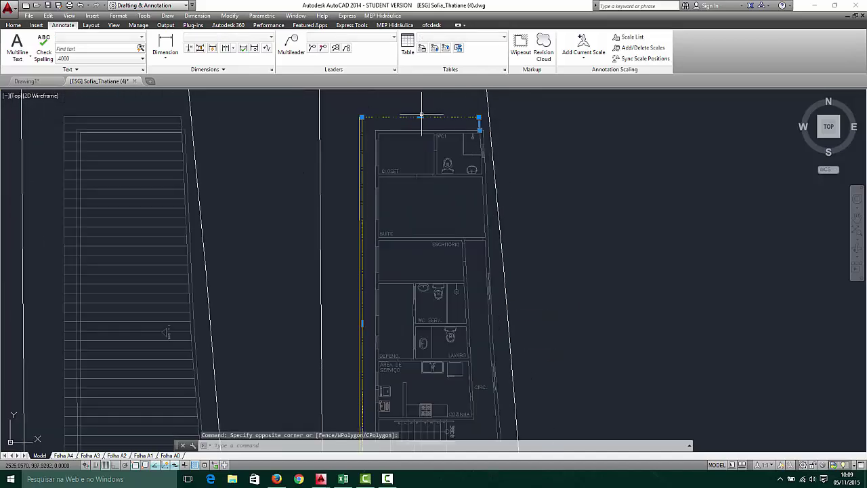
scroll(380, 120, up, 4)
scroll(358, 113, down, 6)
scroll(361, 114, up, 4)
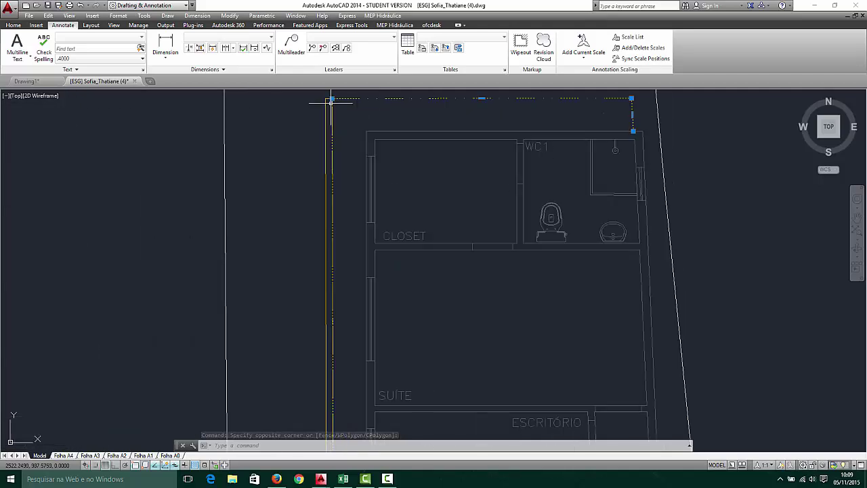
scroll(339, 194, down, 5)
scroll(355, 420, down, 5)
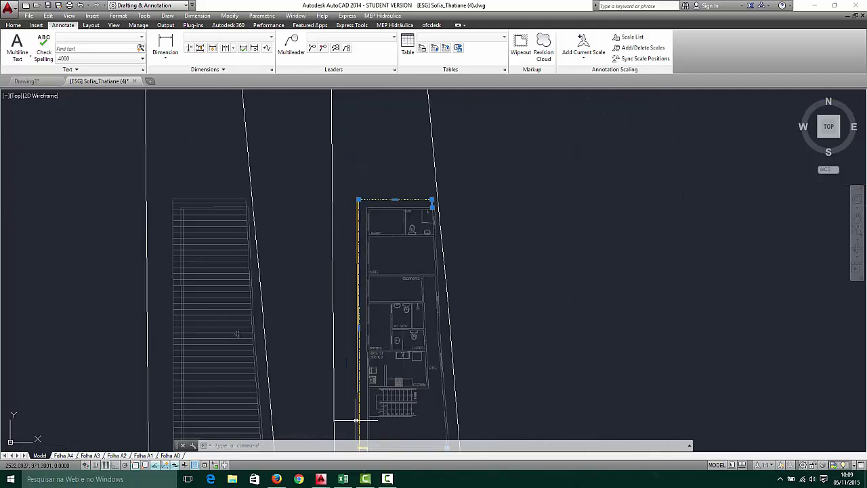
Examine the short yellow pipe linking the gutter to the conductor at the SALA corner and the run to the inspection box
scroll(368, 310, up, 3)
scroll(366, 310, up, 8)
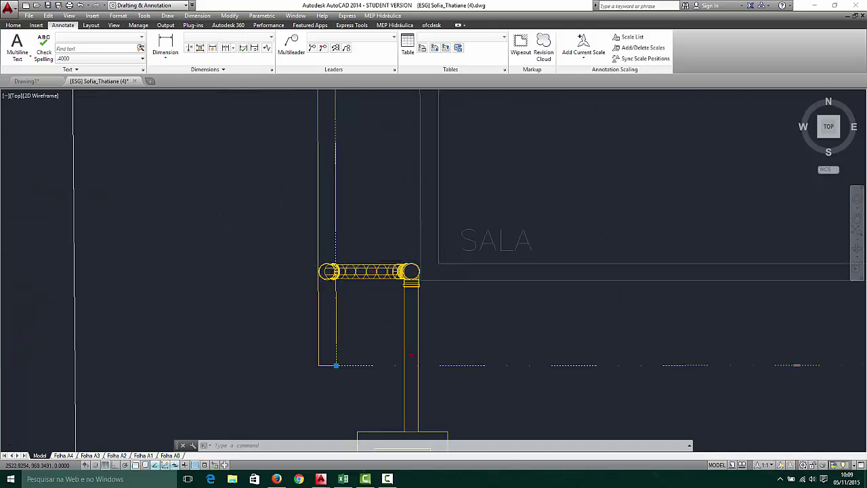
scroll(400, 262, down, 4)
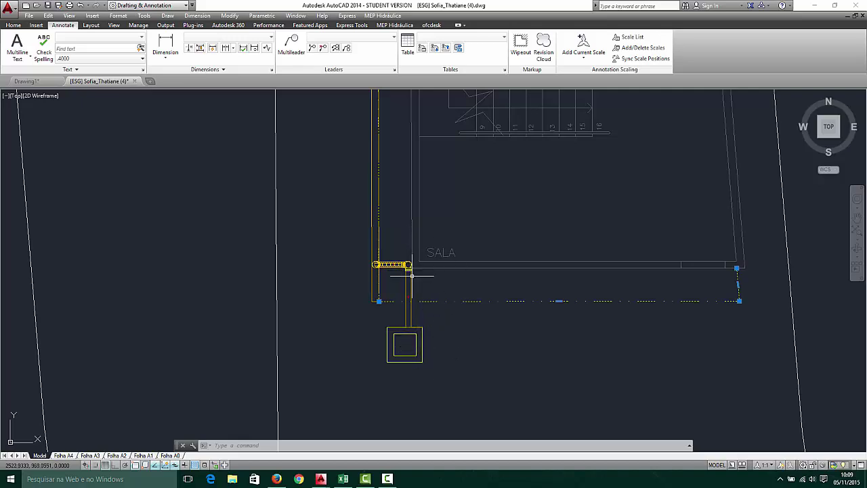
scroll(423, 273, down, 3)
scroll(440, 271, up, 9)
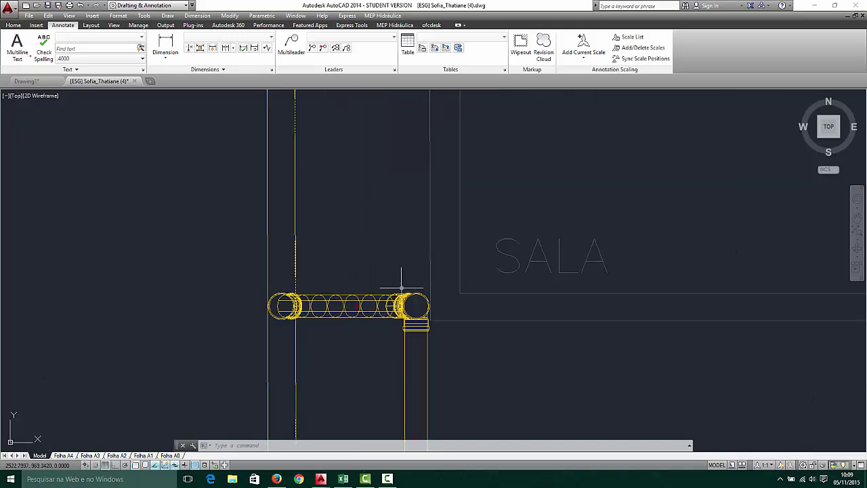
scroll(453, 281, down, 2)
scroll(447, 295, up, 2)
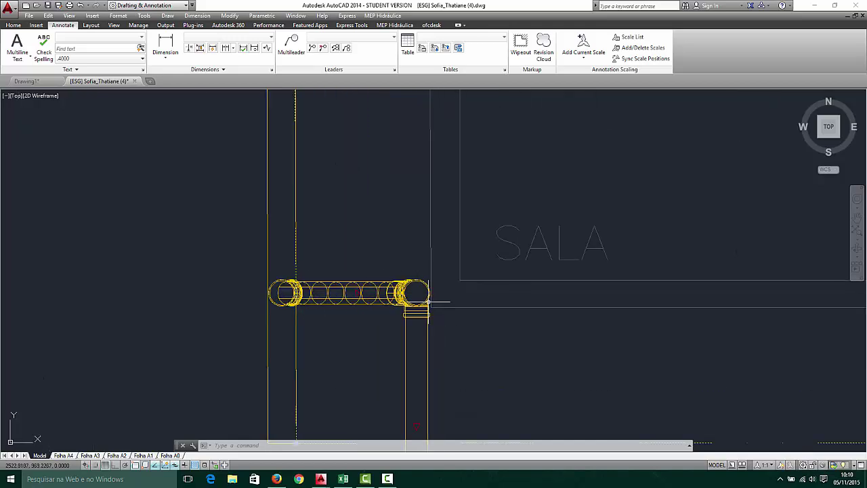
scroll(419, 295, down, 2)
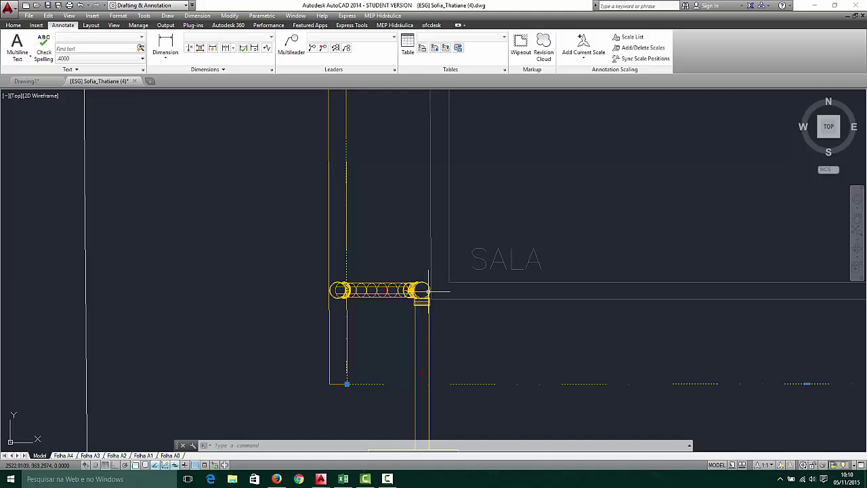
scroll(424, 288, down, 4)
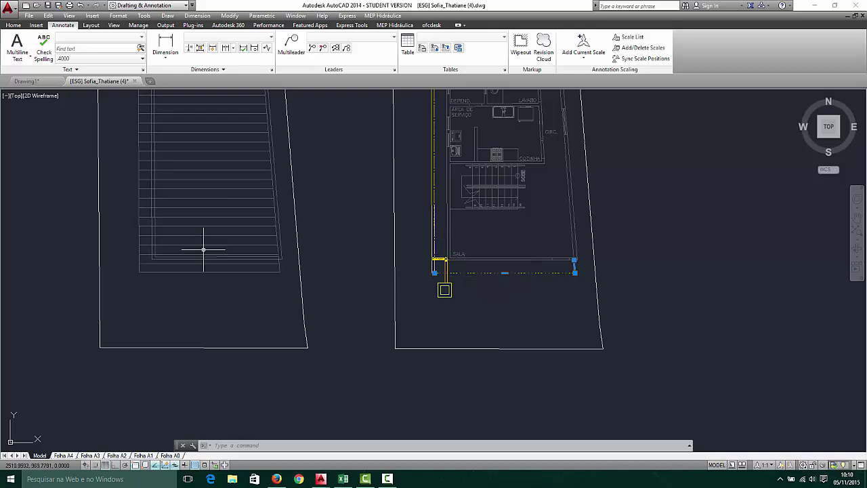
Clear the selection and view the whole roof plan beside the floor plan with its gutter
click(251, 236)
key(Escape)
scroll(255, 237, down, 4)
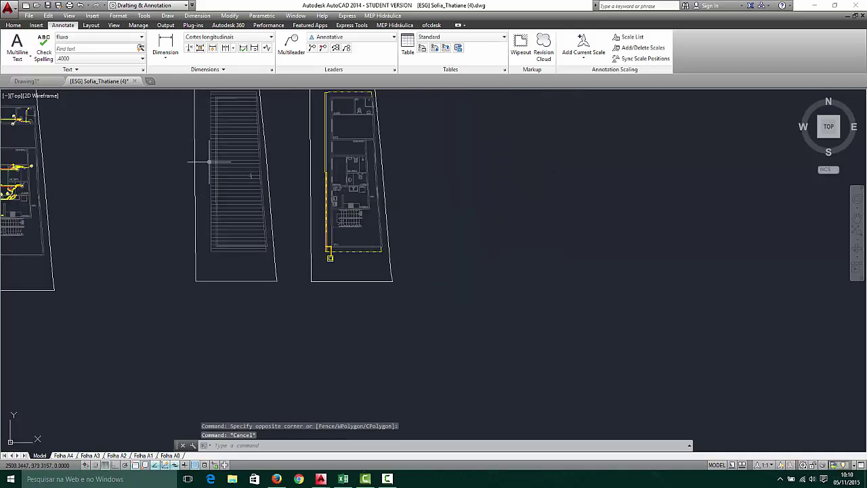
scroll(210, 173, down, 3)
scroll(207, 137, up, 3)
scroll(182, 208, up, 2)
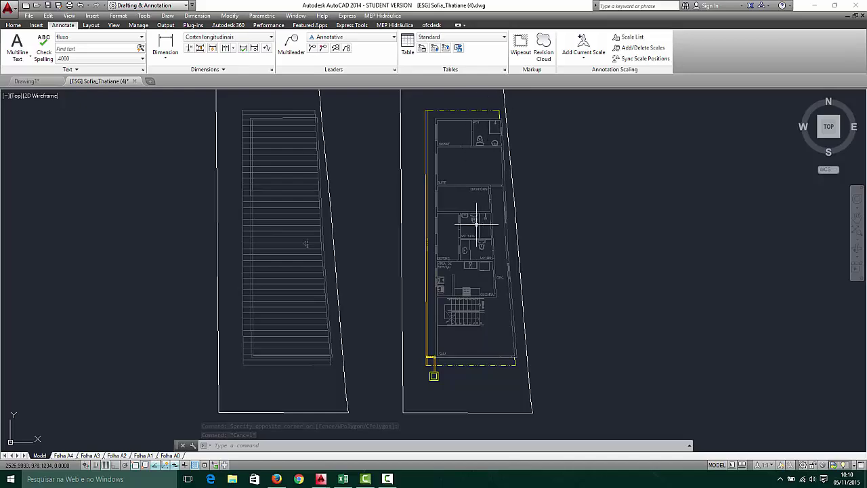
Examine the rainwater gutter, downpipe and inspection box around the floor plan and compare them with the neighbouring roof plan
scroll(342, 318, down, 3)
scroll(329, 272, up, 1)
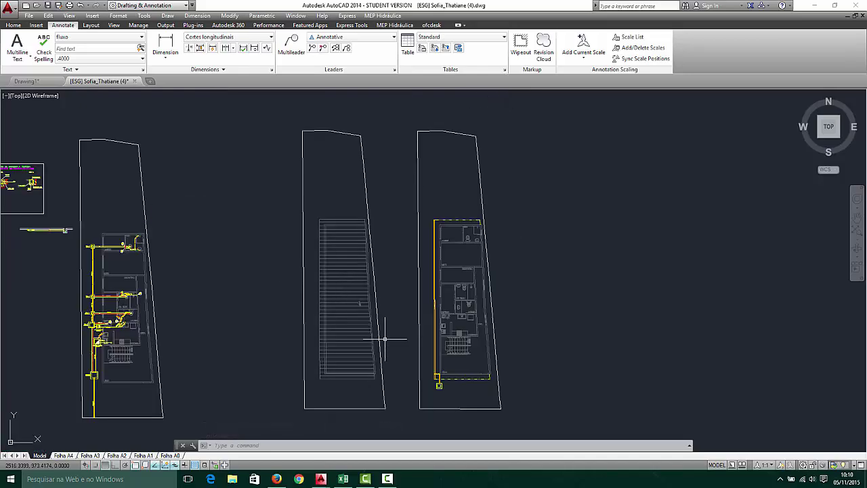
scroll(465, 393, up, 3)
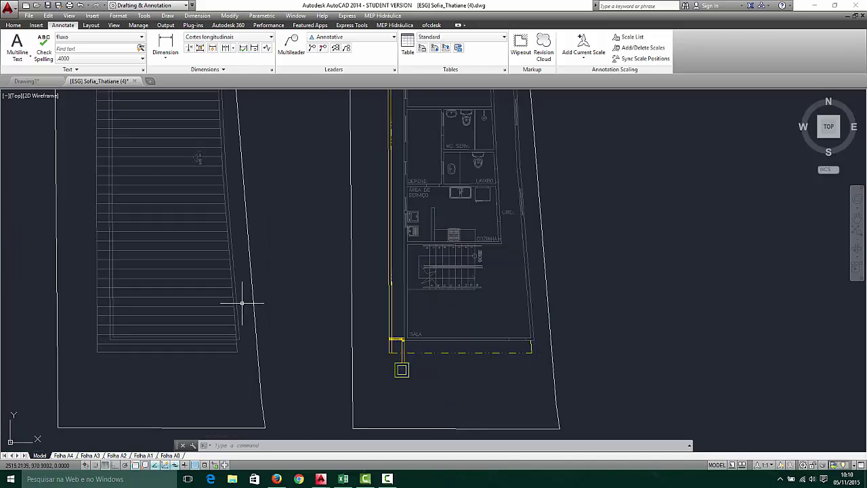
scroll(273, 299, down, 4)
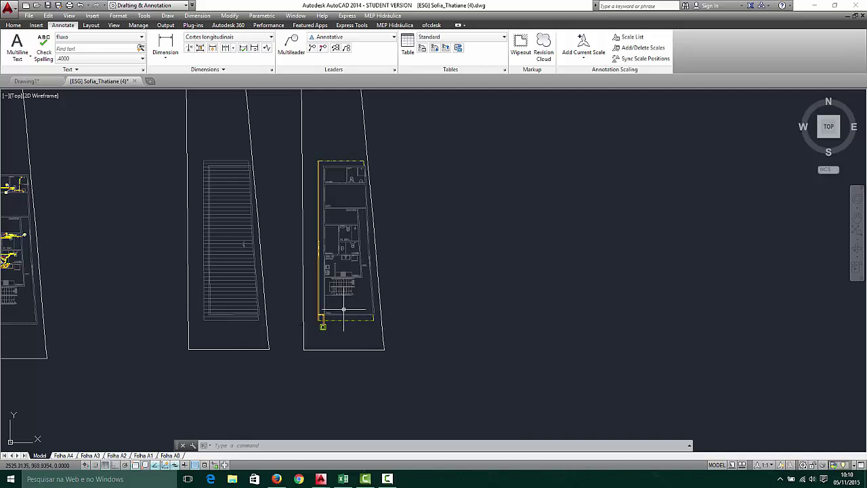
scroll(344, 320, up, 3)
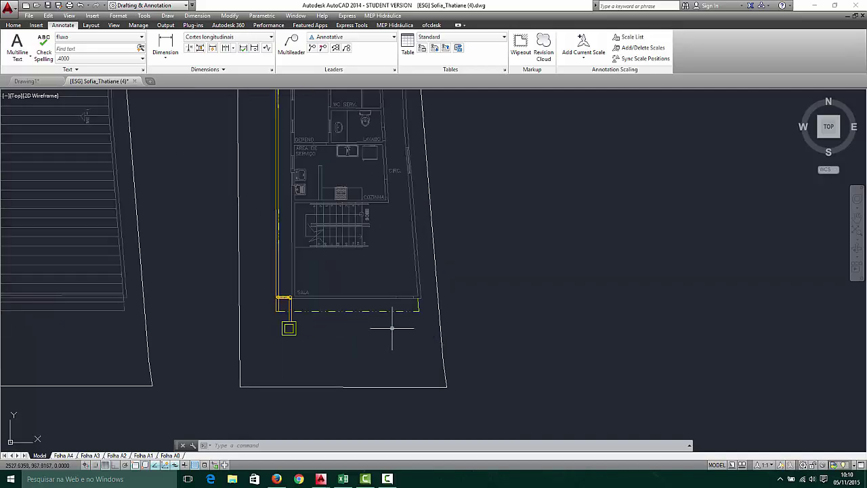
click(427, 325)
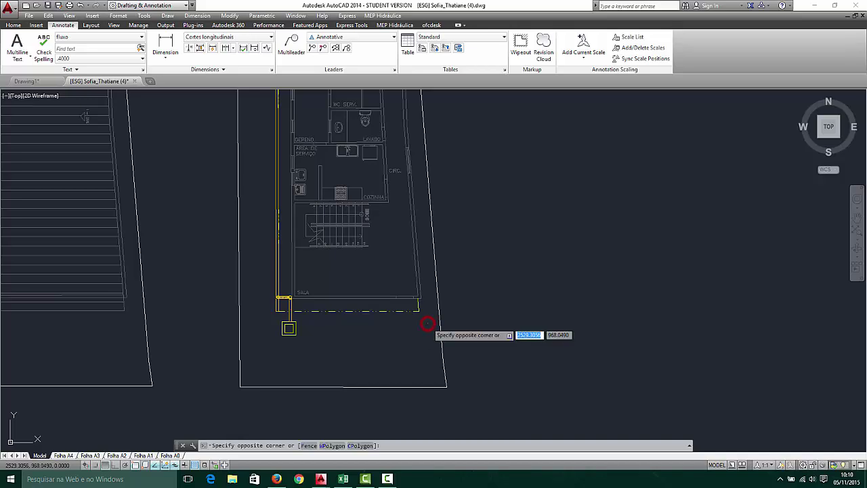
click(407, 327)
scroll(407, 327, down, 6)
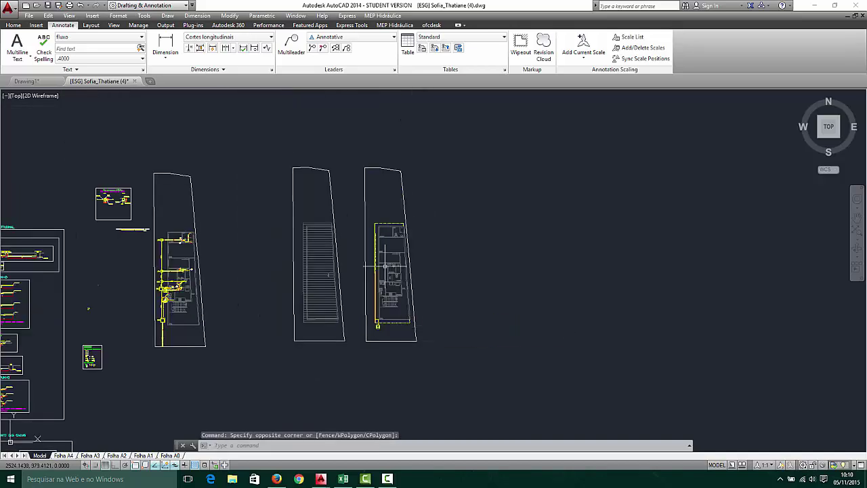
scroll(393, 332, up, 2)
scroll(395, 314, up, 4)
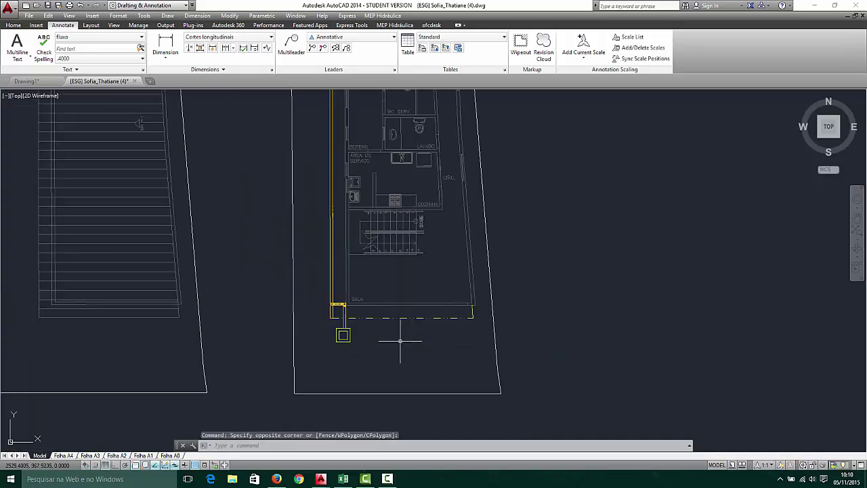
click(485, 333)
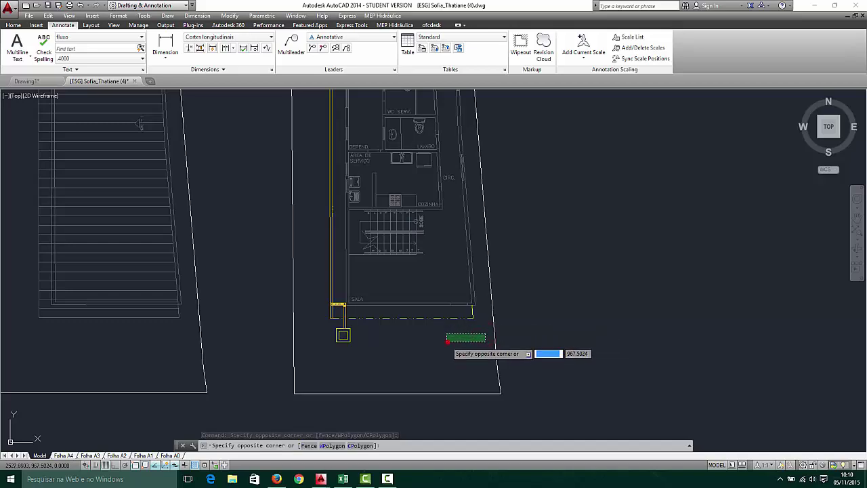
click(447, 342)
scroll(343, 335, up, 8)
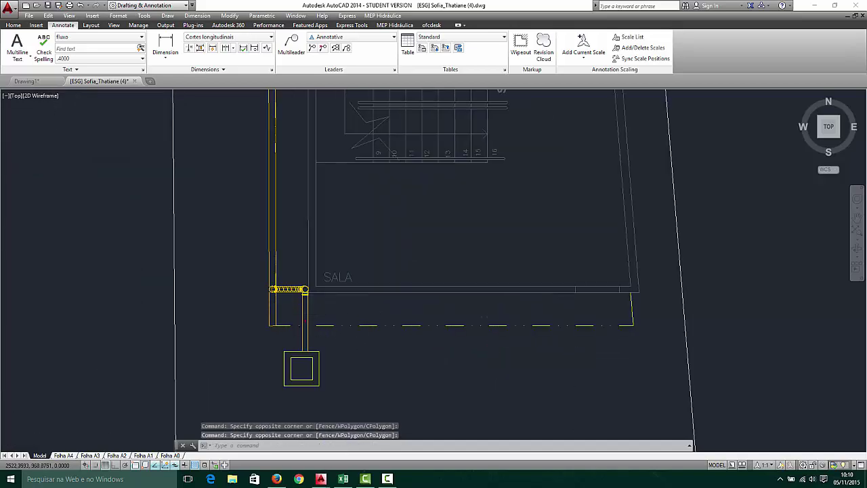
Erase the yellow pipes, fittings and square inspection box outside the lower-left corner of the SALA
click(339, 315)
click(329, 310)
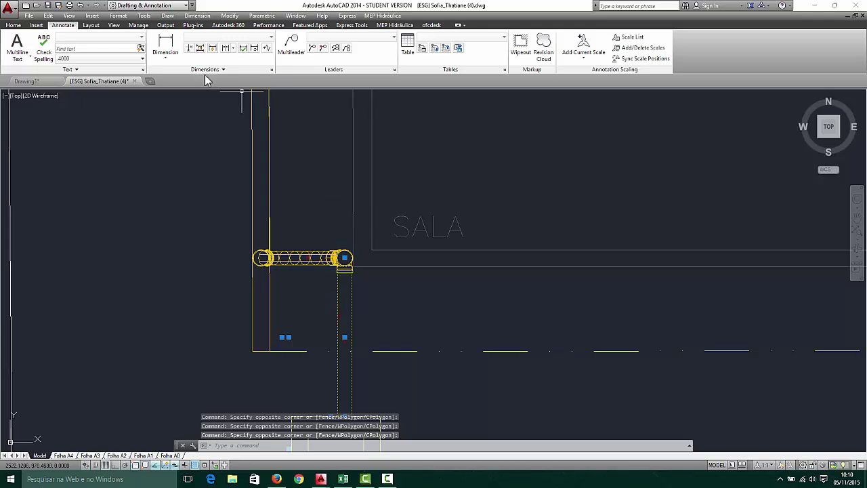
click(12, 25)
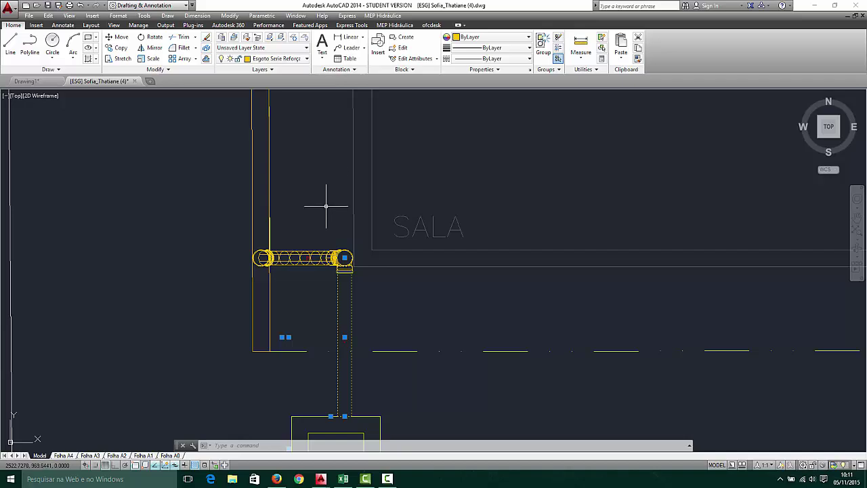
scroll(317, 203, down, 4)
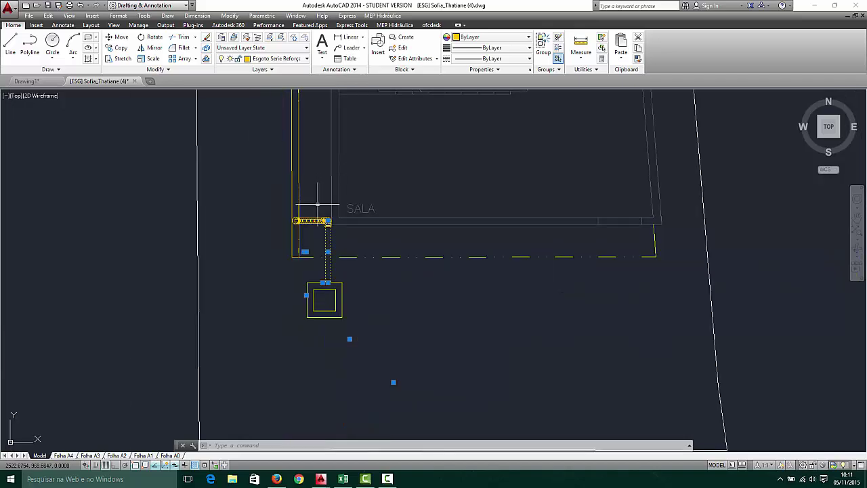
click(253, 208)
click(265, 256)
click(257, 207)
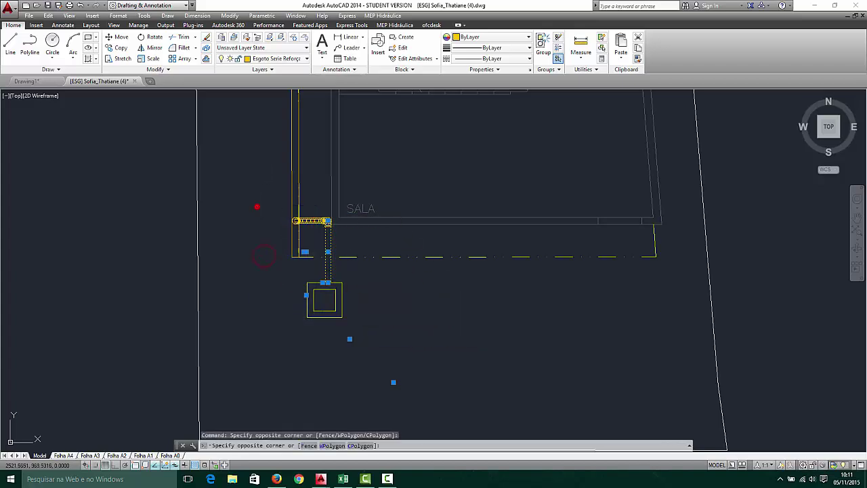
click(347, 339)
key(Escape)
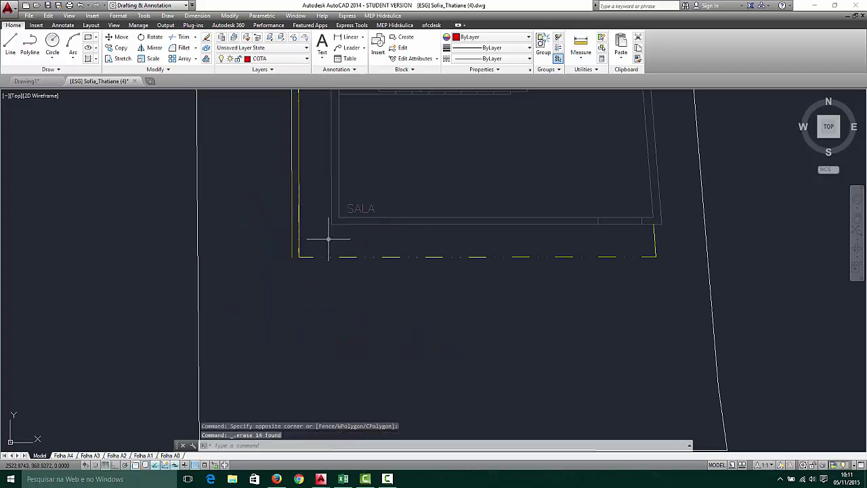
Erase the remaining gutter lines and dash-dot outline around the floor plan, including the leftover piece above the CLOSET
click(323, 234)
click(256, 277)
key(Delete)
scroll(290, 276, down, 5)
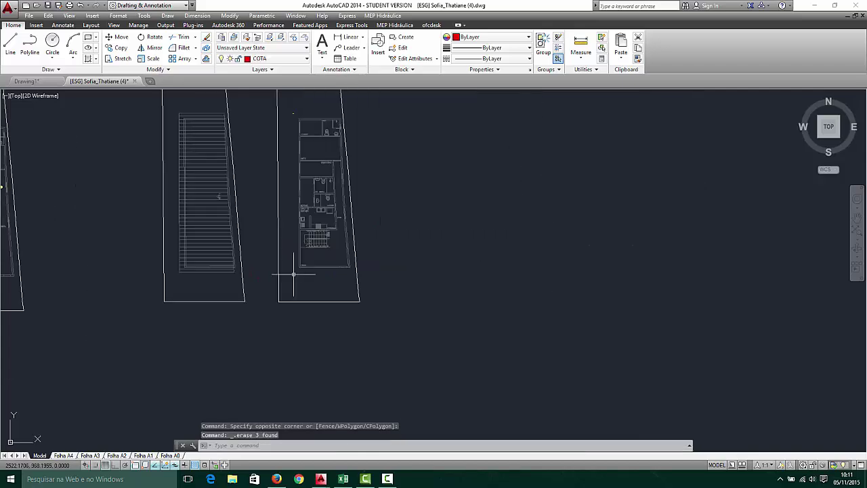
scroll(294, 102, up, 4)
click(296, 111)
click(277, 156)
key(Delete)
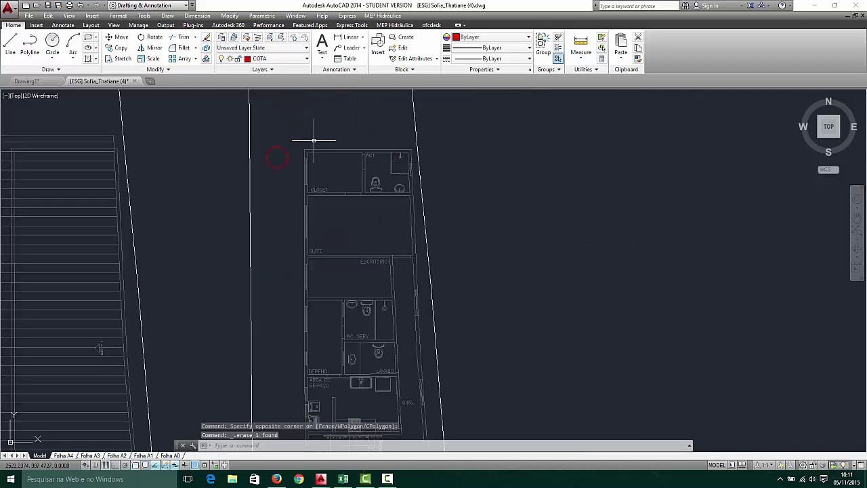
scroll(312, 154, down, 2)
scroll(317, 153, down, 2)
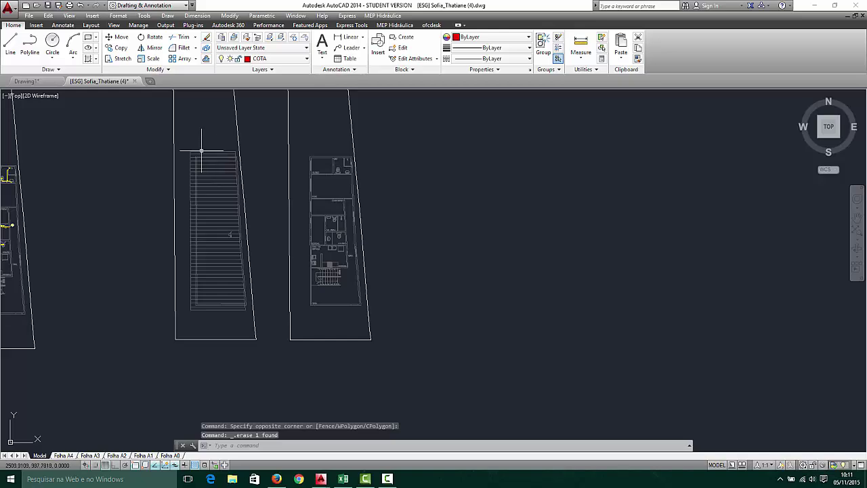
scroll(213, 179, up, 2)
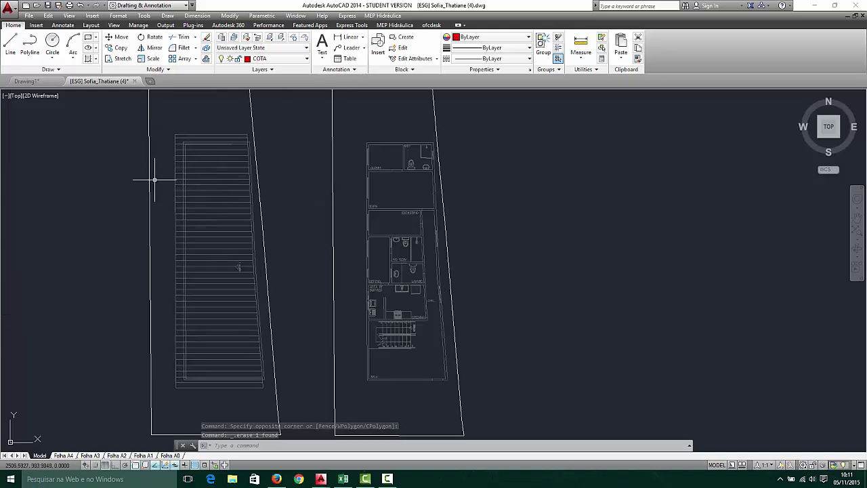
click(198, 124)
click(173, 184)
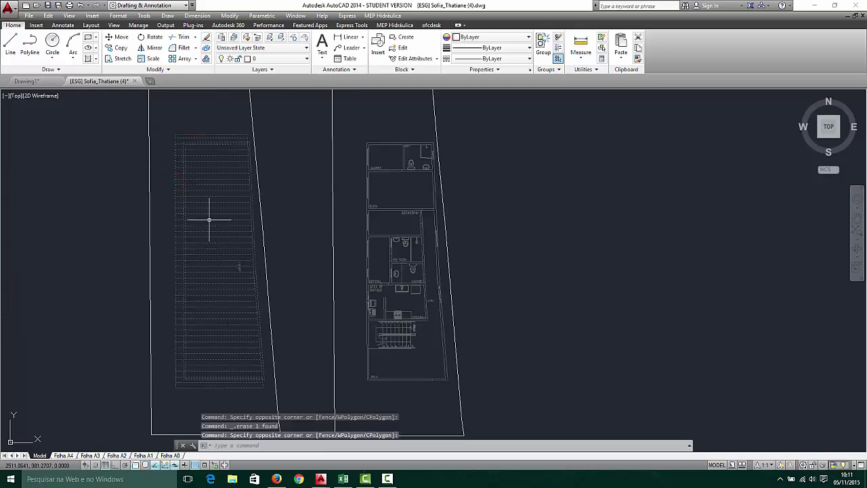
key(Escape)
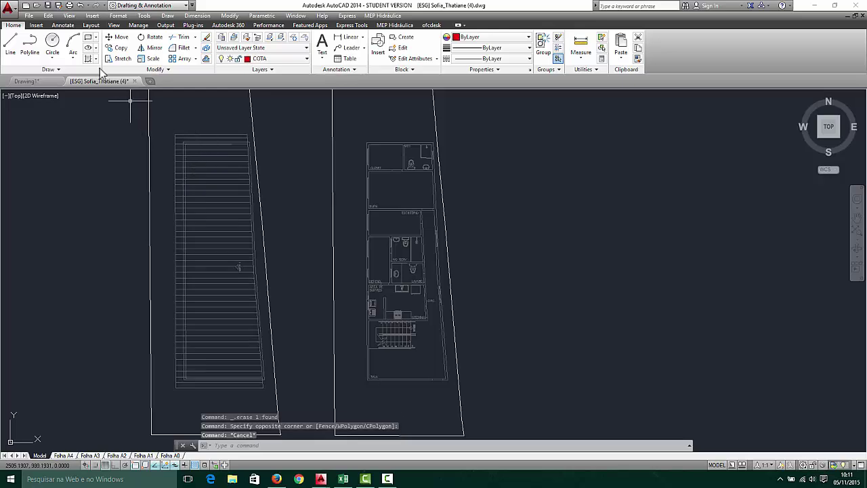
Draw a short polyline from the wall line to the roof plan's upper-right corner, and erase it
click(30, 42)
scroll(217, 128, up, 1)
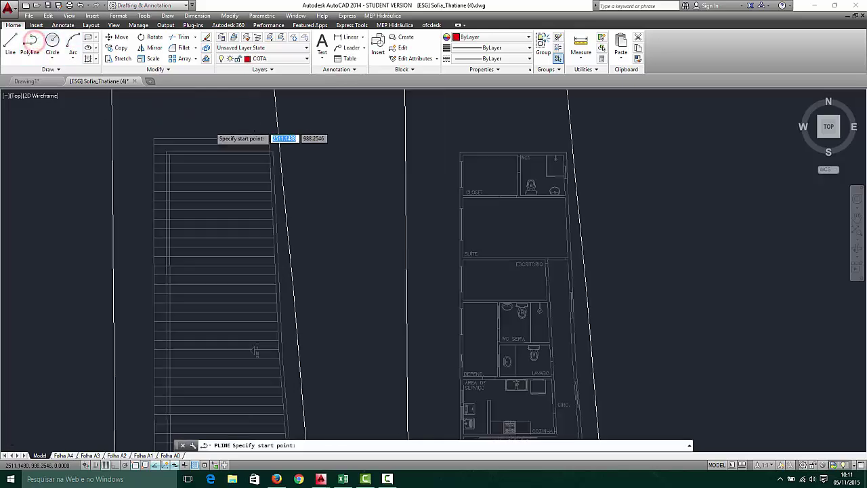
scroll(217, 132, up, 4)
click(363, 203)
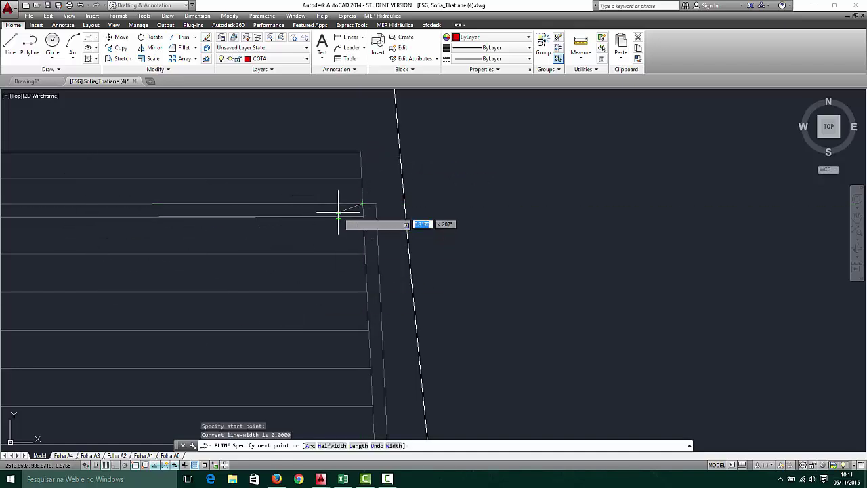
click(360, 151)
key(Escape)
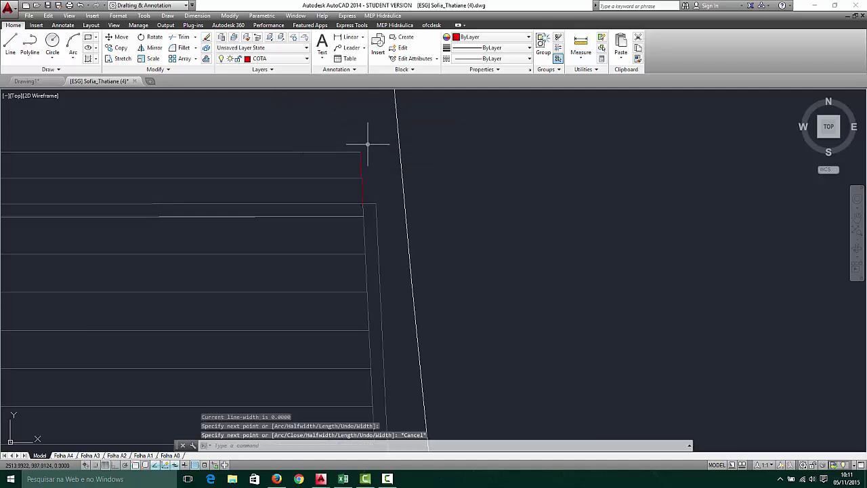
click(362, 169)
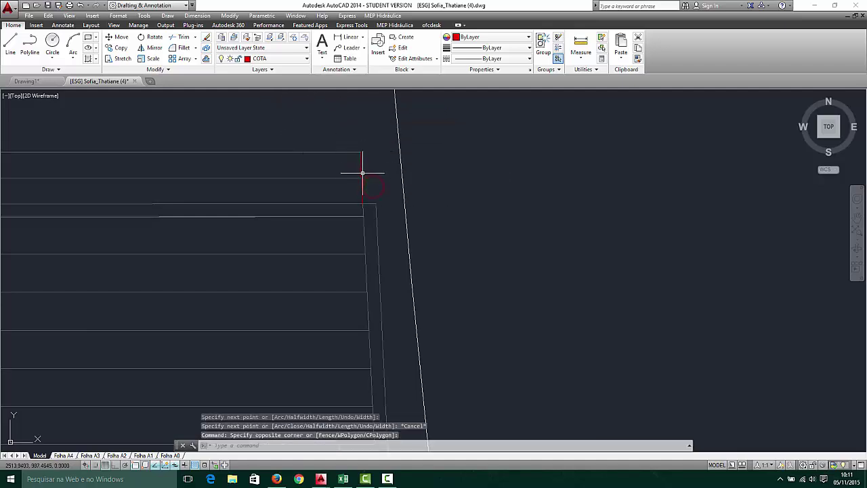
click(362, 174)
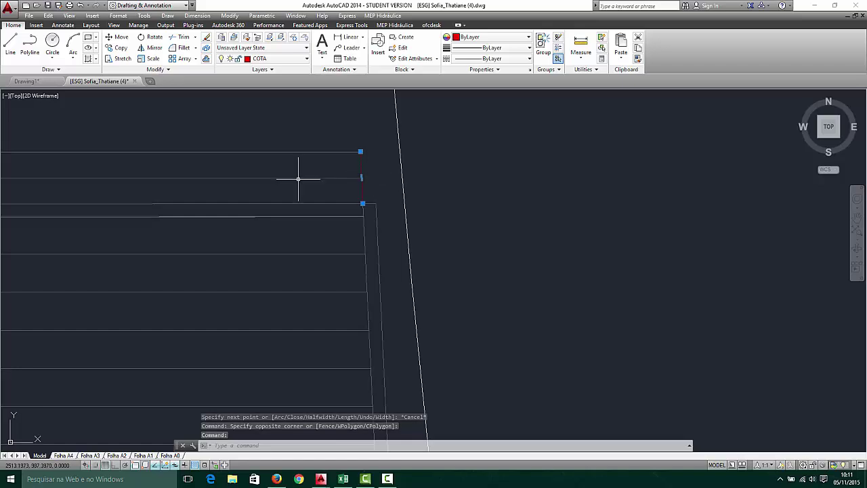
key(Delete)
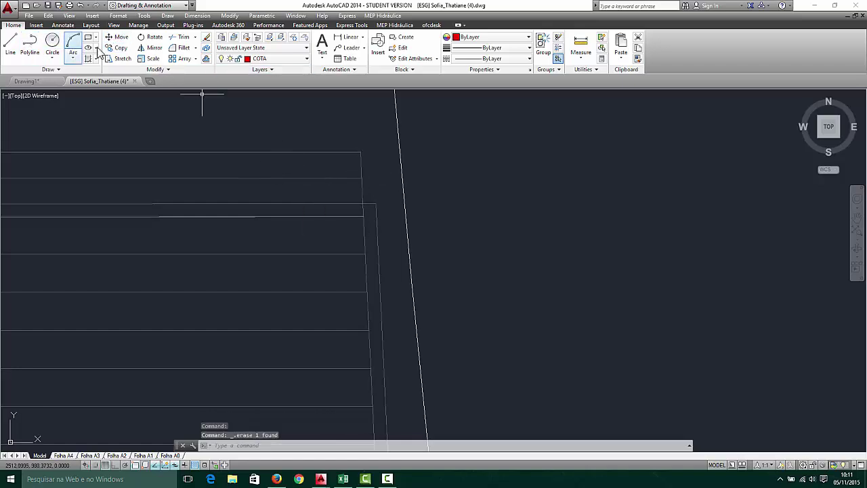
Trace a polyline around the roof plan's upper, left and lower edges, starting and ending on the right edge at the wall lines
click(30, 42)
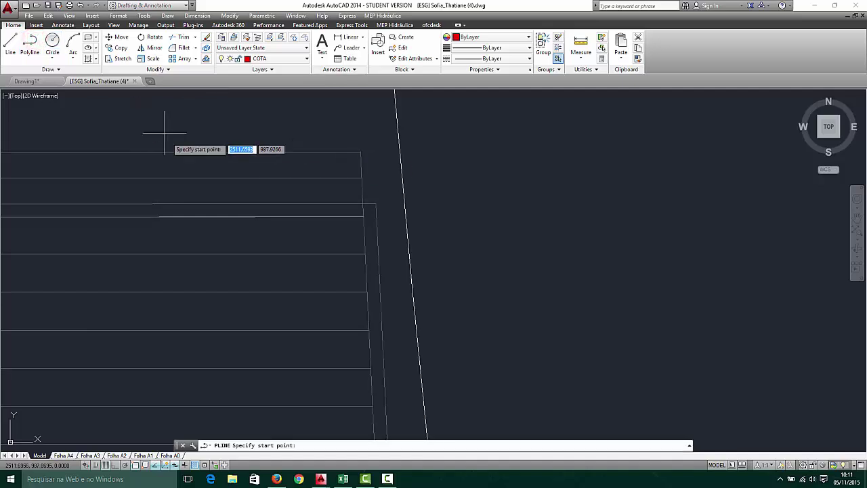
click(362, 203)
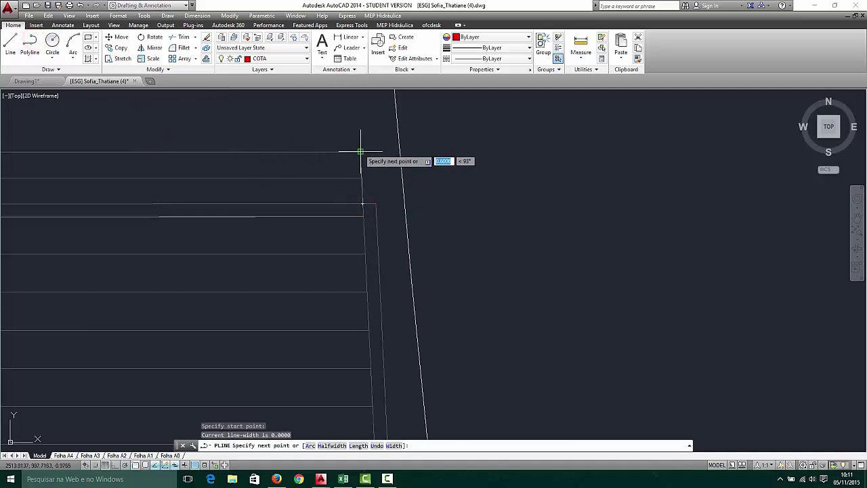
click(360, 142)
scroll(290, 122, down, 5)
scroll(164, 129, up, 3)
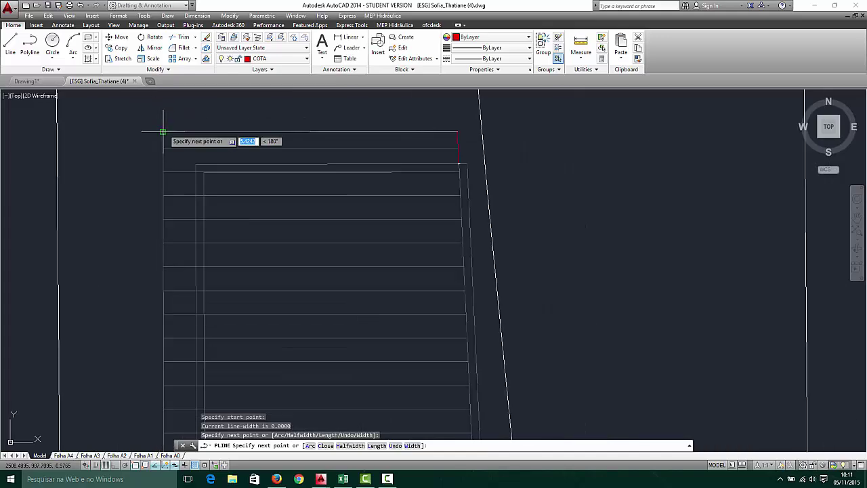
click(165, 130)
scroll(97, 169, down, 5)
scroll(98, 369, up, 4)
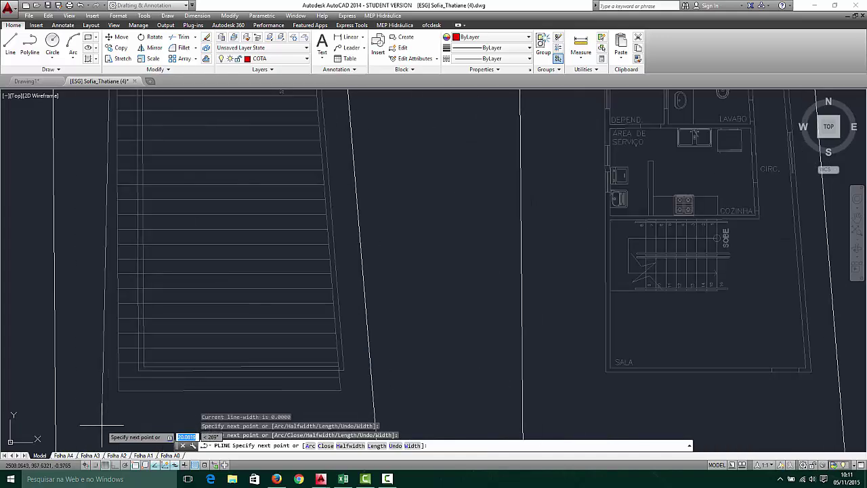
click(117, 391)
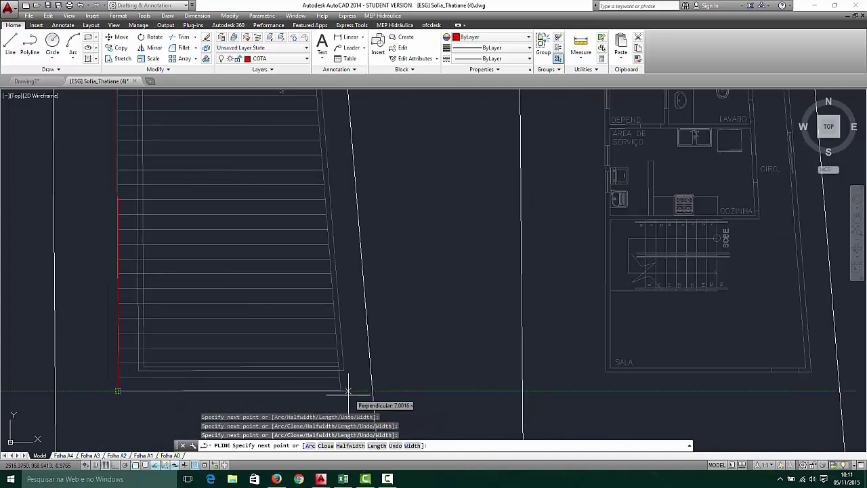
scroll(341, 374, up, 5)
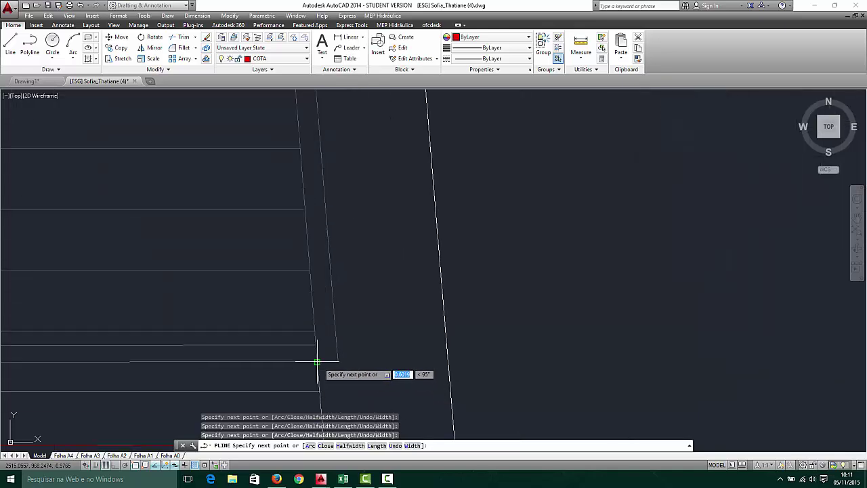
click(316, 360)
scroll(345, 359, down, 4)
key(Escape)
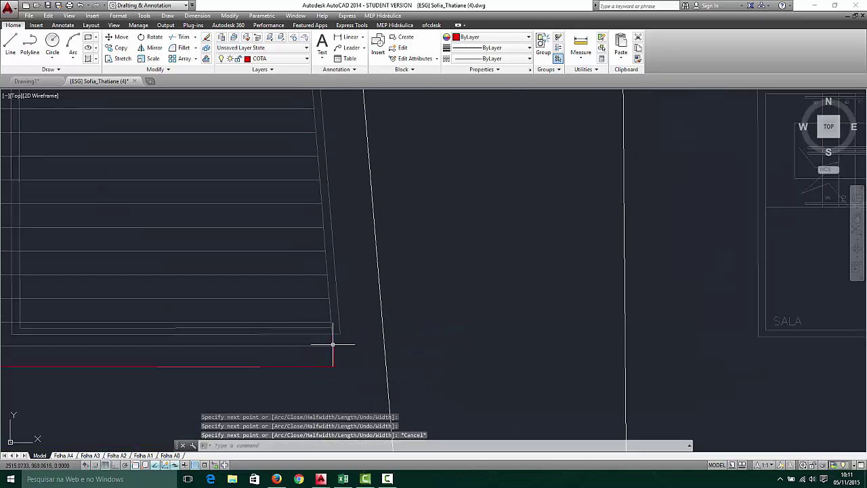
Move the red polyline from the roof plan onto the floor plan, matching the outer wall's lower-right corners
click(333, 346)
scroll(401, 360, down, 5)
middle_drag(401, 360, 292, 311)
scroll(284, 264, down, 2)
scroll(271, 174, down, 1)
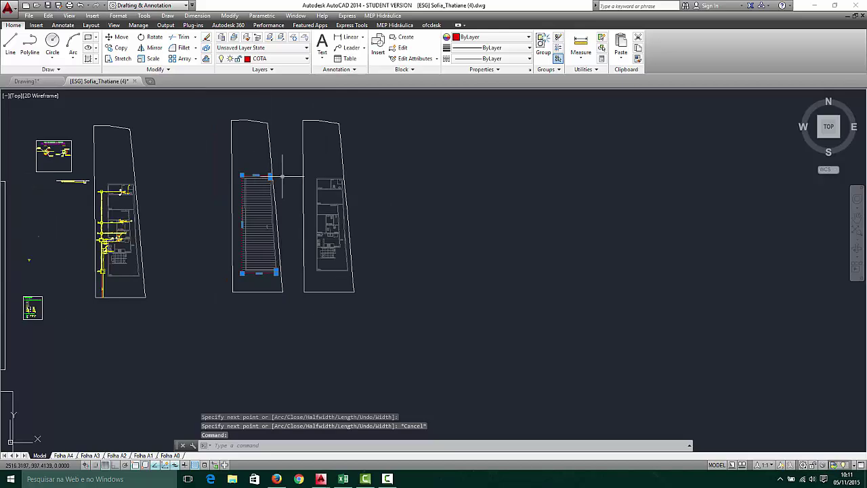
scroll(286, 242, up, 7)
scroll(248, 184, up, 4)
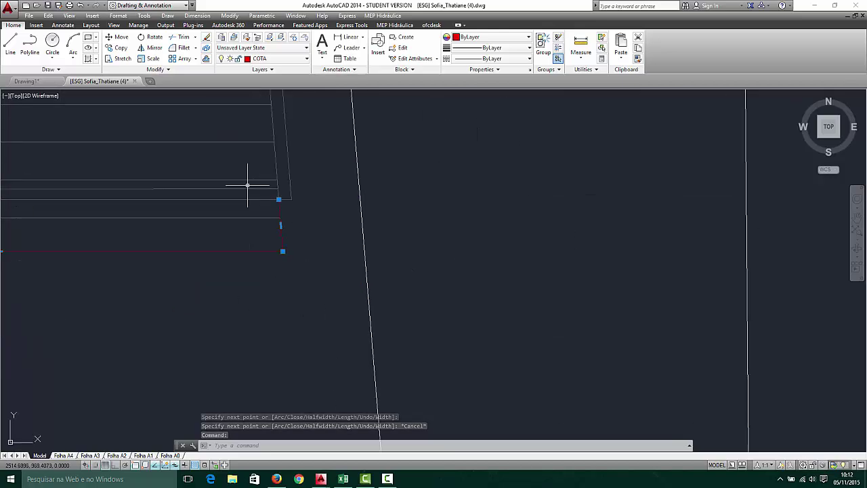
text(m)
key(Return)
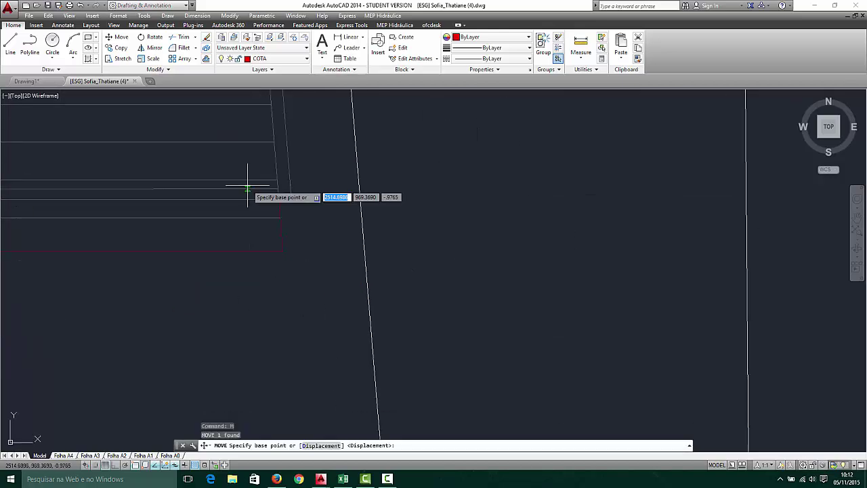
scroll(291, 204, up, 2)
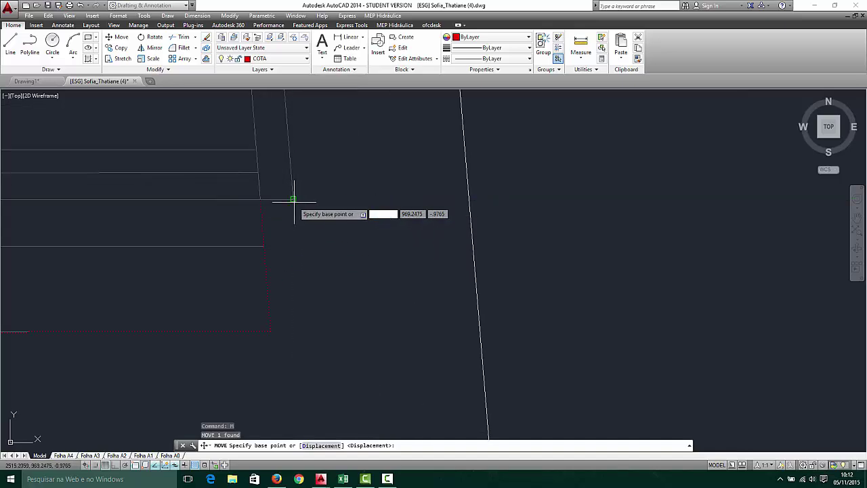
click(293, 198)
scroll(280, 271, down, 2)
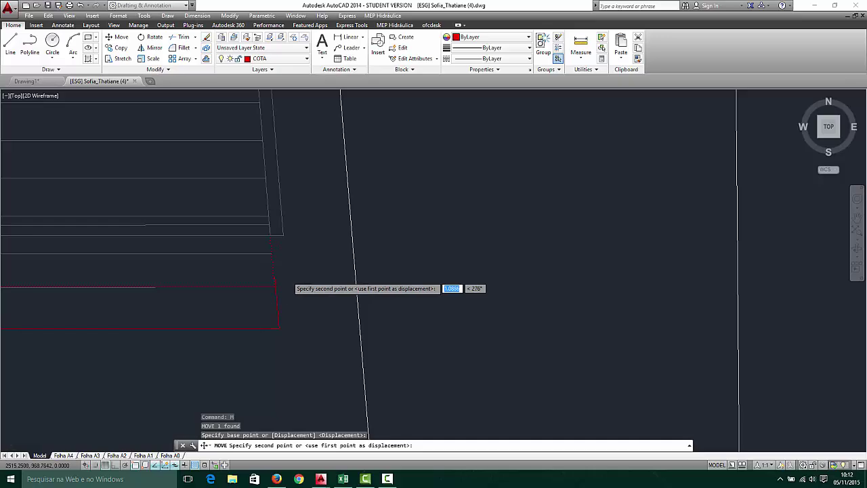
scroll(285, 271, down, 2)
scroll(552, 321, up, 6)
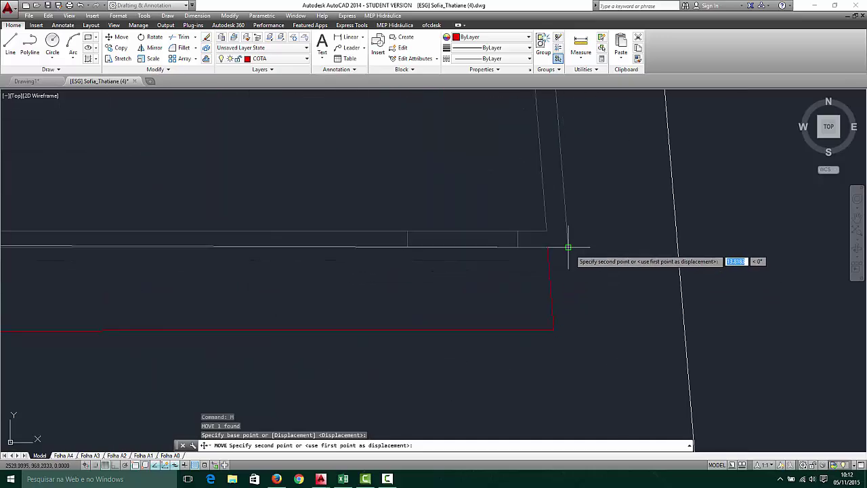
key(Escape)
Assign the moved outline polyline around the floor plan to the PROJ_S layer
scroll(589, 335, down, 6)
scroll(579, 163, up, 5)
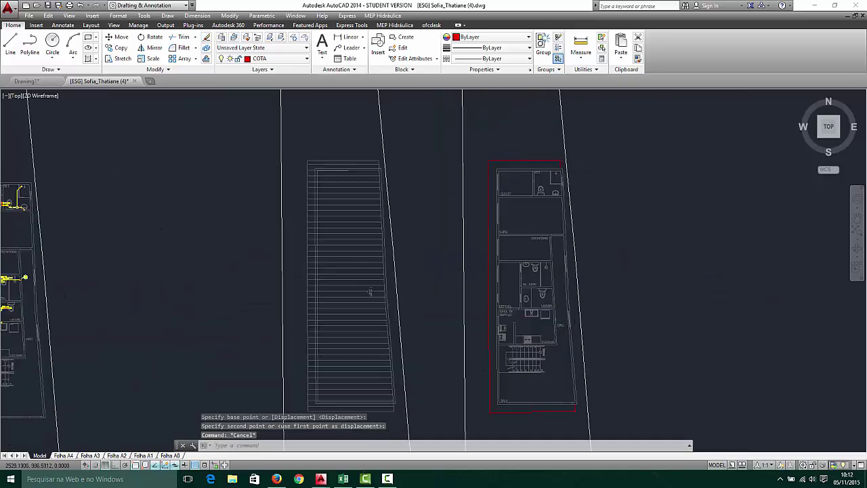
scroll(569, 216, down, 5)
scroll(575, 347, up, 4)
scroll(573, 310, up, 4)
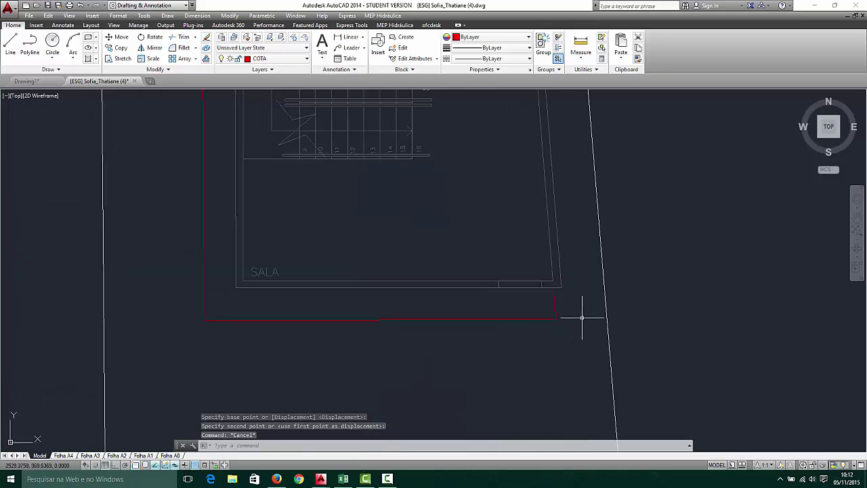
click(574, 300)
click(532, 342)
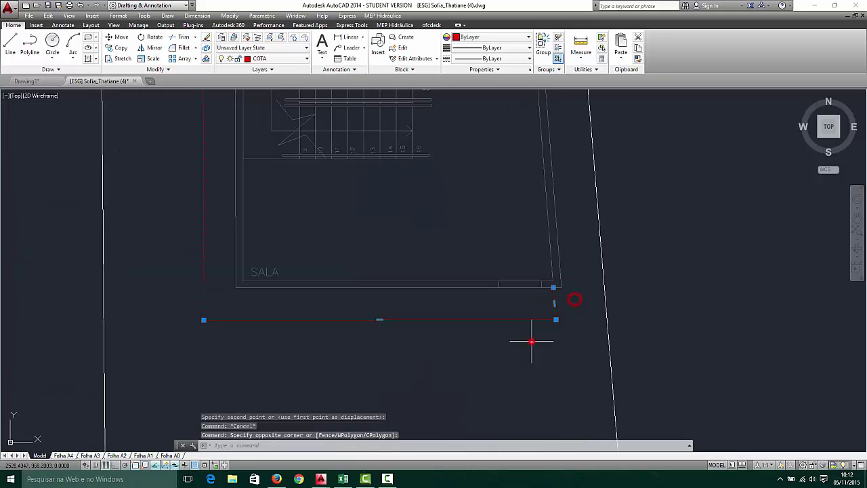
click(297, 59)
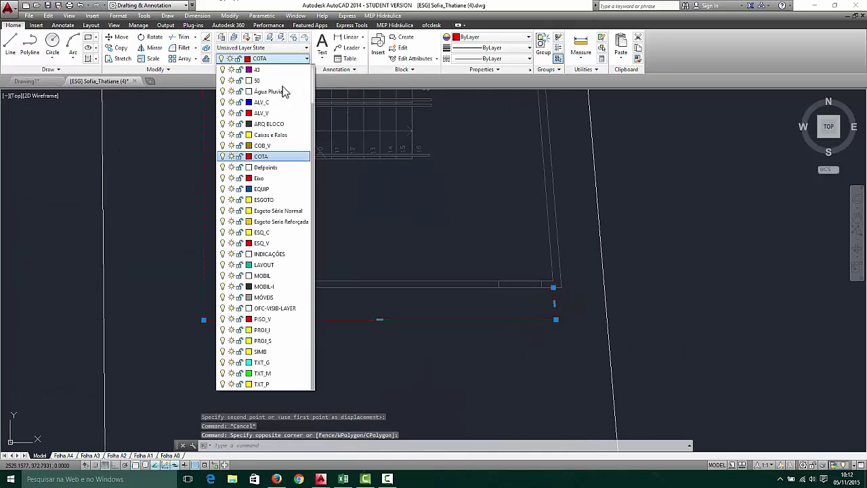
click(273, 340)
scroll(271, 331, down, 6)
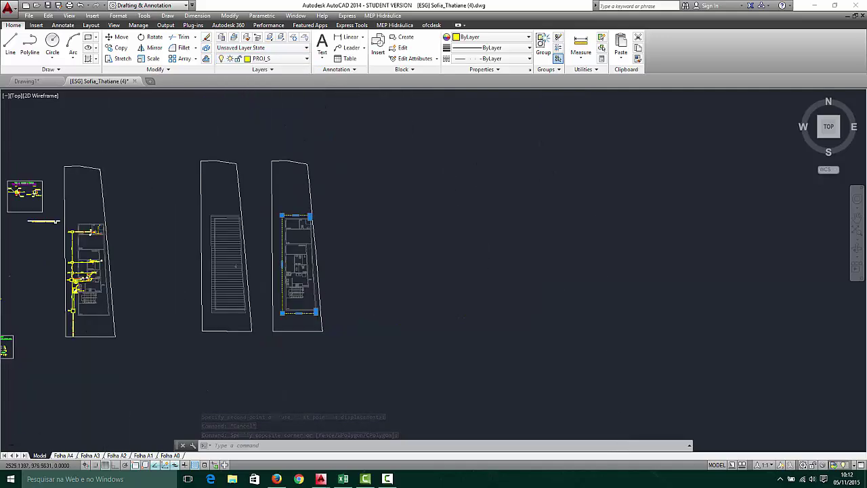
scroll(299, 252, up, 6)
click(299, 252)
key(Escape)
Examine the dash-dot roof outline around the floor plan, from the SALA up to the CLOSET
scroll(299, 252, down, 5)
scroll(279, 313, up, 5)
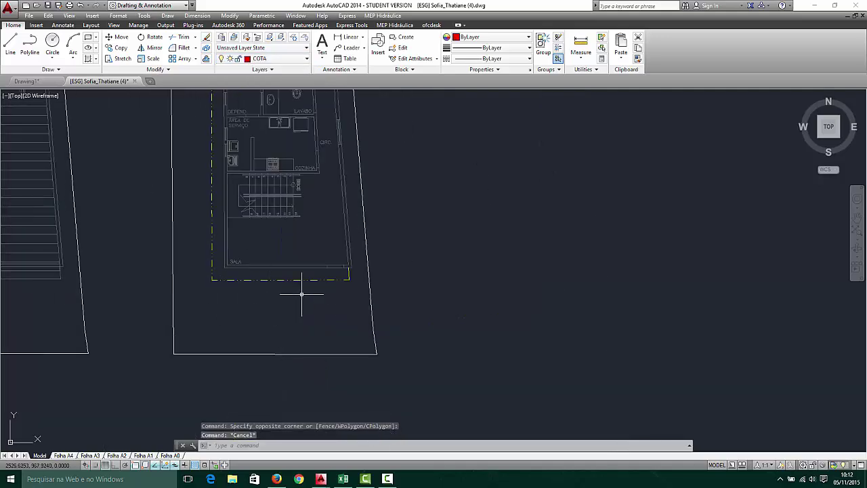
scroll(267, 291, down, 4)
scroll(256, 124, up, 3)
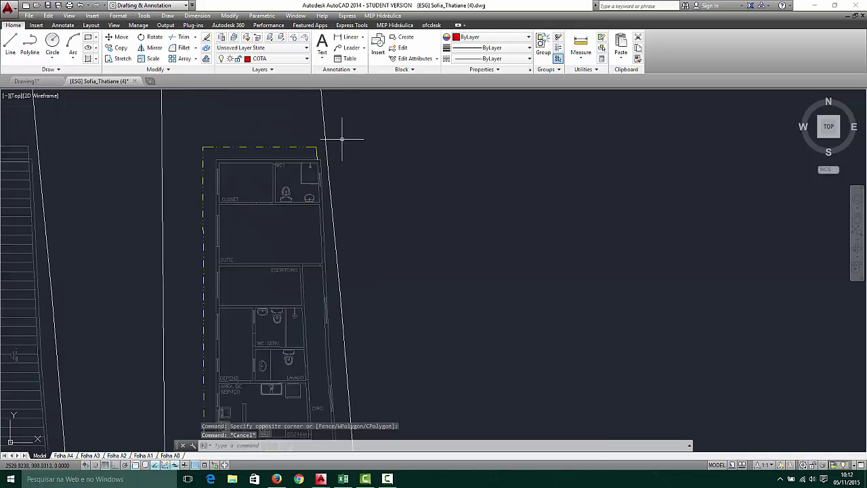
scroll(217, 163, down, 1)
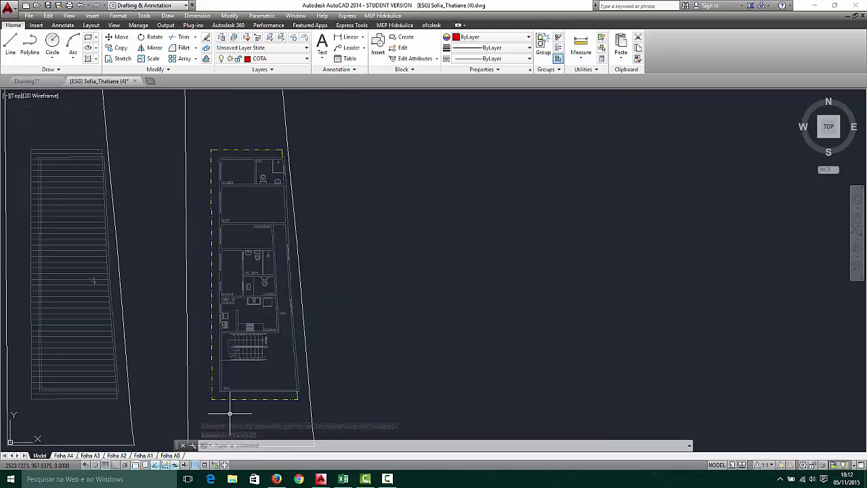
scroll(272, 398, up, 2)
scroll(221, 344, down, 3)
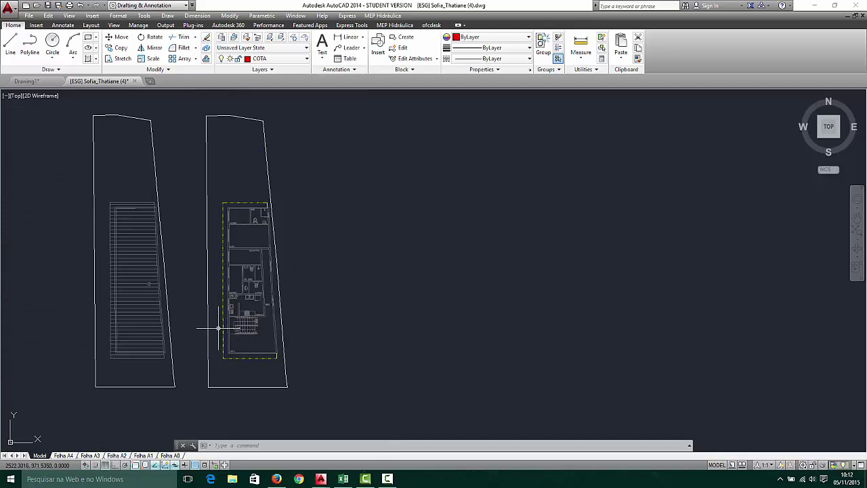
key(Escape)
key(Escape)
scroll(224, 365, up, 5)
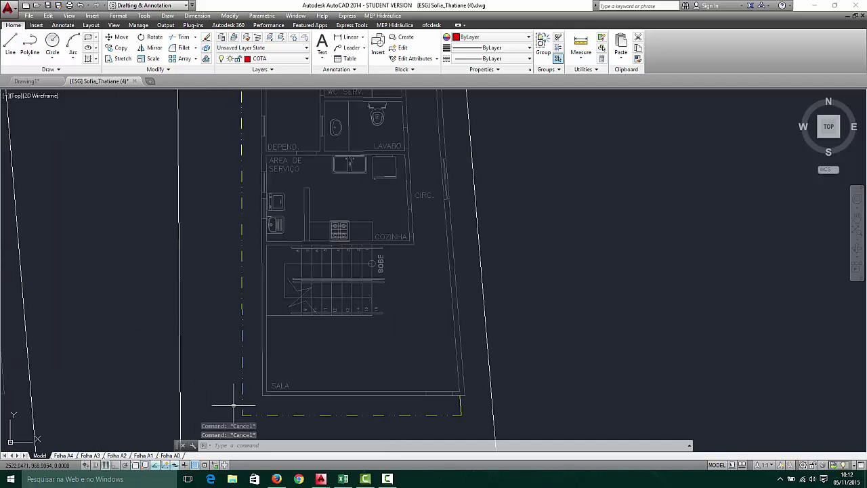
scroll(241, 331, down, 4)
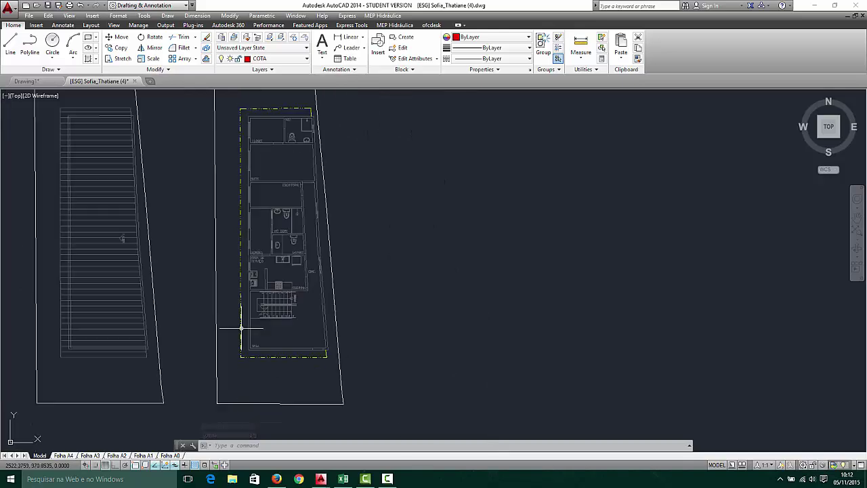
scroll(235, 108, up, 4)
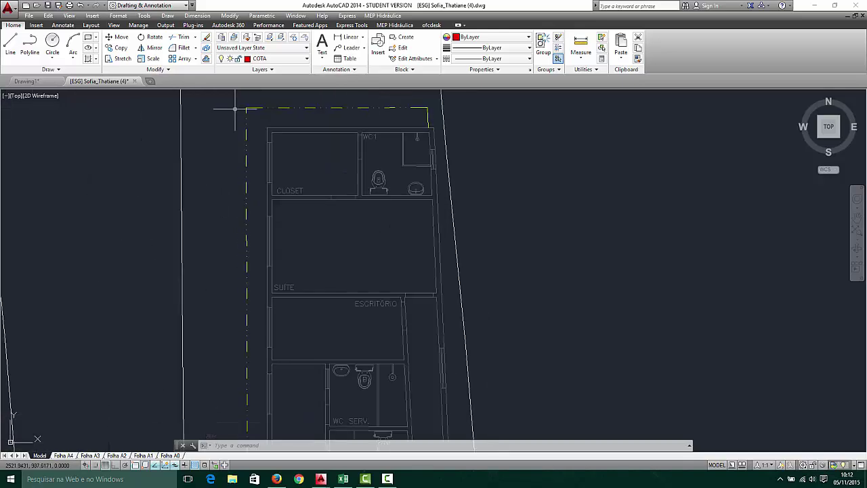
Draw a line along the outline's left edge, from its upper-left corner to its lower-left corner
text(l)
key(Return)
scroll(236, 112, up, 4)
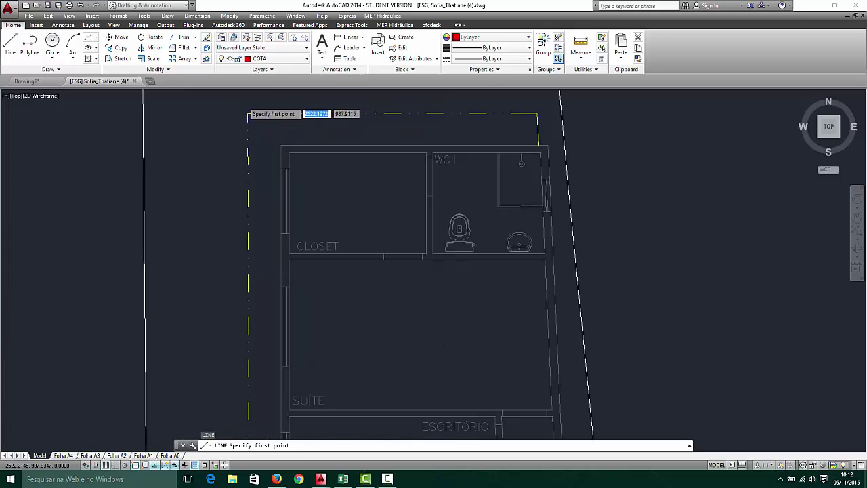
click(249, 119)
scroll(270, 190, down, 5)
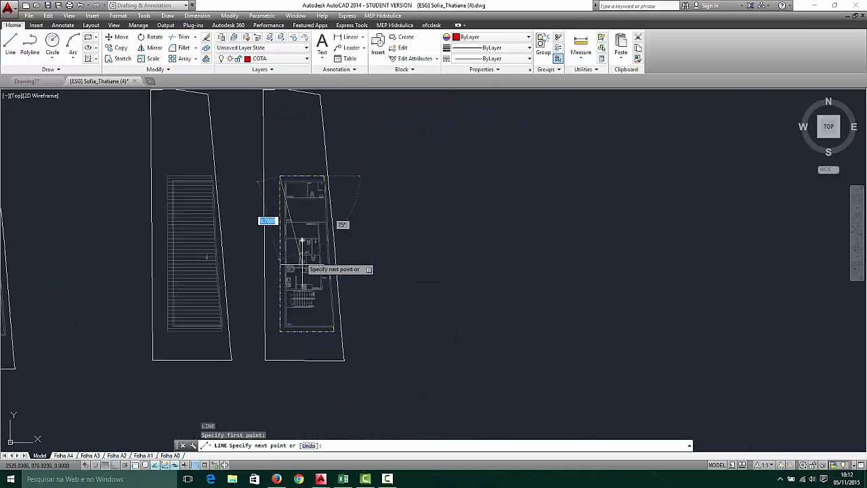
scroll(274, 340, up, 4)
click(249, 339)
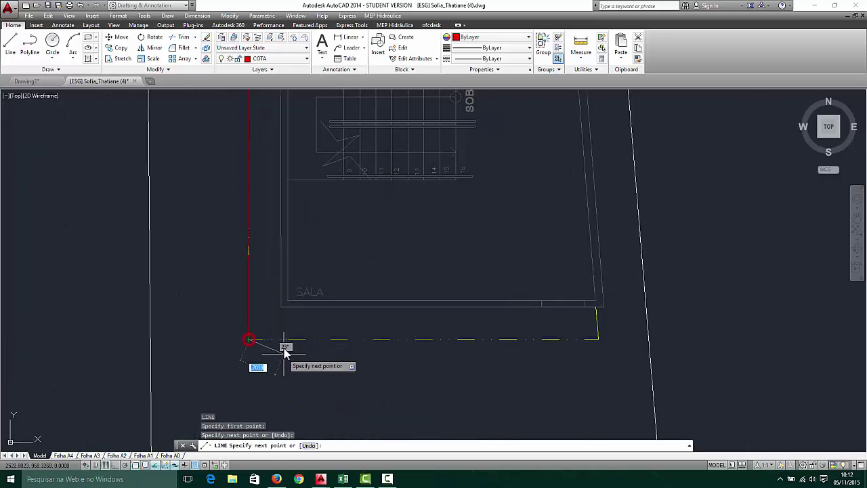
key(Escape)
Assign the new left-edge line to the Esgoto Serie Reforçada layer
click(249, 283)
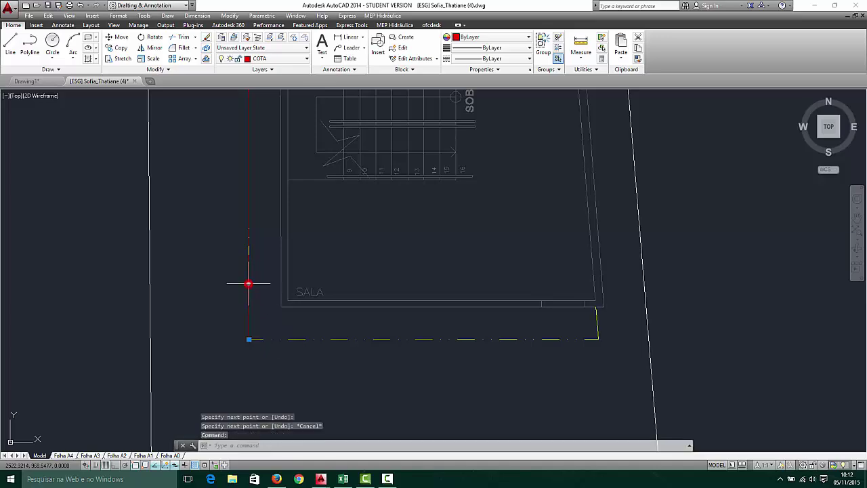
scroll(264, 258, down, 6)
scroll(263, 144, up, 5)
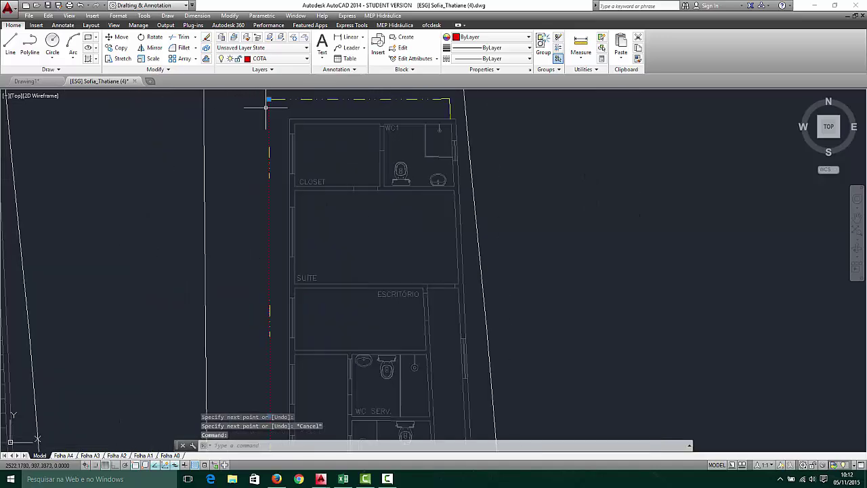
click(303, 59)
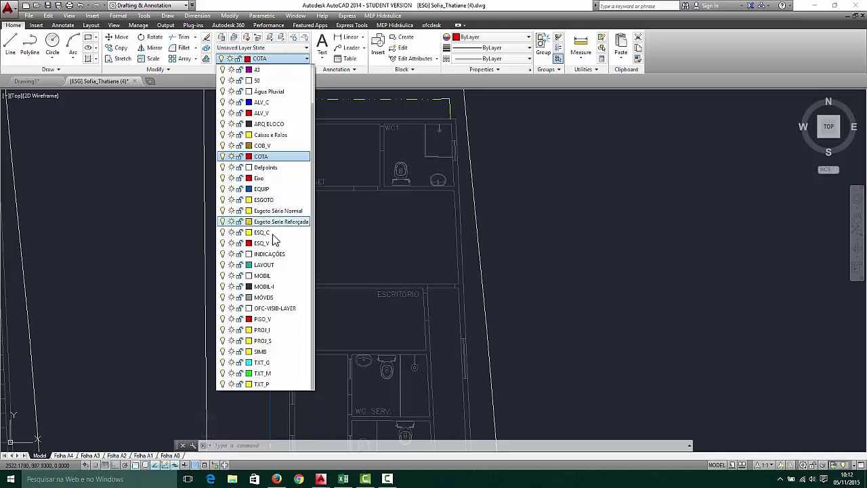
click(292, 222)
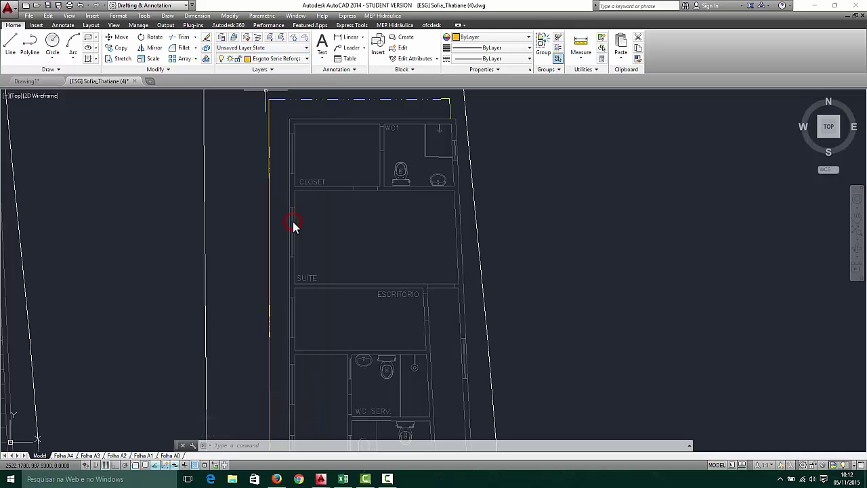
key(Escape)
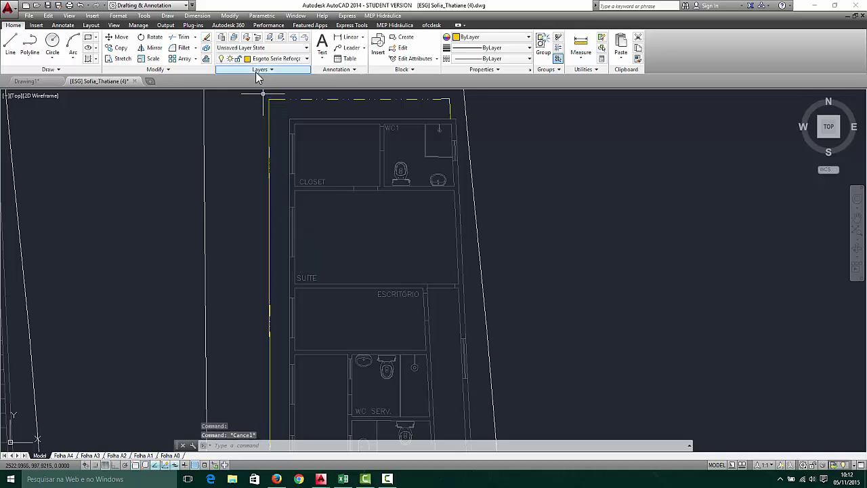
Check the gutter diameter in the Águas Pluviais sheet in Excel, and back in AutoCAD offset the left-edge line 0.125 outward
click(270, 120)
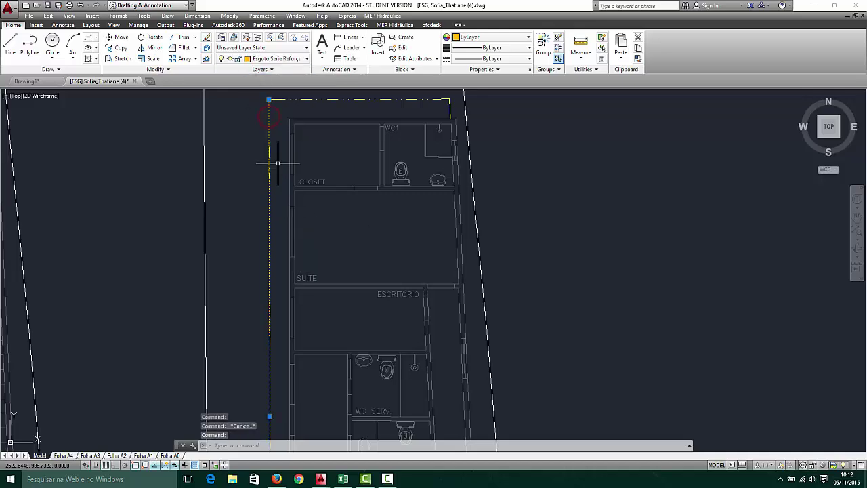
scroll(276, 120, down, 2)
scroll(275, 123, up, 4)
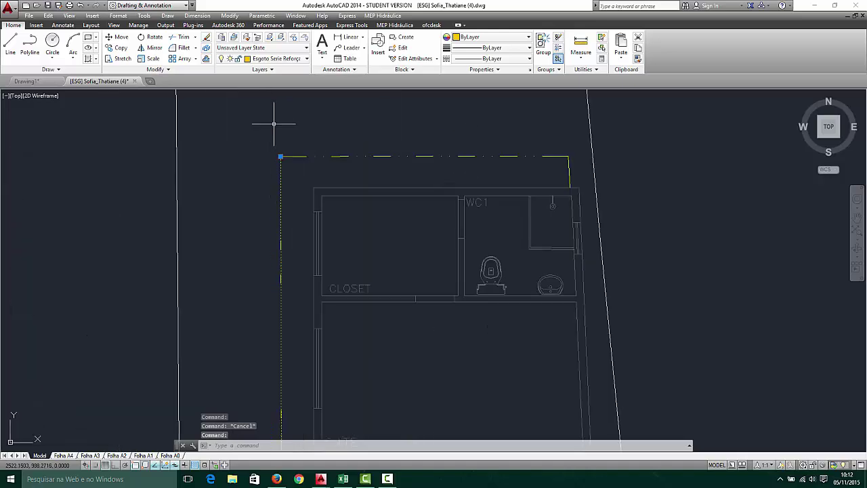
key(Return)
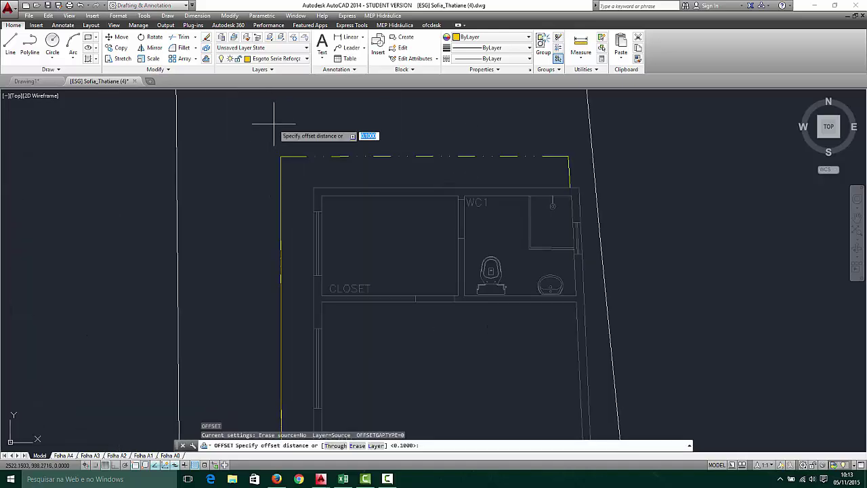
click(344, 479)
scroll(579, 380, down, 3)
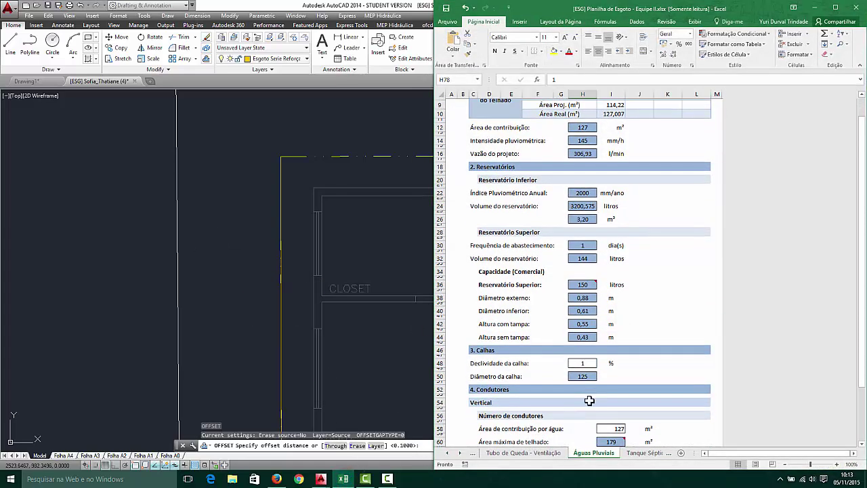
click(814, 7)
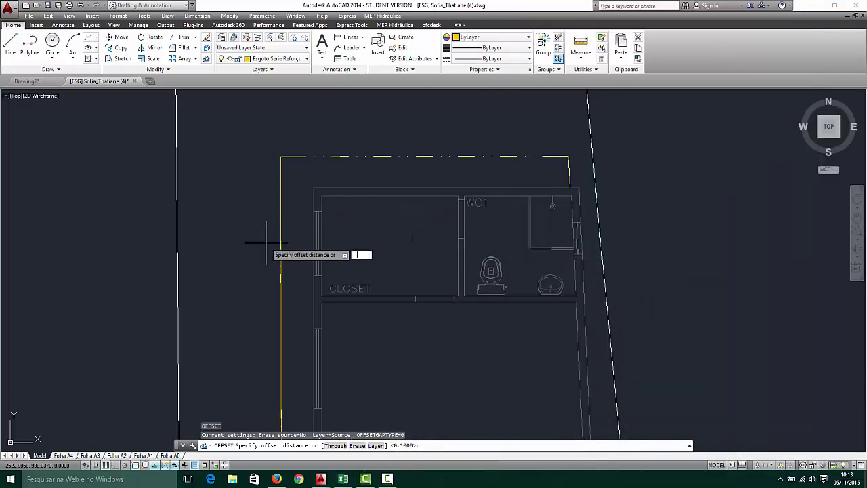
key(Return)
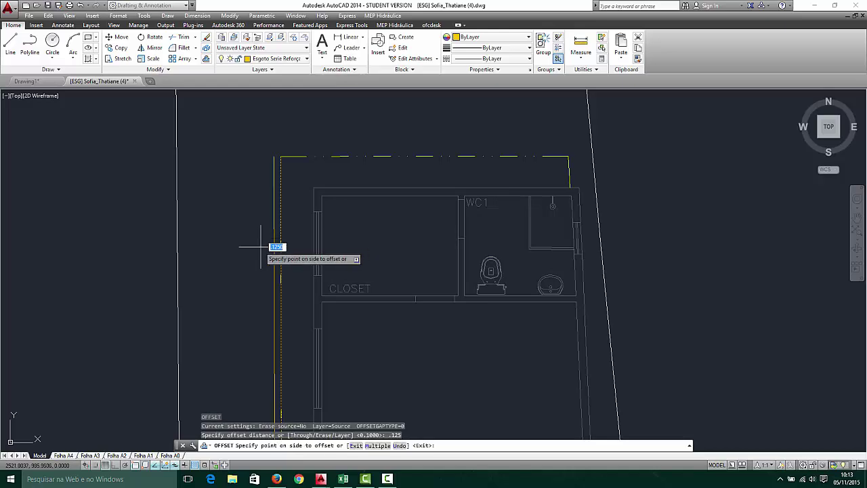
click(256, 248)
key(Escape)
scroll(258, 185, up, 3)
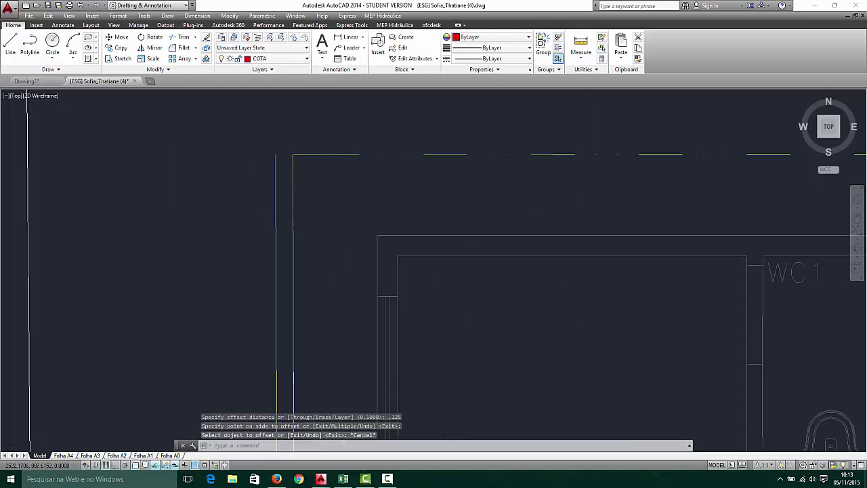
scroll(287, 203, down, 8)
scroll(290, 344, down, 2)
scroll(290, 311, up, 10)
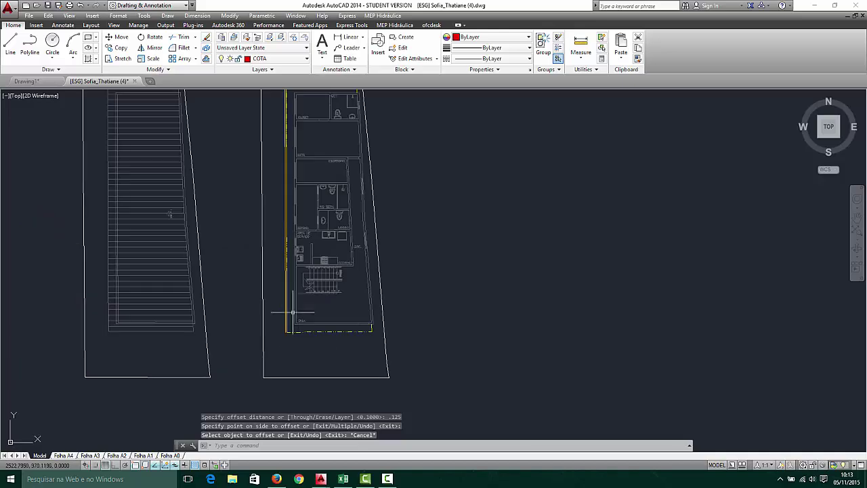
scroll(281, 340, up, 4)
key(Escape)
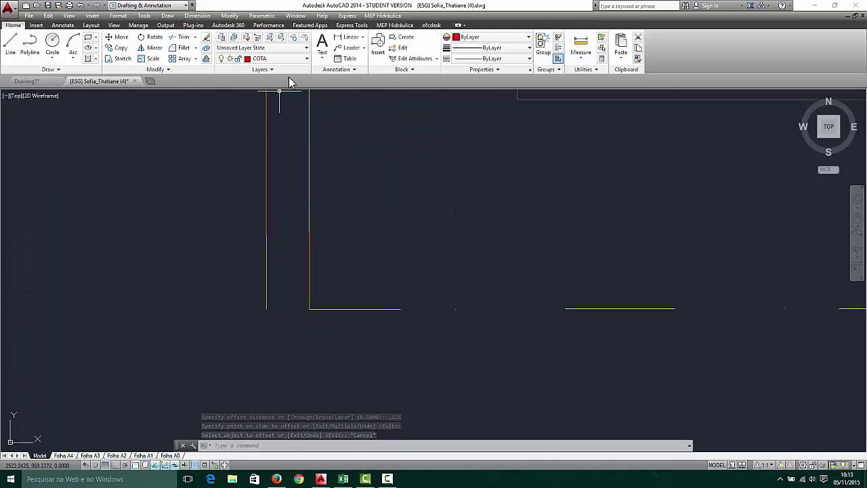
Make Esgoto Serie Reforçada the current layer and close the gutter's lower end with a line
click(296, 58)
click(278, 221)
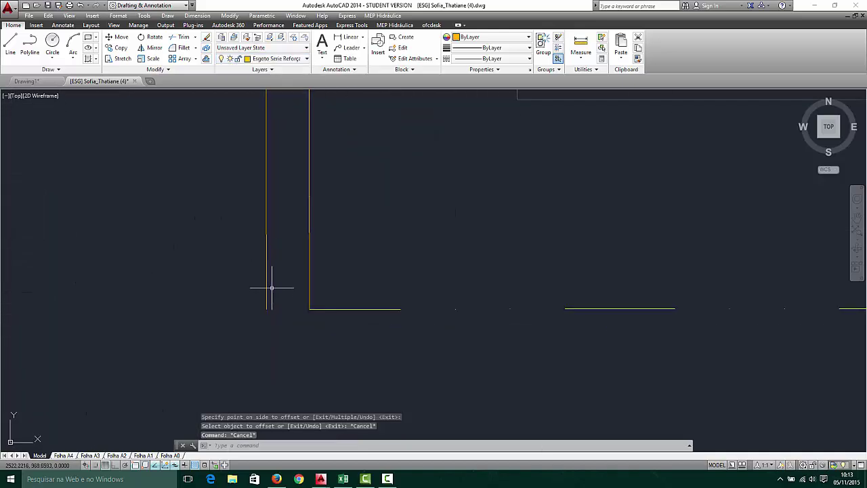
key(Return)
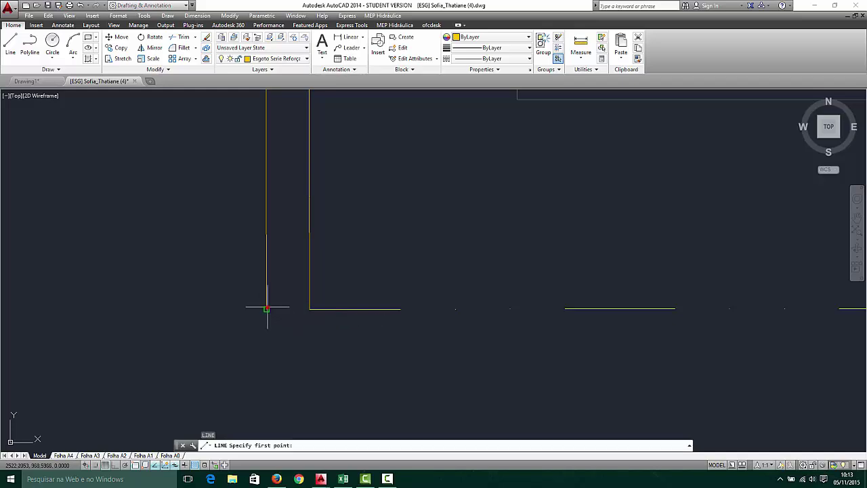
click(266, 309)
click(309, 309)
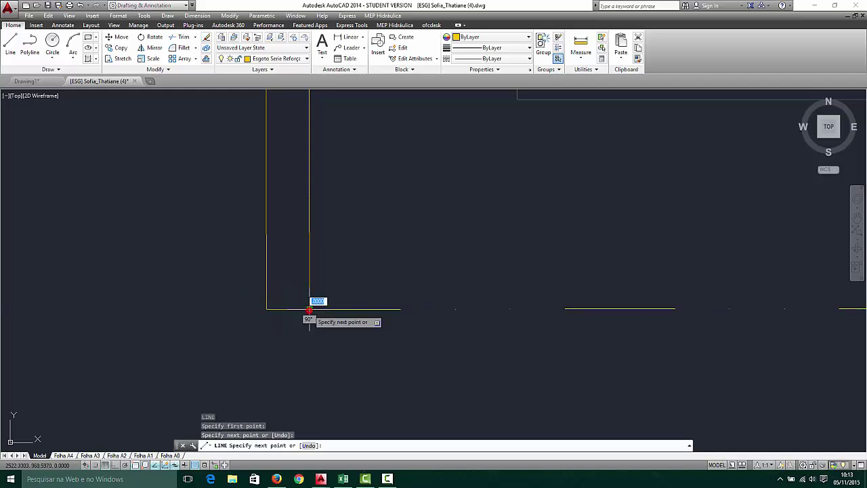
key(Escape)
Close the gutter's upper end near the CLOSET with a line between its two long edges
scroll(285, 343, down, 6)
scroll(280, 182, up, 10)
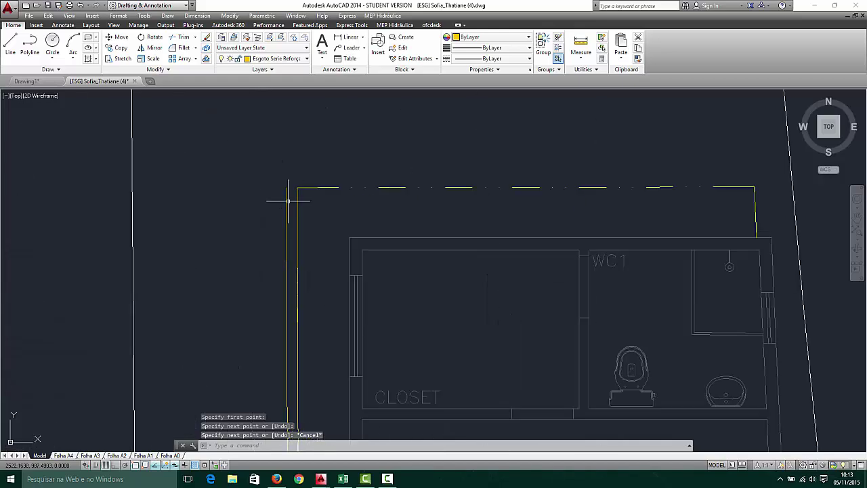
text(l)
key(Return)
scroll(294, 207, up, 4)
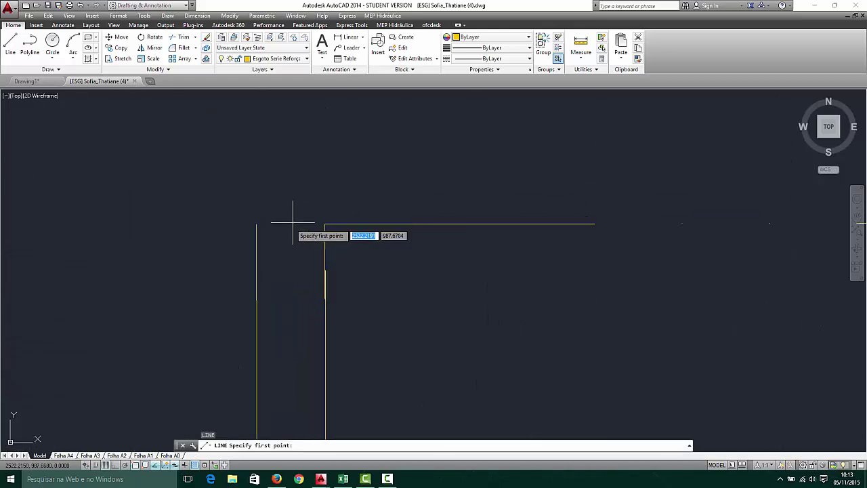
click(256, 224)
click(324, 224)
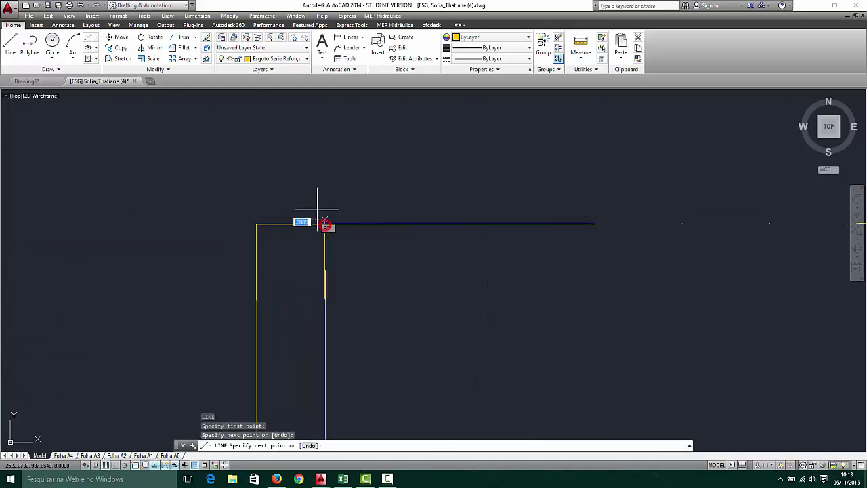
key(Escape)
Draw a circle of radius 0.05 for the downpipe outside the SALA's lower-left wall corner
scroll(301, 197, down, 5)
scroll(305, 398, down, 3)
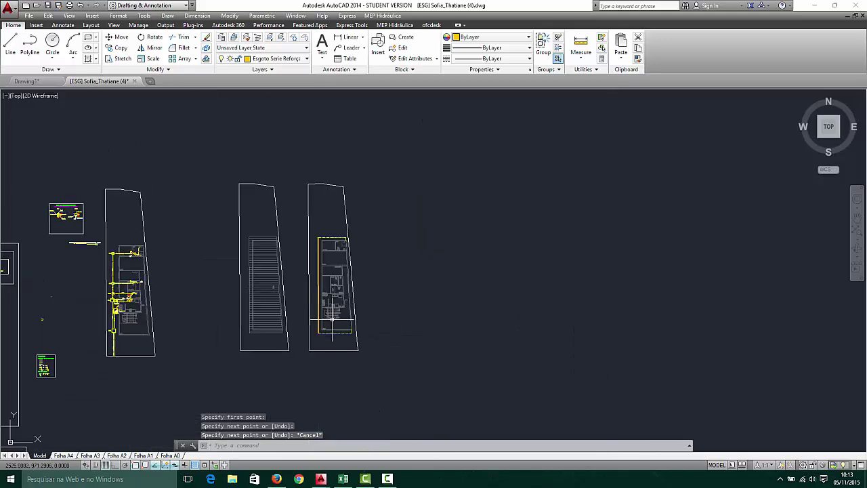
scroll(315, 288, up, 6)
scroll(277, 225, up, 4)
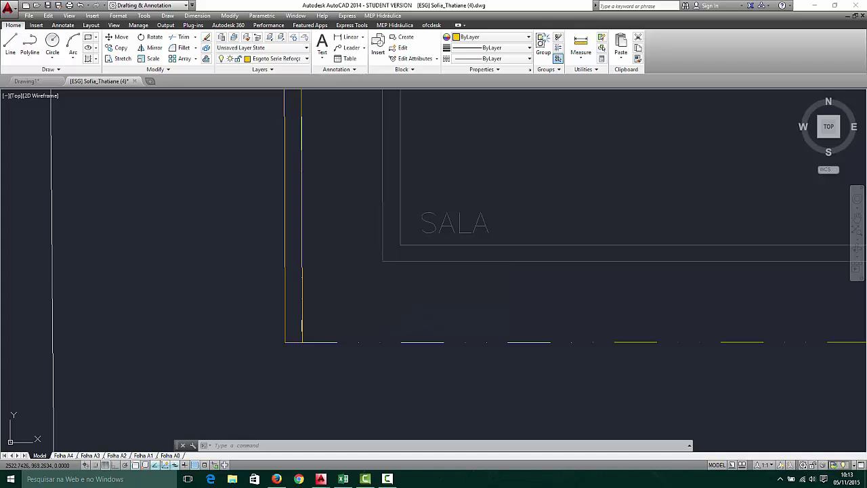
key(Return)
scroll(363, 249, up, 2)
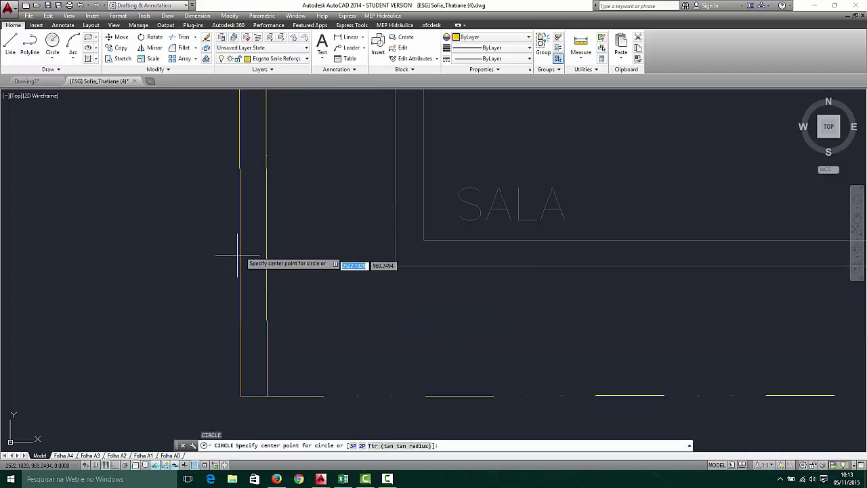
click(375, 249)
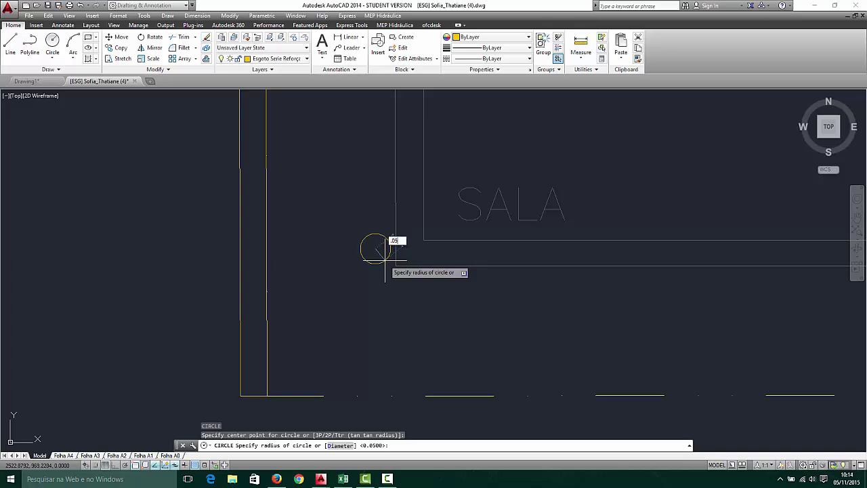
key(Return)
key(Escape)
scroll(378, 243, up, 2)
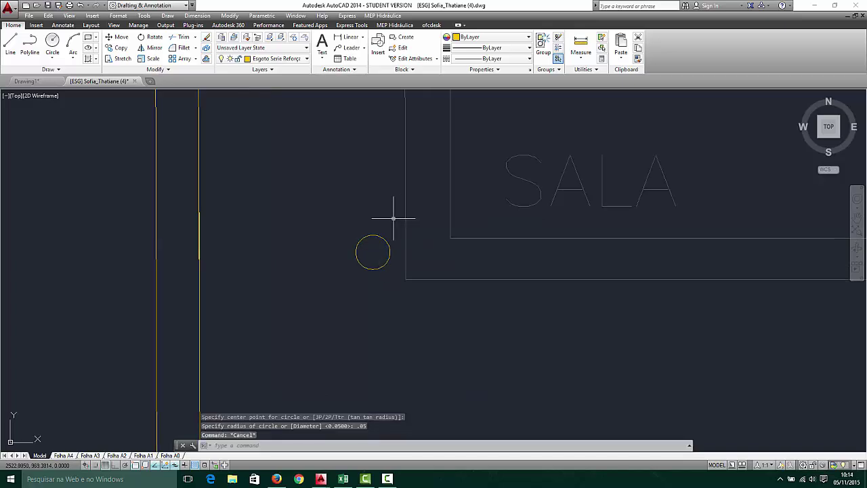
Move the downpipe circle closer to the SALA's lower-left outer wall corner
click(389, 224)
click(372, 252)
text(m)
key(Return)
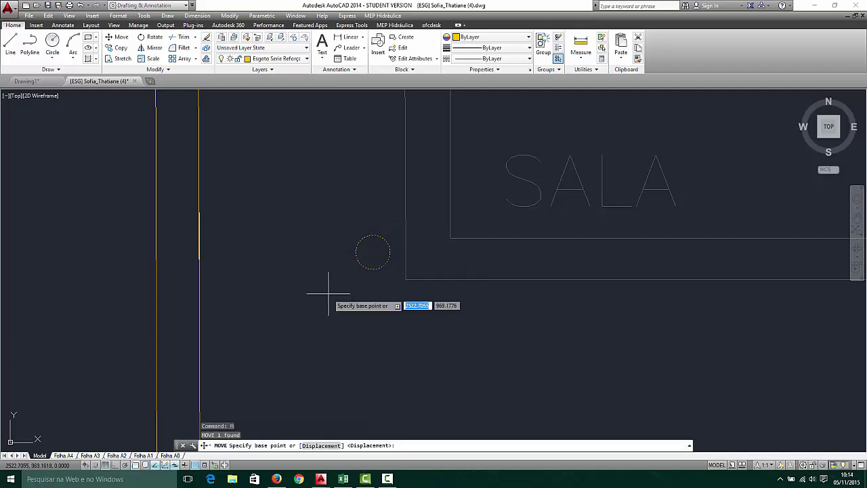
scroll(406, 271, up, 3)
click(345, 251)
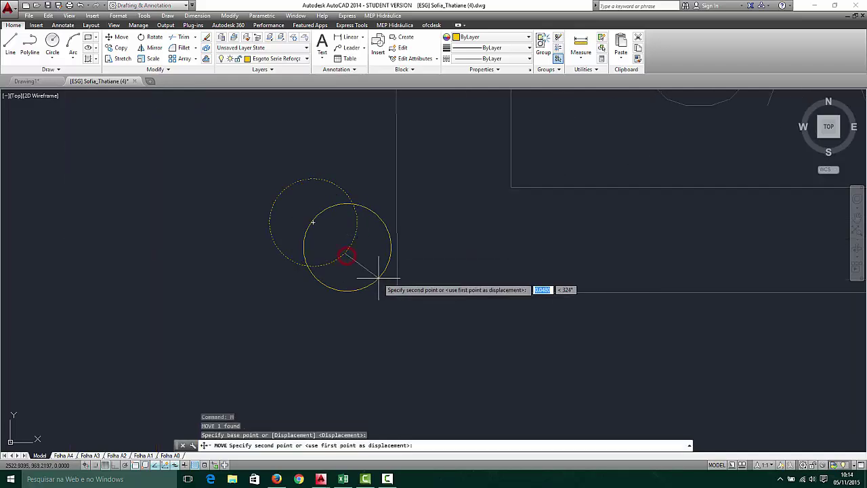
click(376, 271)
key(Escape)
scroll(354, 284, down, 4)
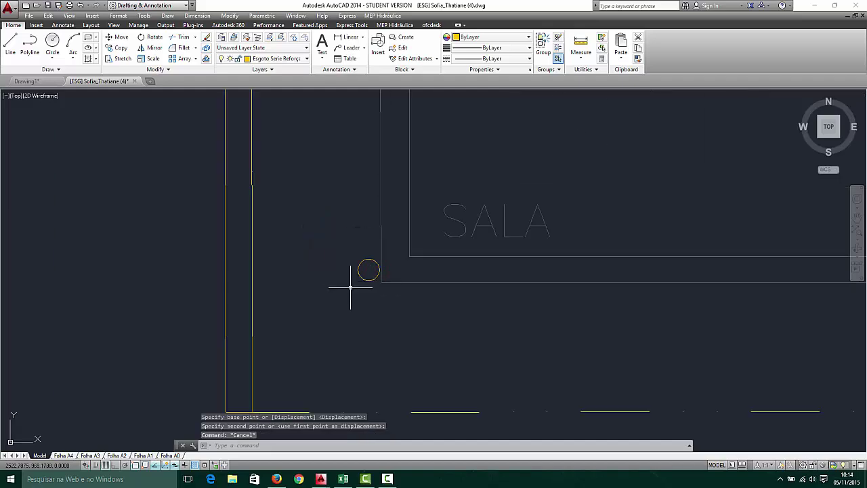
Draw a horizontal construction line through the SALA's lower-left outer wall corner with Ortho on
text(xl)
key(Return)
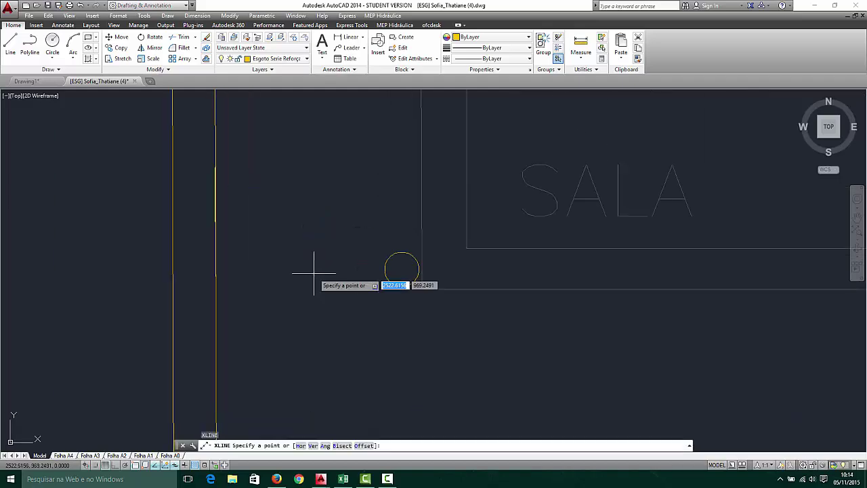
click(421, 290)
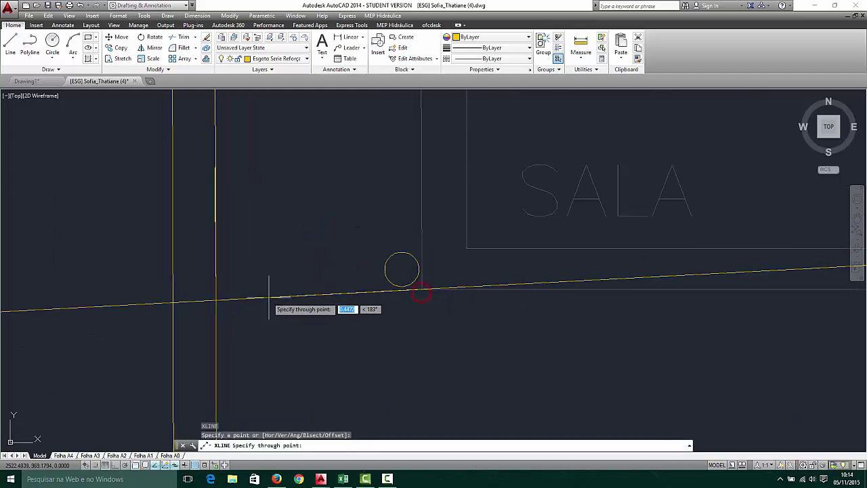
key(F8)
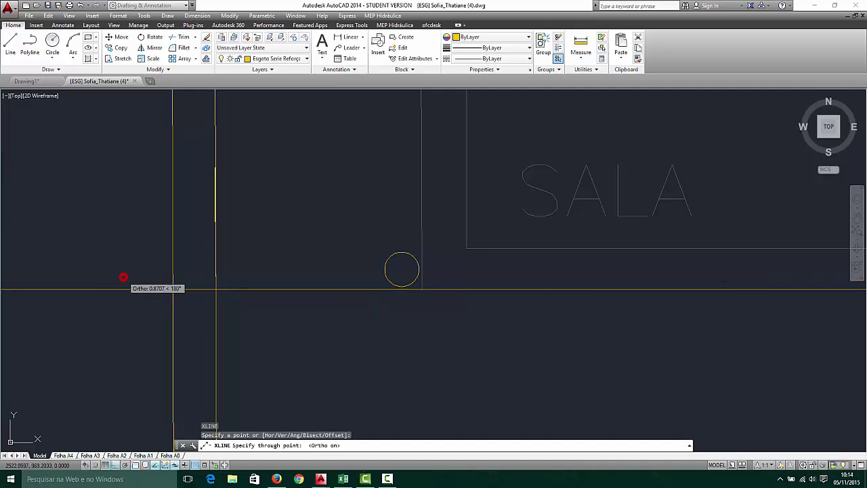
key(Escape)
Move the downpipe circle 0.6 horizontally from beside the wall into the gutter
click(402, 258)
click(370, 258)
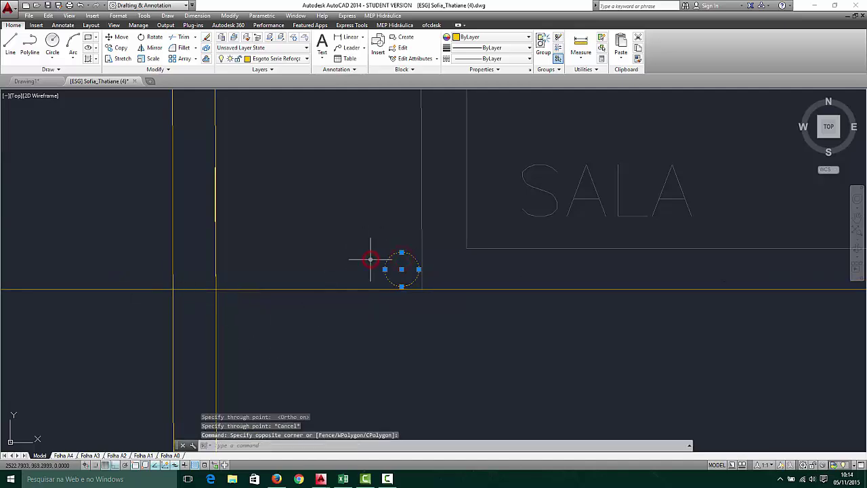
key(Return)
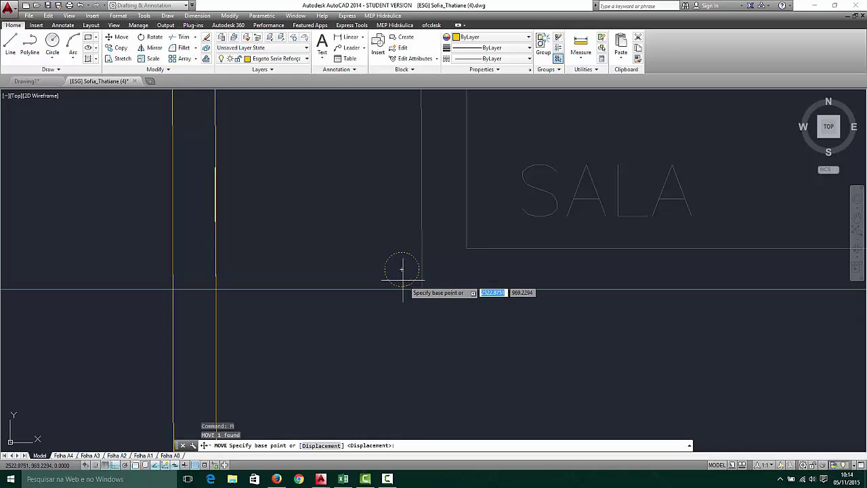
click(402, 269)
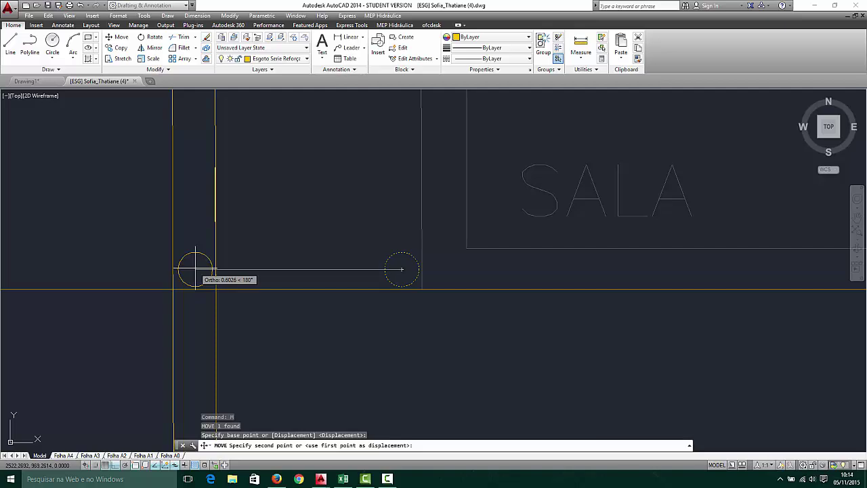
text(.6)
key(Return)
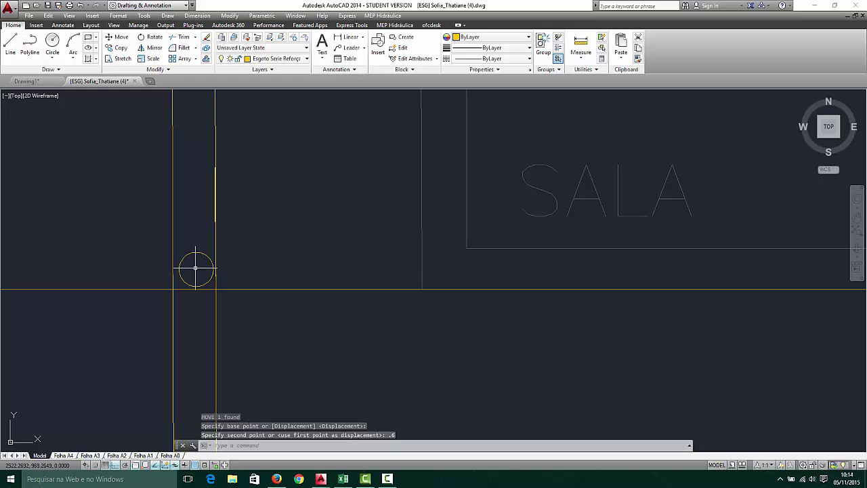
key(Escape)
Shift the circle slightly so that it sits centred between the gutter's two edges
scroll(169, 294, up, 4)
scroll(280, 264, up, 2)
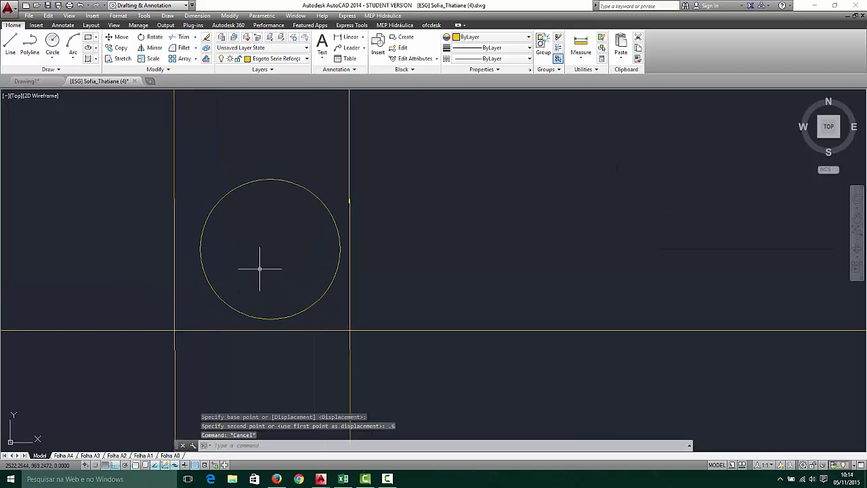
click(262, 262)
click(203, 300)
scroll(215, 279, down, 3)
scroll(217, 273, up, 2)
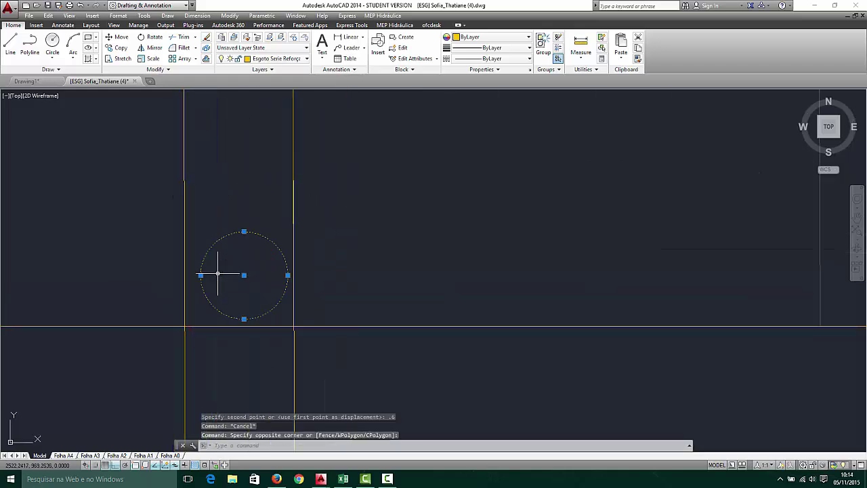
text(m)
key(Return)
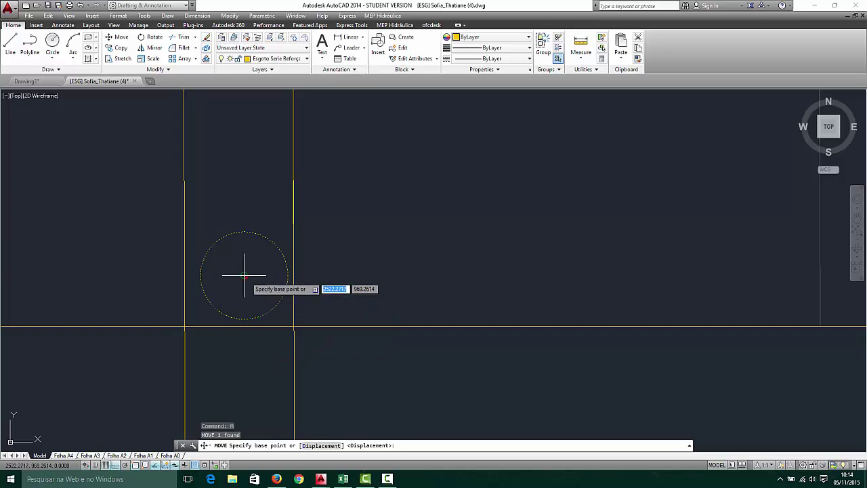
click(244, 275)
scroll(197, 248, down, 3)
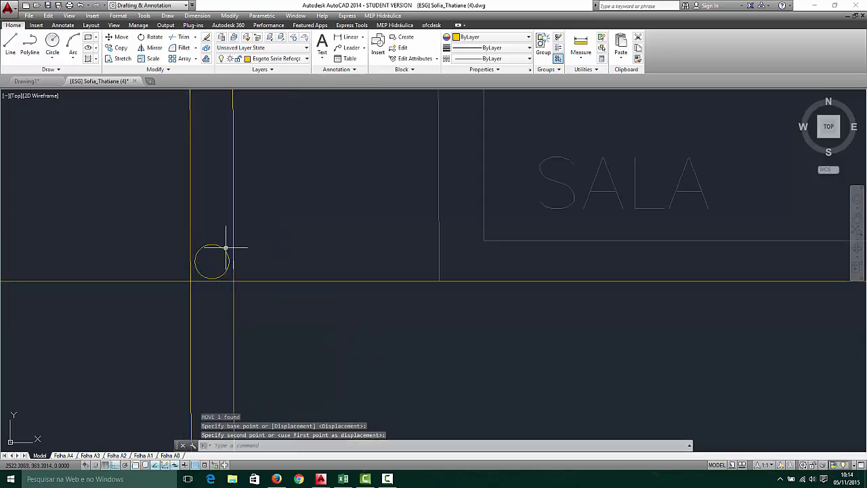
Copy the circle 0.6 horizontally from the gutter toward the SALA's outer wall
key(Escape)
click(210, 262)
key(Return)
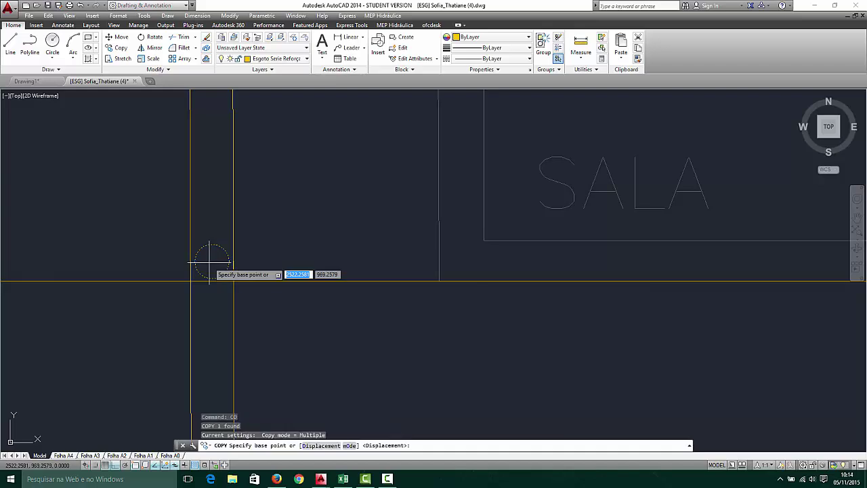
click(210, 262)
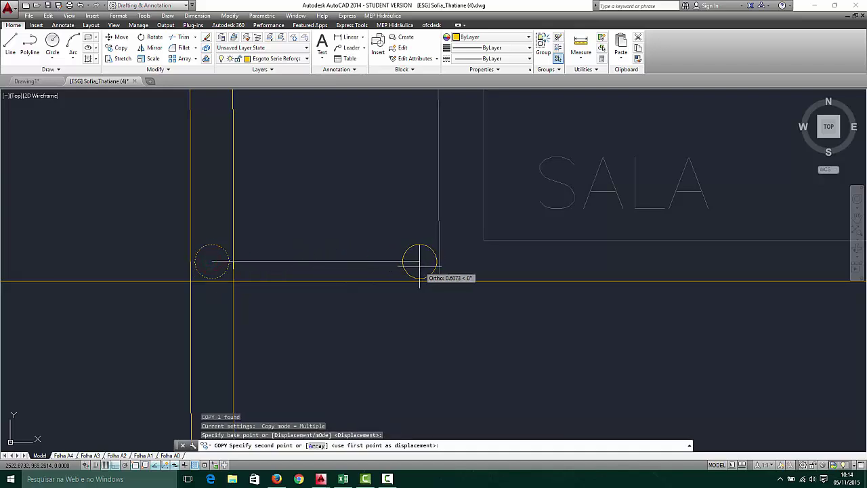
text(.6)
key(Return)
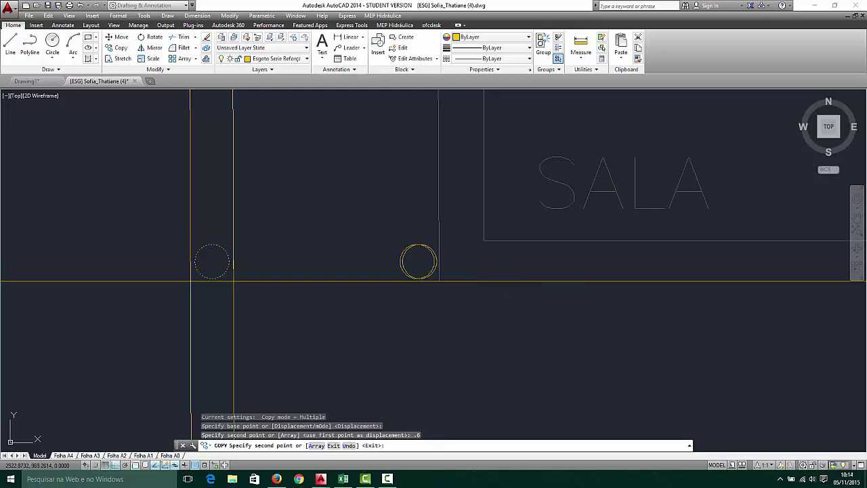
key(Escape)
Delete the horizontal construction line below the two circles
scroll(417, 237, down, 2)
scroll(407, 224, up, 2)
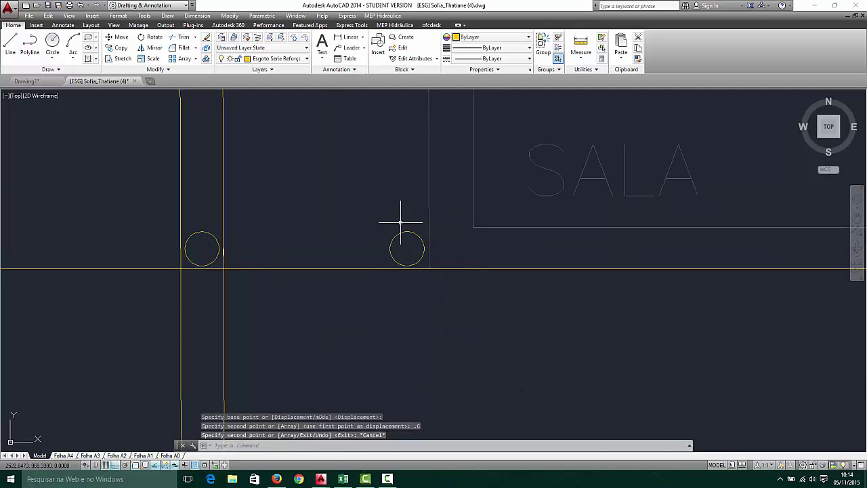
click(350, 244)
click(309, 300)
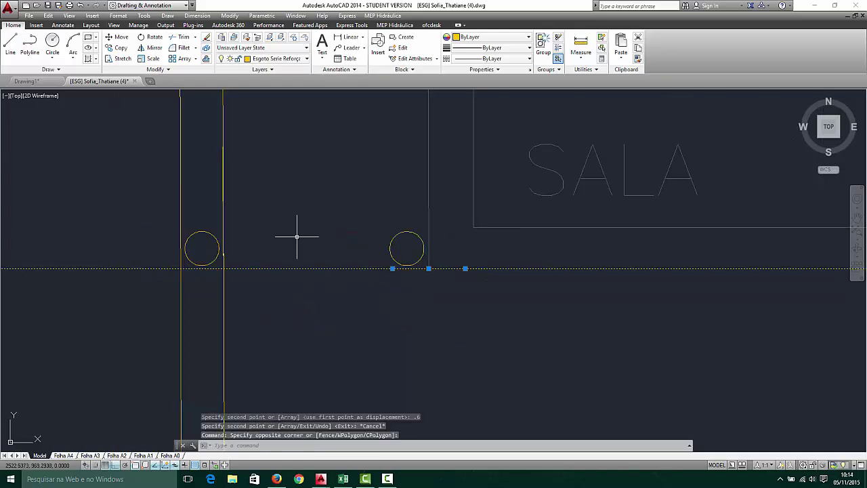
scroll(433, 251, up, 3)
key(Delete)
scroll(403, 241, down, 5)
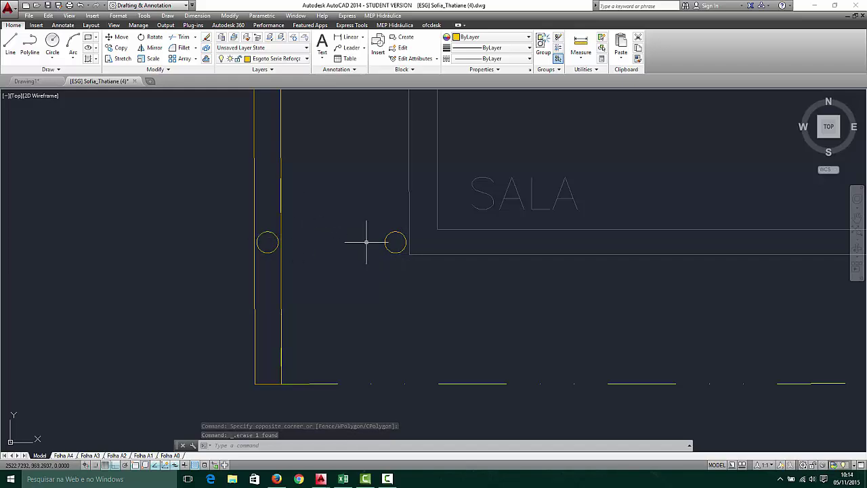
Examine the gutter along the floor plan, from the CLOSET down to the two circles beside the SALA
scroll(251, 243, down, 5)
scroll(251, 243, down, 5)
scroll(258, 182, up, 6)
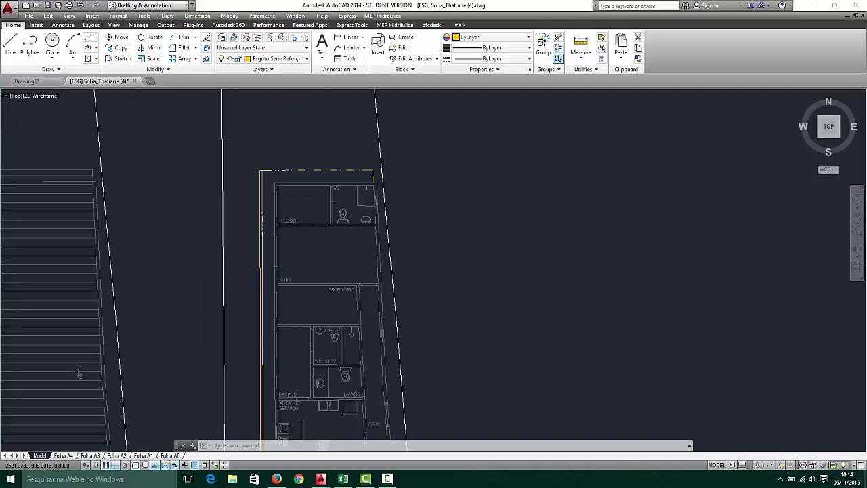
scroll(258, 182, down, 6)
scroll(261, 251, up, 5)
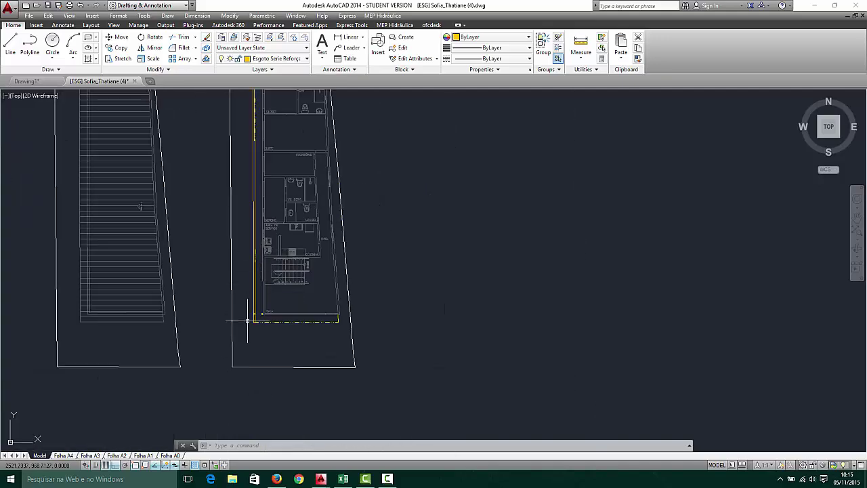
scroll(254, 306, up, 5)
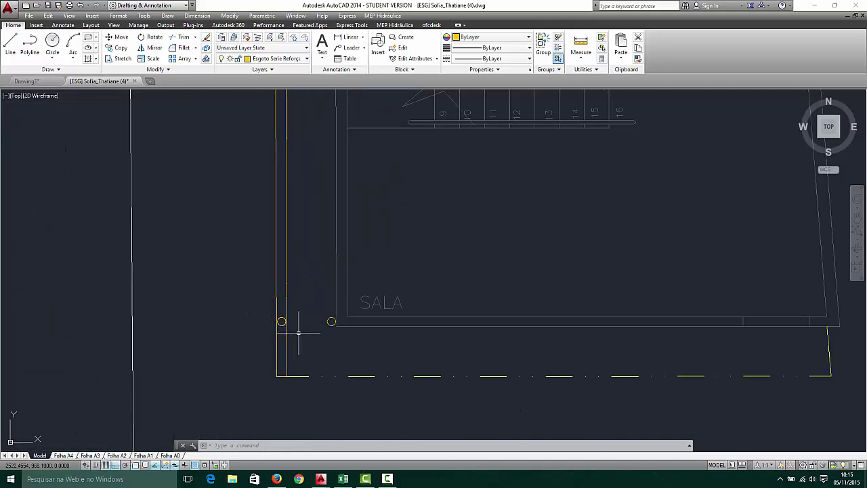
scroll(393, 366, up, 2)
scroll(213, 252, down, 4)
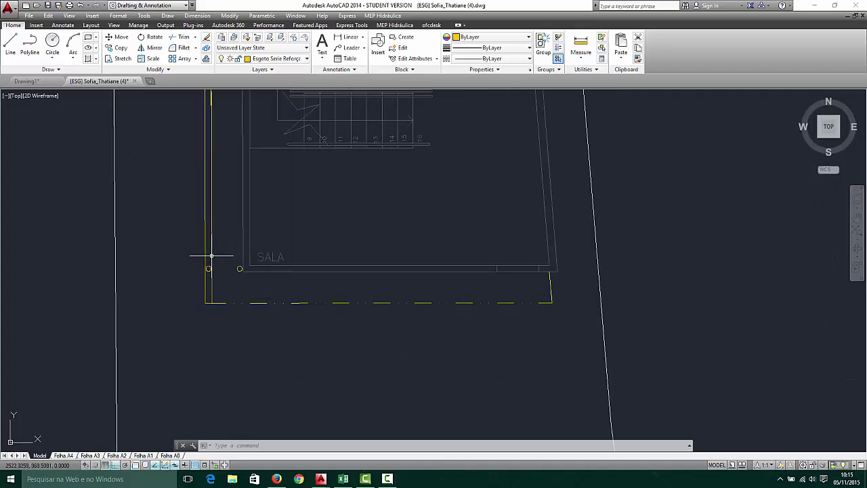
Split the model space into two vertical viewports
scroll(204, 252, up, 2)
scroll(228, 240, down, 6)
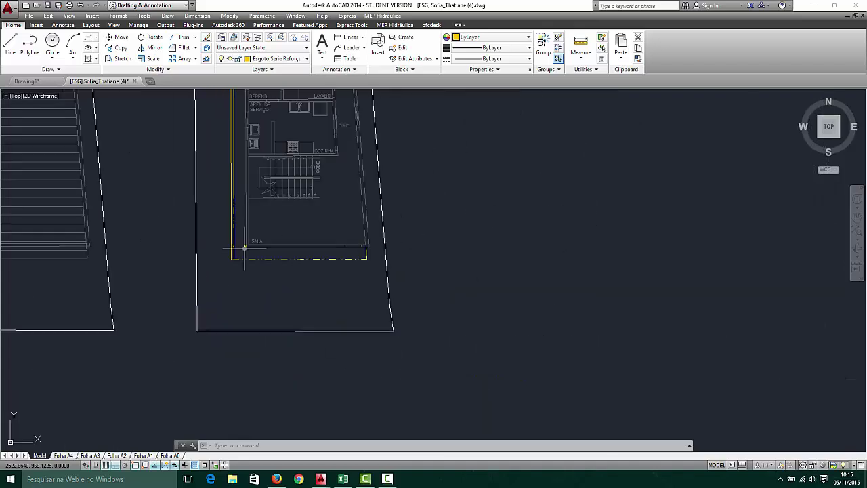
click(173, 208)
click(136, 219)
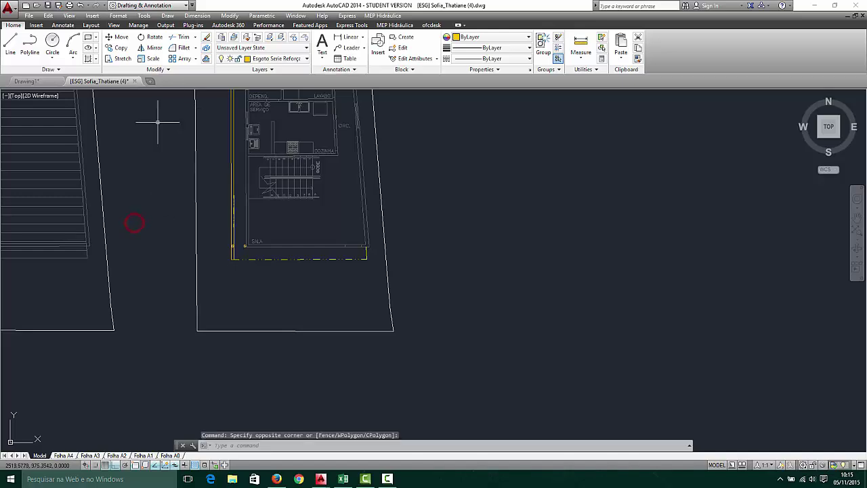
scroll(184, 146, up, 2)
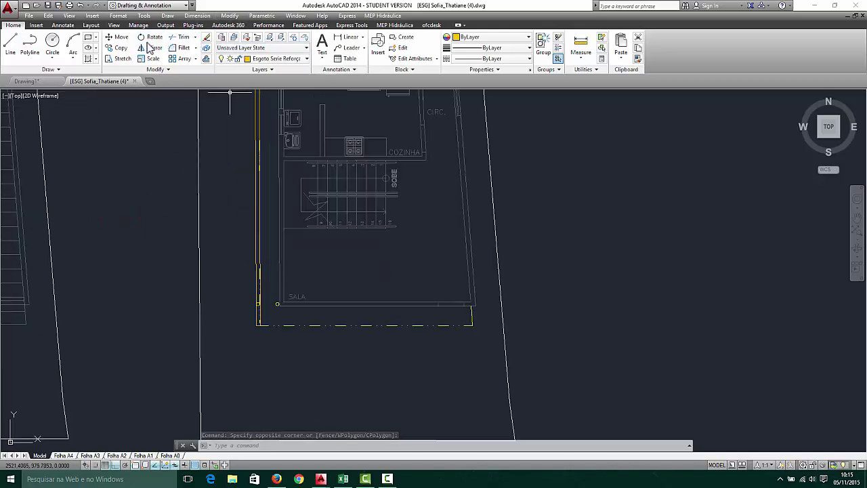
click(116, 25)
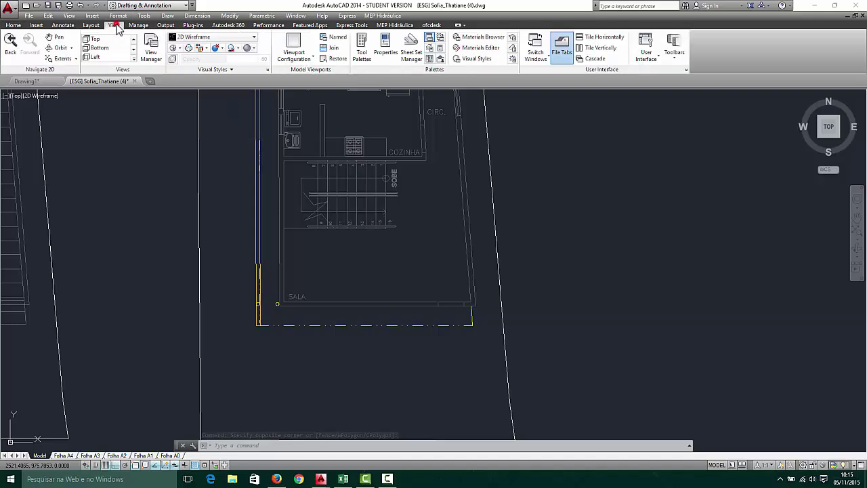
click(309, 58)
click(313, 96)
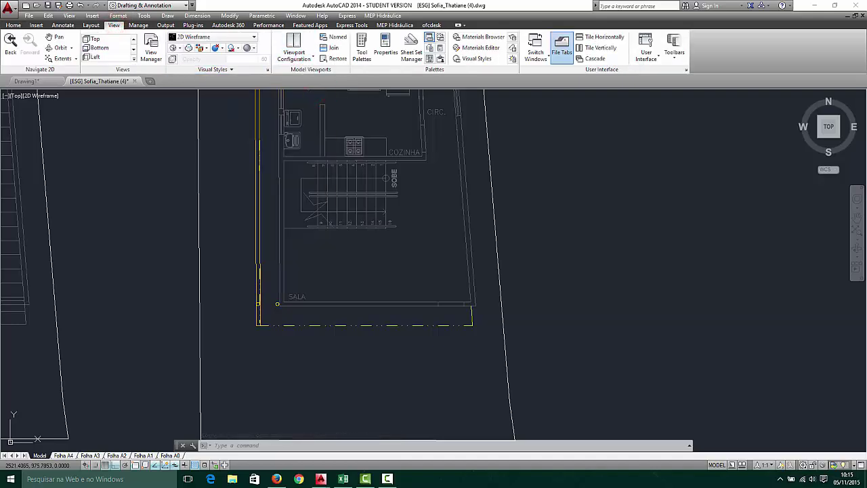
click(392, 292)
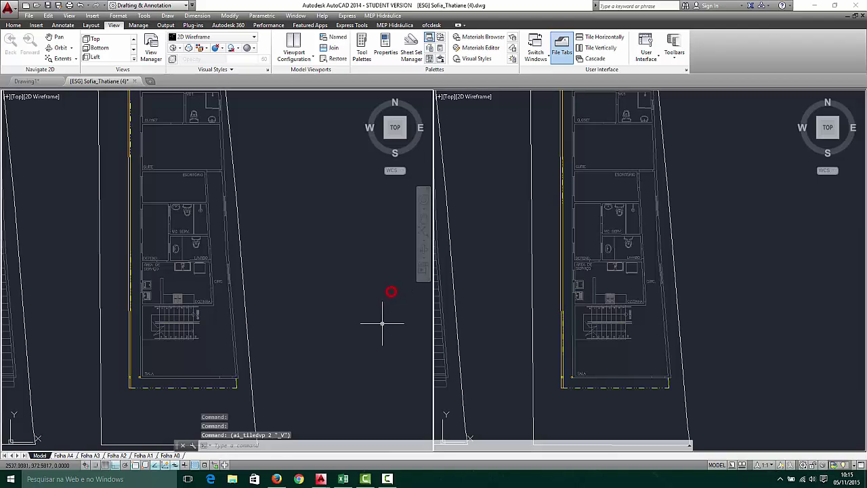
Switch the second viewport to the SE Isometric view, keeping the first in plan view
click(513, 360)
scroll(535, 393, up, 8)
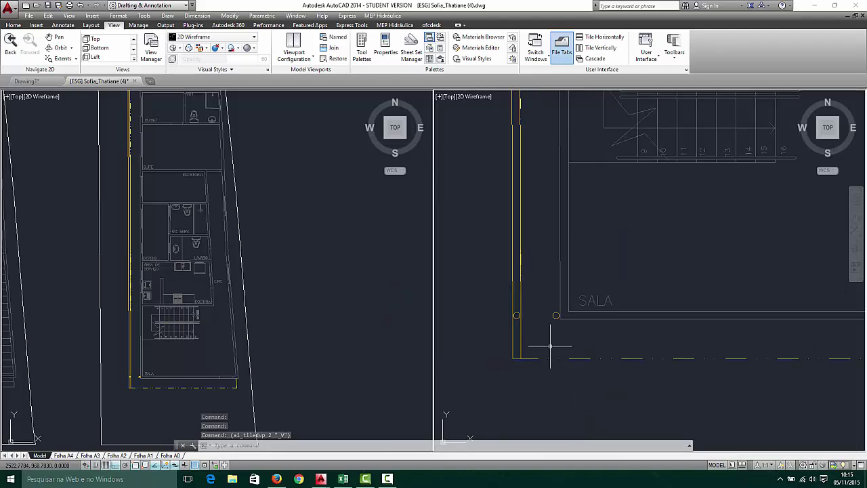
scroll(493, 329, down, 4)
scroll(562, 329, up, 5)
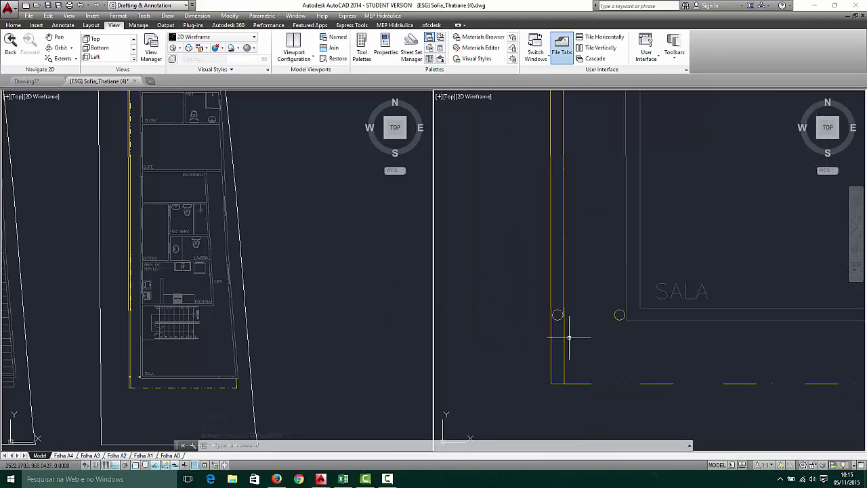
click(523, 256)
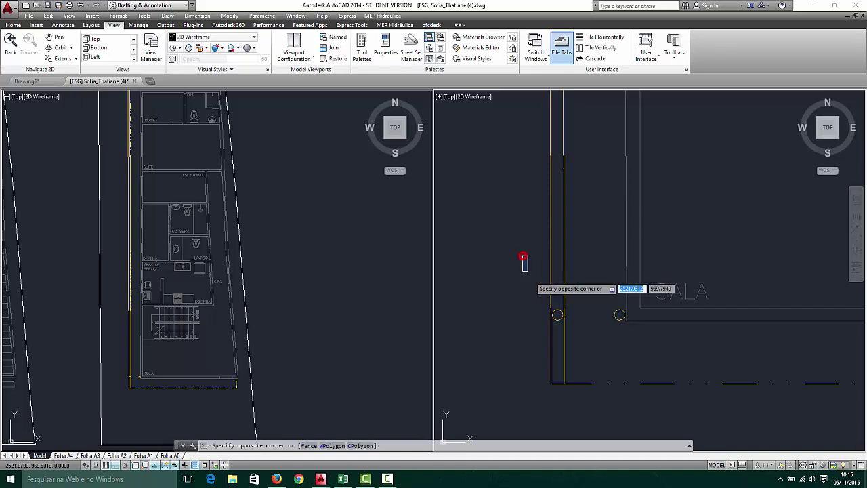
click(657, 404)
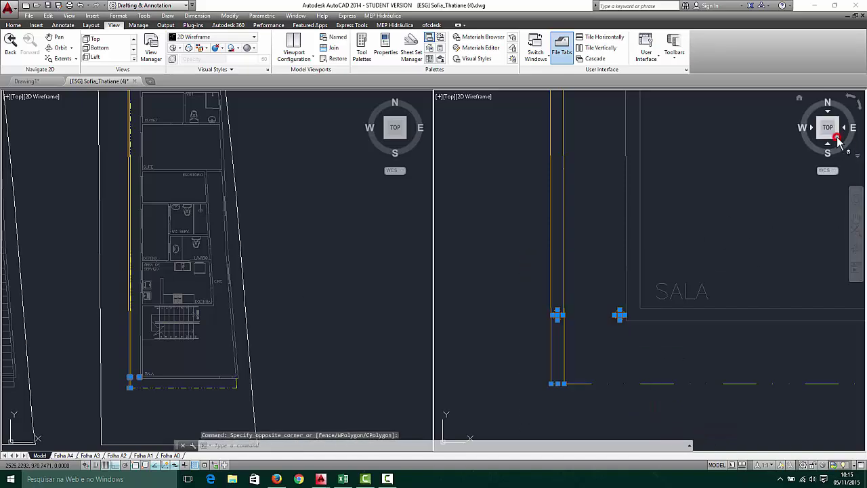
click(837, 140)
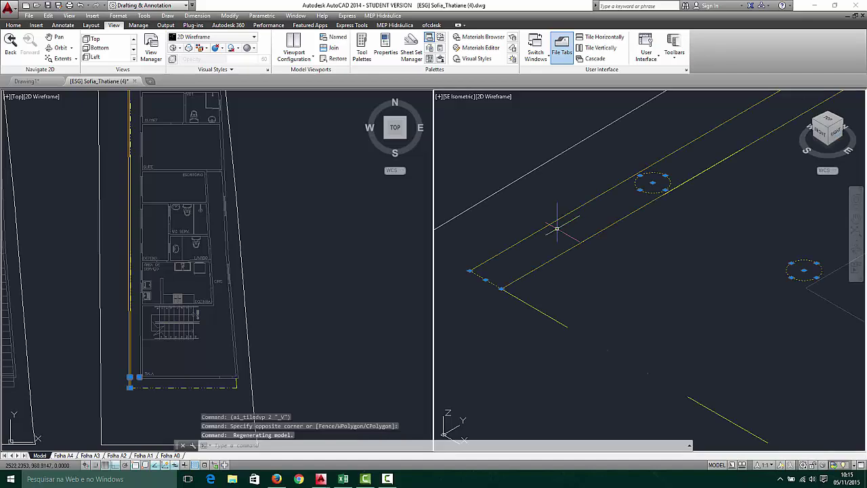
key(Escape)
Examine the gutter corner and the two circles beside the SALA in both the plan and isometric views
scroll(134, 343, up, 7)
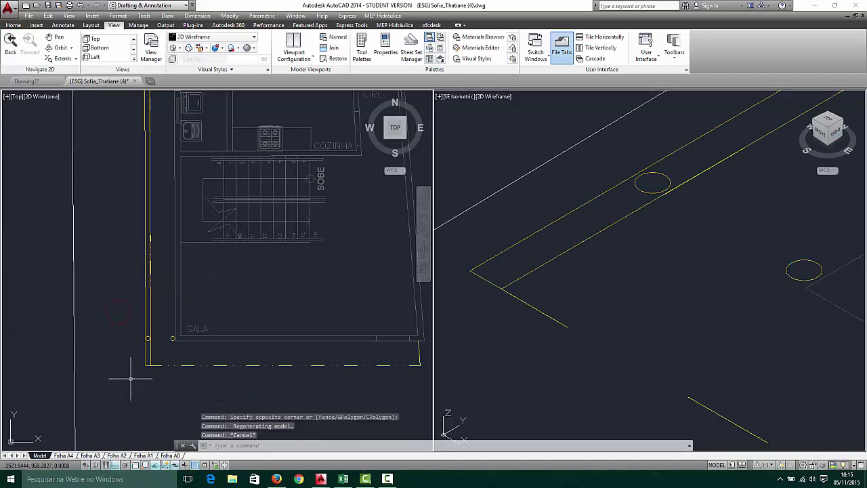
scroll(161, 312, up, 1)
scroll(185, 249, down, 2)
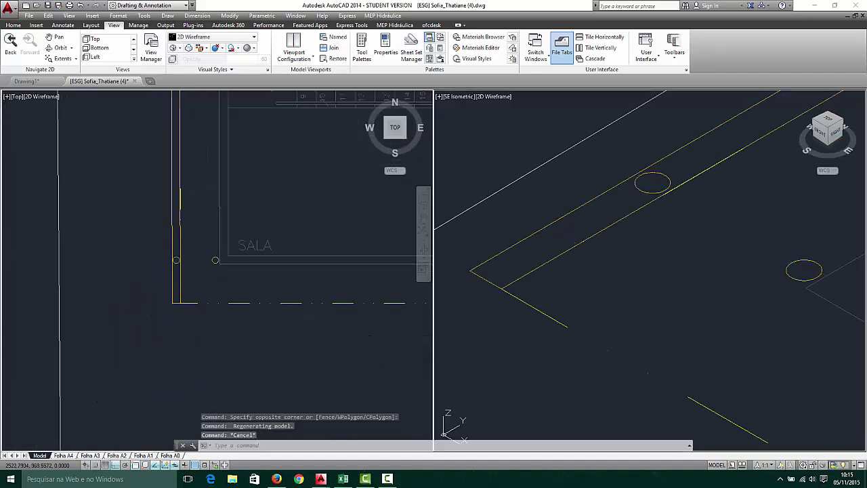
scroll(209, 300, up, 1)
click(711, 283)
scroll(619, 267, down, 3)
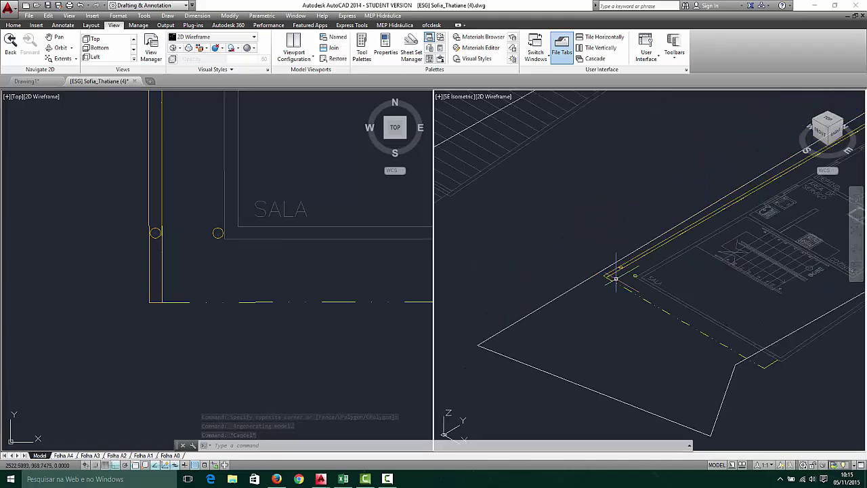
scroll(619, 267, up, 2)
scroll(613, 306, up, 2)
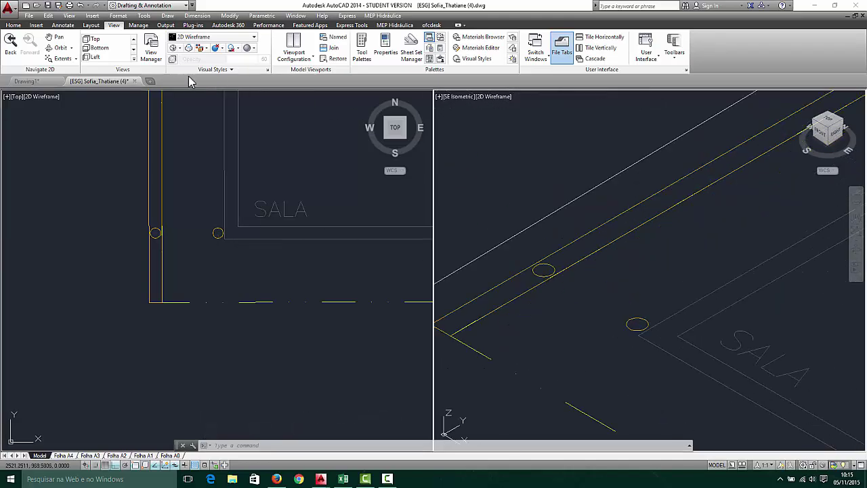
scroll(576, 310, down, 2)
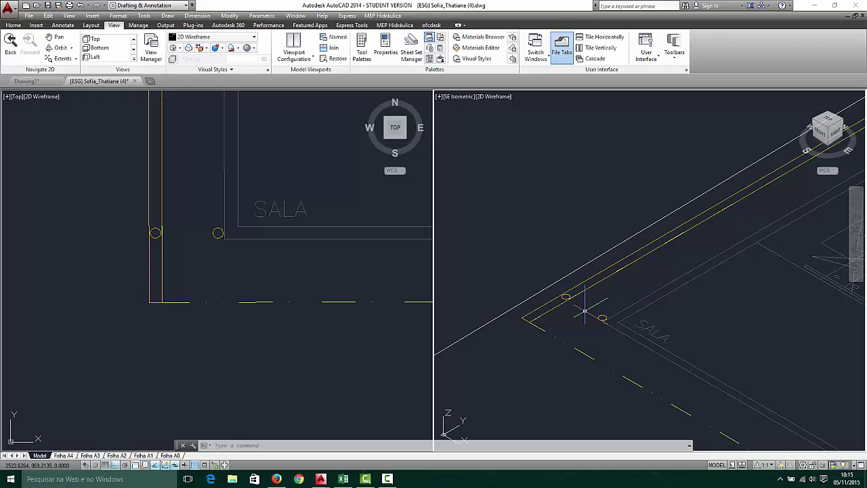
scroll(584, 310, down, 2)
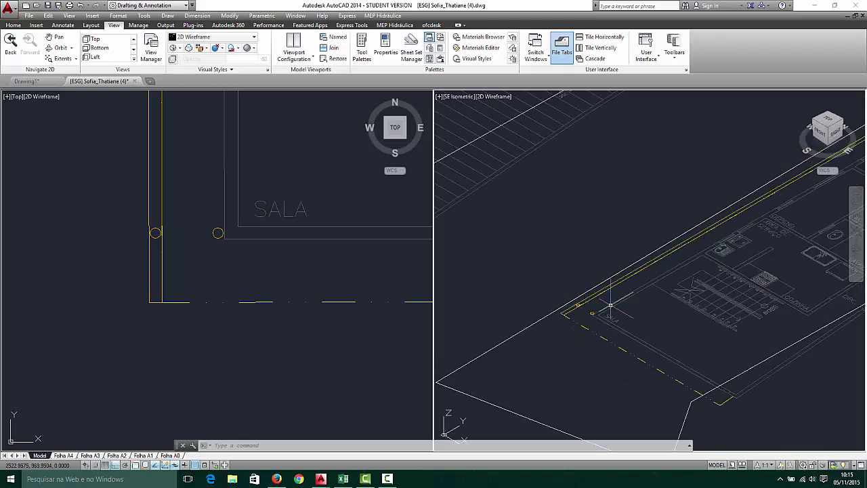
scroll(604, 298, down, 2)
scroll(611, 305, up, 1)
scroll(610, 305, up, 1)
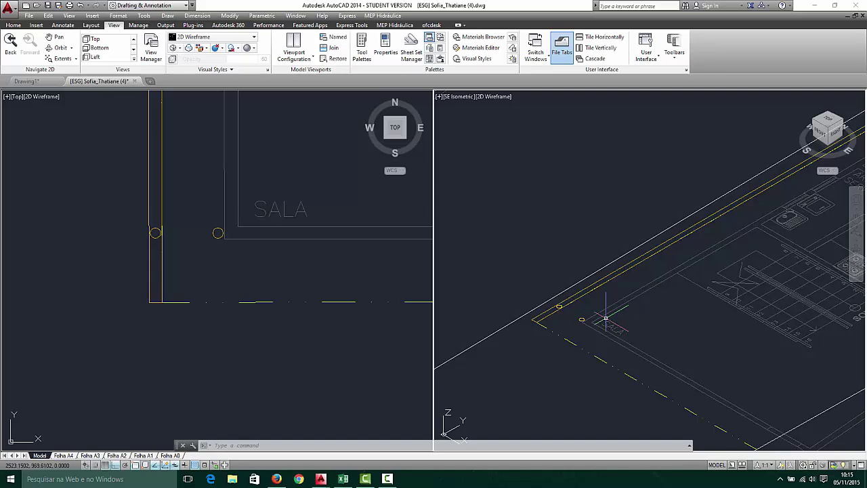
Draw a vertical line 5.8 upward along Z from the centre of the circle beside the SALA's corner
text(L)
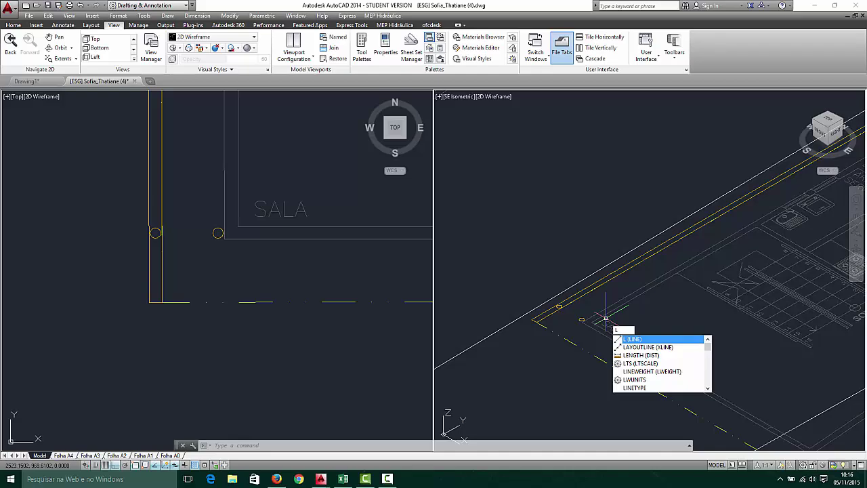
key(Return)
scroll(535, 322, up, 4)
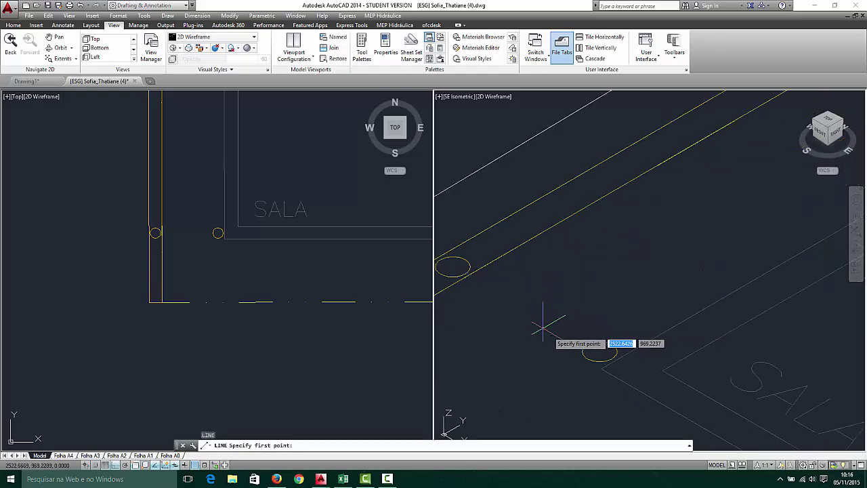
click(599, 351)
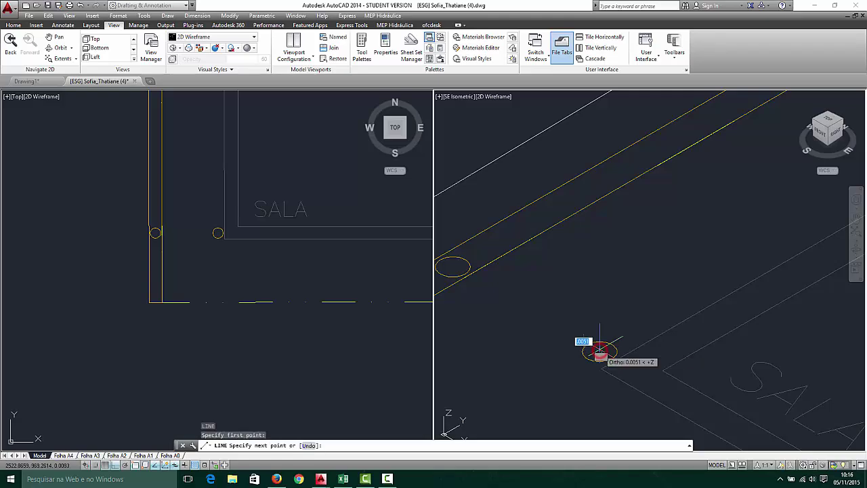
scroll(609, 320, down, 2)
scroll(609, 298, down, 3)
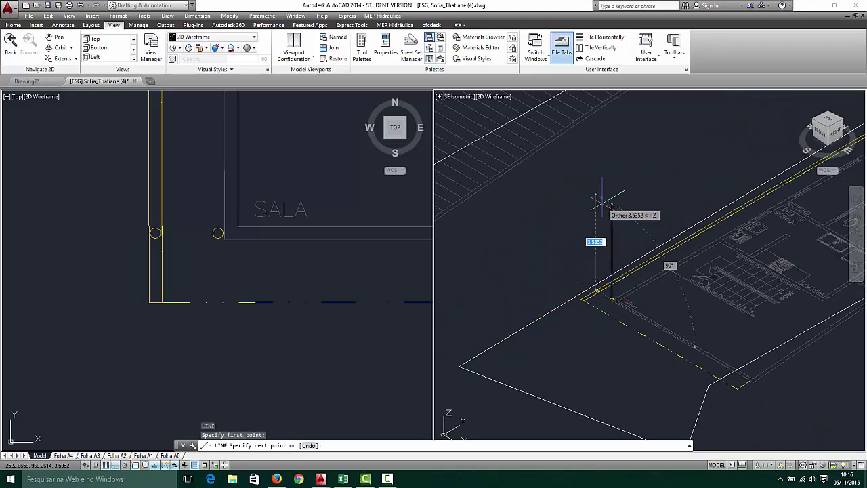
text(5.8)
key(Return)
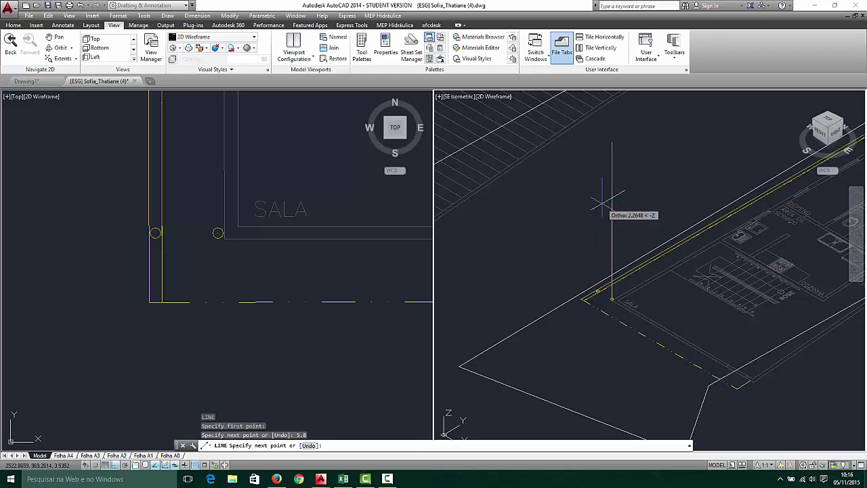
key(Escape)
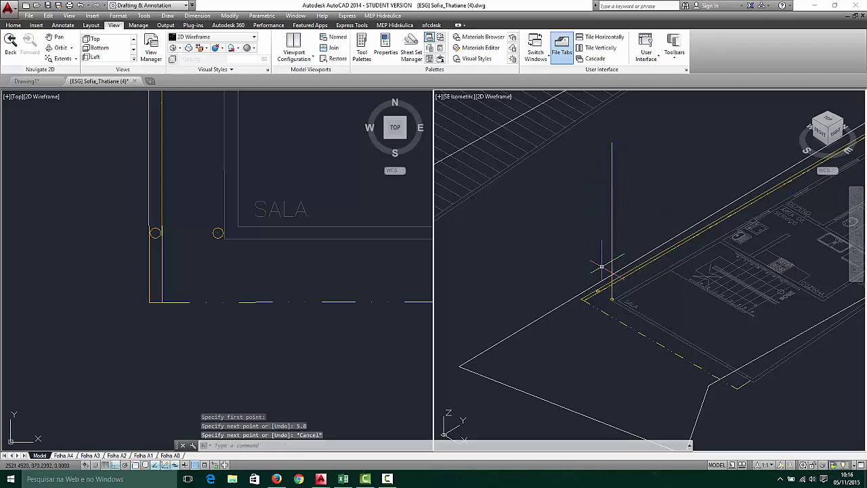
Copy the vertical line from the centre of the SALA-side circle to the centre of the circle inside the gutter
scroll(606, 264, up, 4)
click(634, 175)
click(609, 194)
scroll(621, 346, up, 4)
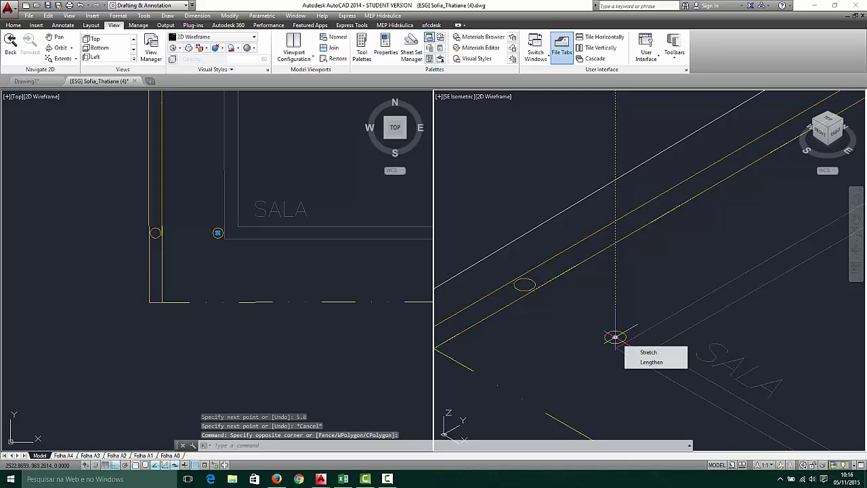
key(Escape)
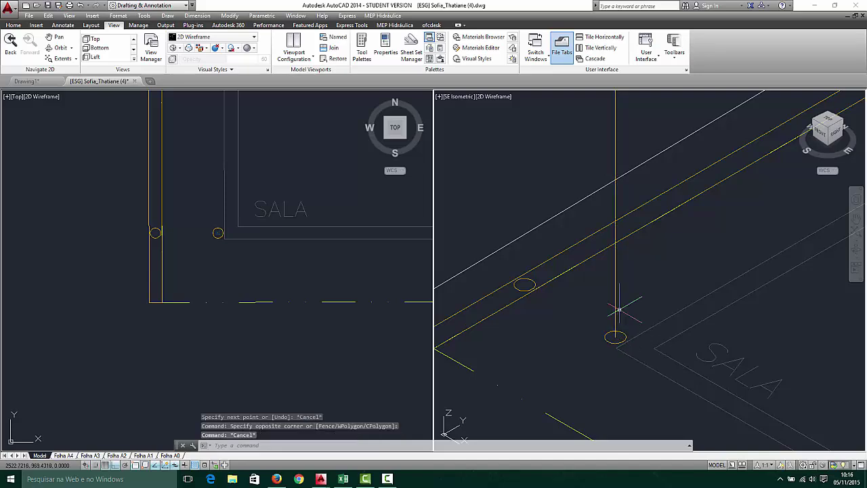
click(629, 283)
click(594, 287)
key(Return)
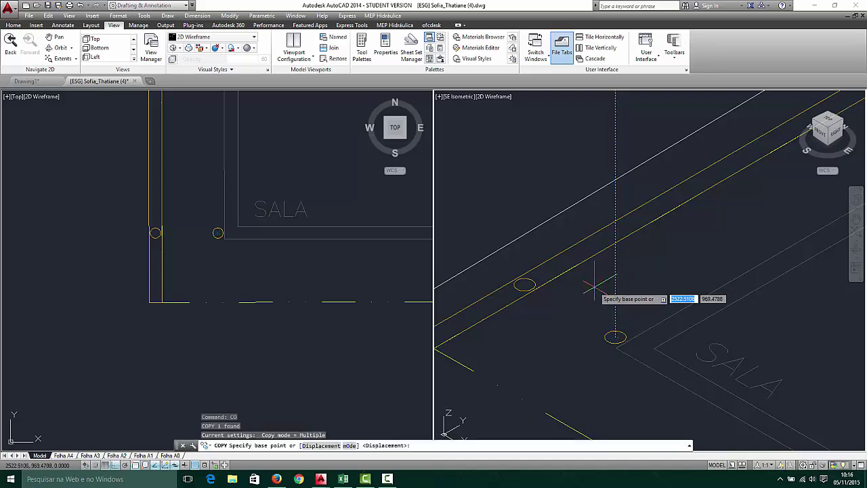
click(615, 337)
scroll(521, 286, up, 5)
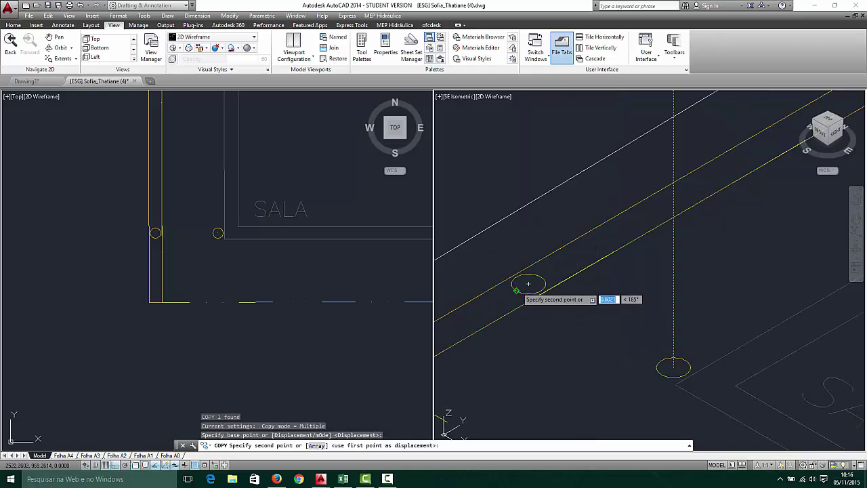
scroll(535, 285, down, 5)
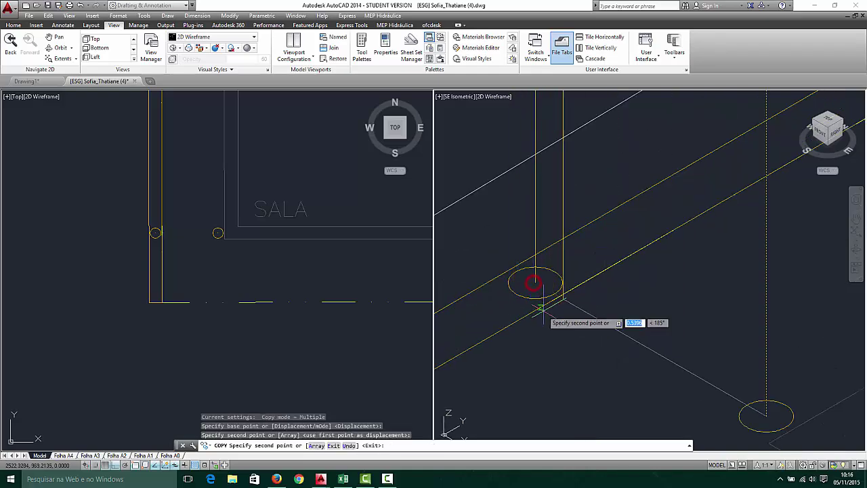
key(Escape)
Examine the two vertical lines in the isometric view from their circles up to their tops
scroll(569, 356, down, 5)
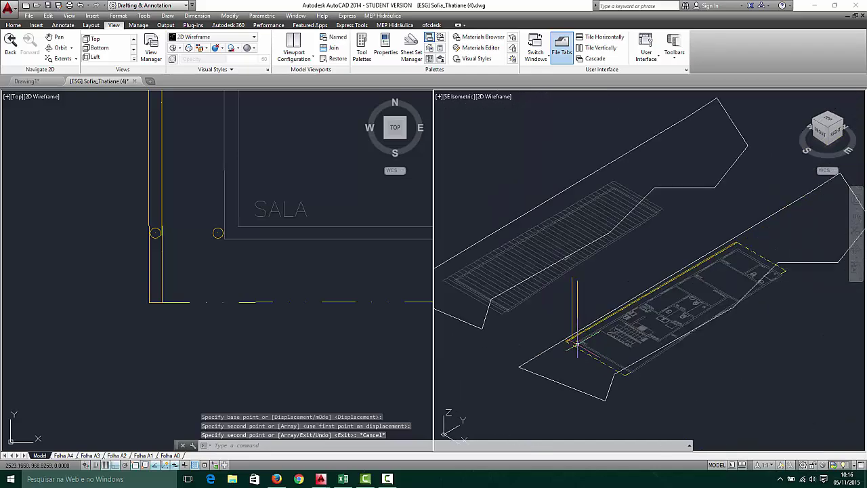
scroll(569, 356, up, 7)
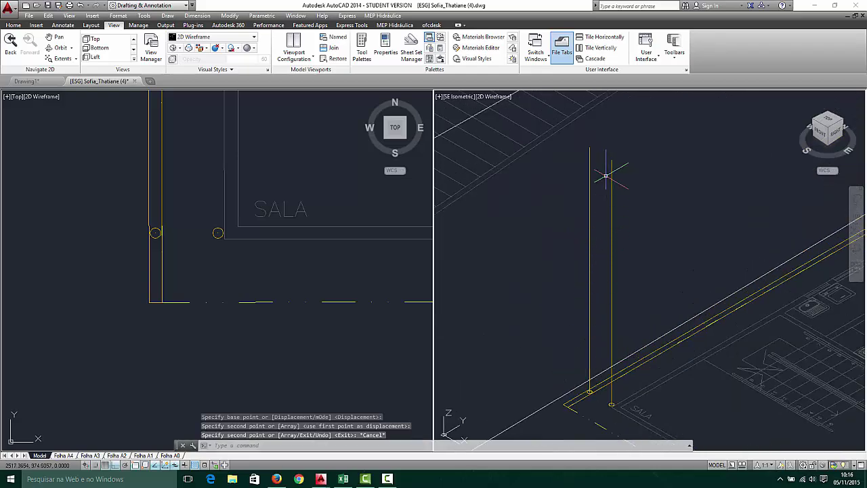
scroll(599, 403, up, 4)
scroll(618, 317, down, 4)
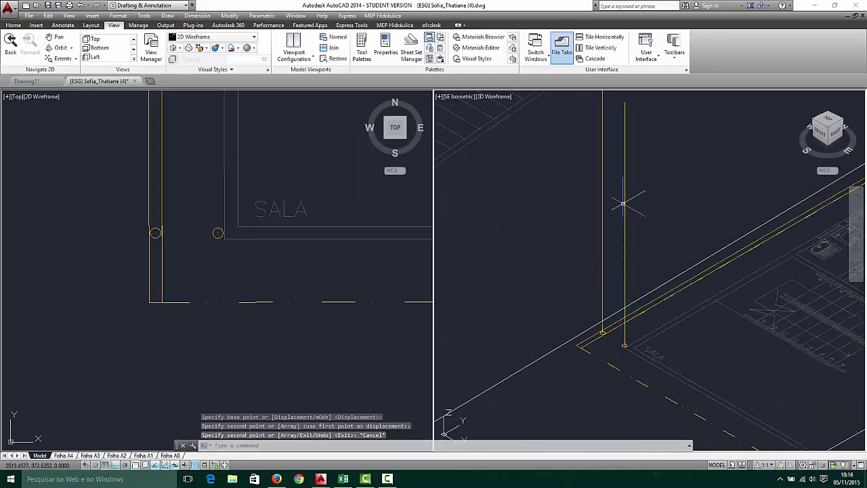
scroll(613, 213, down, 4)
scroll(609, 214, up, 4)
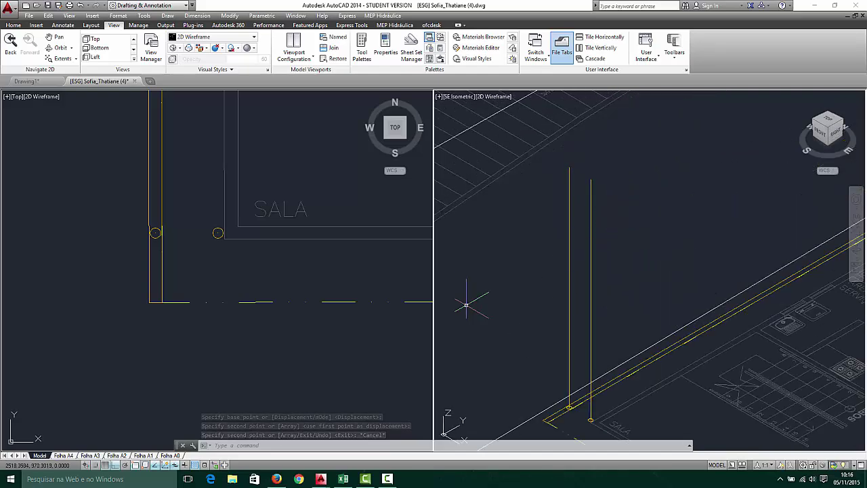
Measure the distance between the centres of the gutter circle and the SALA-side circle in the plan view
click(210, 234)
scroll(179, 230, up, 4)
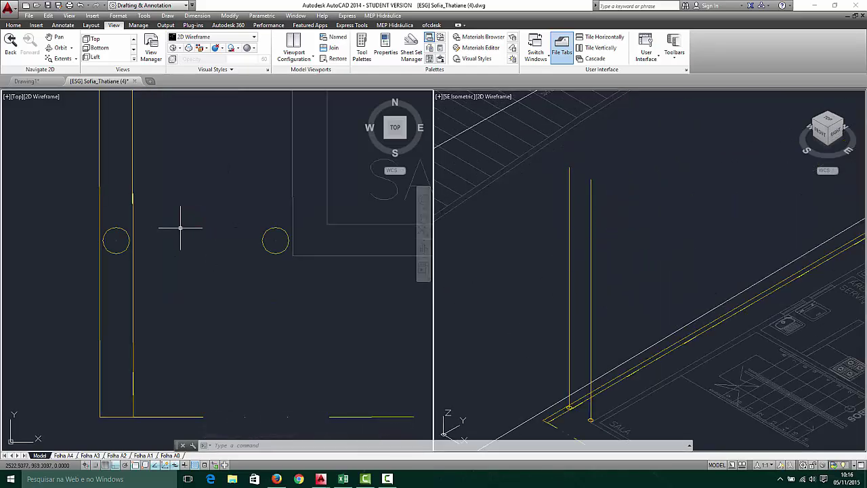
text(di)
key(Return)
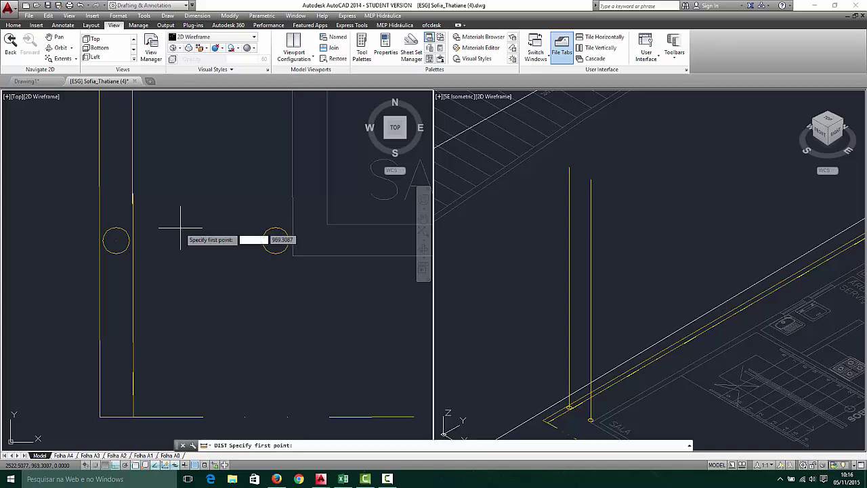
click(116, 240)
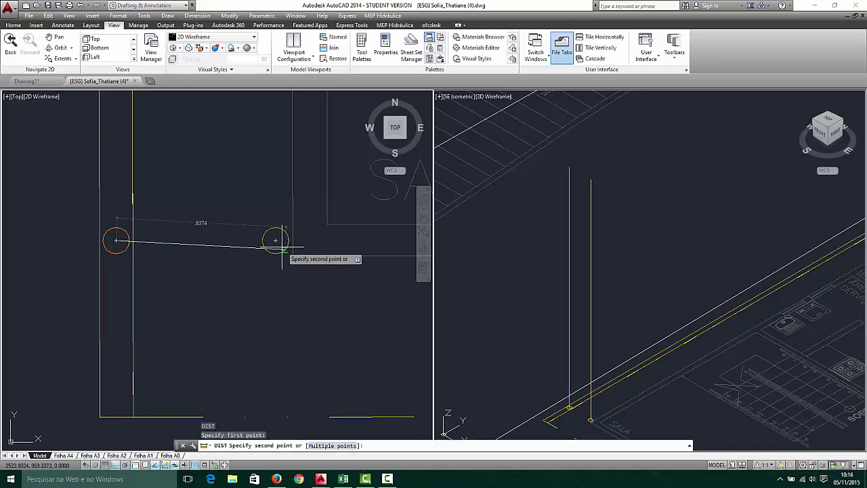
key(Escape)
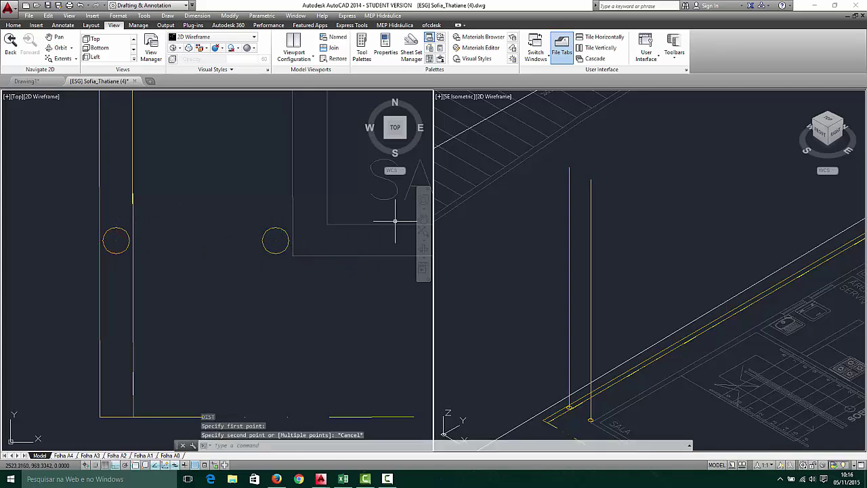
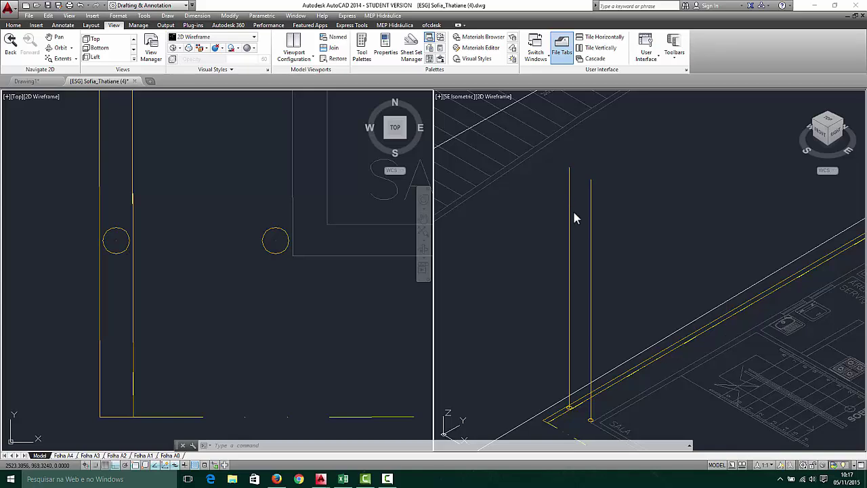
Inspect the upper ends and bases of both vertical downpipe lines in the isometric view
scroll(574, 212, up, 3)
click(574, 211)
scroll(573, 215, up, 3)
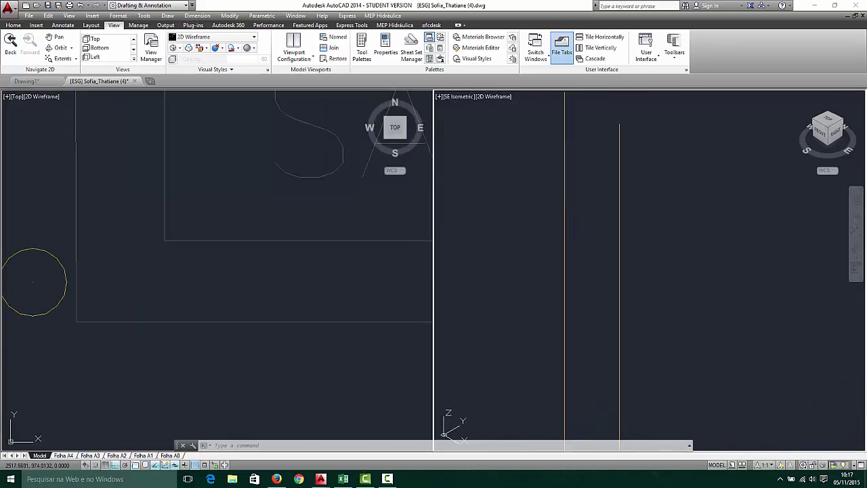
scroll(621, 251, down, 2)
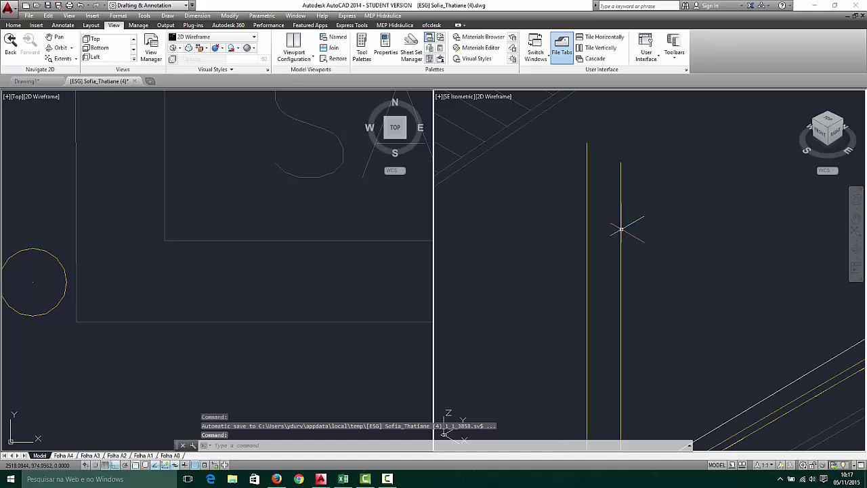
scroll(588, 199, down, 2)
click(592, 285)
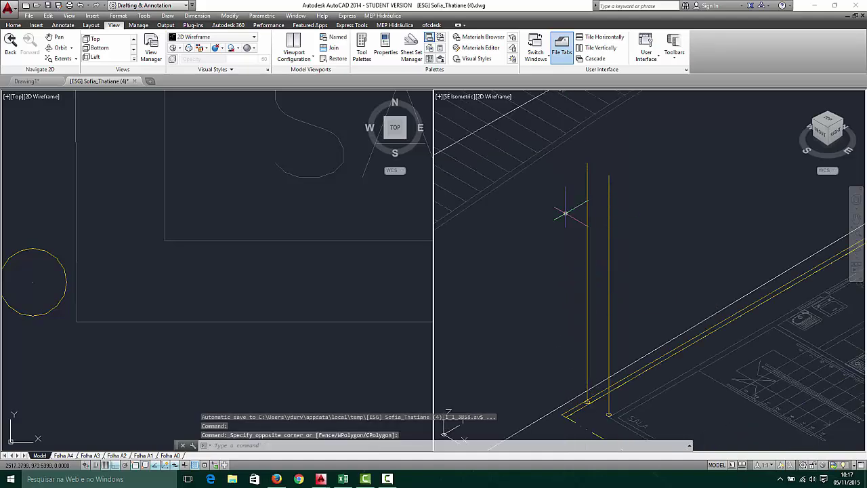
key(Escape)
scroll(586, 165, up, 3)
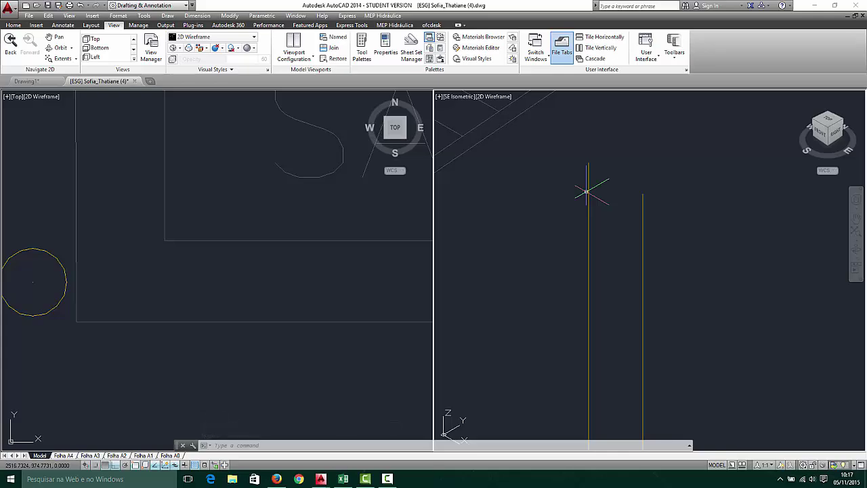
scroll(604, 203, down, 4)
scroll(603, 271, up, 2)
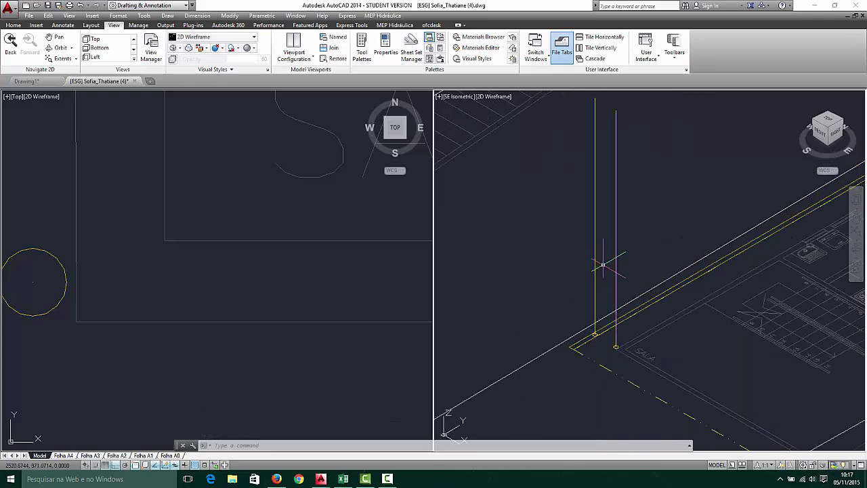
Try to stretch the bottom end of the gutter-side vertical line upward along Z by .3
click(609, 232)
click(574, 247)
scroll(588, 325, up, 2)
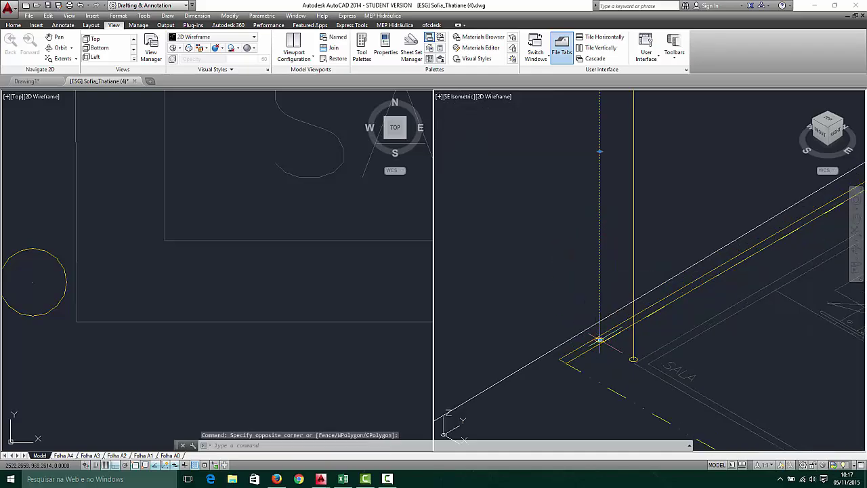
click(600, 338)
scroll(613, 234, down, 2)
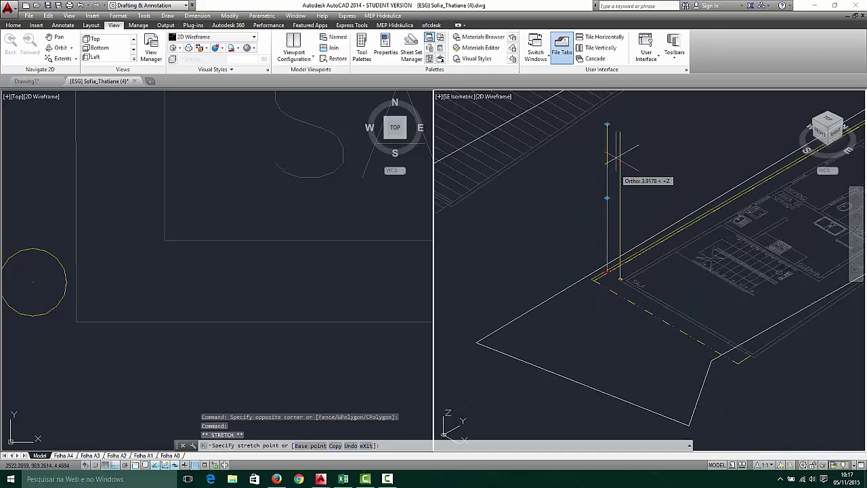
scroll(613, 173, up, 1)
scroll(613, 141, up, 4)
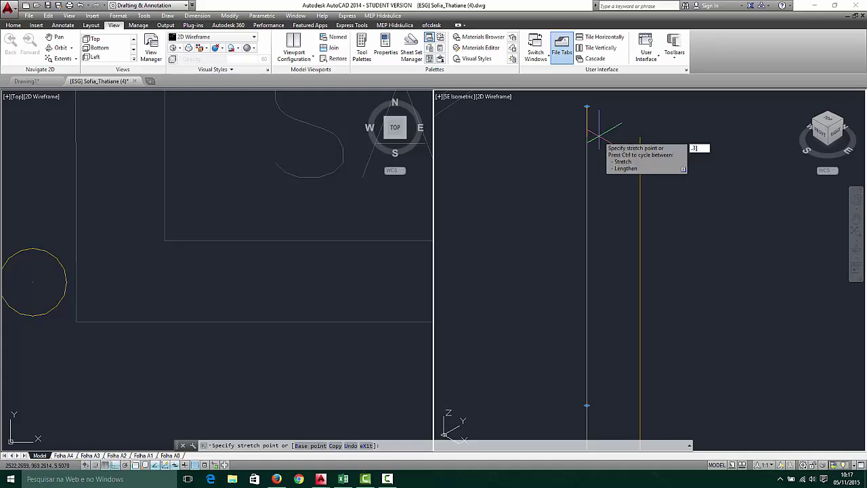
key(Return)
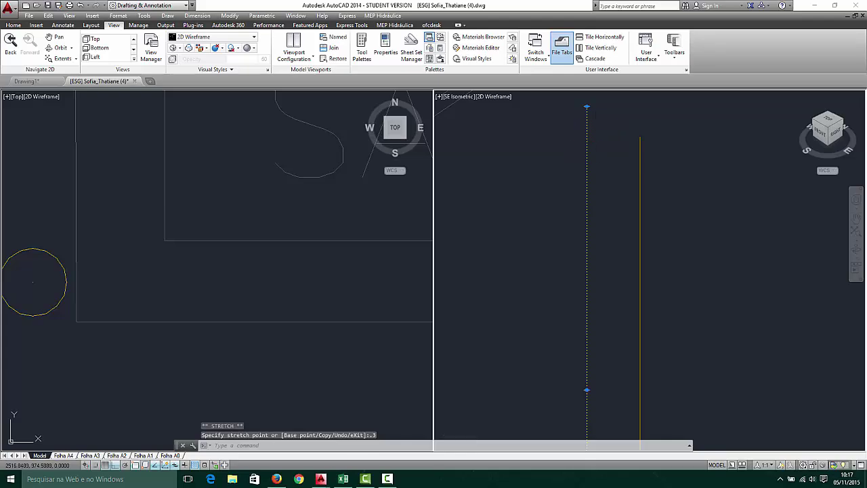
scroll(581, 149, down, 2)
scroll(598, 168, down, 2)
scroll(587, 188, up, 1)
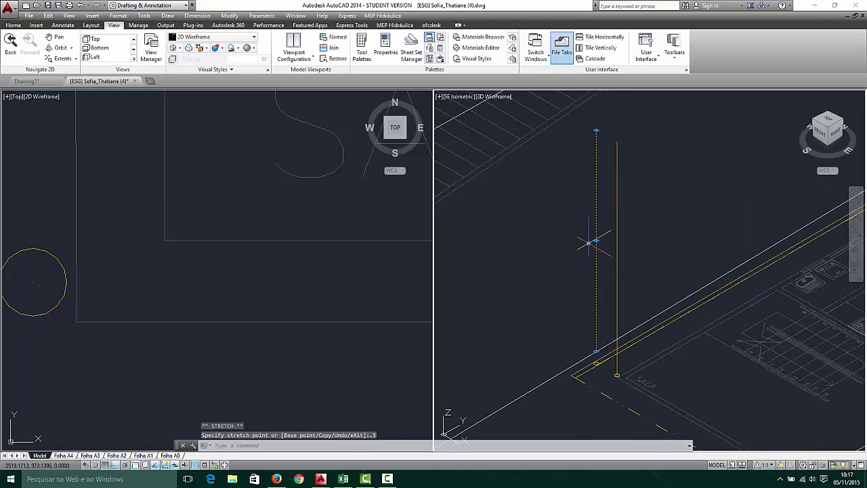
Undo the .3 stretch of the gutter-side vertical line
key(Escape)
key(ctrl+z)
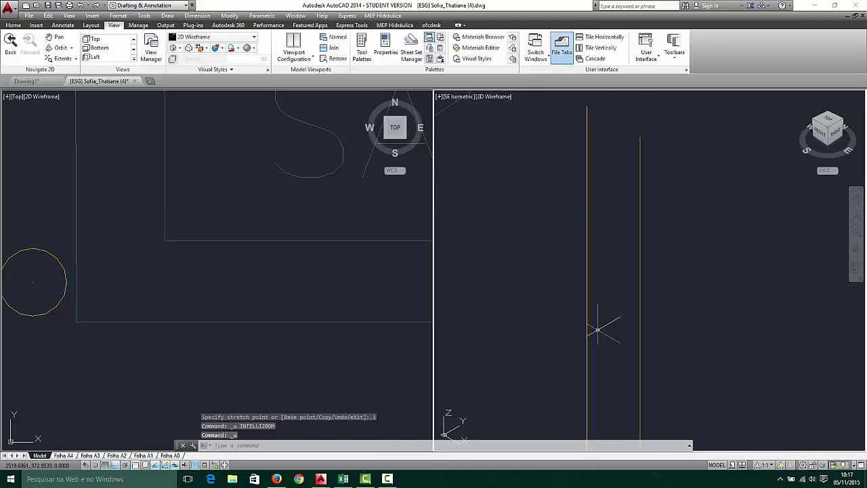
key(ctrl+z)
Stretch the bottom end of the gutter-side vertical line 5.5 upward along Z, leaving a short stub at its top
click(583, 251)
scroll(583, 252, down, 1)
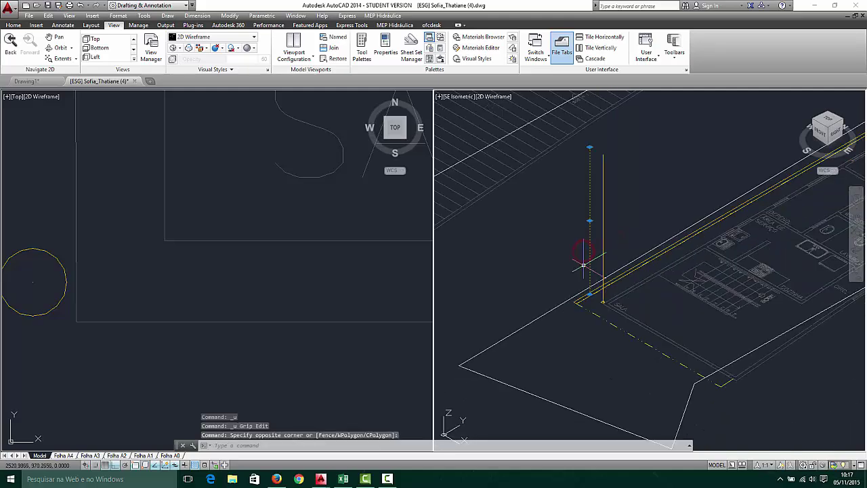
scroll(579, 250, up, 2)
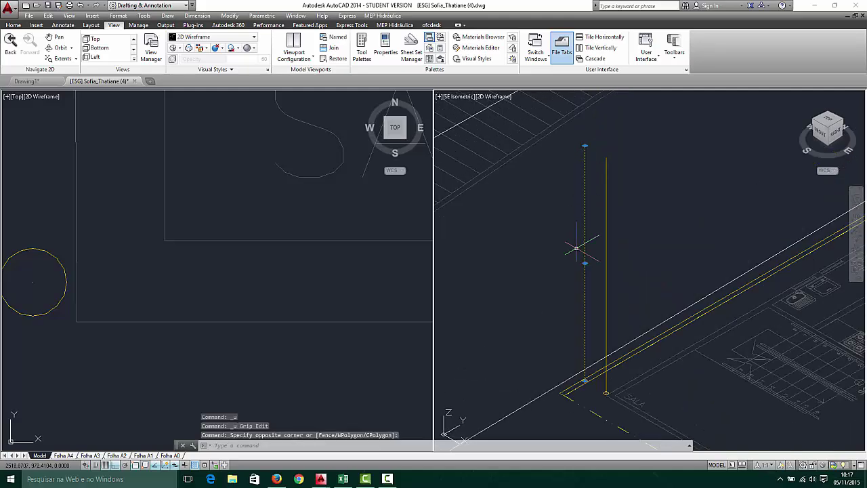
click(585, 381)
click(584, 380)
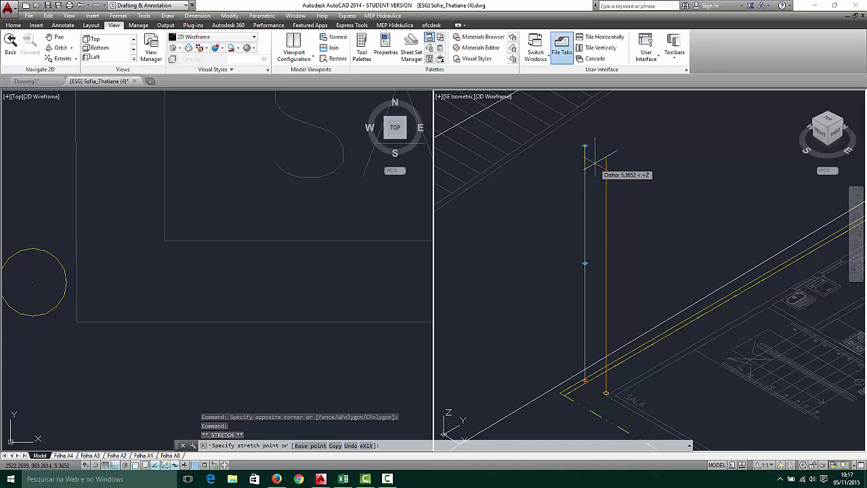
text(5)
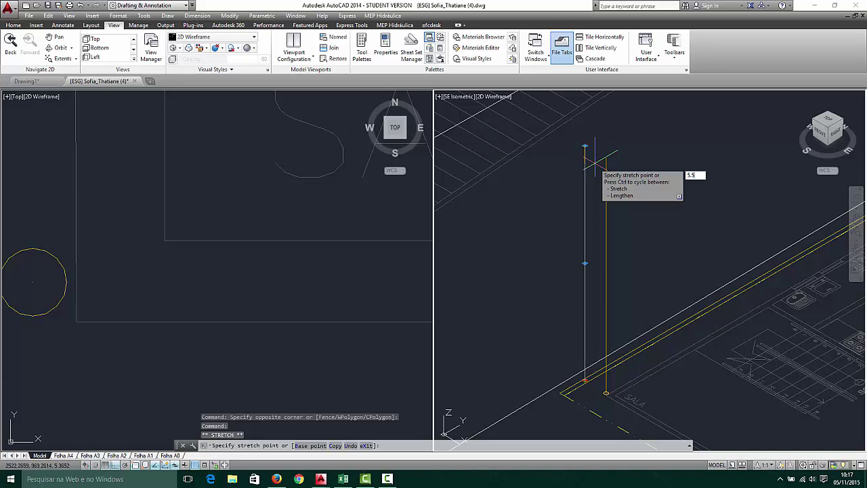
text(.5)
key(Return)
key(Escape)
Measure the length of the short vertical stub above the gutter circle
scroll(594, 145, up, 5)
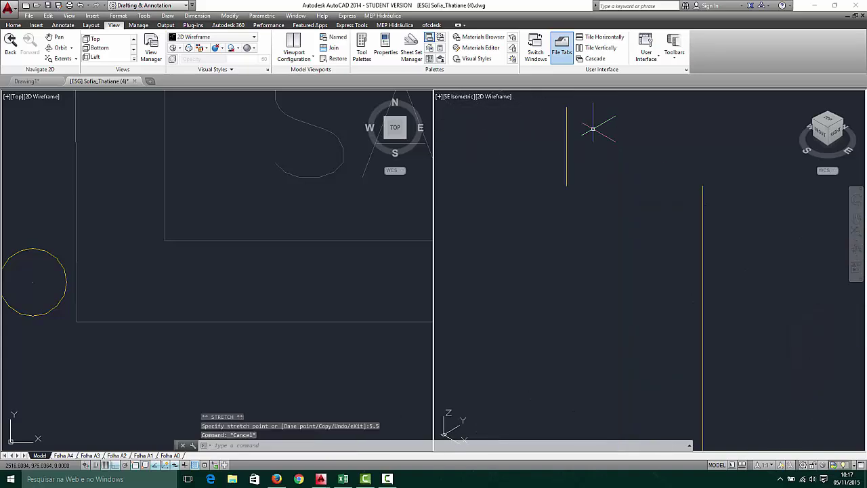
text(di)
key(Return)
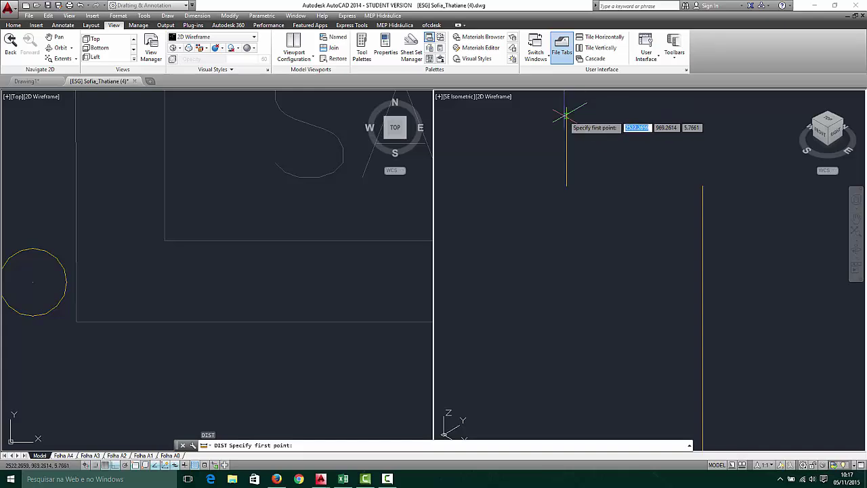
click(567, 107)
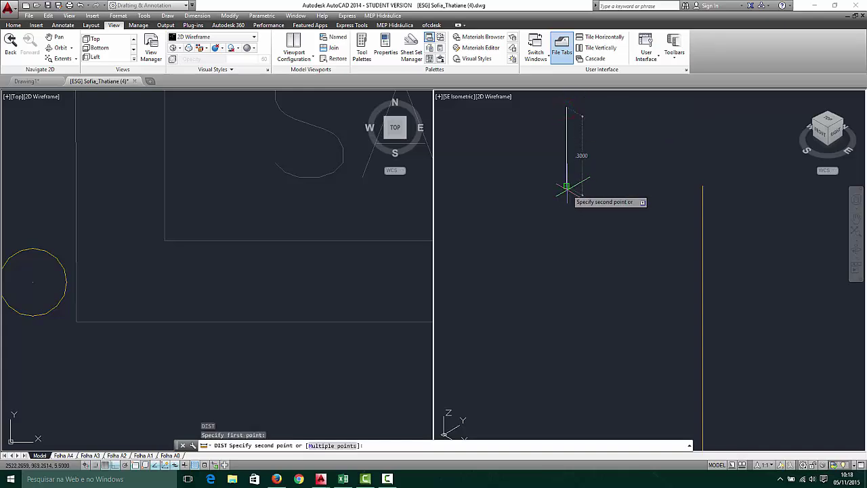
key(Escape)
Lower the top end of the SALA-side vertical line by .3 along Z
scroll(623, 160, down, 2)
click(654, 187)
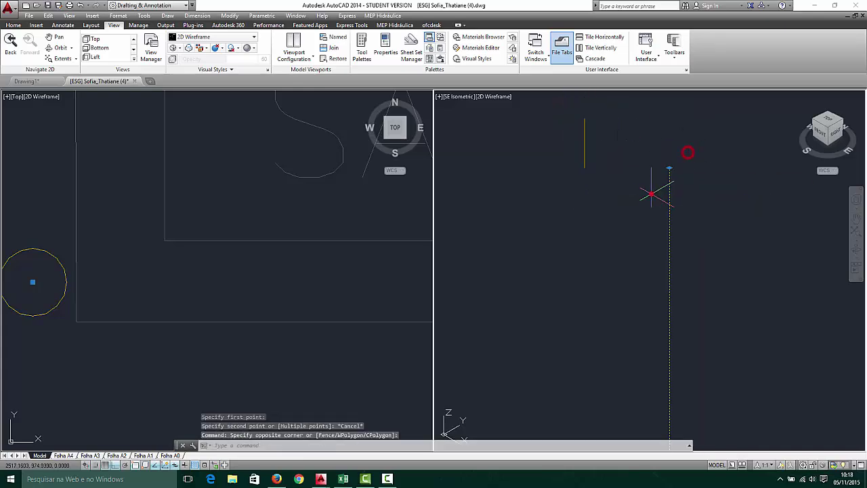
click(669, 167)
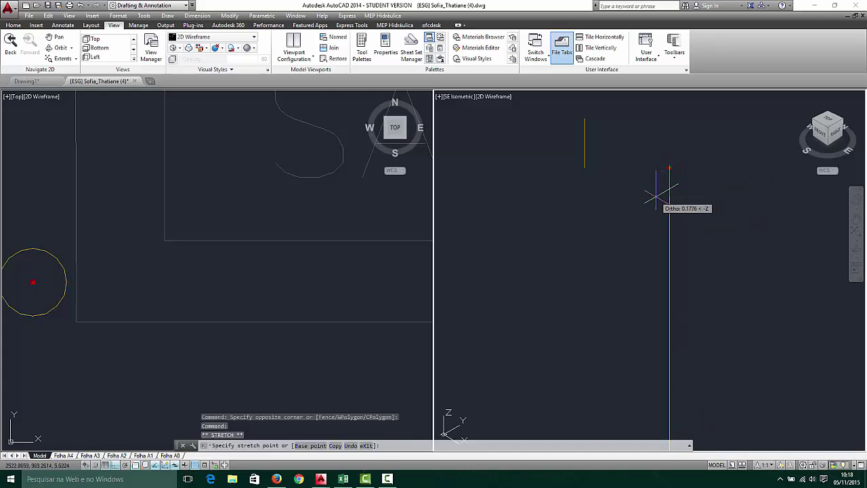
text(3)
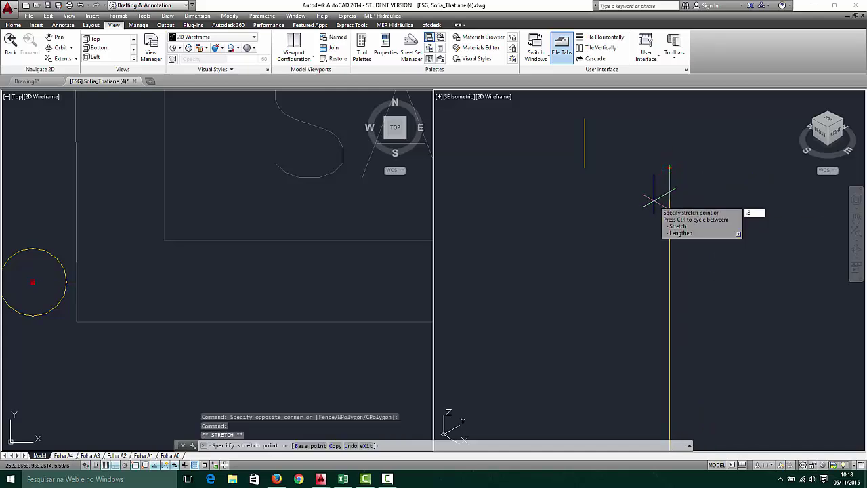
key(Return)
key(Escape)
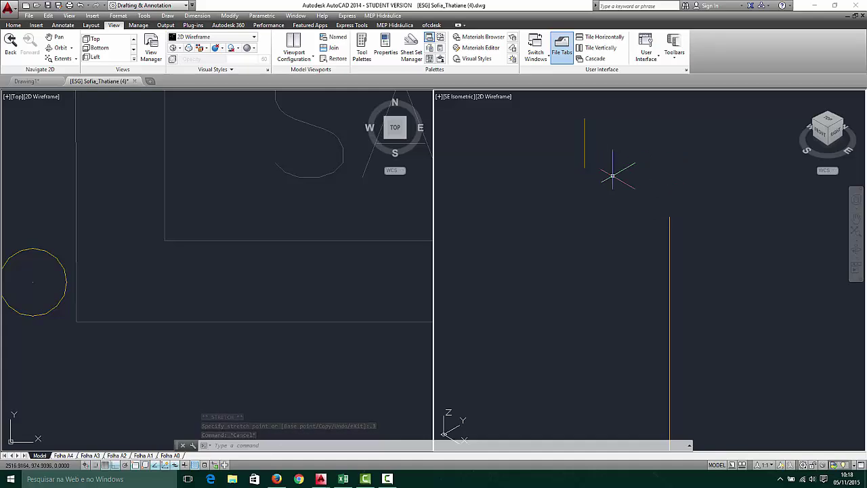
Draw a line from the stub's bottom end to the top end of the SALA-side vertical line
text(l)
key(Return)
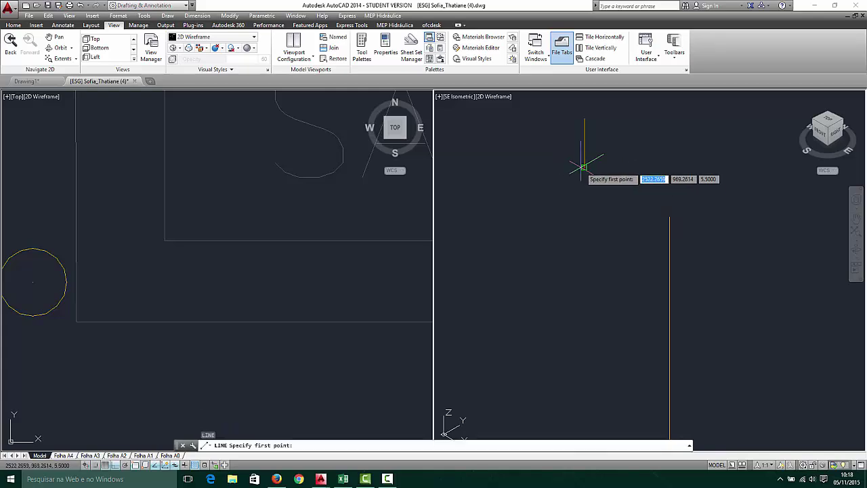
click(584, 166)
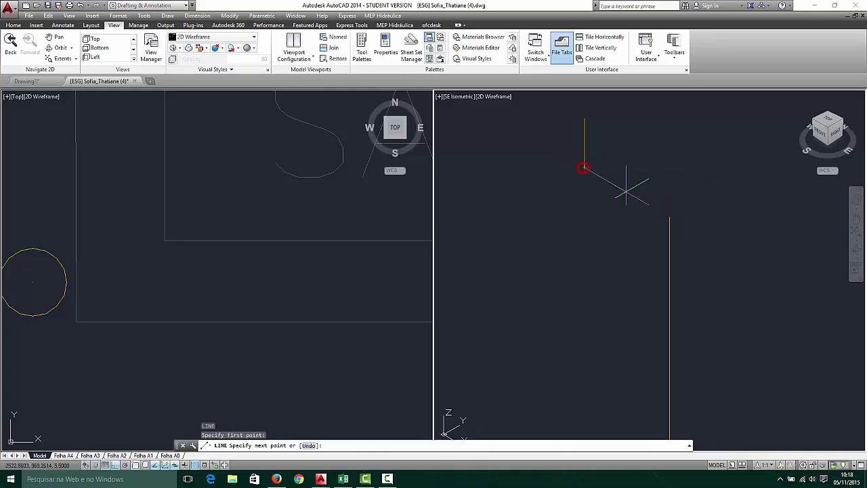
click(669, 217)
key(Escape)
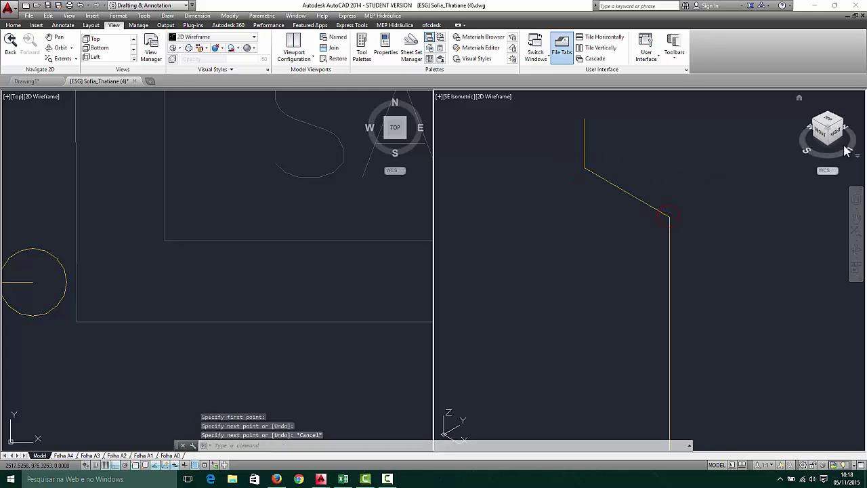
Delete the line connecting the stub to the SALA-side vertical line
click(648, 190)
click(618, 221)
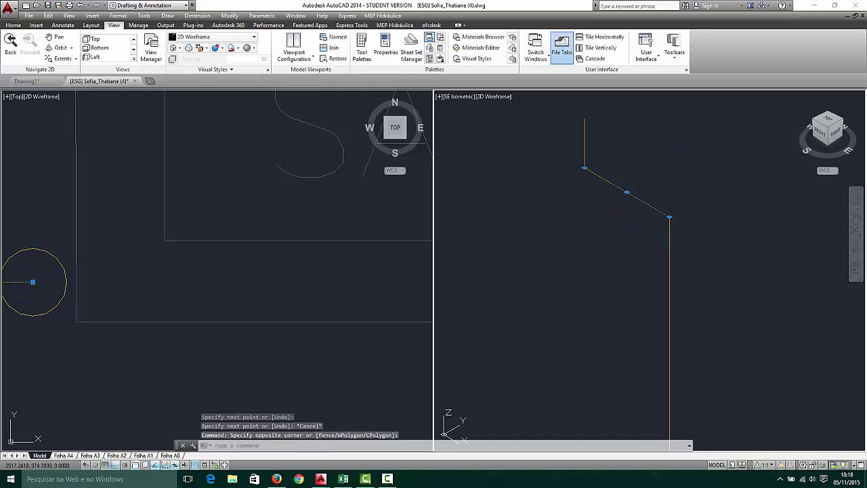
key(Delete)
Lower the top end of the SALA-side vertical line by another .6 along Z
click(680, 202)
click(649, 240)
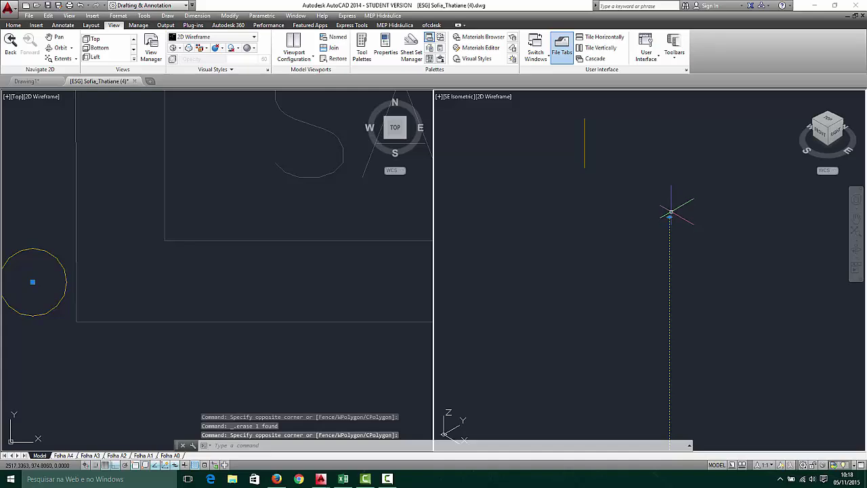
click(669, 215)
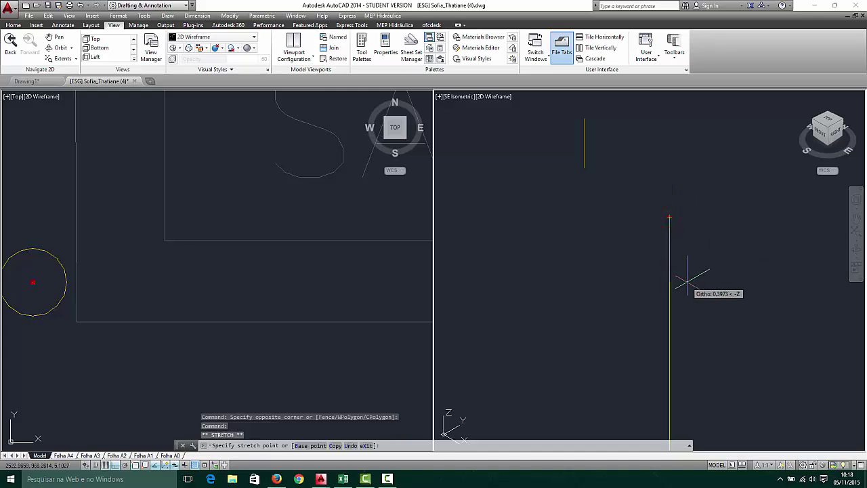
text(.6)
key(Return)
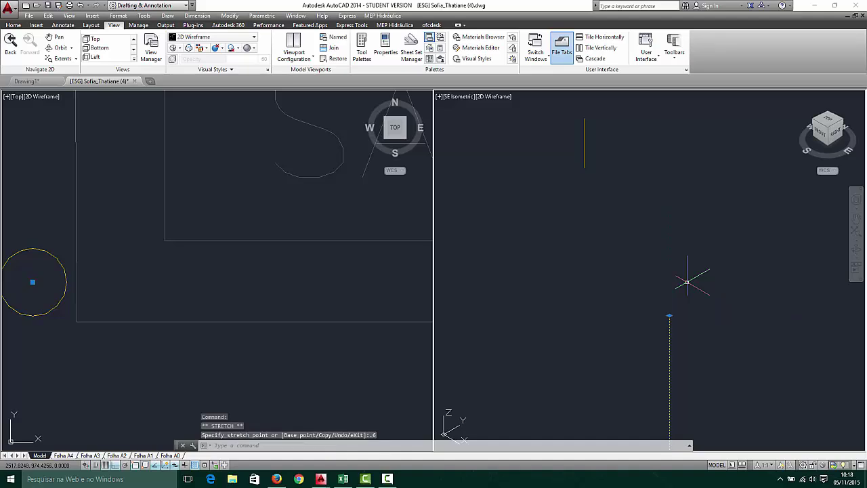
key(Escape)
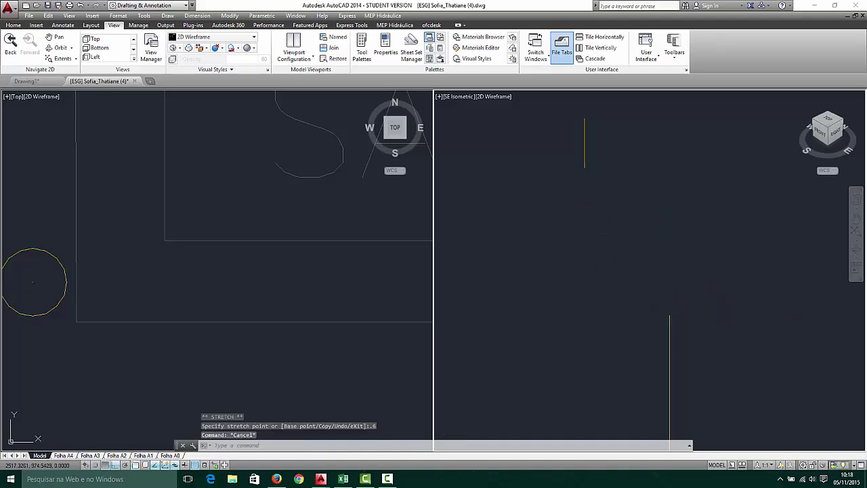
Examine the gap between the short stub and the SALA-side vertical line in the plan and isometric views
scroll(631, 231, down, 4)
scroll(93, 228, down, 6)
scroll(41, 224, up, 2)
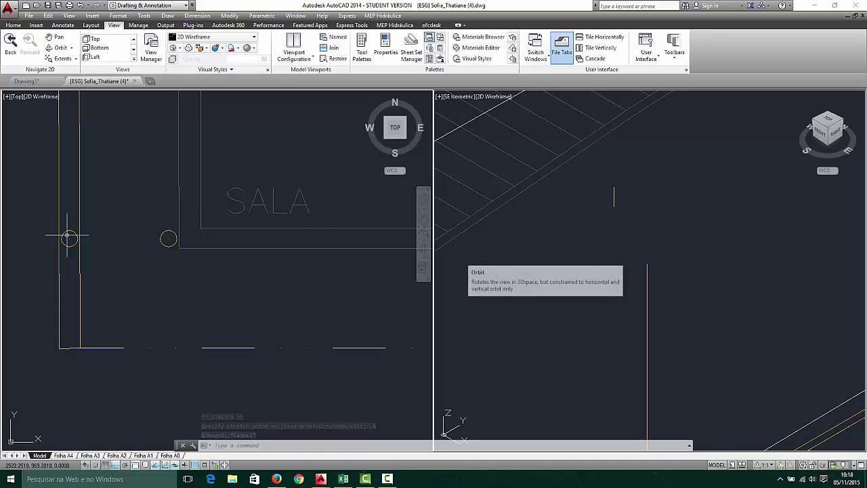
click(669, 203)
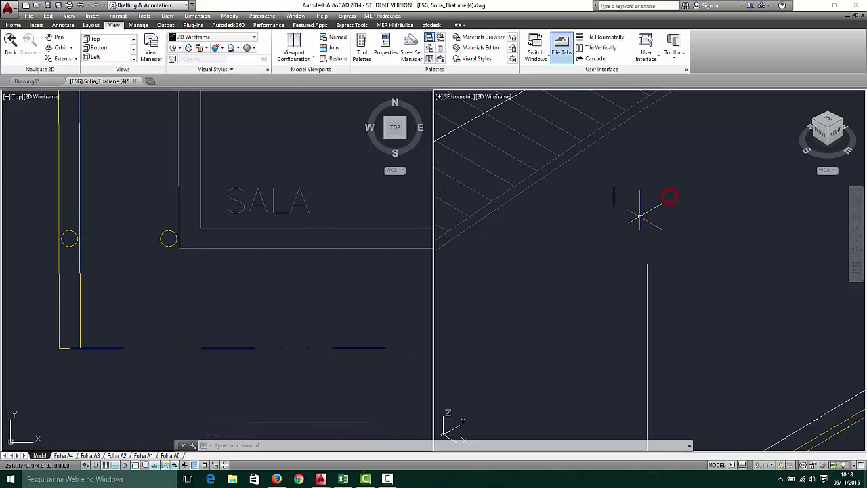
scroll(640, 215, up, 2)
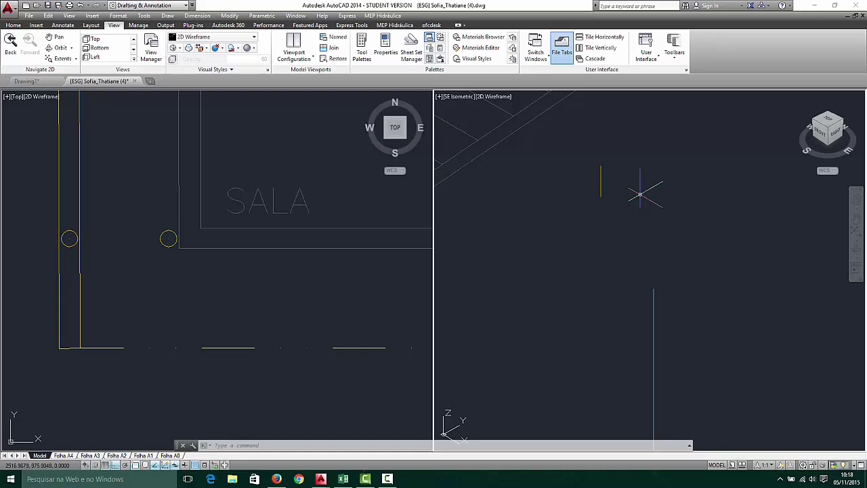
key(Escape)
key(Escape)
scroll(629, 198, up, 2)
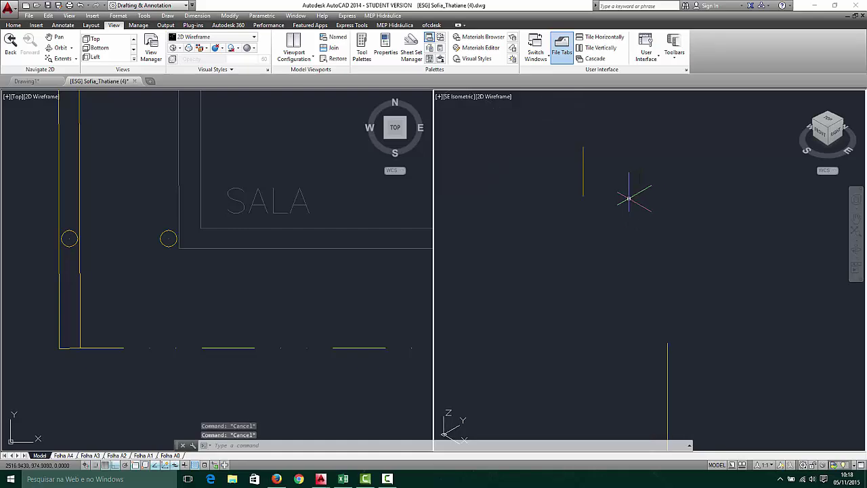
Undo the last lowering of the SALA-side vertical line and the deletion of its connecting line to the stub
key(ctrl+z)
key(ctrl+z)
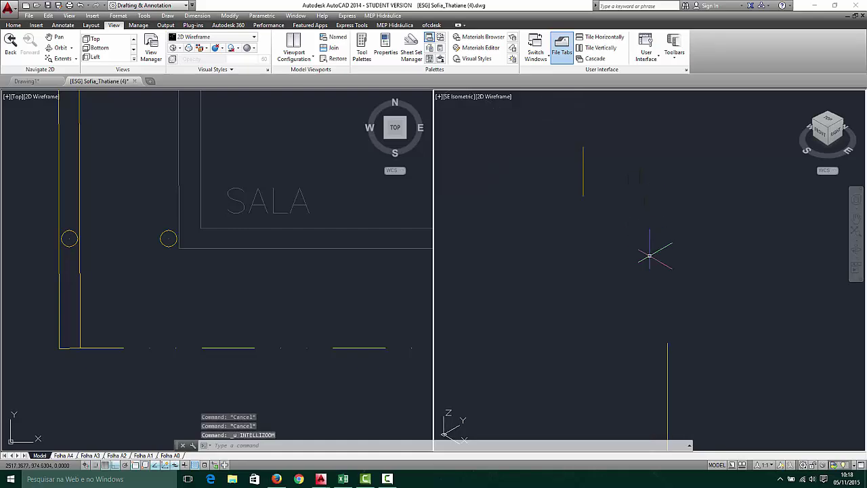
key(ctrl+z)
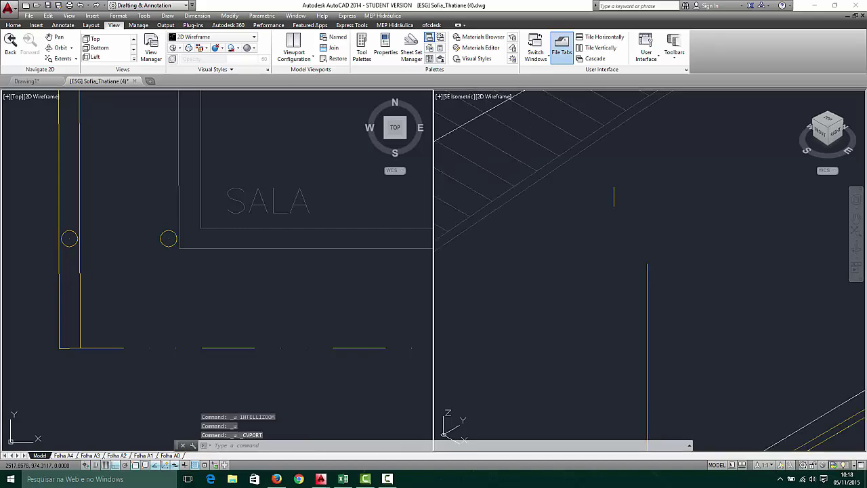
key(ctrl+z)
click(649, 229)
key(ctrl+z)
key(ctrl+z)
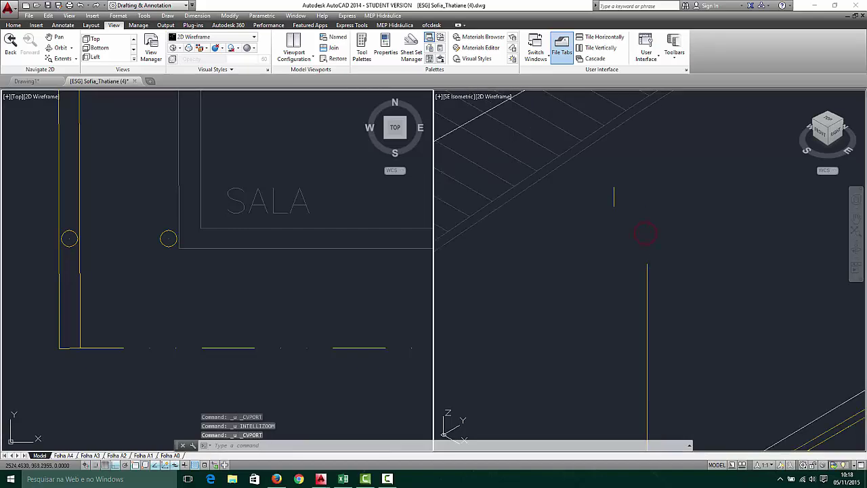
key(ctrl+z)
key(ctrl+z)
key(ctrl+z)
key(ctrl+z)
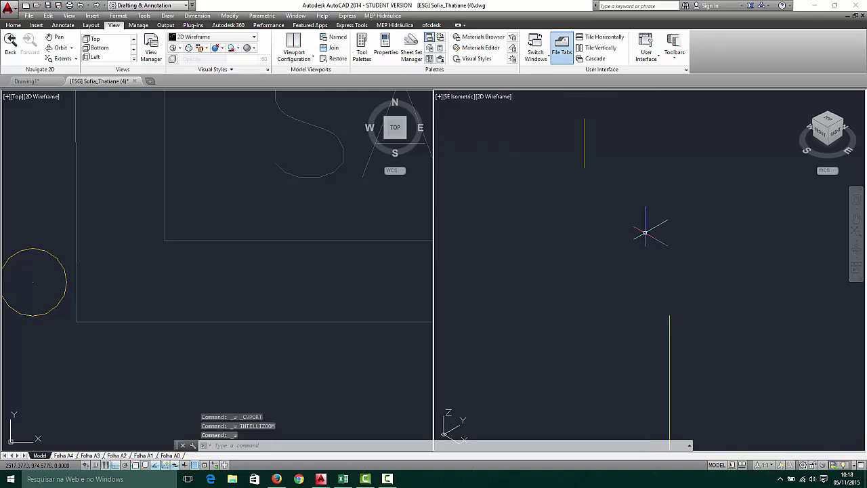
key(ctrl+z)
Delete the sloping line that connects the stub's bottom end to the SALA-side vertical line
click(626, 163)
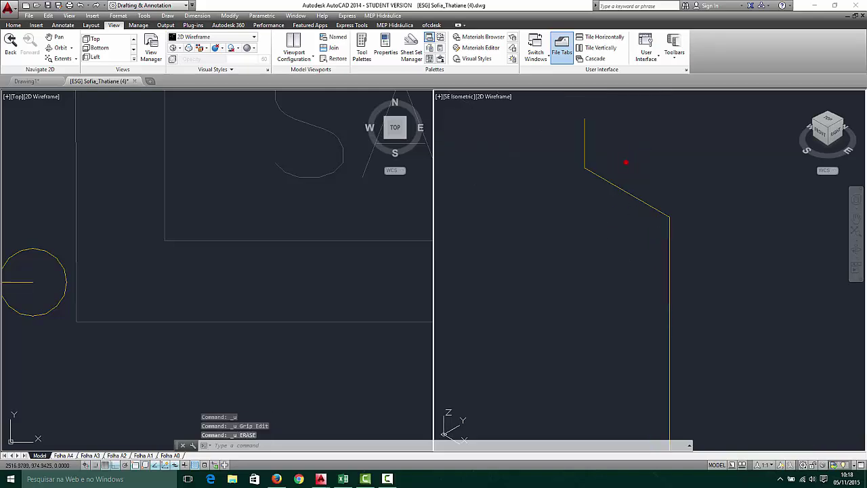
click(595, 223)
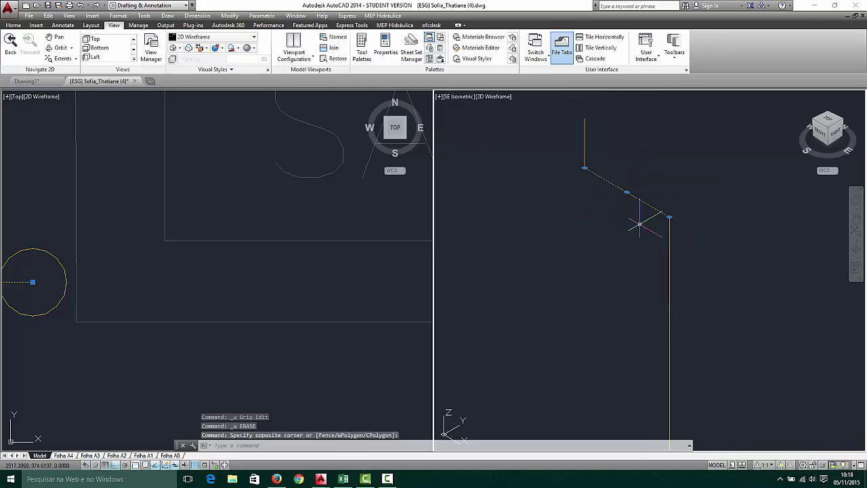
key(Escape)
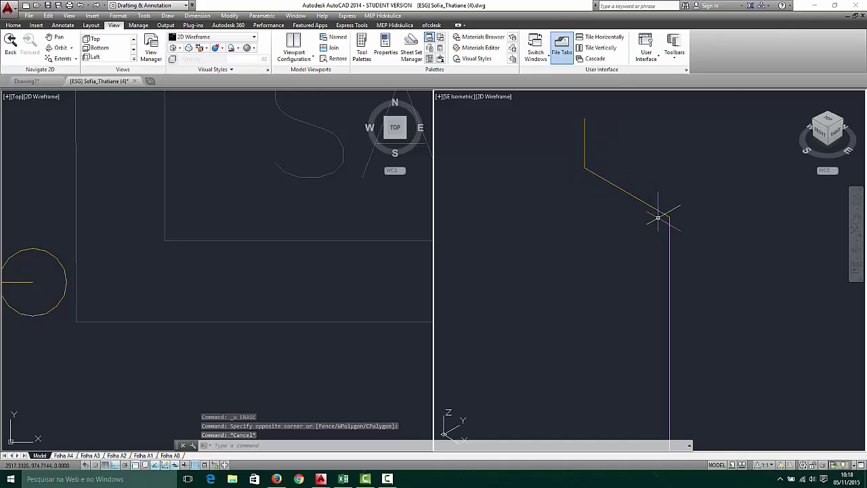
click(646, 166)
click(617, 242)
key(Delete)
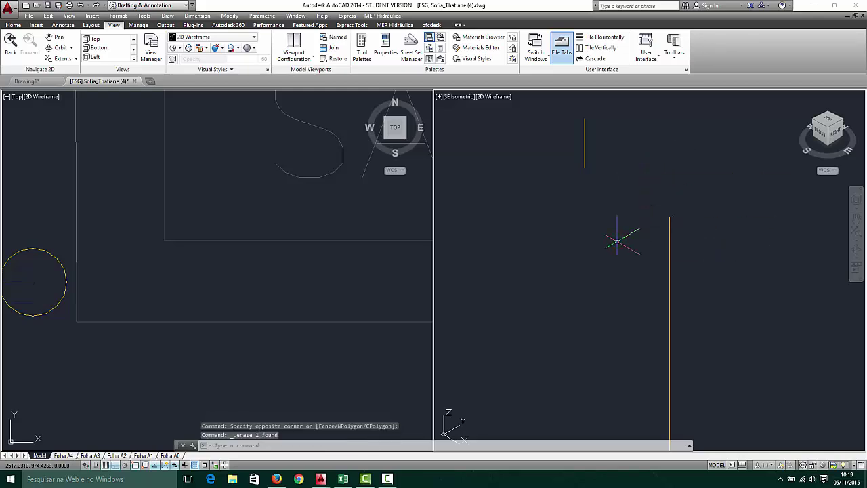
Stretch the top end of the SALA-side vertical line down by .6 along Z
click(669, 220)
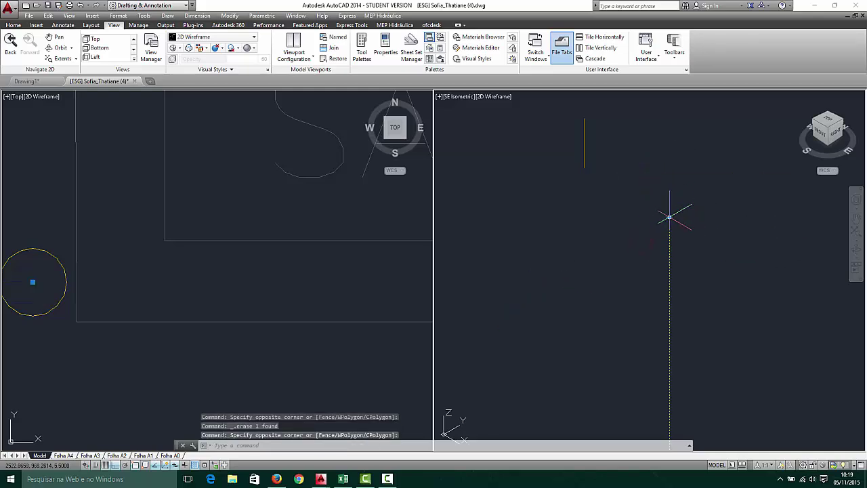
click(669, 217)
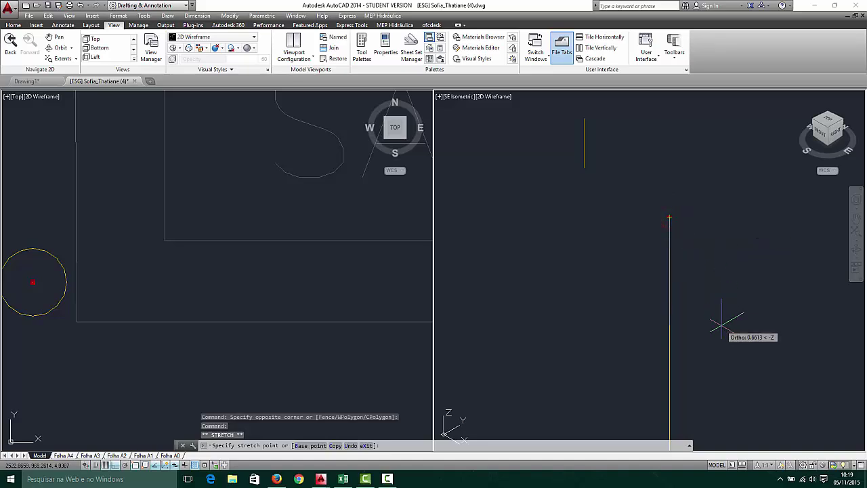
text(.6)
key(Return)
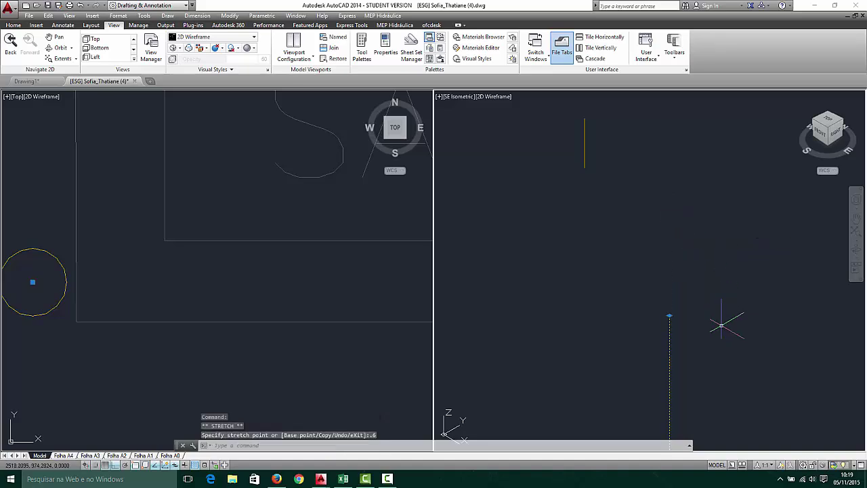
key(Escape)
With Ortho turned off, draw a line from the stub's bottom end to the lowered top of the SALA-side vertical line
key(Return)
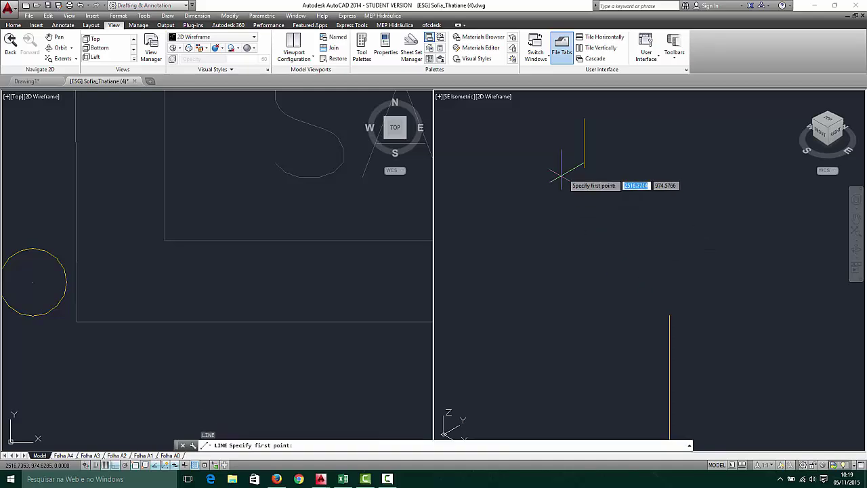
click(583, 166)
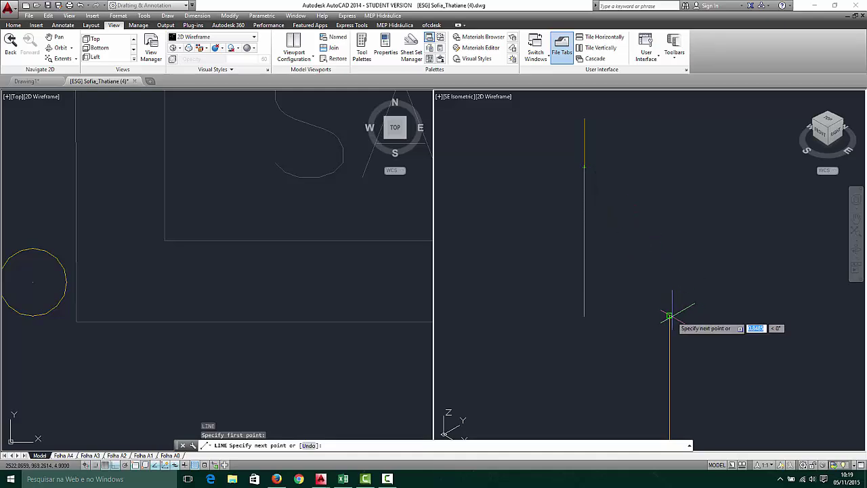
key(F8)
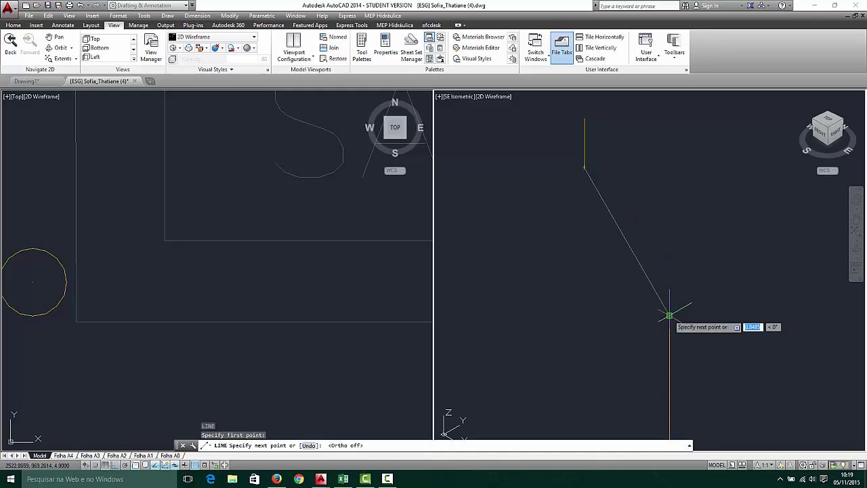
click(670, 315)
key(Escape)
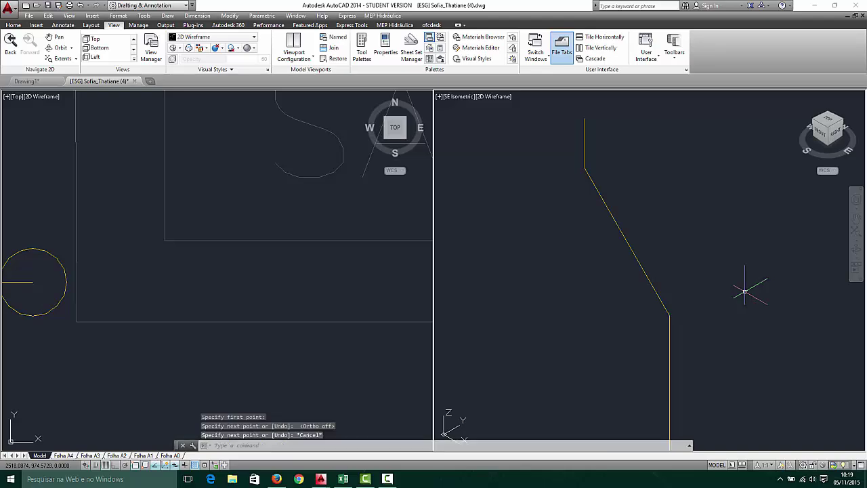
Examine the complete offset downpipe between the roof and the ground floor in the isometric view
scroll(641, 262, down, 3)
scroll(641, 261, down, 3)
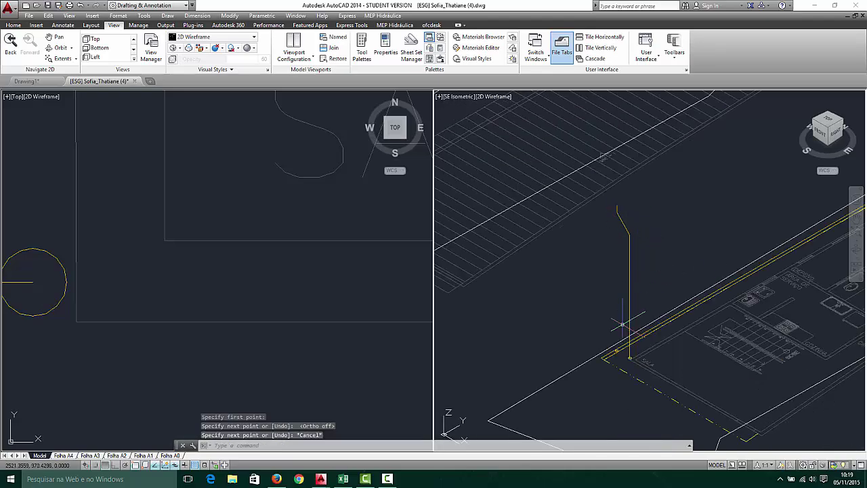
scroll(617, 218, up, 2)
scroll(626, 206, down, 3)
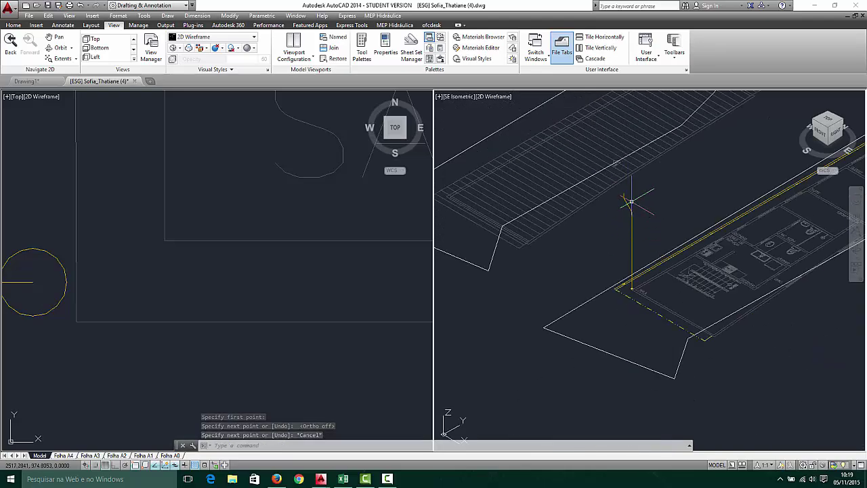
scroll(630, 207, up, 3)
scroll(630, 206, up, 1)
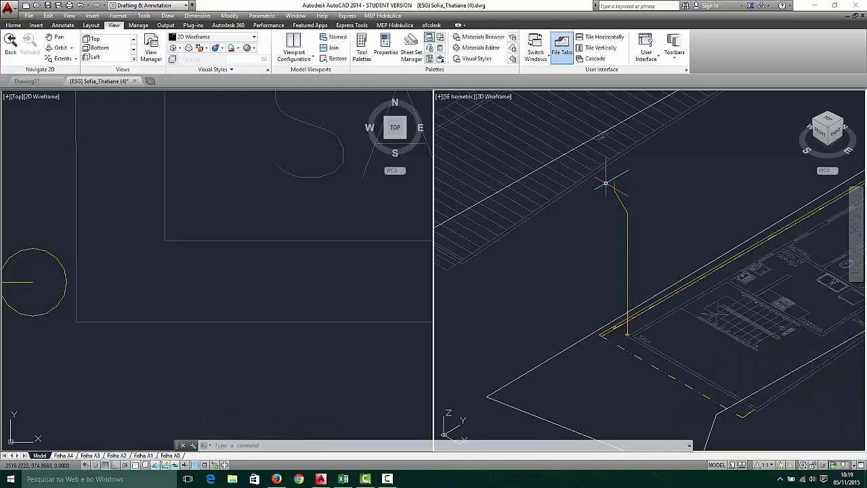
scroll(619, 196, up, 2)
scroll(655, 210, down, 2)
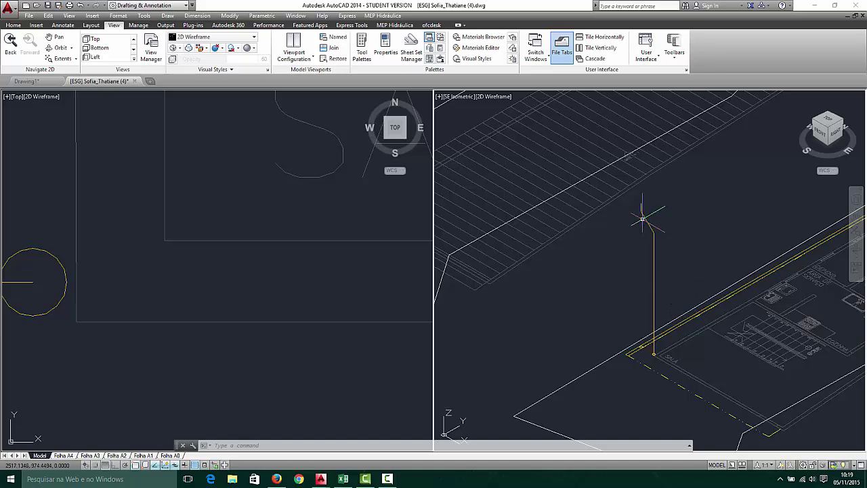
Locate the loose pipe fittings beside the plans in the top view and use Visibilidade to show them in detailed form
click(175, 217)
scroll(228, 221, up, 2)
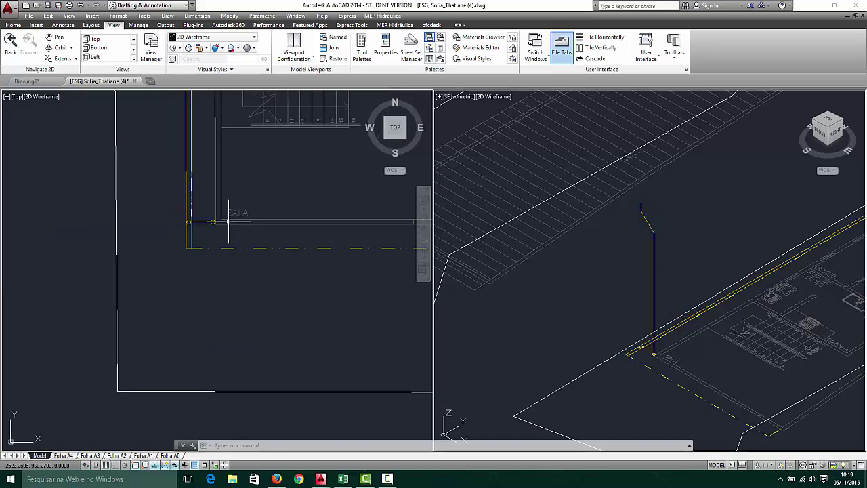
scroll(189, 210, down, 4)
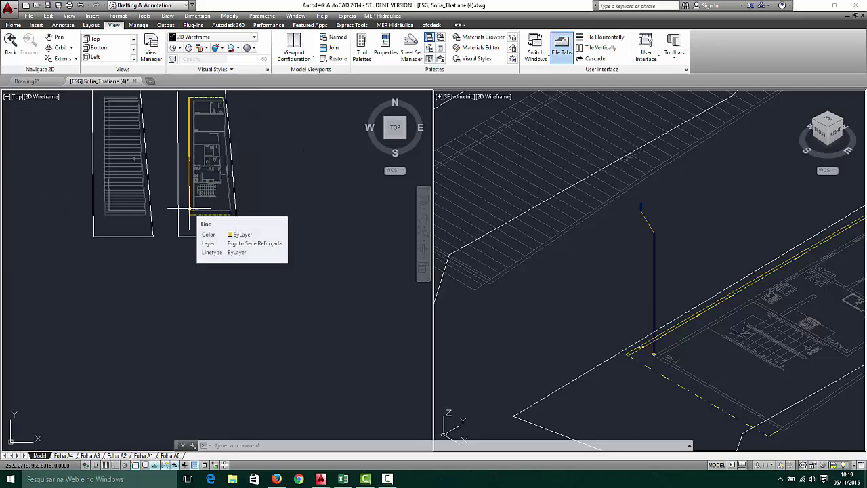
scroll(189, 210, down, 4)
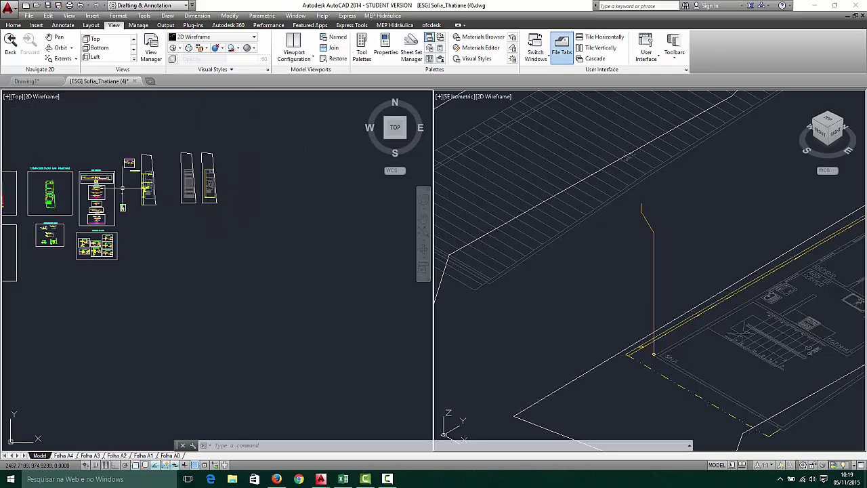
scroll(122, 188, up, 10)
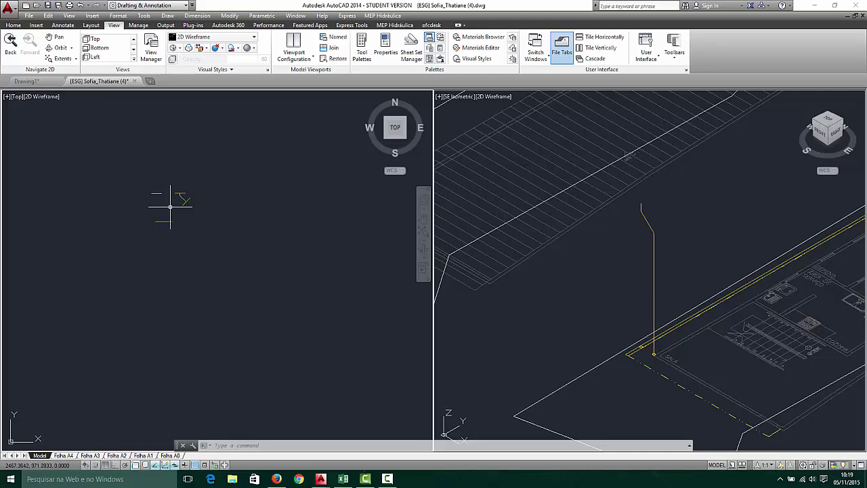
click(177, 174)
key(Escape)
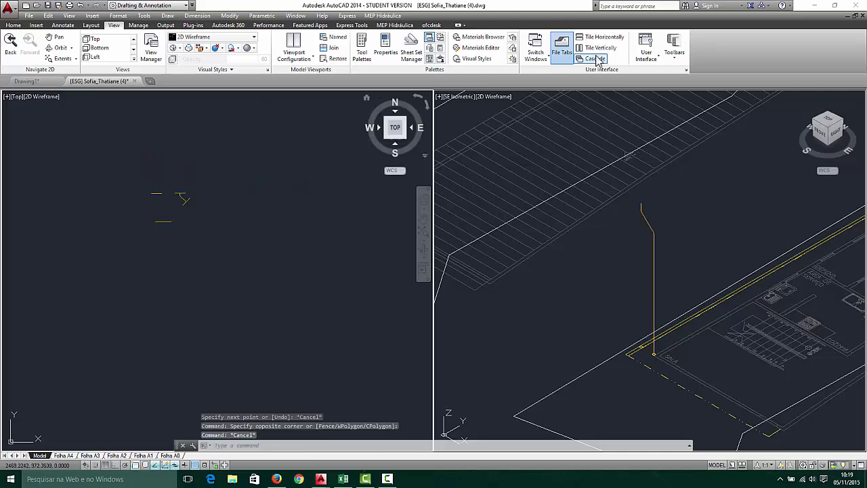
click(378, 25)
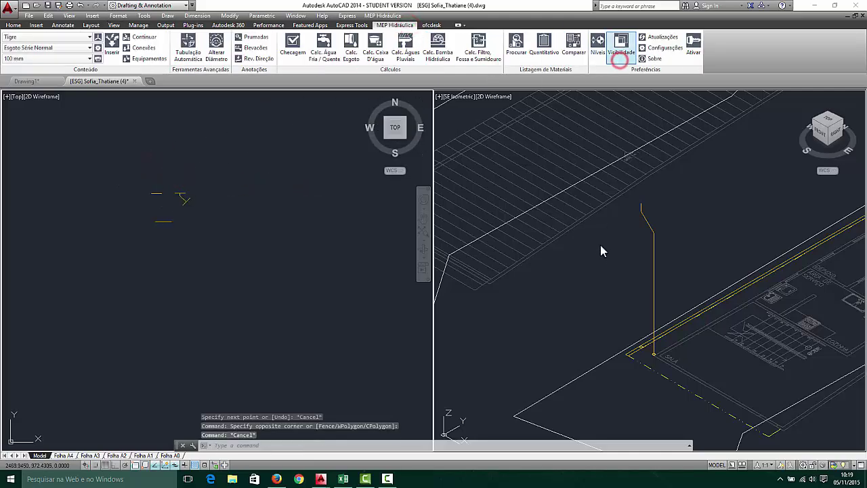
click(621, 48)
click(840, 458)
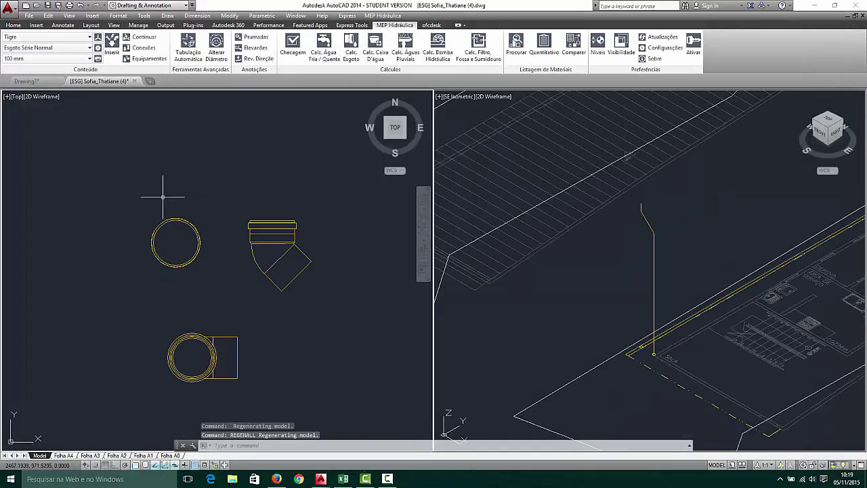
Examine the vertical pipe section and the elbow fittings in their different orientations in the top view
click(73, 161)
click(360, 396)
scroll(306, 280, down, 1)
middle_drag(306, 280, 316, 212)
scroll(316, 212, up, 1)
key(Escape)
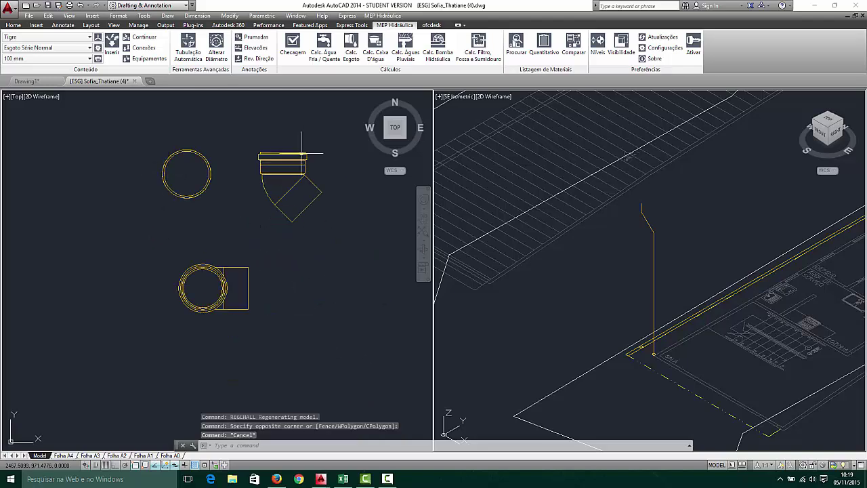
click(313, 134)
key(Escape)
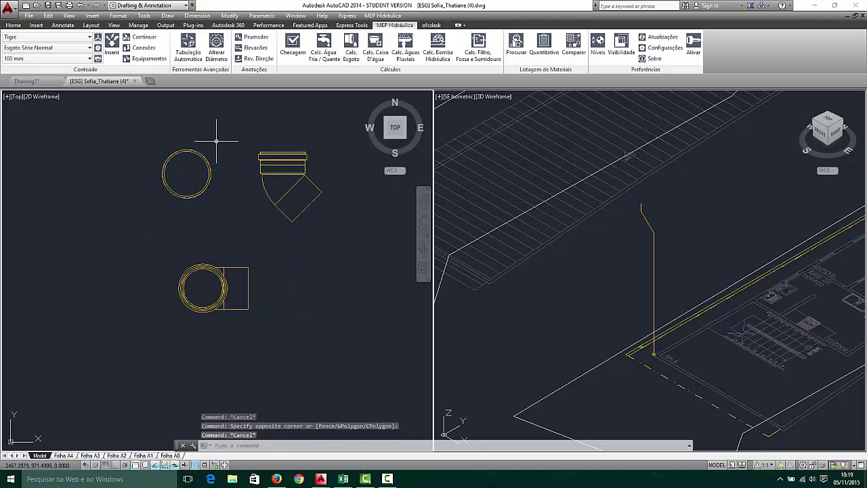
click(216, 141)
key(Escape)
click(236, 223)
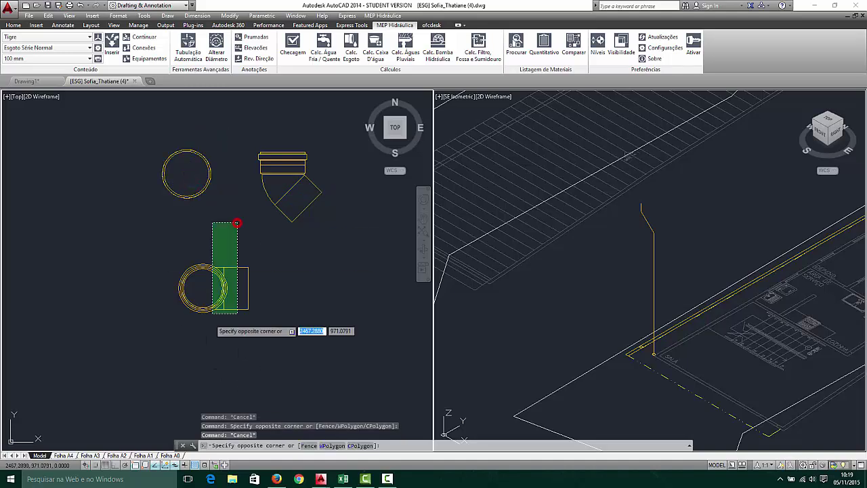
click(212, 313)
key(Escape)
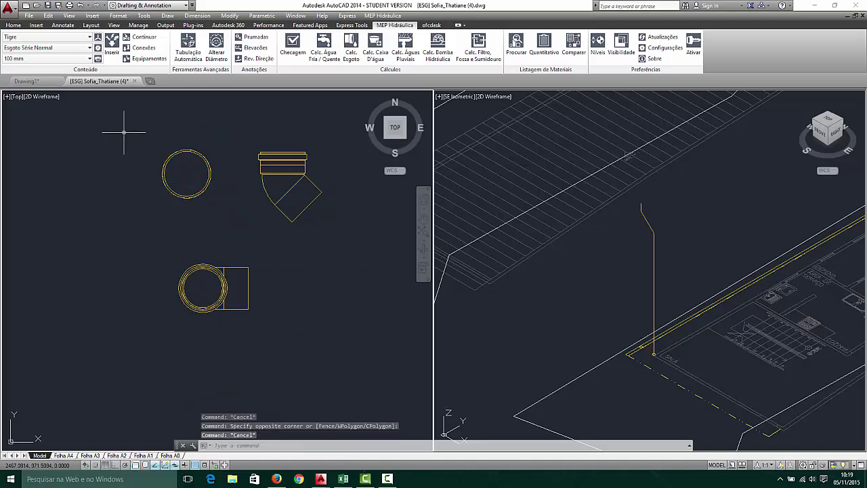
Set the pipe series of the MEP Hidráulica content to Esgoto Série Reforçada
click(89, 58)
click(89, 48)
click(89, 48)
click(61, 117)
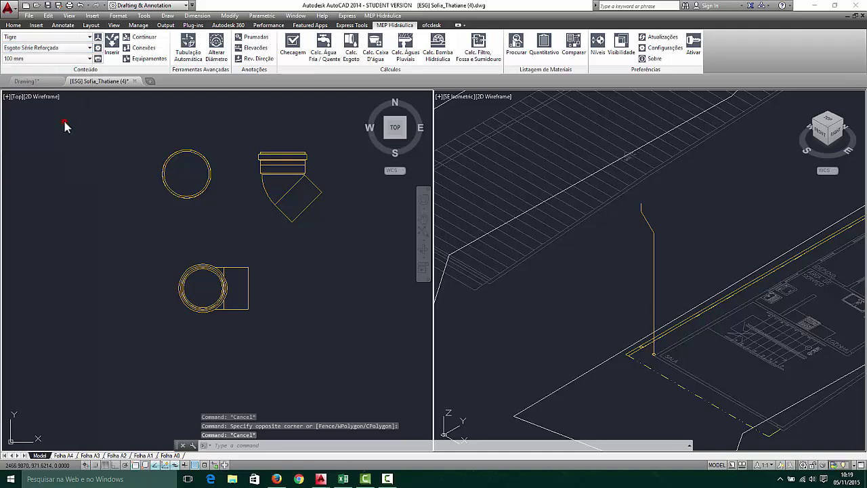
Browse the Tigre Esgoto Série Reforçada fittings catalog, checking the elbows, junctions, couplings, reductions and tees
click(143, 48)
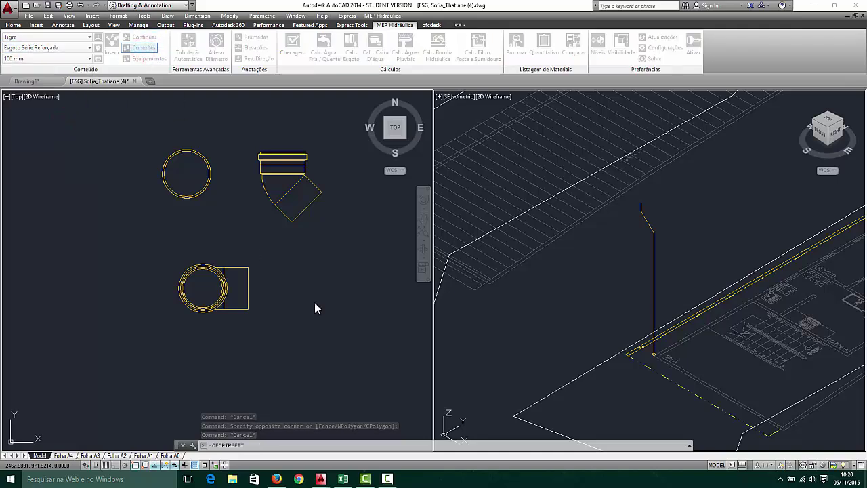
scroll(251, 205, down, 5)
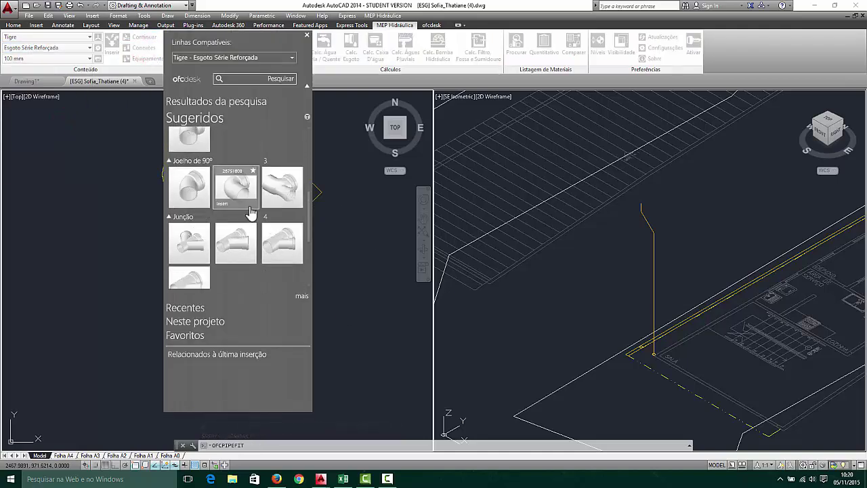
scroll(249, 207, down, 5)
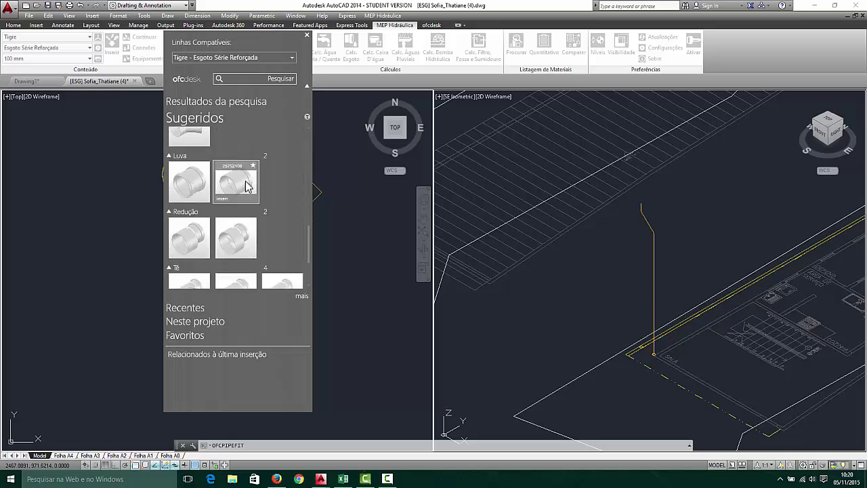
mouse_move(248, 186)
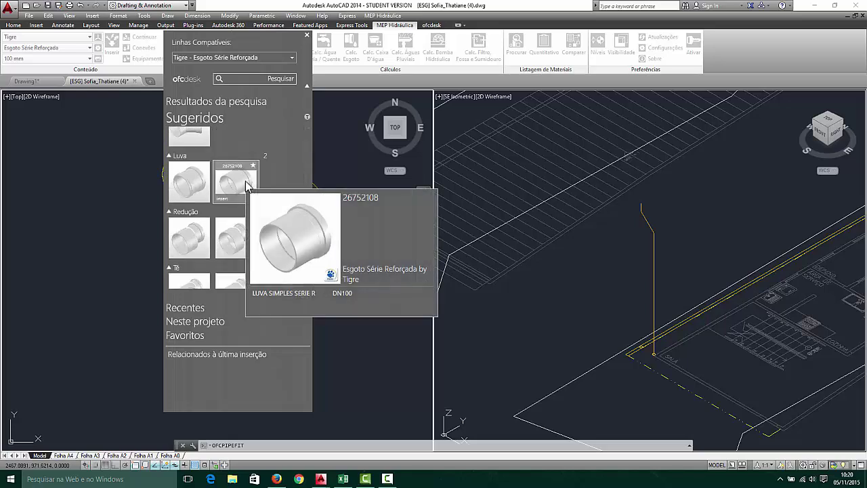
scroll(237, 223, down, 3)
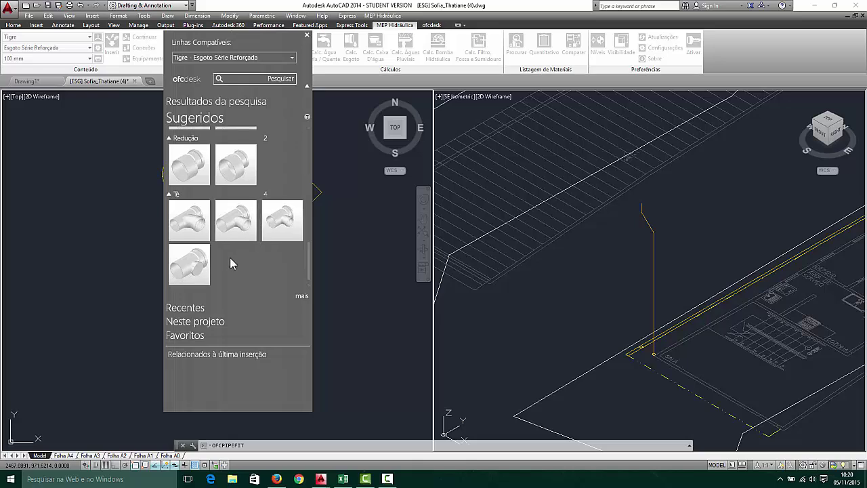
scroll(264, 238, up, 5)
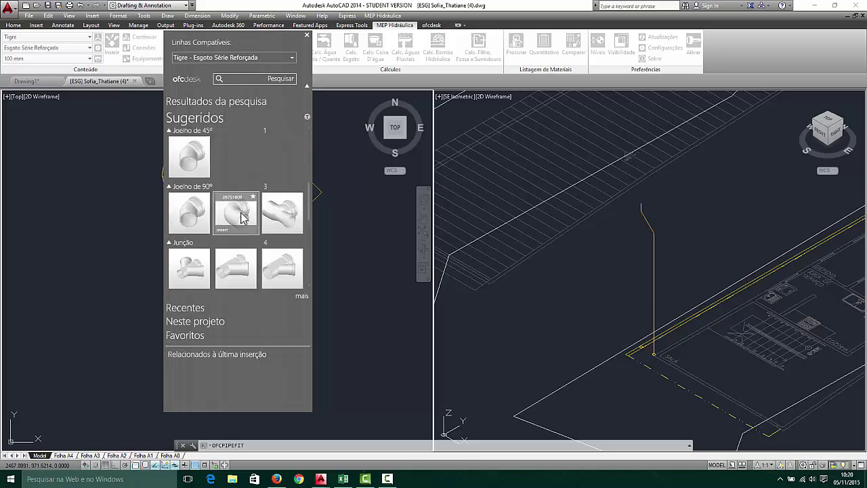
scroll(216, 203, up, 1)
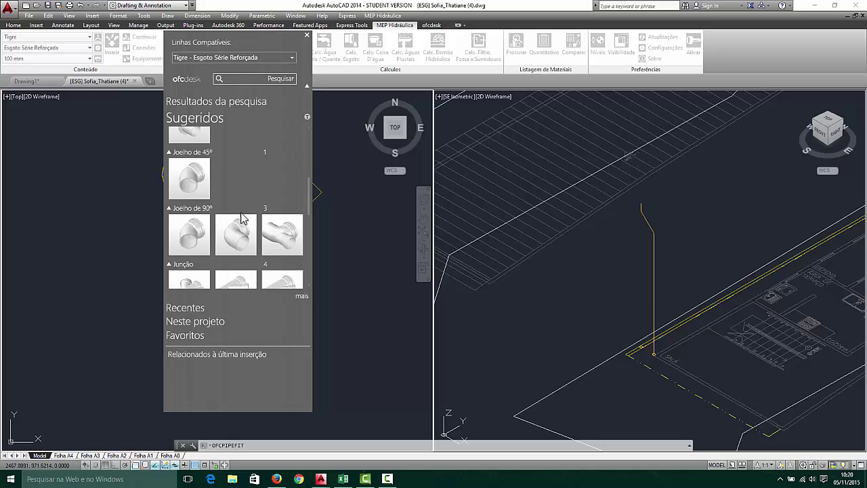
click(306, 35)
Locate the offset downpipe beside the SALA in the top view and its upper end in the isometric view
scroll(204, 189, down, 3)
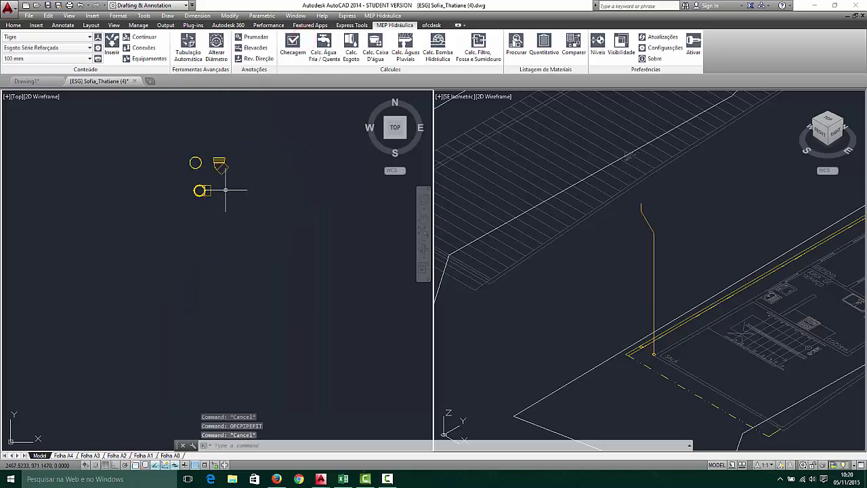
scroll(208, 191, down, 6)
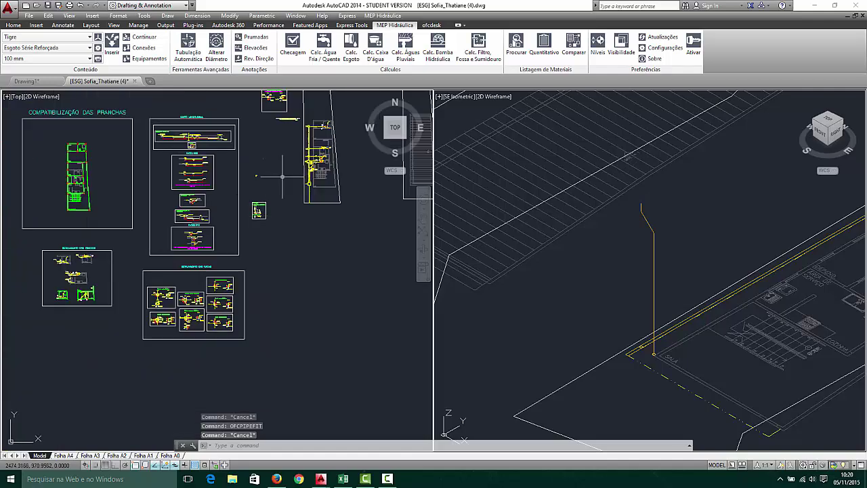
click(287, 254)
scroll(298, 242, down, 3)
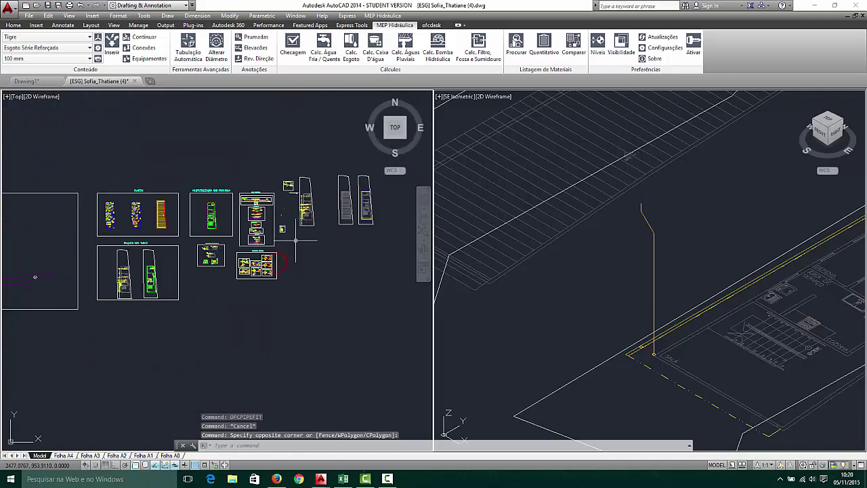
scroll(35, 277, up, 10)
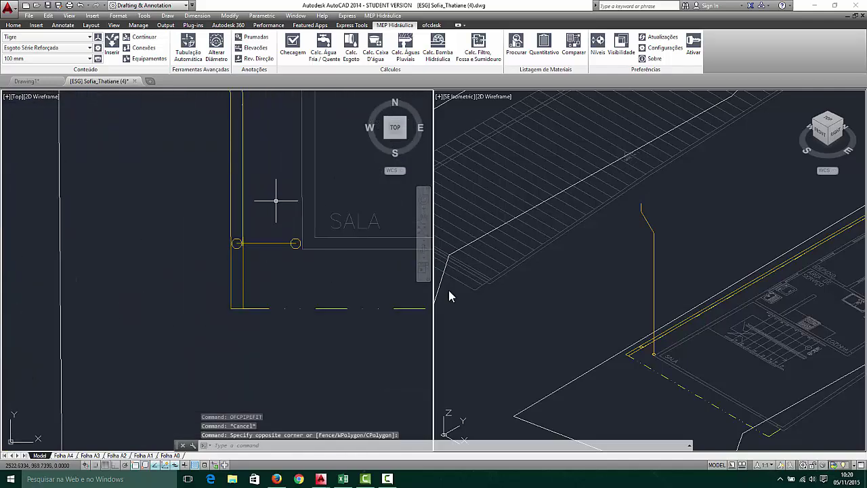
scroll(668, 202, up, 3)
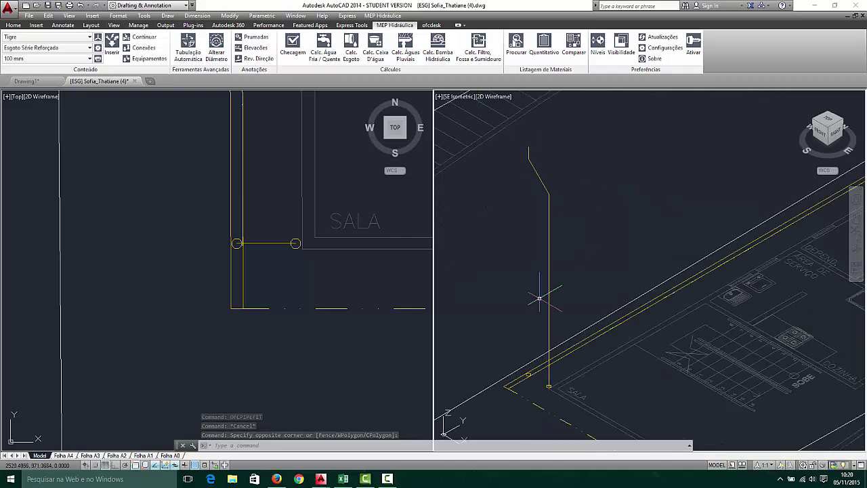
scroll(284, 203, up, 5)
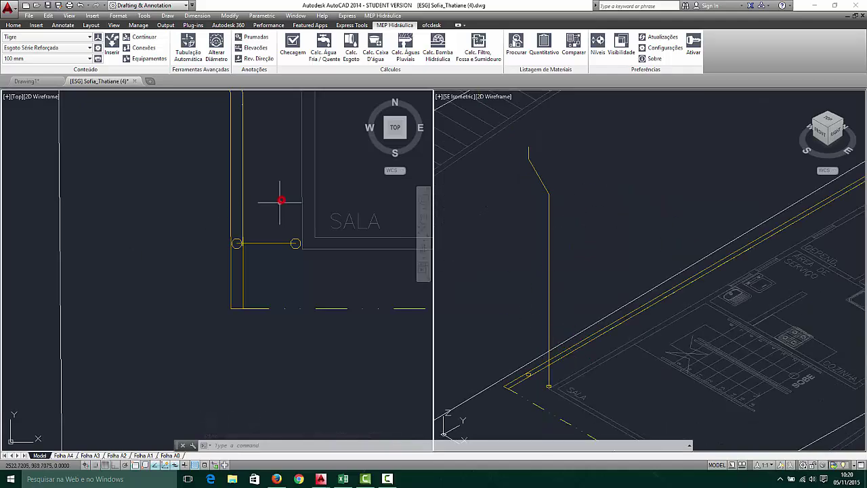
click(570, 140)
scroll(535, 143, up, 5)
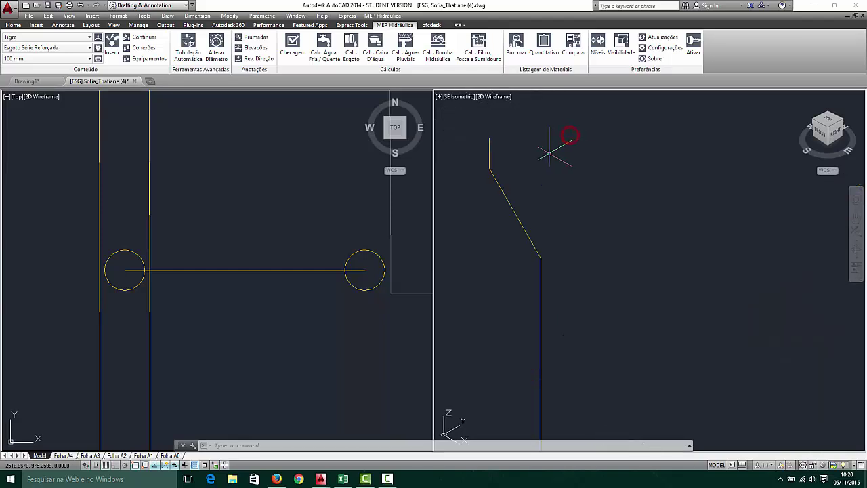
click(386, 478)
click(387, 478)
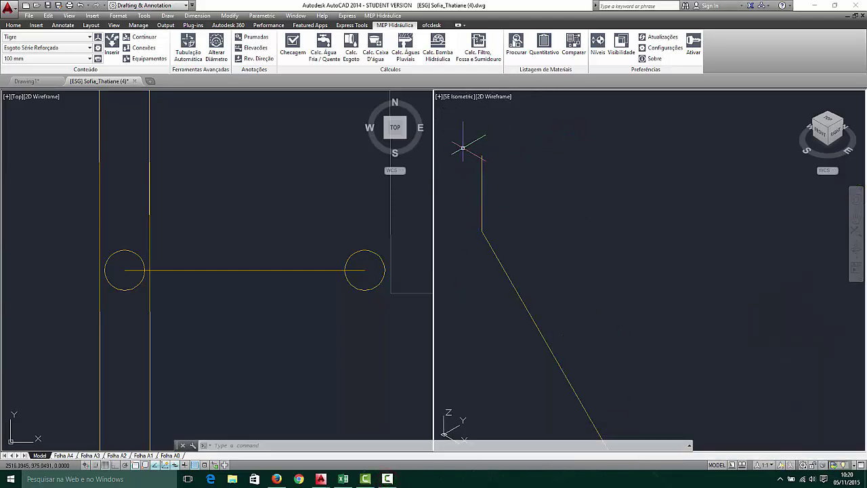
middle_drag(462, 147, 485, 154)
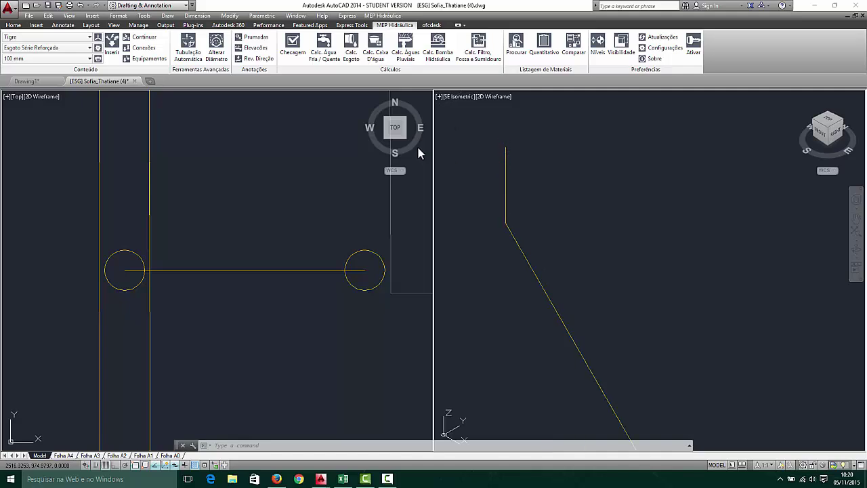
Insert the DN100 Luva Simples Série R coupling (26752108) in its BACK orientation at the downpipe line's upper end, with ortho on
click(141, 49)
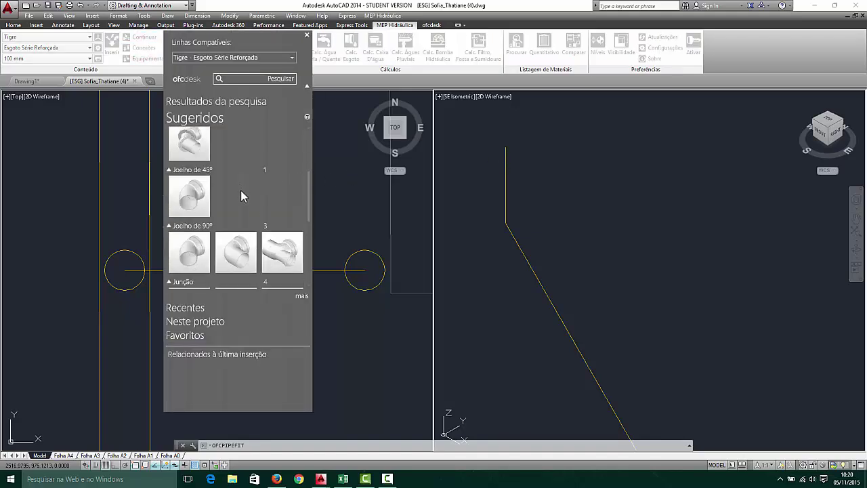
mouse_move(240, 201)
scroll(234, 216, down, 2)
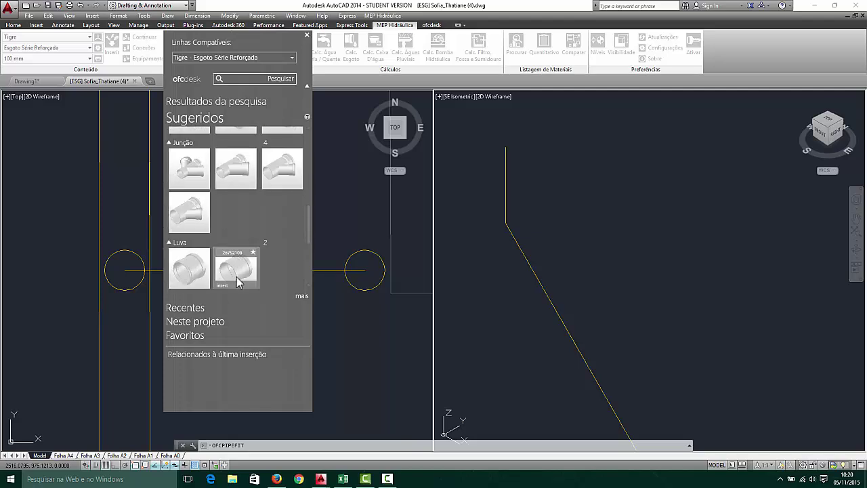
mouse_move(240, 289)
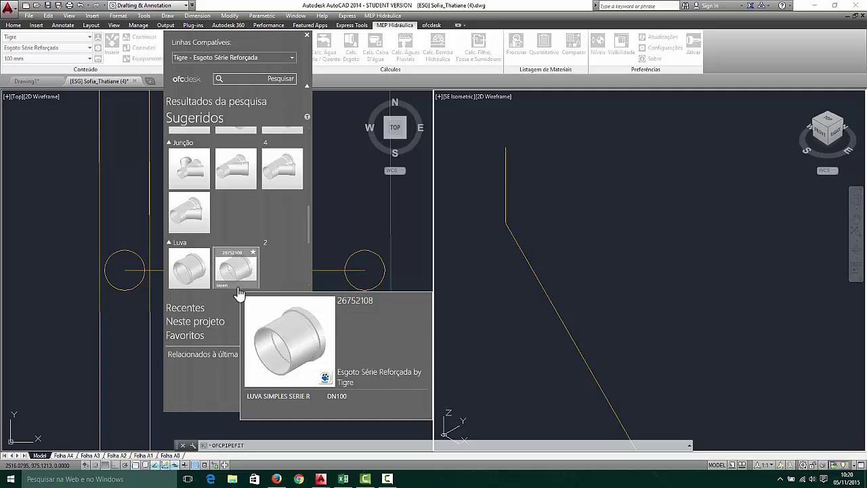
click(239, 291)
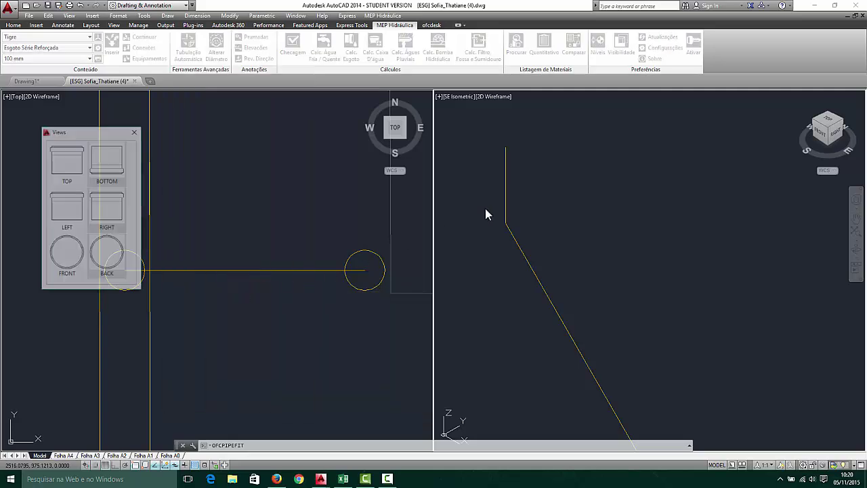
click(112, 259)
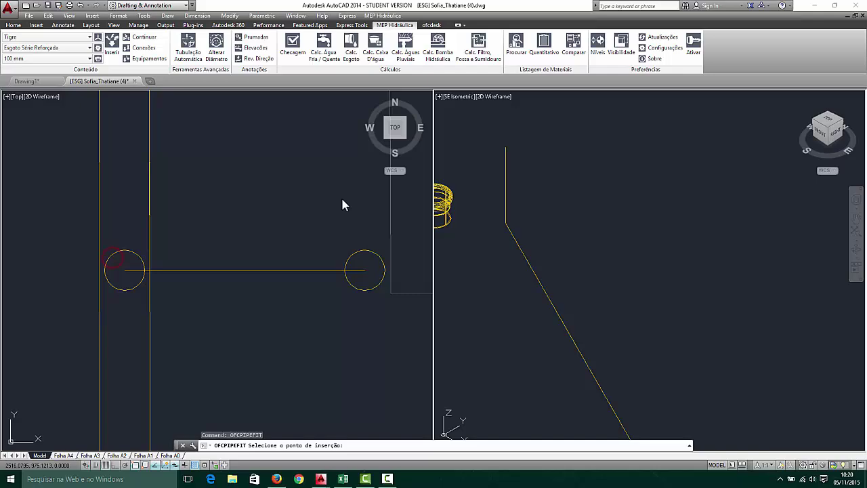
click(506, 150)
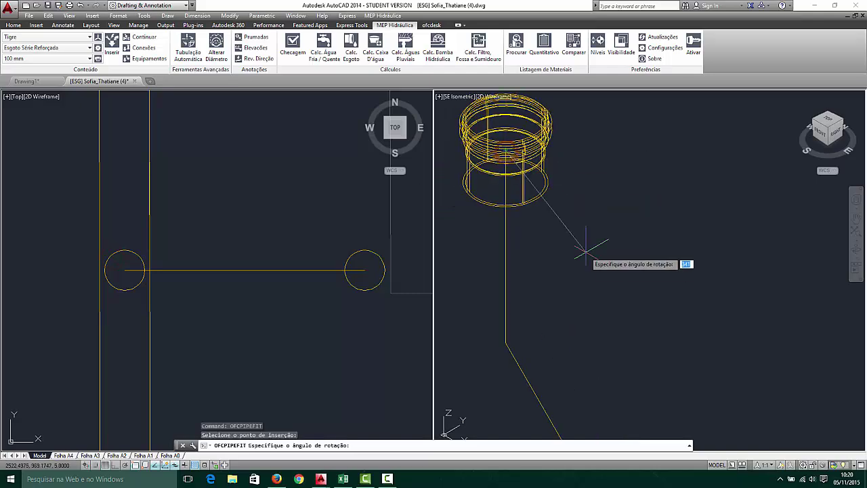
key(F8)
click(505, 342)
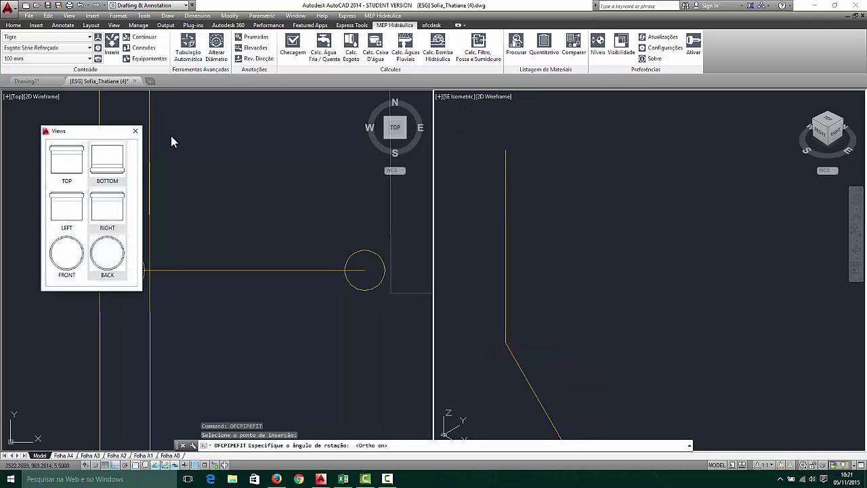
click(138, 133)
key(Escape)
scroll(582, 255, down, 3)
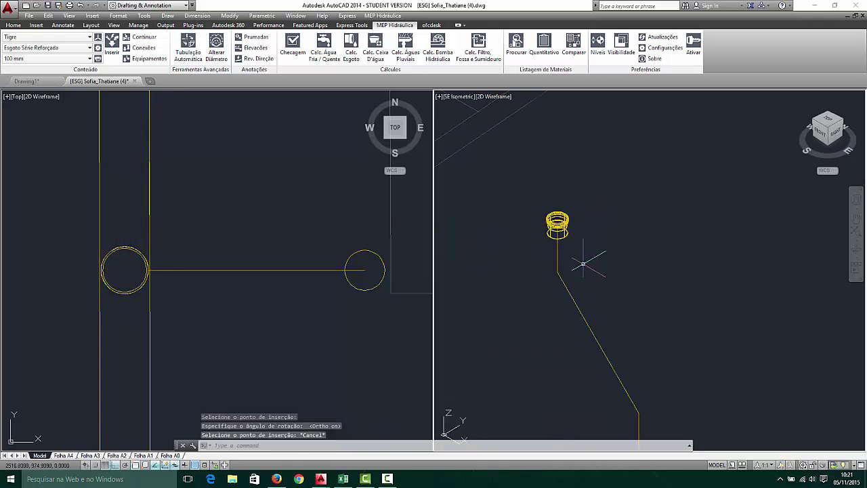
Continue from the coupling with a vertical 100 mm pipe down to the start of the sloped offset line
click(182, 59)
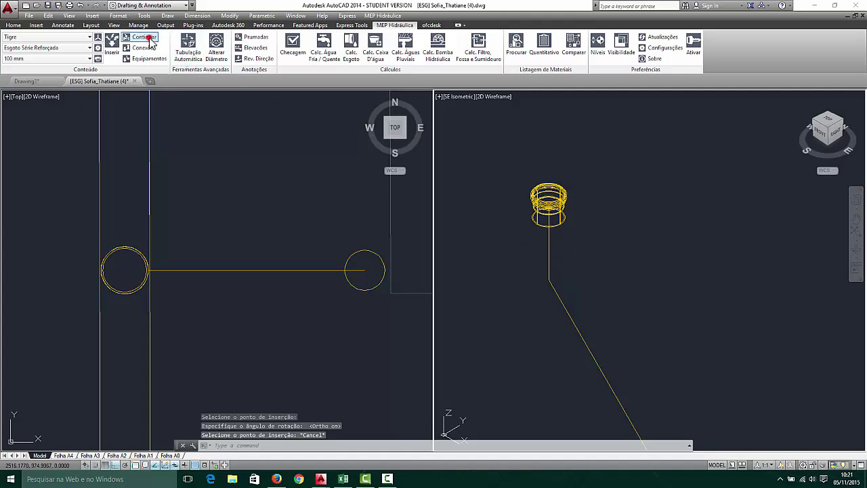
click(542, 223)
scroll(614, 287, down, 3)
scroll(638, 317, up, 3)
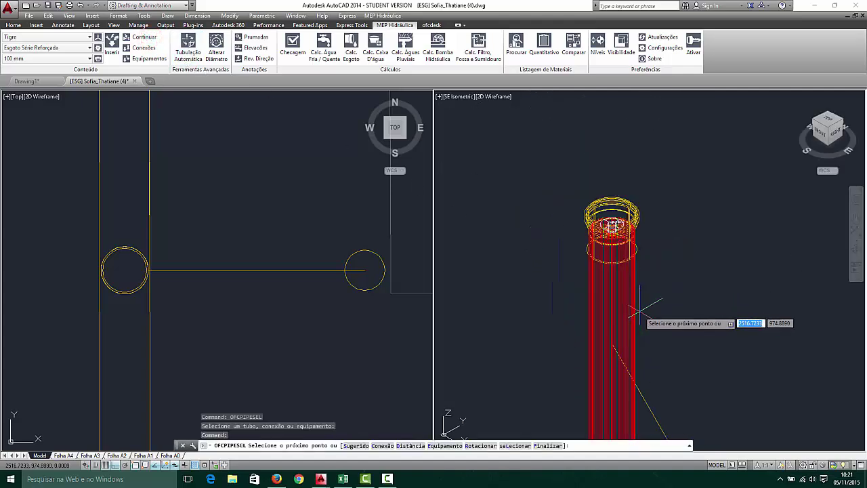
scroll(620, 291, down, 4)
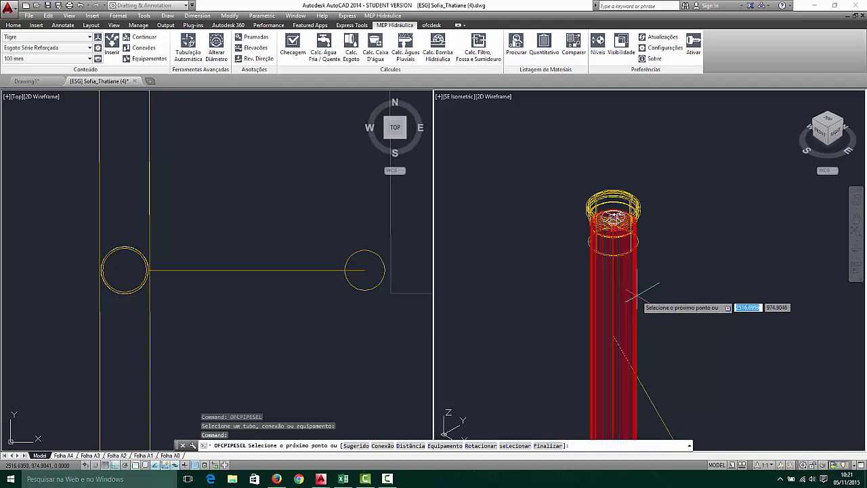
scroll(629, 302, up, 4)
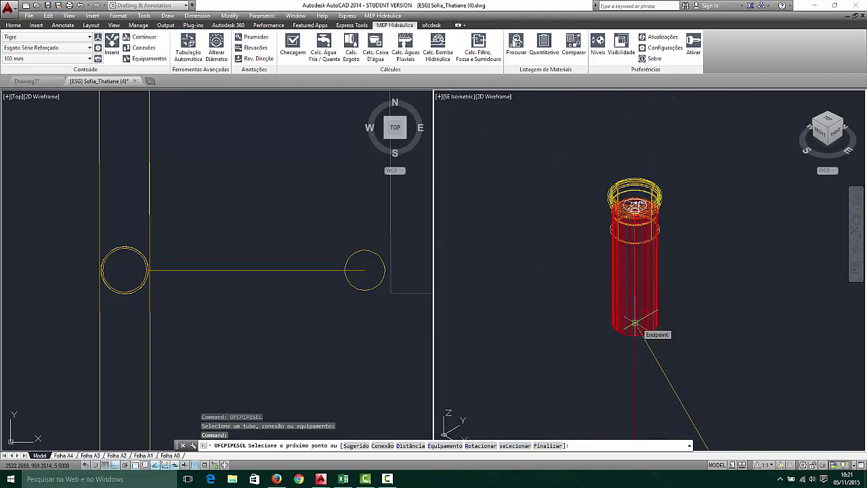
click(635, 323)
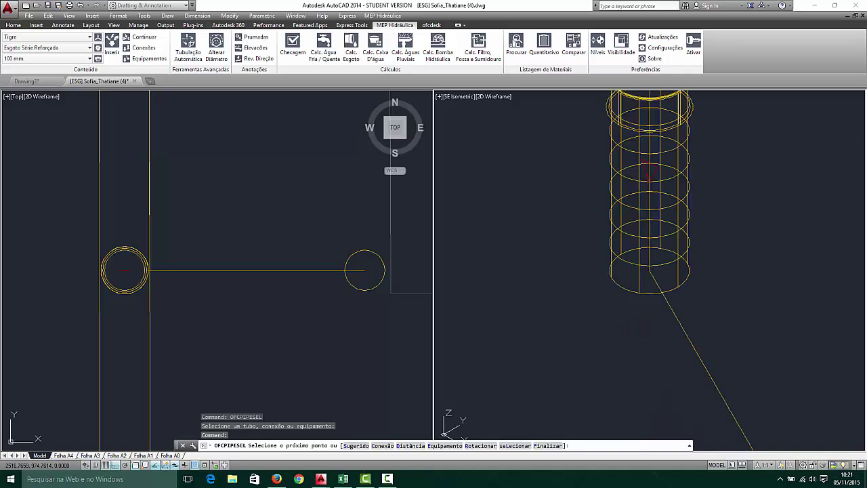
Route the 100 mm pipe along the sloped offset line to its lower endpoint
scroll(629, 284, down, 5)
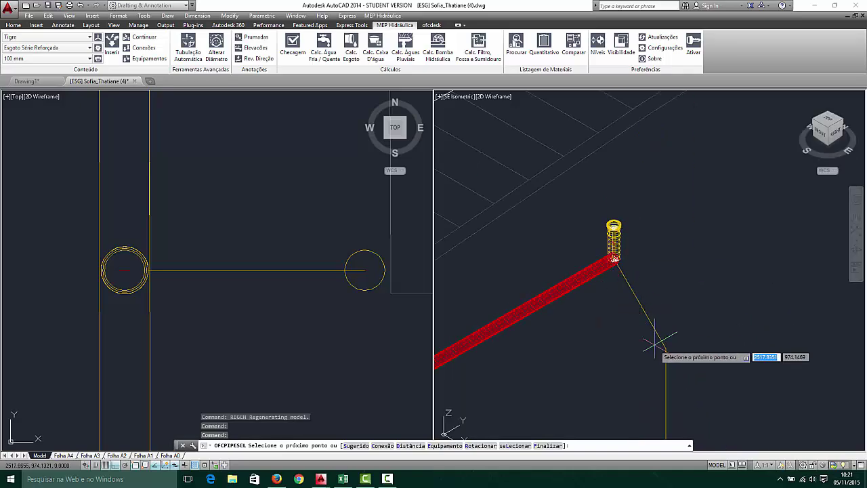
scroll(654, 344, up, 5)
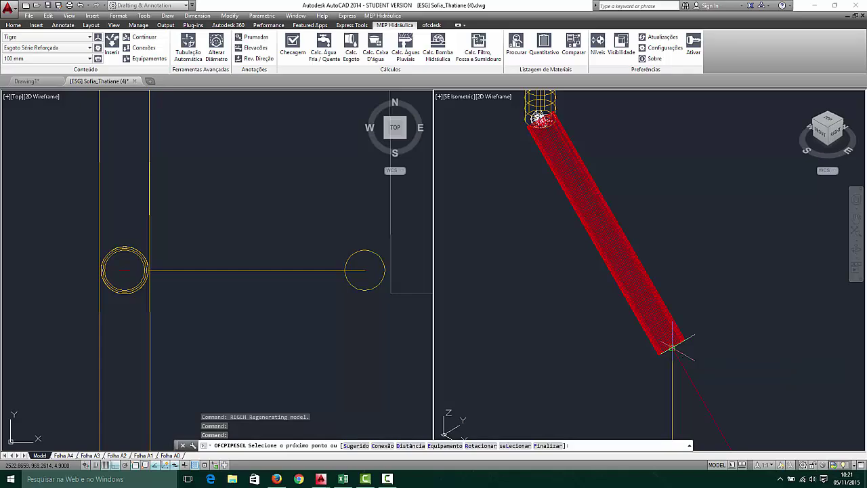
click(671, 348)
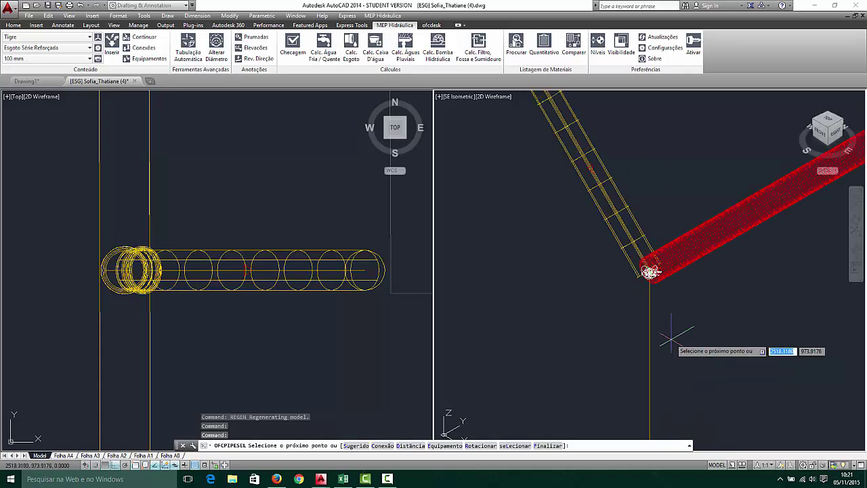
Examine the sloped pipe's joints and the vertical line running down to the SALA in the isometric view
scroll(656, 290, down, 5)
scroll(607, 200, up, 6)
scroll(607, 201, down, 3)
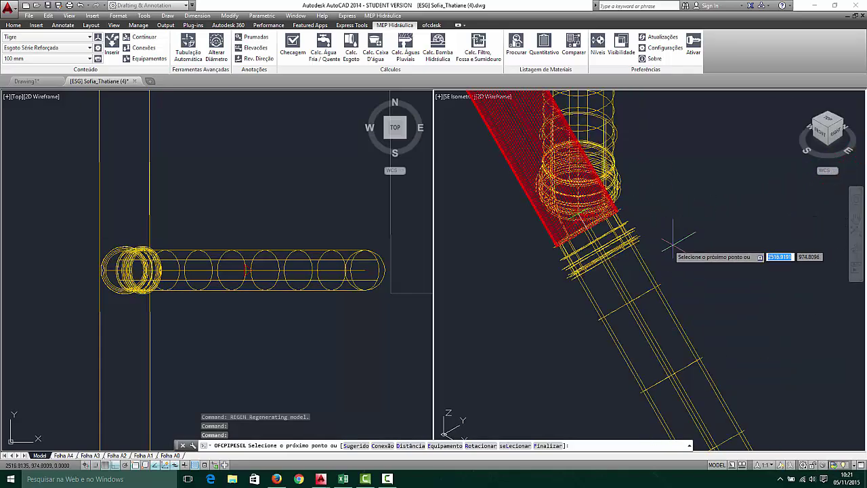
scroll(609, 203, down, 5)
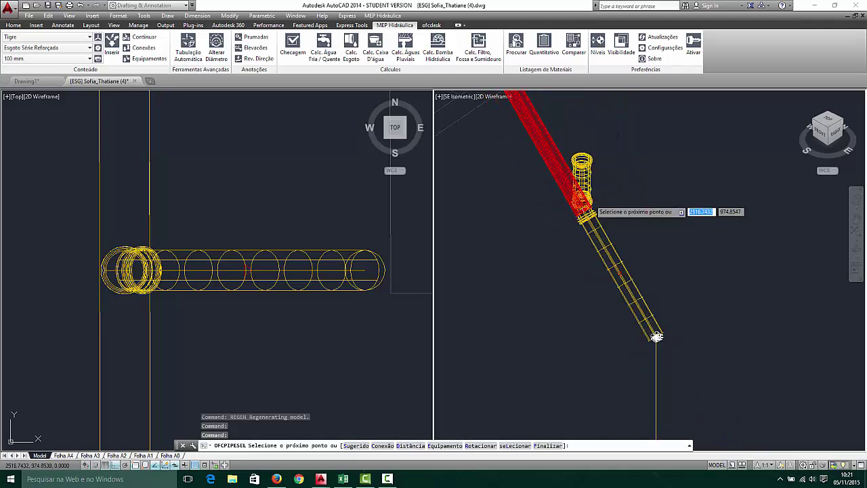
scroll(607, 284, up, 8)
scroll(609, 299, up, 3)
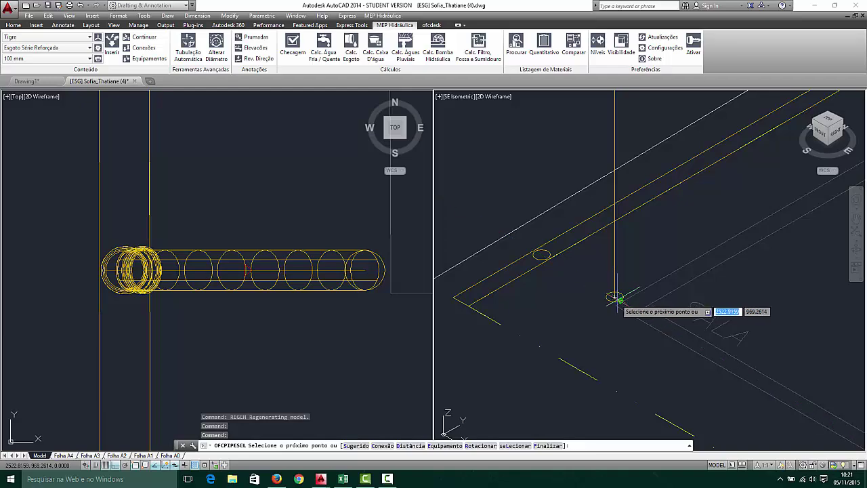
scroll(615, 297, down, 8)
scroll(625, 202, up, 6)
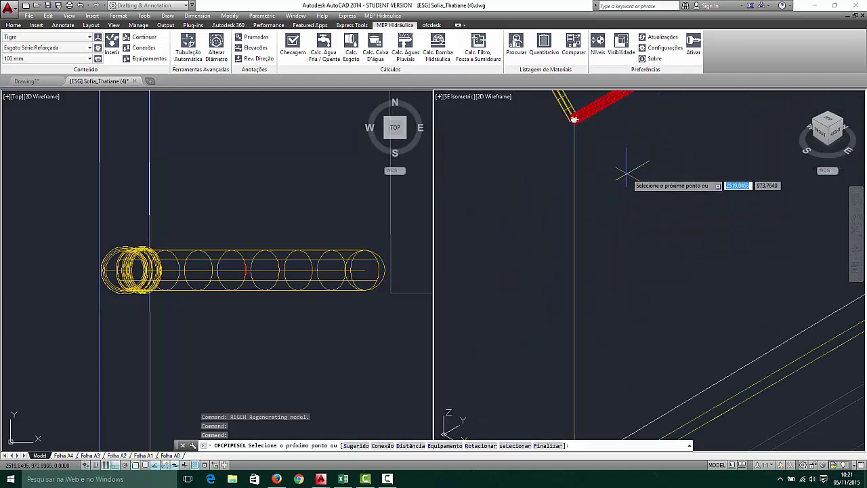
scroll(594, 162, down, 4)
scroll(593, 163, up, 5)
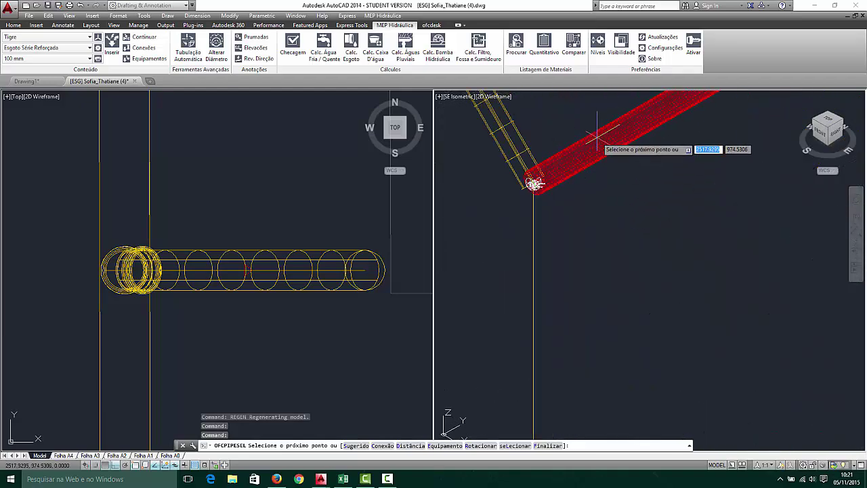
Insert the suggested 45° elbow (Joelho de 45º) at the sloped pipe's lower end, accepting the offered connection point
key(Return)
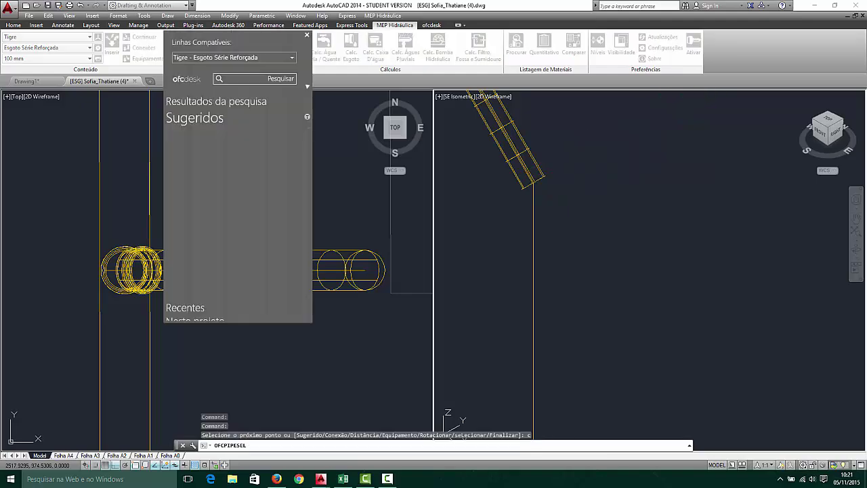
scroll(190, 196, down, 5)
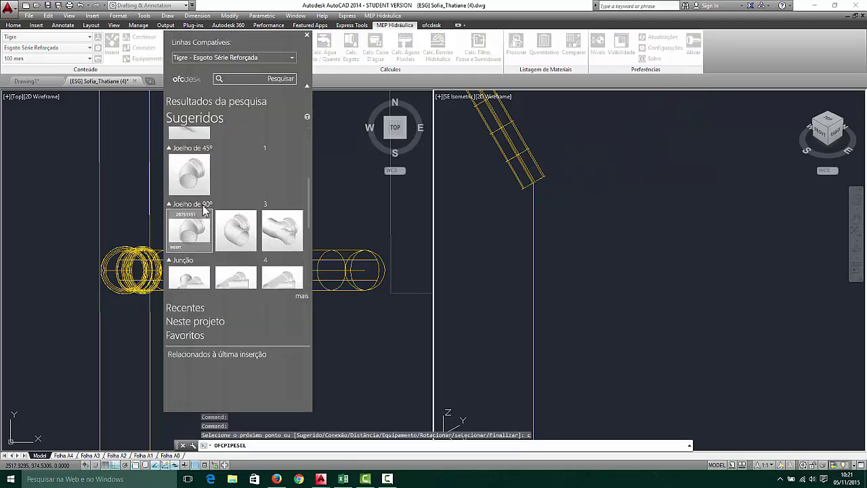
click(192, 192)
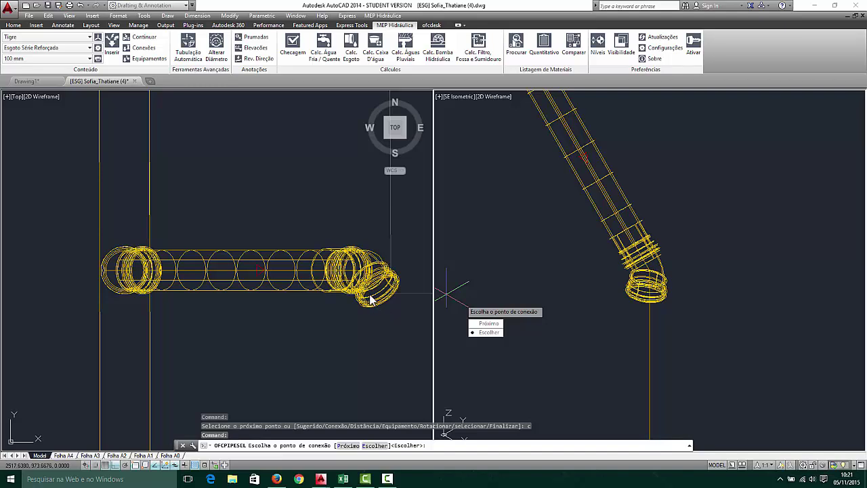
click(497, 332)
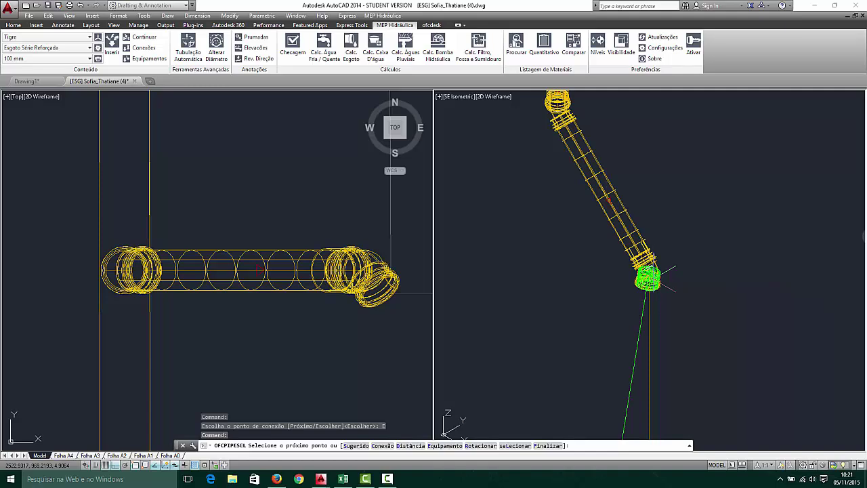
Rotate the 45° elbow about its connected point by 90 and a further 180 degrees so its outlet faces straight down
text(r)
key(Return)
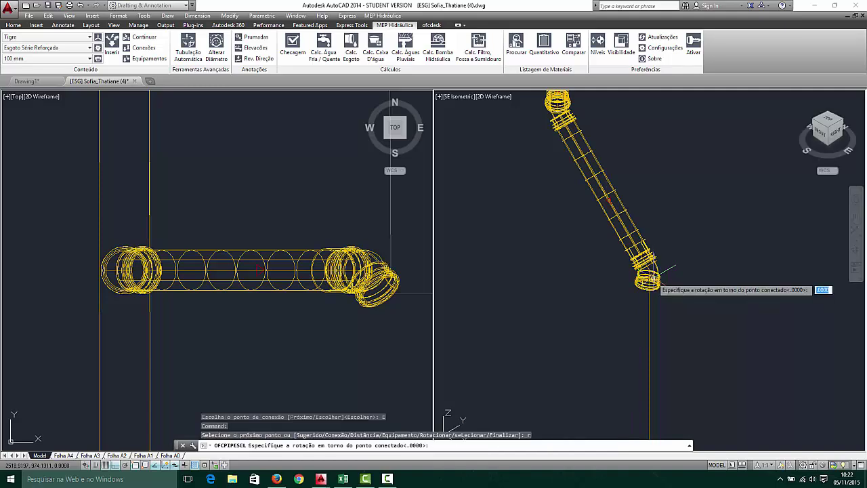
text(90)
key(Return)
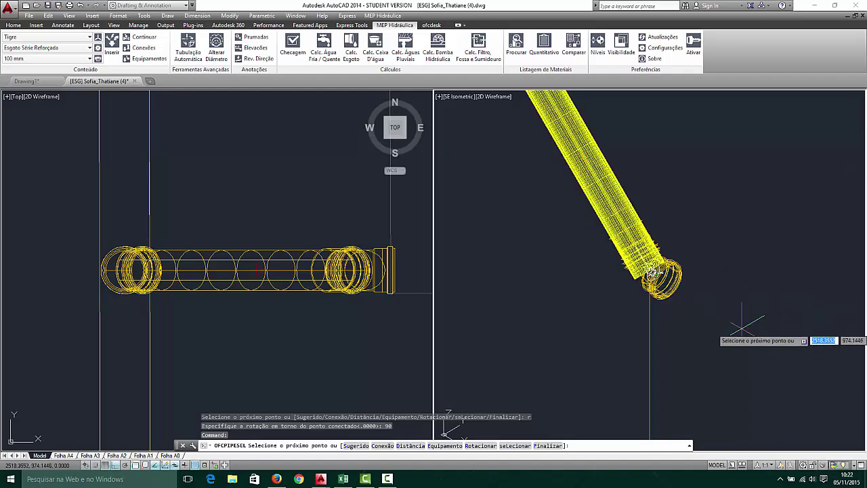
text(r)
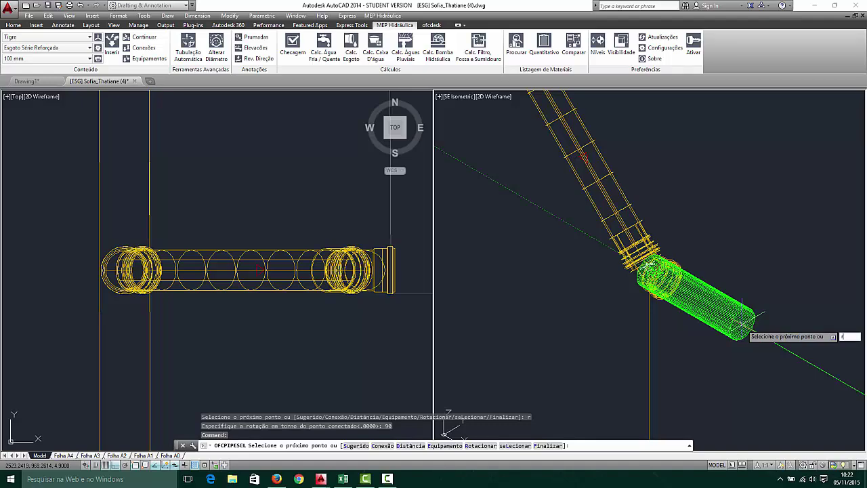
key(Return)
key(Return)
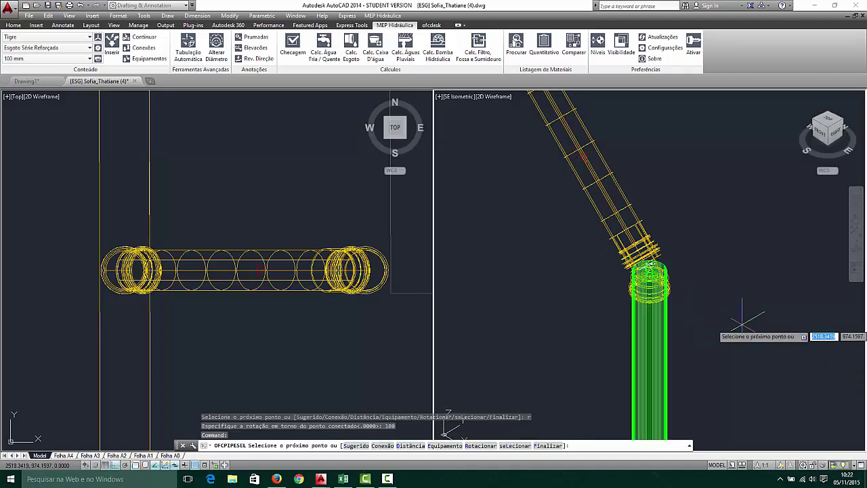
Route the 100 mm pipe vertically from the 45° elbow down to the line's lower endpoint beside the SALA
scroll(671, 290, down, 5)
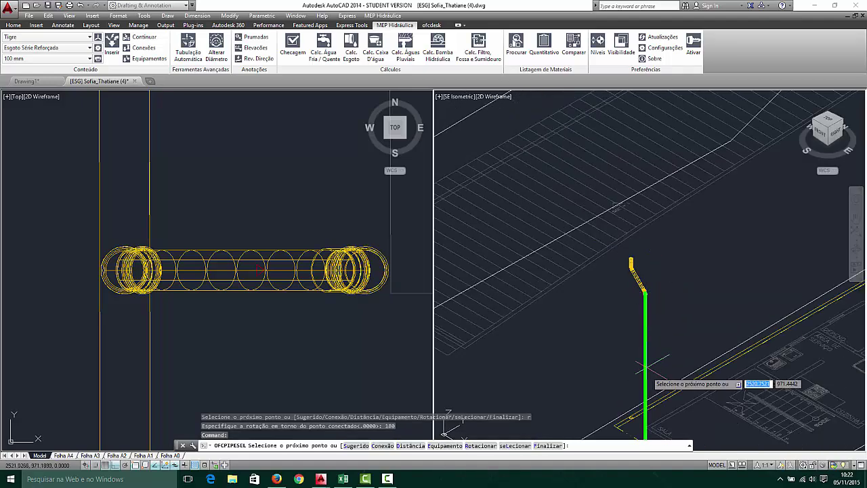
scroll(621, 296, up, 6)
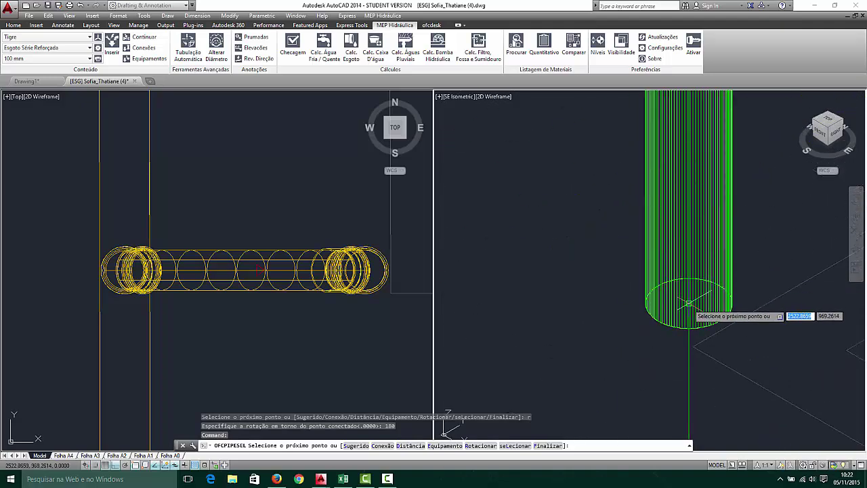
click(688, 304)
Insert the second suggested 90° elbow (Joelho de 90º) at the foot of the vertical pipe, accepting the offered connection point
scroll(688, 304, down, 5)
scroll(642, 301, up, 4)
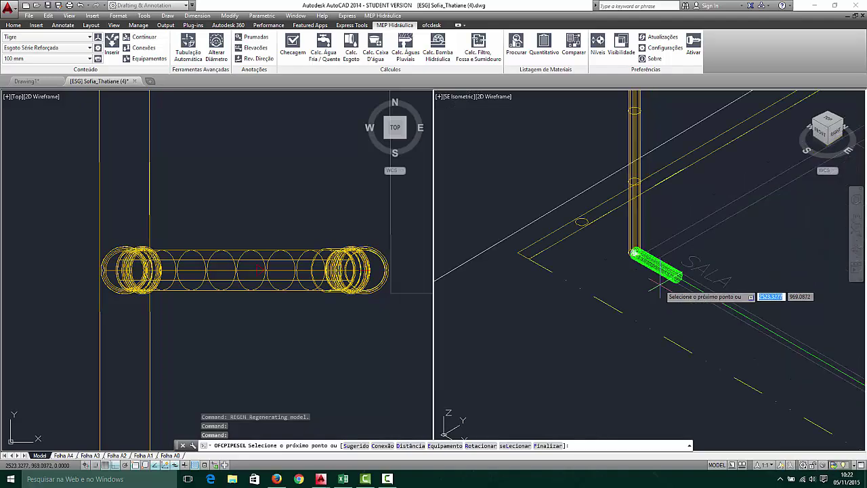
scroll(642, 288, up, 3)
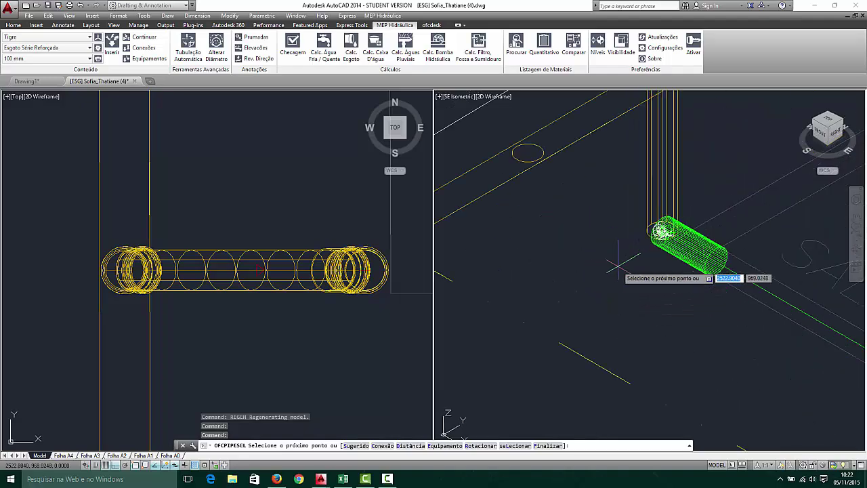
text(c)
key(Return)
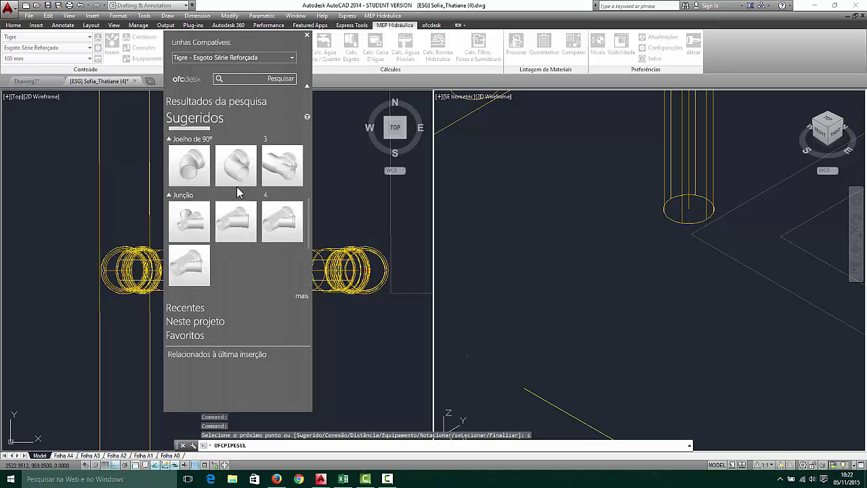
click(239, 183)
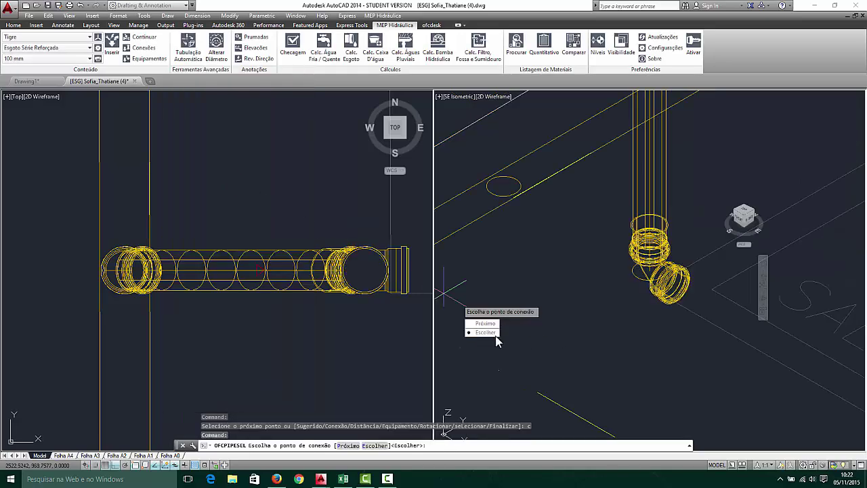
click(493, 333)
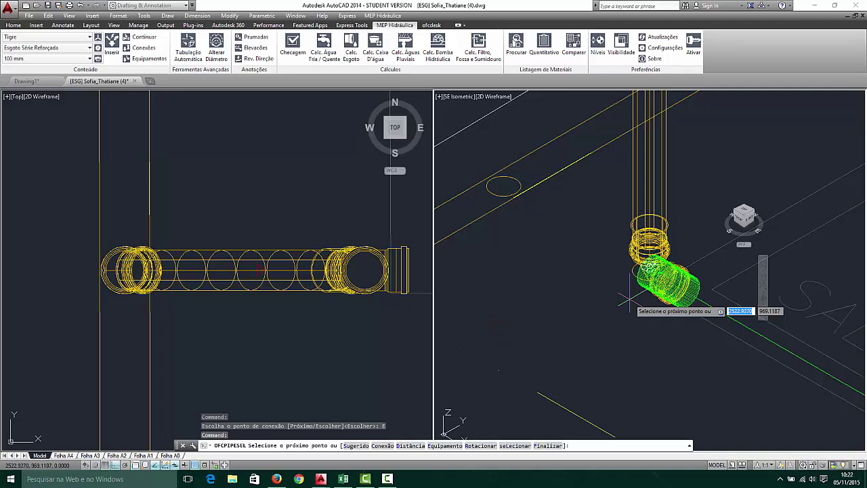
Rotate the 90° elbow by -90 degrees about its connected point and end the pipe routing without adding another pipe
text(r)
key(Return)
key(Return)
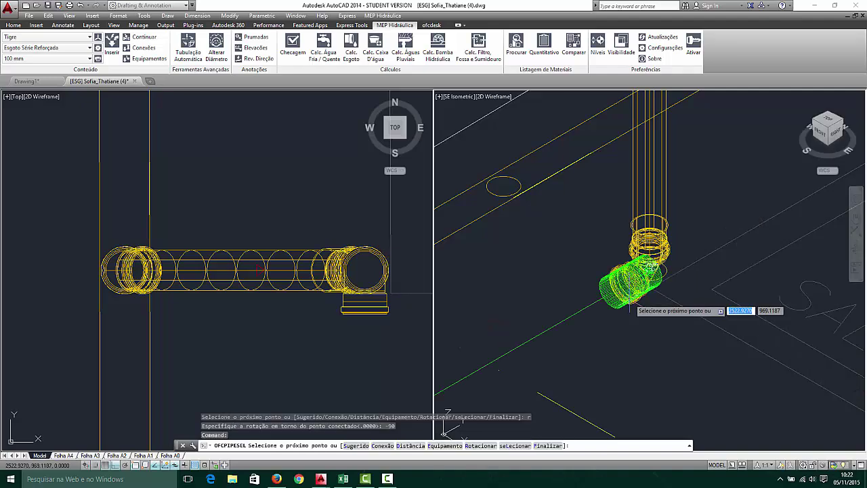
scroll(627, 298, down, 2)
scroll(583, 325, down, 2)
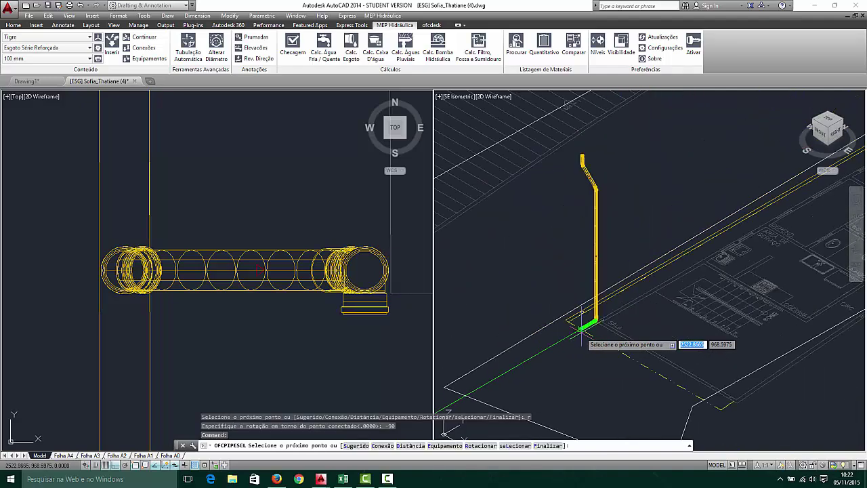
scroll(581, 330, up, 3)
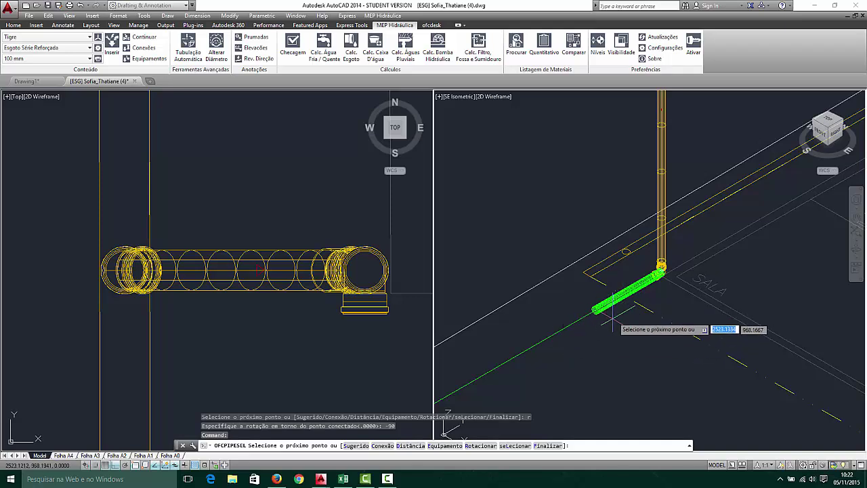
key(Escape)
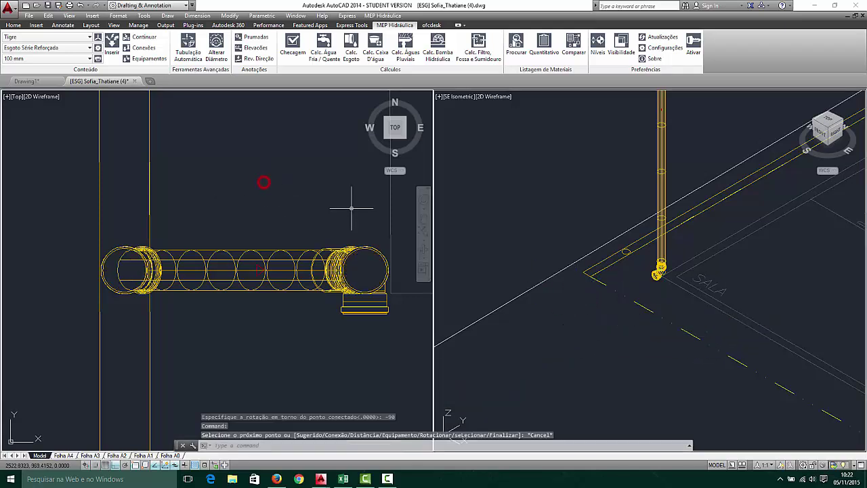
Find the plan detail of Caixa de areia A 40x40cm among the drawing's symbol sheets in the top view
scroll(366, 224, down, 6)
scroll(266, 224, down, 2)
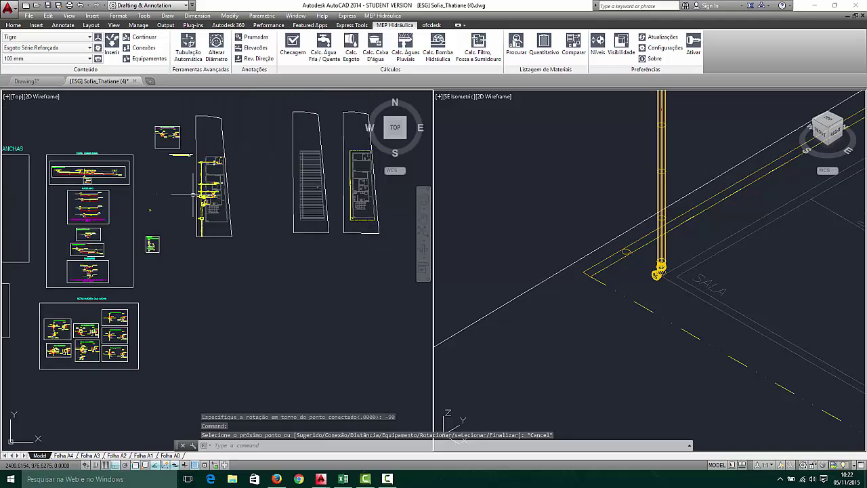
scroll(222, 219, up, 4)
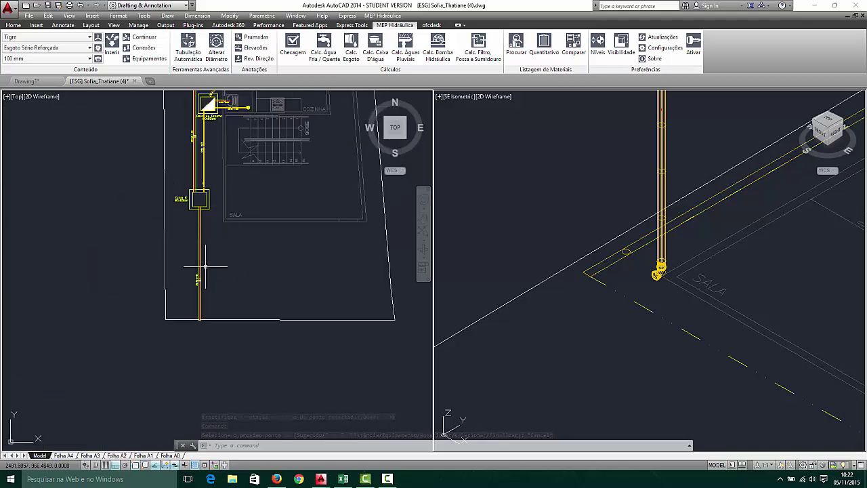
scroll(227, 247, down, 3)
scroll(216, 226, up, 3)
scroll(203, 216, up, 2)
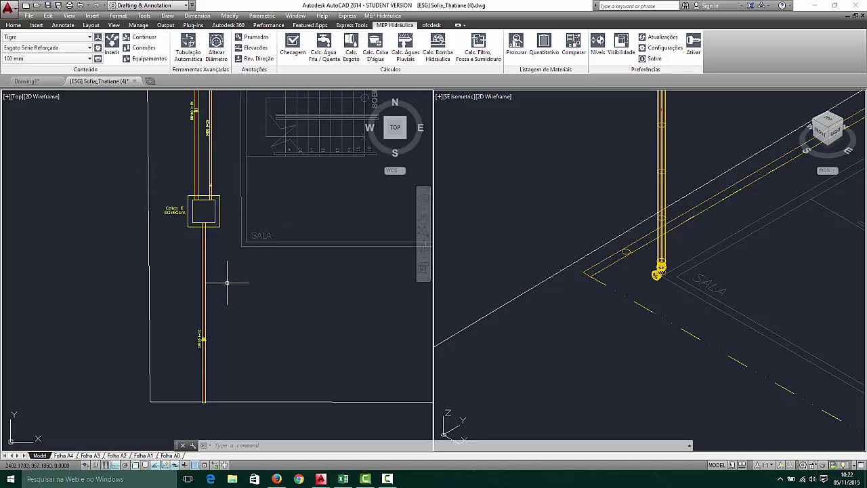
scroll(227, 240, down, 6)
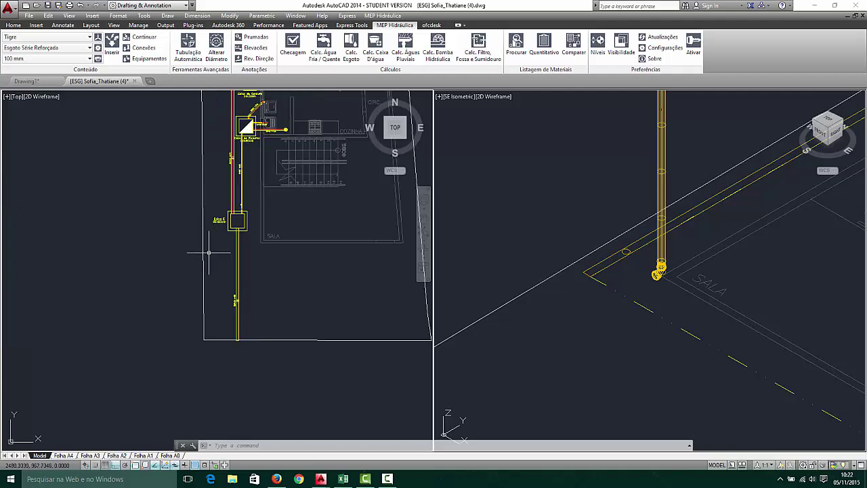
scroll(234, 210, down, 4)
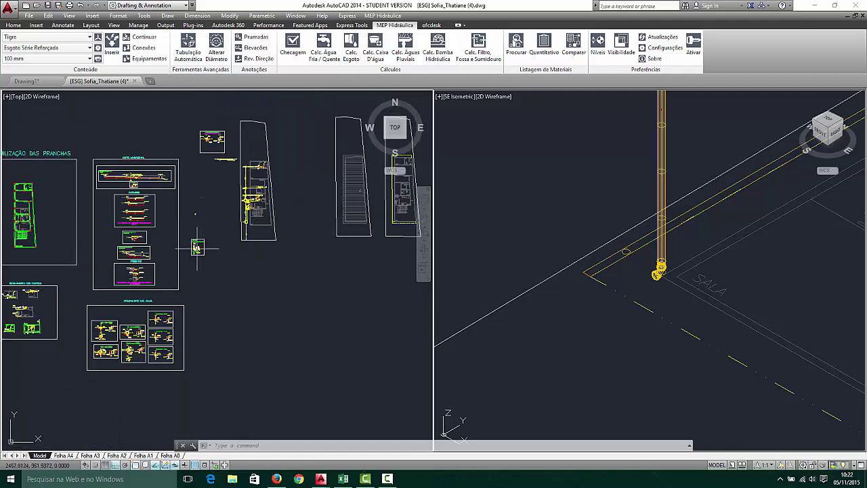
scroll(298, 166, up, 5)
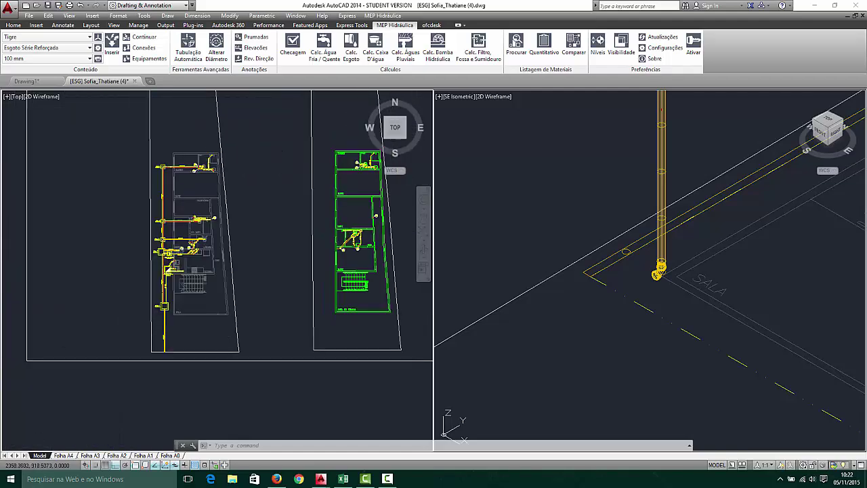
scroll(87, 290, down, 6)
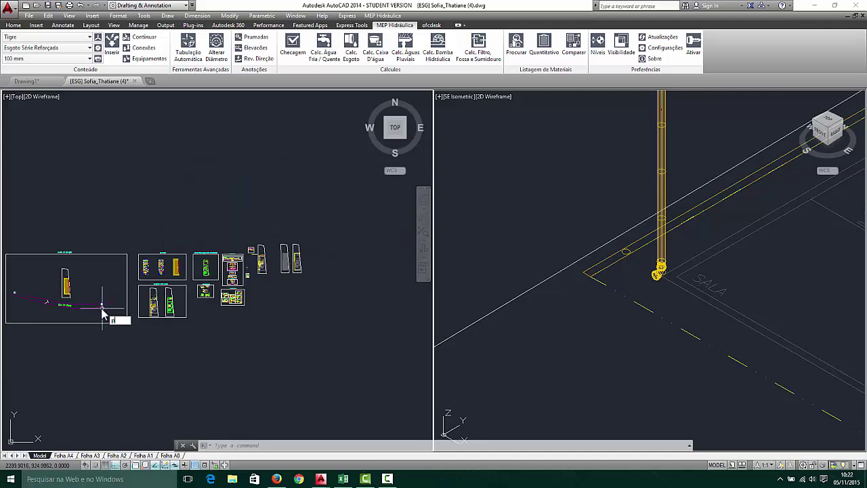
key(Return)
drag(64, 308, 288, 325)
scroll(152, 347, up, 3)
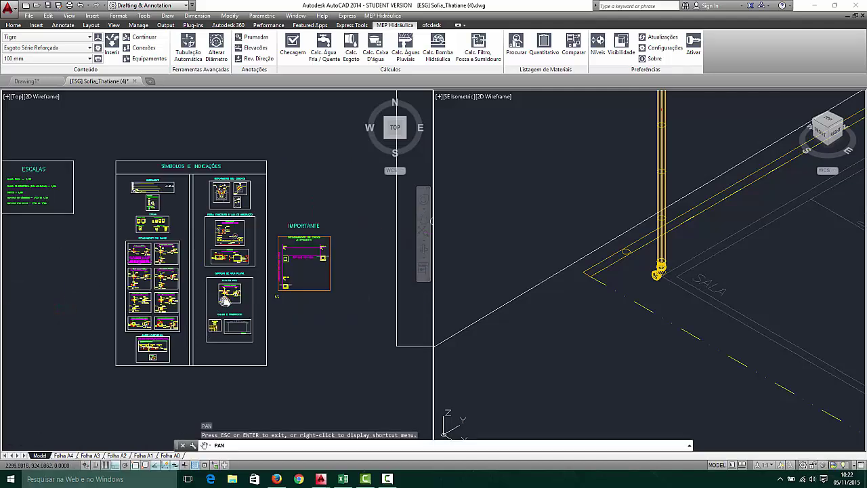
scroll(225, 300, up, 8)
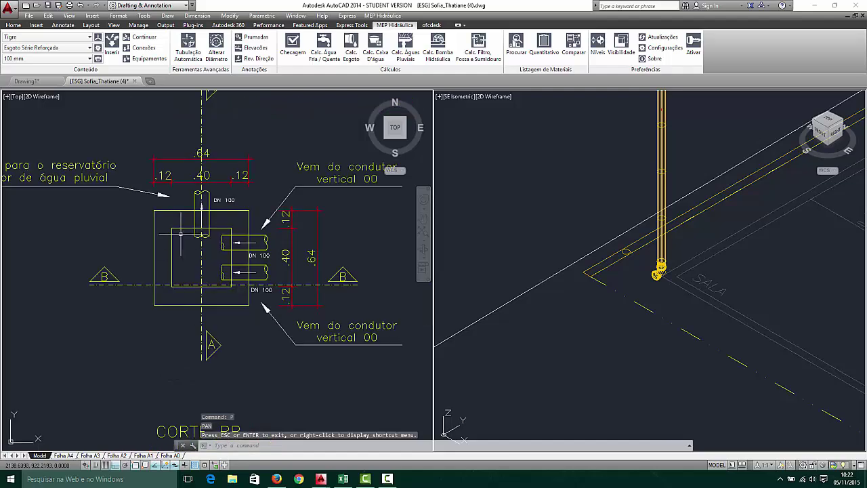
Copy the two concentric squares of the 40x40cm sand box plan detail to the floor plan, just south of the downpipe's 90° elbow
click(179, 250)
click(138, 235)
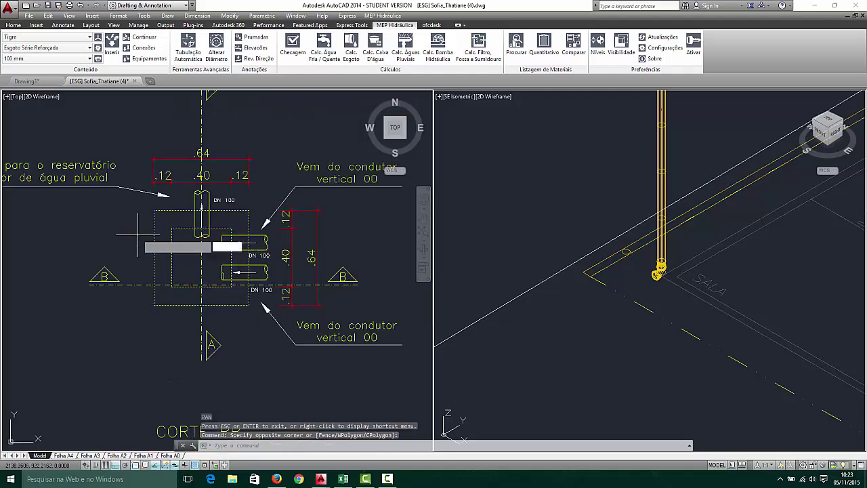
text(co)
key(Return)
click(154, 210)
scroll(78, 214, down, 4)
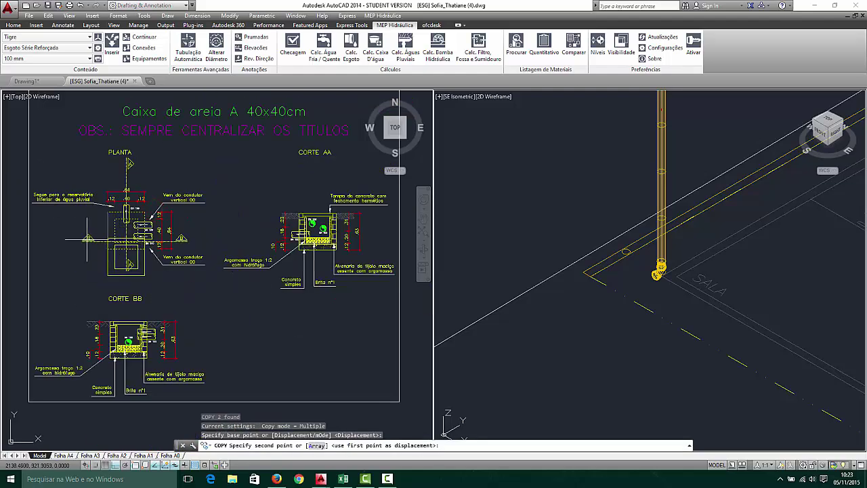
scroll(88, 239, down, 2)
key(F8)
scroll(166, 281, down, 5)
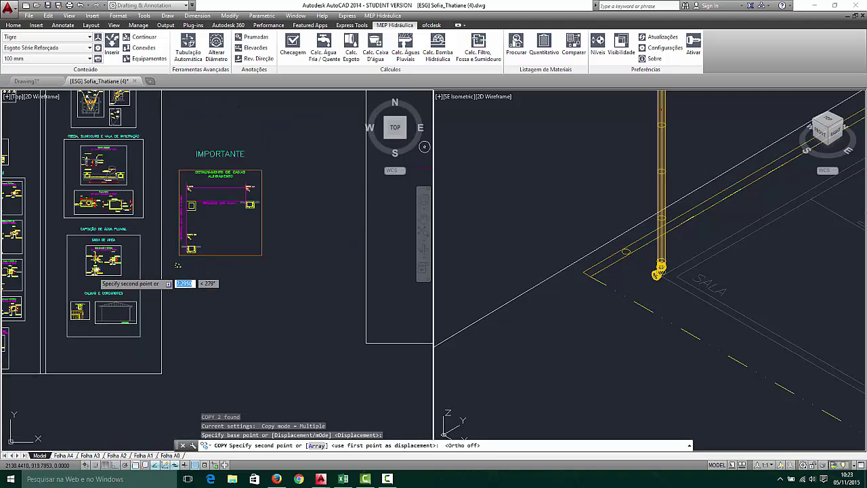
scroll(396, 271, up, 6)
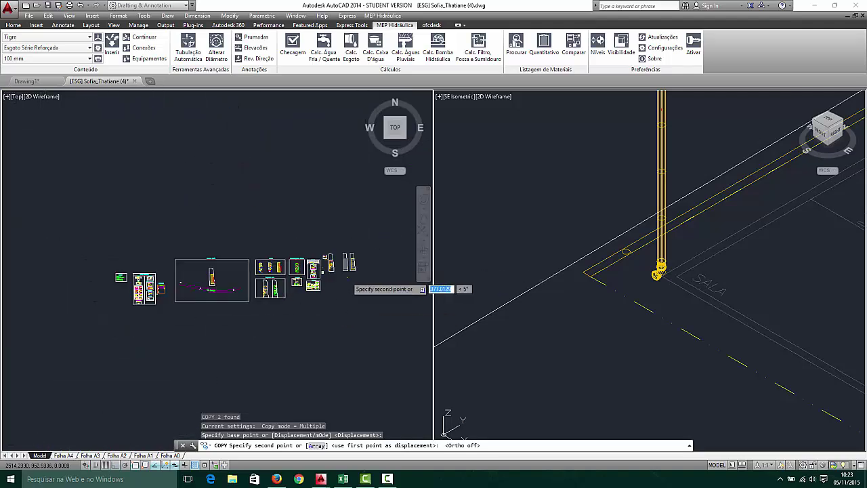
scroll(379, 248, up, 5)
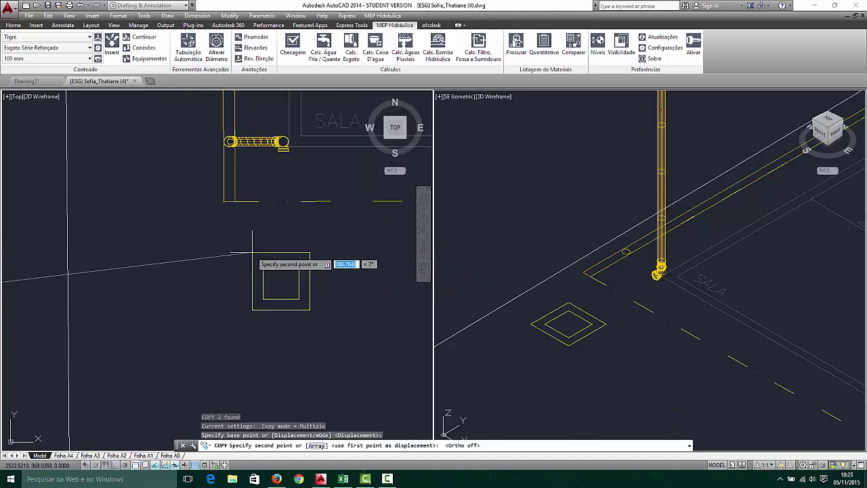
click(253, 255)
key(Escape)
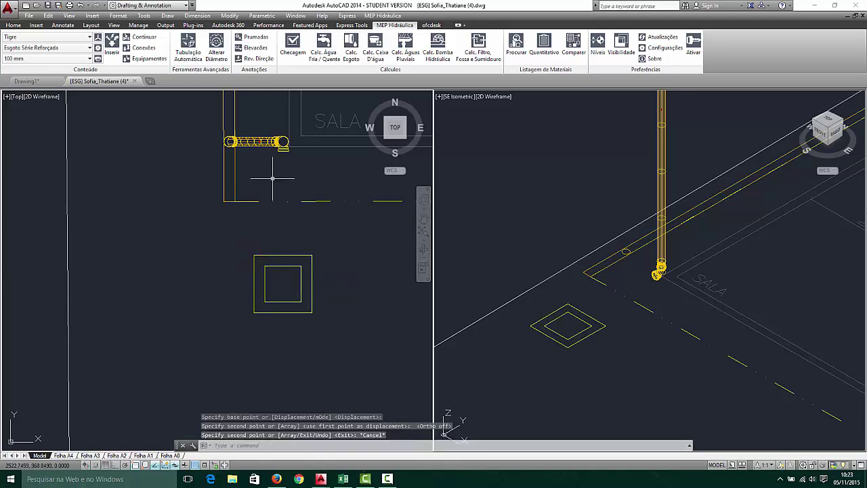
Continue the 100 mm pipe horizontally from the lower 90° elbow to the near edge of the sand box and end the routing
click(622, 261)
scroll(622, 261, up, 2)
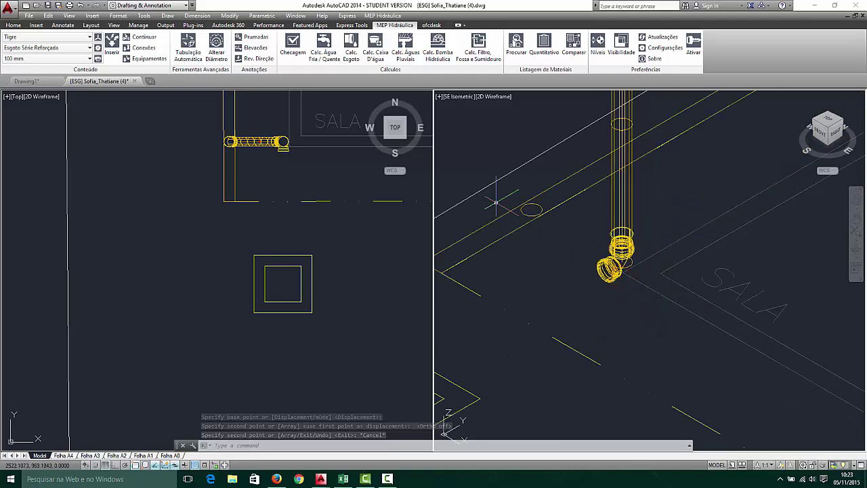
click(144, 38)
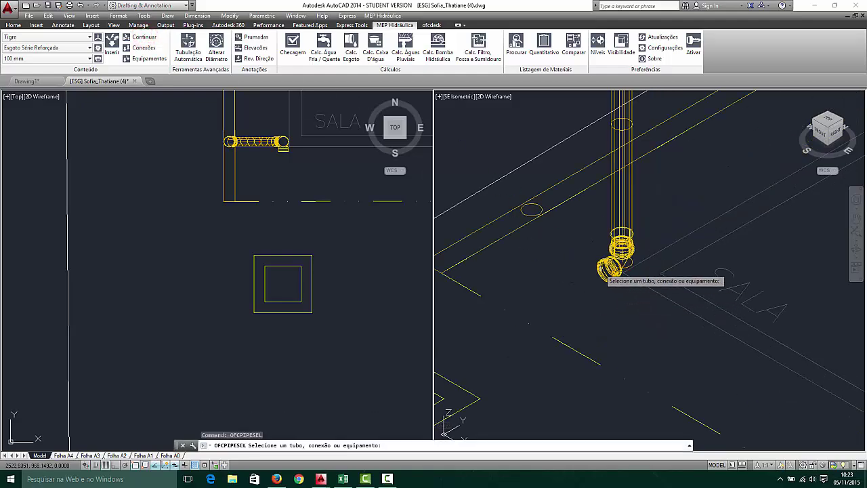
scroll(585, 260, up, 2)
click(616, 276)
scroll(584, 295, down, 4)
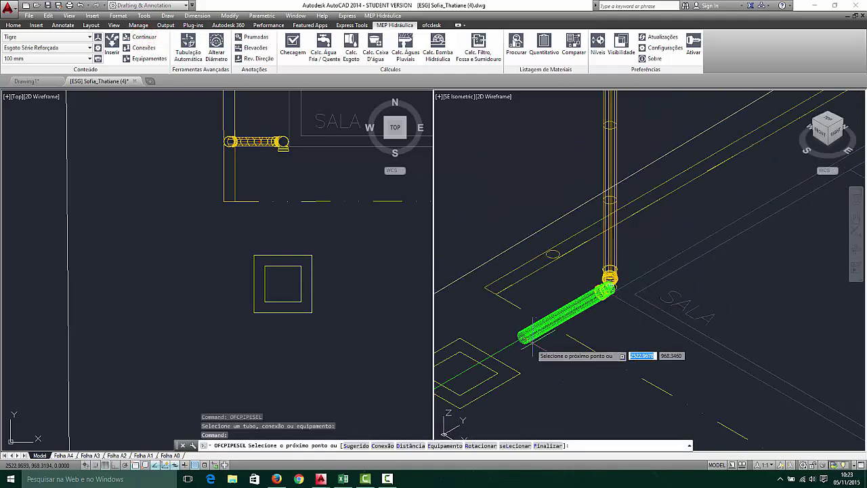
click(495, 355)
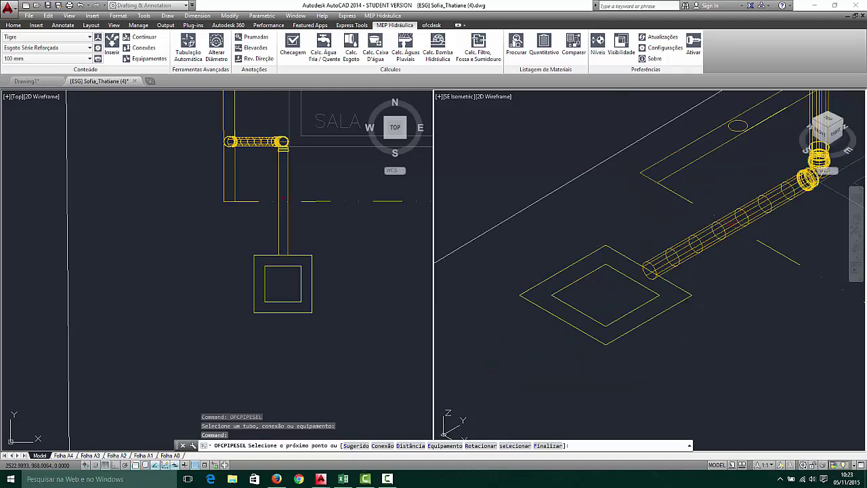
key(Escape)
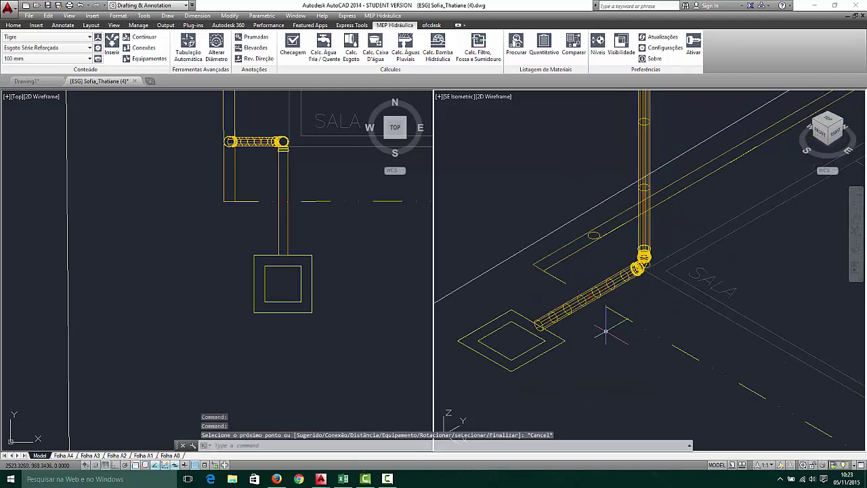
Examine the whole downpipe and its sand box connection against the roof and floor plan in the SE isometric view
click(568, 188)
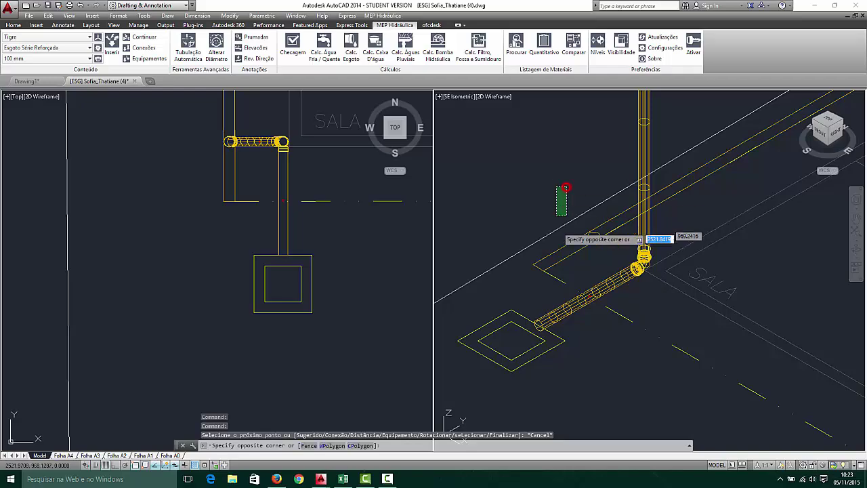
click(539, 204)
scroll(643, 299, down, 8)
scroll(646, 278, up, 4)
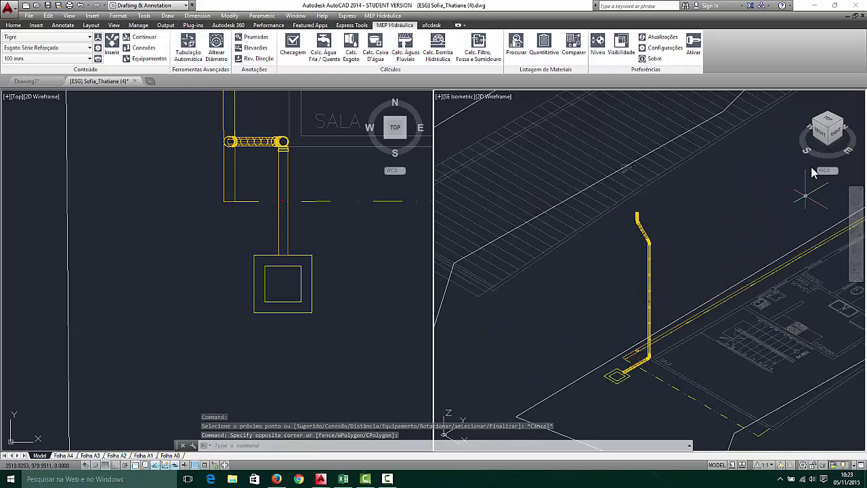
key(Escape)
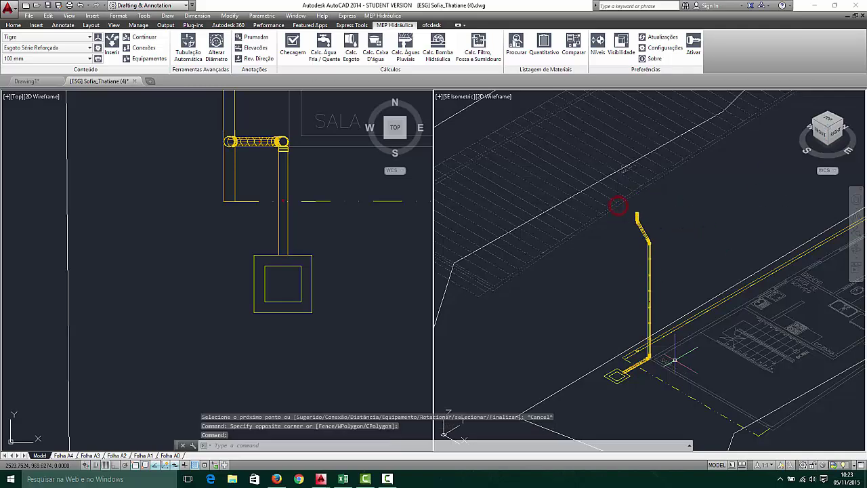
click(621, 211)
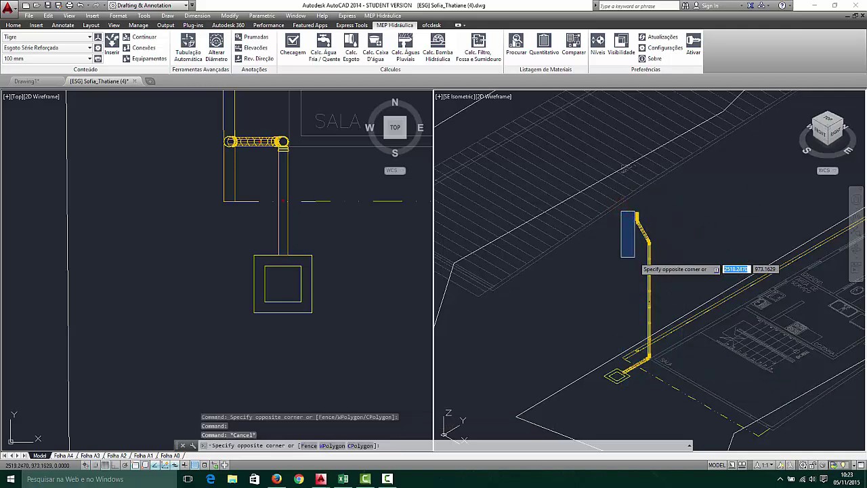
click(632, 256)
click(625, 208)
click(686, 399)
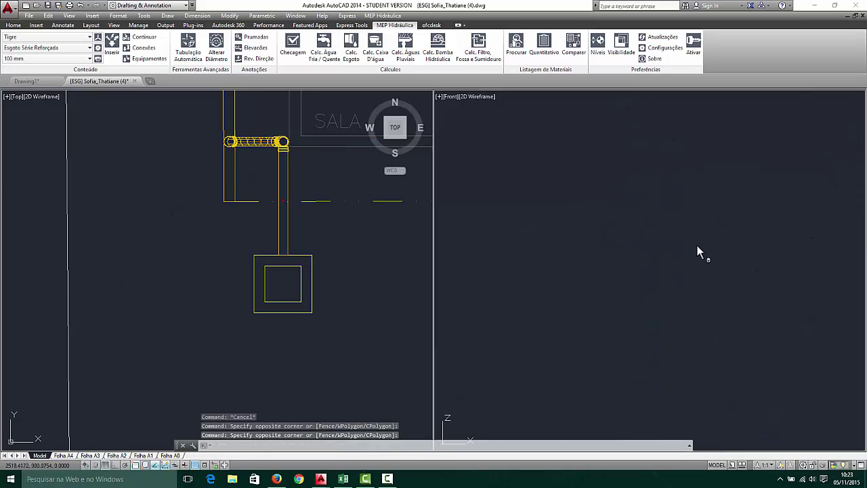
Examine the downpipe's diagonal offset and vertical run in the front view, and return to the SE isometric view
key(Escape)
scroll(664, 256, up, 5)
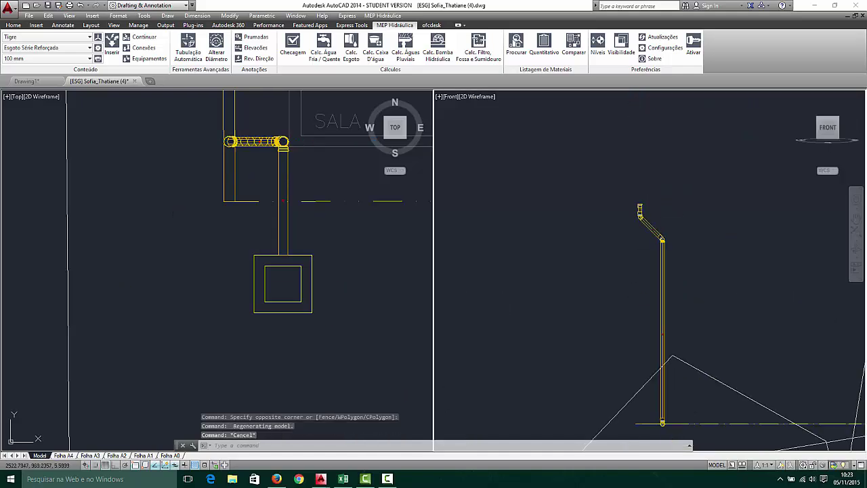
scroll(629, 234, down, 5)
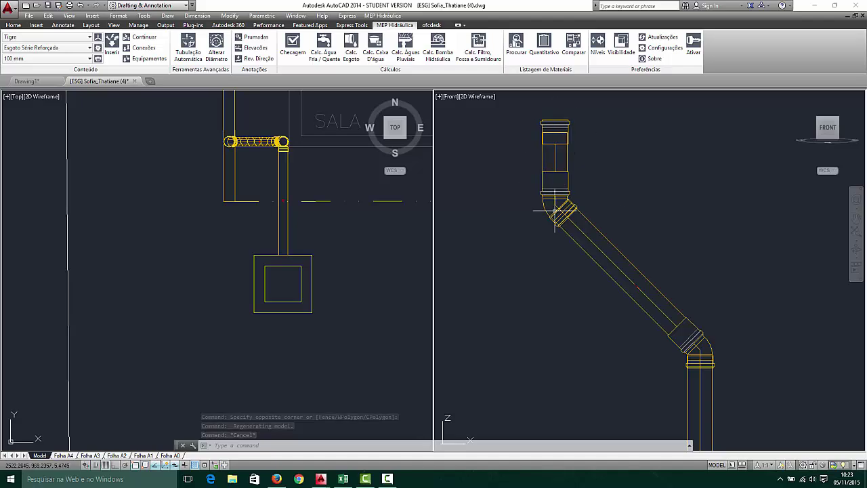
scroll(661, 271, down, 5)
scroll(674, 380, up, 8)
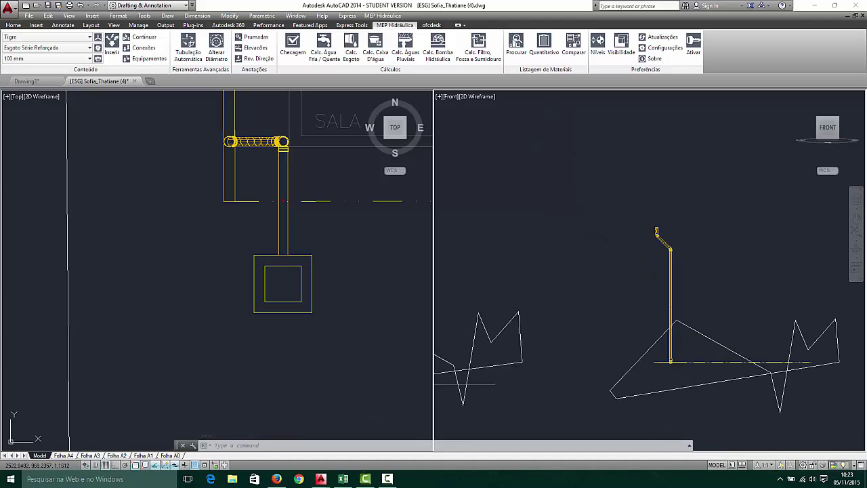
scroll(677, 371, down, 5)
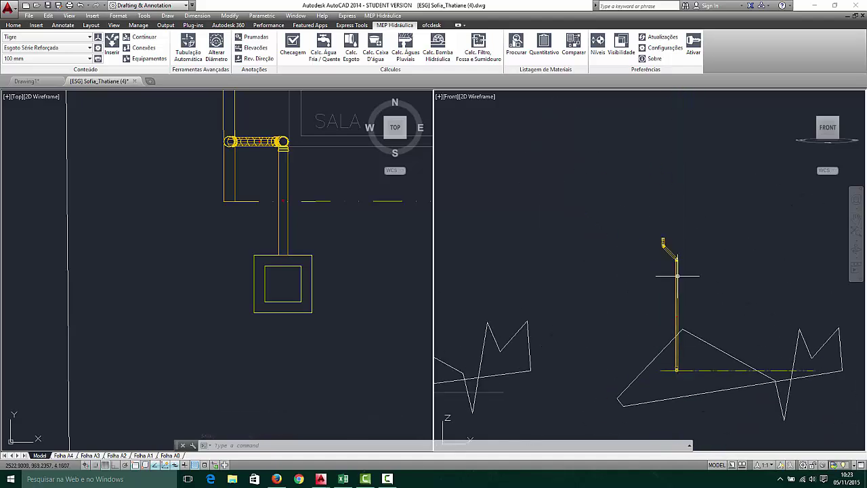
scroll(674, 254, up, 6)
key(Escape)
key(Escape)
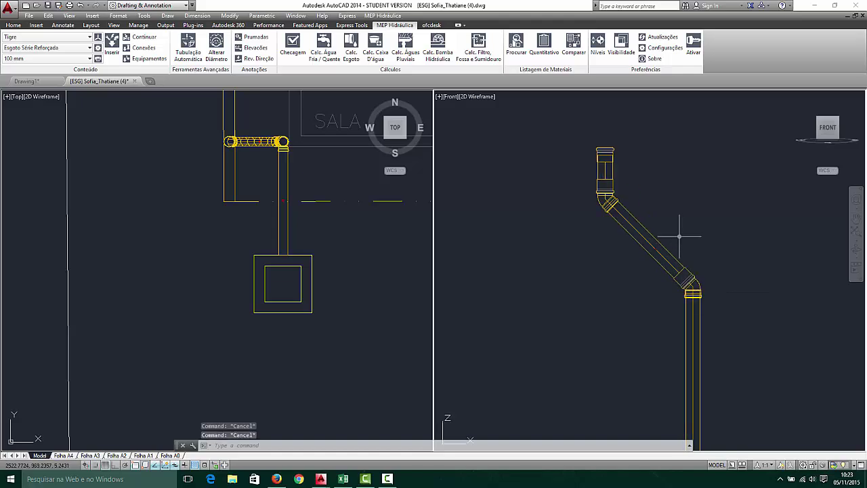
scroll(639, 177, down, 6)
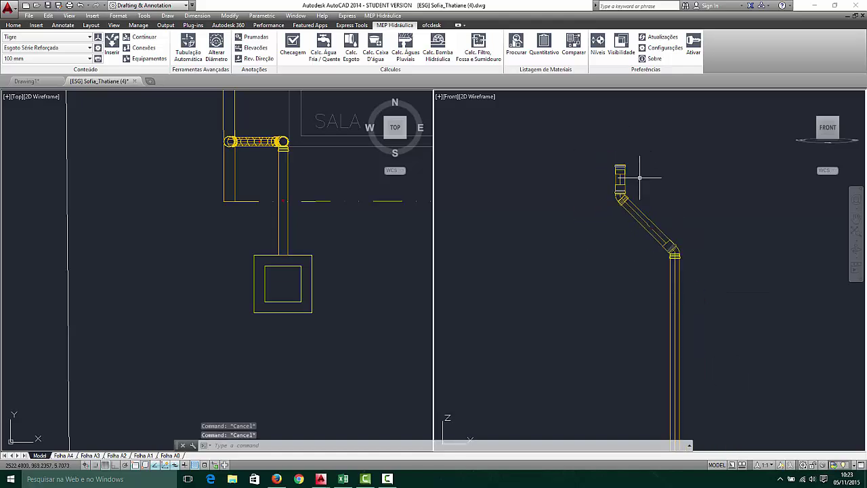
click(614, 148)
click(678, 298)
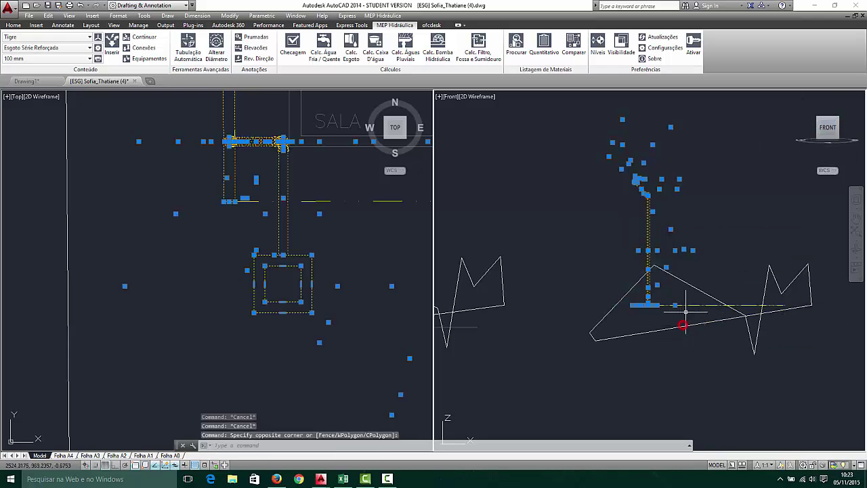
click(838, 119)
key(Escape)
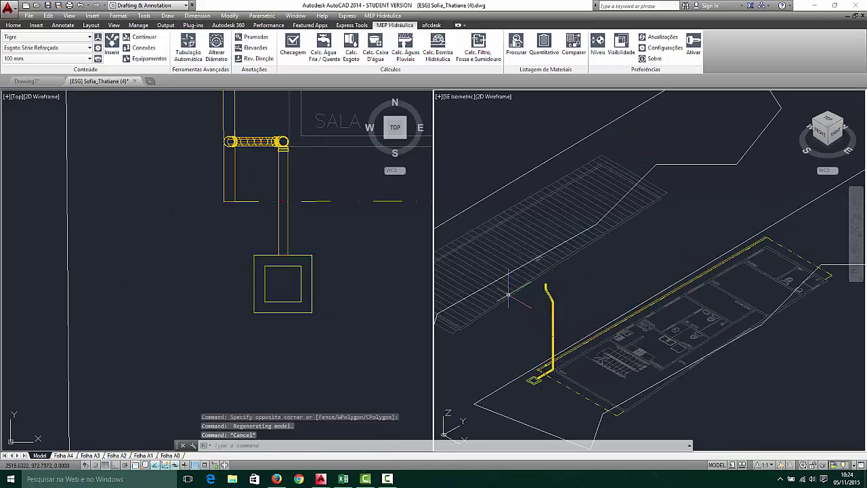
Draw a short vertical line with Ortho on, centred in the gutter strip south of the downpipe inlet in the top view
click(175, 191)
scroll(245, 266, down, 2)
scroll(239, 211, up, 2)
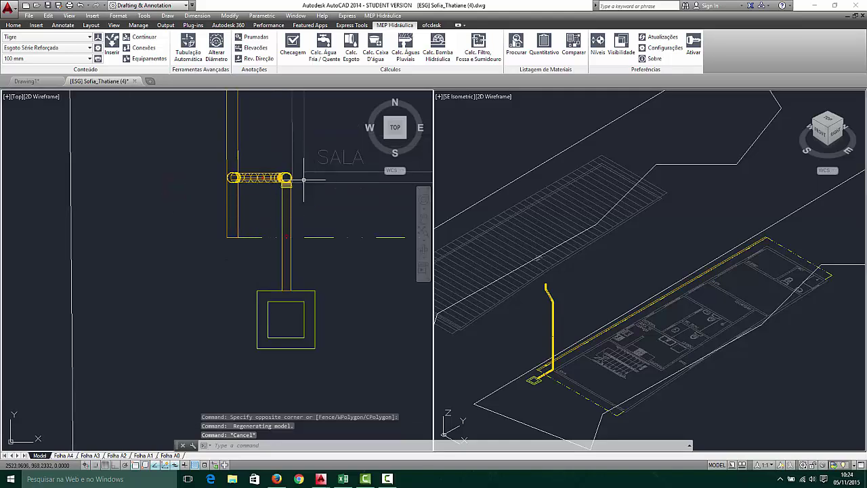
scroll(243, 150, up, 2)
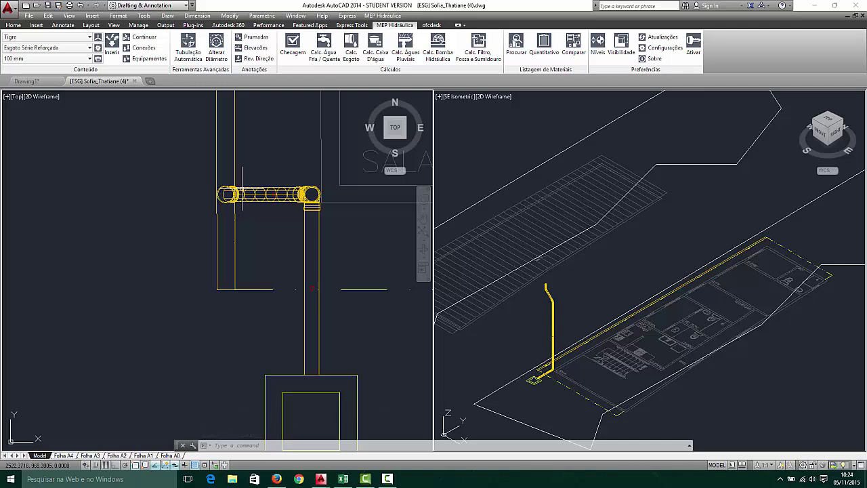
scroll(246, 204, down, 3)
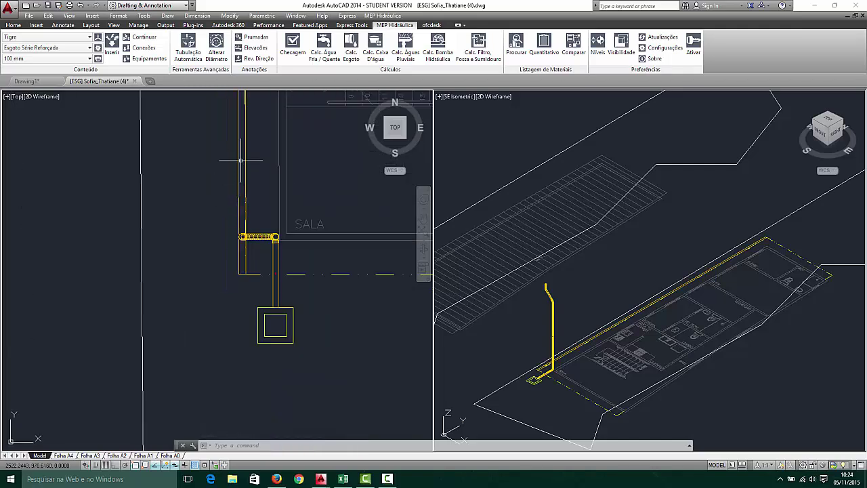
scroll(237, 252, up, 3)
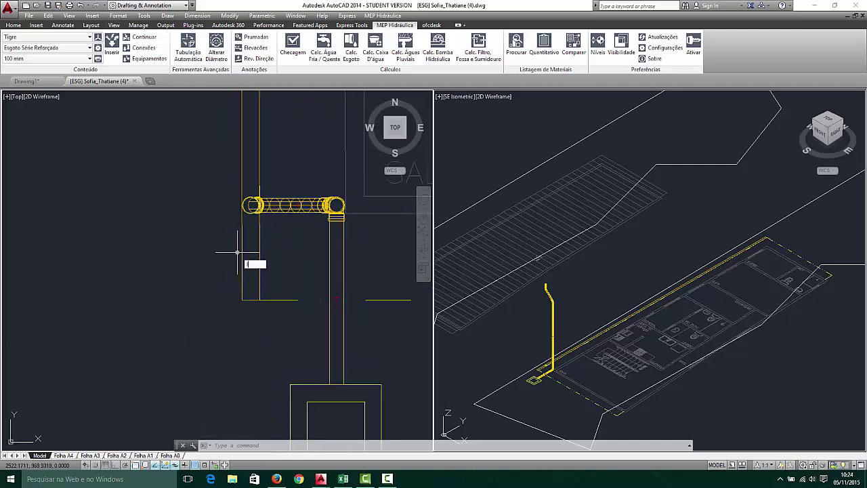
key(Return)
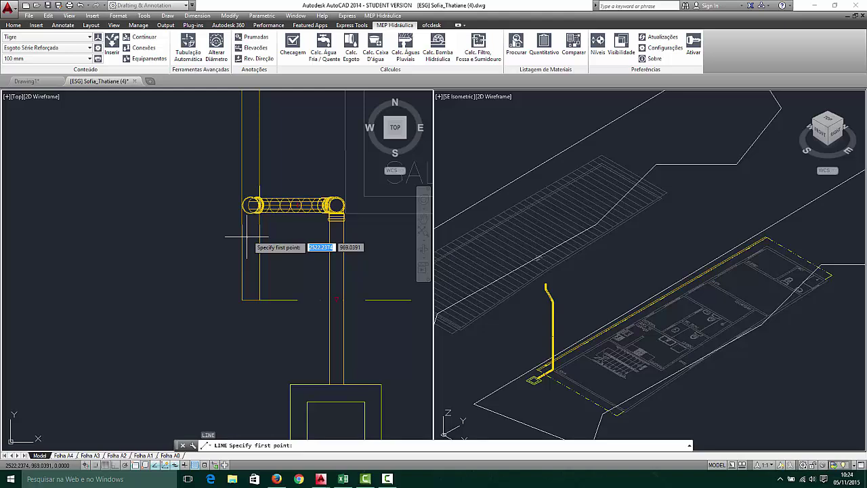
click(249, 290)
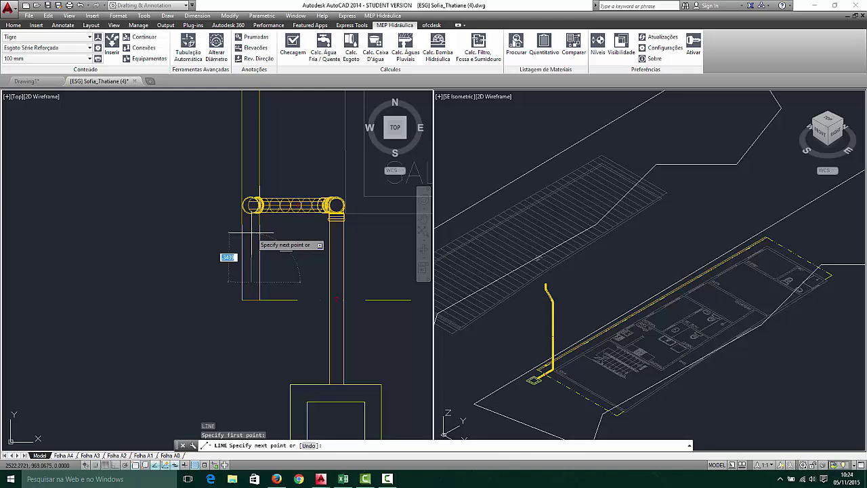
key(F8)
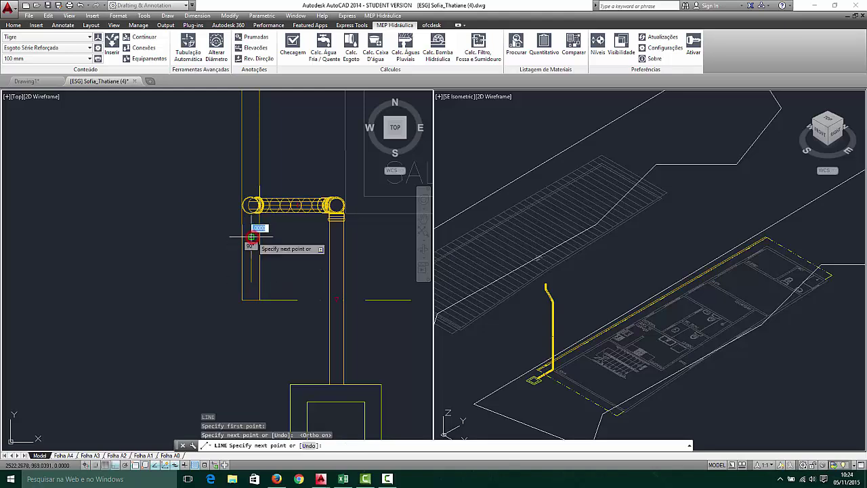
key(Escape)
Draw a matching short vertical line in the gutter strip north of the downpipe inlet in the top view
scroll(251, 206, down, 2)
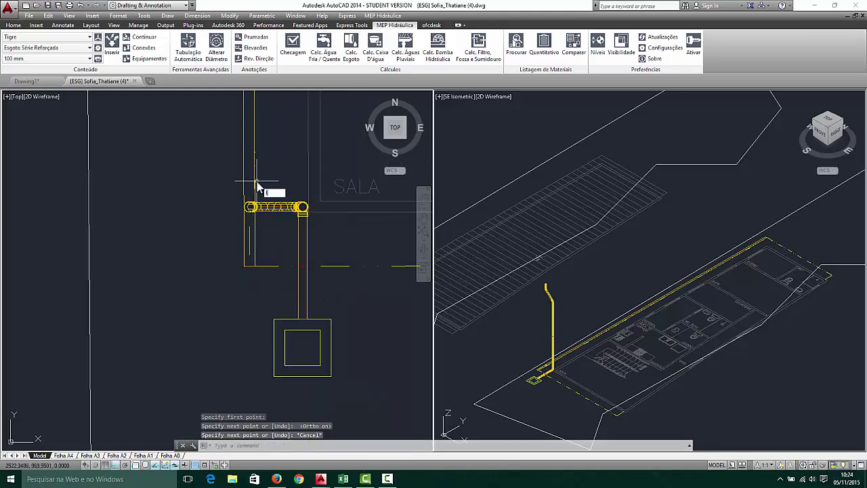
key(Return)
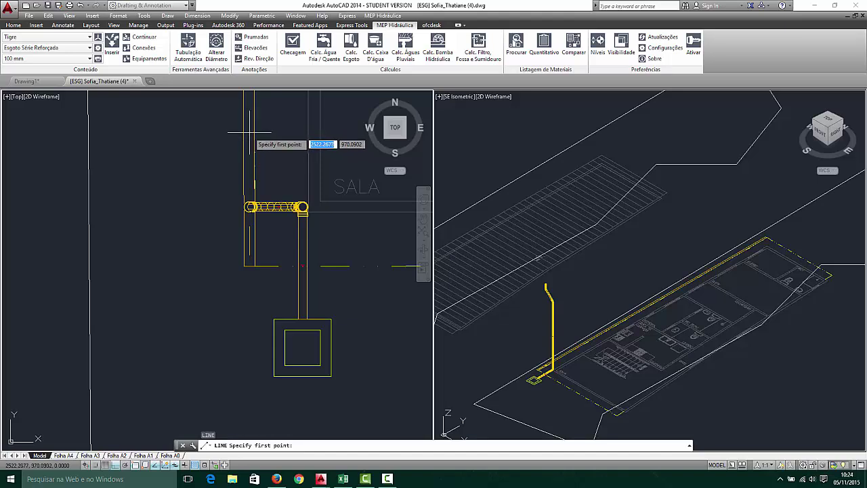
scroll(249, 133, up, 2)
click(246, 136)
click(245, 217)
key(Escape)
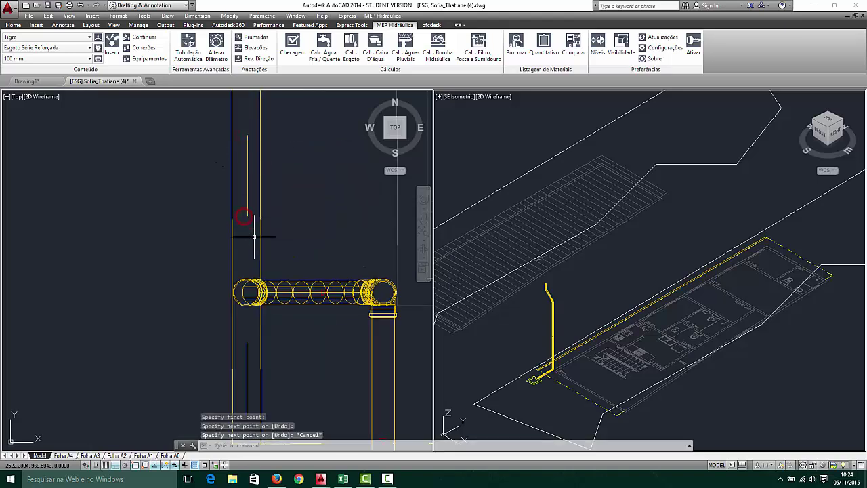
scroll(252, 230, down, 4)
scroll(248, 197, down, 2)
scroll(250, 251, up, 4)
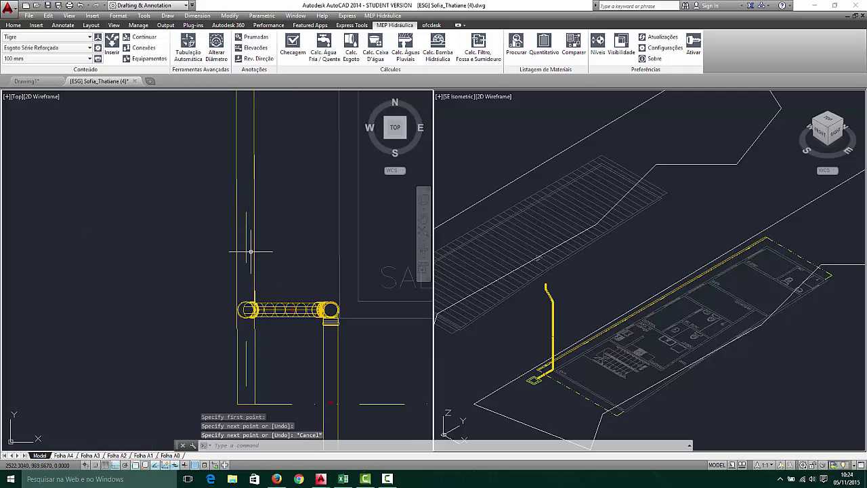
Switch to the Excel sewage spreadsheet to consult the gutter data on the Águas Pluviais sheet, and return to the AutoCAD drawing
click(343, 478)
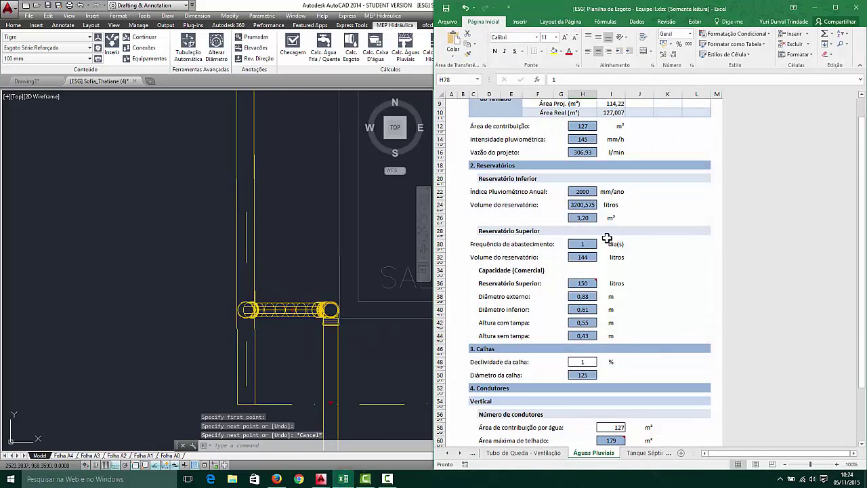
click(152, 276)
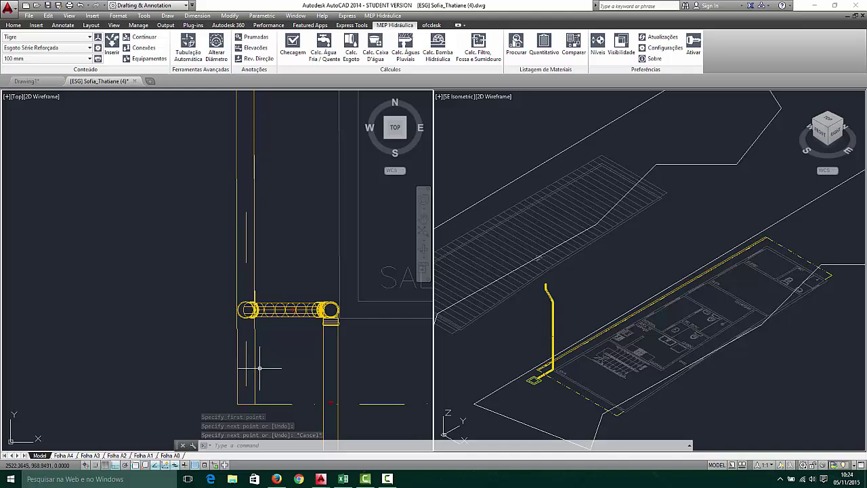
click(195, 294)
click(257, 326)
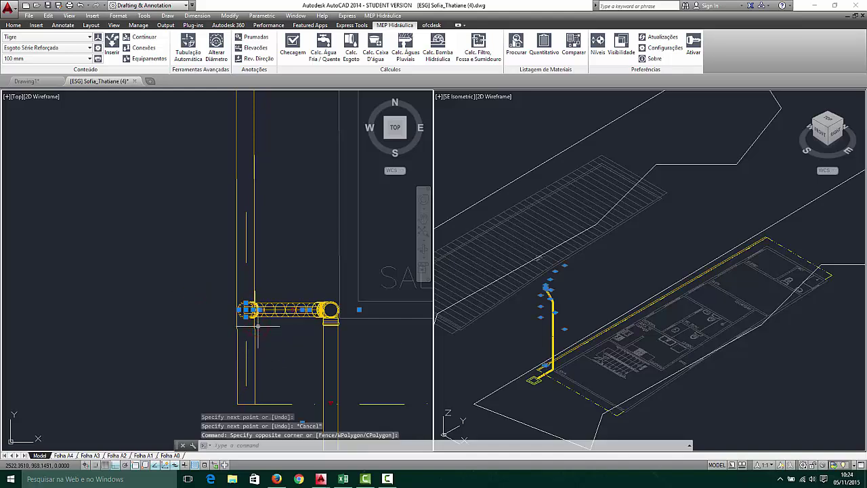
key(Escape)
Erase the two short vertical lines in the gutter strip north and south of the downpipe inlet in the top view
click(246, 228)
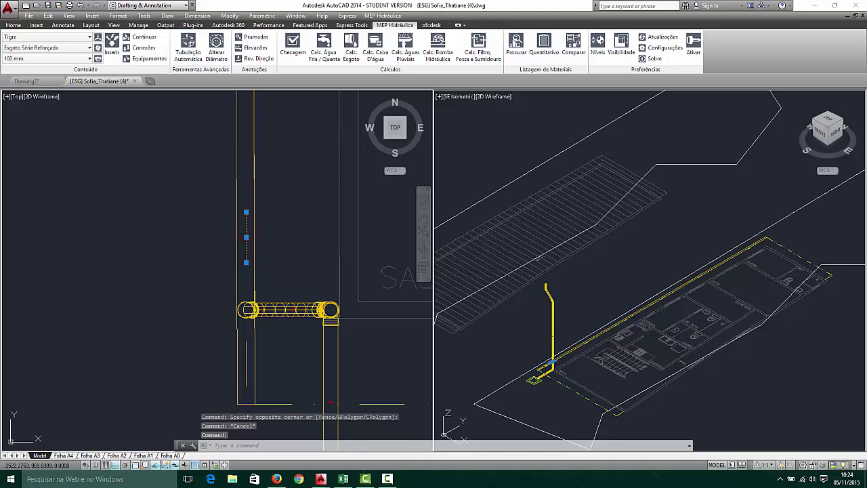
key(Delete)
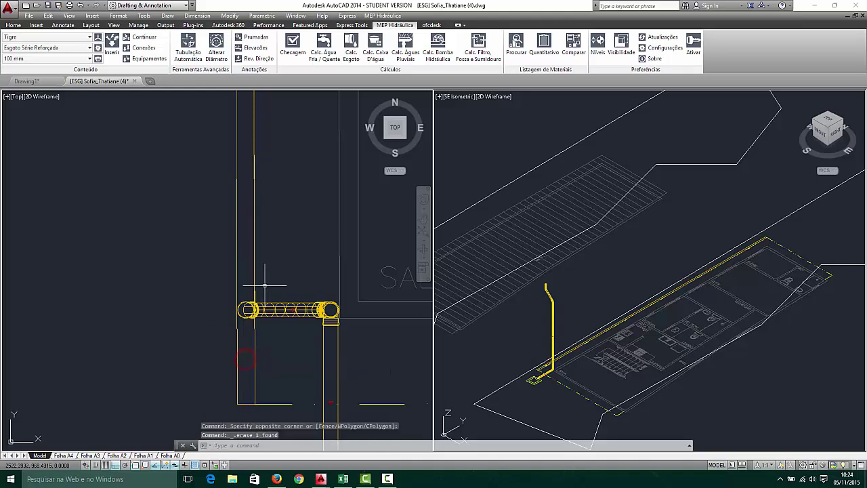
scroll(268, 290, down, 5)
scroll(285, 348, up, 5)
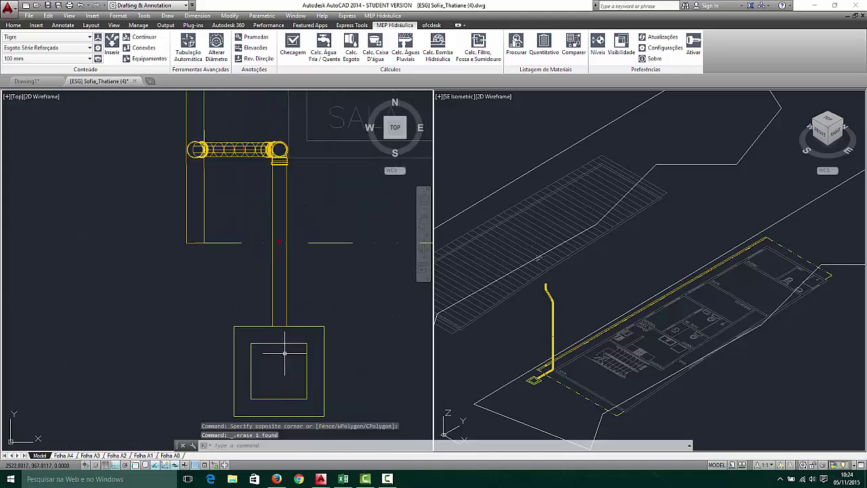
scroll(271, 284, down, 4)
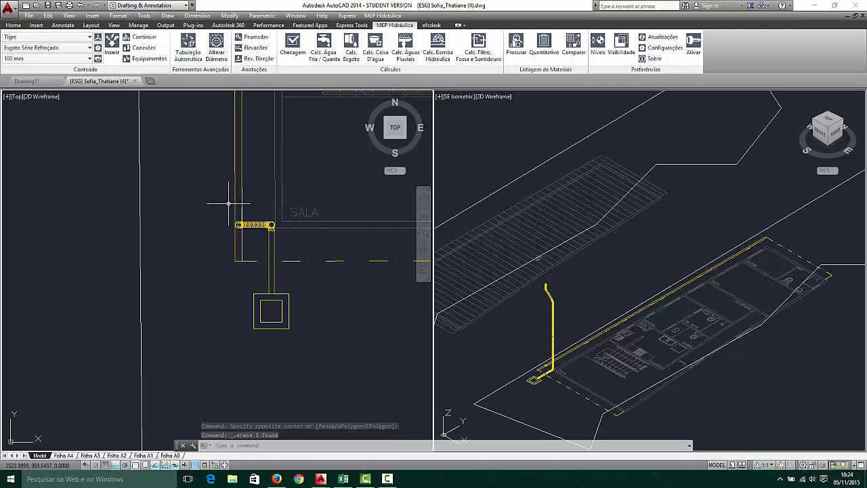